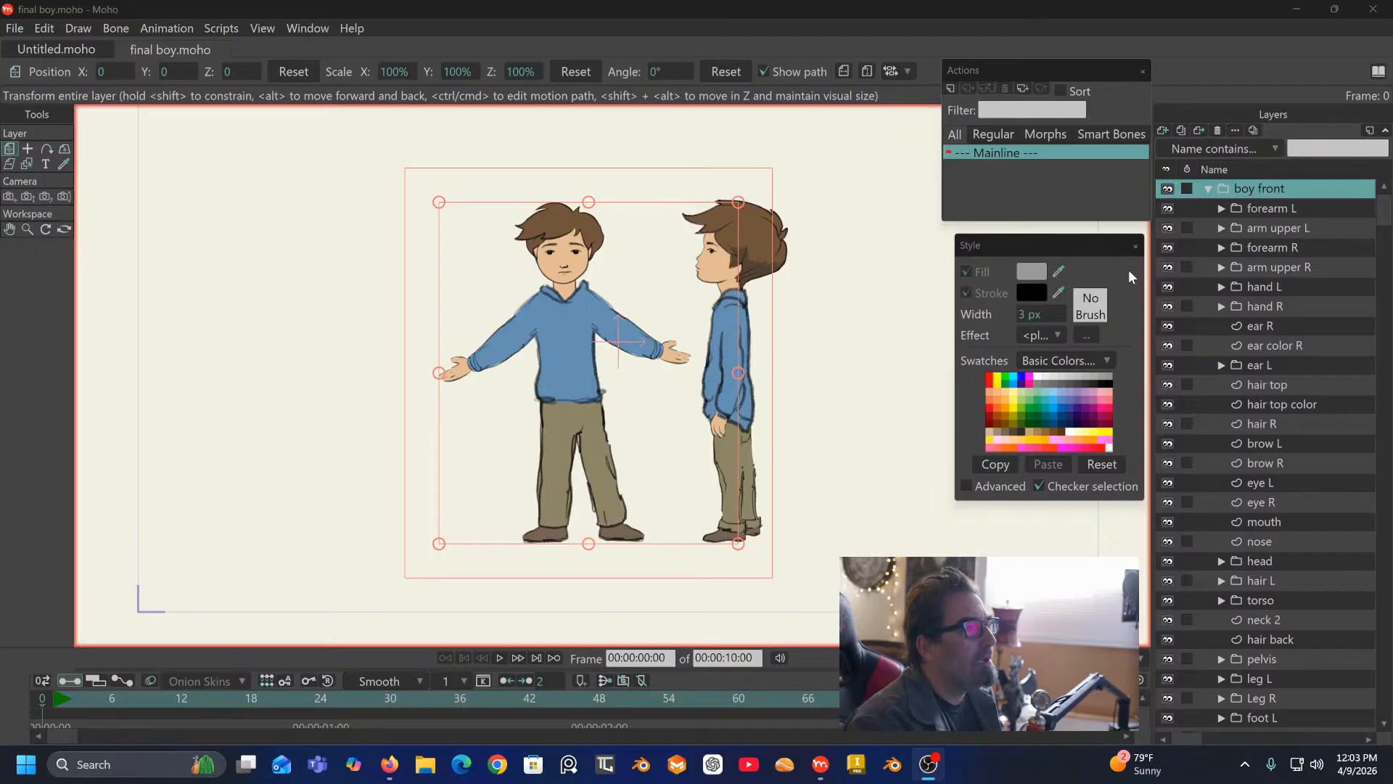
Step: Move the boy L group over the front-view boy, to about X -0.79, Y -0.02, and hide it
left_click(1206, 190)
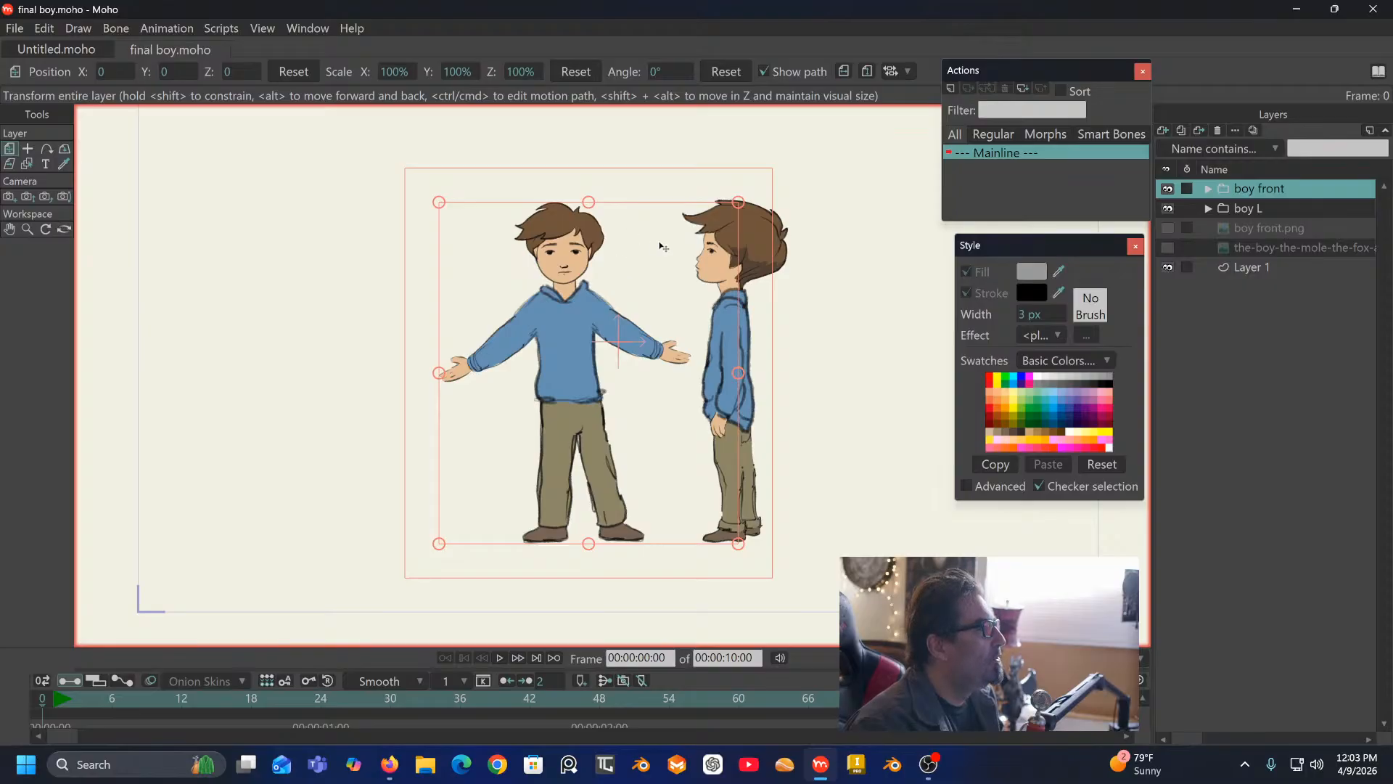
scroll(662, 247, "down", 3)
scroll(663, 246, "up", 2)
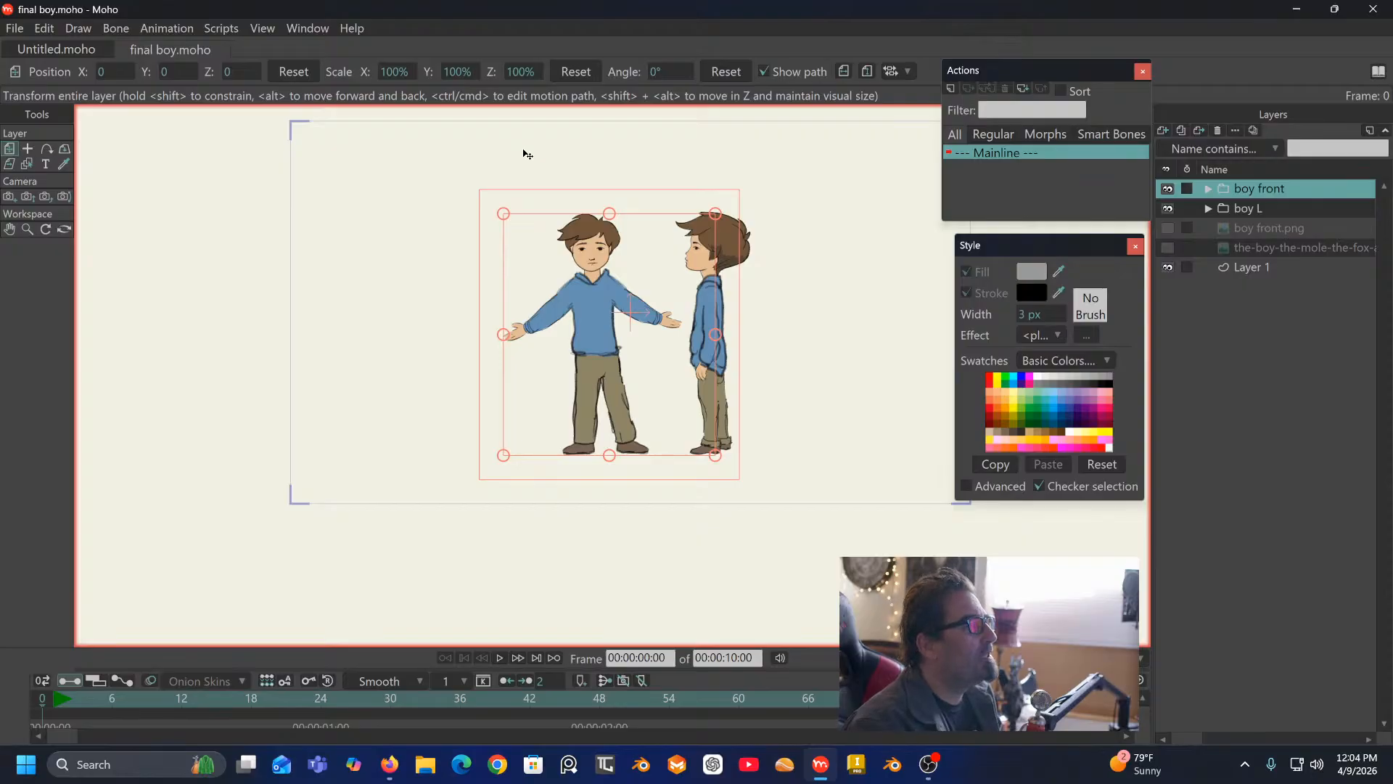
left_click(1264, 208, "ctrl")
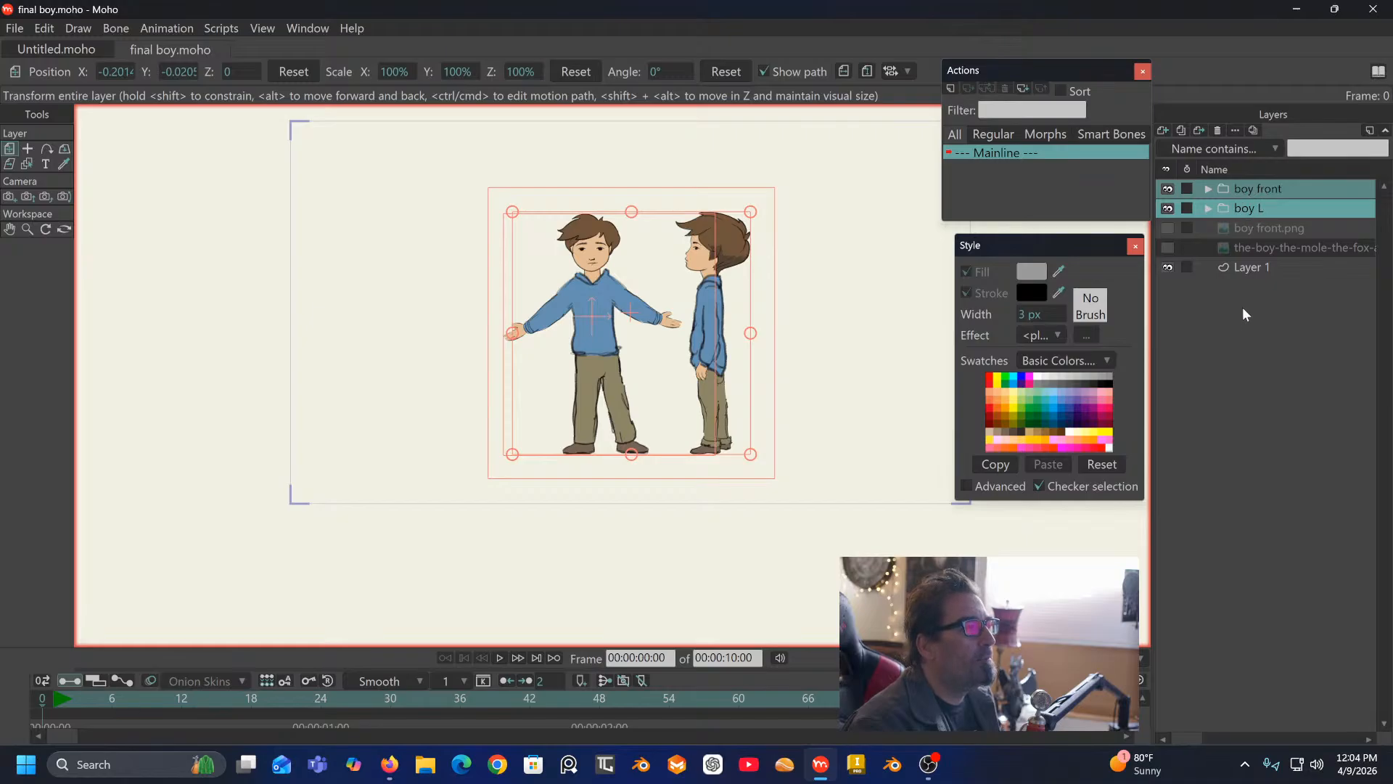
left_click(1272, 203)
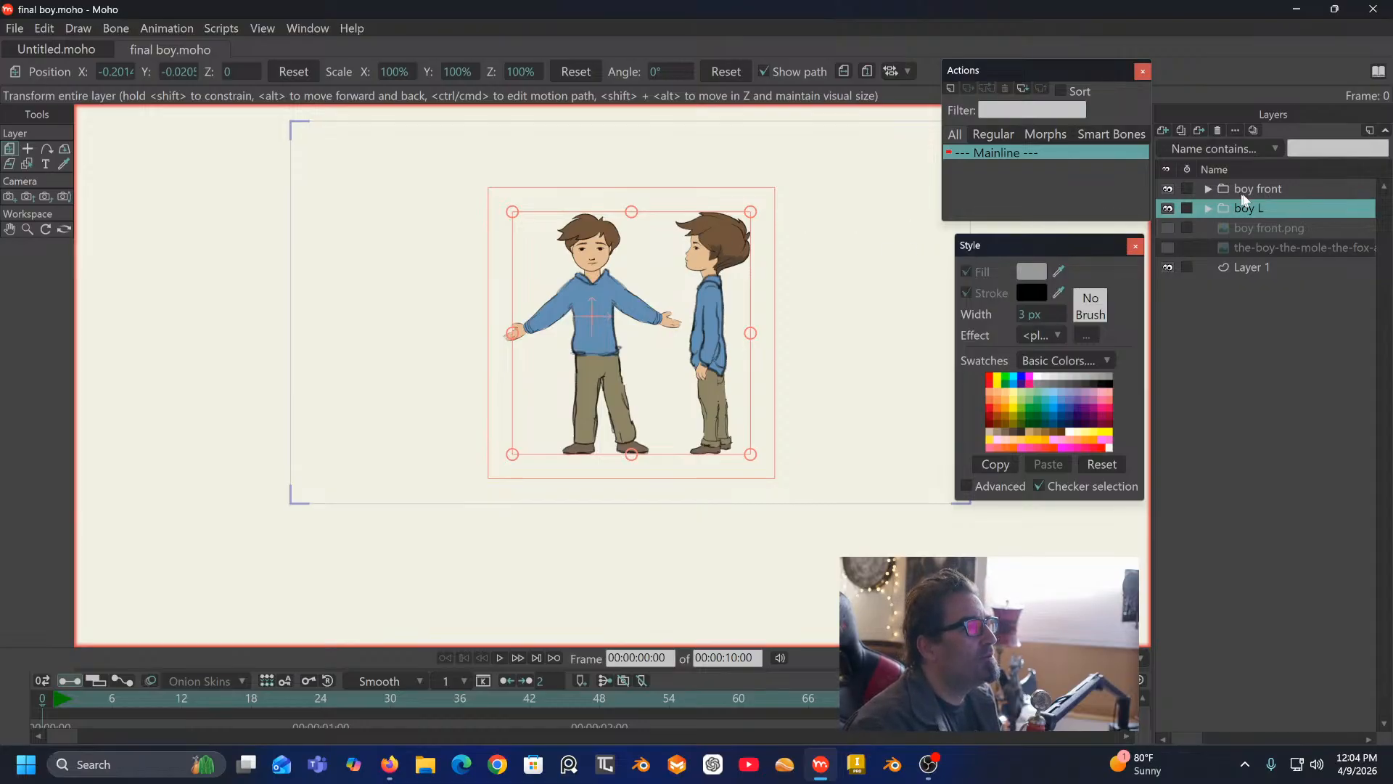
left_click_drag(768, 282, 566, 361)
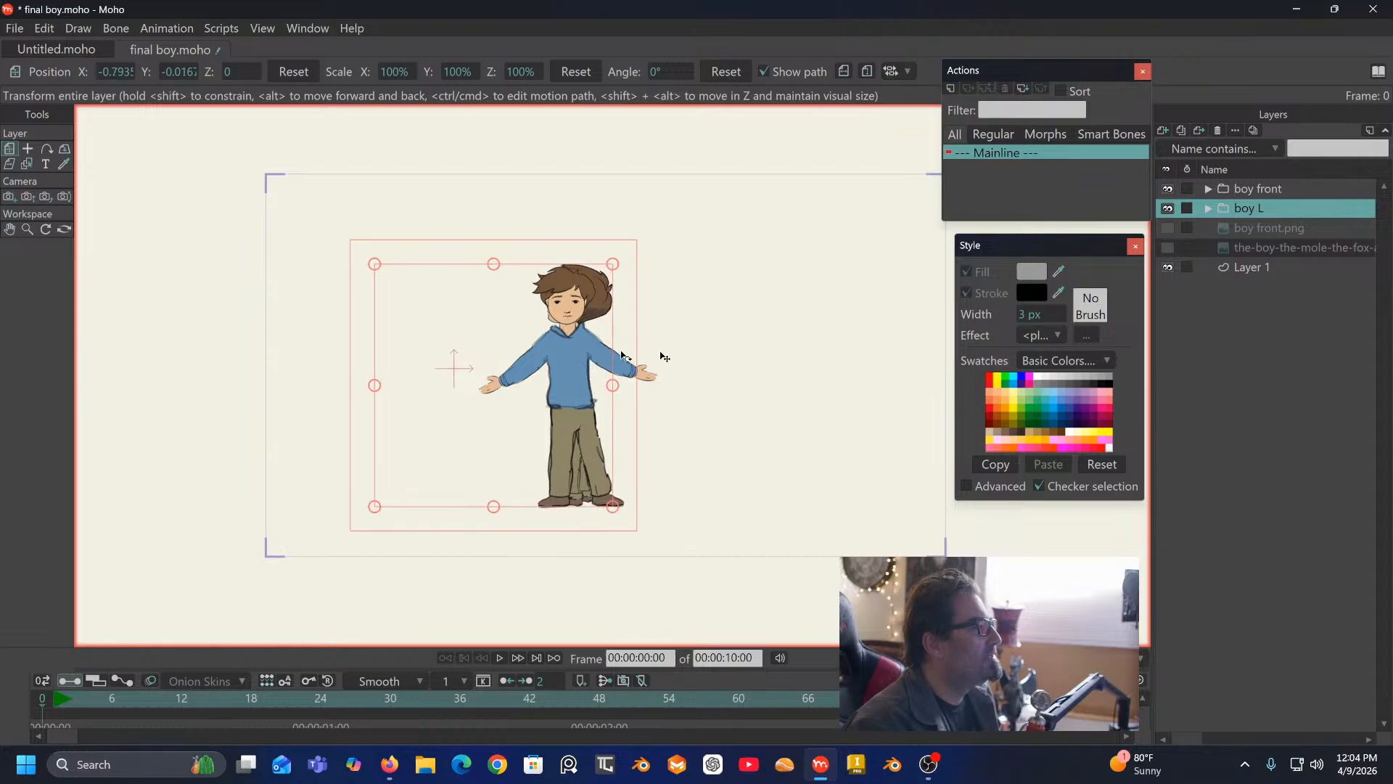
left_click(1166, 208)
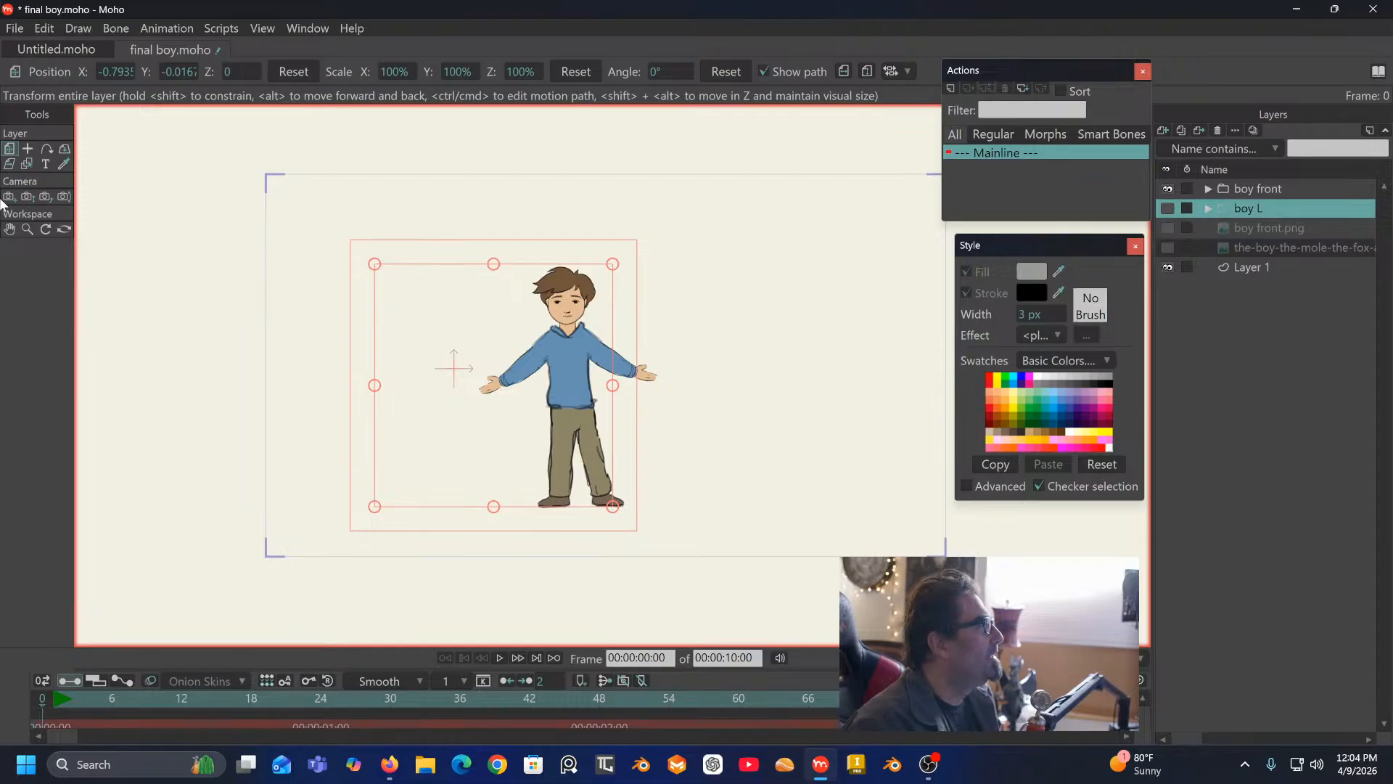
Step: Set the origins of the boy L group (about 0.61, -0.16) and boy front group (about -0.17, -0.18) at the front-view boy's waist
left_click(30, 149)
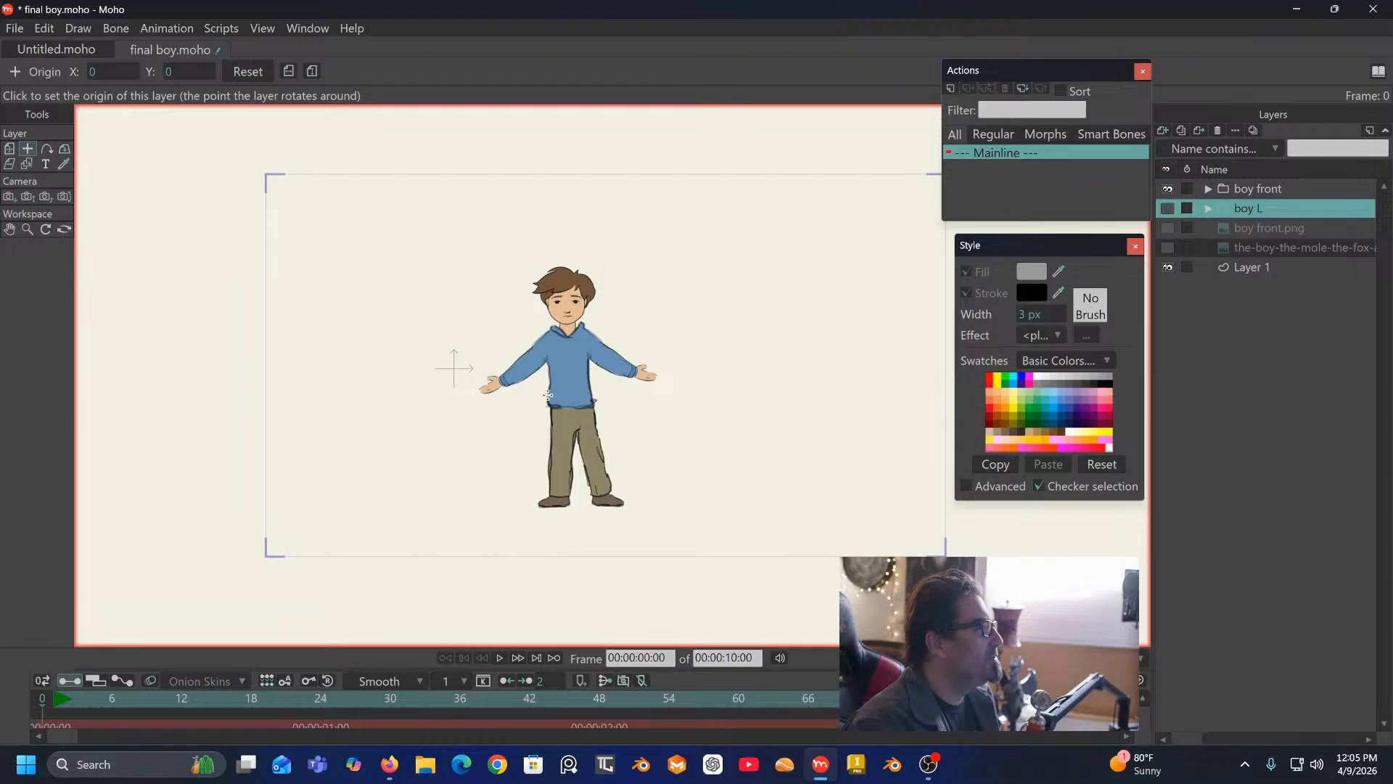
left_click(571, 397)
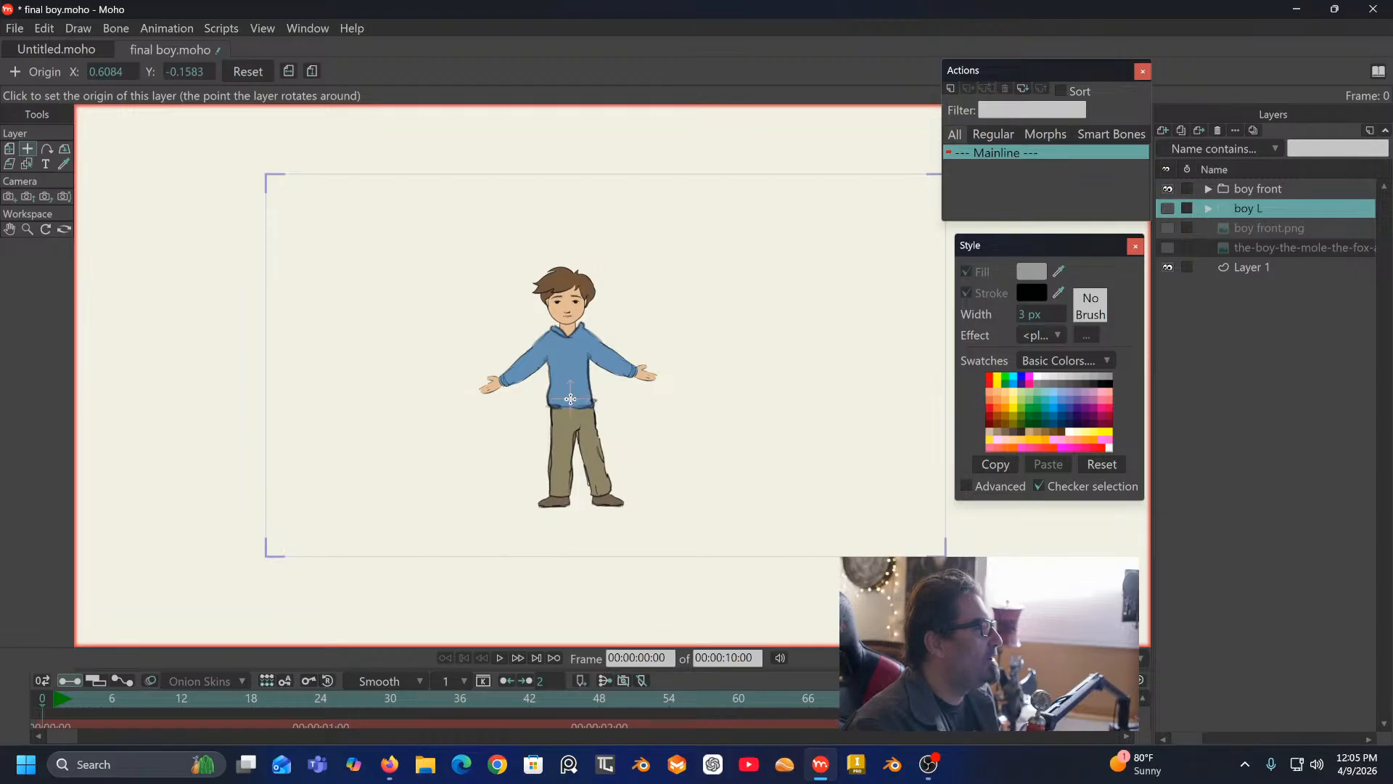
left_click(1208, 208)
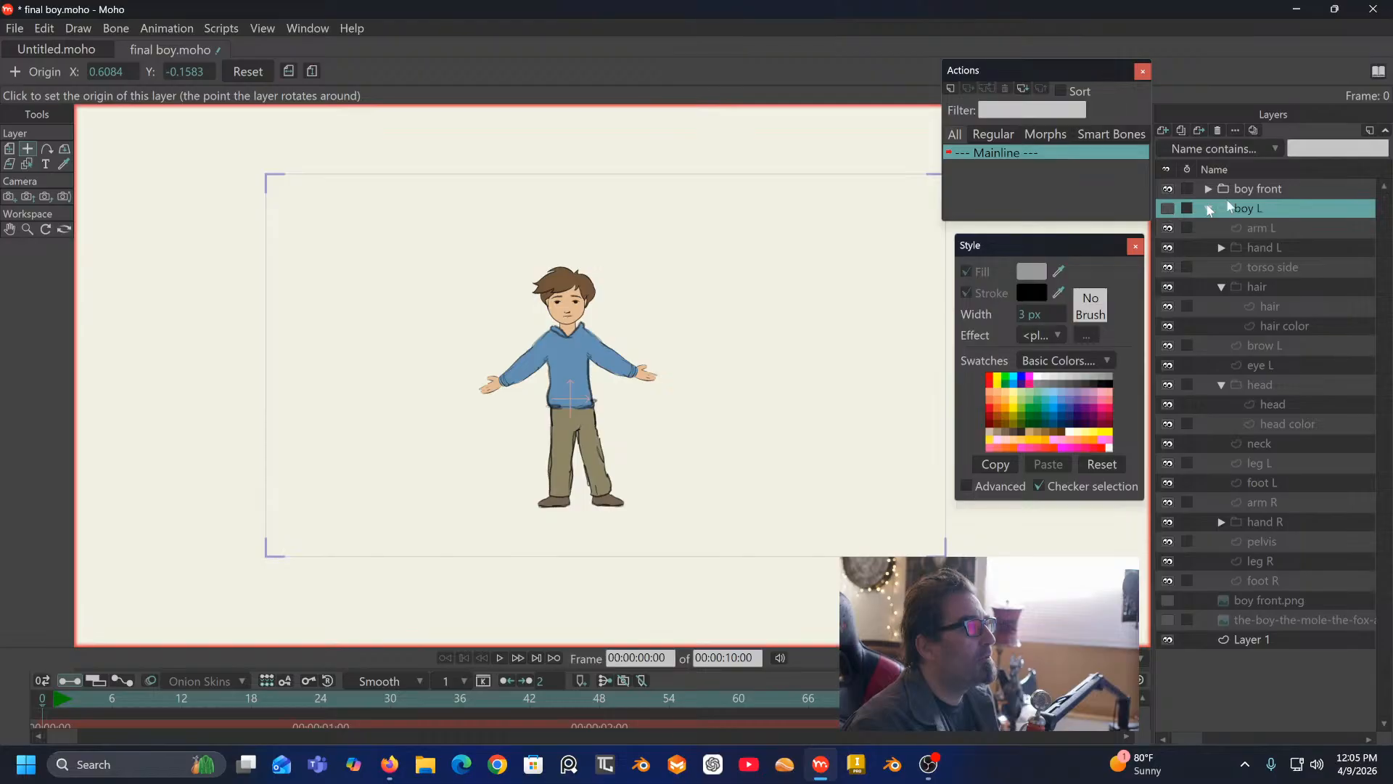
left_click(1263, 190)
left_click(1209, 209)
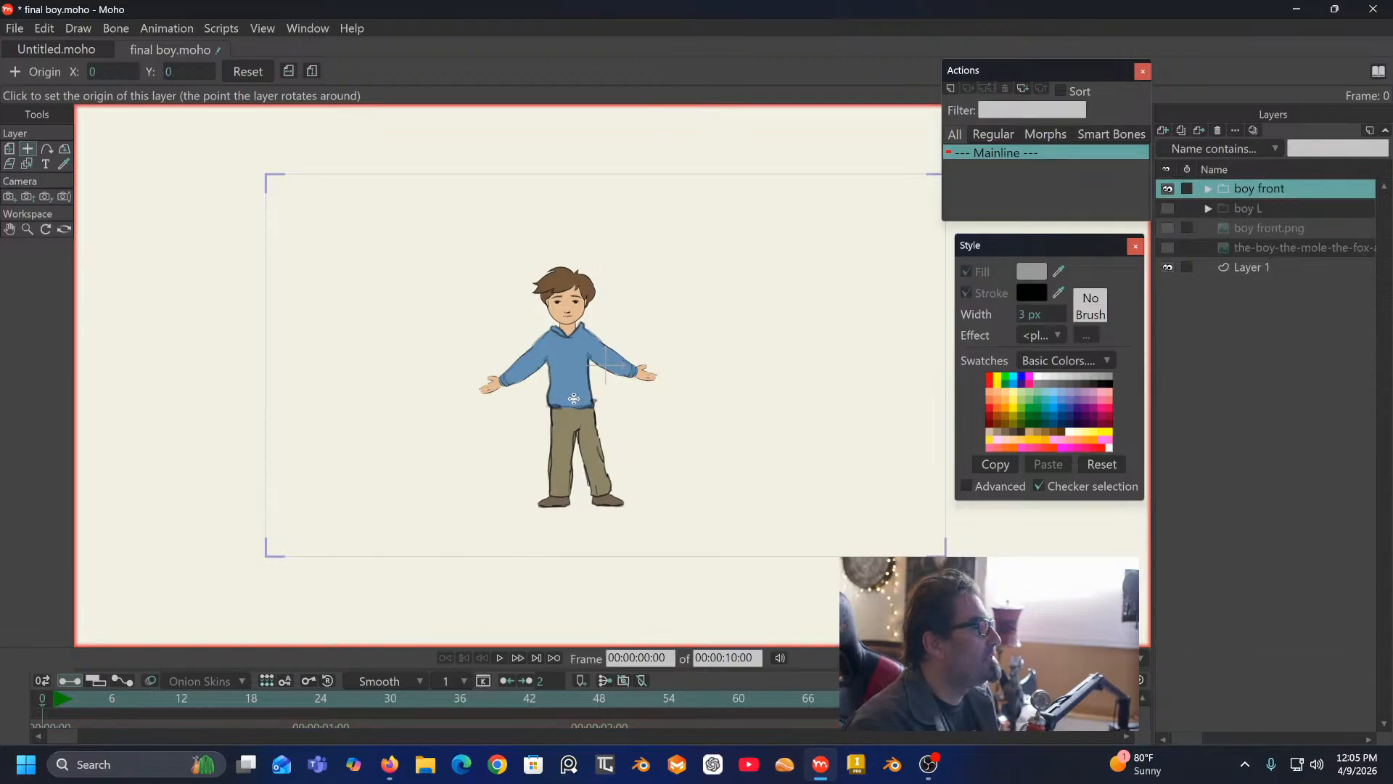
left_click(572, 398)
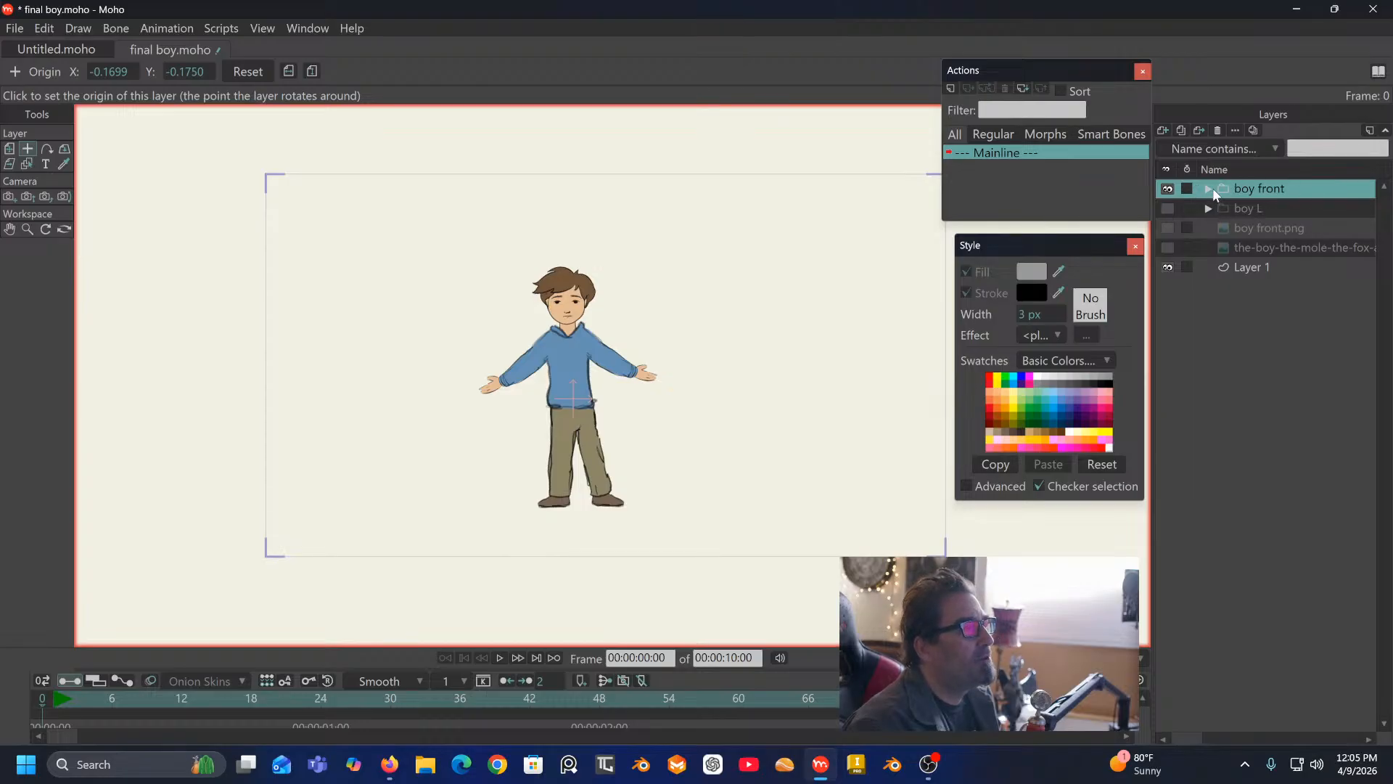
Step: Inside boy front's forearm L group, set the forearm R outline layer's origin at the elbow, about X -0.38, Y 0.03
left_click(1209, 189)
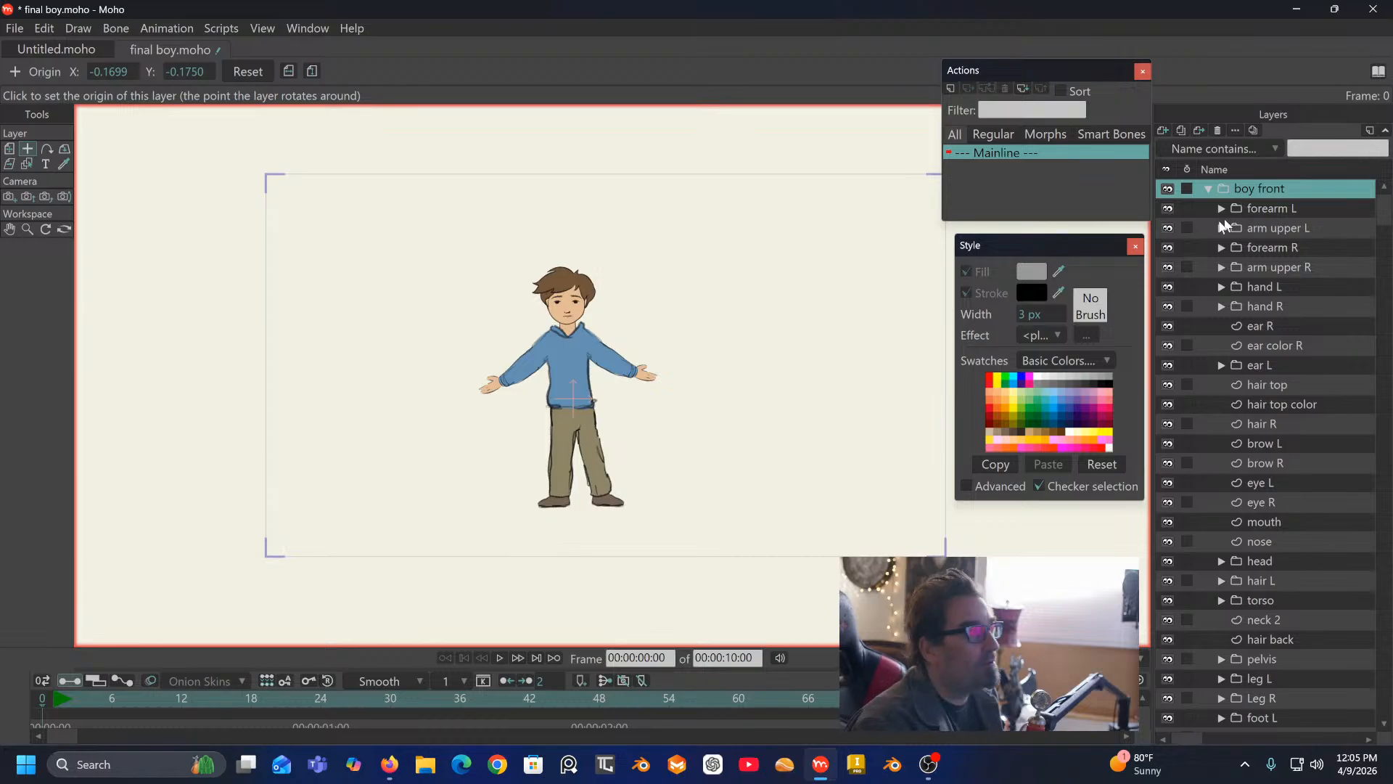
left_click(1260, 208)
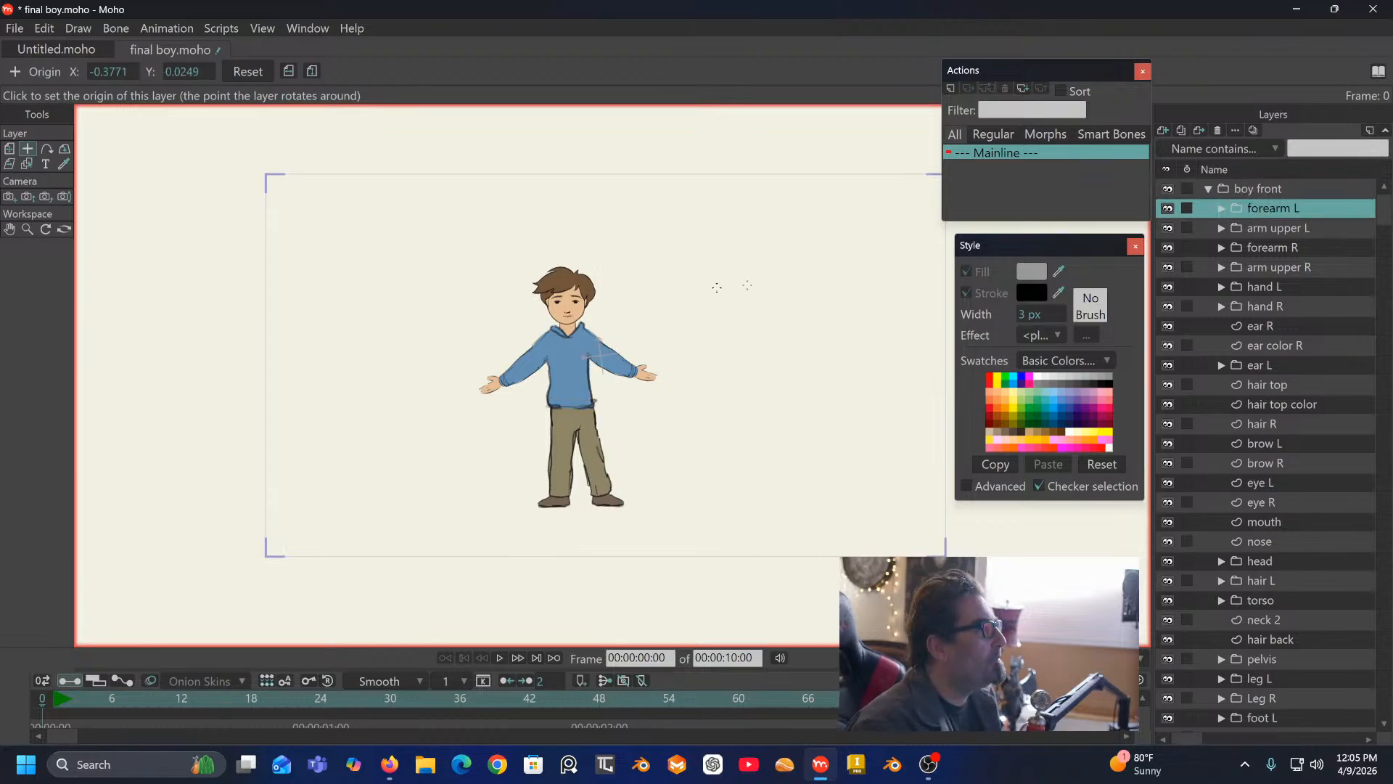
left_click(1270, 226)
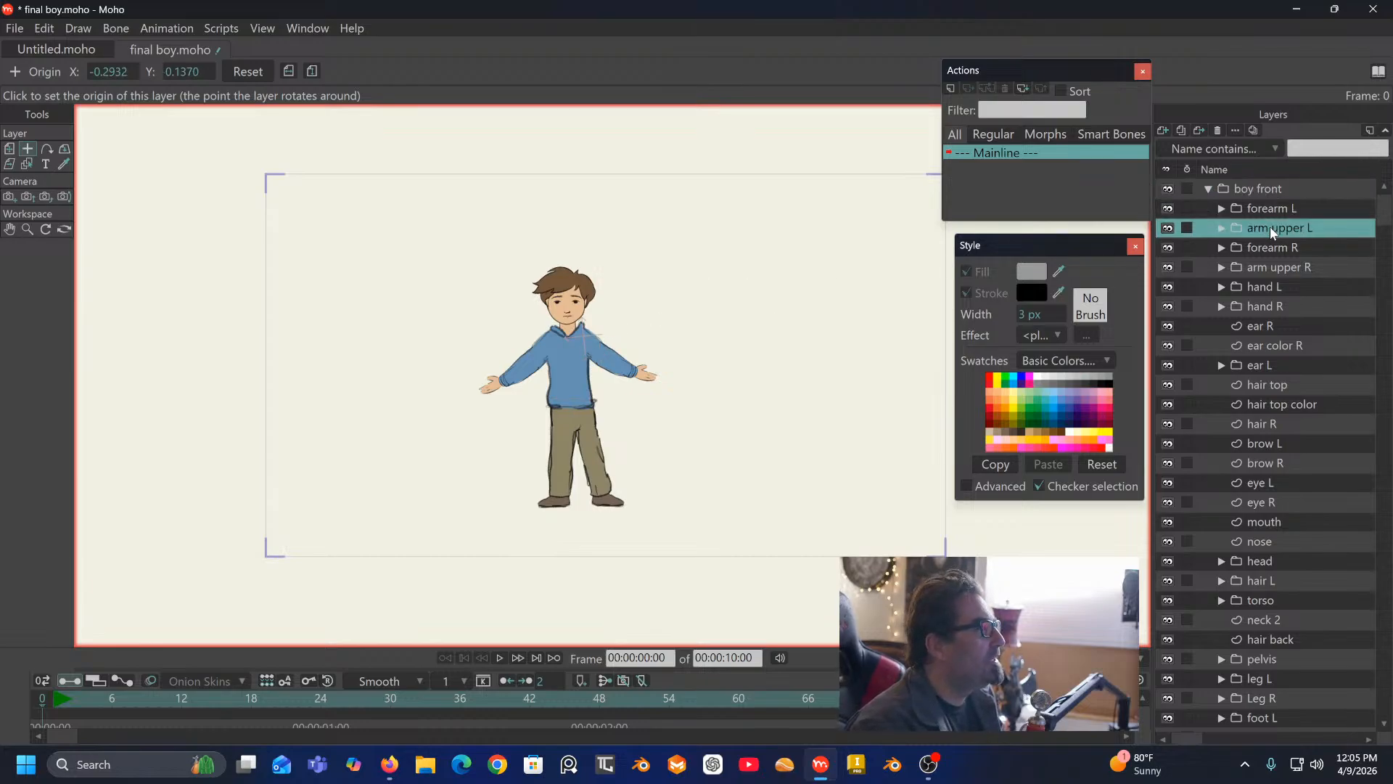
left_click(1220, 209)
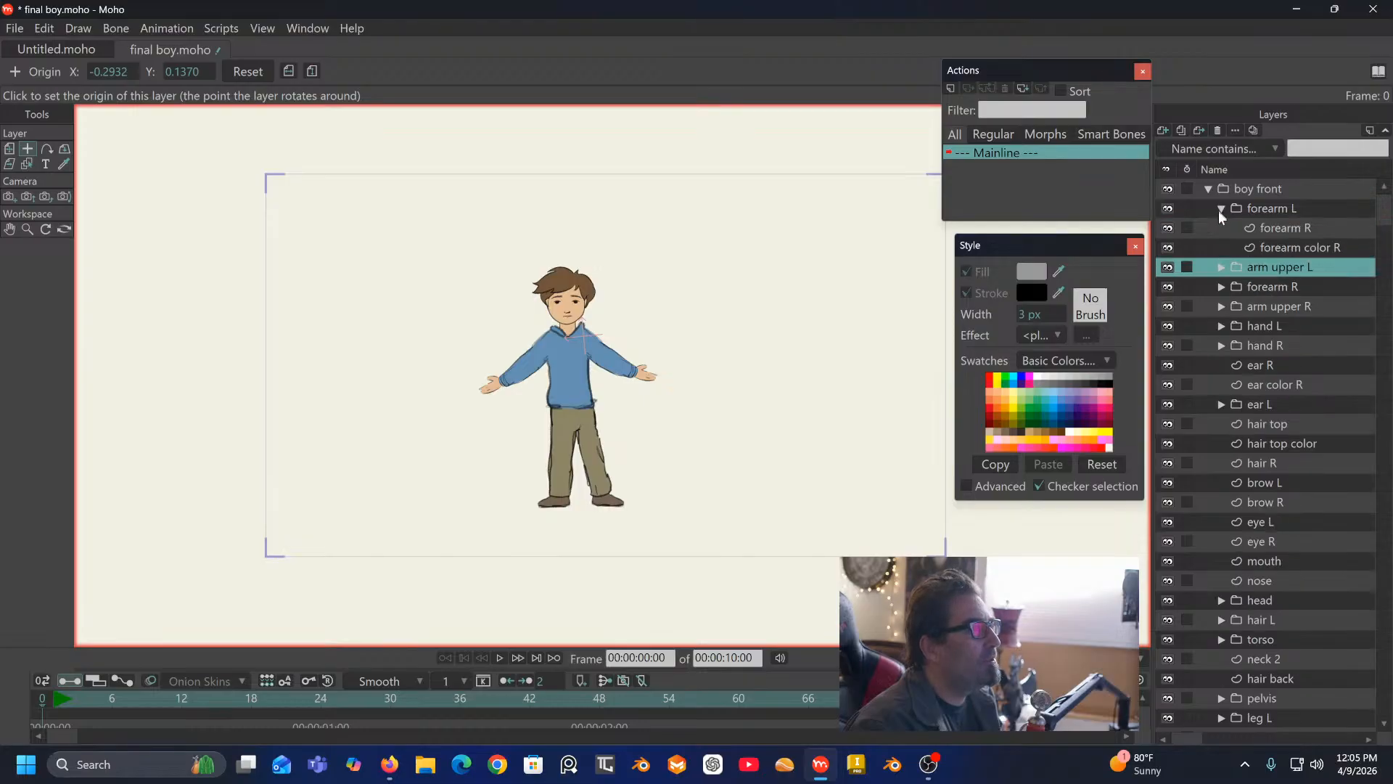
left_click(1297, 225)
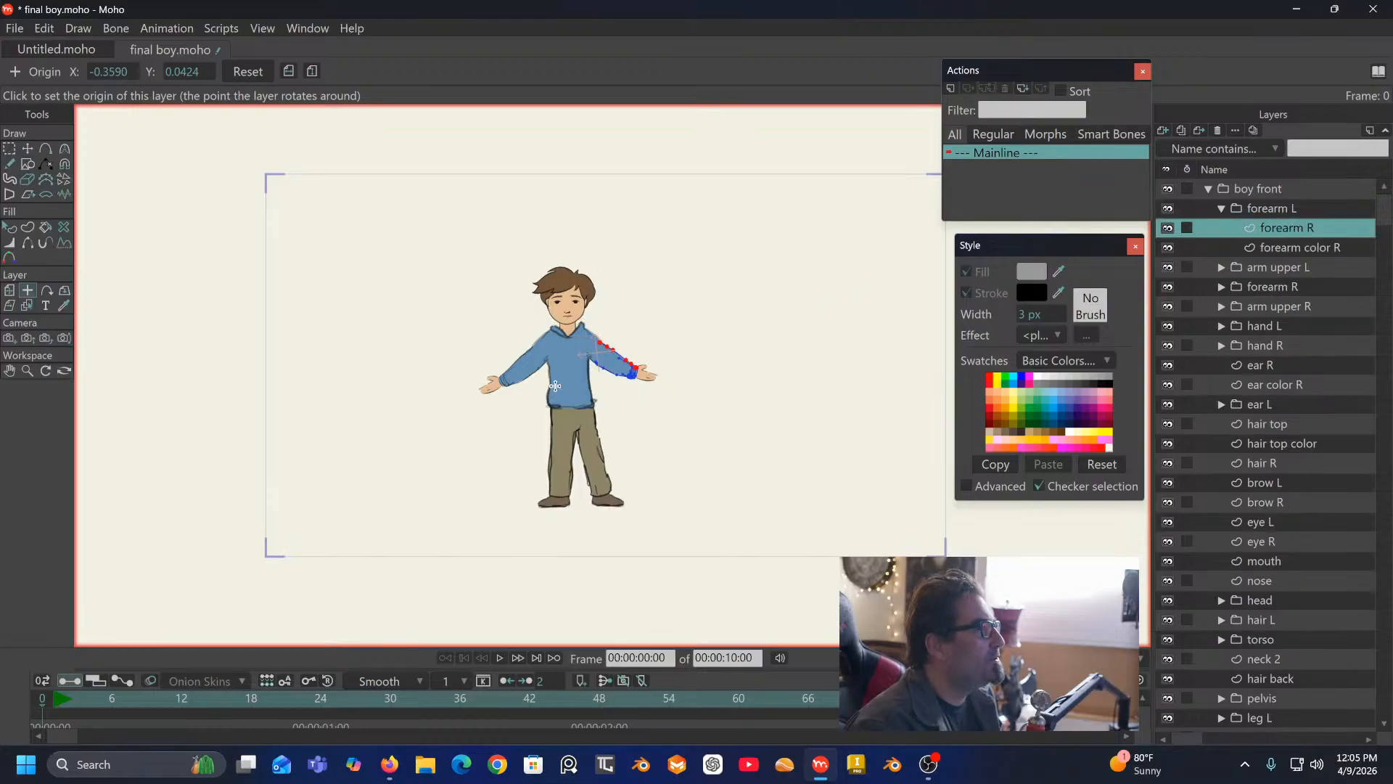
scroll(580, 392, "up", 2)
scroll(601, 392, "up", 2)
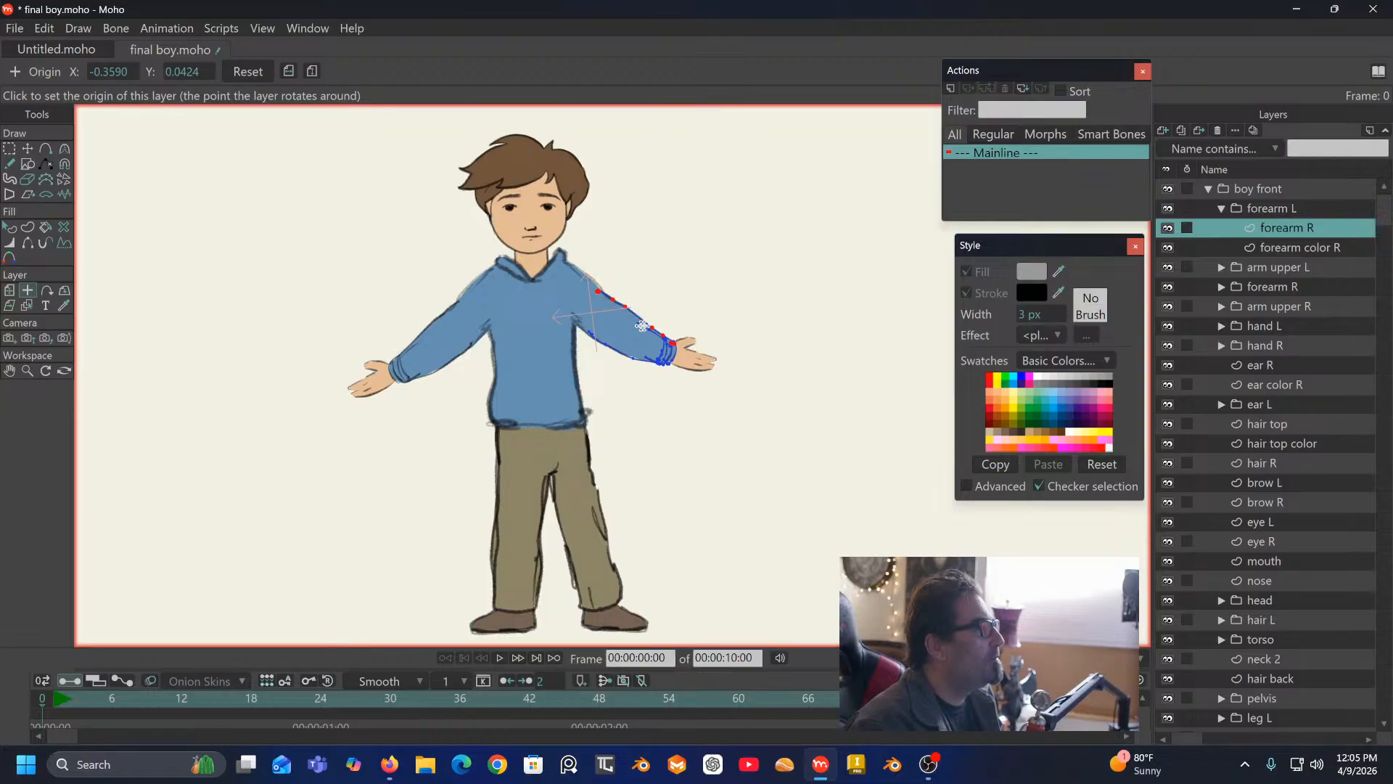
left_click(1303, 247)
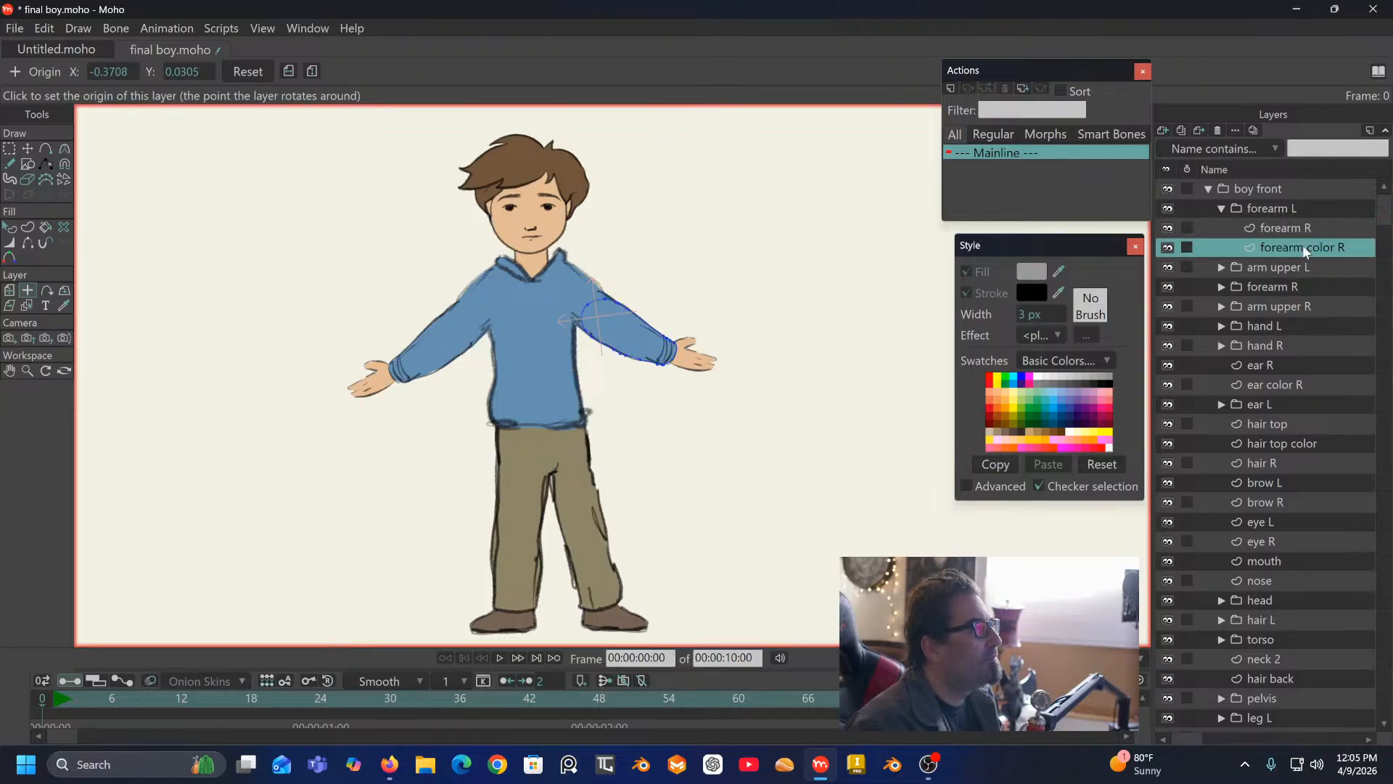
left_click(1296, 227)
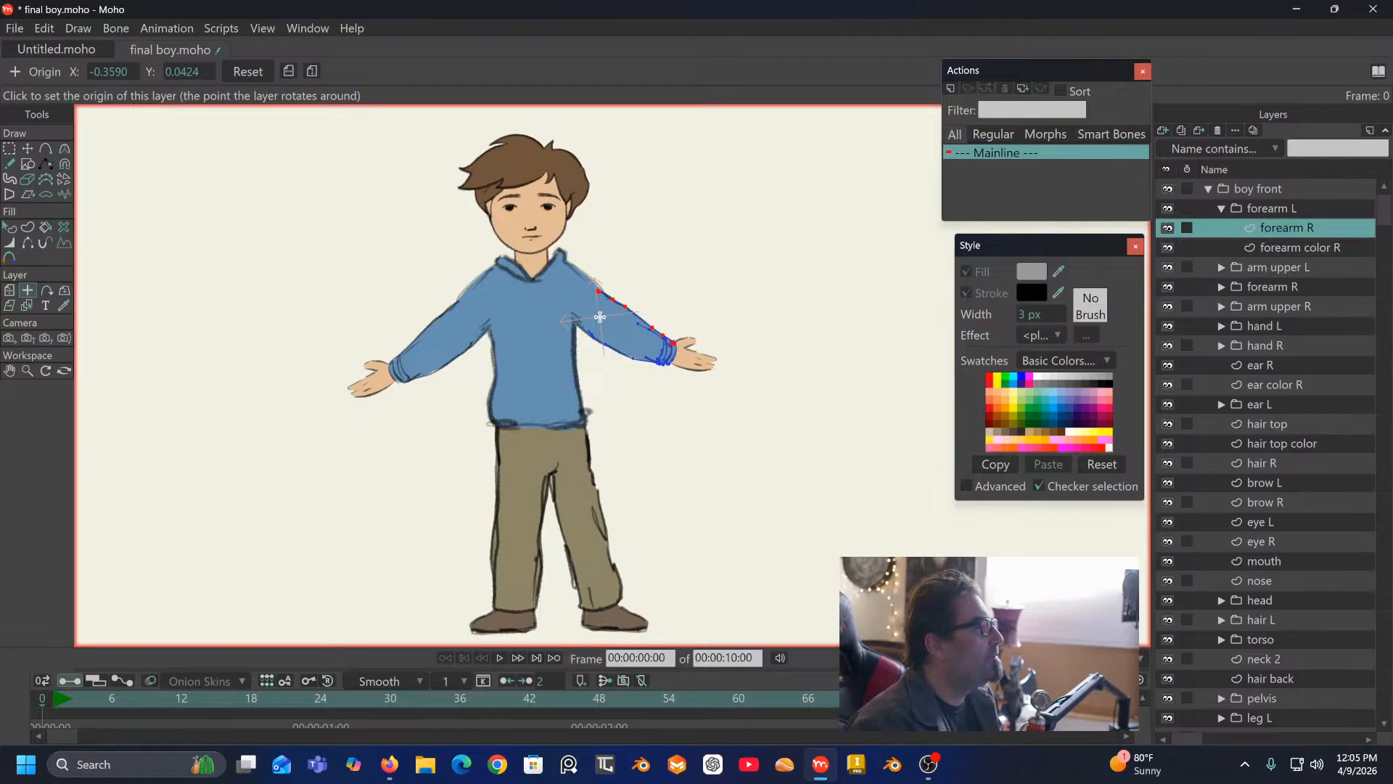
left_click(606, 314)
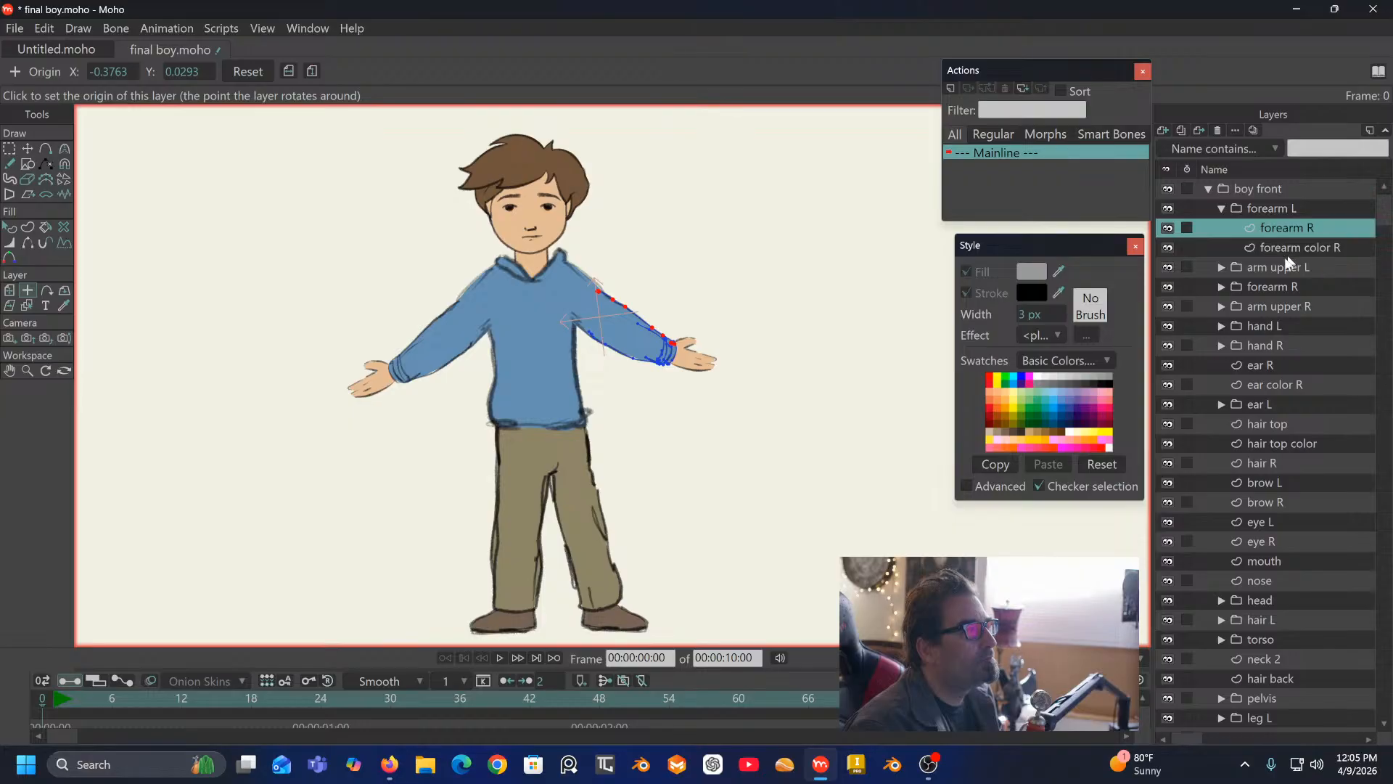
Step: Check the arm upper L layers' origins and set the forearm R outline's origin at the elbow inside the forearm R group
left_click(1264, 263)
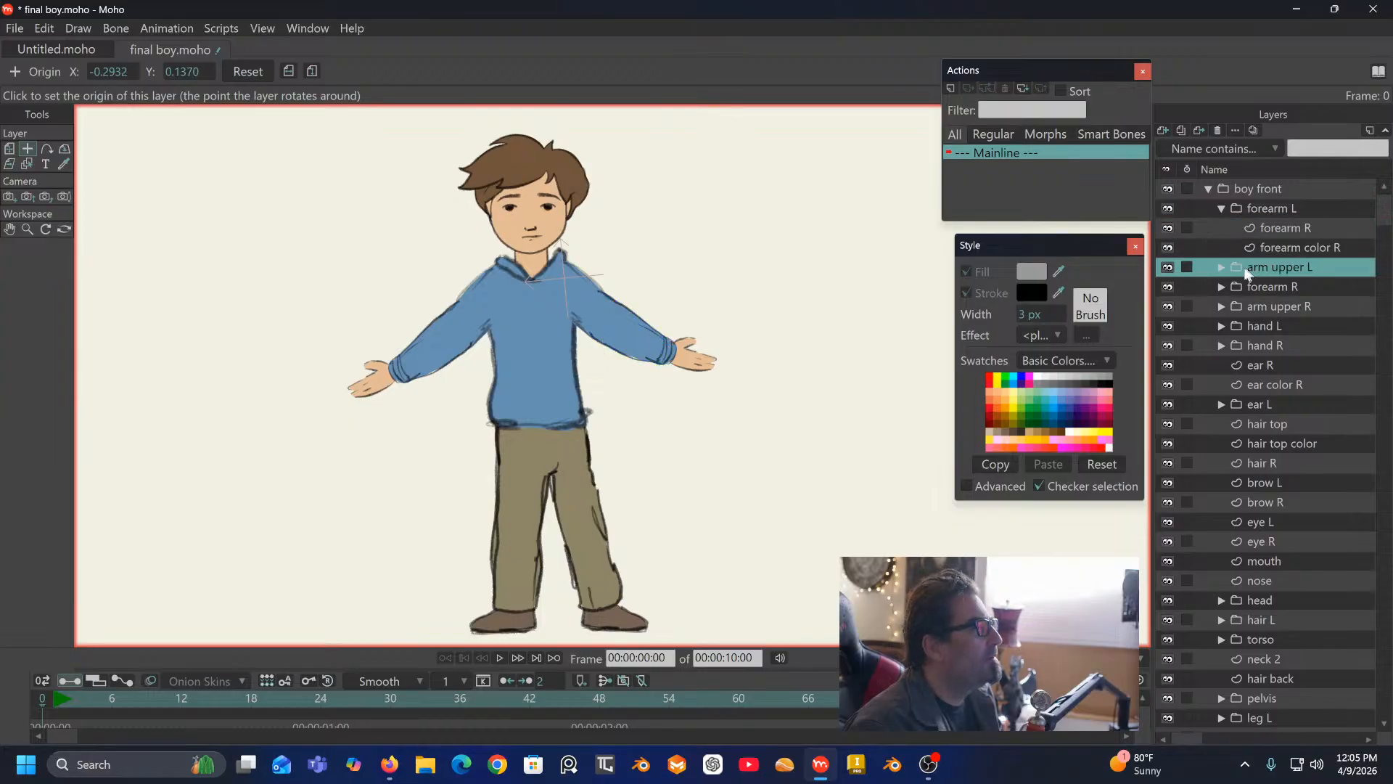
left_click(1221, 267)
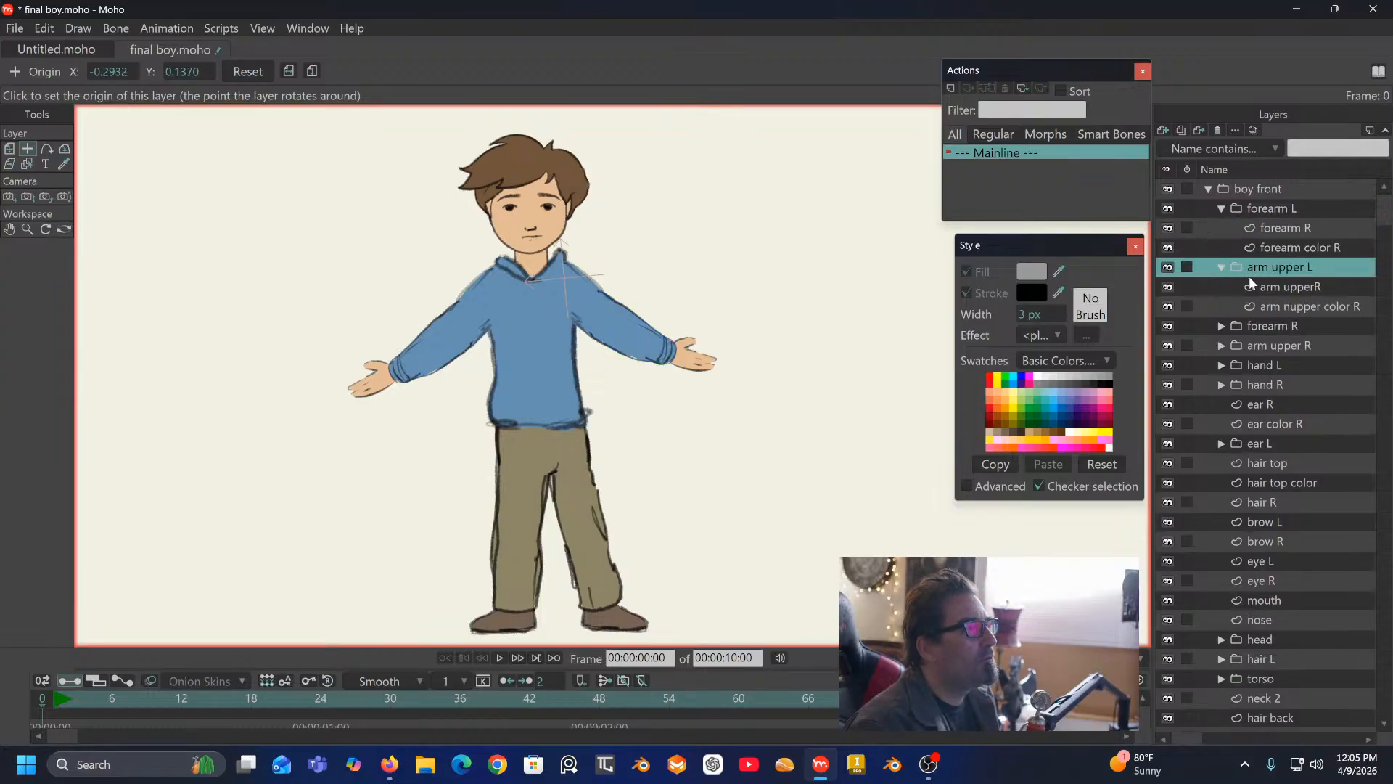
left_click(1280, 287)
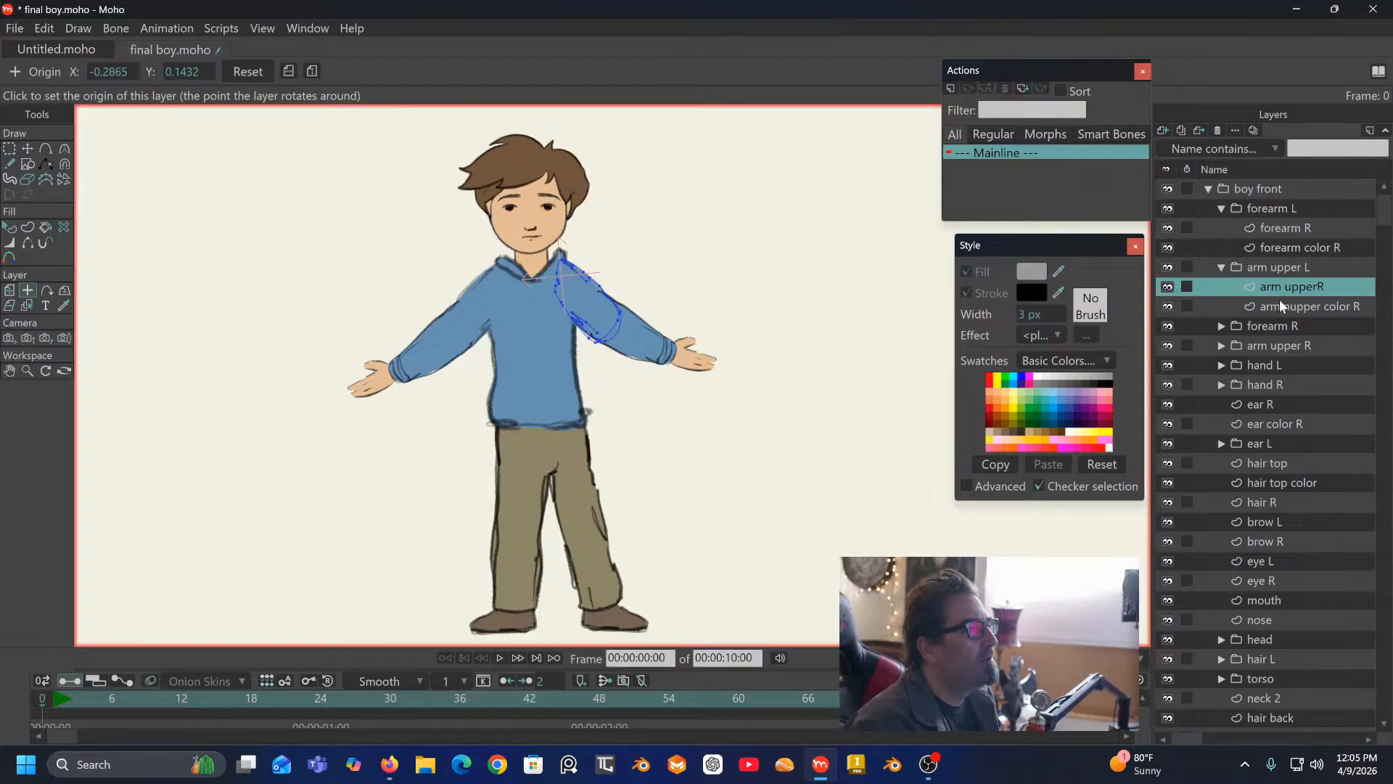
left_click(1280, 306)
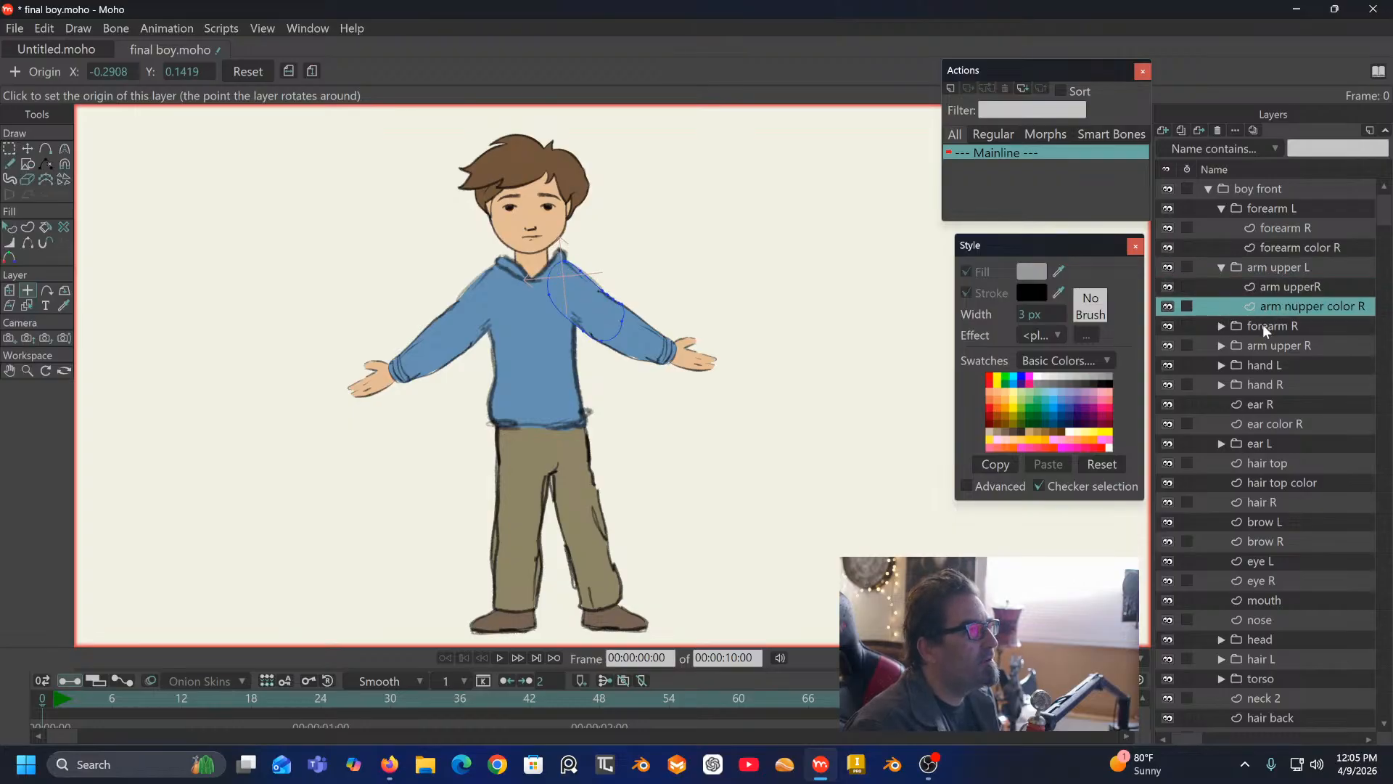
left_click(1264, 328)
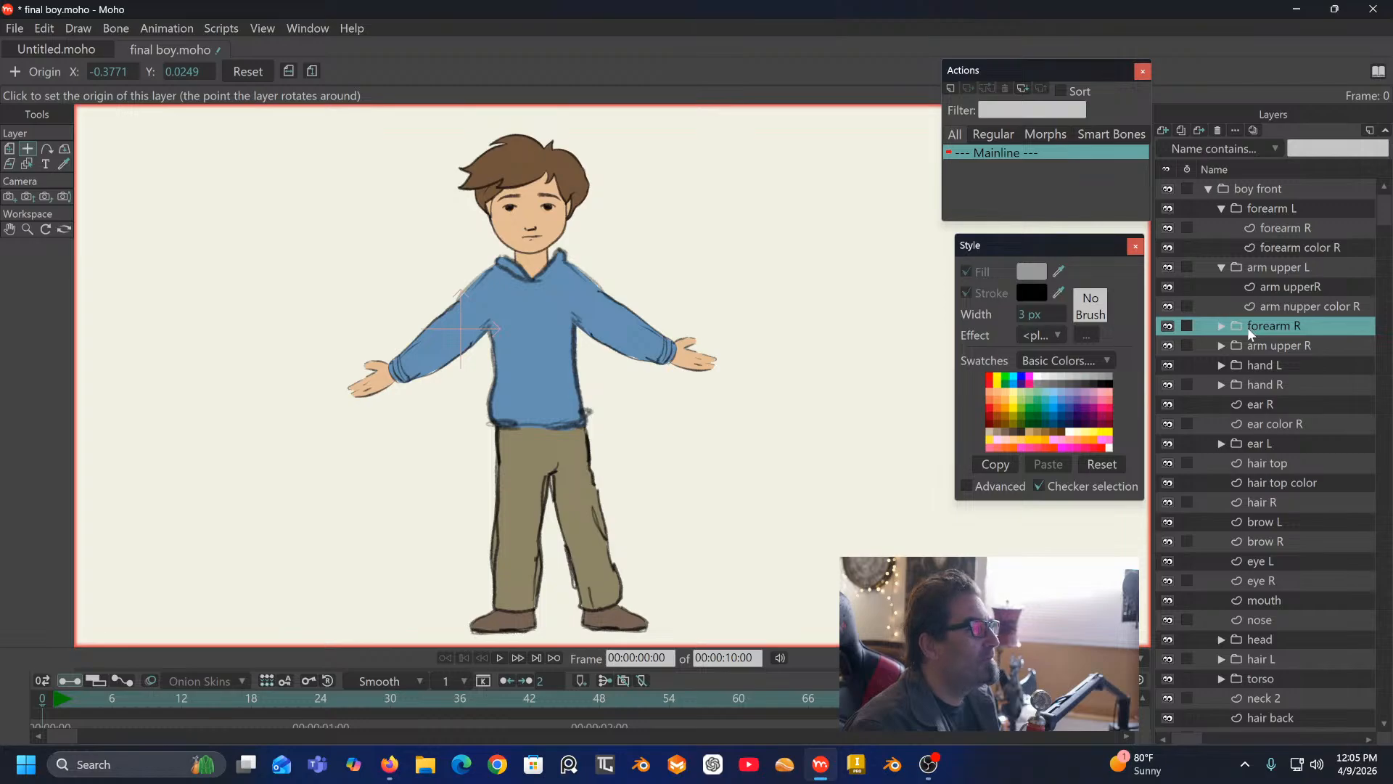
left_click(1220, 326)
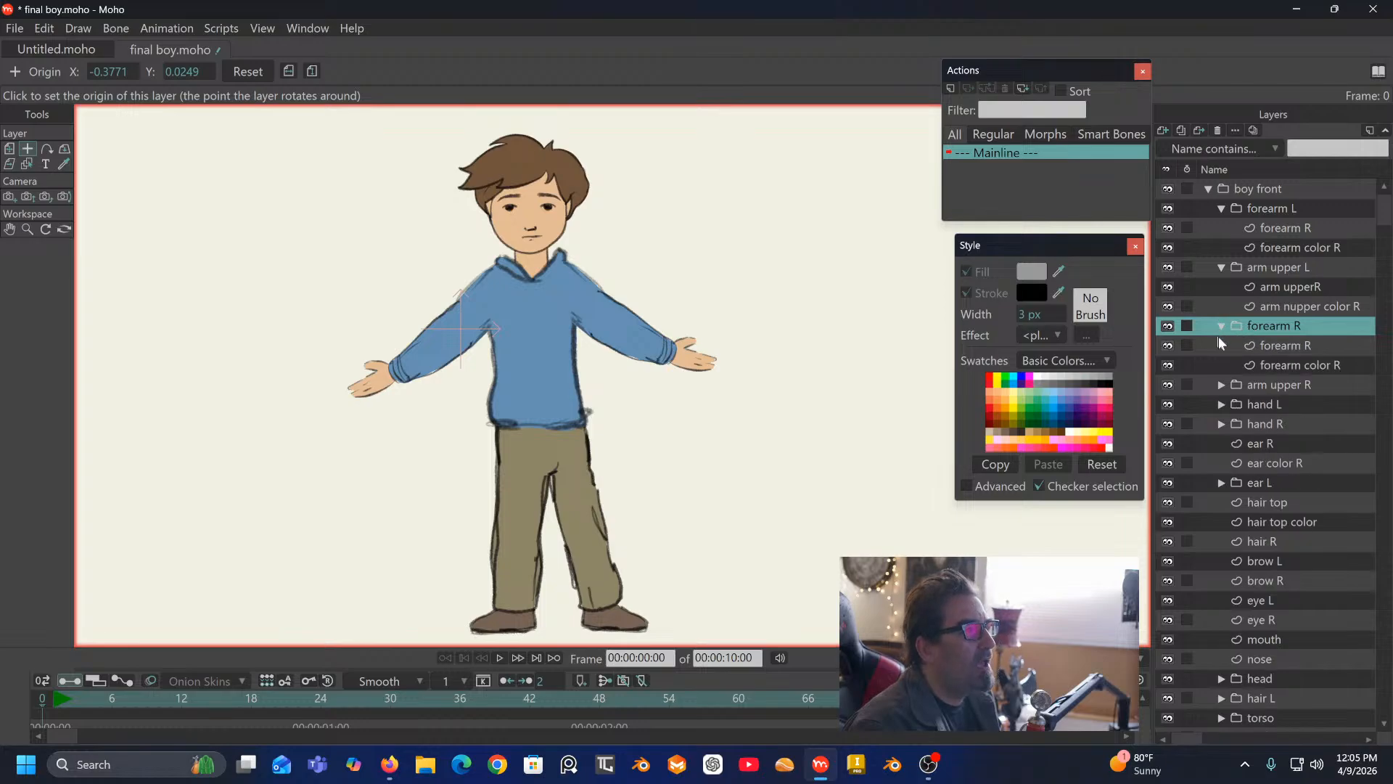
left_click(1266, 347)
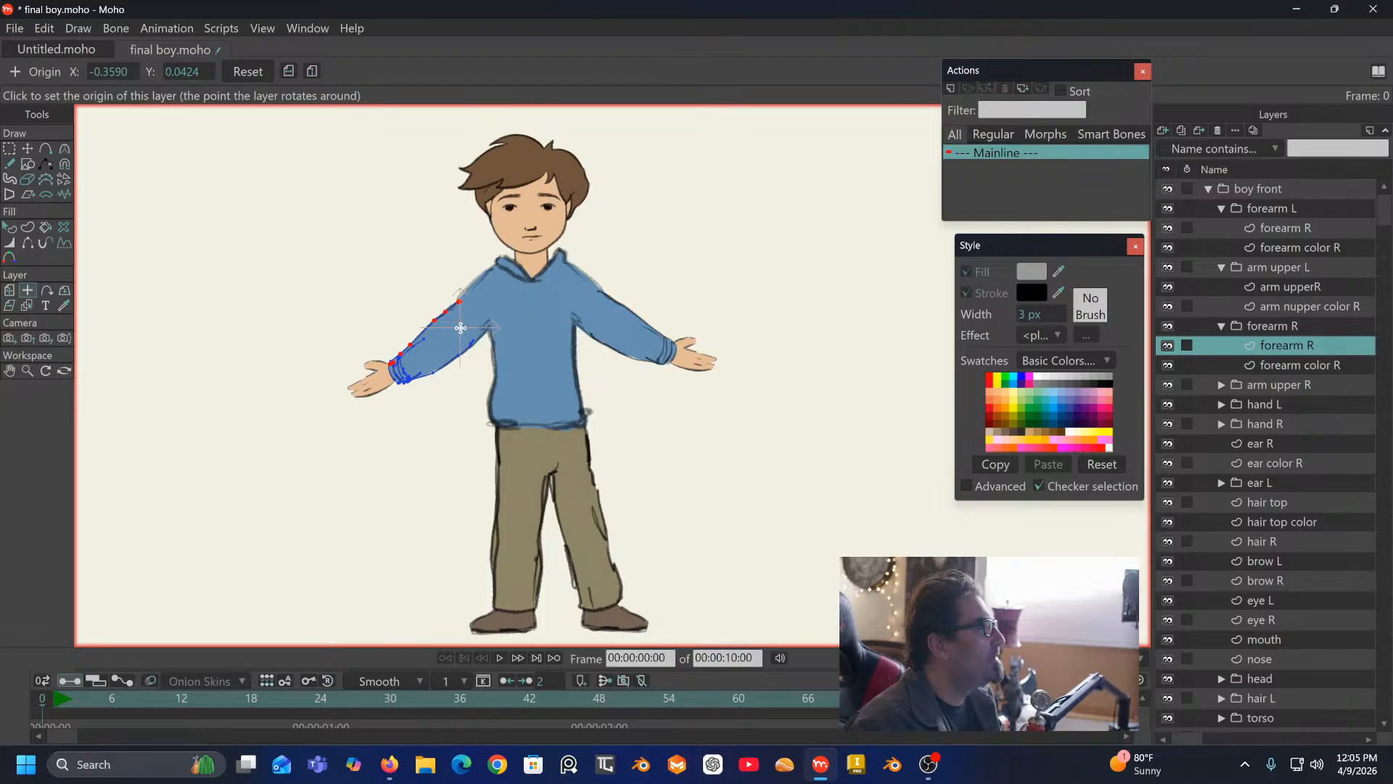
left_click(460, 326)
left_click(1321, 364)
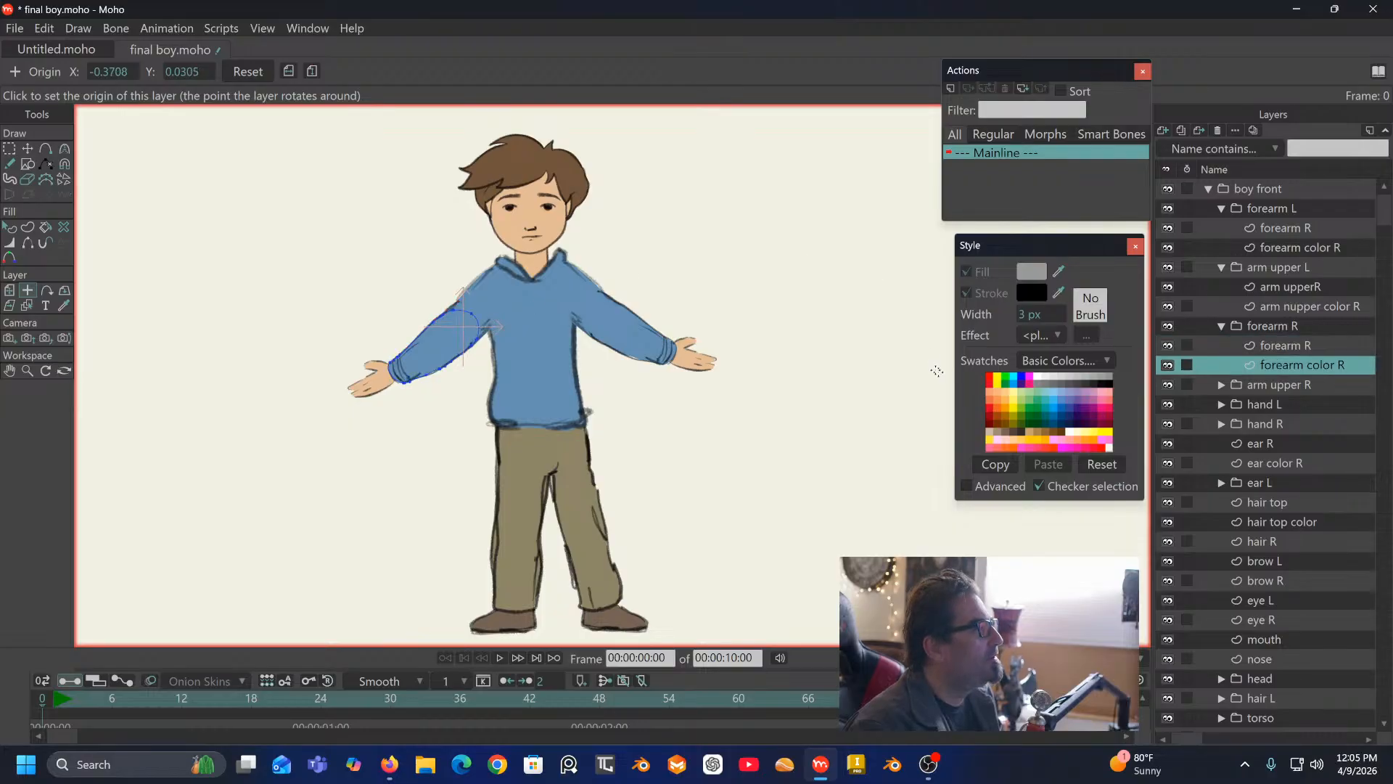
Step: Check the arm upper R layers' origins and smooth the arm upperR outline's inner shoulder edge by moving its points
left_click(1261, 385)
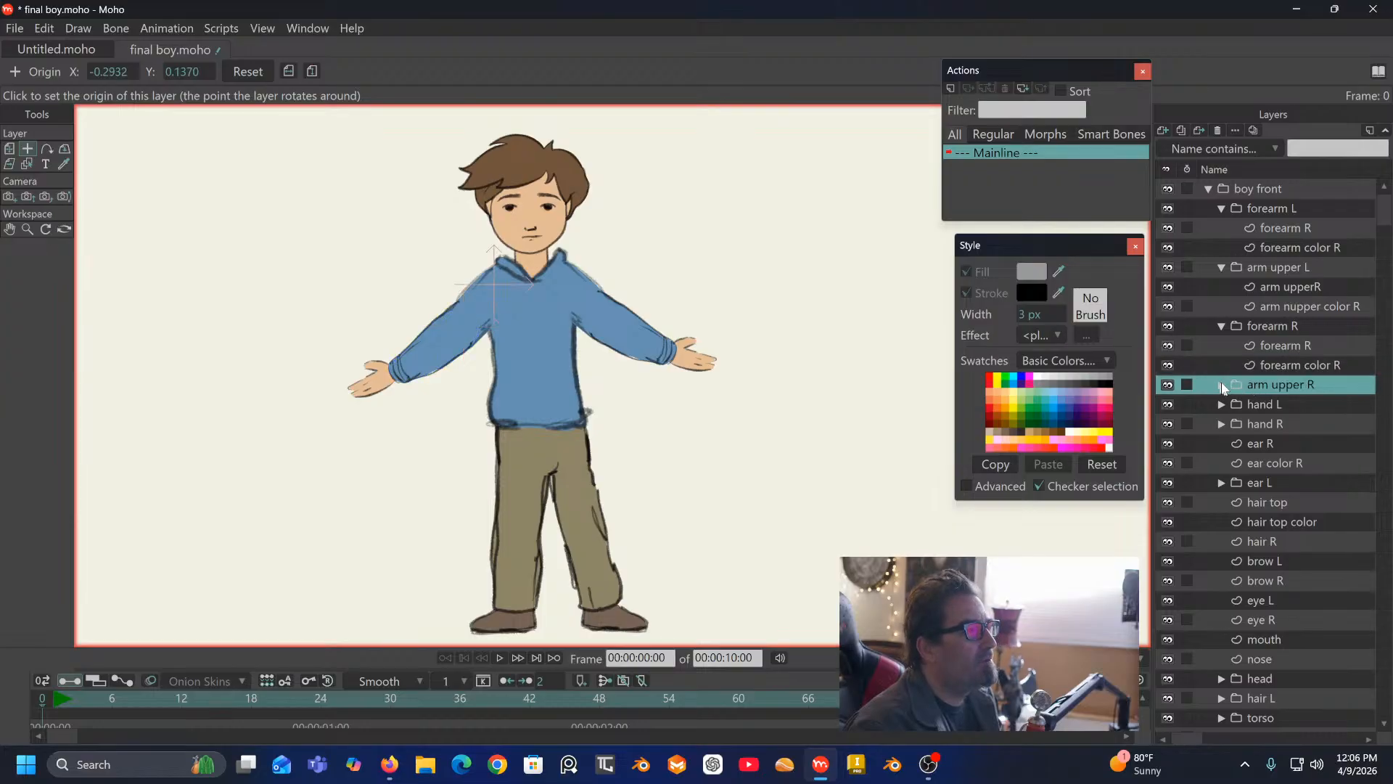
left_click(1222, 385)
left_click(1275, 405)
left_click(1287, 424)
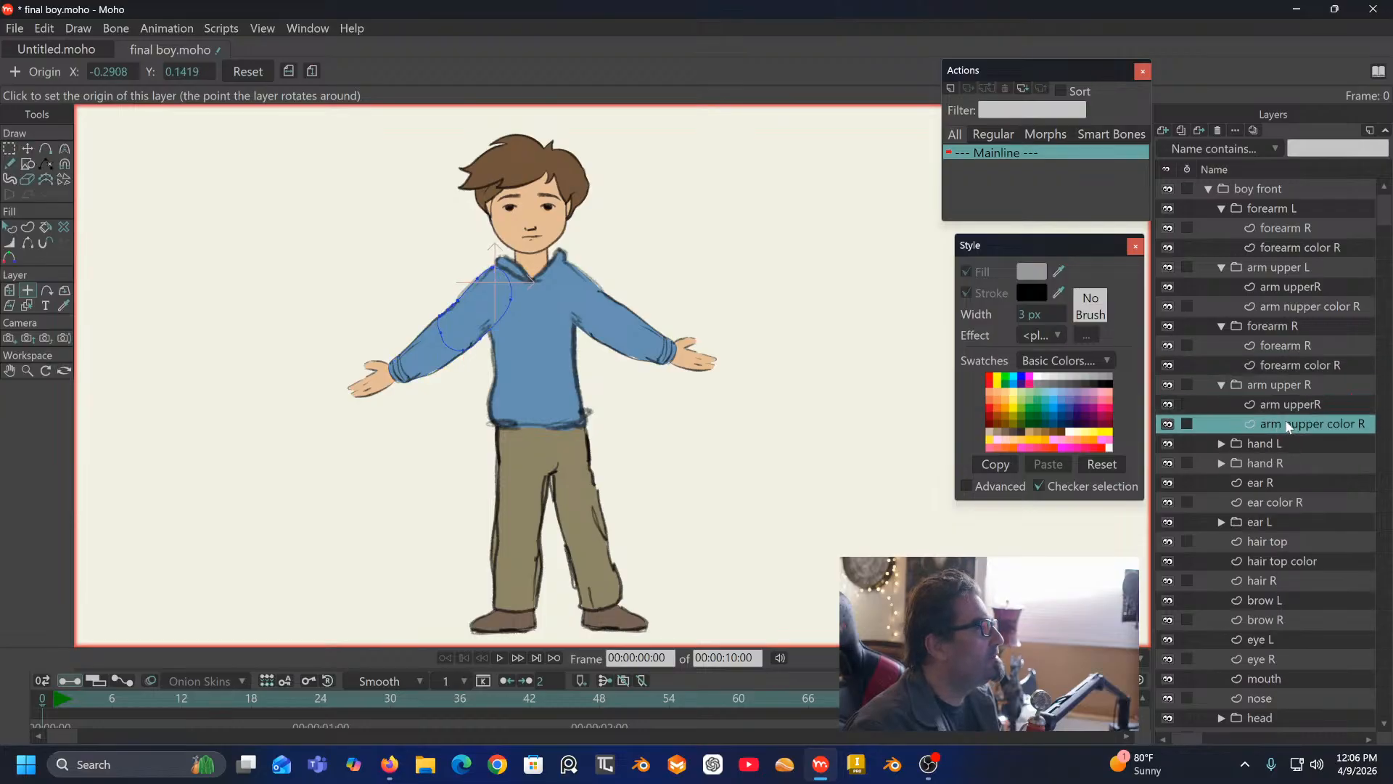
scroll(1295, 392, "down", 6)
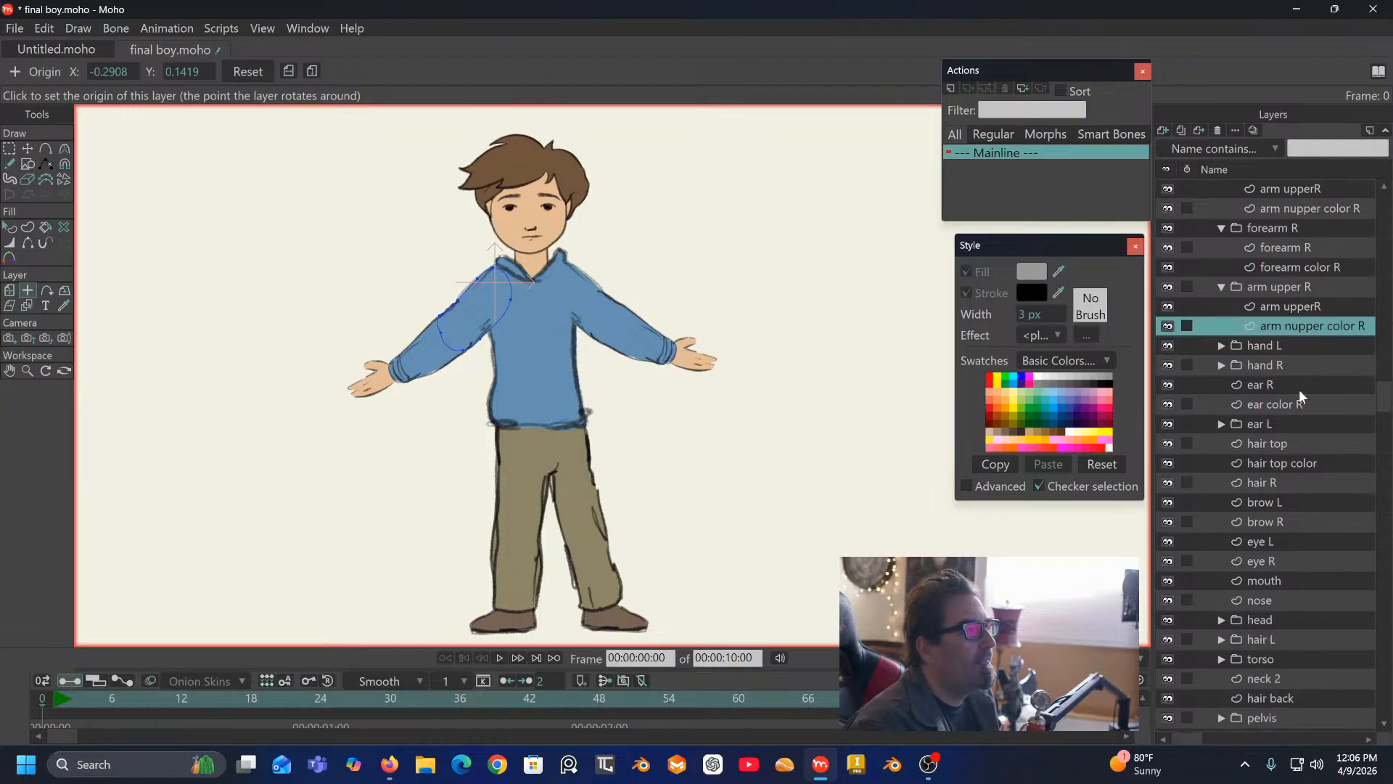
left_click(1277, 284)
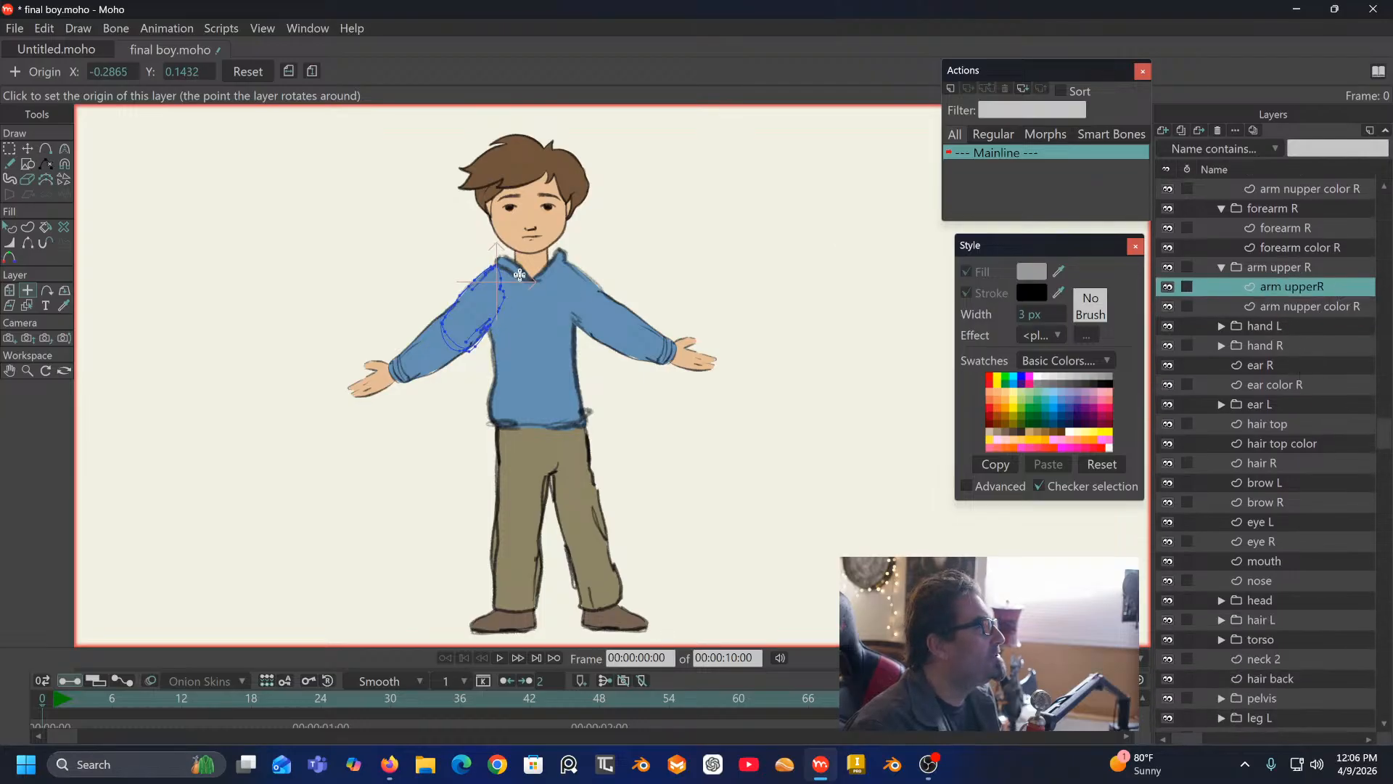
scroll(519, 275, "up", 6)
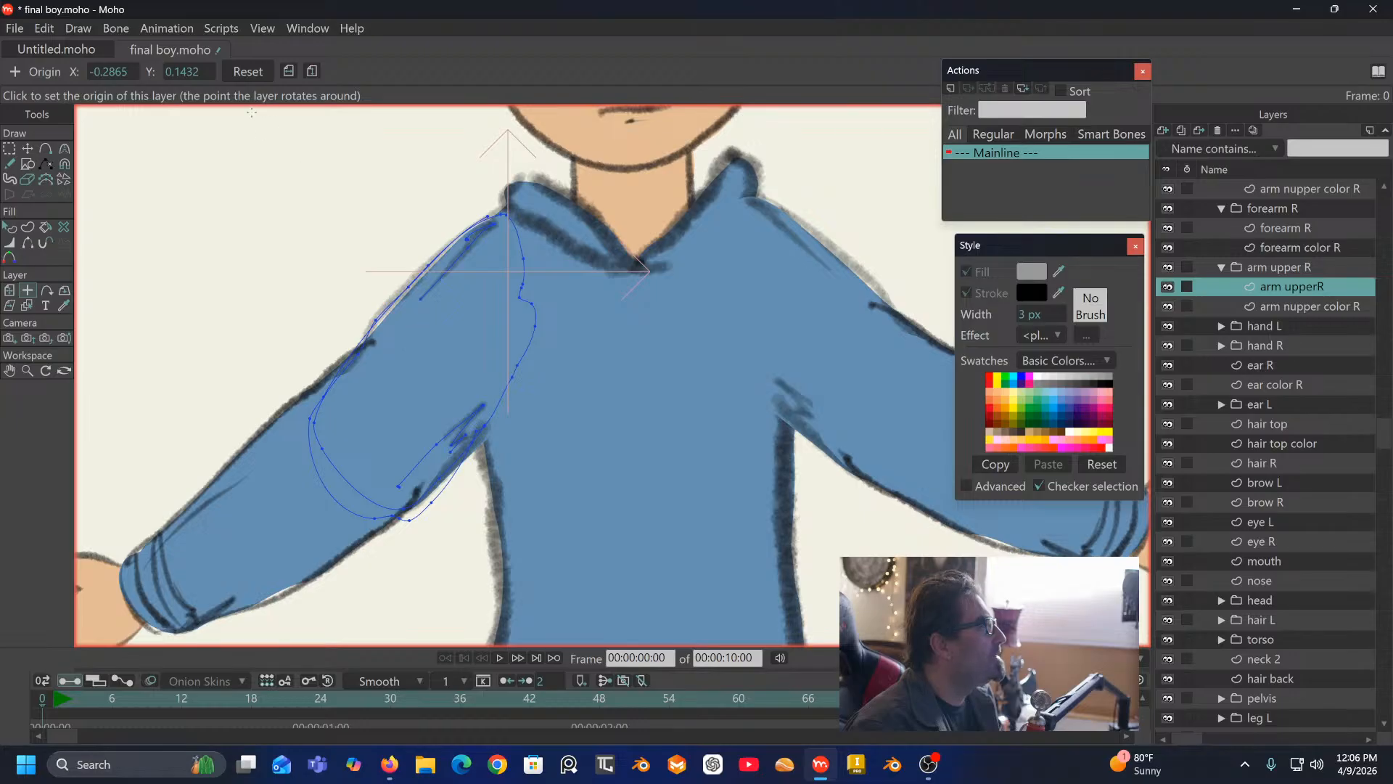
left_click(34, 149)
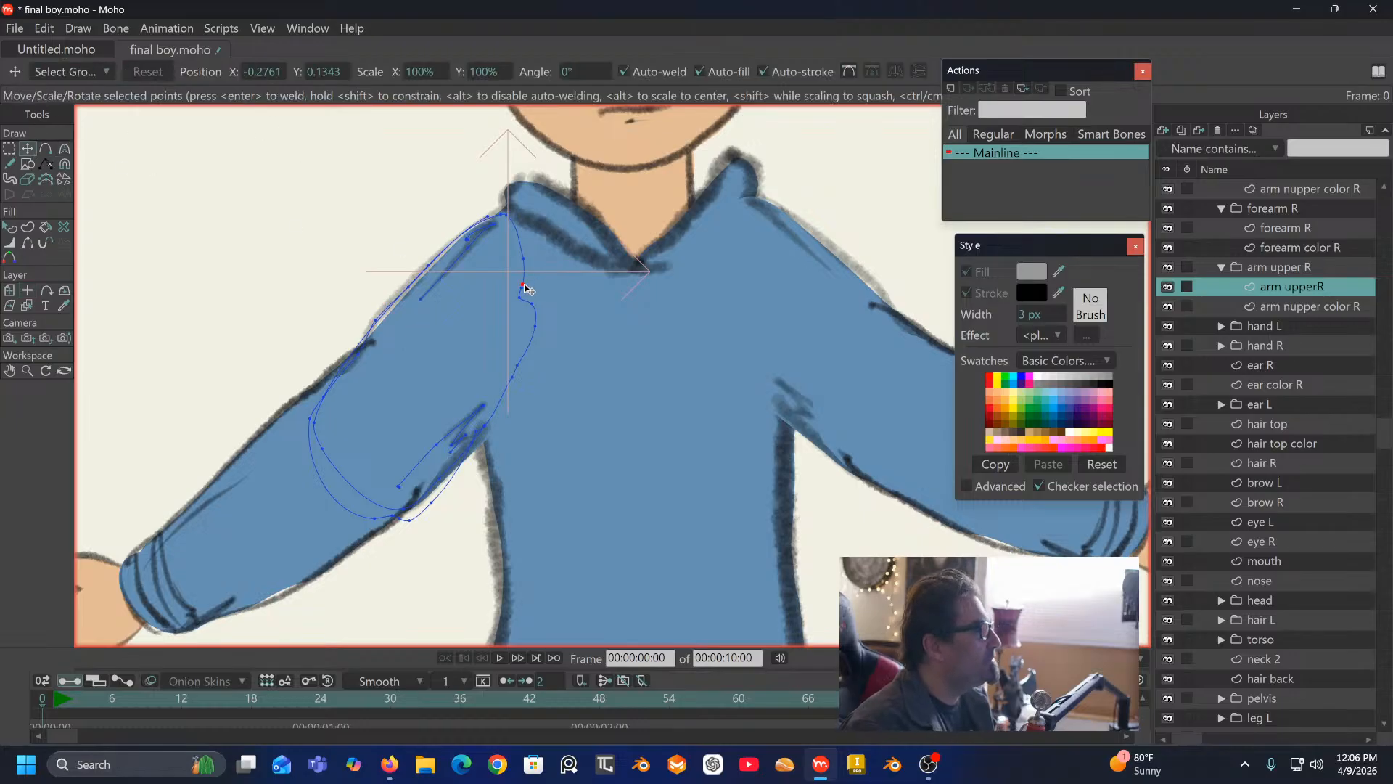
left_click_drag(525, 293, 535, 332)
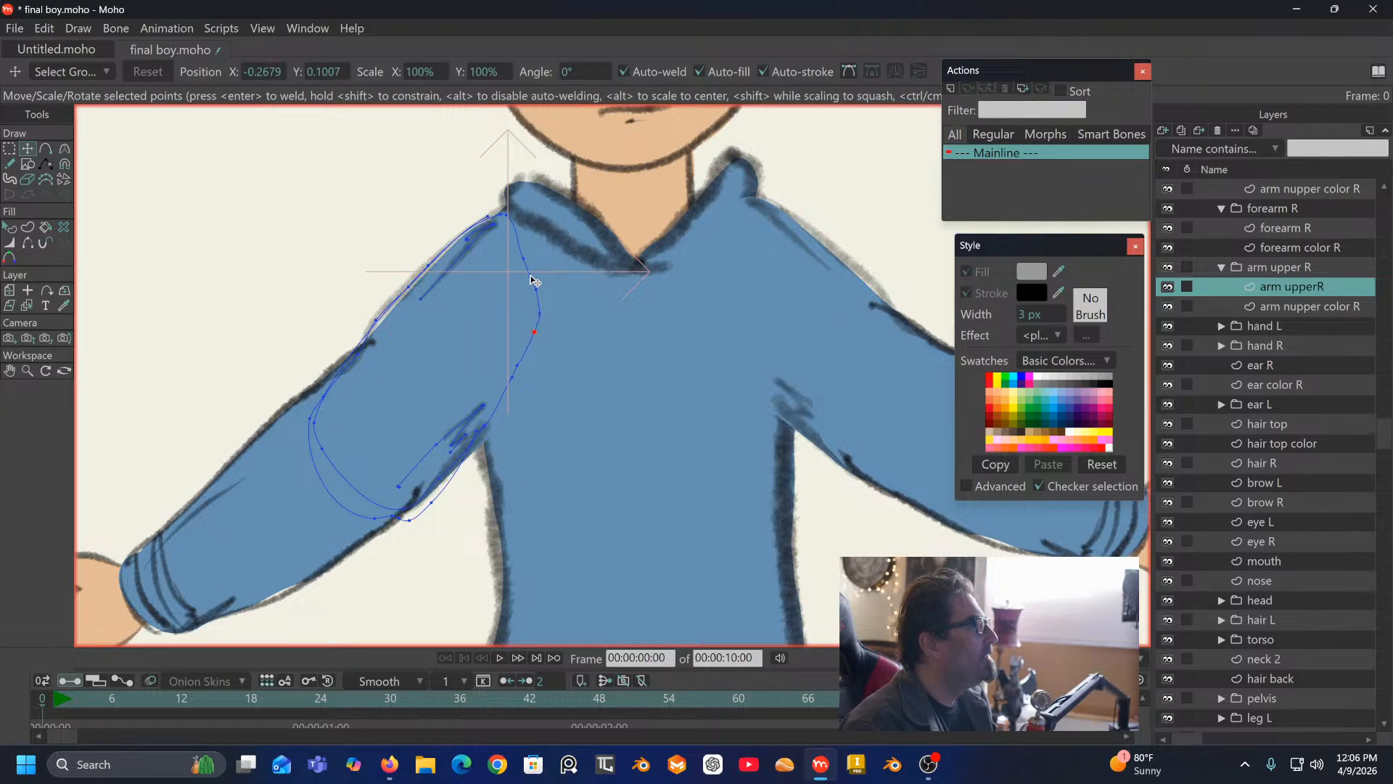
left_click(553, 243)
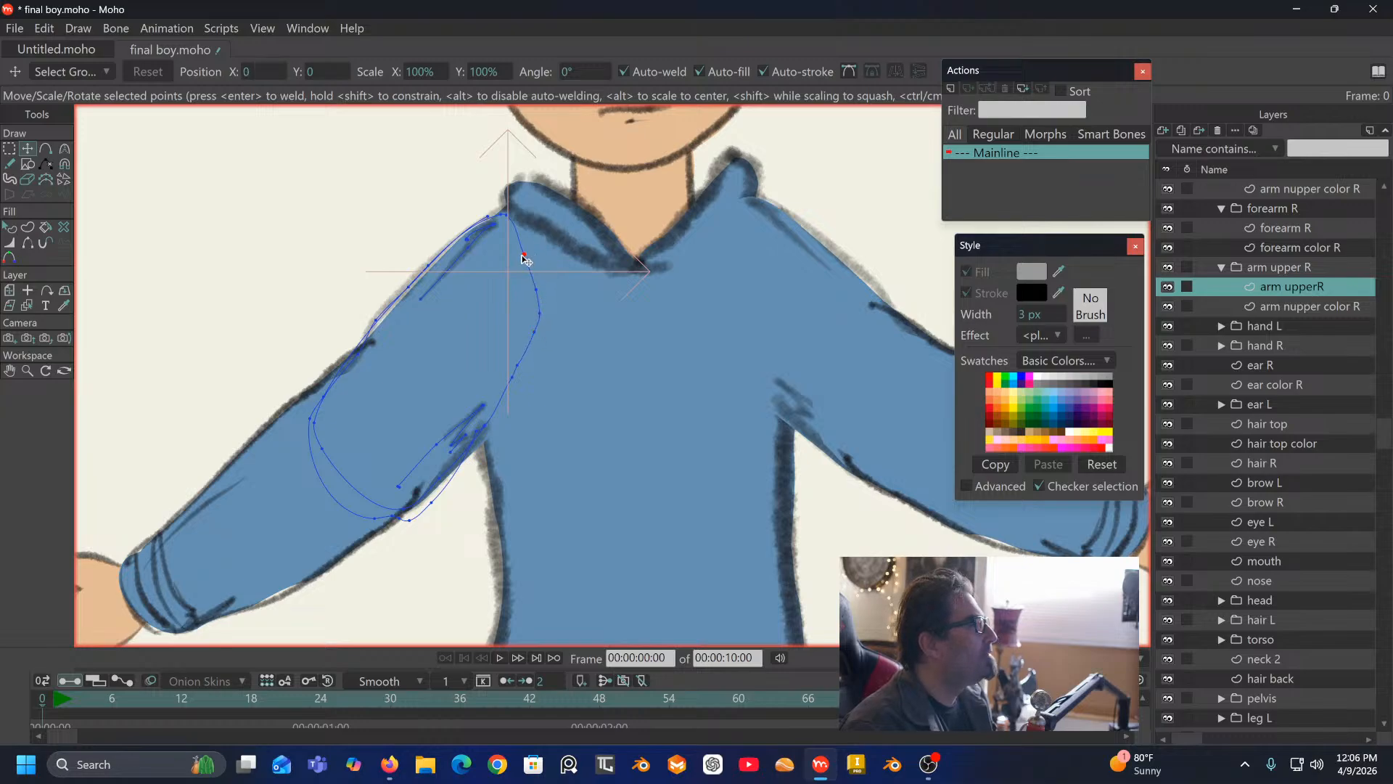
left_click(524, 256)
left_click_drag(475, 300, 489, 322)
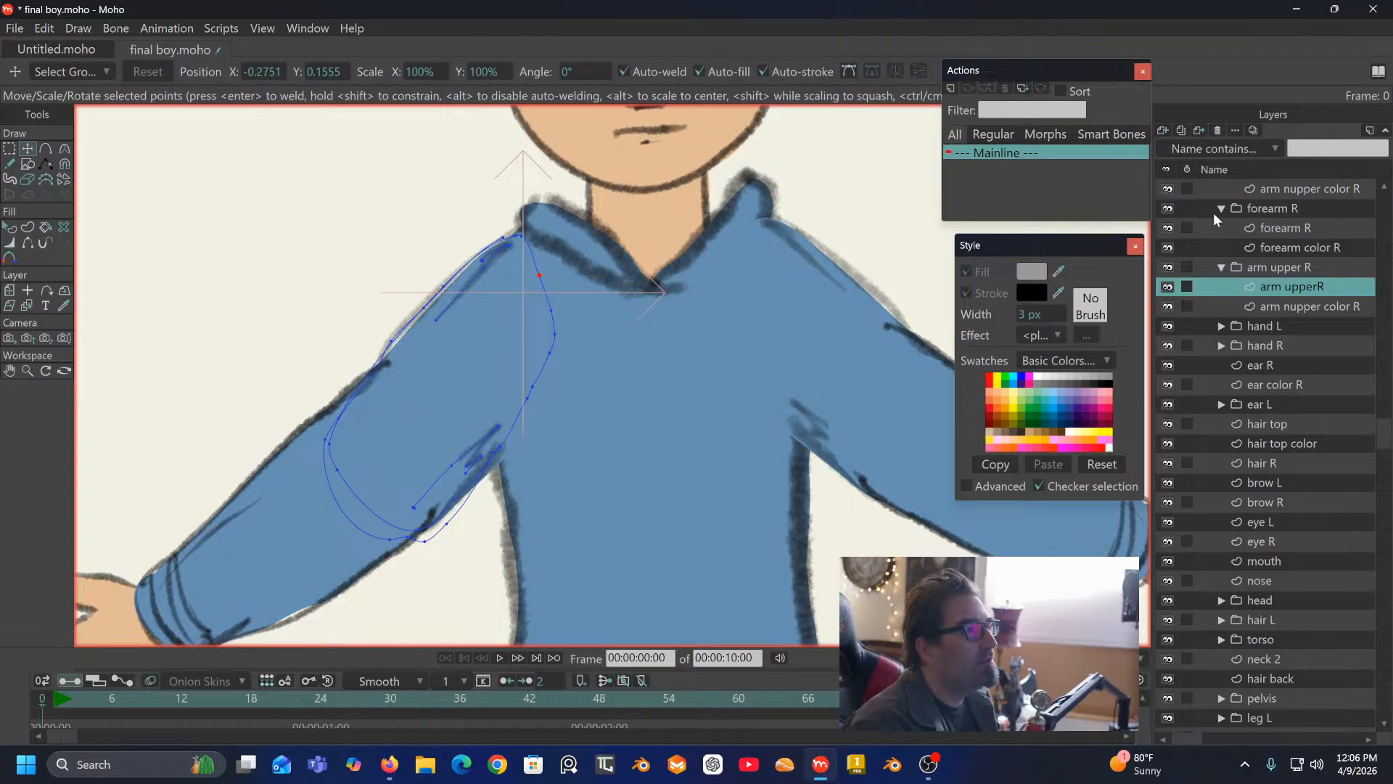
left_click(1274, 306)
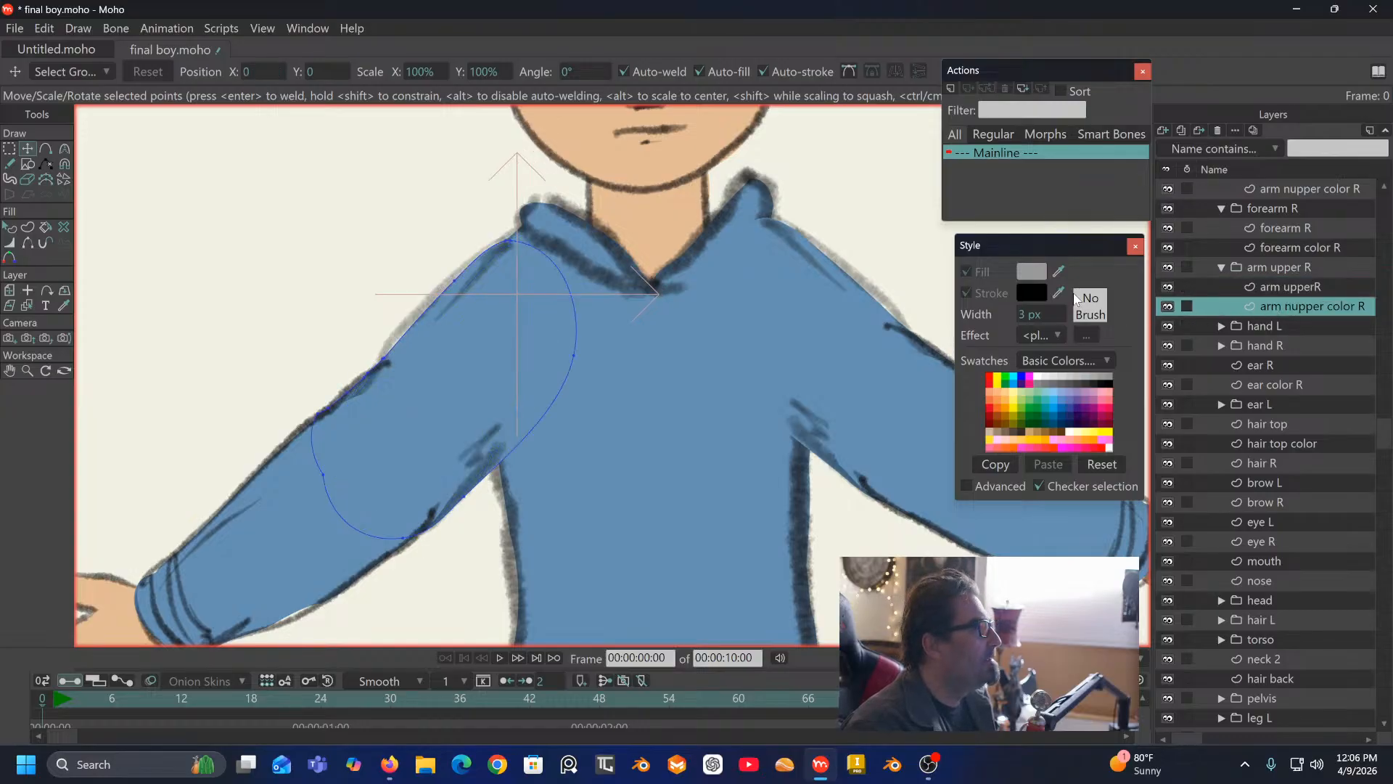
Step: Set the hand L group's origin at the wrist, about X -0.56, Y -0.09
left_click(1252, 324)
left_click_drag(684, 413, 570, 337)
scroll(566, 308, "down", 4)
scroll(595, 323, "up", 1)
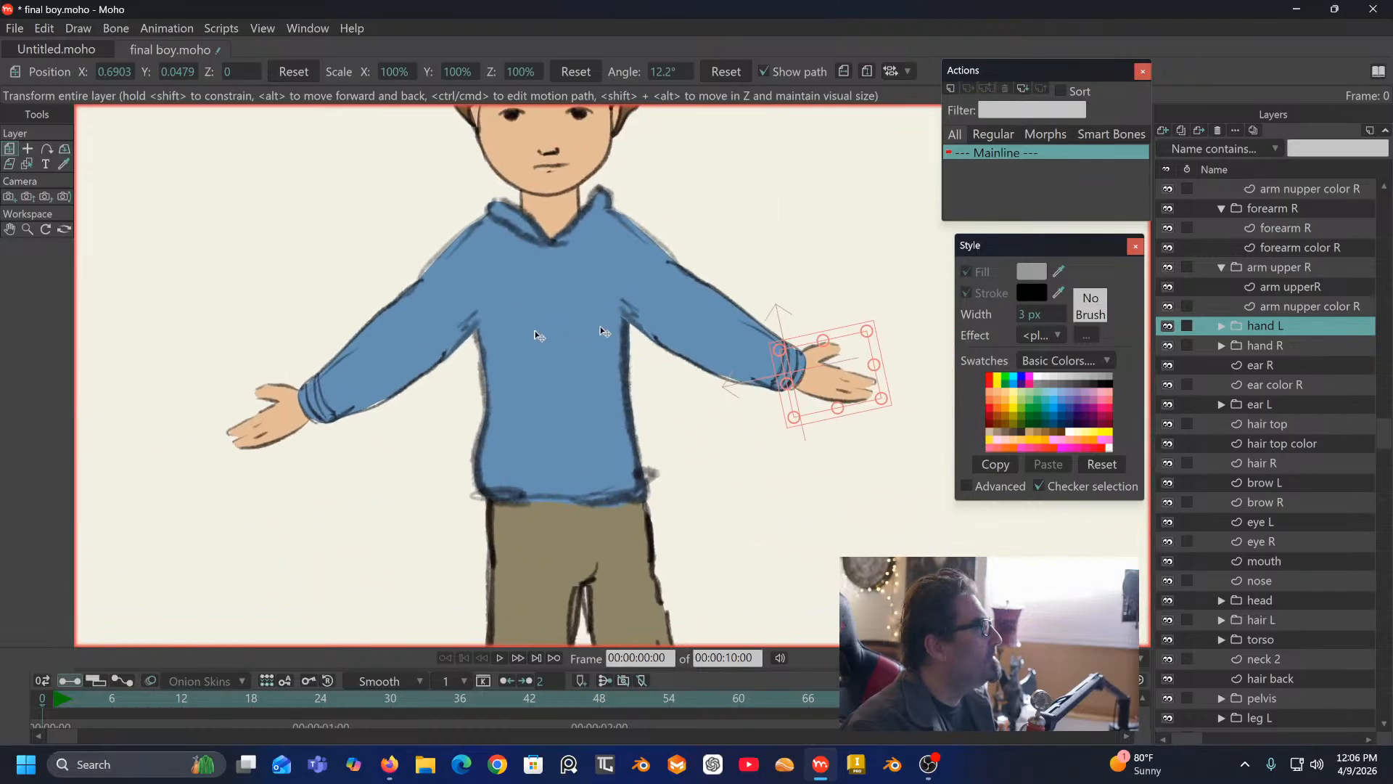
left_click(28, 148)
scroll(780, 367, "up", 3)
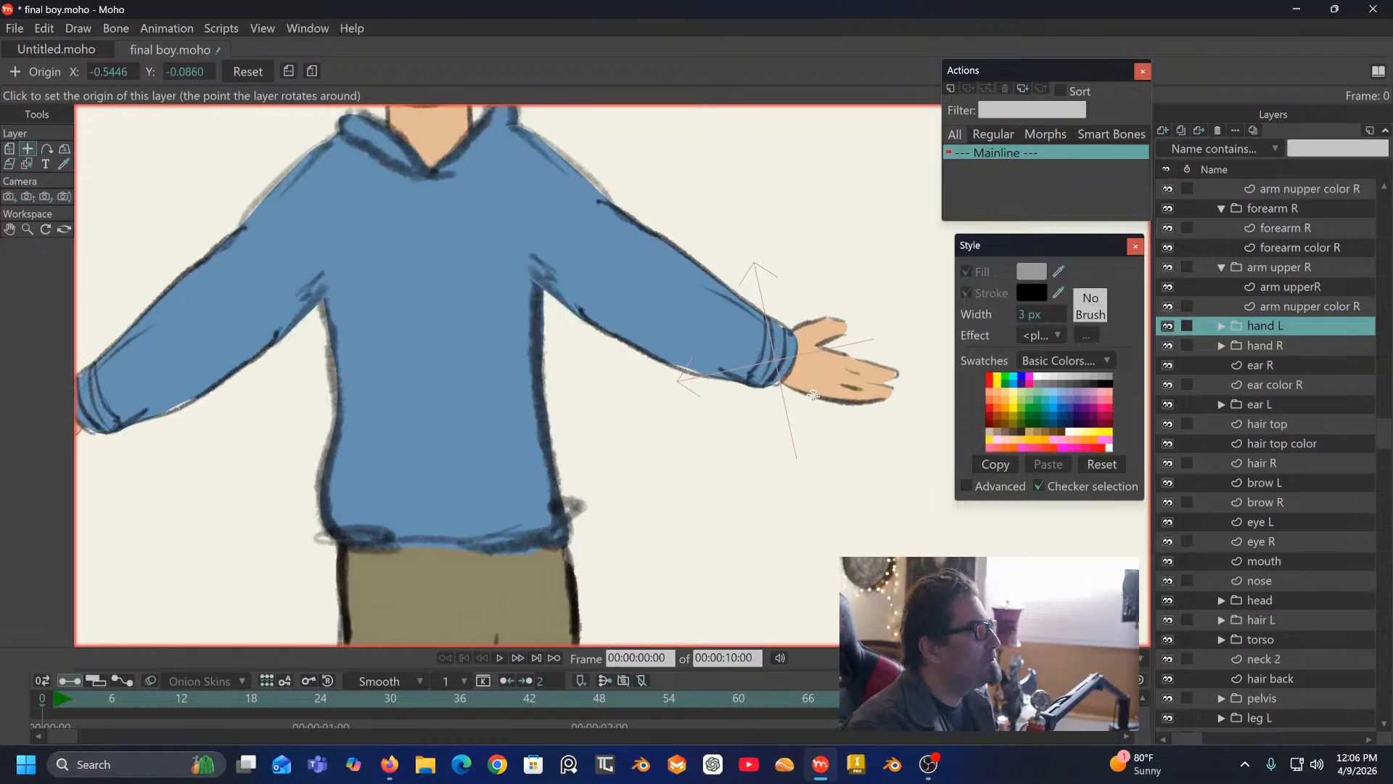
left_click(790, 353)
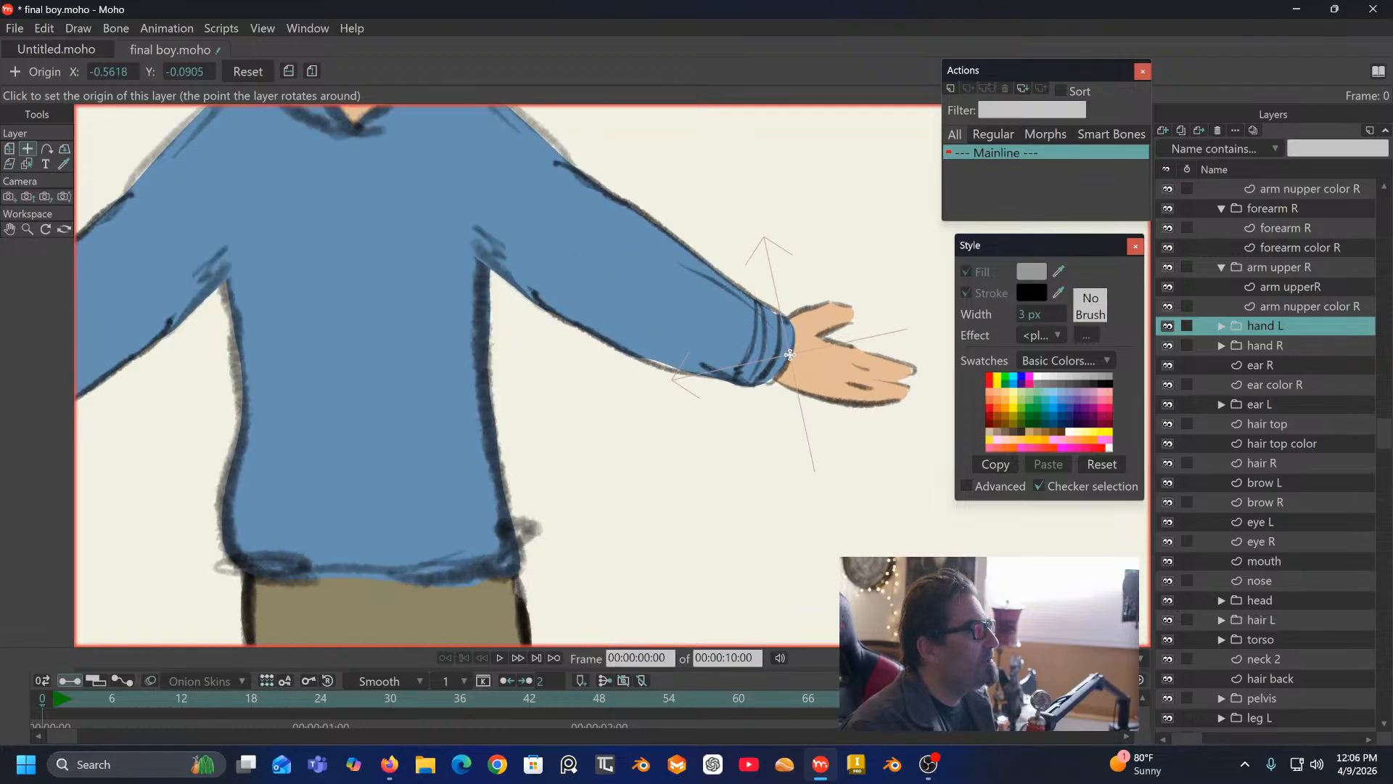
Step: Inside the hand L group, set the origins of the hand R and hand R color layers at the wrist
left_click(1221, 326)
left_click(1280, 347)
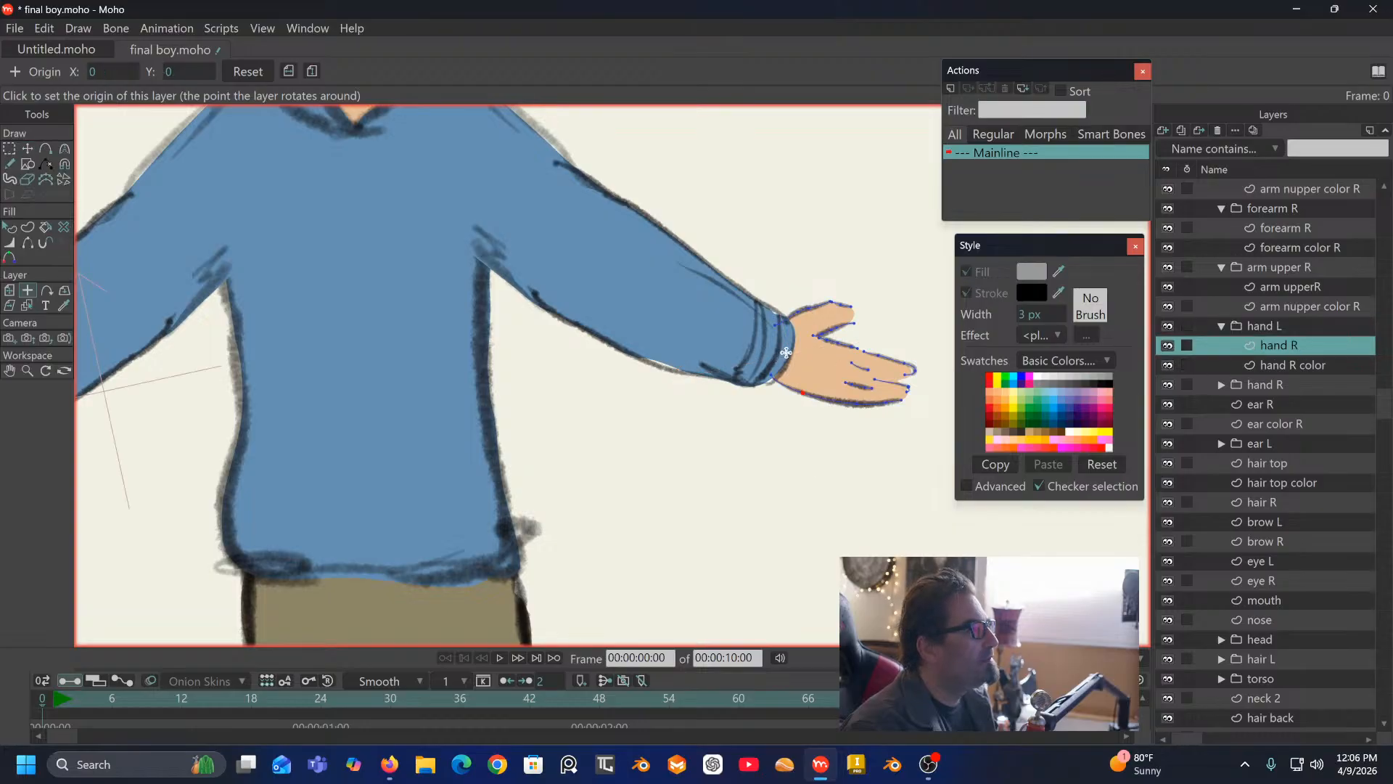
left_click(1279, 361)
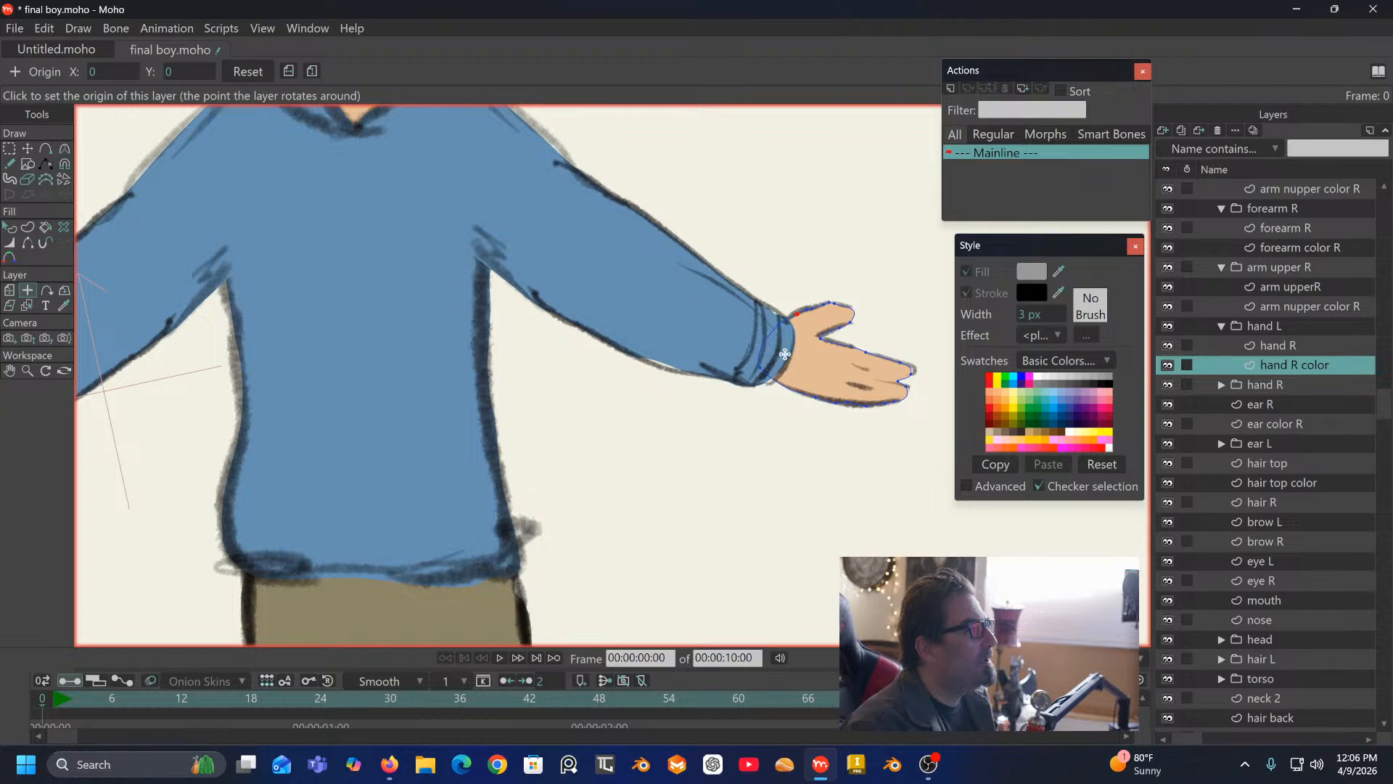
left_click(785, 354)
Step: Set the origins of the hand R group and its hand R and hand R color layers at the wrist, about X -0.55, Y -0.09
left_click(1251, 384)
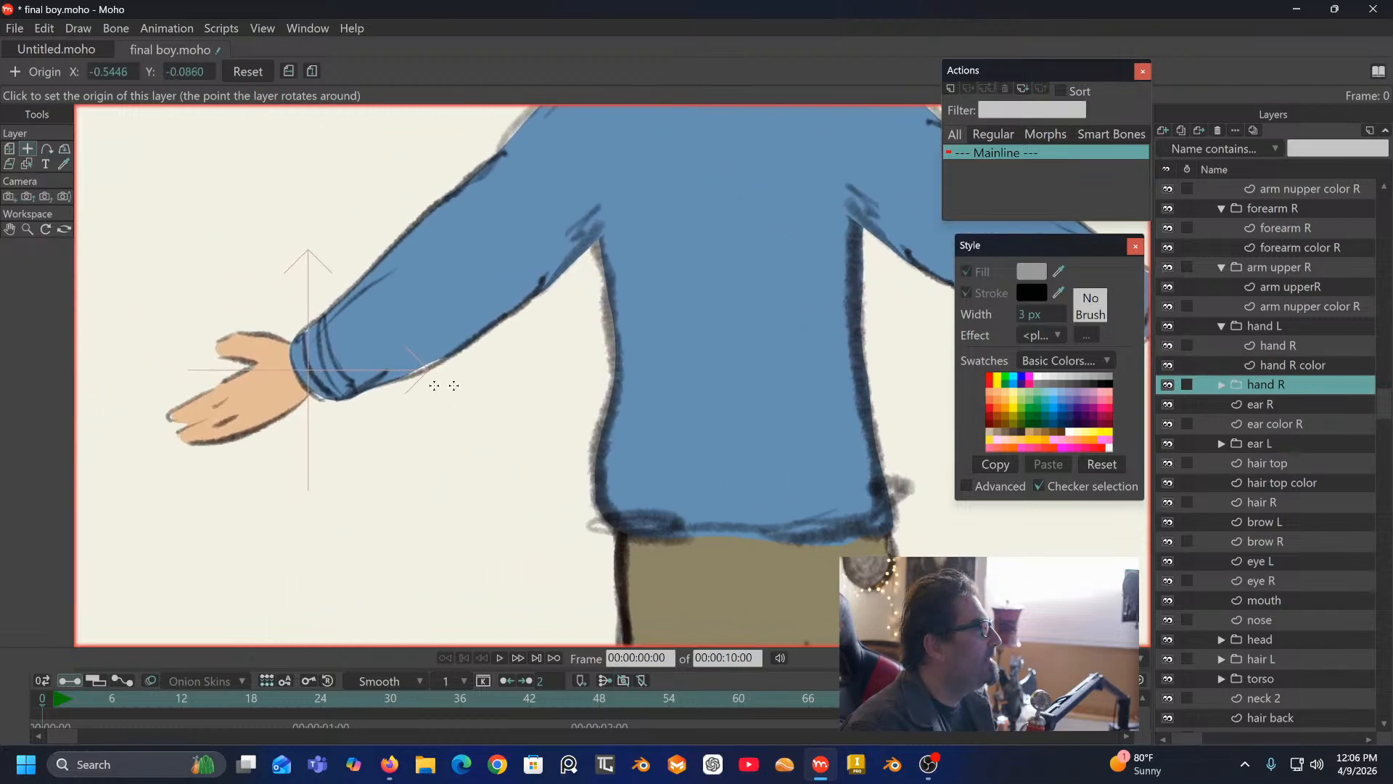
left_click(299, 370)
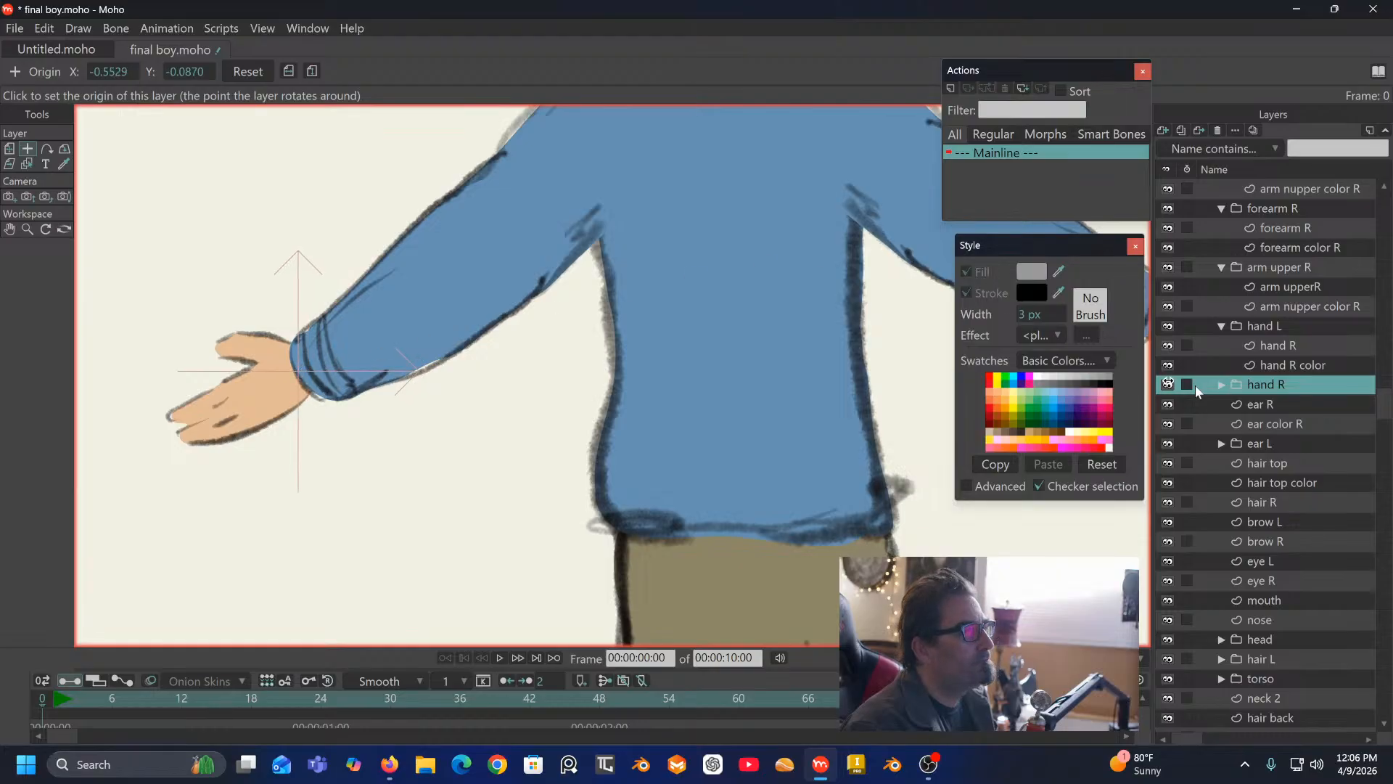
left_click(1226, 386)
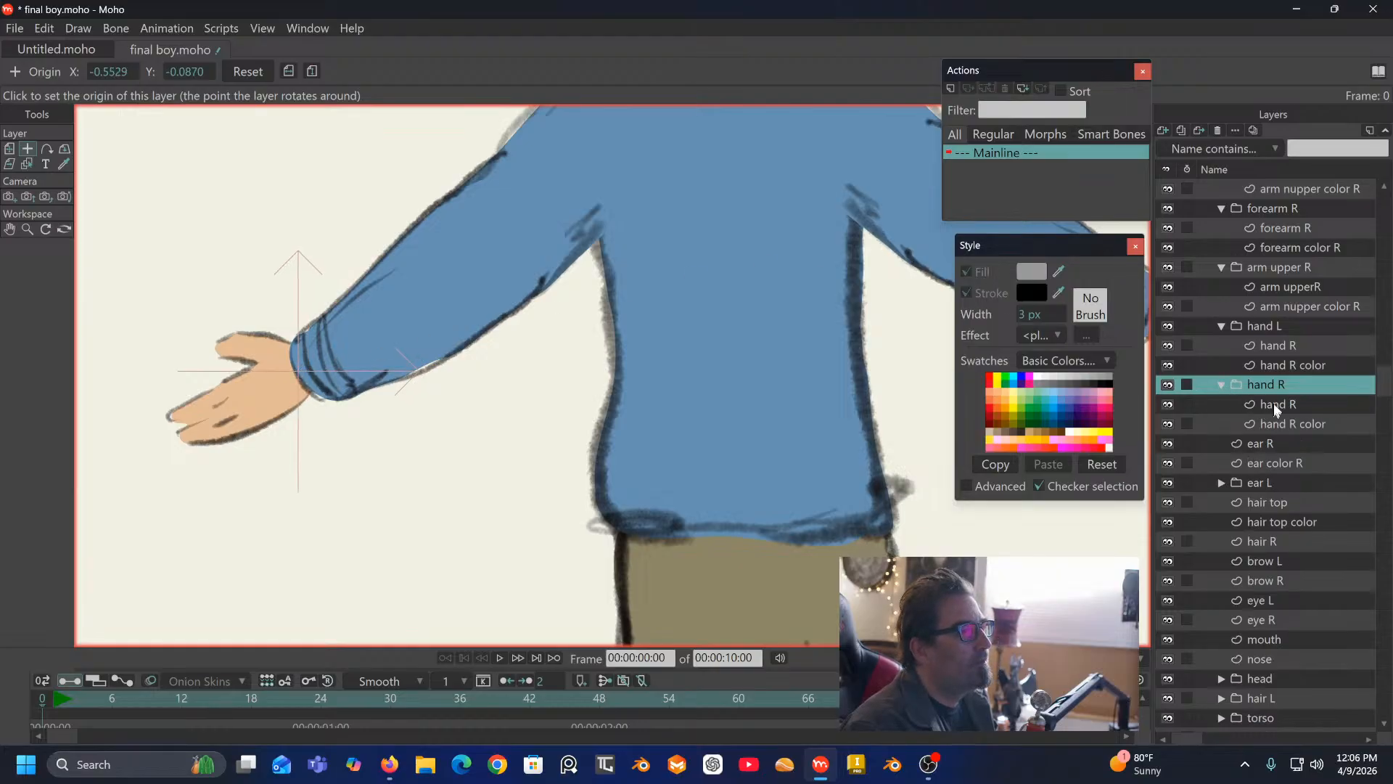
left_click(1274, 403)
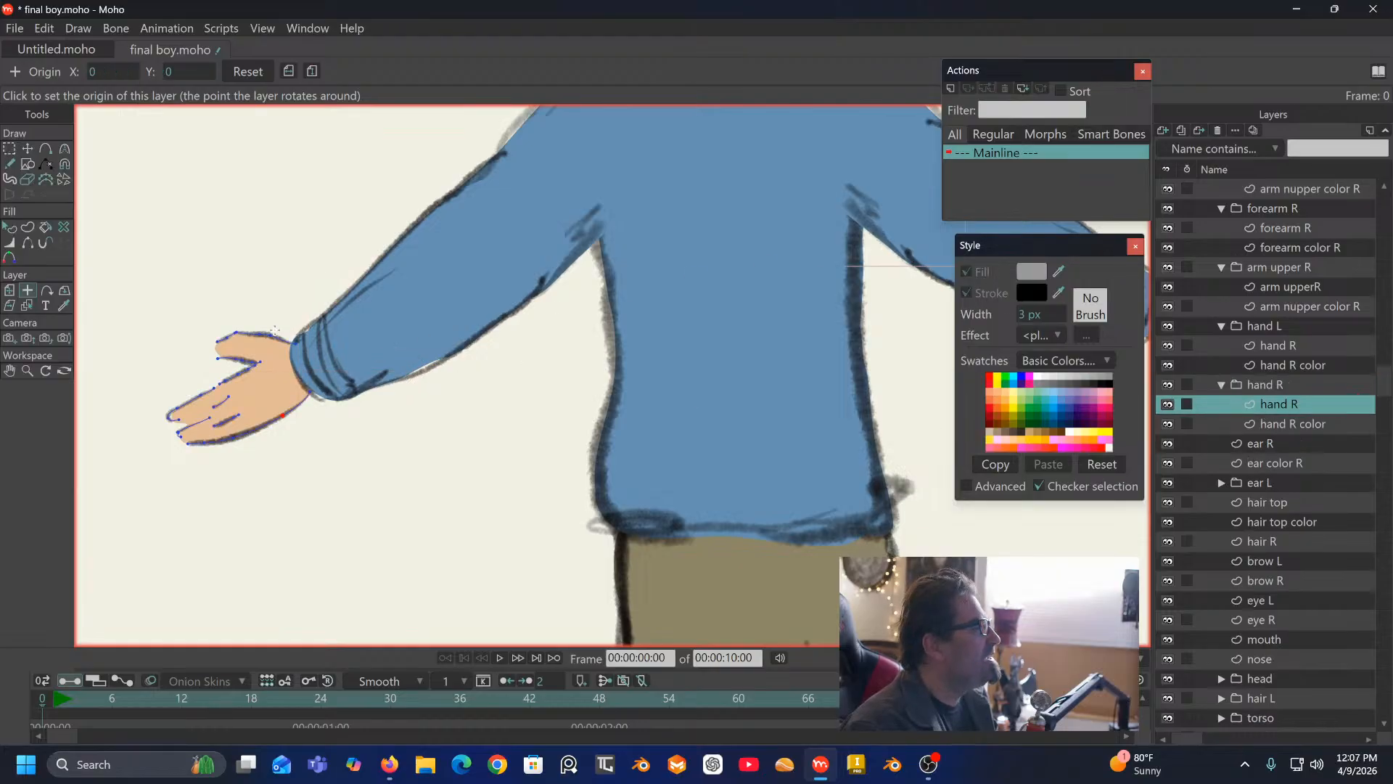
left_click(299, 374)
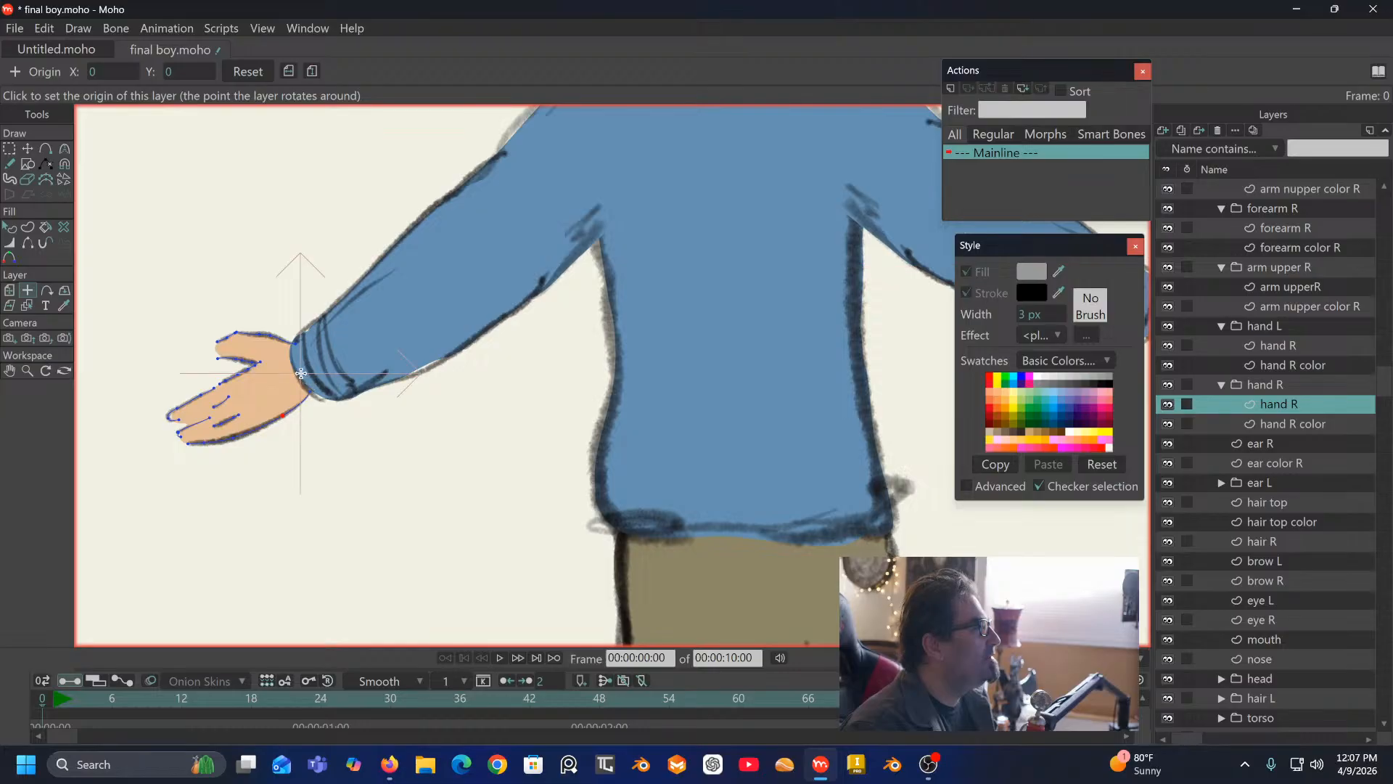
left_click(1282, 421)
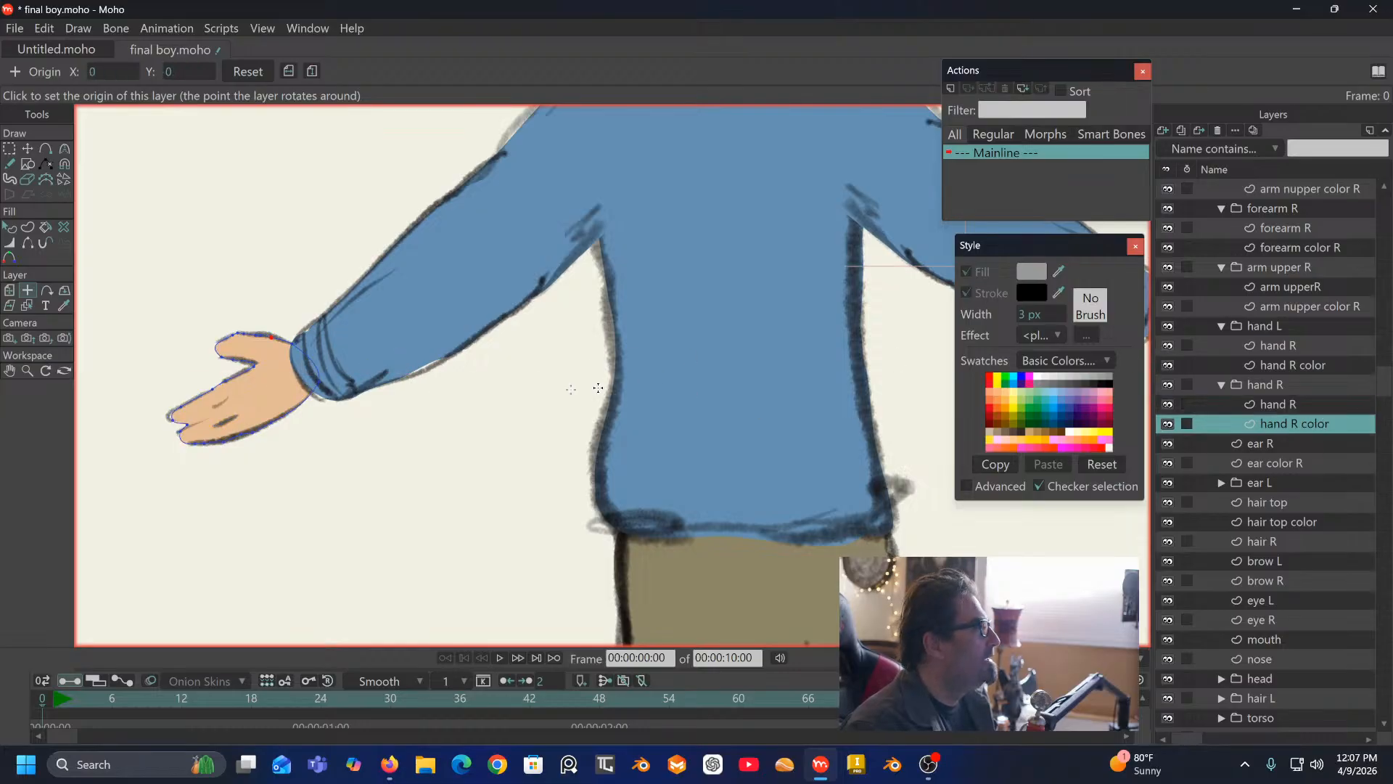
left_click(300, 374)
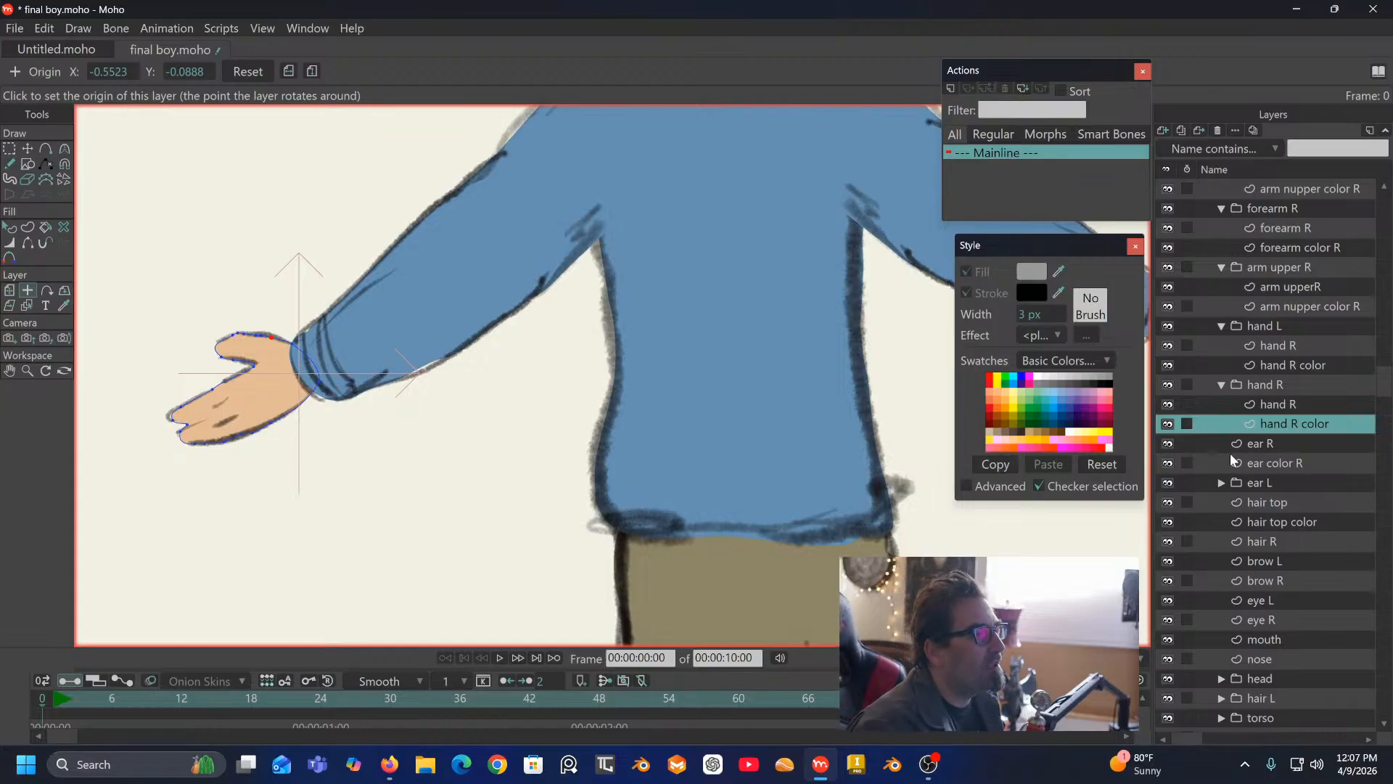
Step: Set the origins of the ear R and ear color R layers at the middle of the ear, about X -0.31, Y 0.33
left_click(1262, 441)
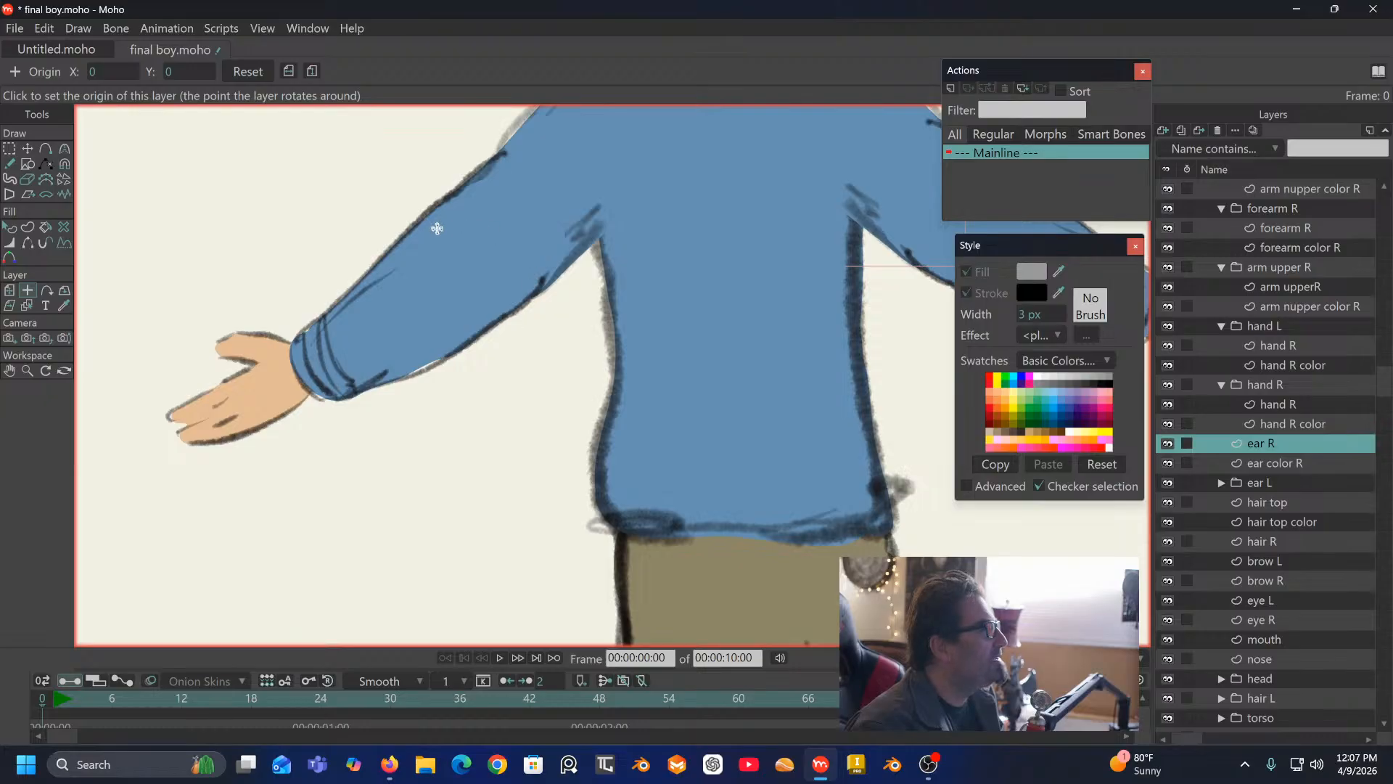
left_click_drag(436, 228, 320, 485)
left_click_drag(483, 227, 395, 348)
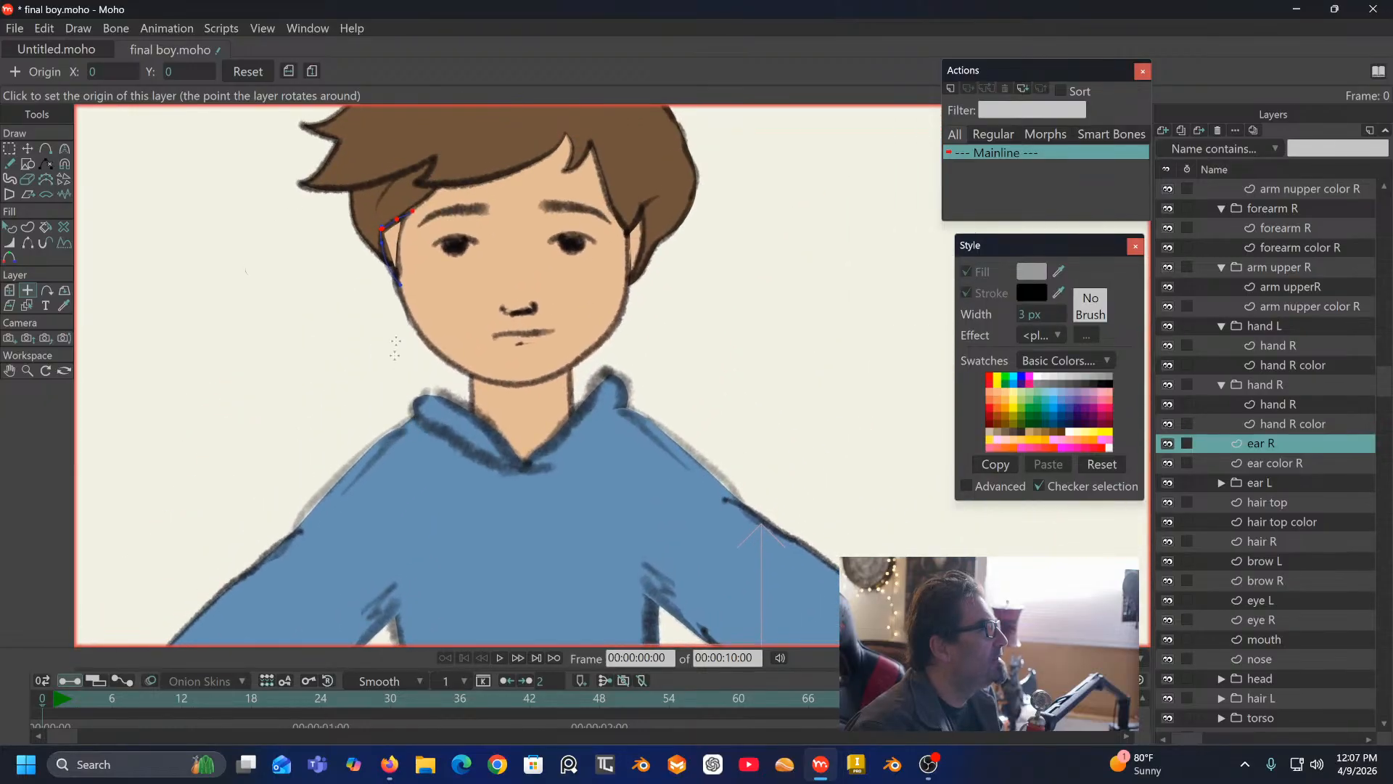
left_click(393, 240)
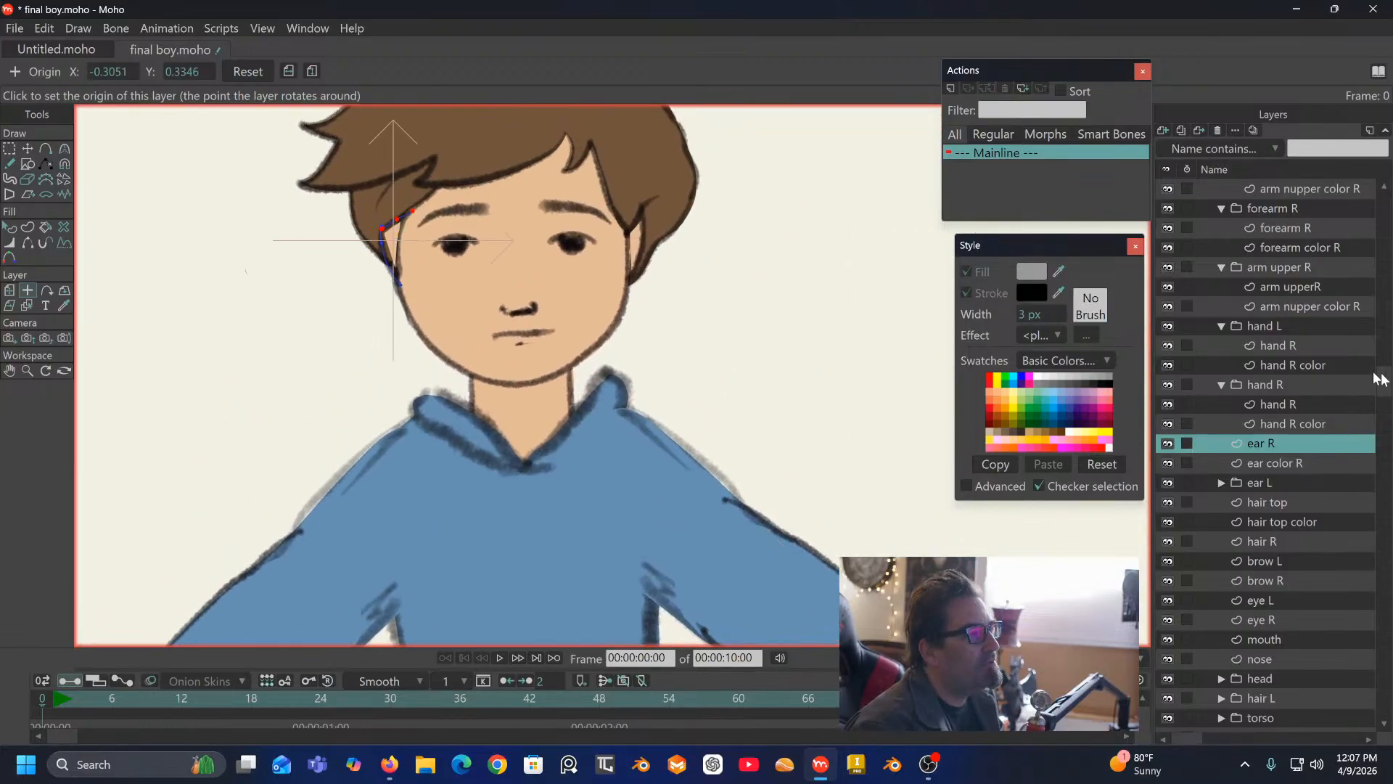
left_click(1269, 467)
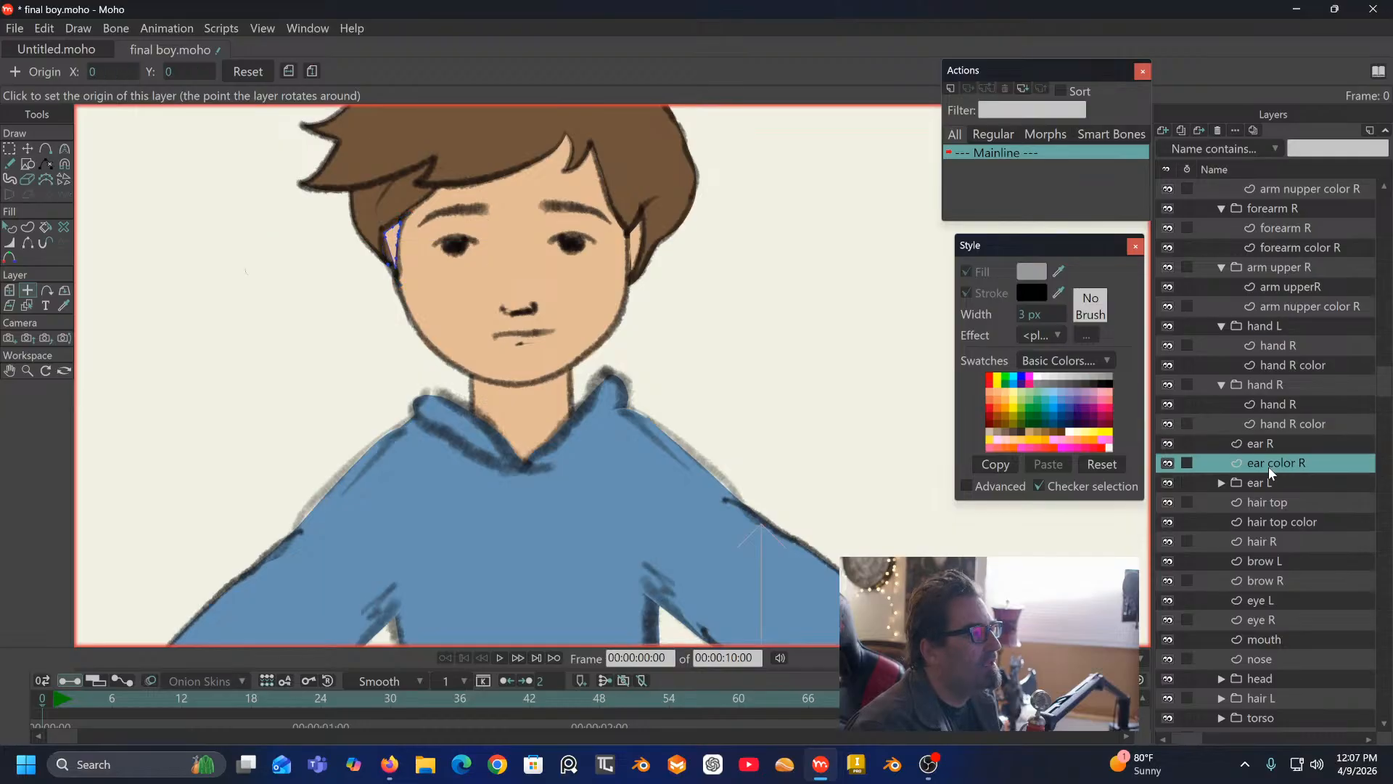
left_click(392, 240)
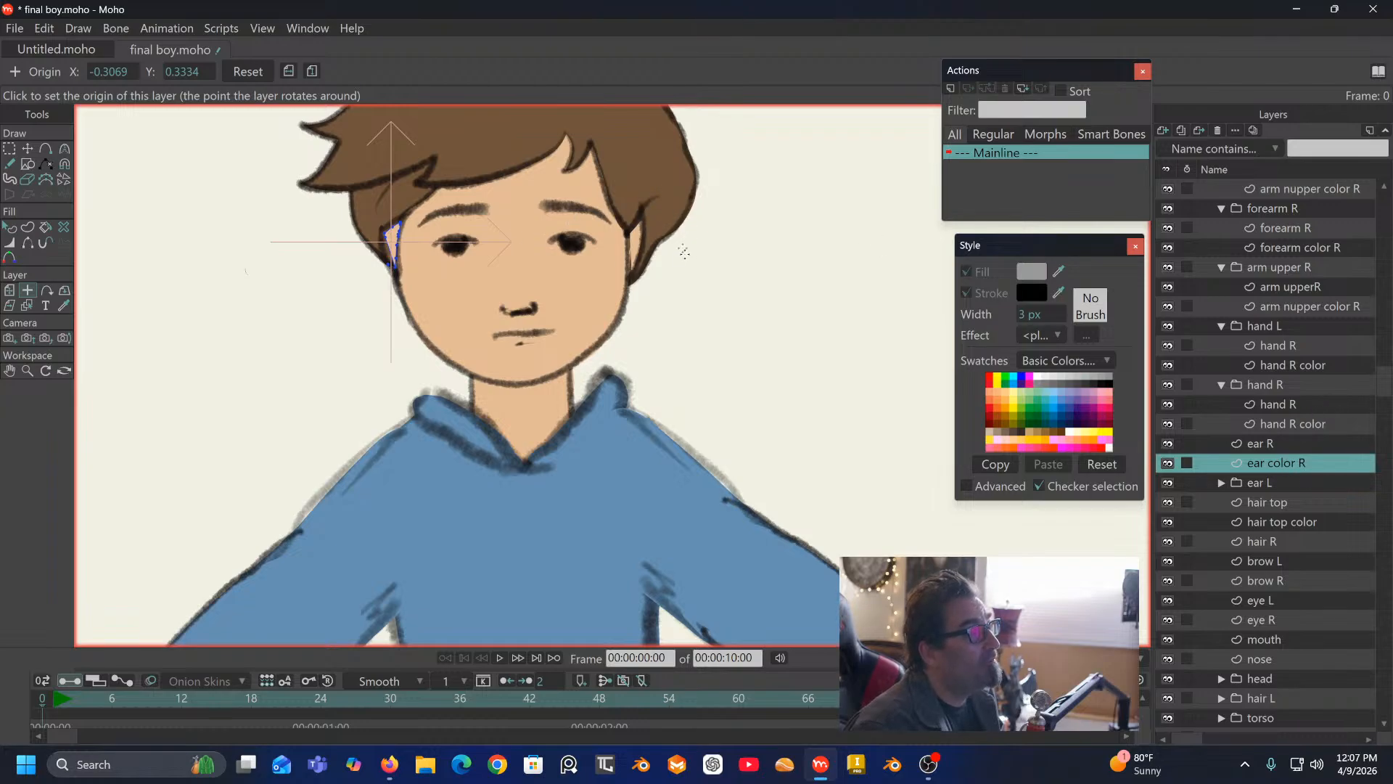
Step: Group the ear R and ear color R layers together, matching the ear L group, and name the new group ear R
left_click(1263, 484)
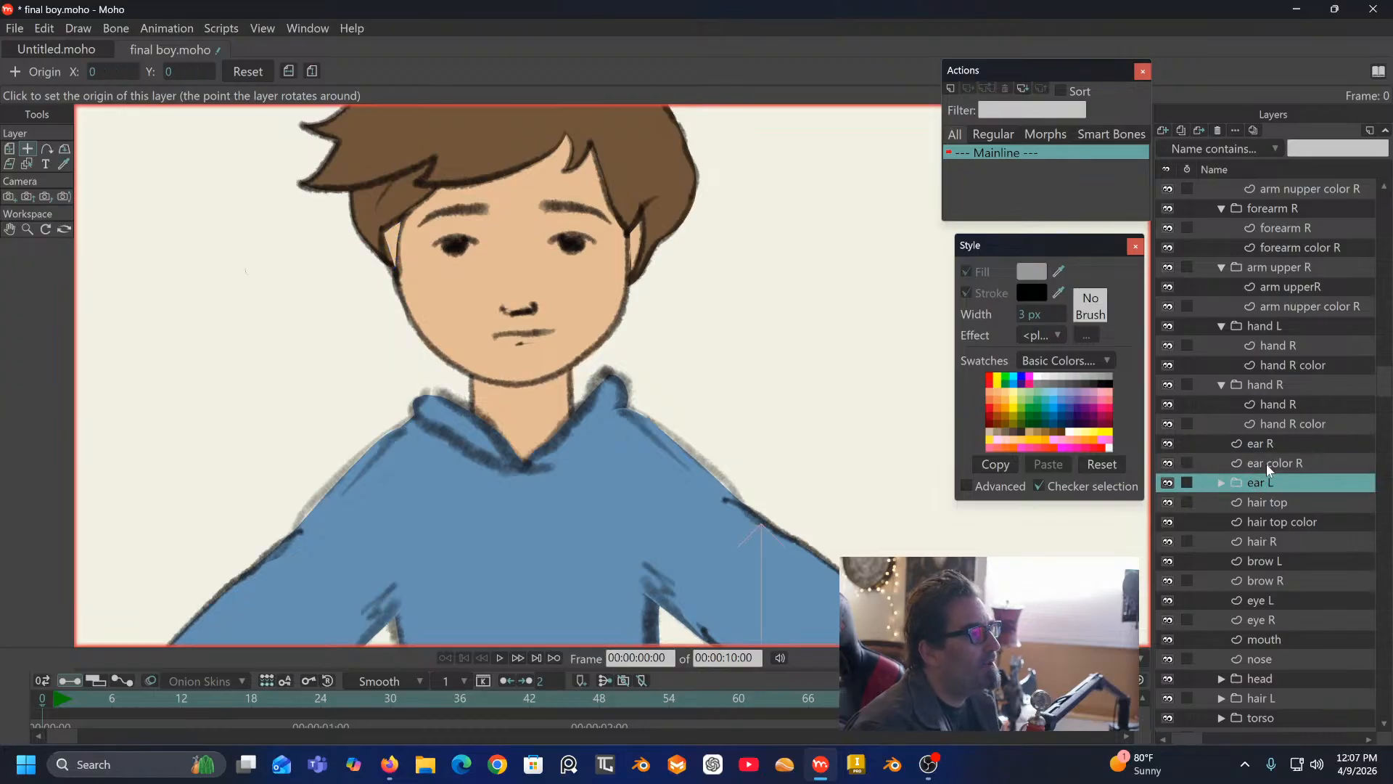
left_click(1221, 482)
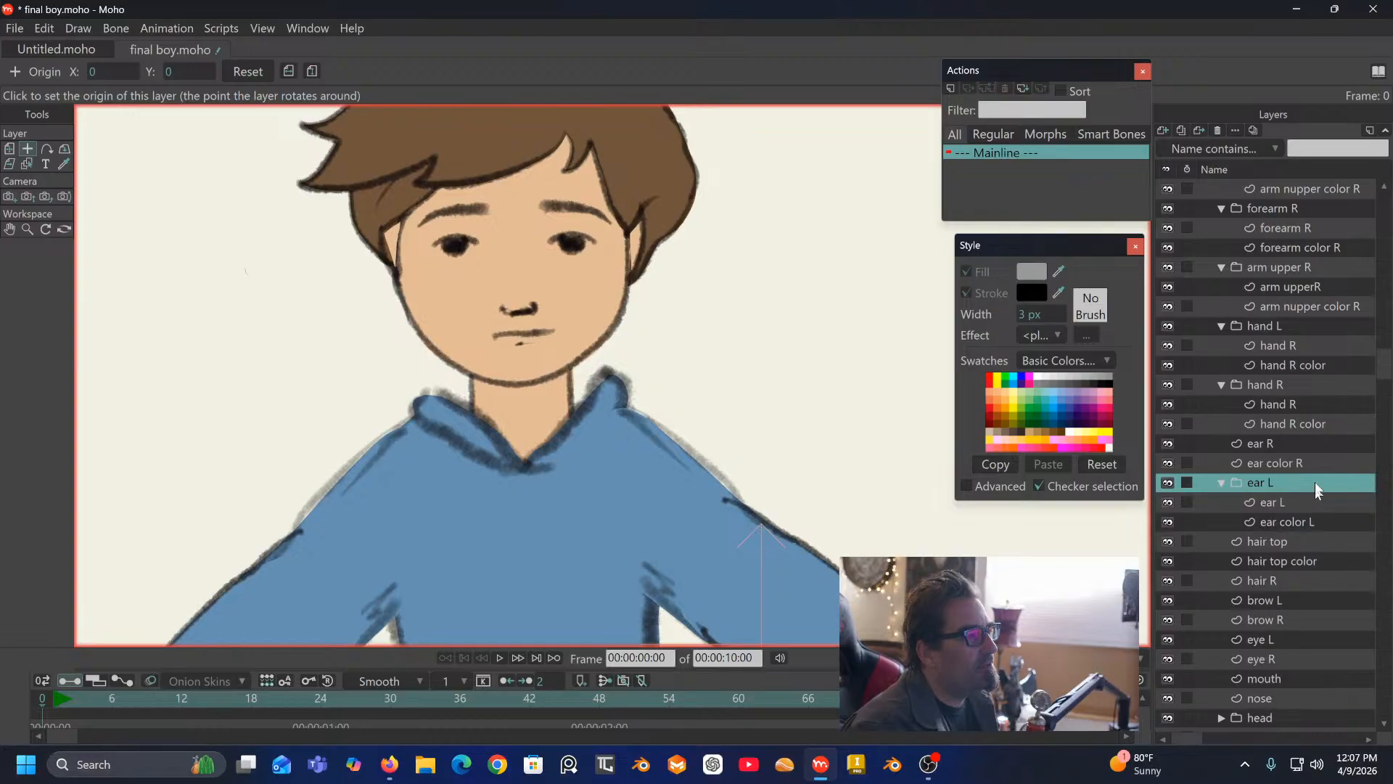
left_click(1277, 463)
left_click(1271, 444, "shift")
right_click(1271, 444)
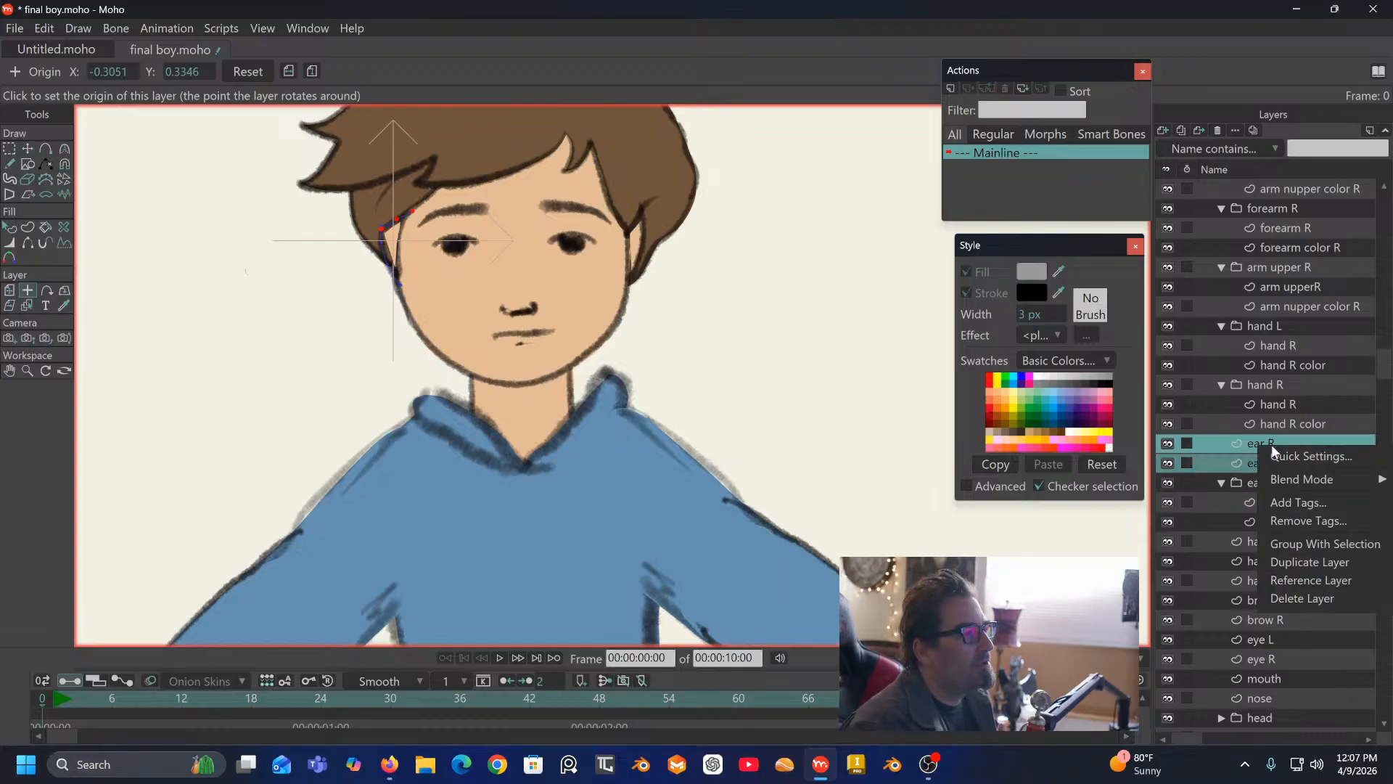
left_click(1317, 543)
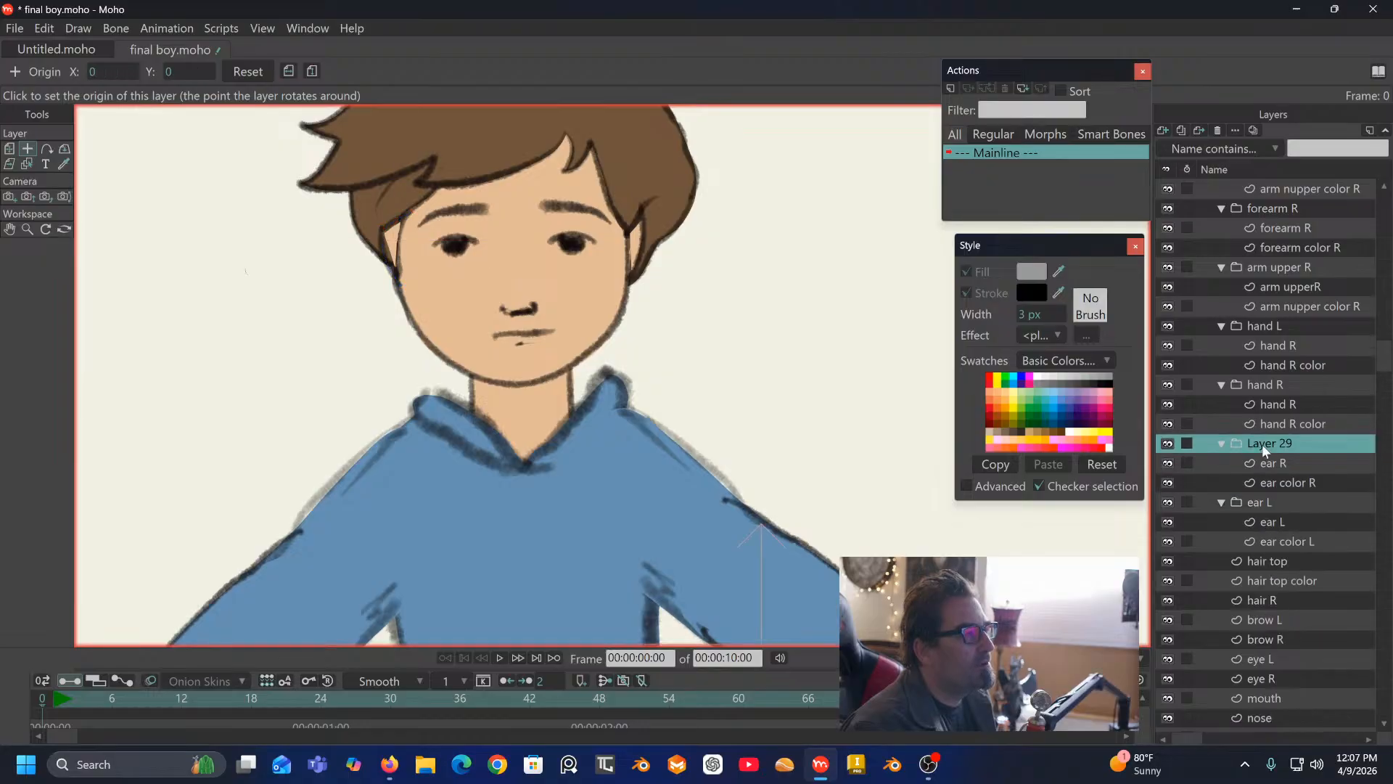
double_click(1260, 442)
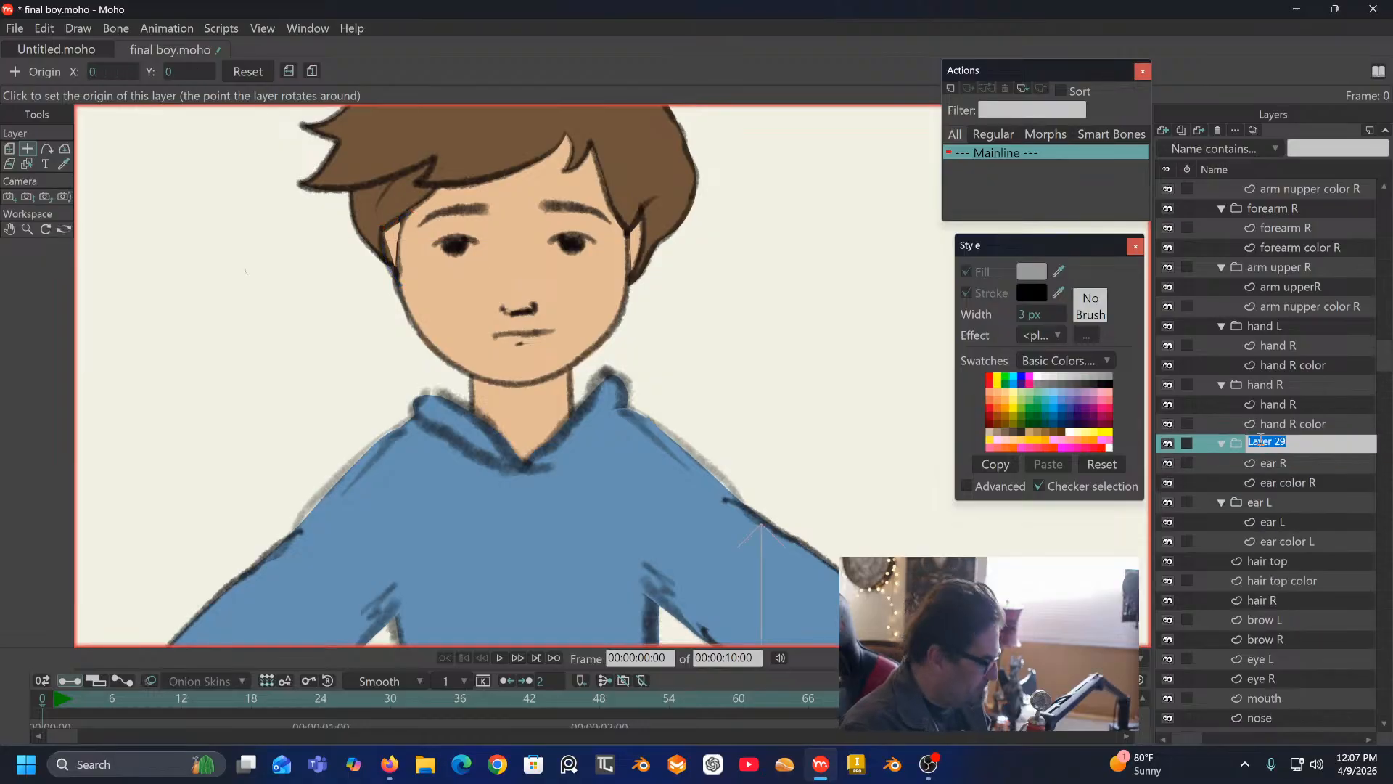
type("ear R")
key("Return")
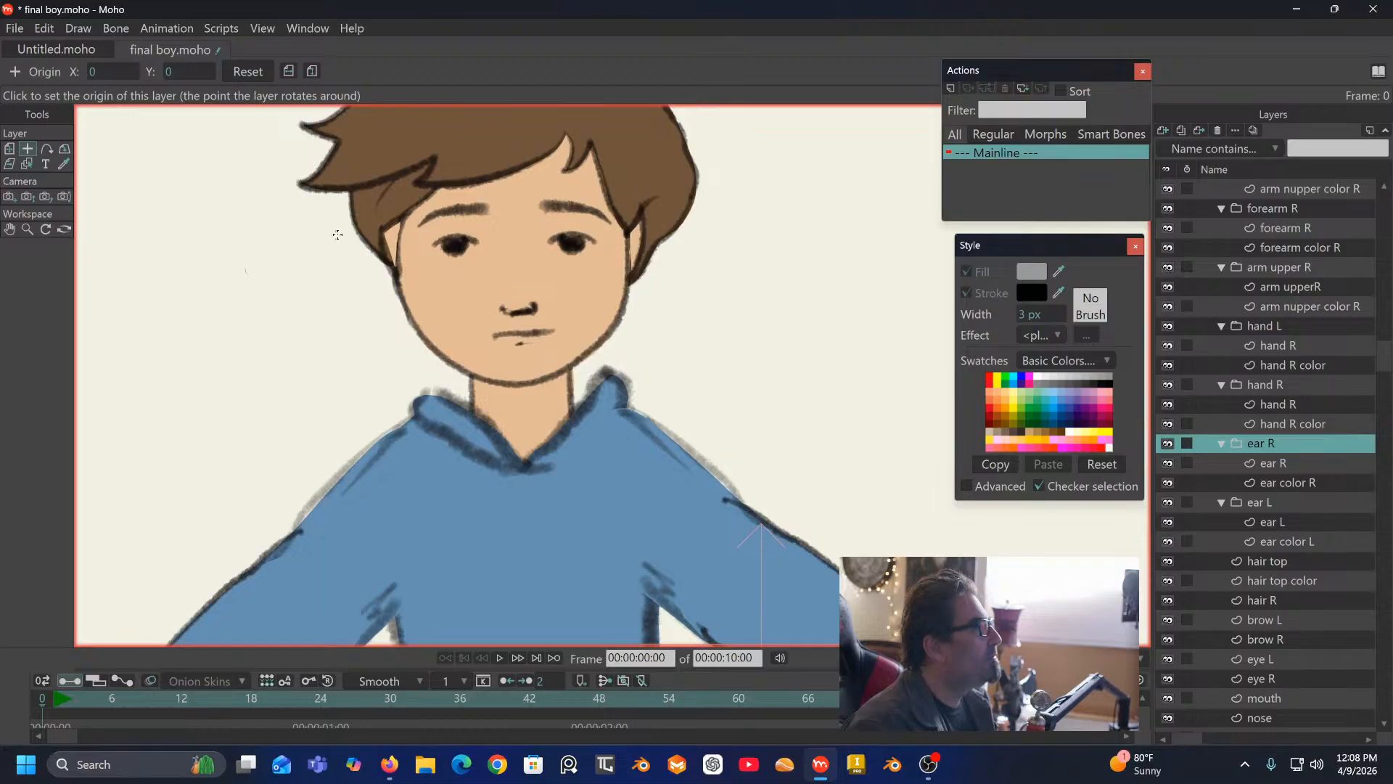
Step: Set the ear R group's origin at the ear, about X -0.31, Y 0.34, and select the ear L group
left_click(392, 239)
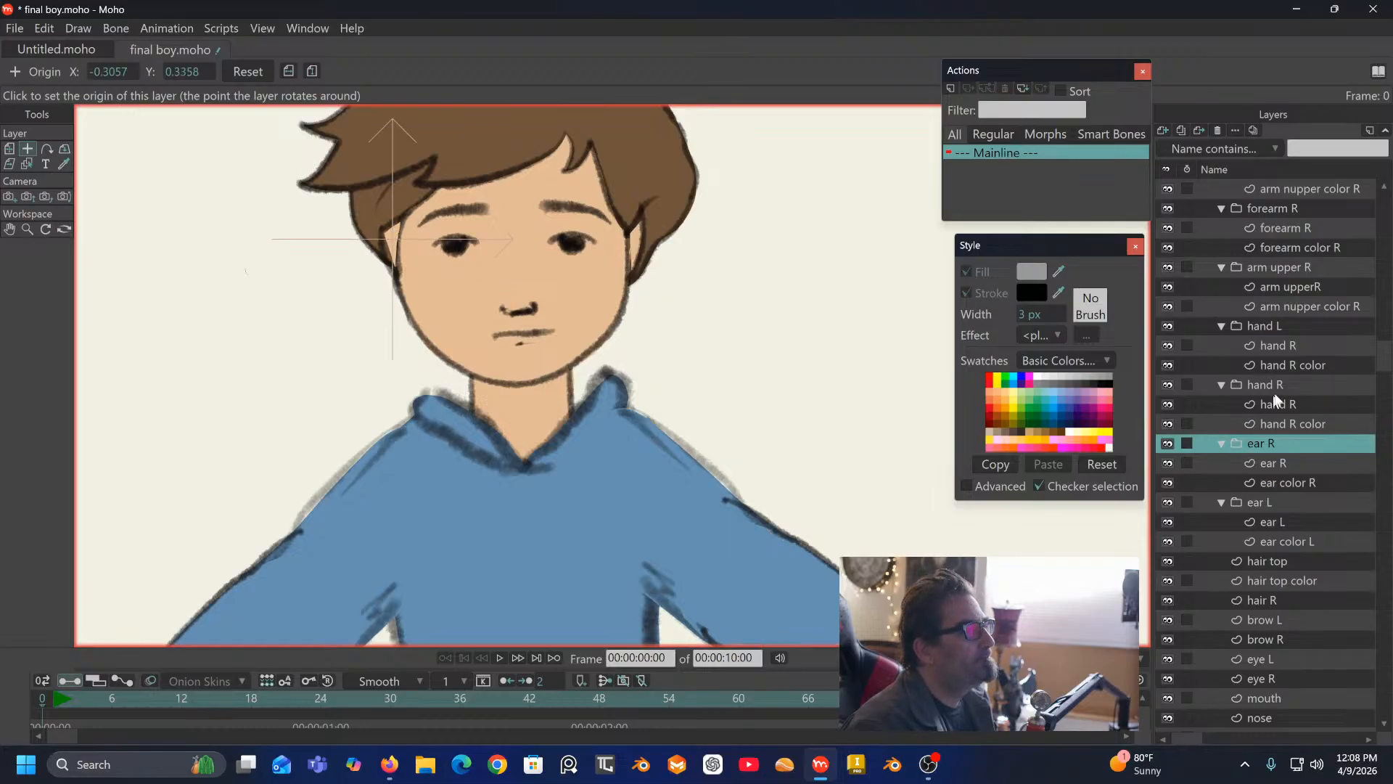
left_click(1282, 462)
left_click(1268, 503)
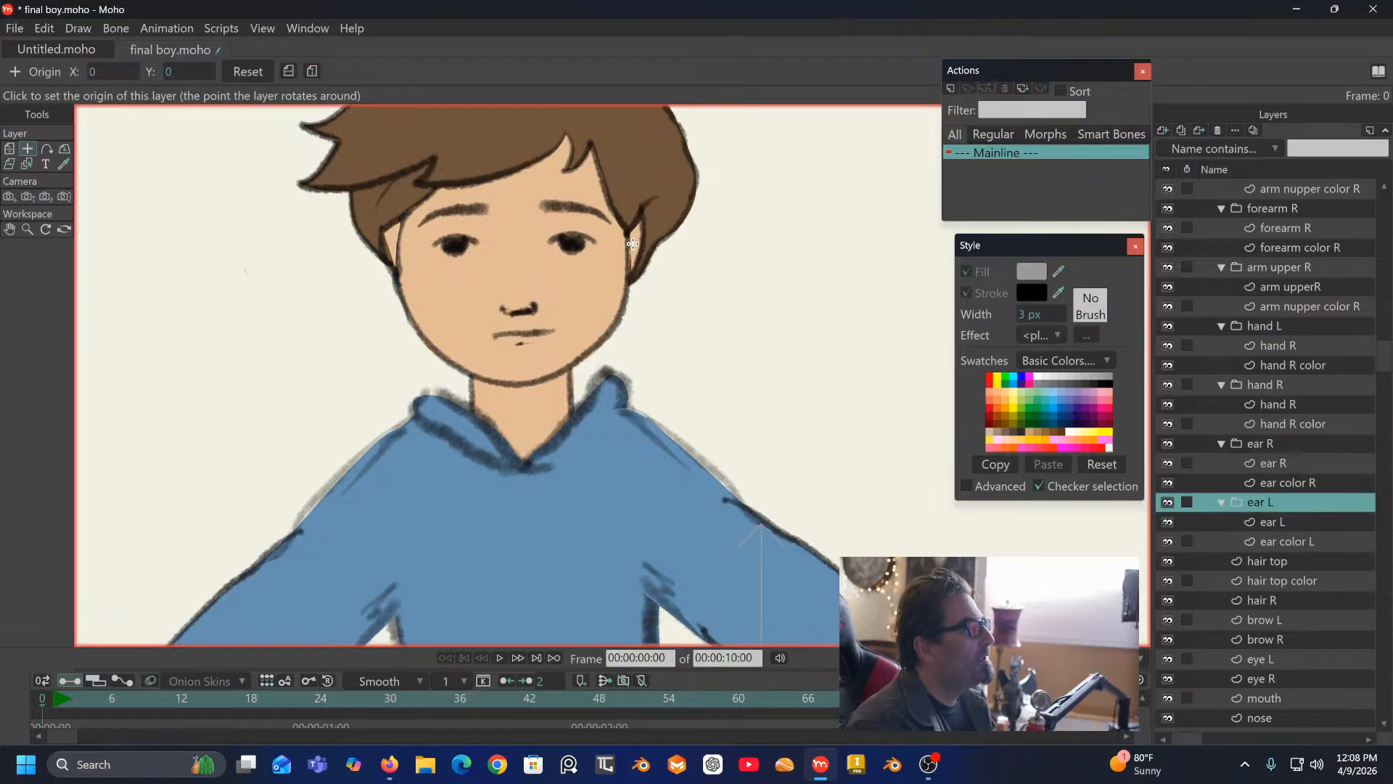
Step: Set the origins of the ear L and ear color L layers at the middle of the ear, about X -0.11, Y 0.33
left_click(1280, 523)
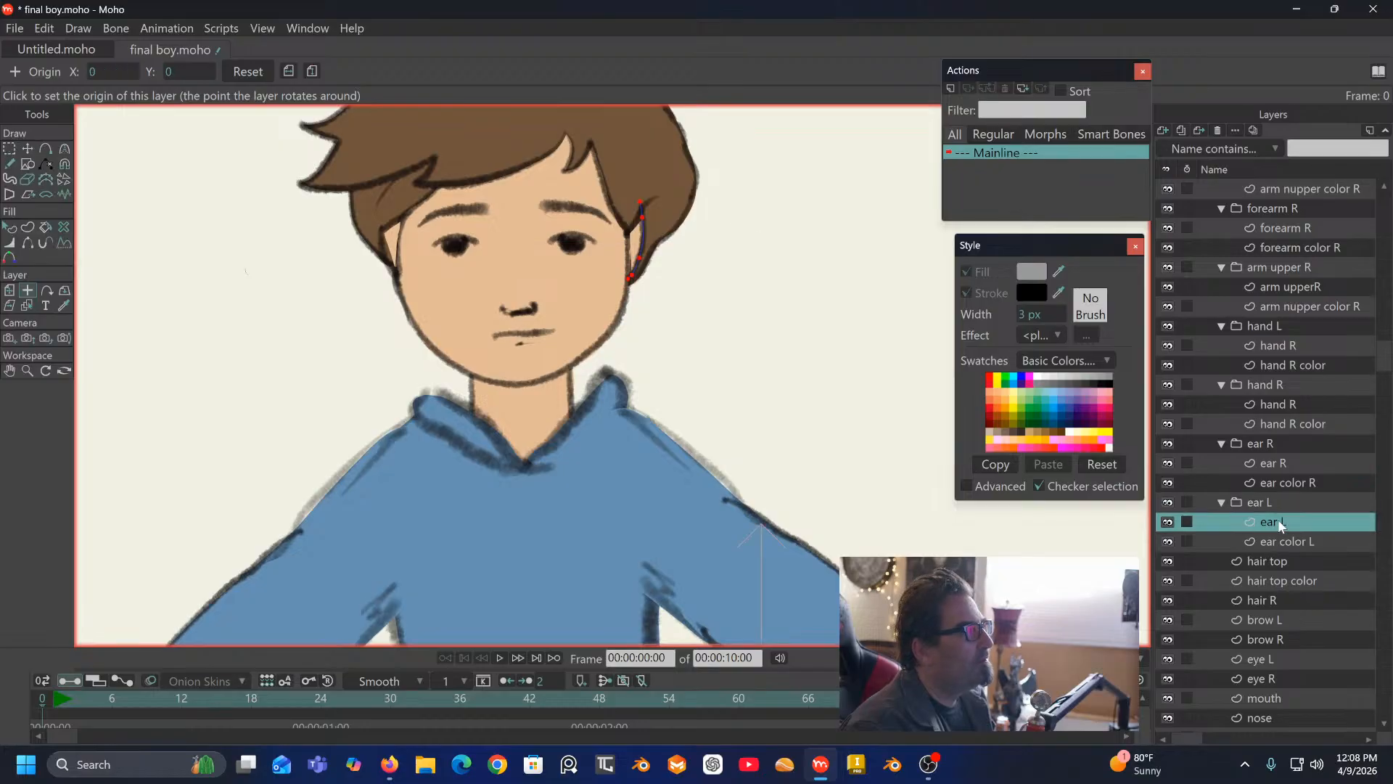
left_click(634, 240)
left_click(1282, 543)
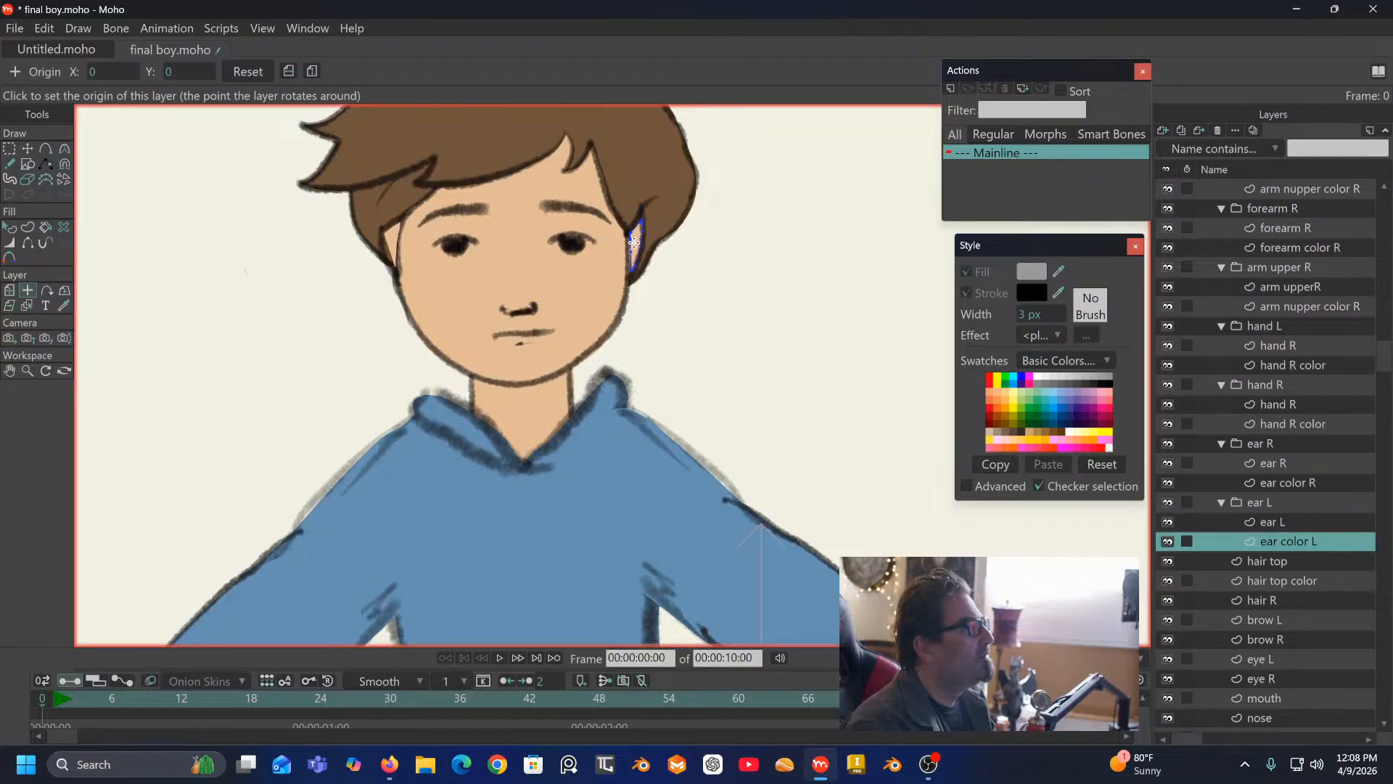
left_click(634, 240)
Step: Set the origins of the hair top and hair top color layers at the middle of the top hair, above the forehead
scroll(1262, 475, "down", 3)
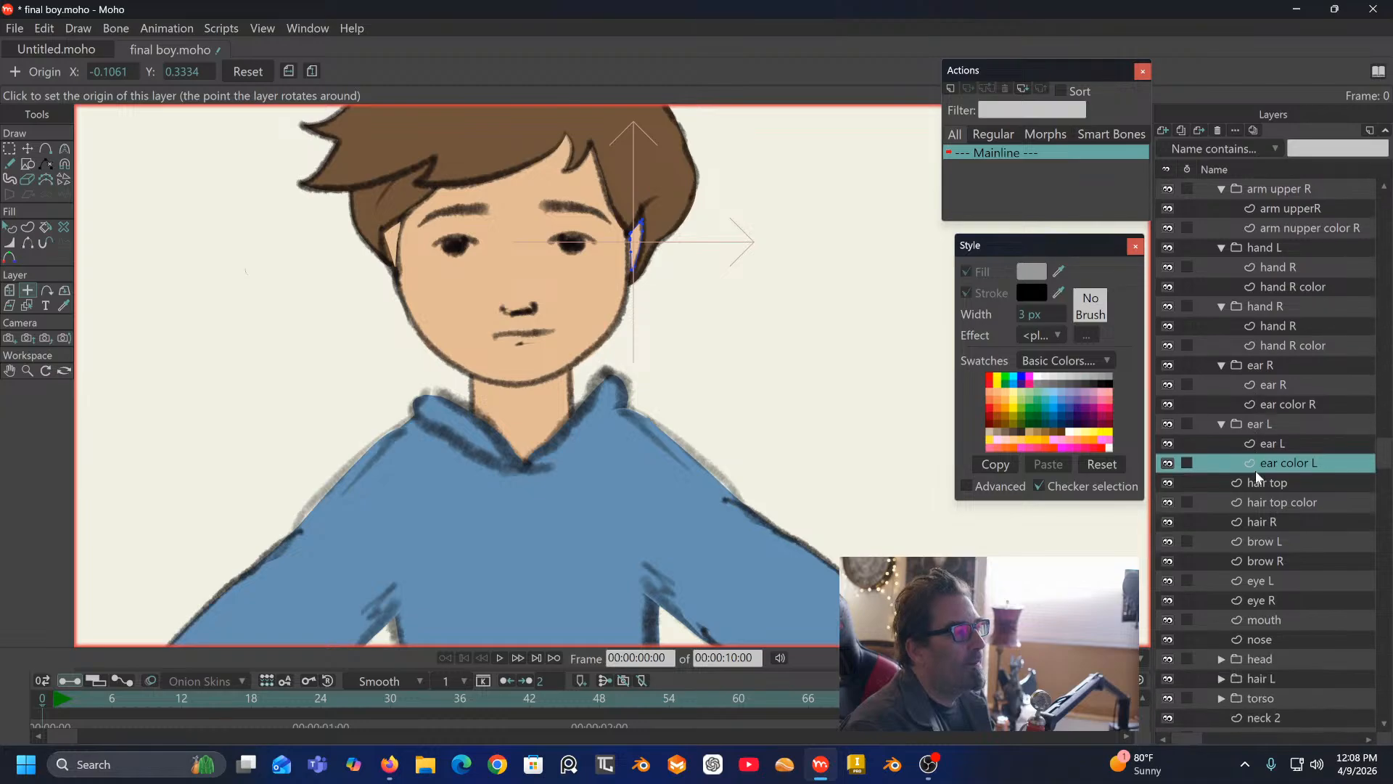
left_click(1261, 466)
left_click_drag(721, 292, 743, 407)
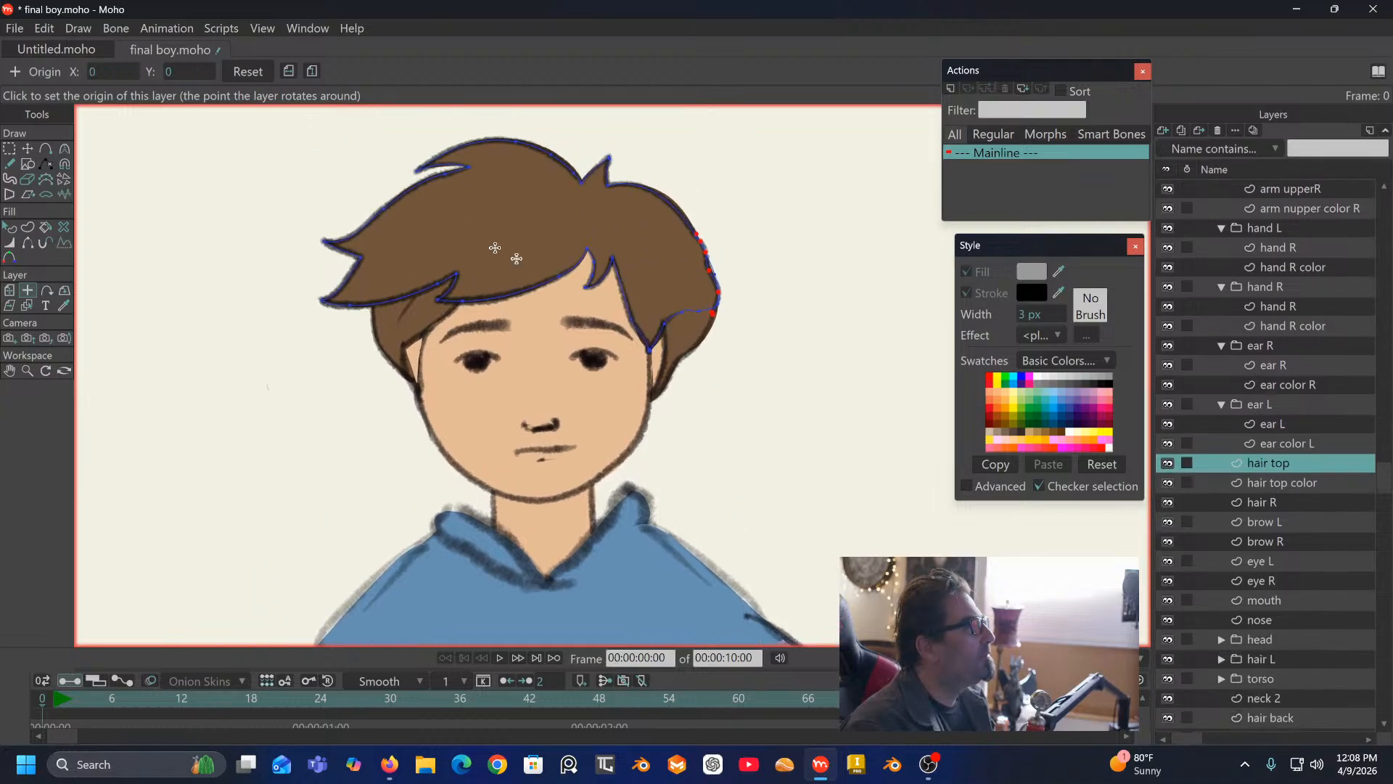
left_click(545, 232)
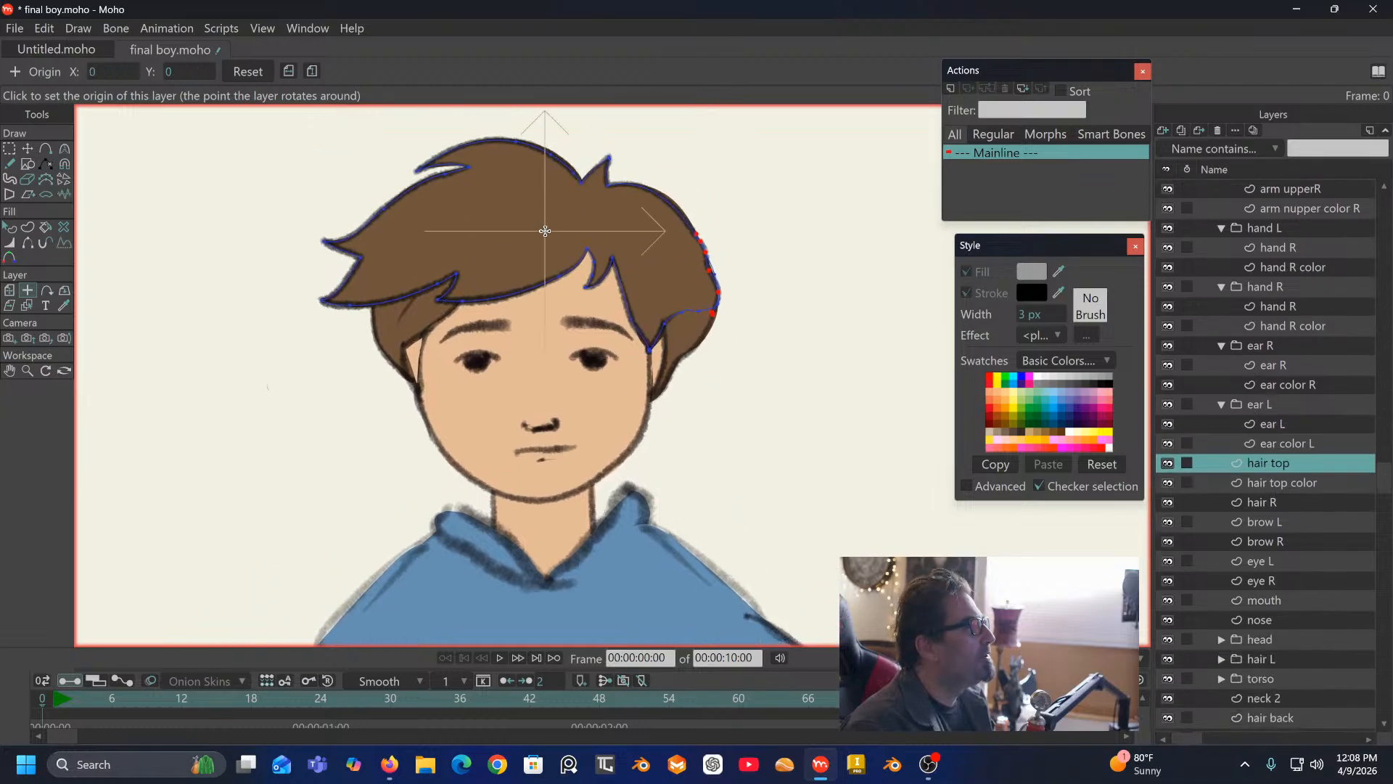
left_click(1294, 483)
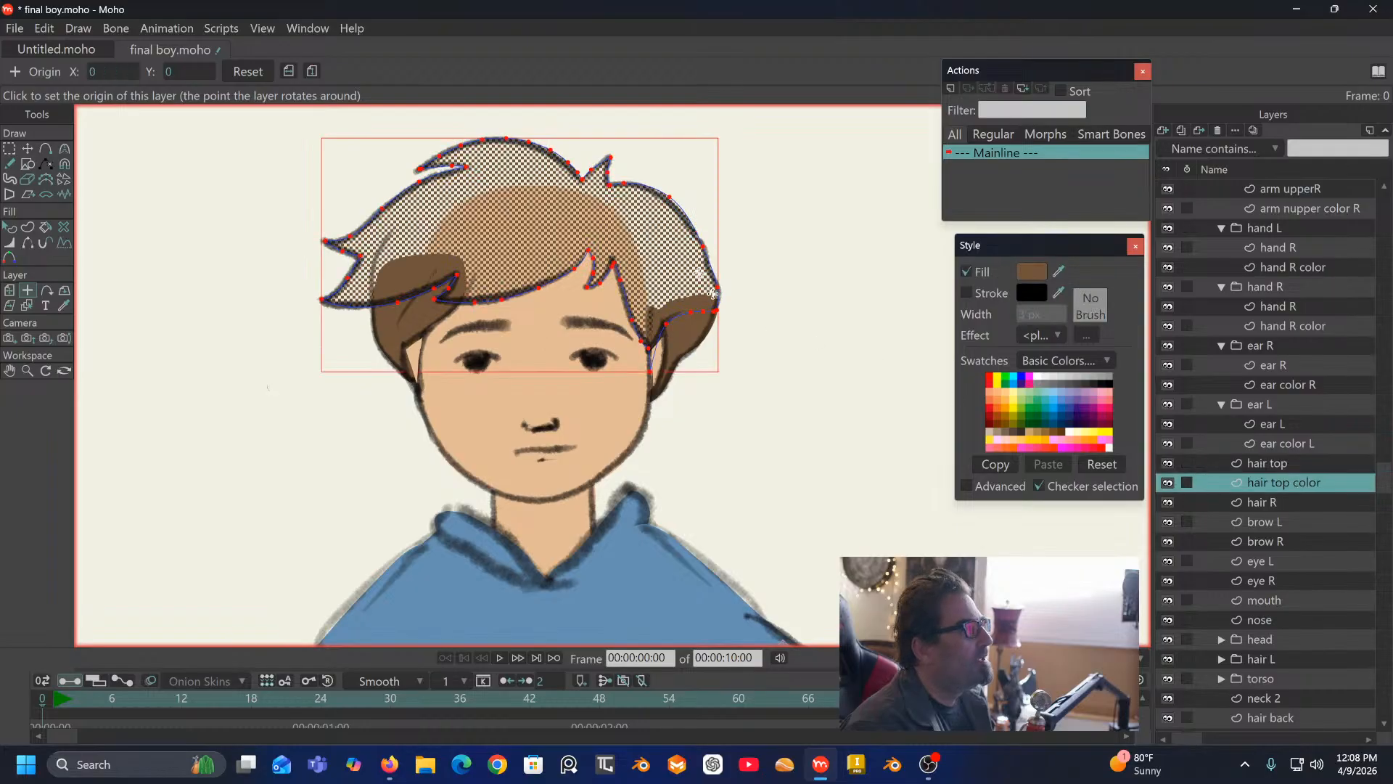
left_click(540, 230)
Step: Delete the stray points floating beside the head on the hair R layer
left_click(1276, 501)
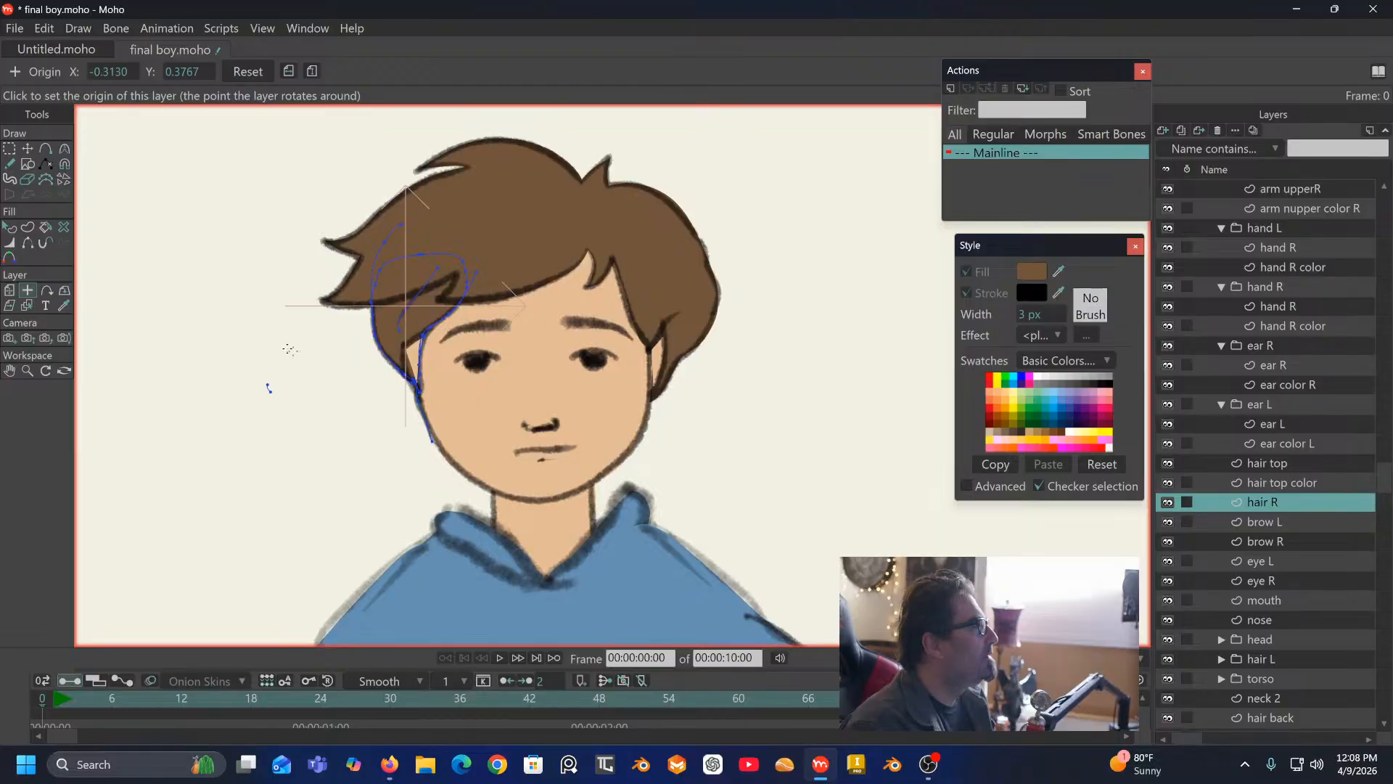
key("g")
mouse_move(314, 397)
left_mouse_down()
mouse_move(279, 373)
mouse_move(299, 400)
left_mouse_up()
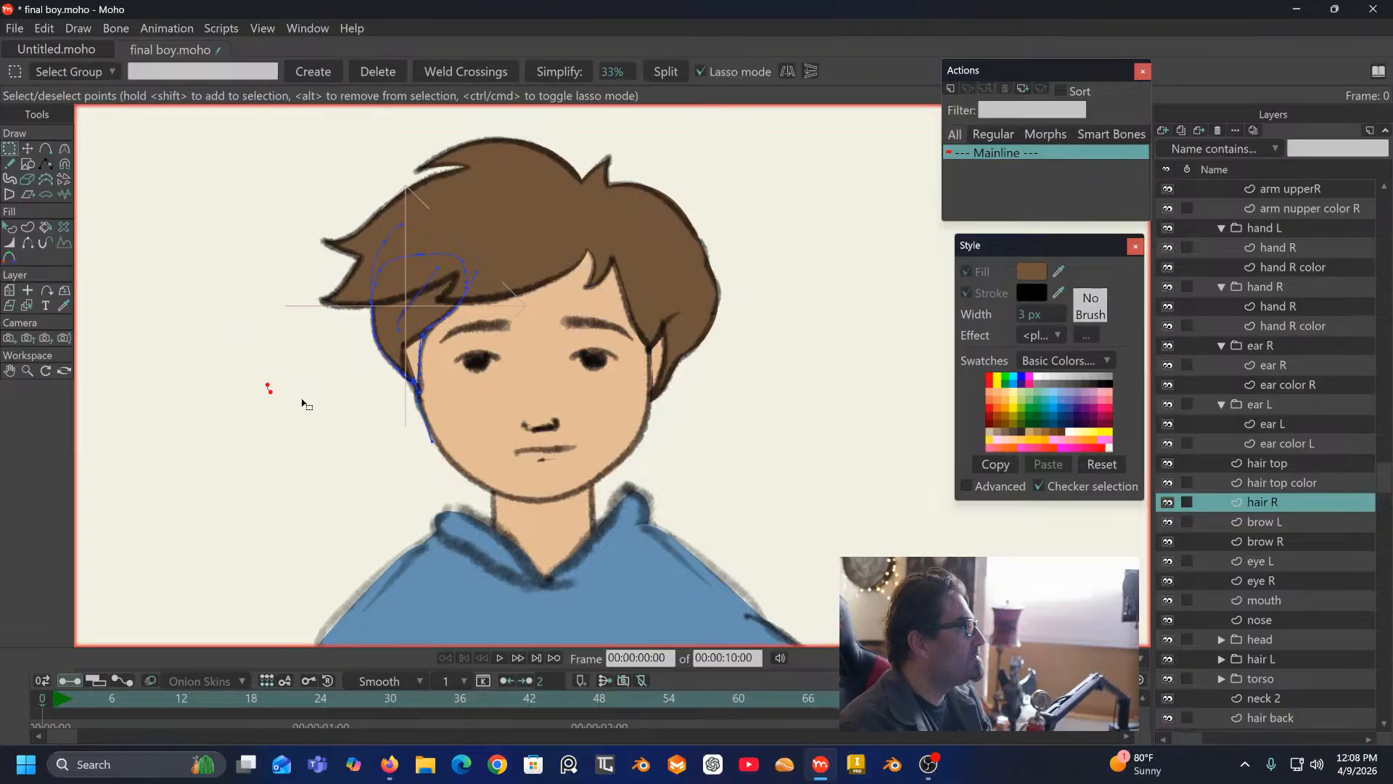
key("Delete")
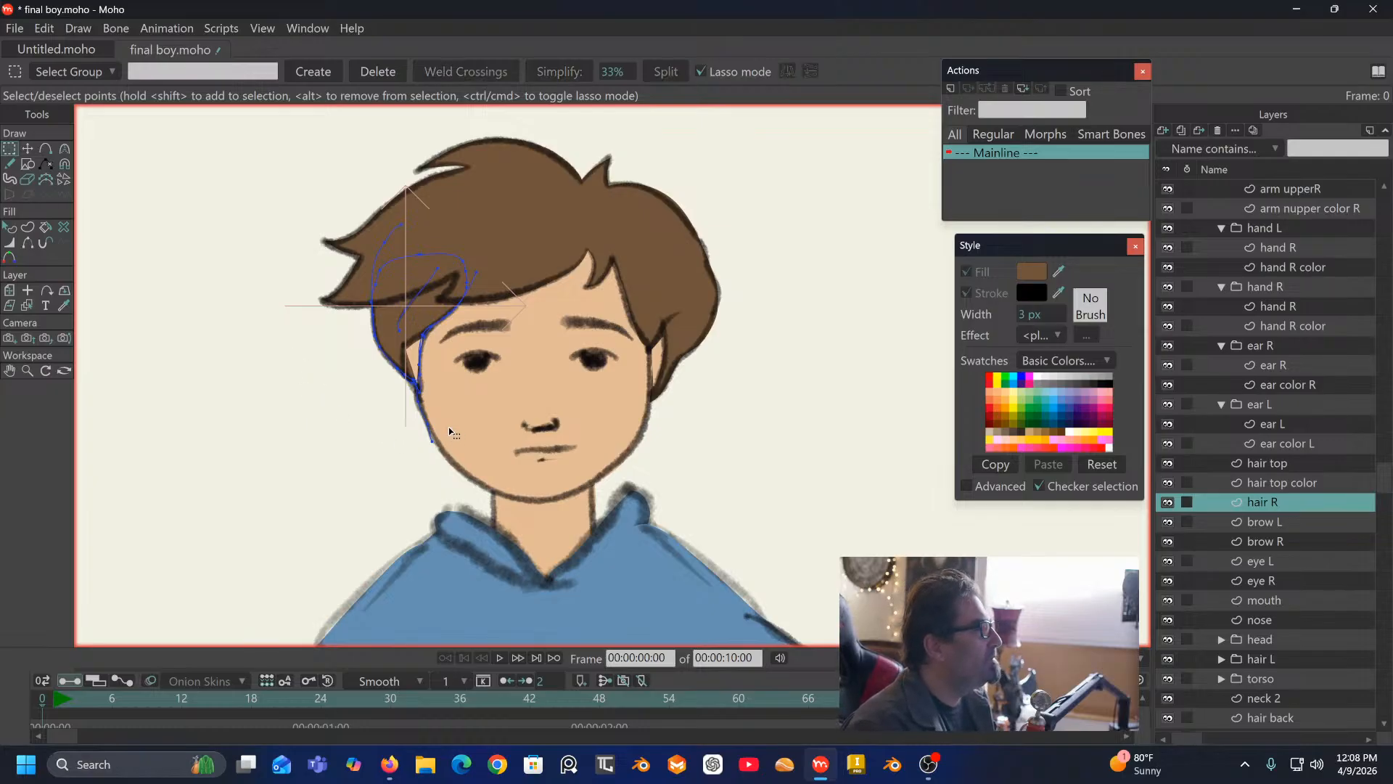
Step: Delete the excess end points of the hair R outline running down along the cheek
scroll(450, 431, "up", 5)
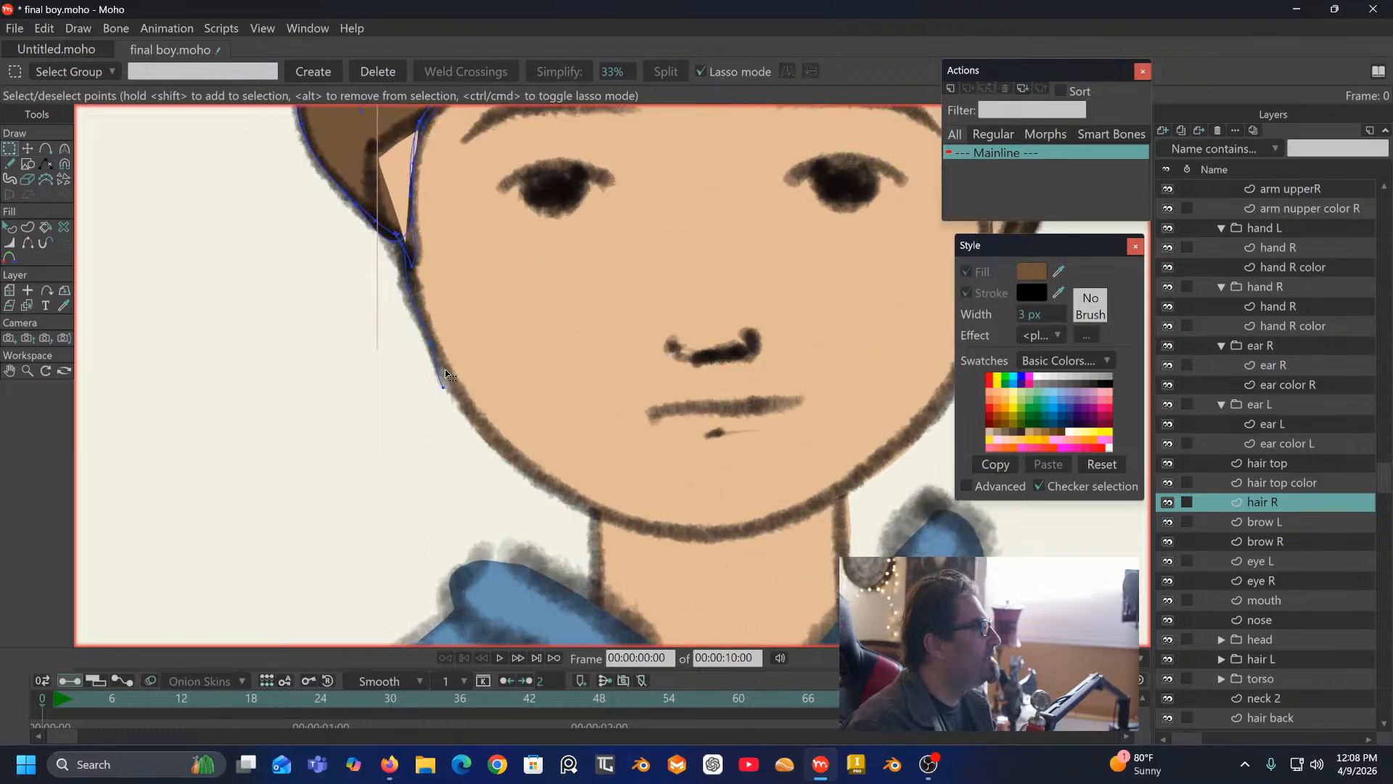
left_click(1283, 482)
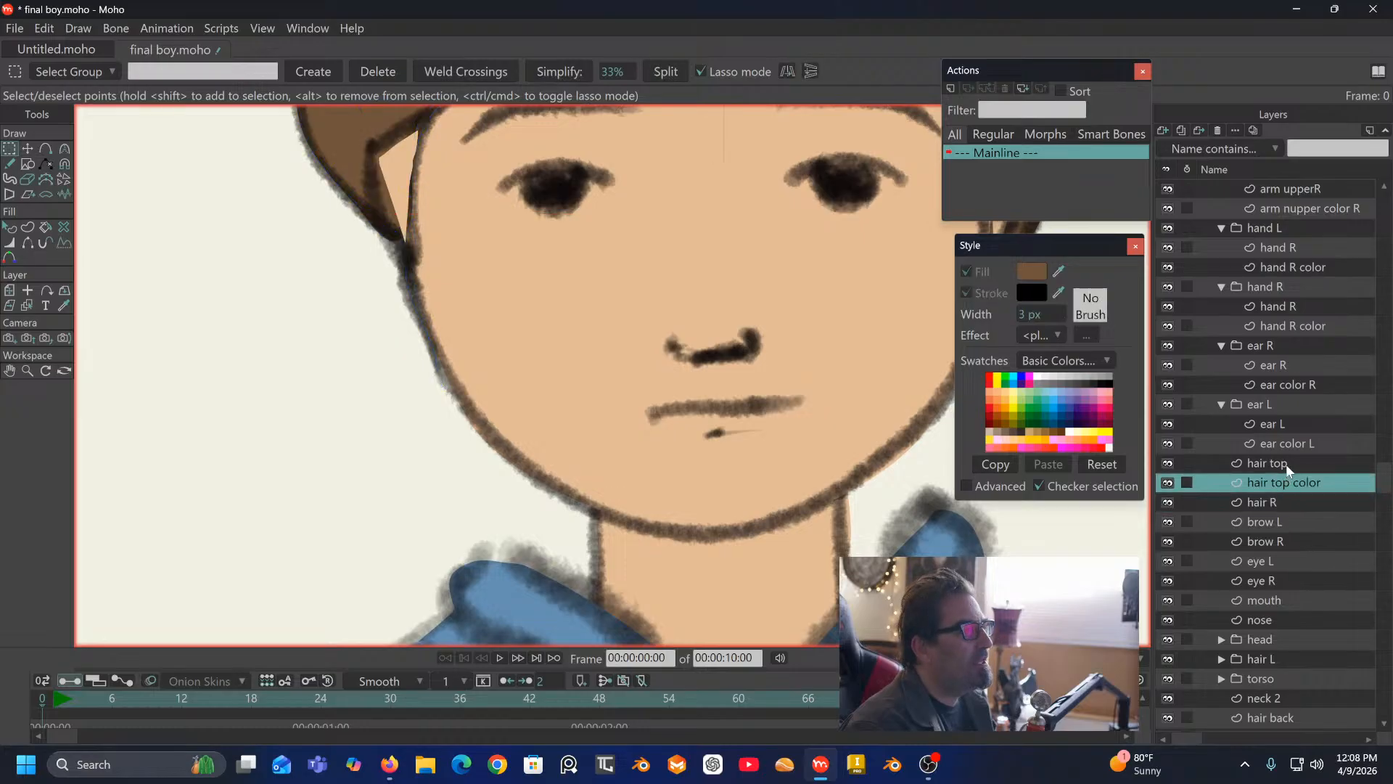
left_click(1278, 463)
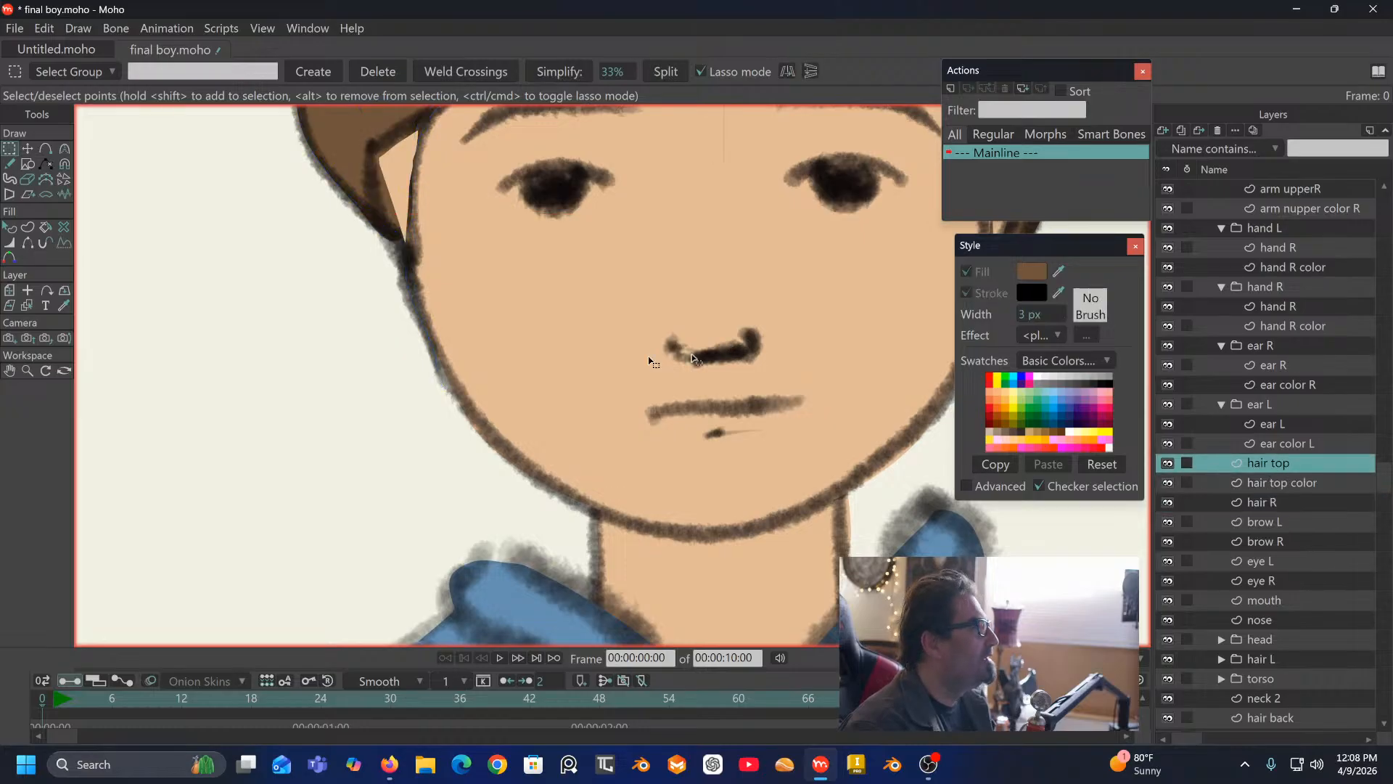
left_click(1265, 502)
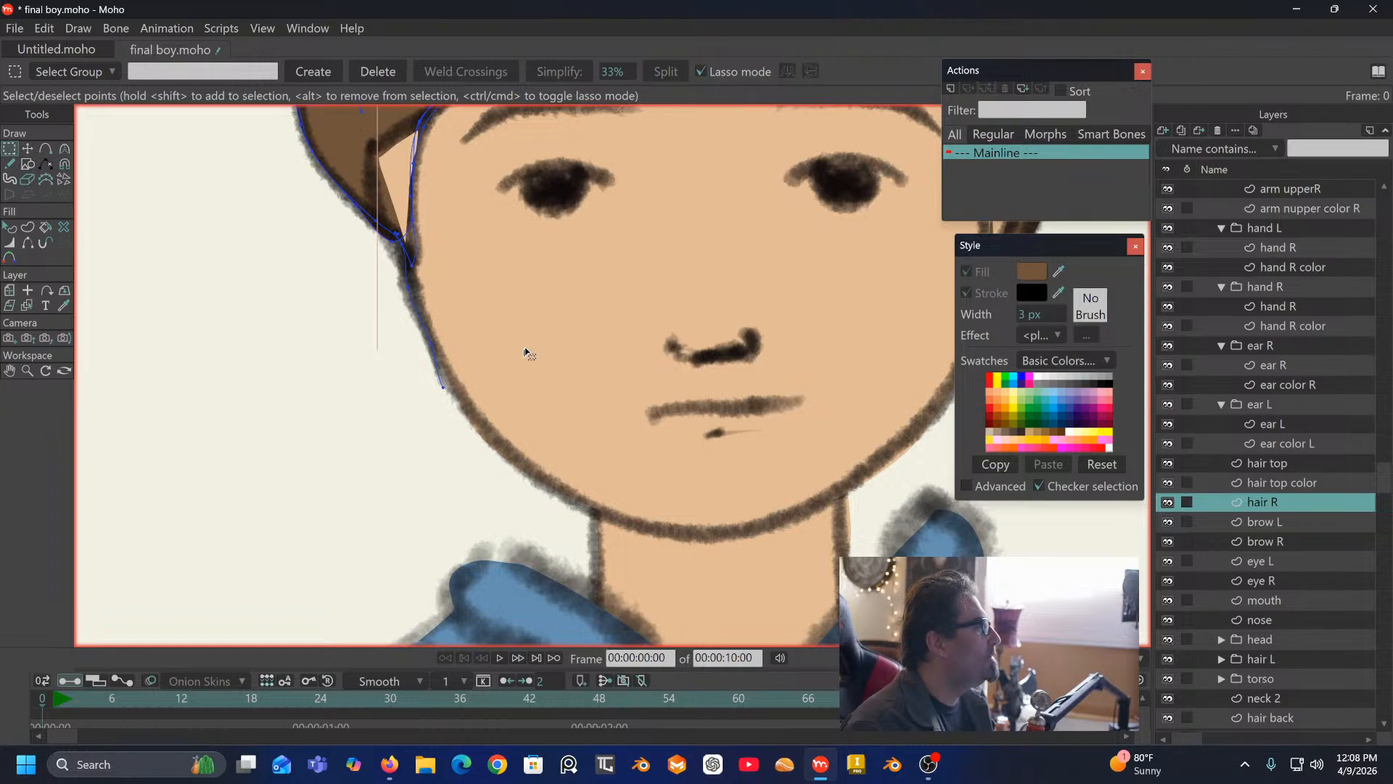
mouse_move(435, 312)
left_mouse_down()
mouse_move(438, 439)
mouse_move(497, 313)
left_mouse_up()
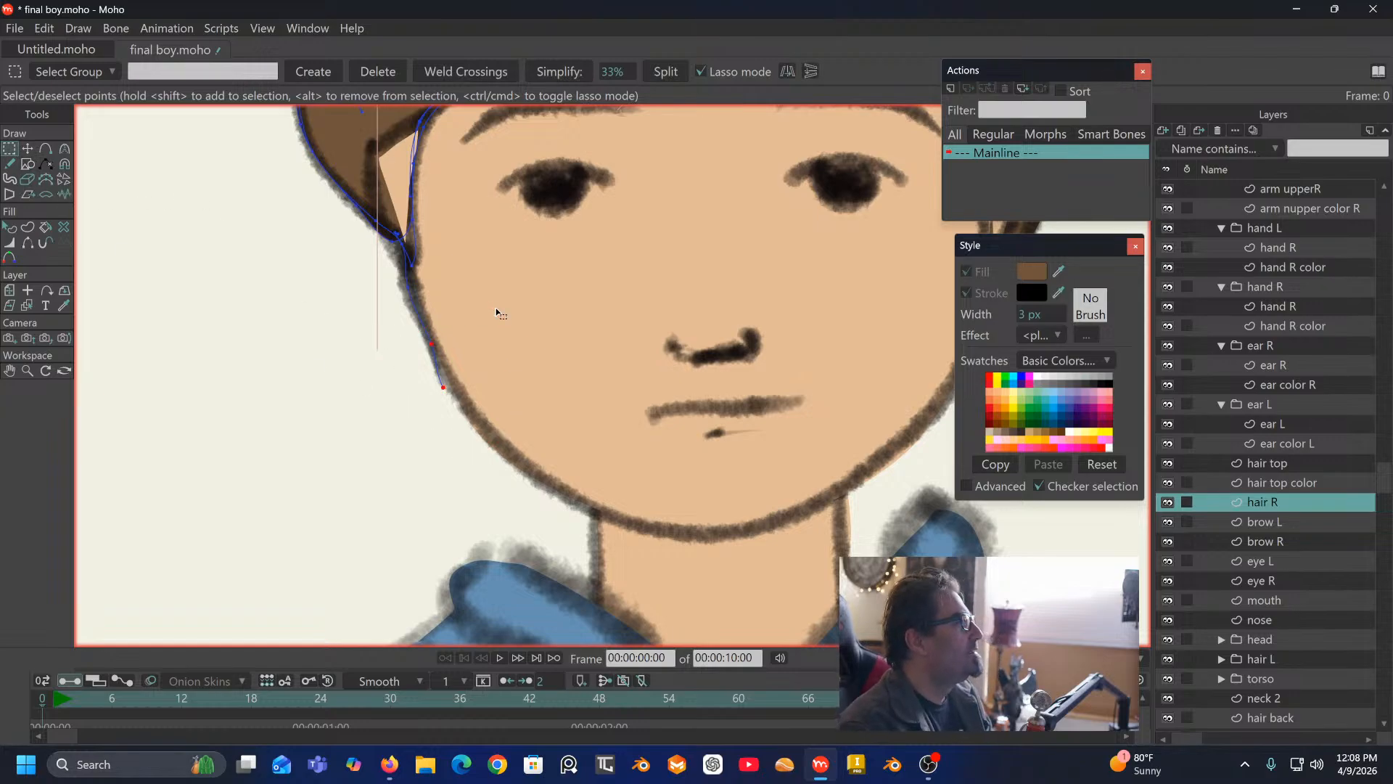
left_click(497, 314)
scroll(507, 286, "down", 5)
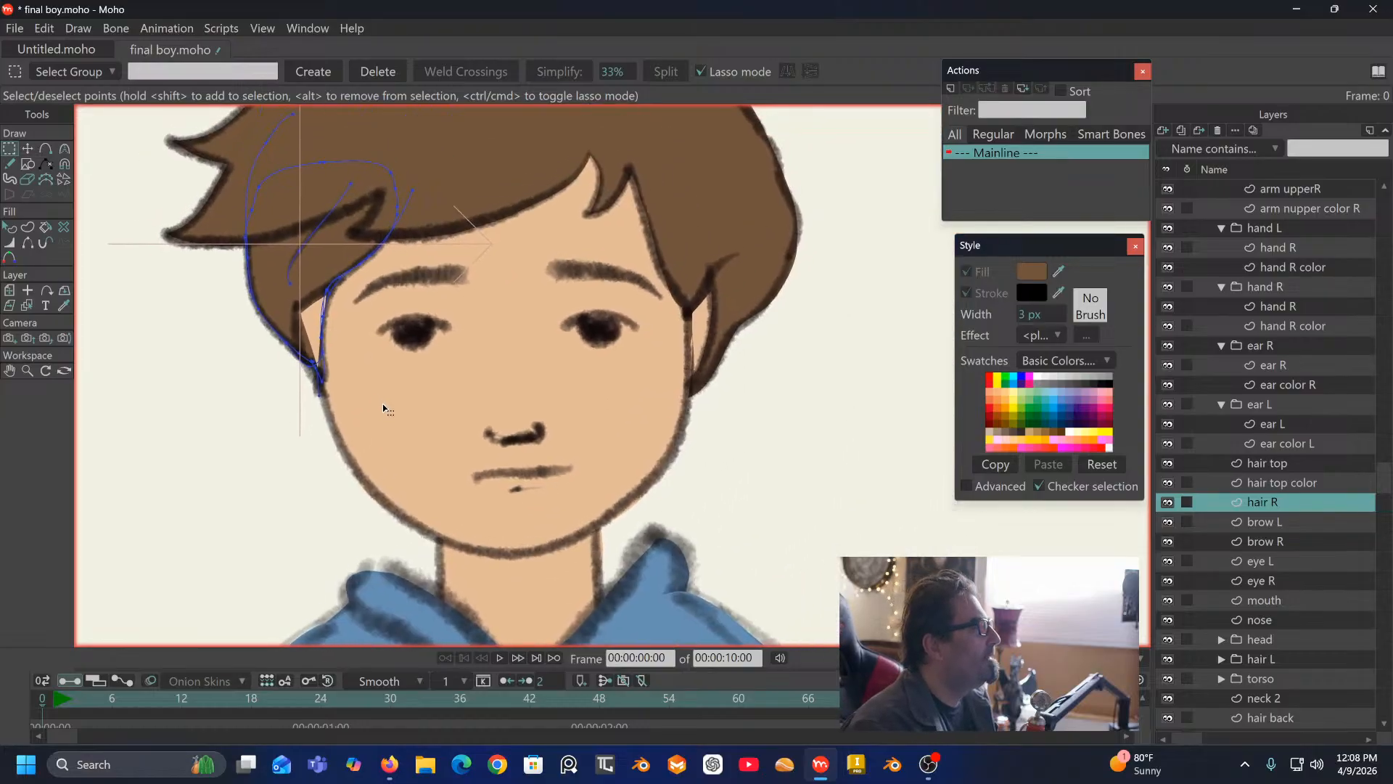
Step: Check the origins of the brow L, brow R, eye L and eye R layers
left_click(1274, 528)
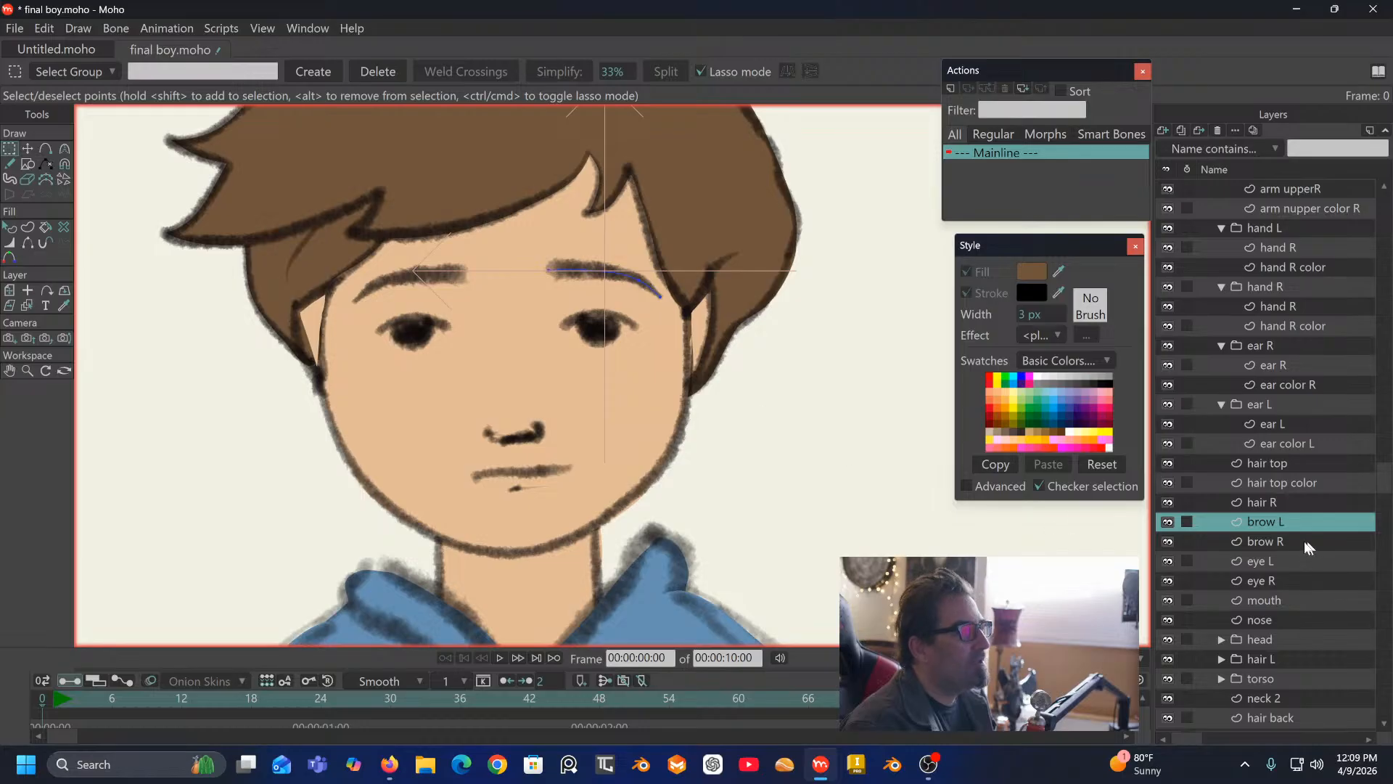
left_click(1280, 542)
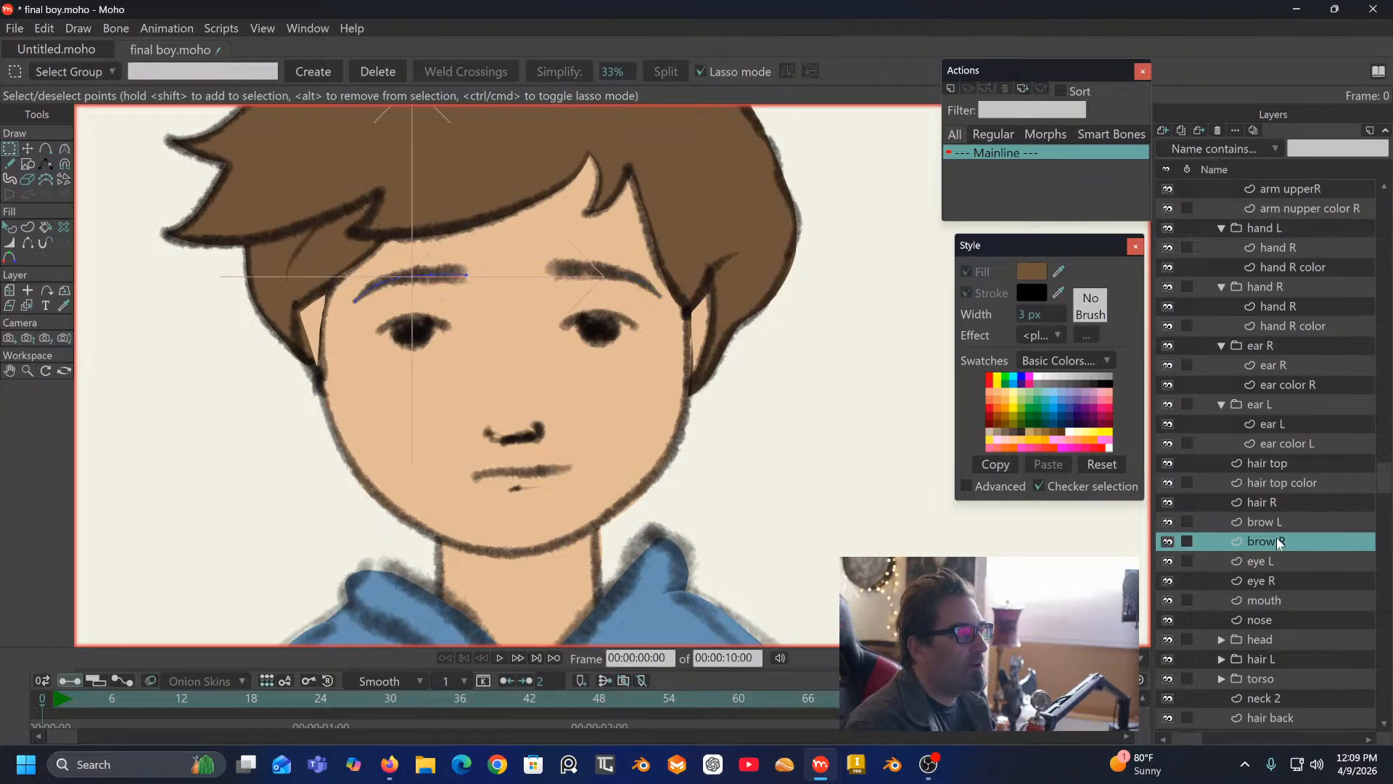
scroll(1277, 537, "down", 2)
left_click(1261, 481)
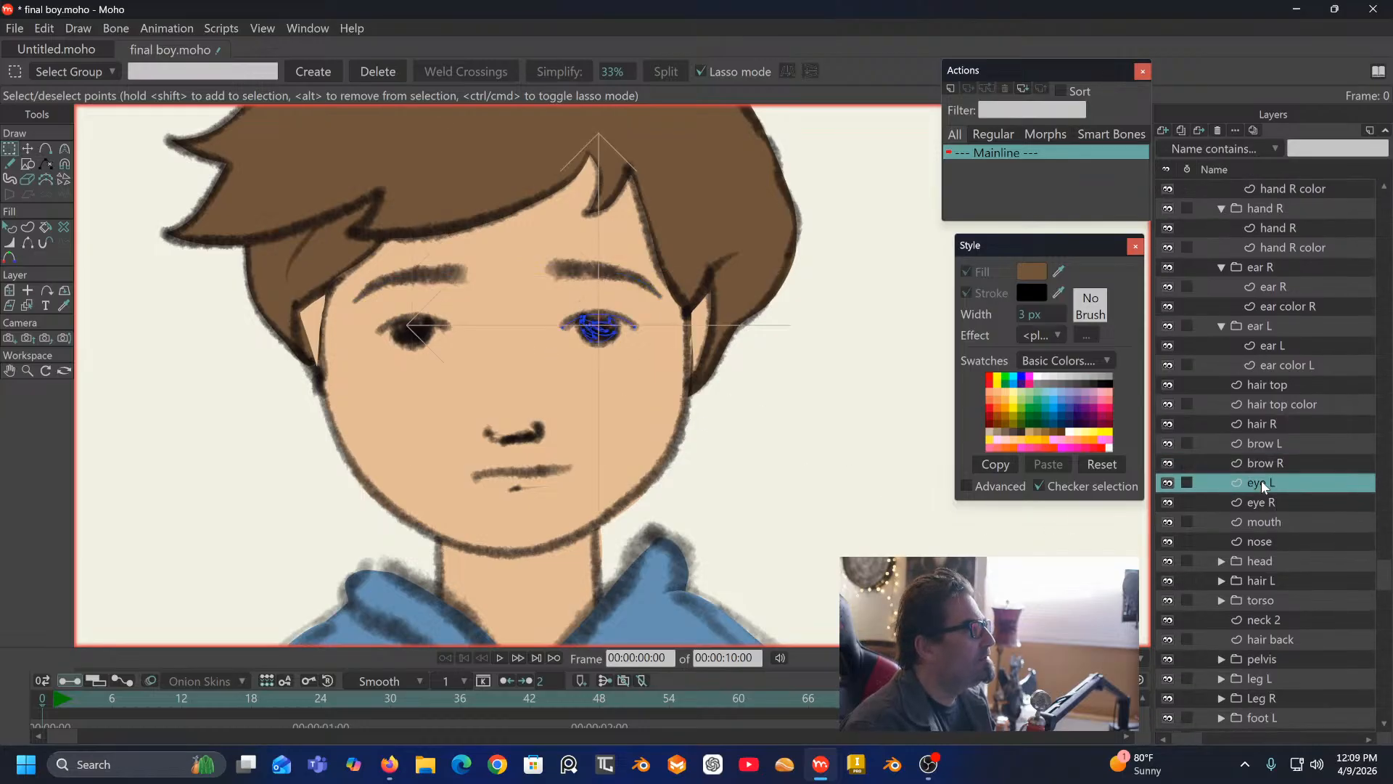
left_click(1263, 505)
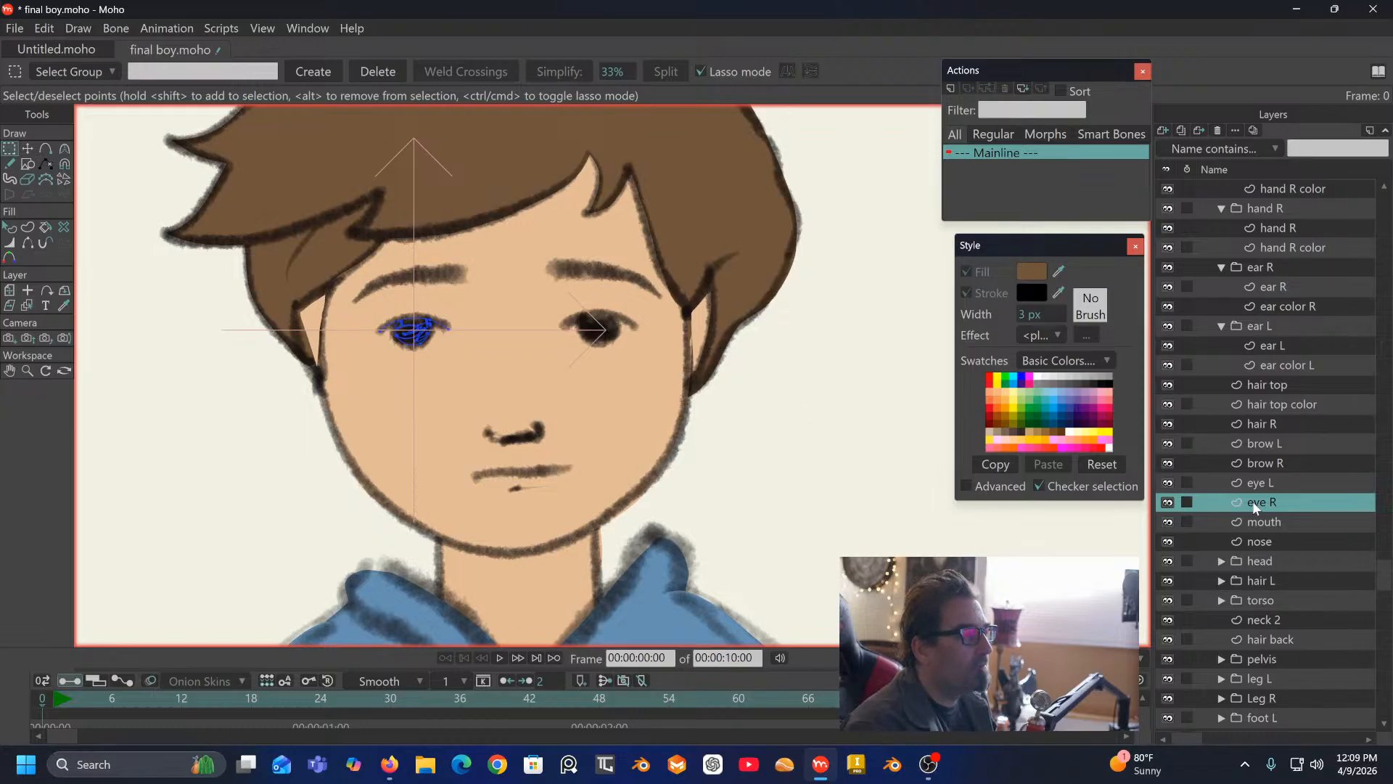
scroll(1253, 500, "down", 5)
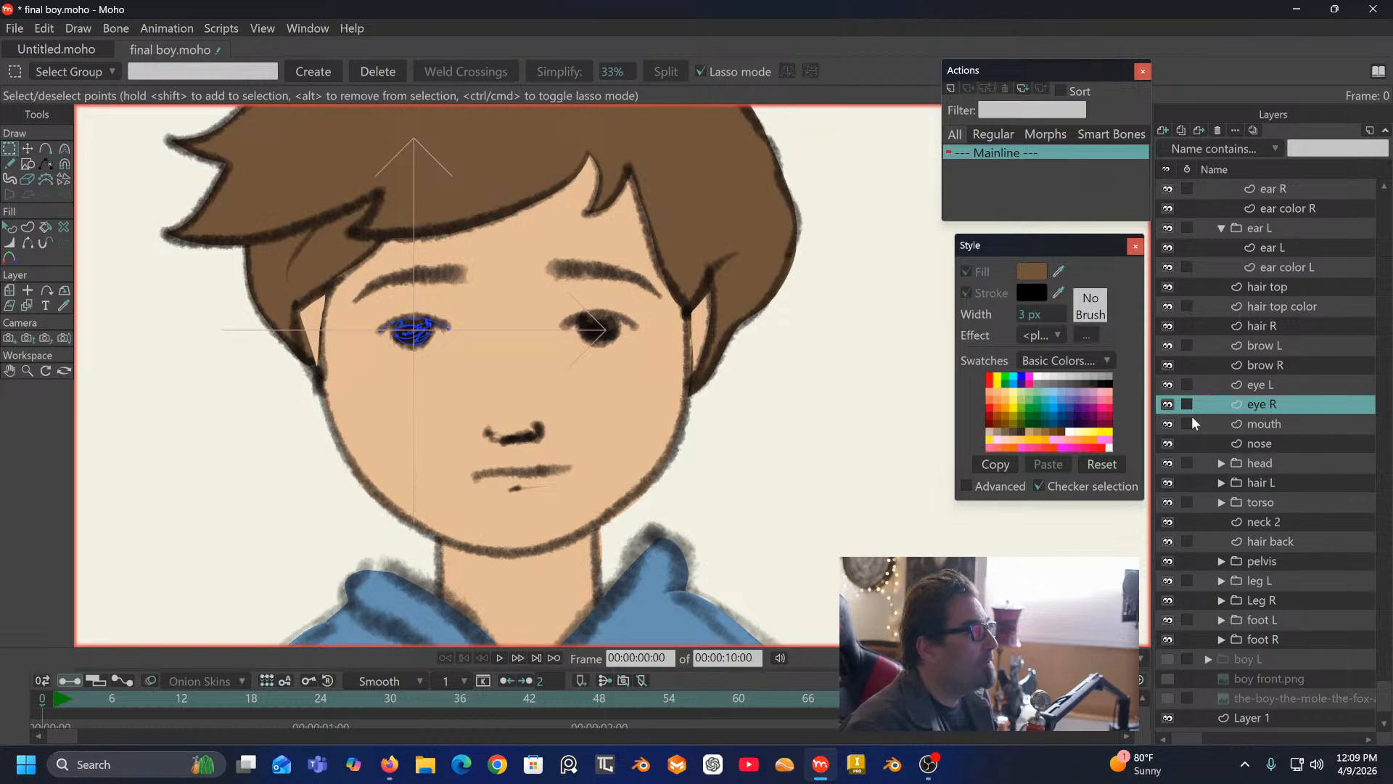
Step: Set the mouth layer's origin at the middle of the mouth, about X -0.20, Y 0.23, and check the nose layer's origin
left_click(1274, 426)
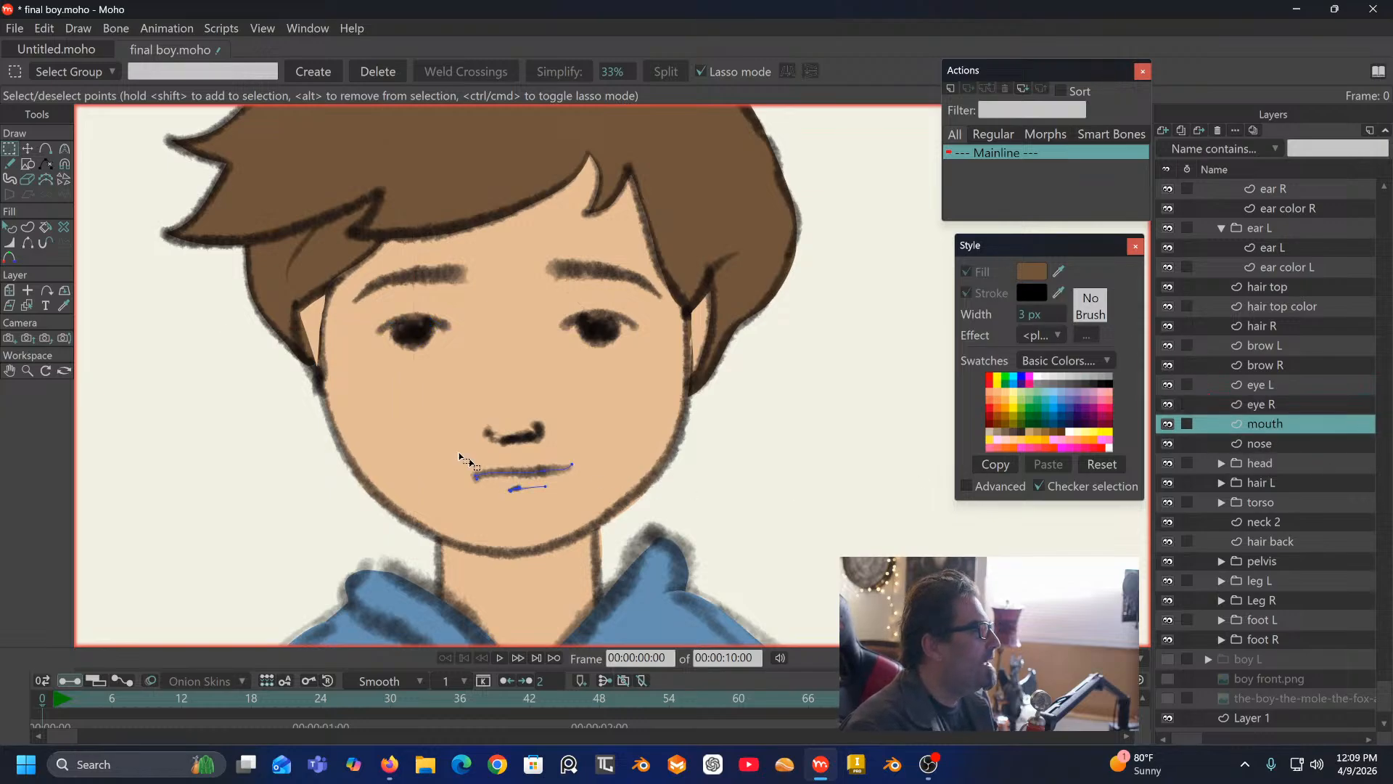
left_click(28, 291)
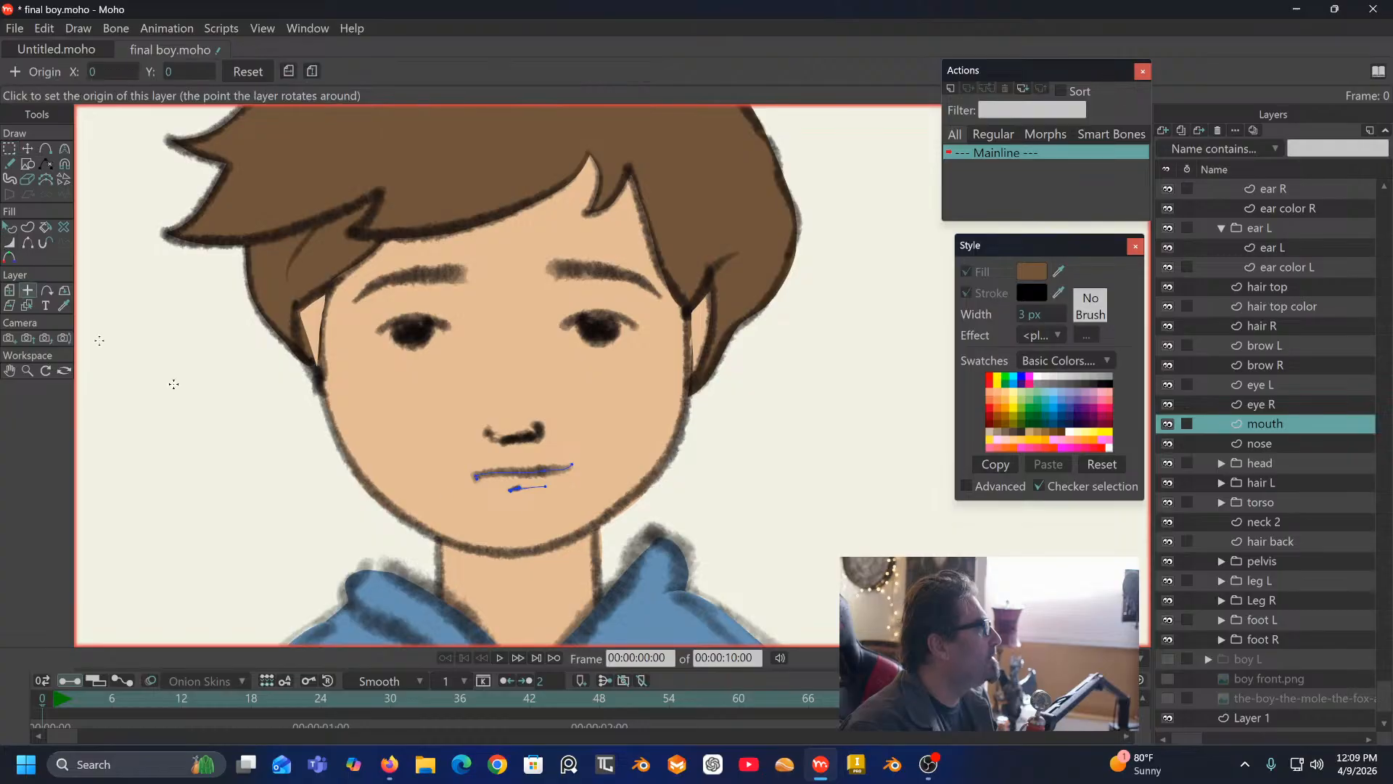
left_click(519, 476)
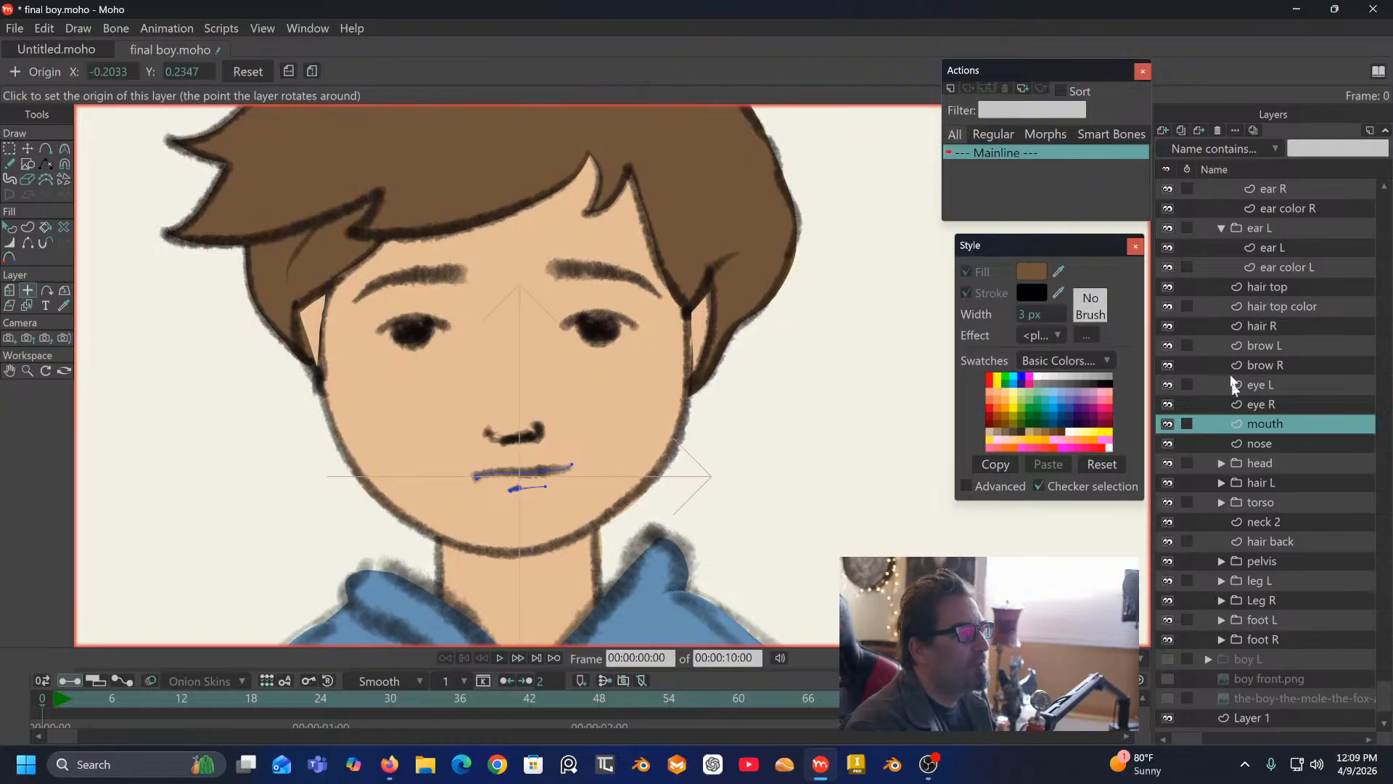
left_click(1264, 438)
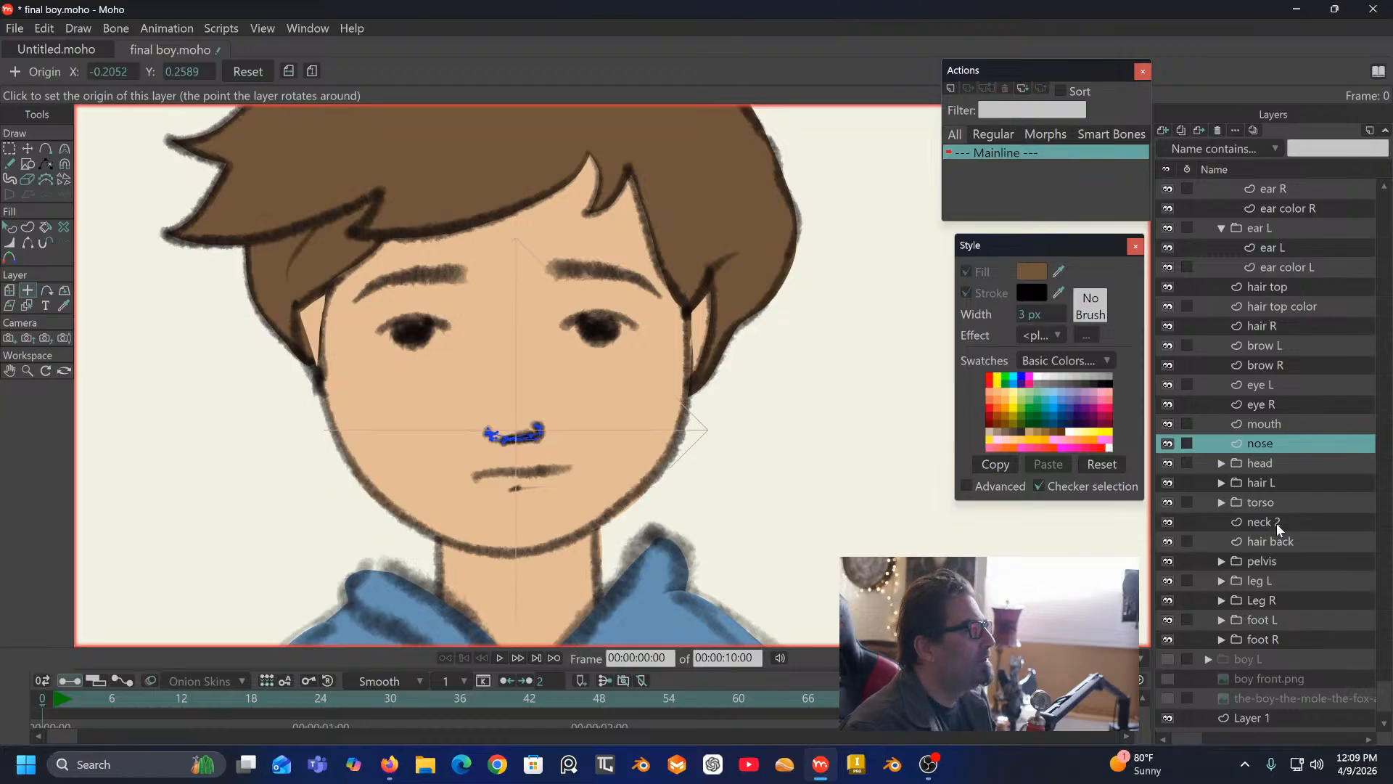
Step: Set the origins of the head group and its head and head color layers on the chin, about X -0.21, Y 0.22
left_click(1265, 460)
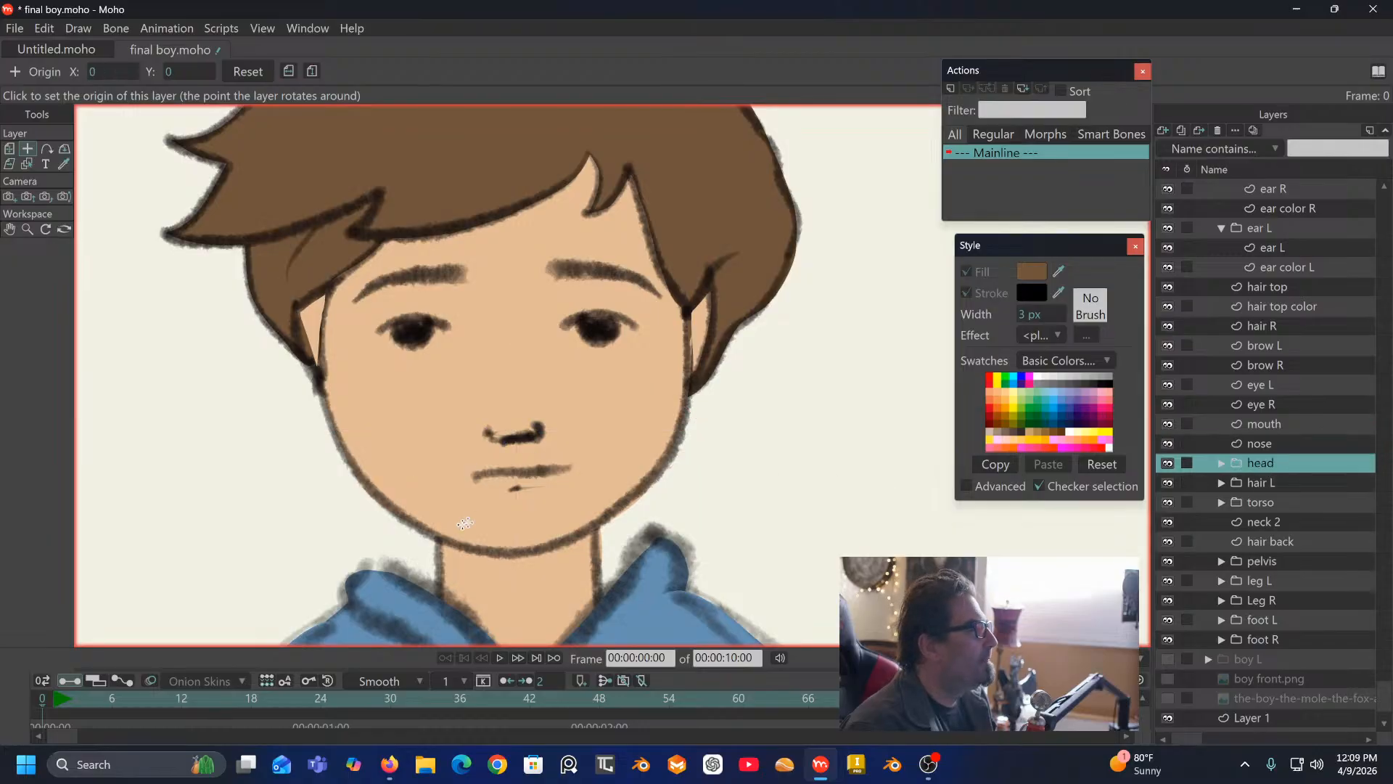
left_click(515, 506)
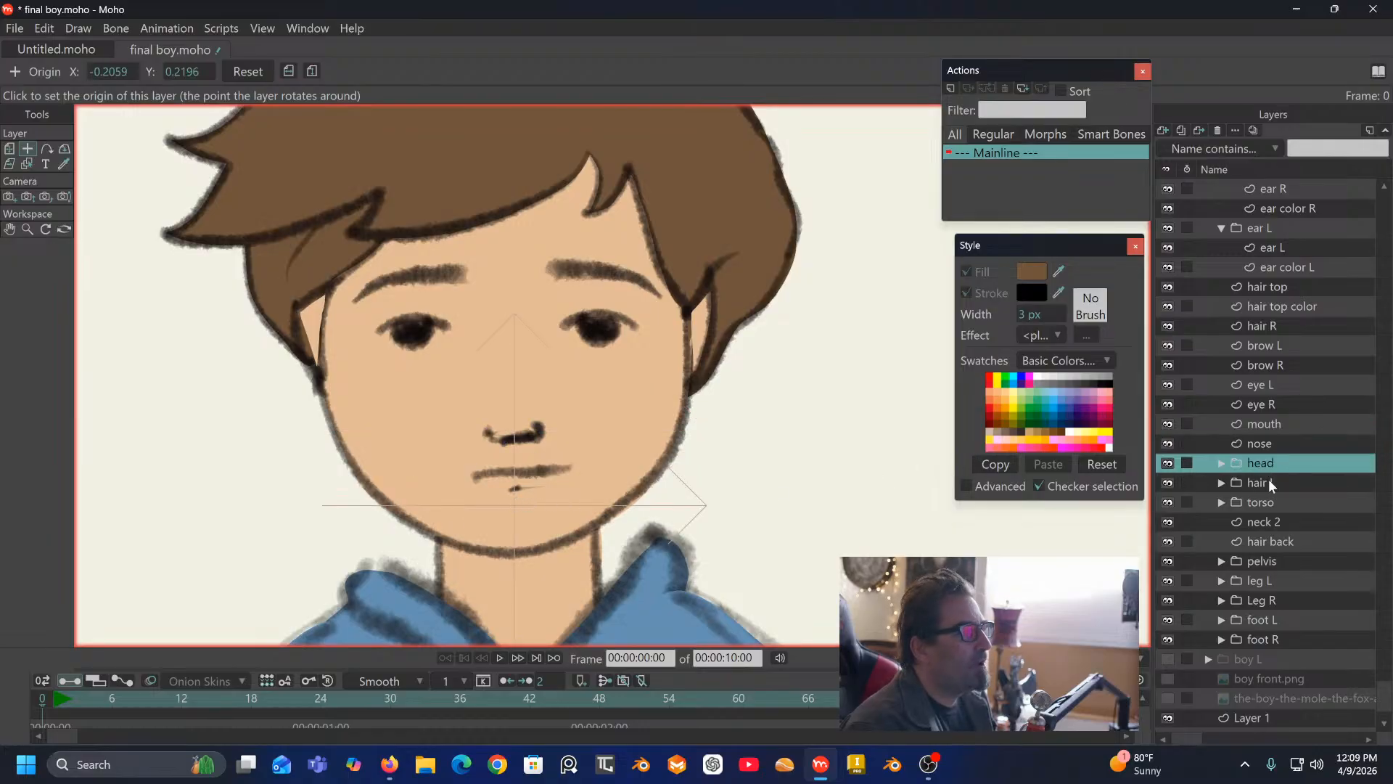
left_click(1222, 463)
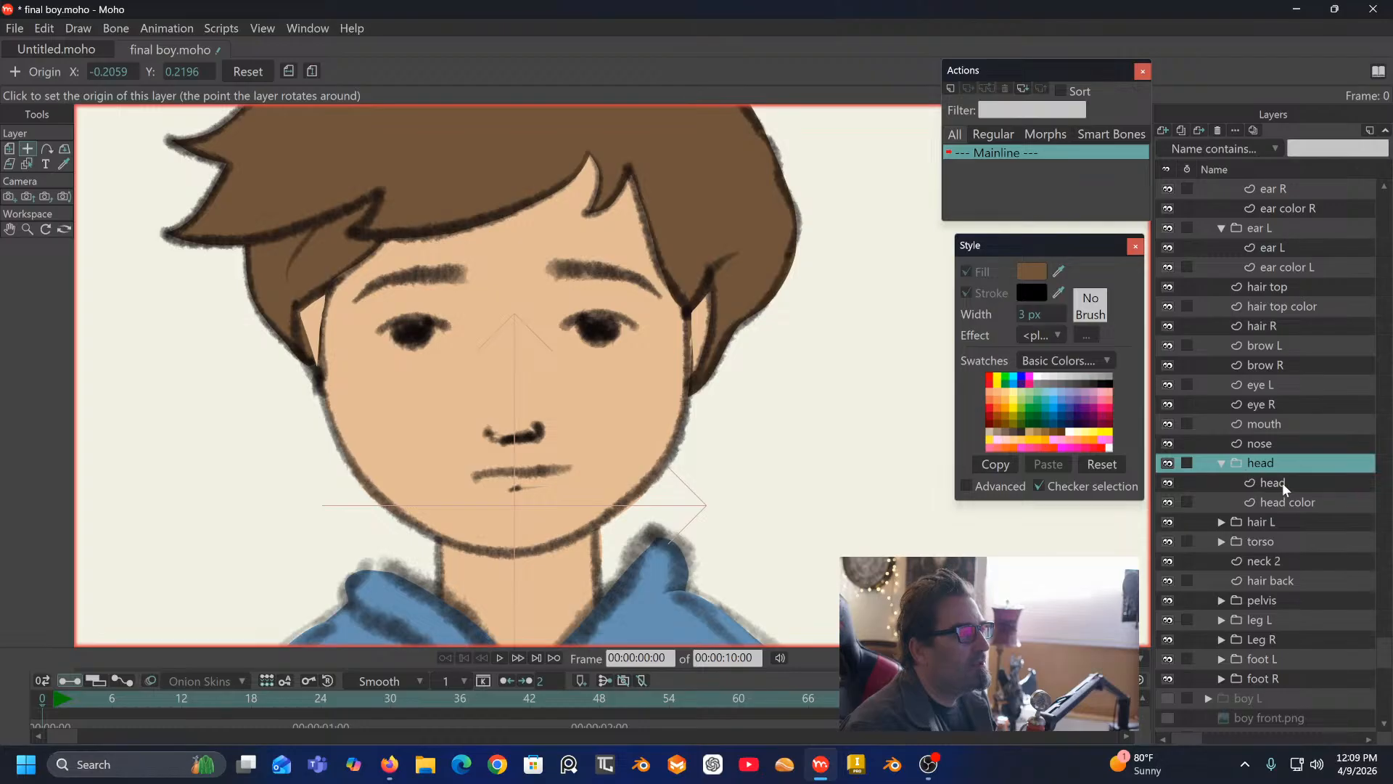
left_click(1278, 482)
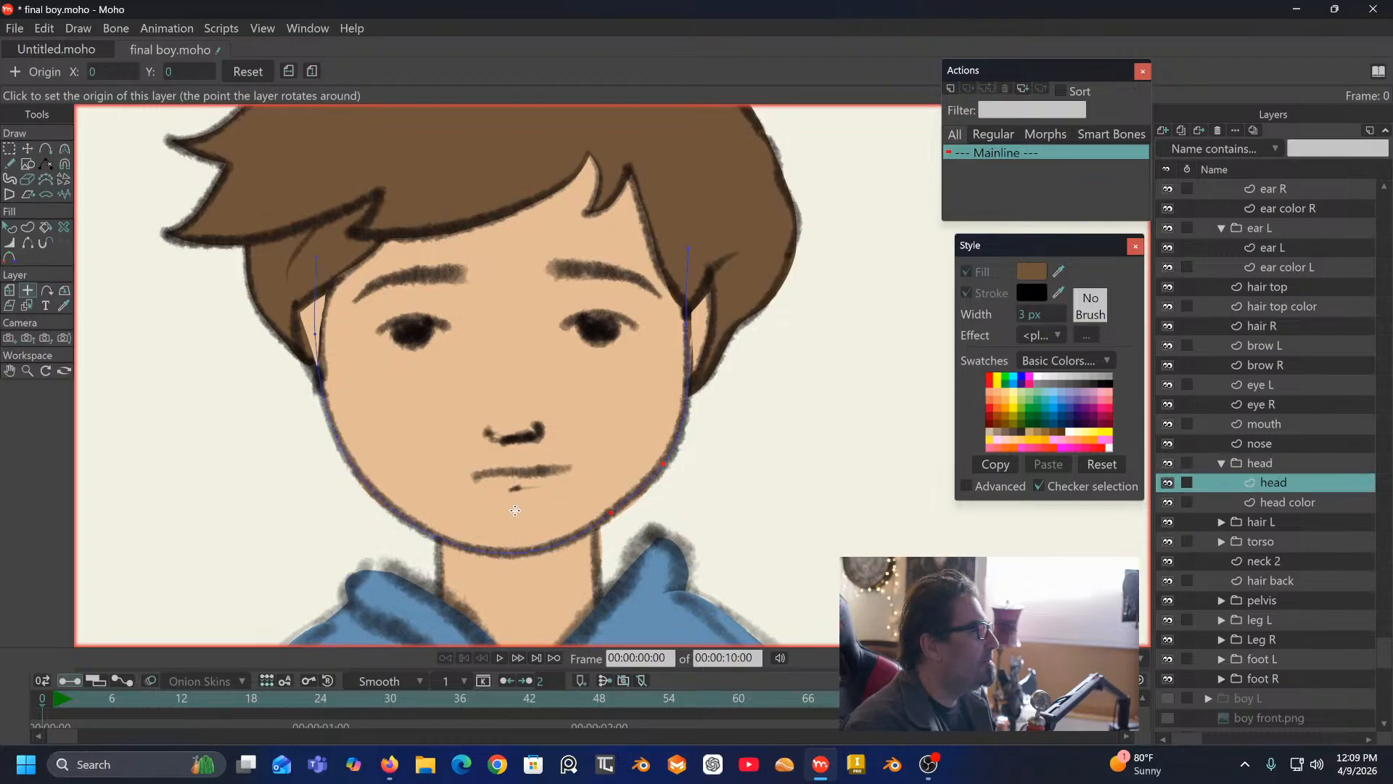
left_click(1277, 502)
left_click(517, 516)
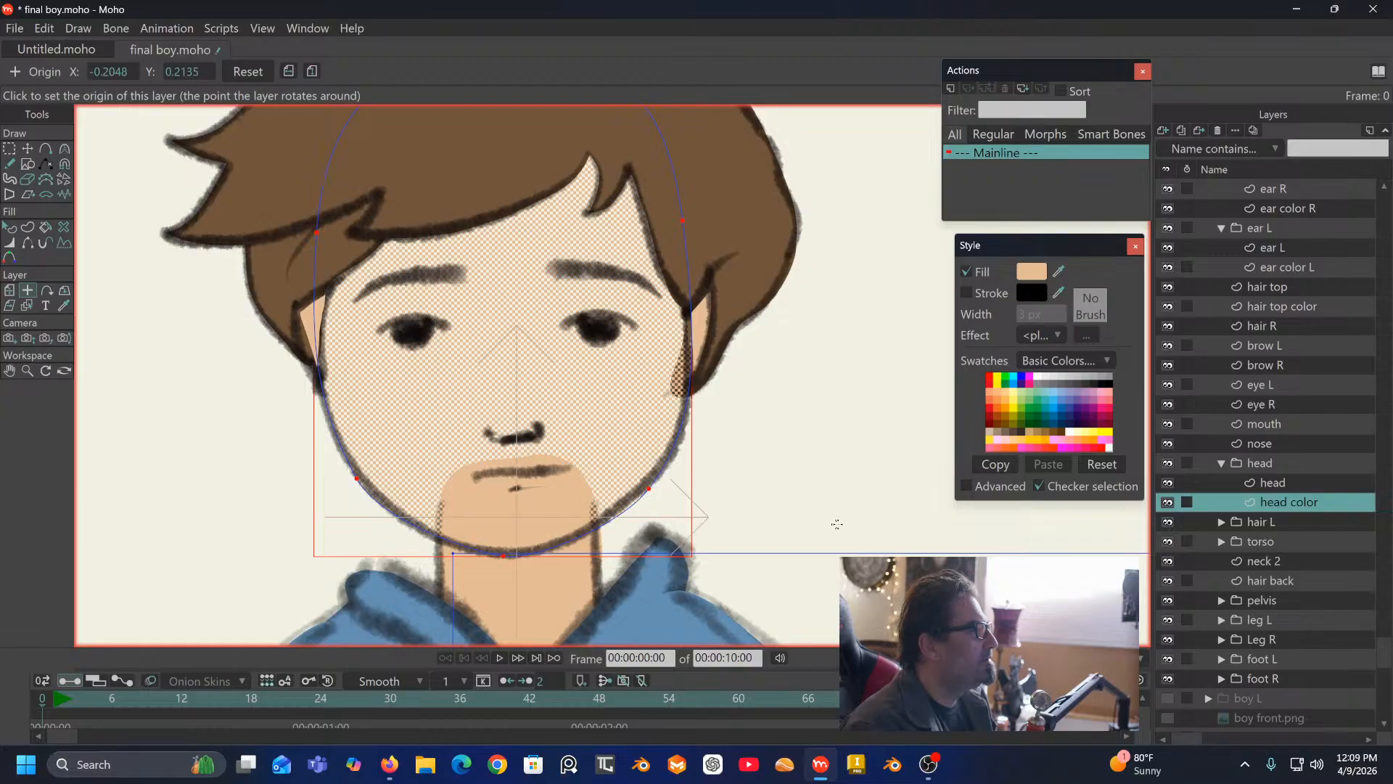
Step: Set the origins of the hair L group and its hair L layer just above the ear, about X -0.10, Y 0.35
scroll(1304, 437, "down", 2)
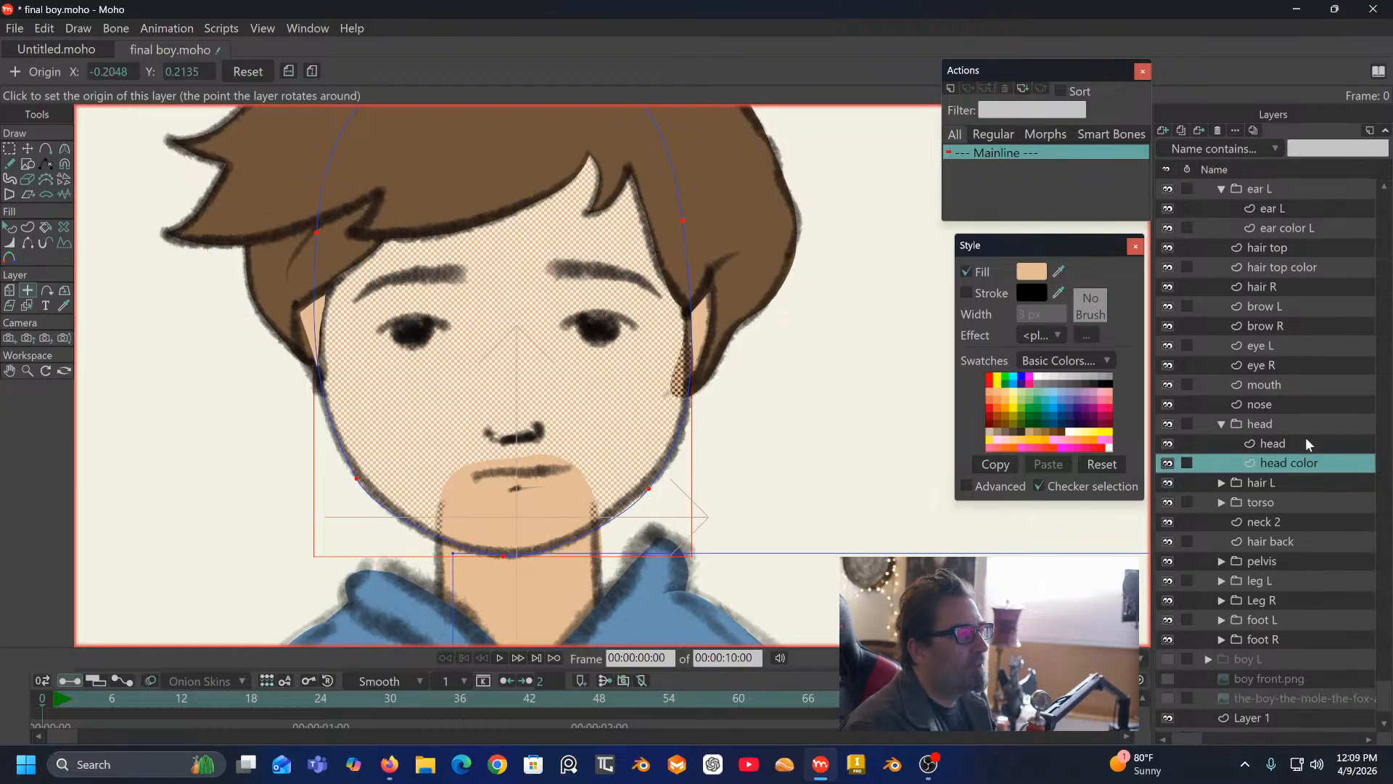
left_click(1222, 480)
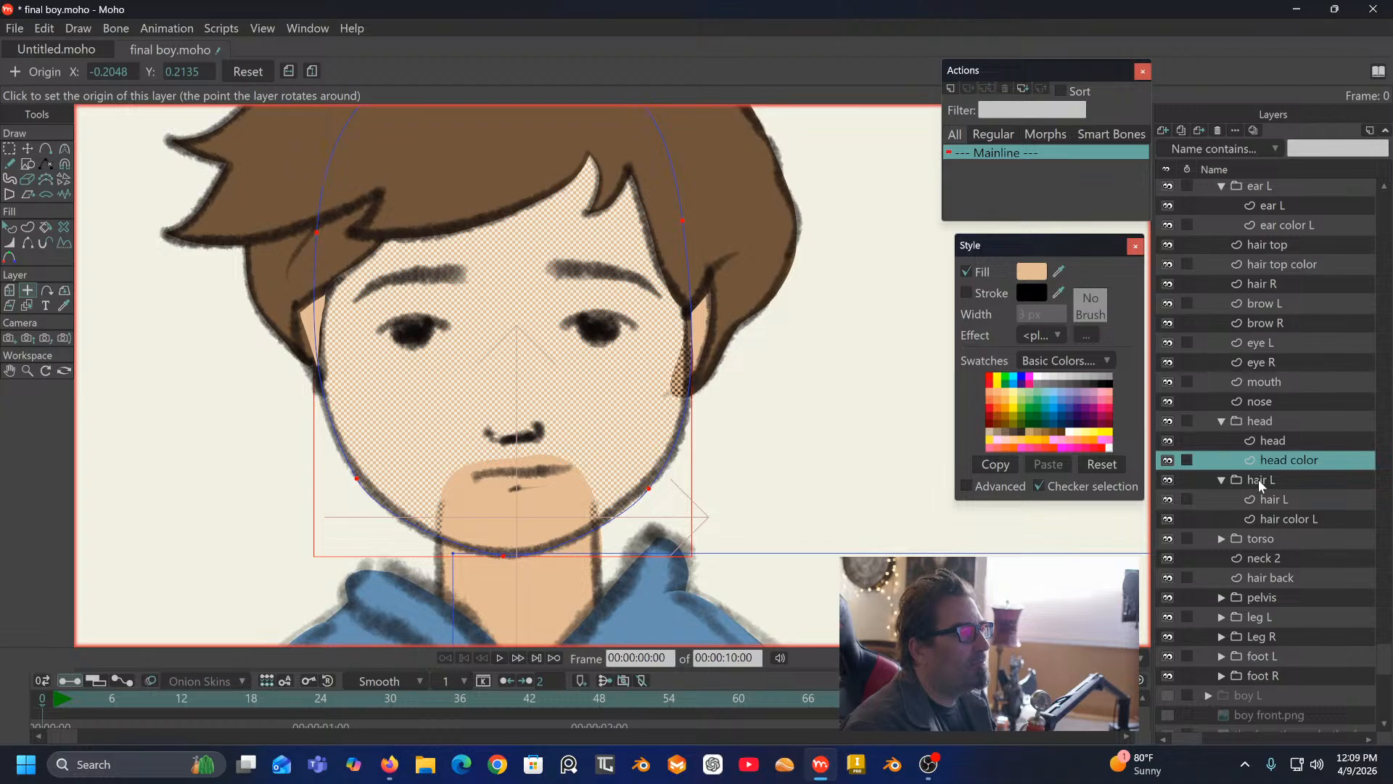
left_click(1258, 479)
left_click_drag(696, 158, 622, 237)
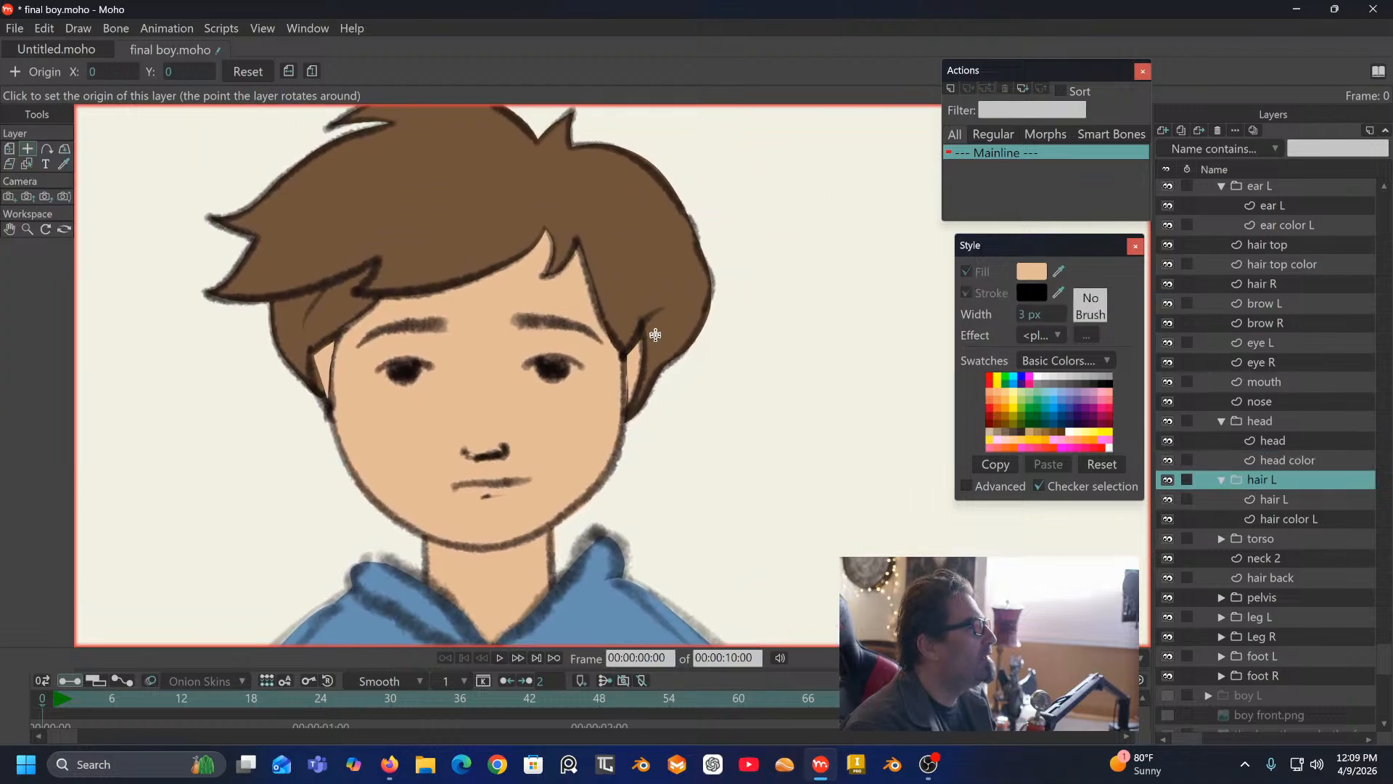
left_click(643, 342)
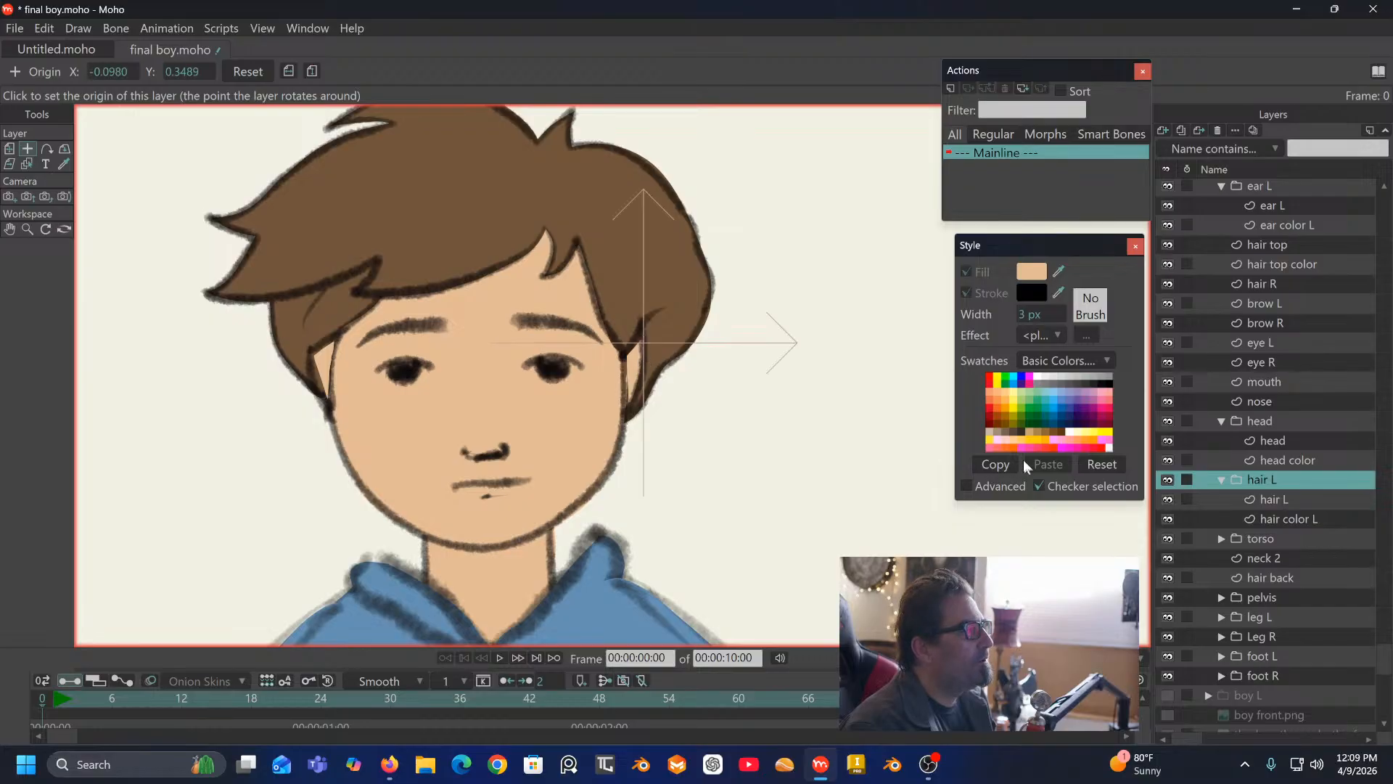
left_click(1169, 476)
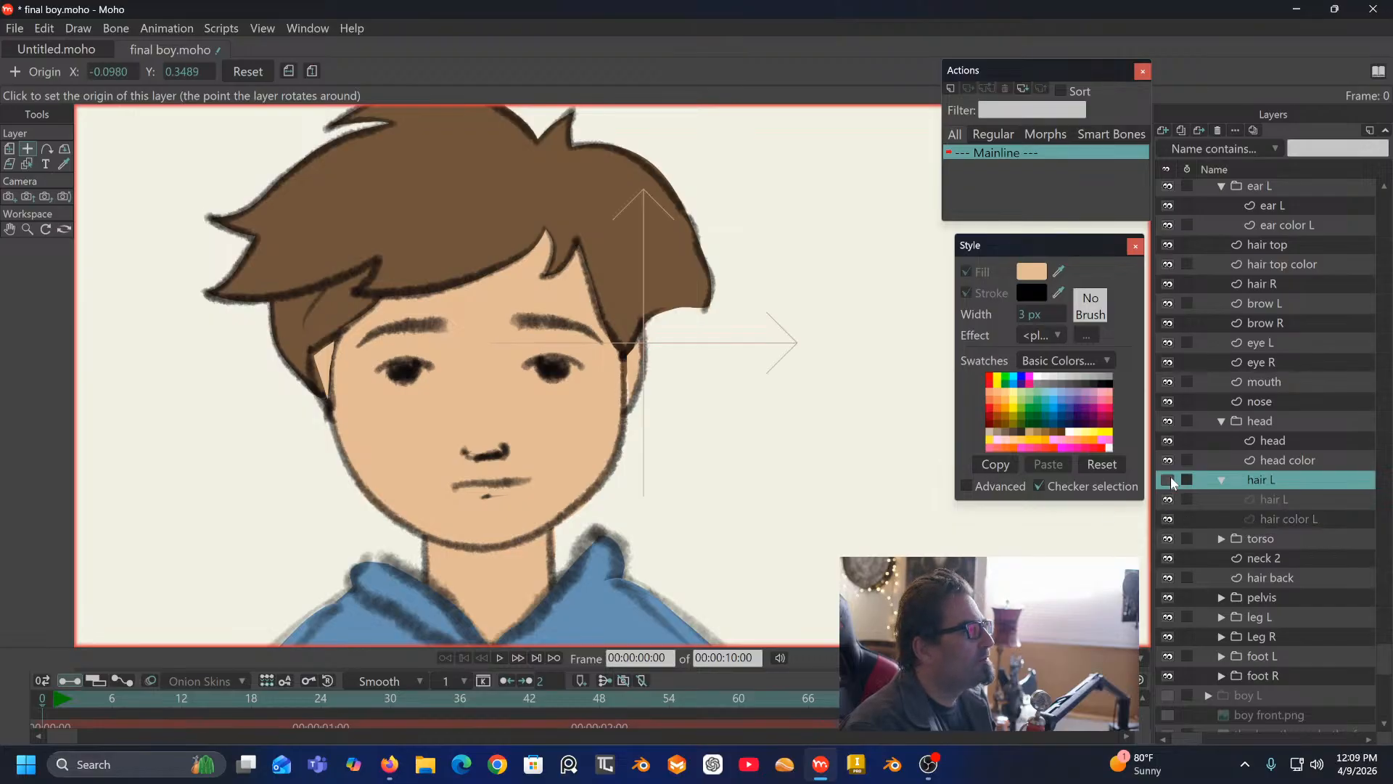
left_click(1169, 477)
left_click(1272, 501)
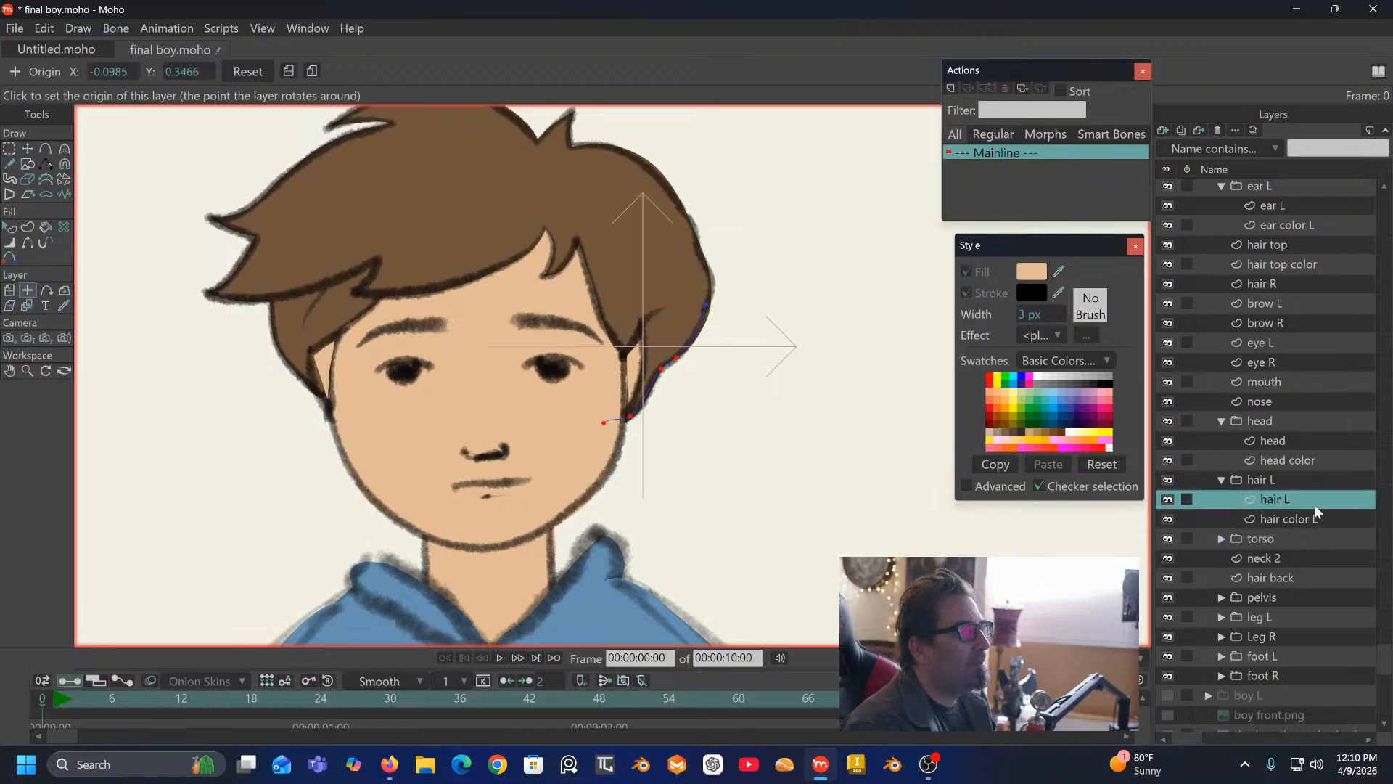
Step: Set the origin of the hair color L layer just above the ear, about X -0.09, Y 0.34
left_click(1279, 517)
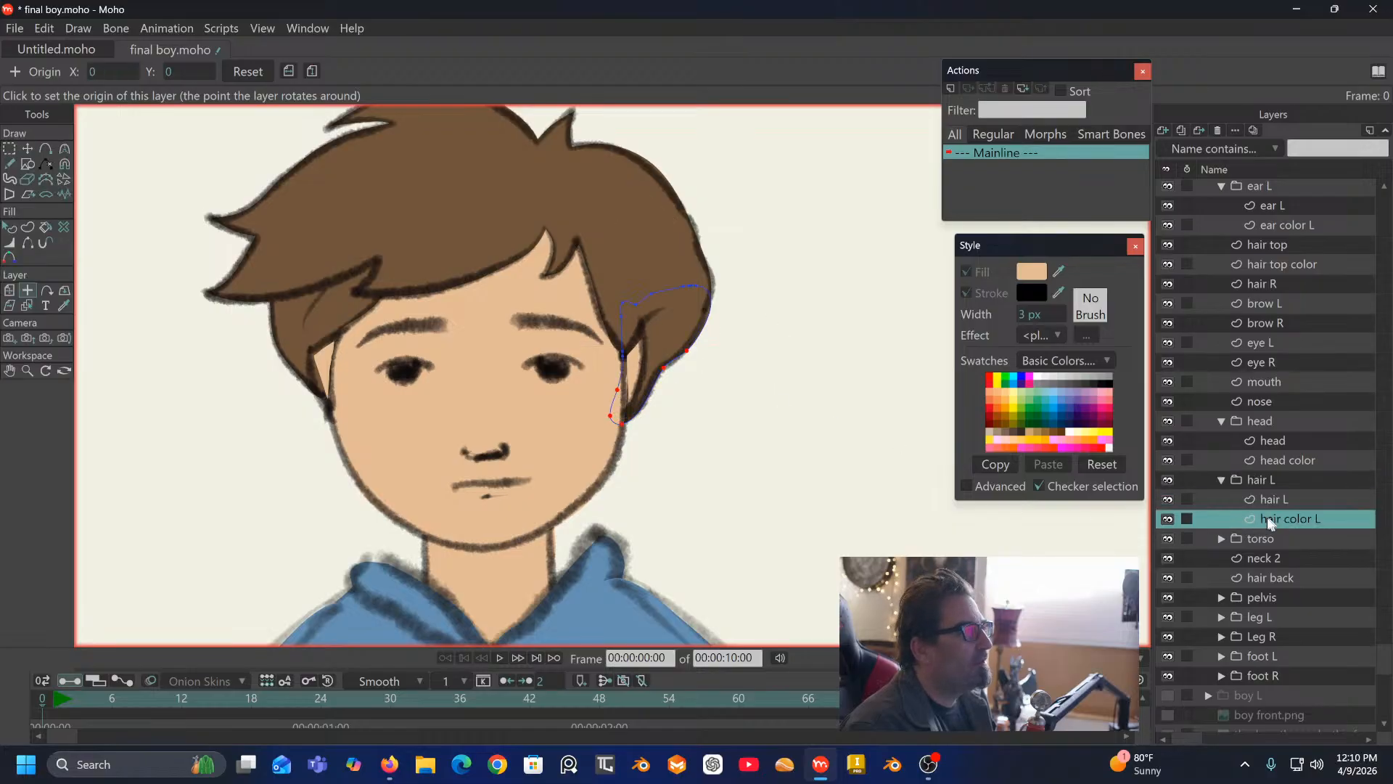
left_click(649, 357)
Step: Set the origins of the torso group and its torso and torso color layers at the lower middle of the hoodie, about X -0.19, Y -0.17
scroll(1221, 465, "down", 2)
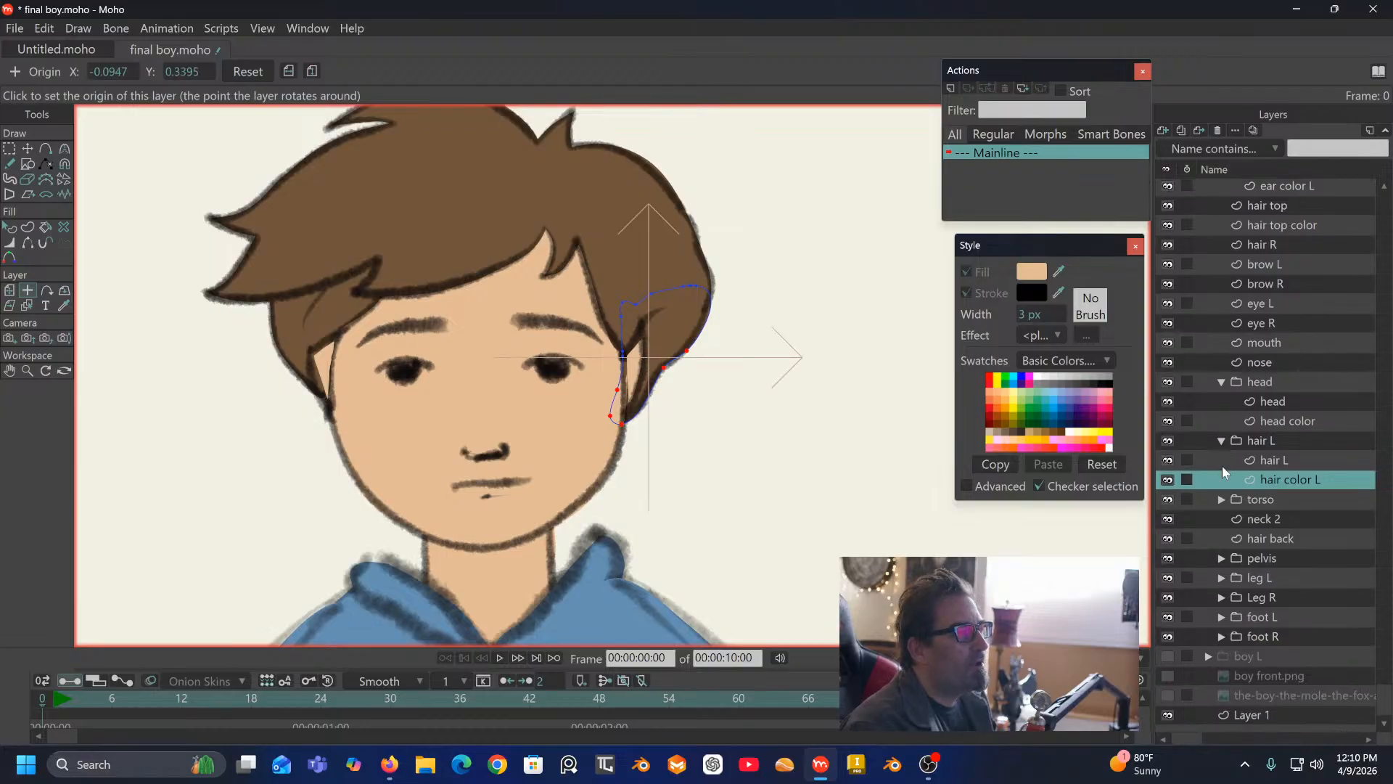
left_click(1220, 498)
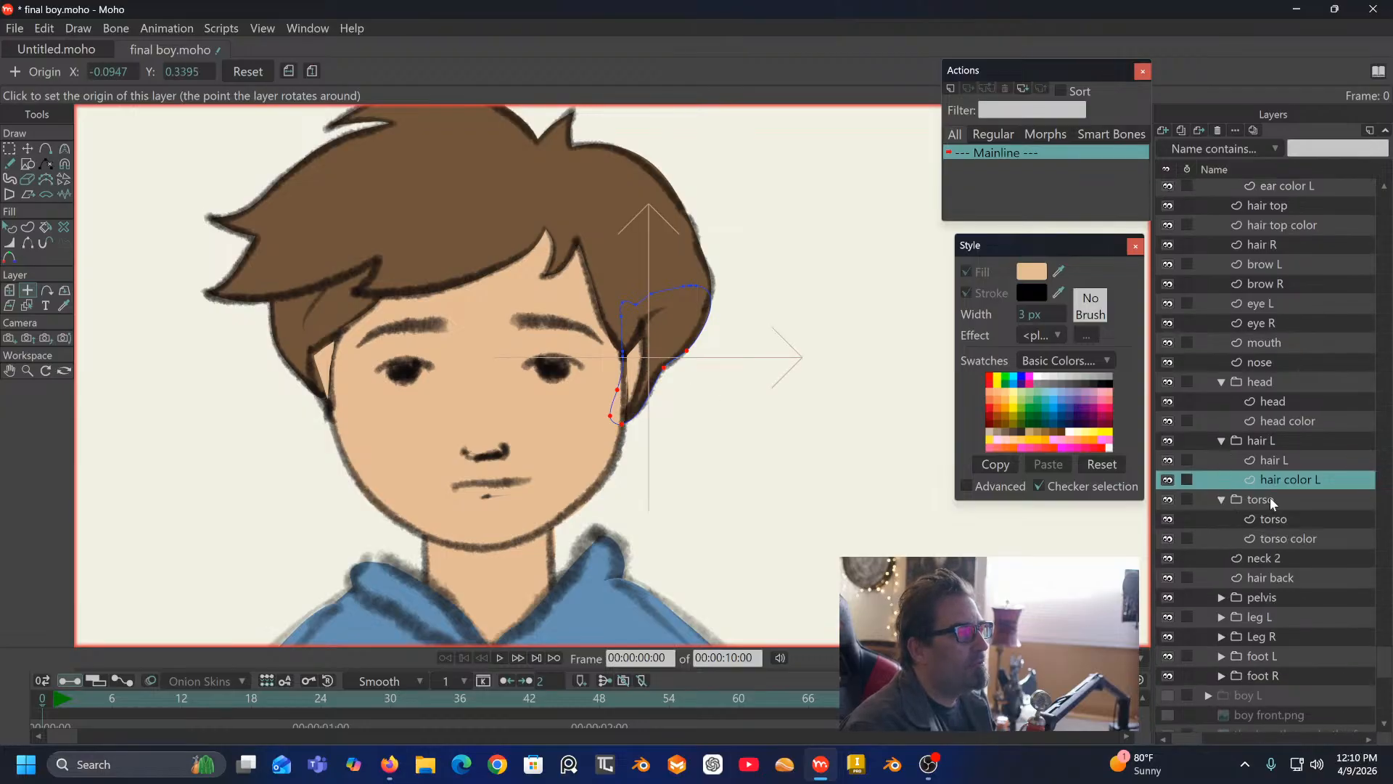
left_click(1270, 498)
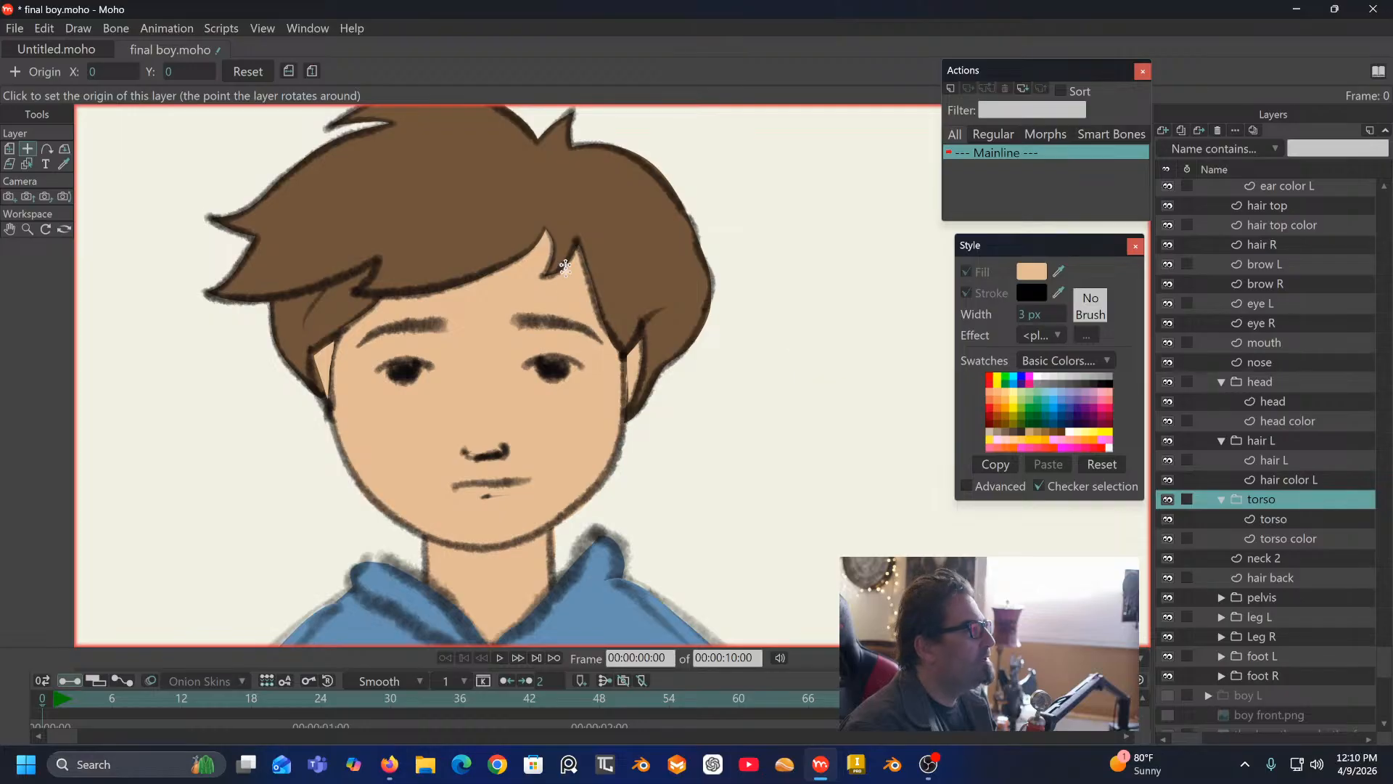
scroll(602, 341, "down", 5)
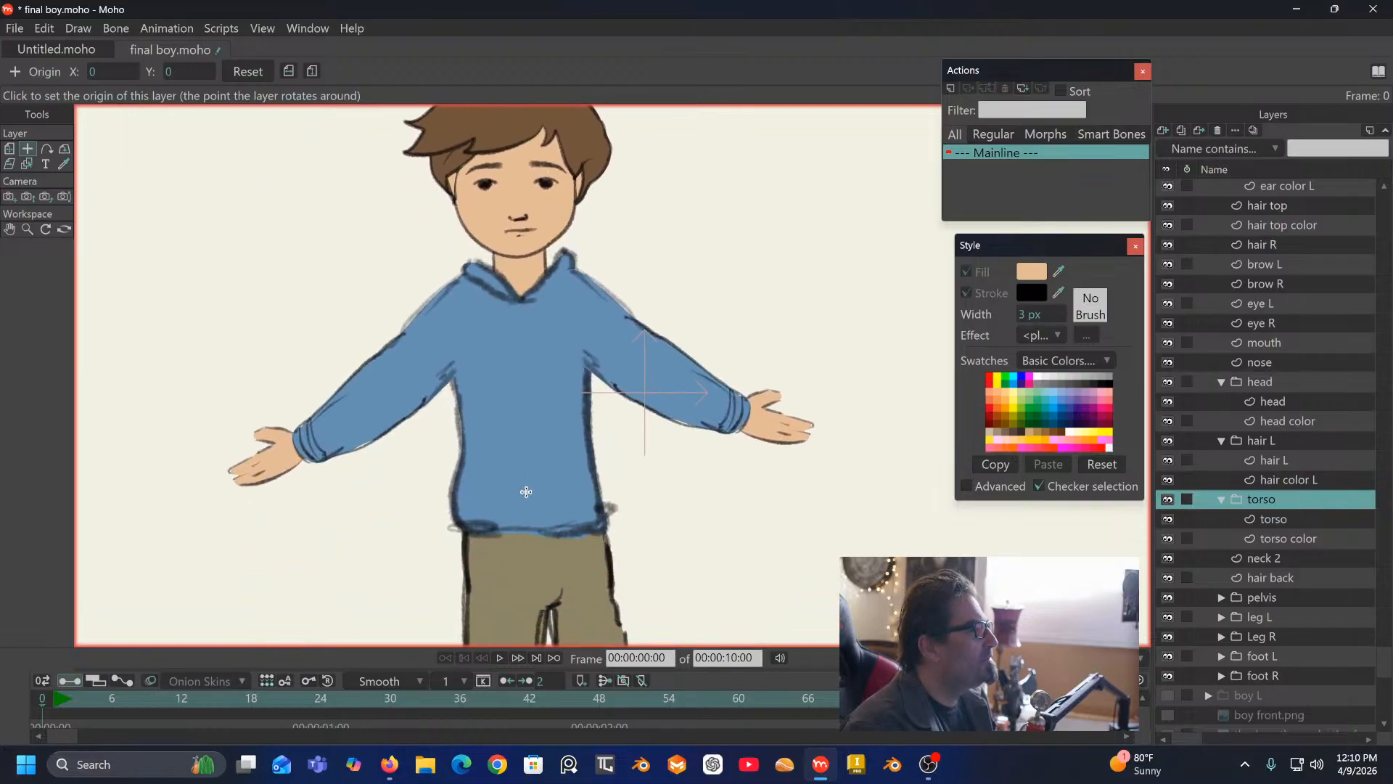
left_click(525, 490)
left_click(1274, 518)
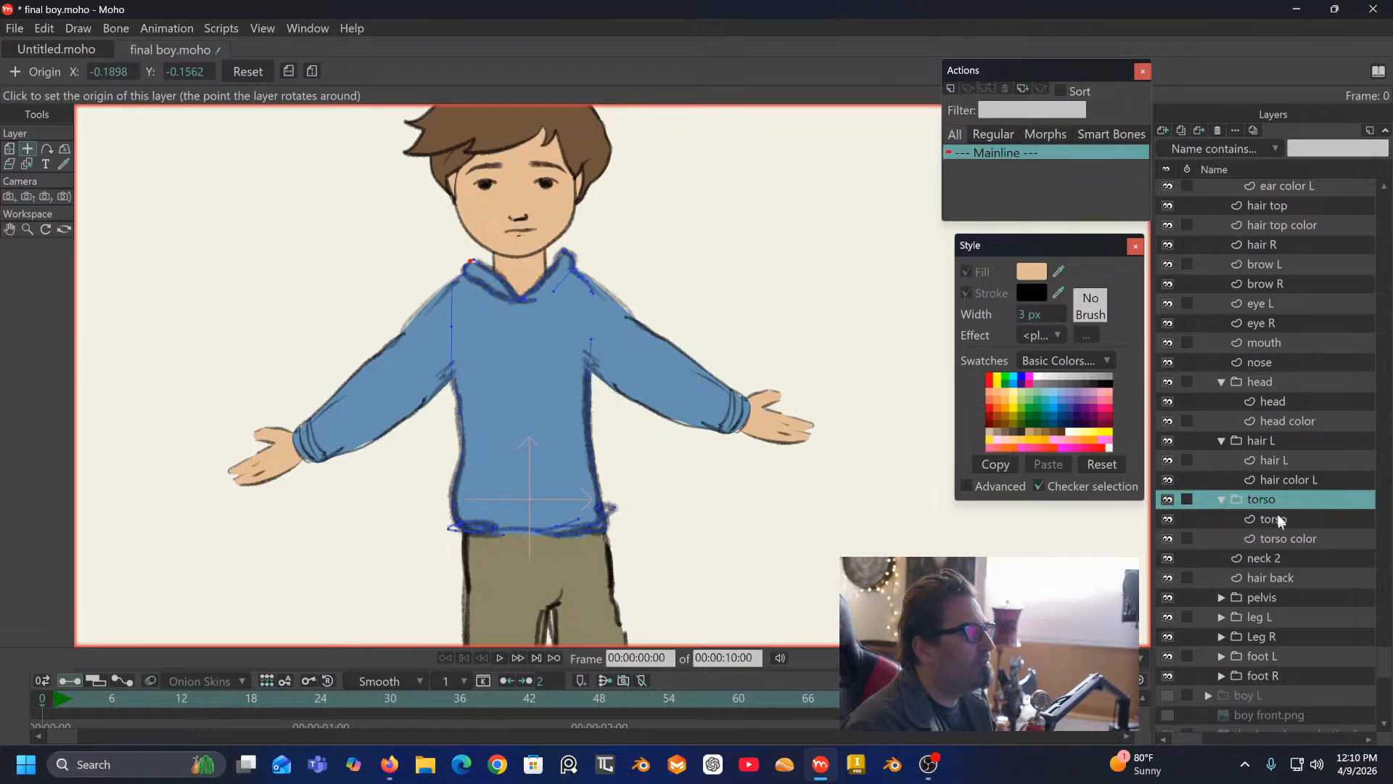
left_click(1274, 540)
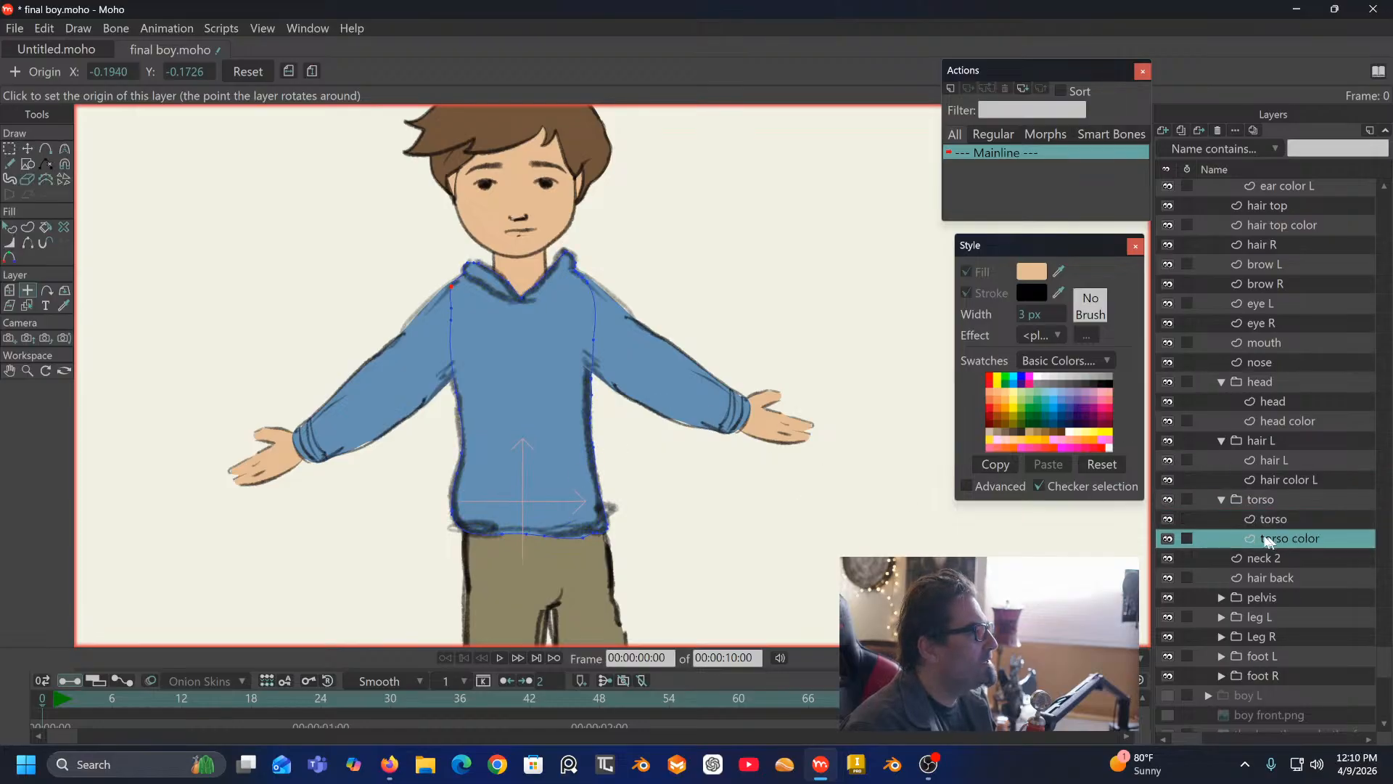
Step: Set the neck 2 origin at the neck's base, about X -0.20, Y 0.17, and the hair back origin mid-head, about X -0.20, Y 0.33
scroll(1262, 421, "down", 1)
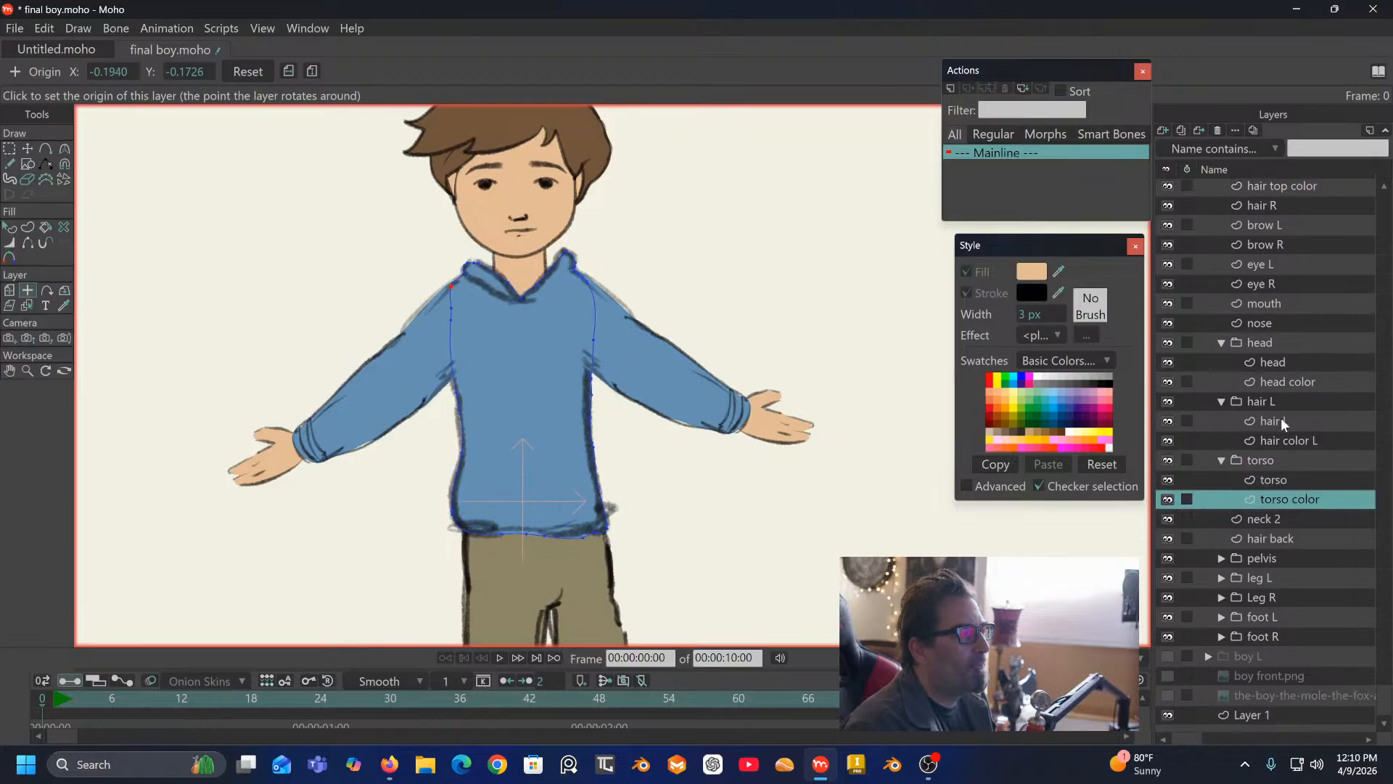
left_click(1258, 516)
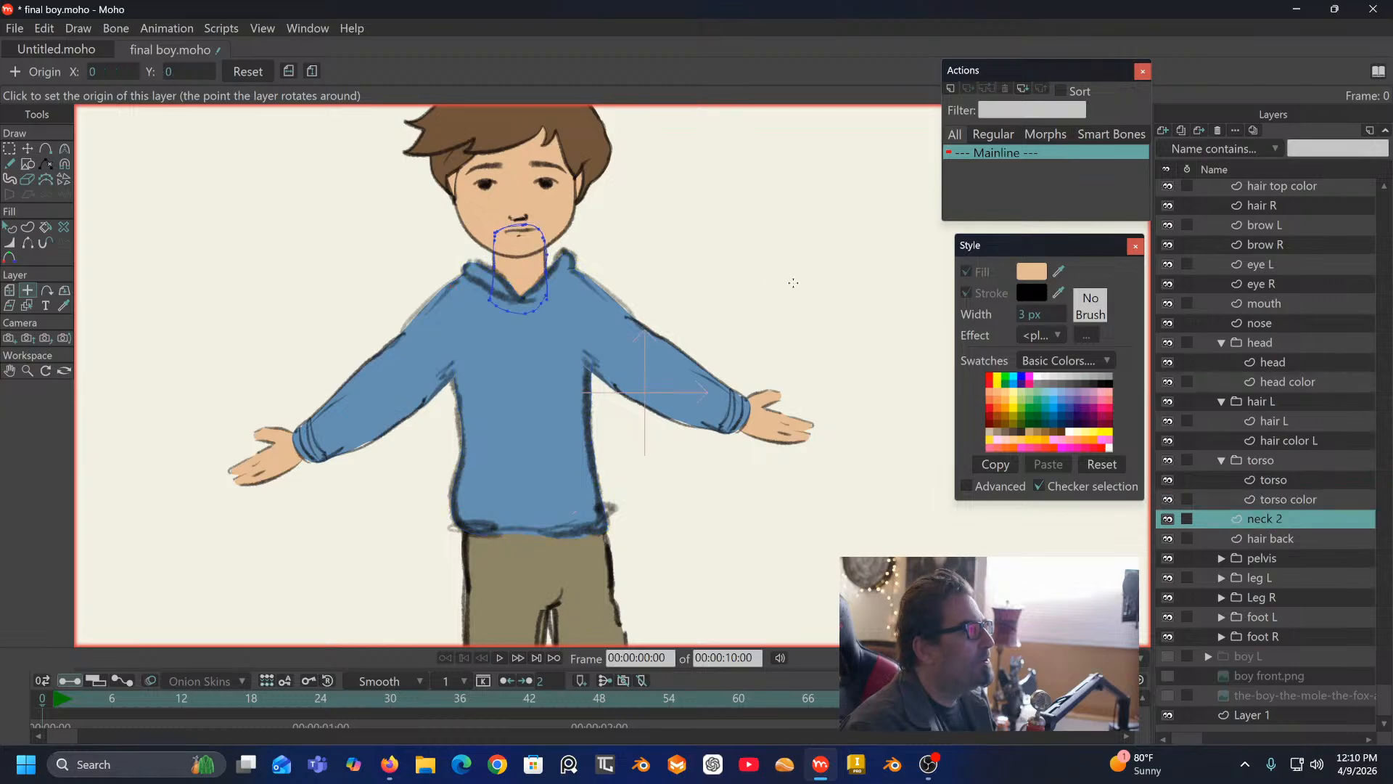
left_click(520, 288)
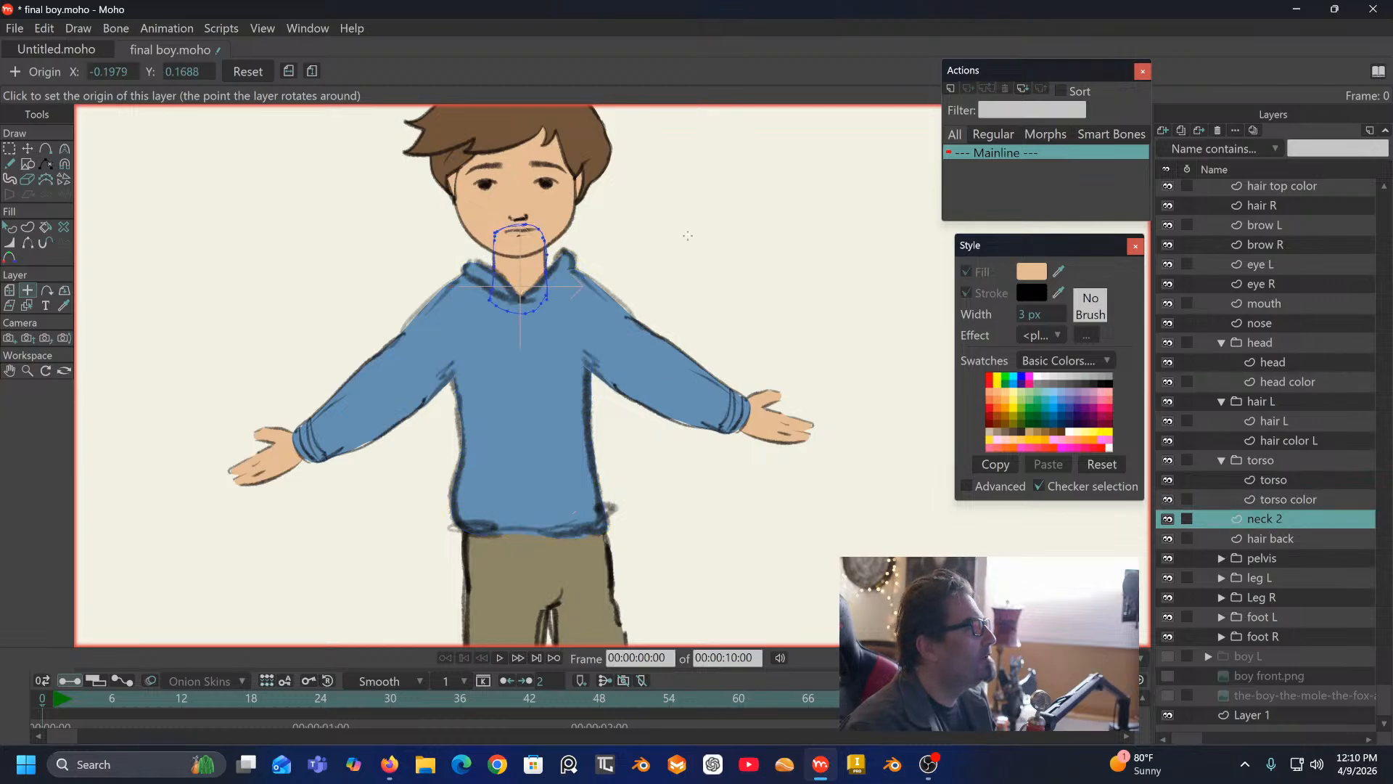
left_click(1270, 538)
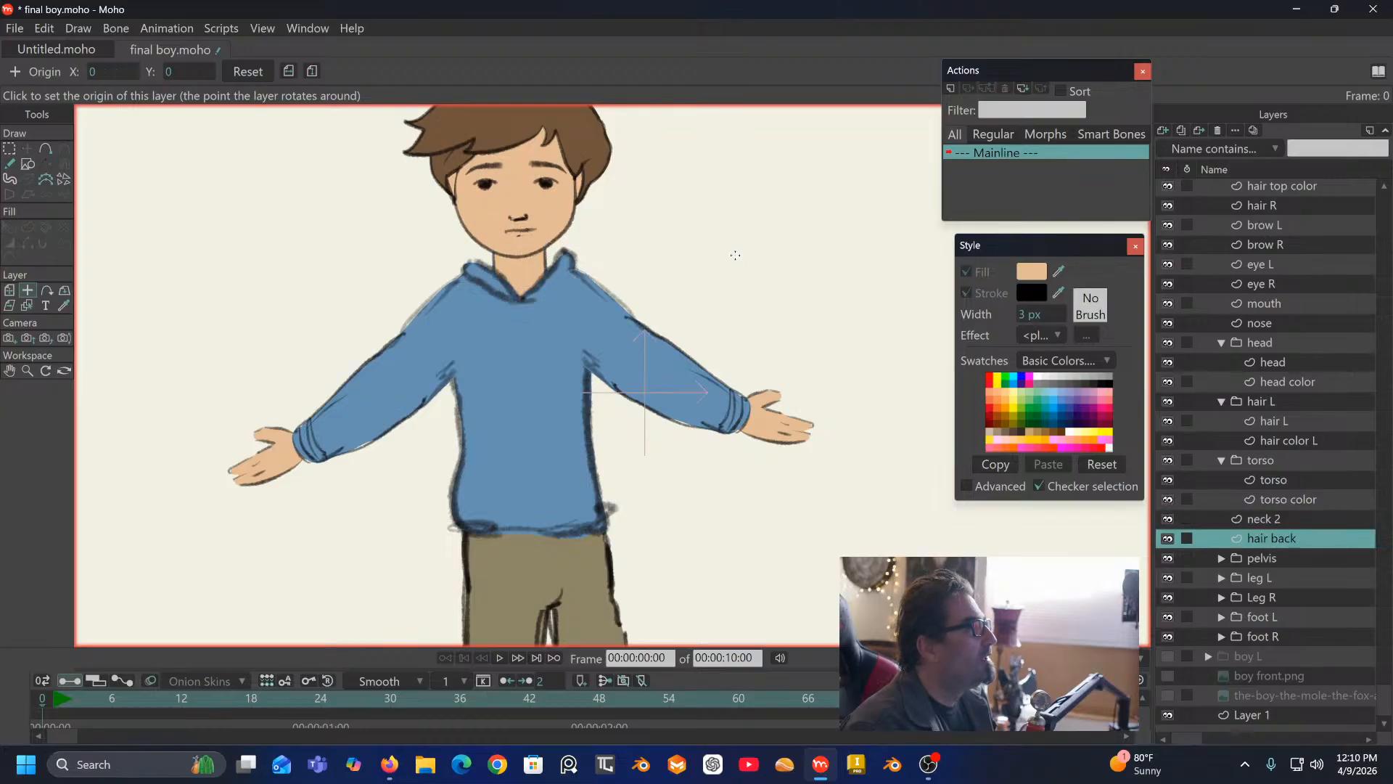
left_click_drag(735, 256, 753, 354)
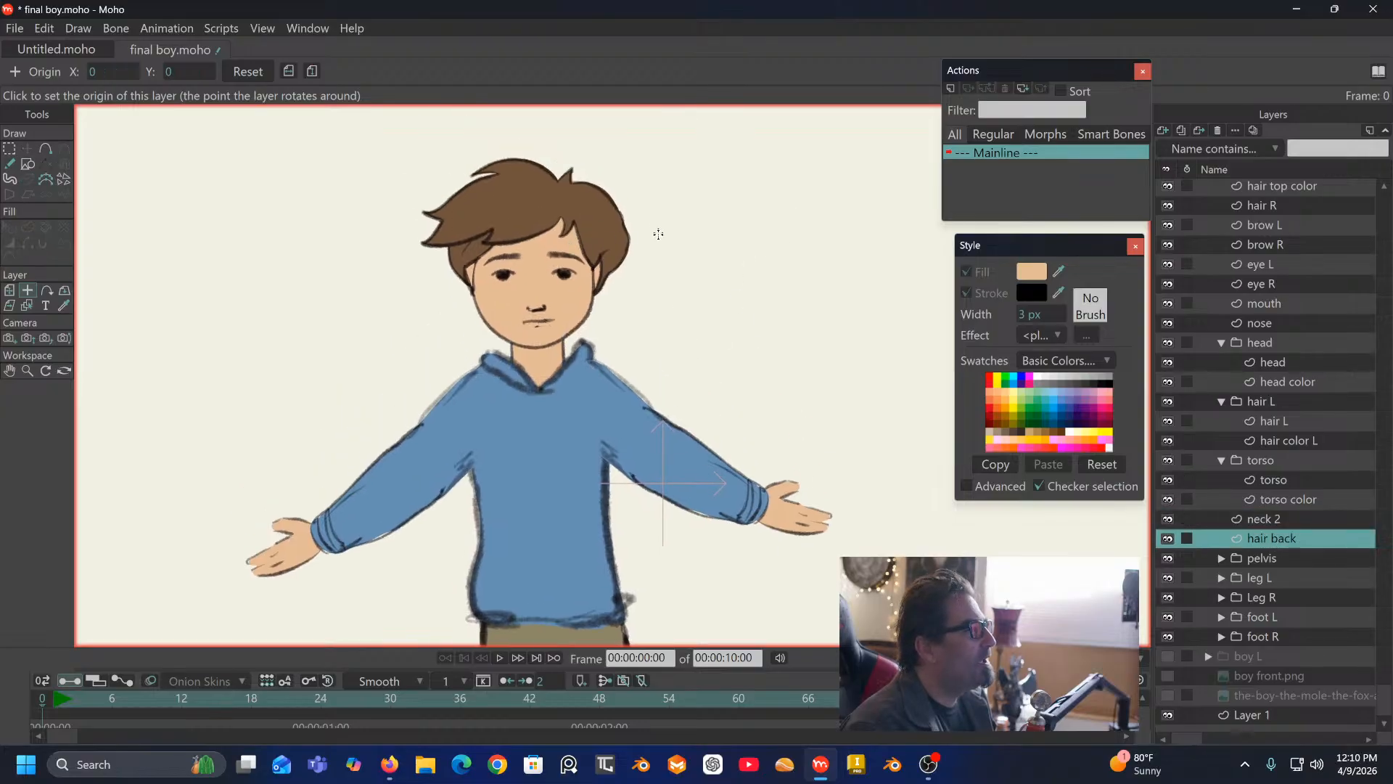
left_click(537, 279)
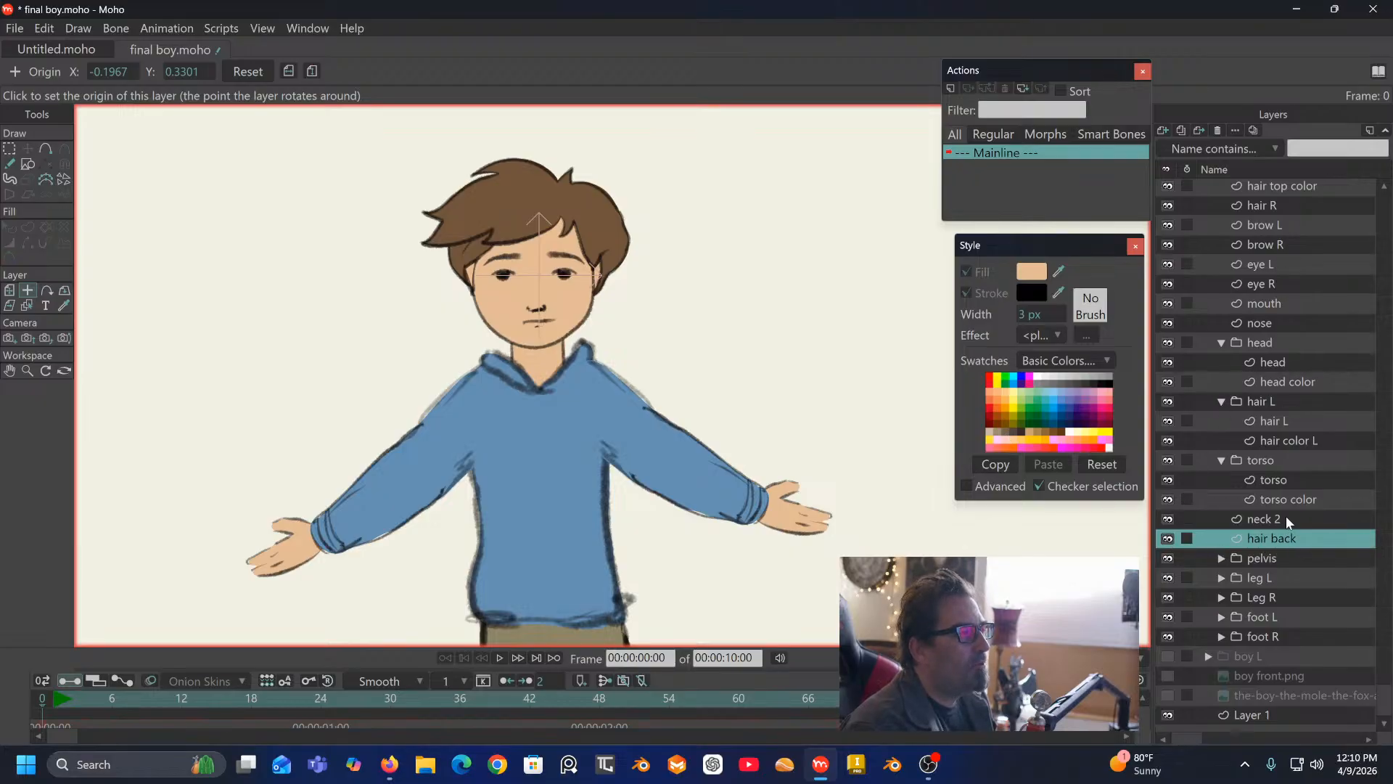
Step: Set the origins of the pelvis group and its pelvis and pelvis color layers just above the crotch, about X -0.16, Y -0.31
left_click(1271, 555)
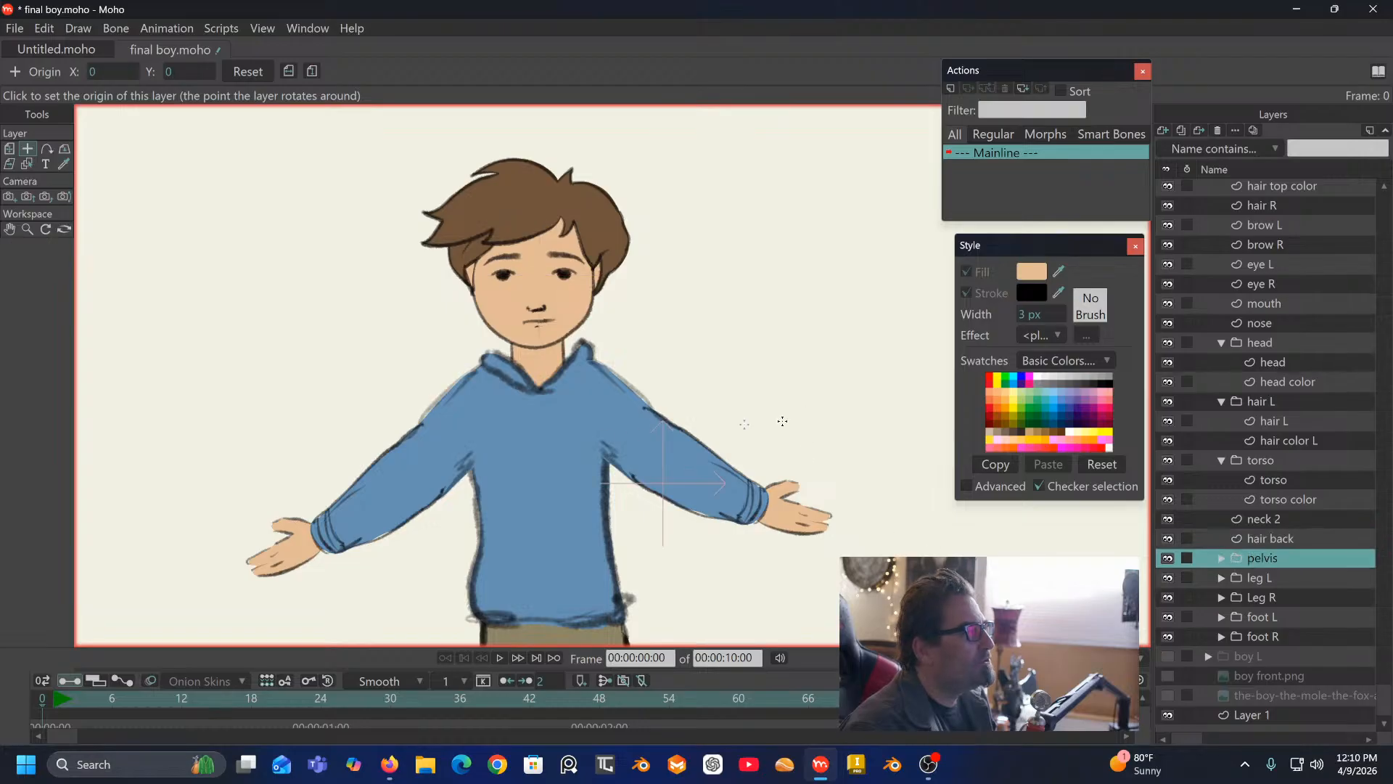
scroll(623, 417, "down", 5)
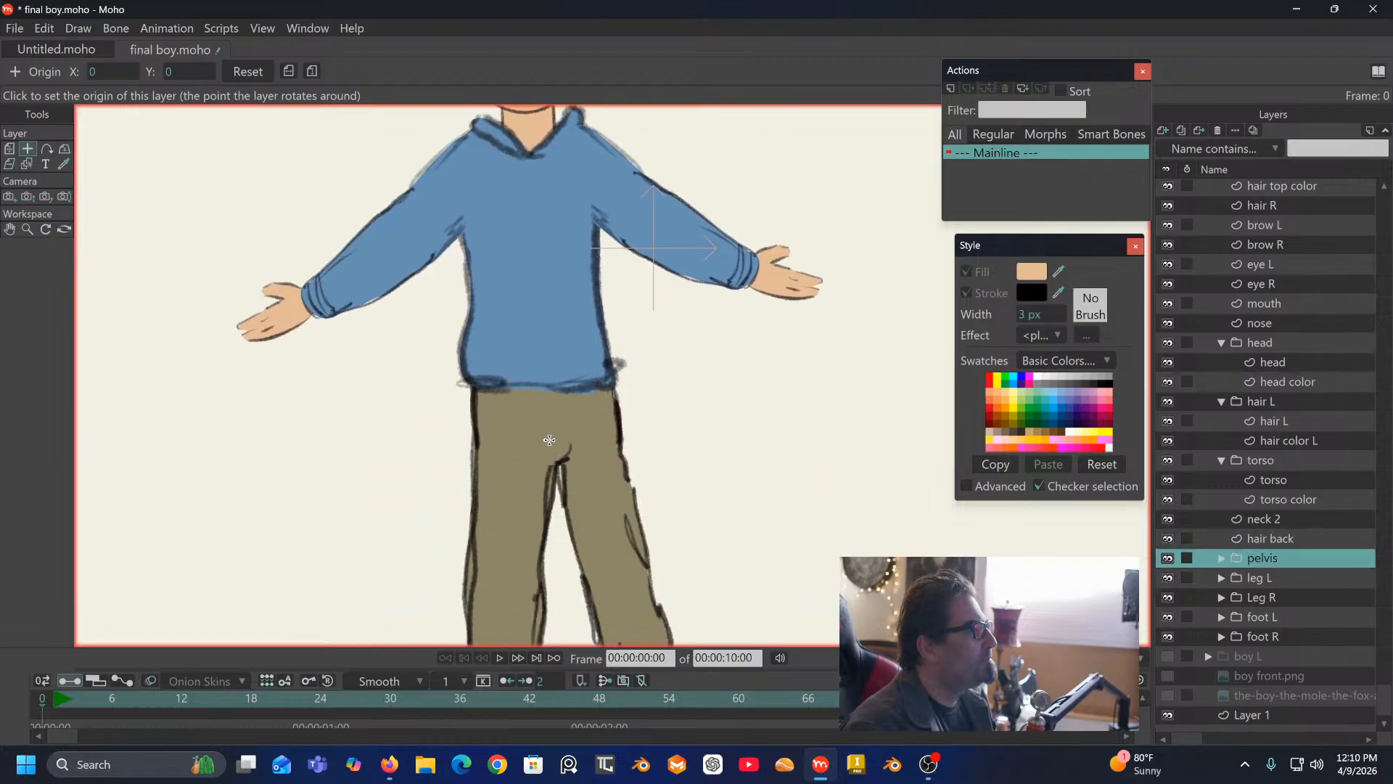
left_click(555, 442)
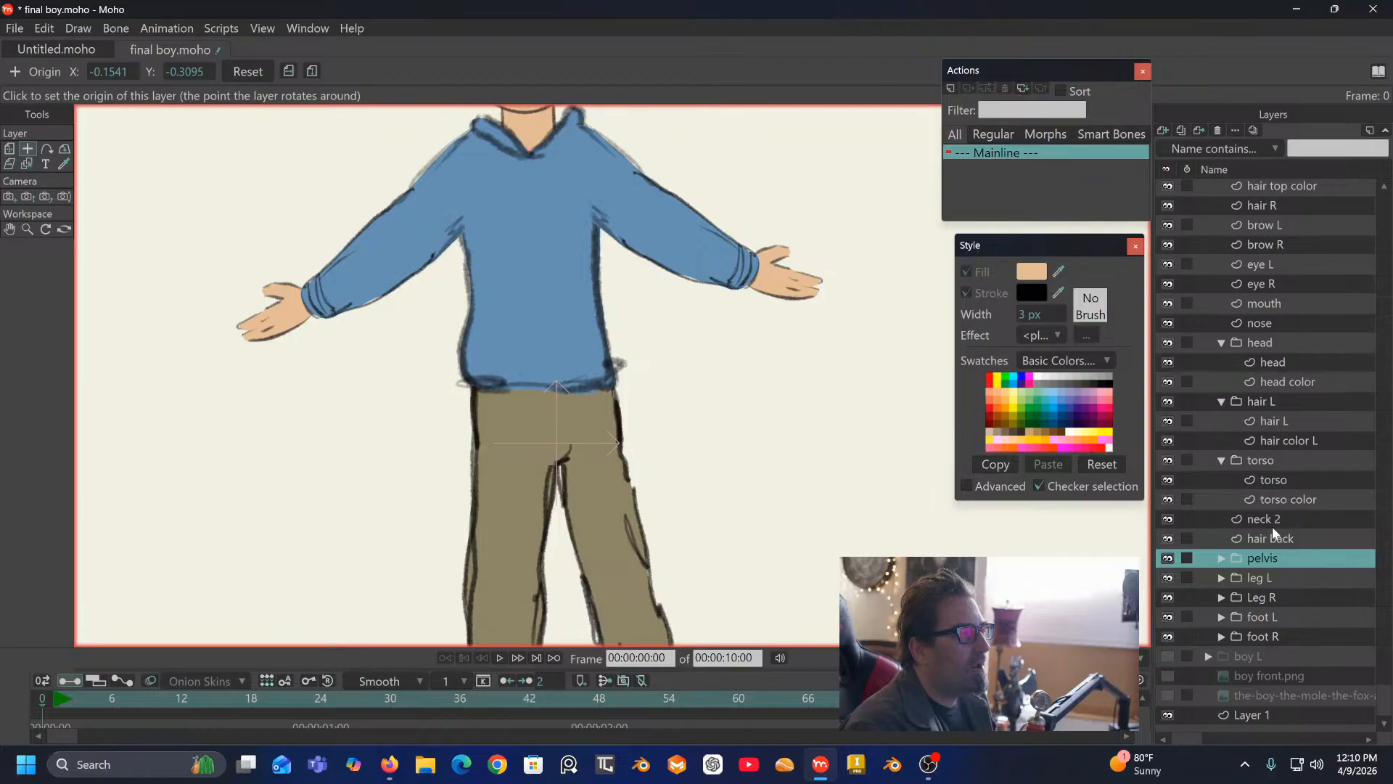
left_click(1221, 563)
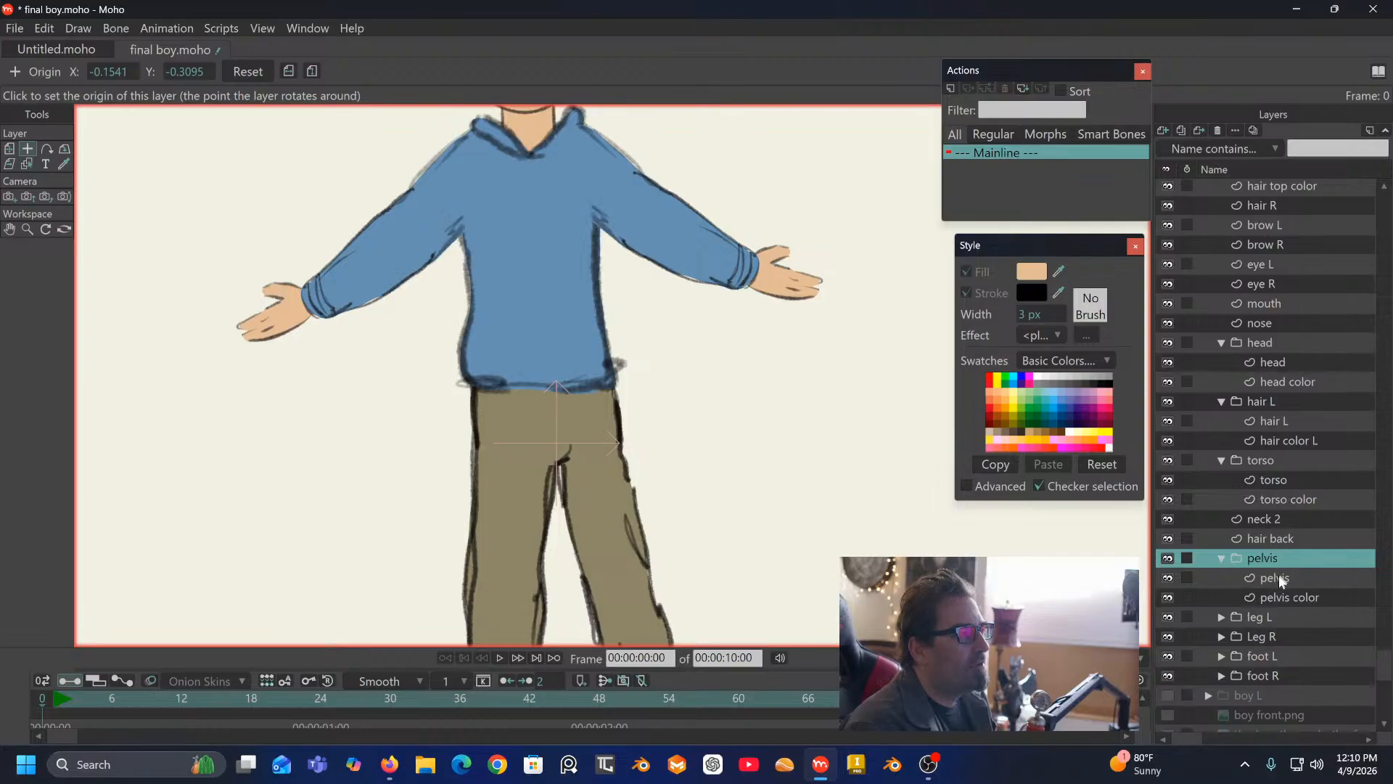
left_click(1277, 578)
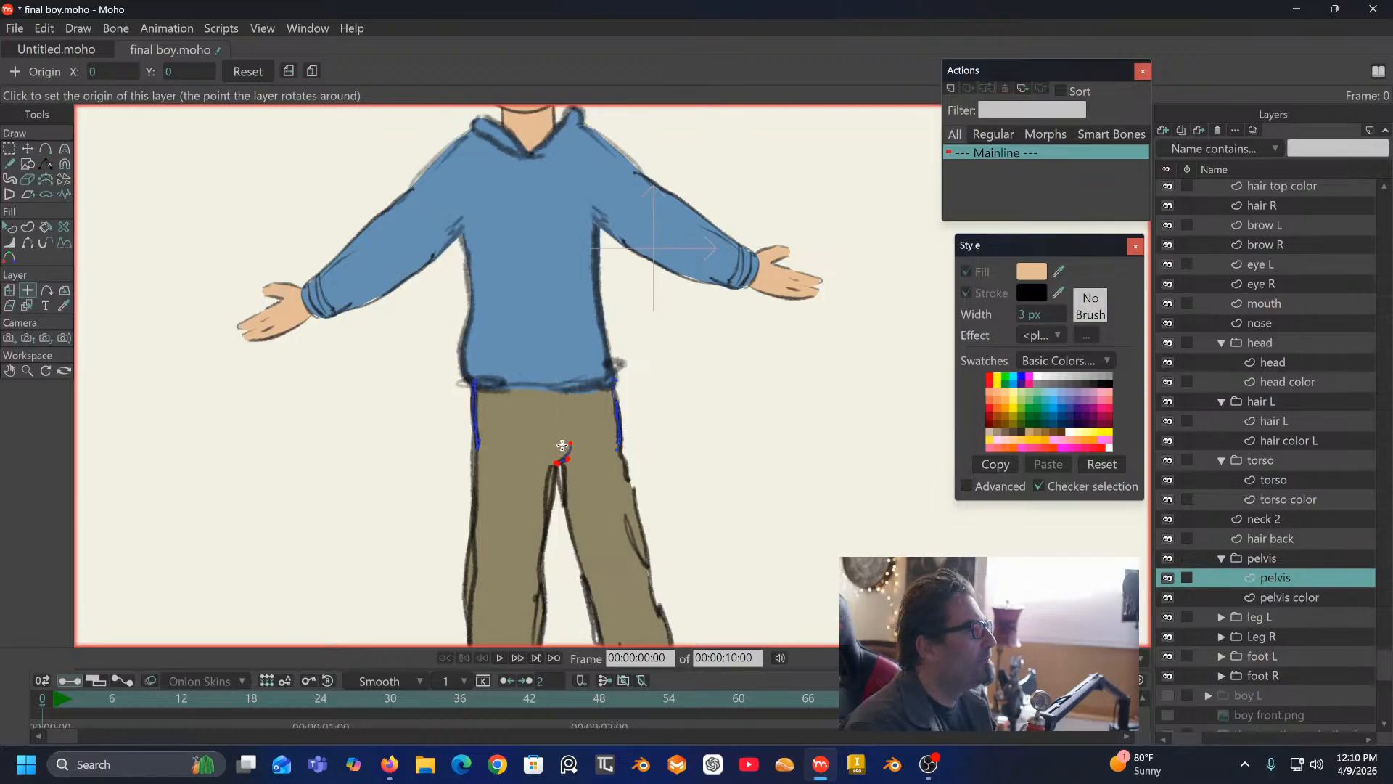
left_click(549, 444)
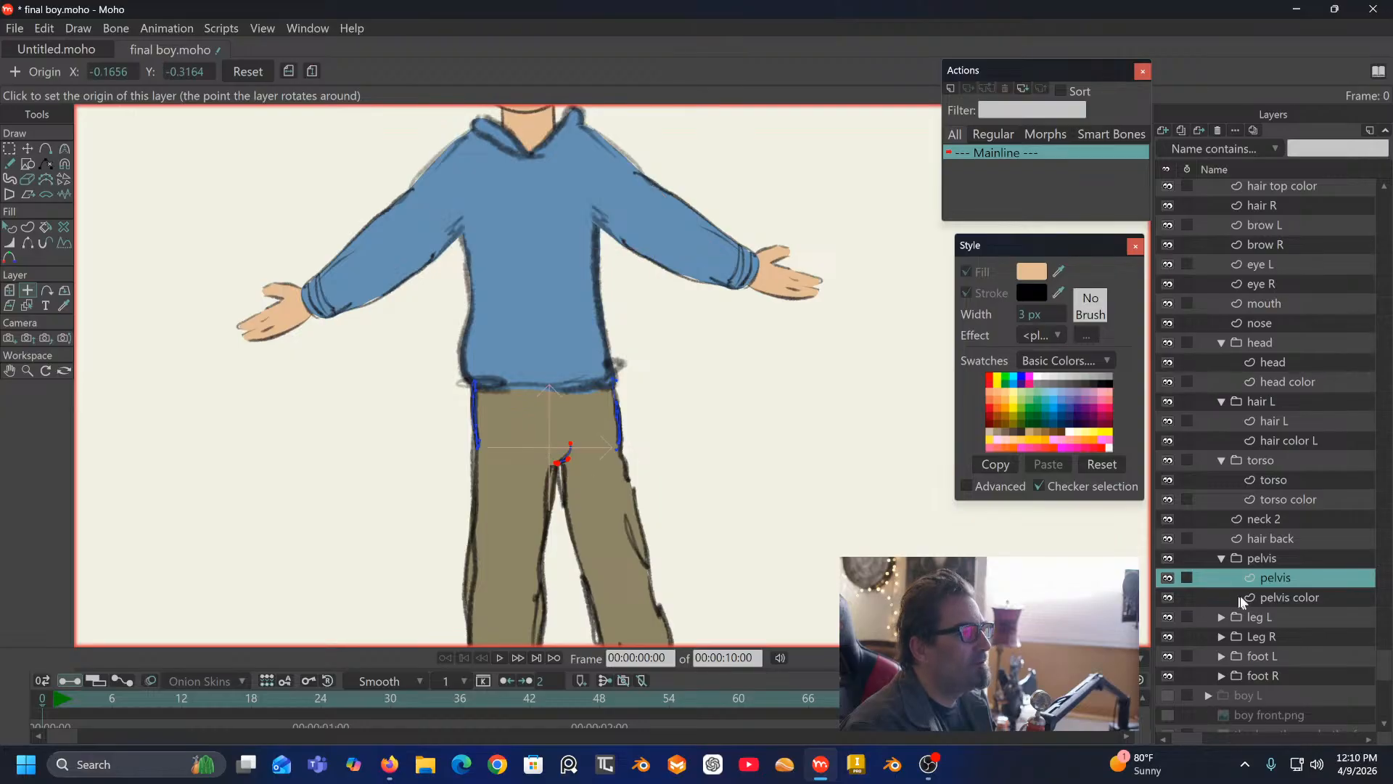
left_click(1268, 597)
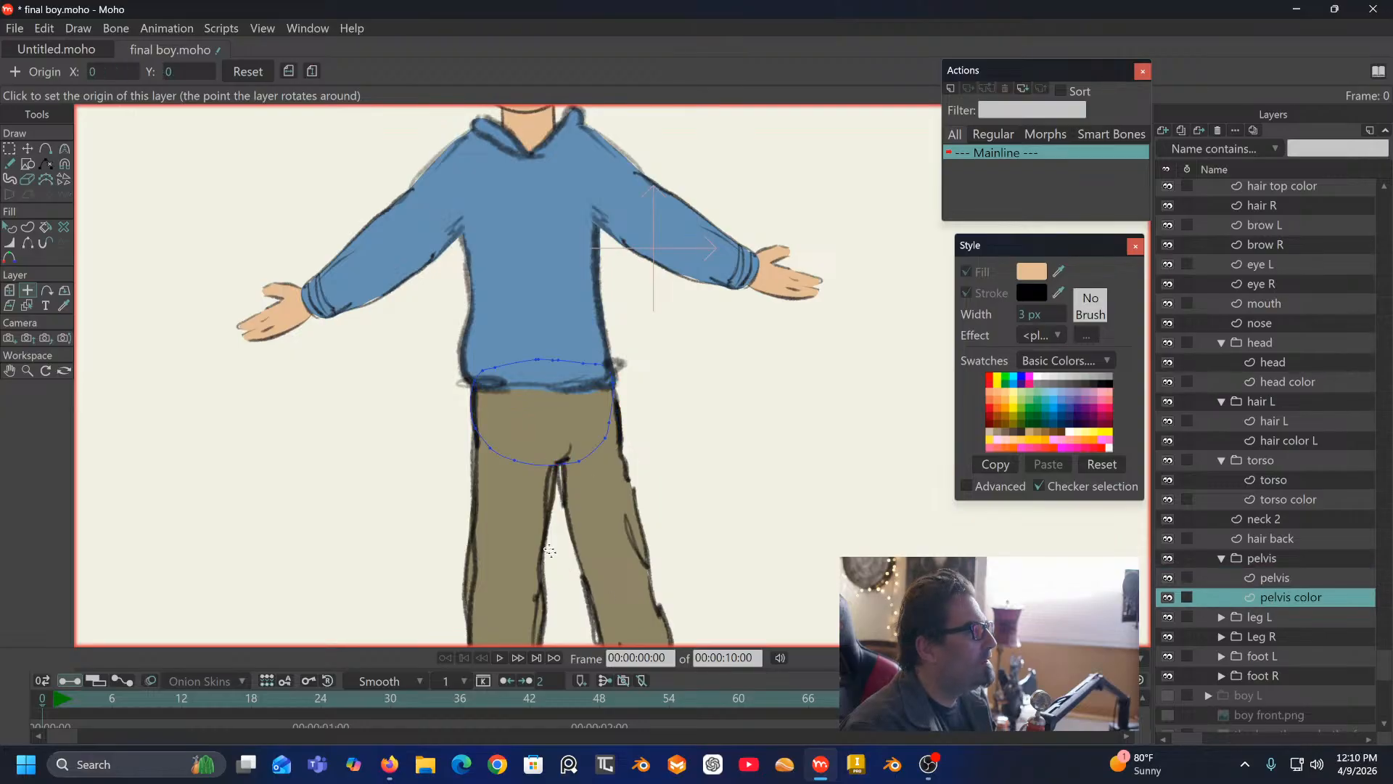
left_click(559, 445)
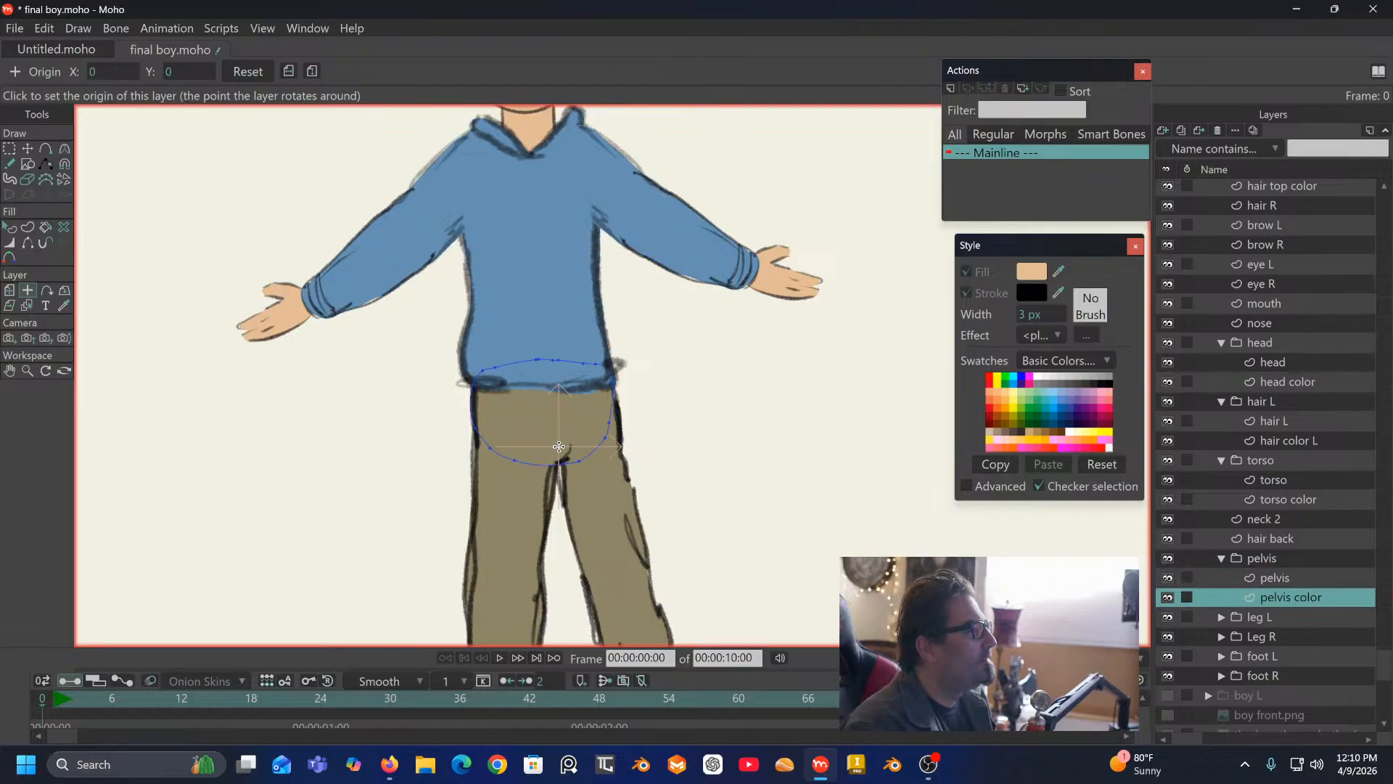
Step: Set the origins of the leg L group and its leg L and leg color L layers at the hip joint, about X -0.09, Y -0.29
left_click(1221, 616)
scroll(1312, 555, "down", 3)
left_click(1270, 560)
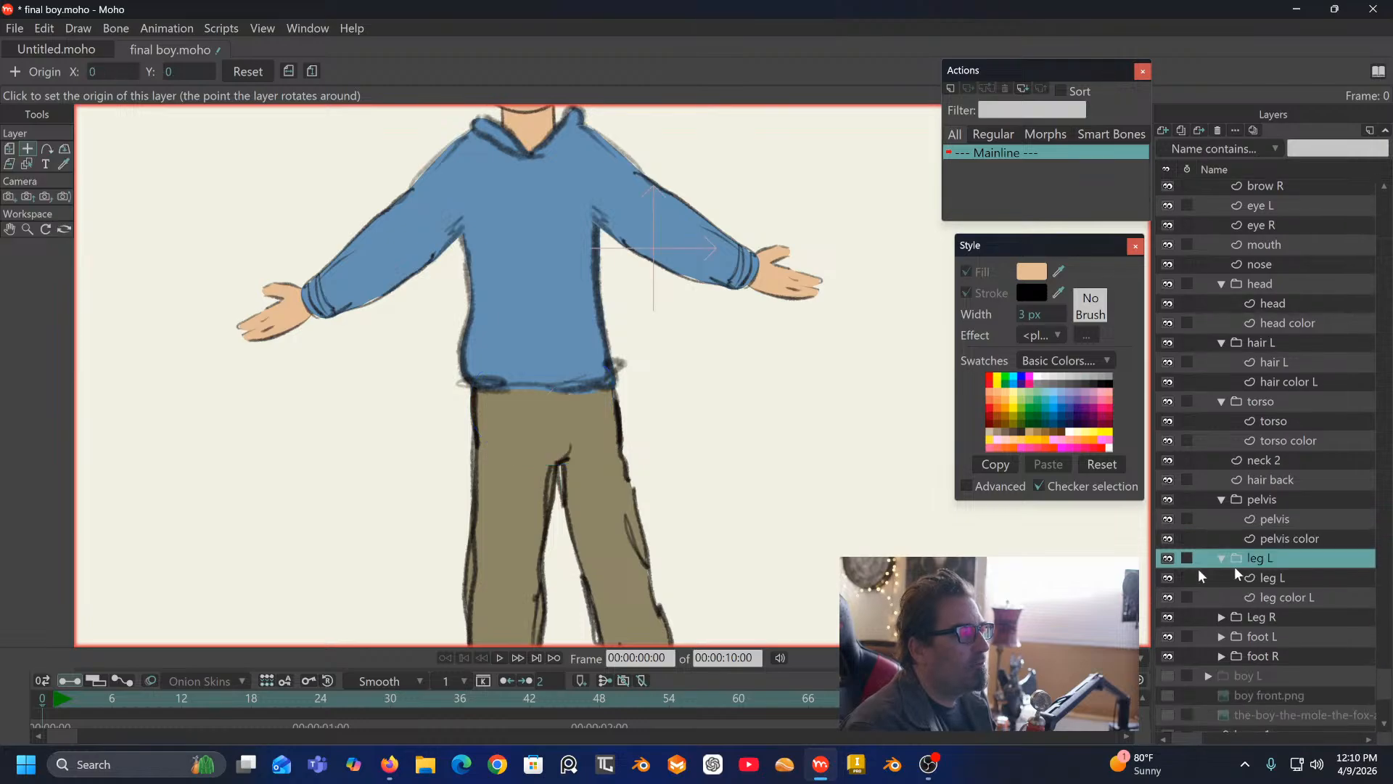
scroll(790, 488, "down", 2)
left_click_drag(646, 476, 579, 376)
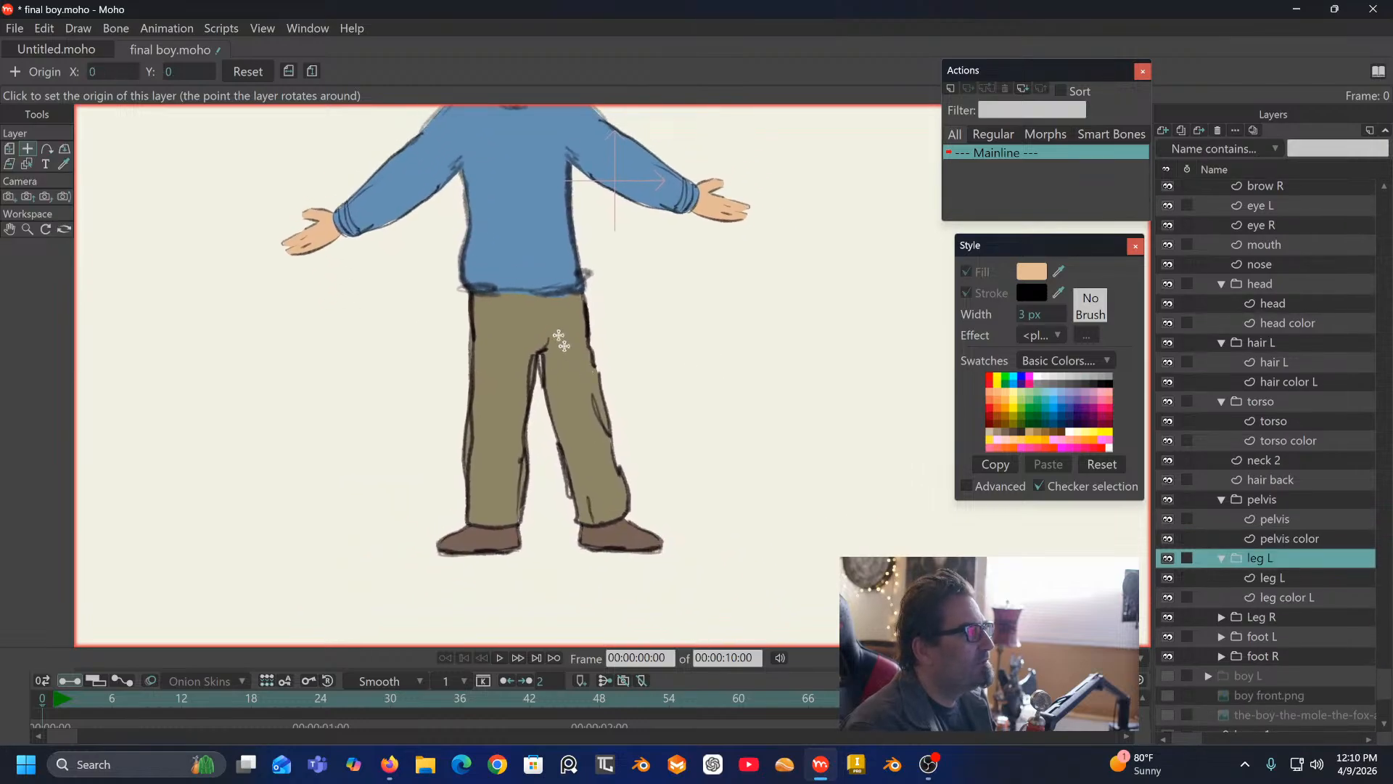
left_click(568, 332)
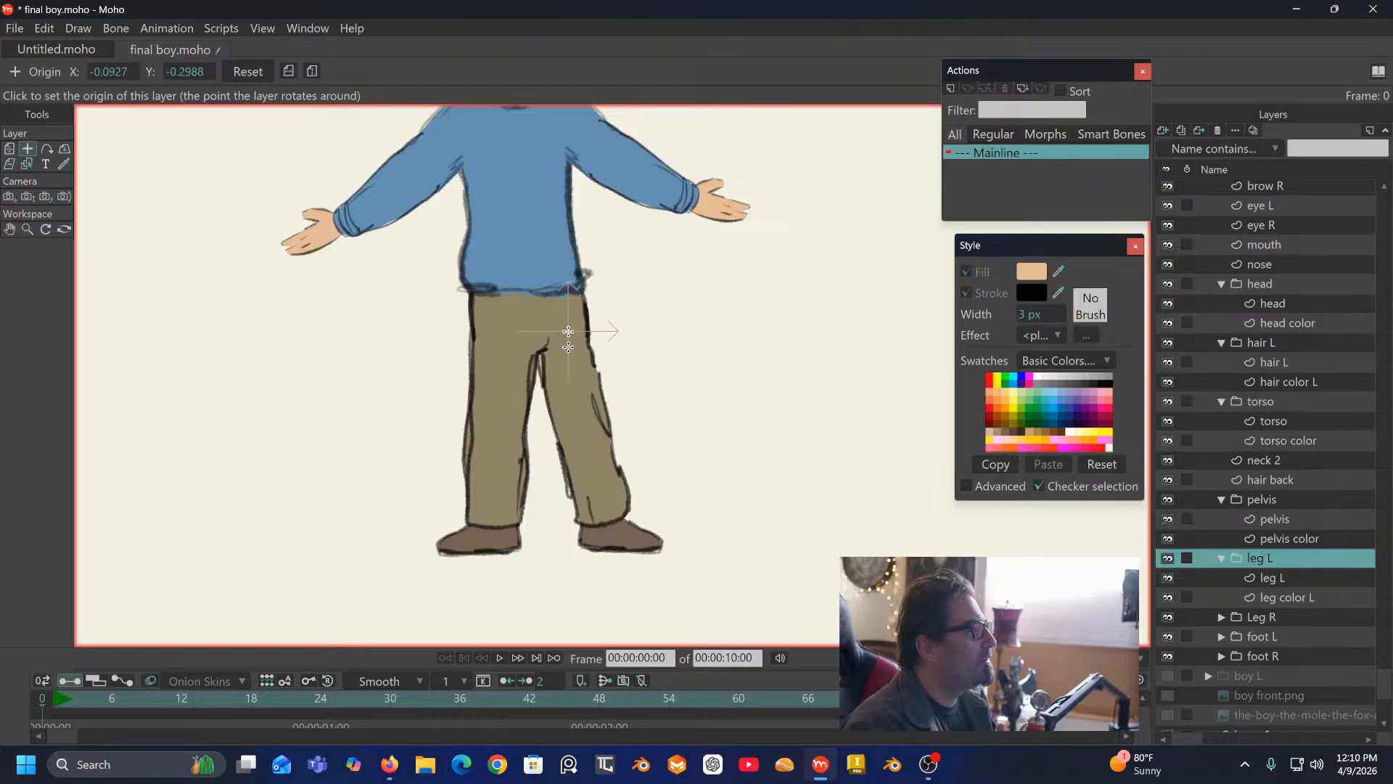
left_click(1294, 575)
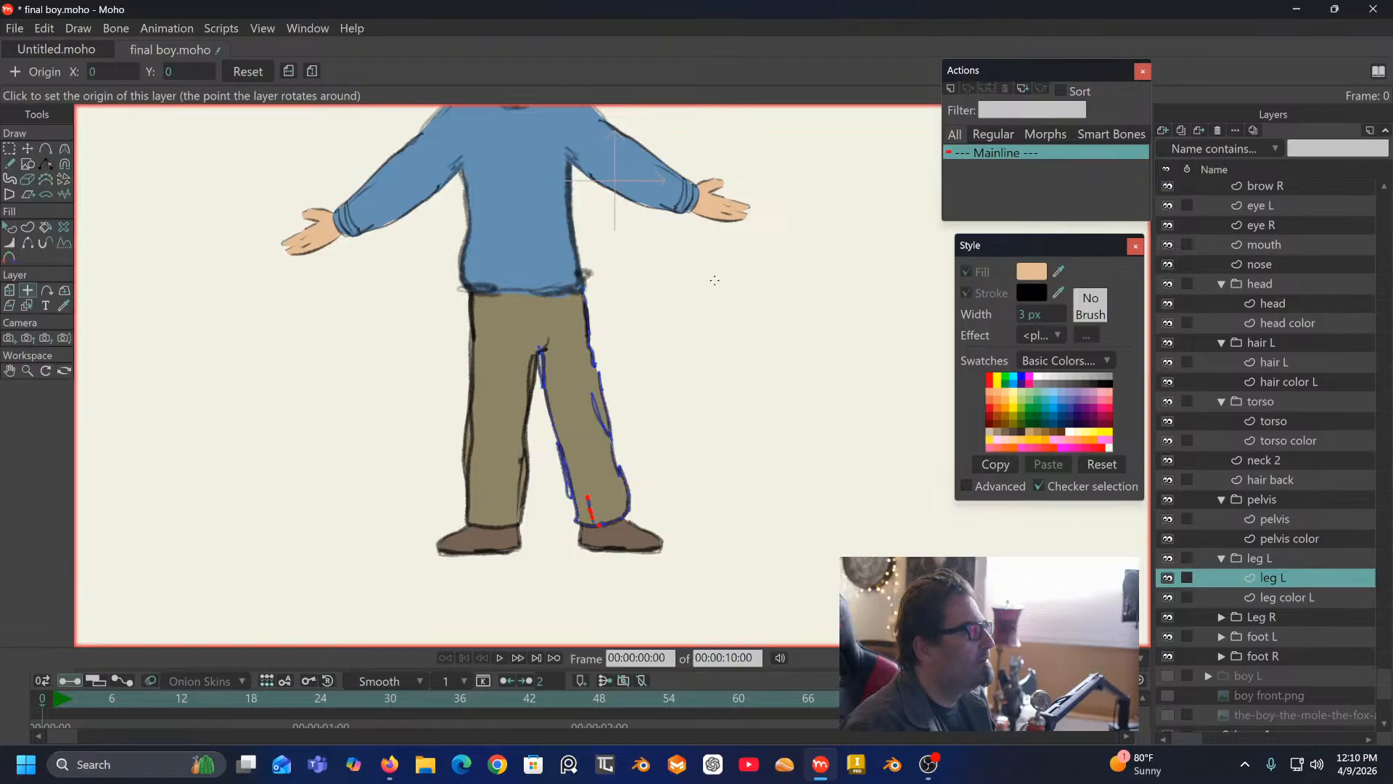
left_click(571, 324)
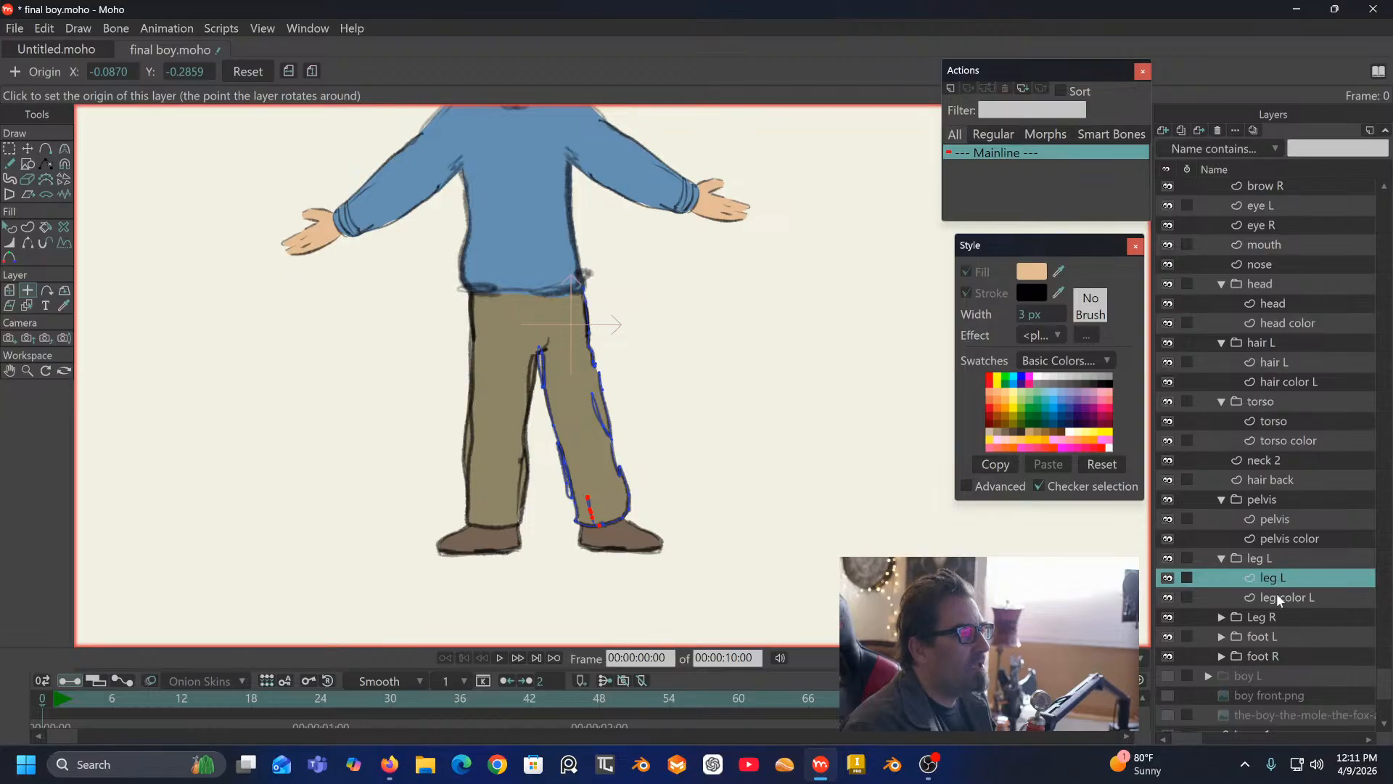
left_click(1277, 595)
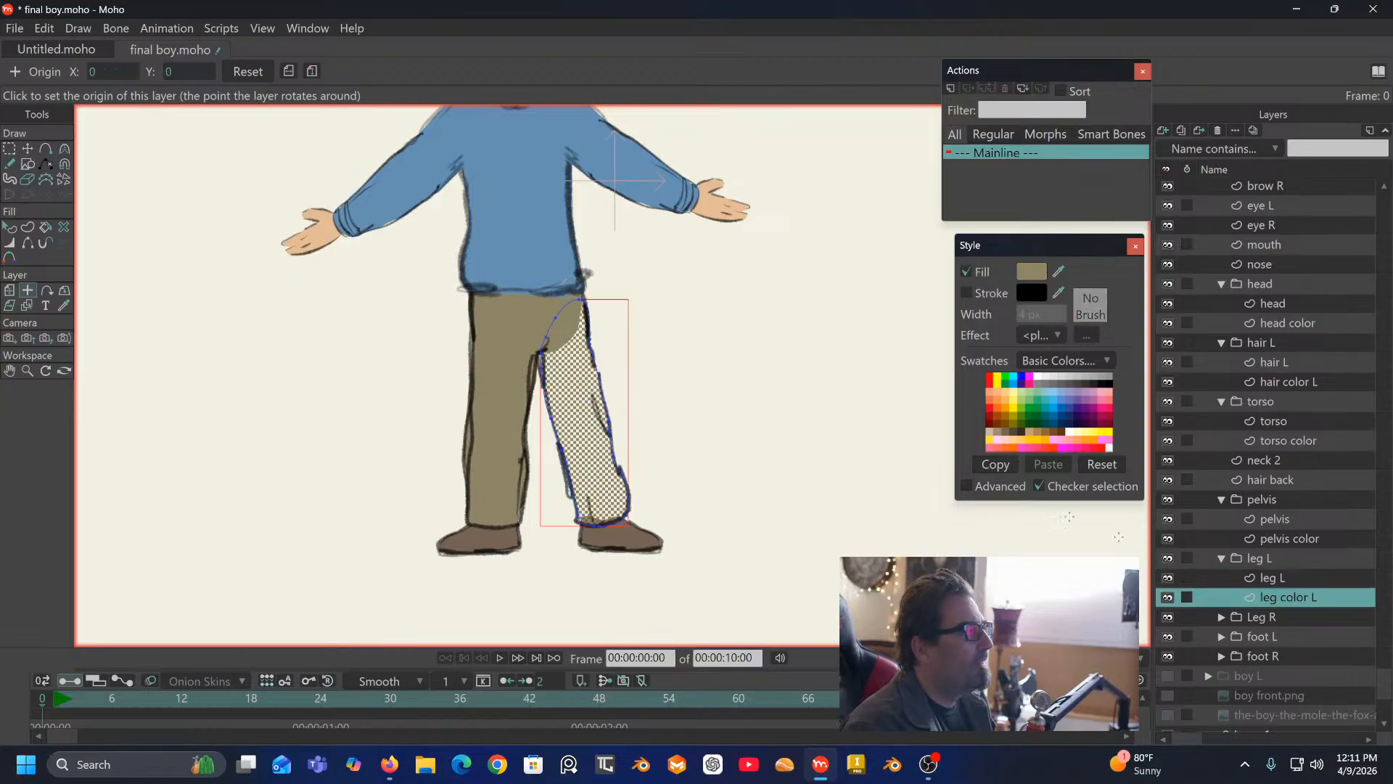
left_click(563, 331)
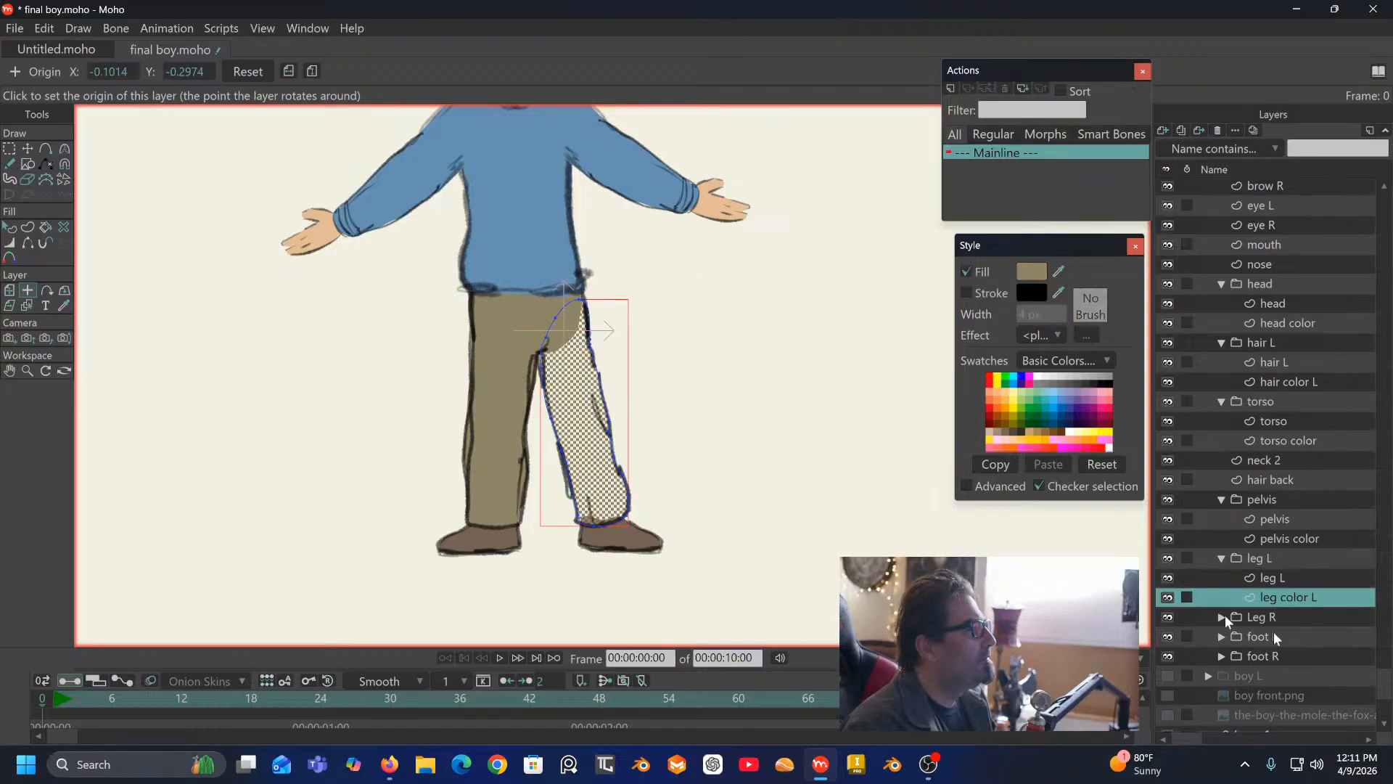
Step: Set the origins of the Leg R group and its leg R and leg color R layers at the hip joint, about X -0.24, Y -0.31
left_click(1221, 616)
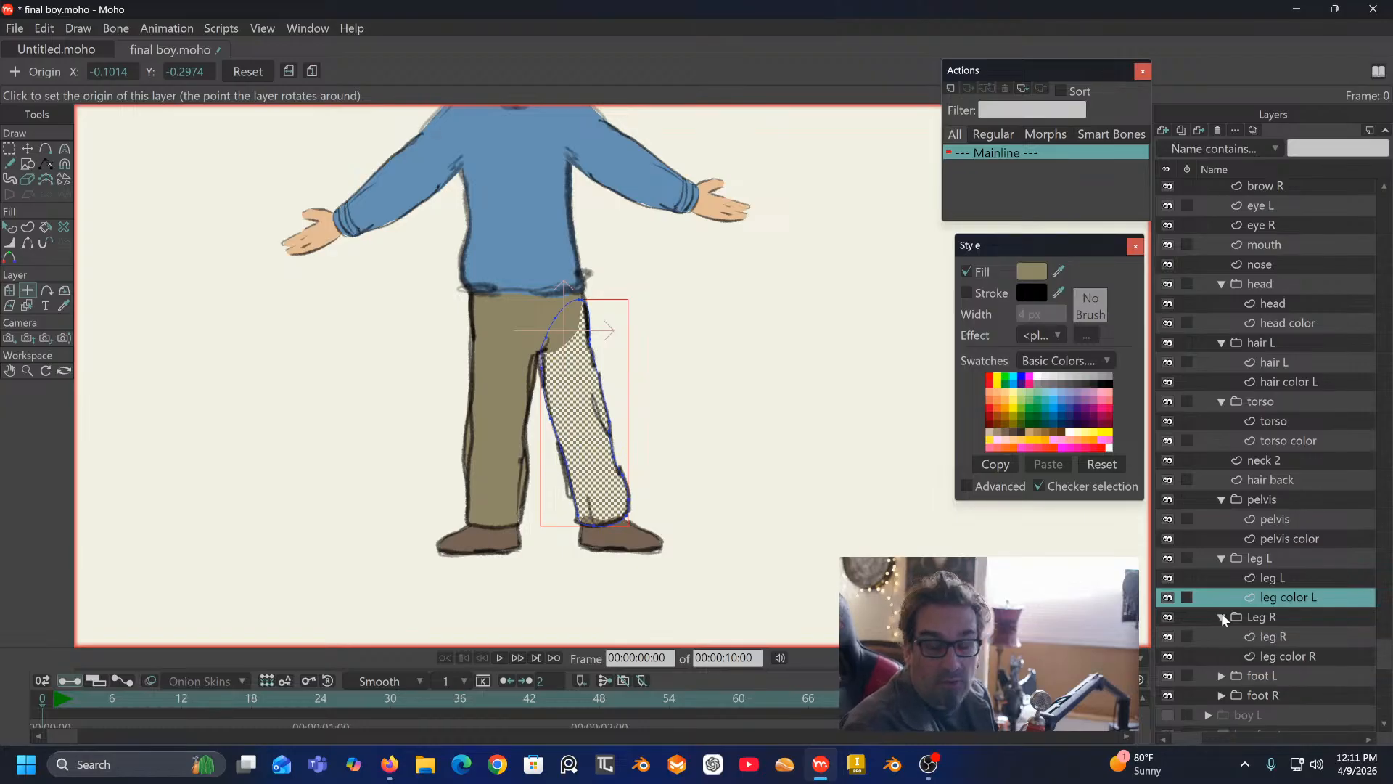
scroll(1260, 633, "down", 1)
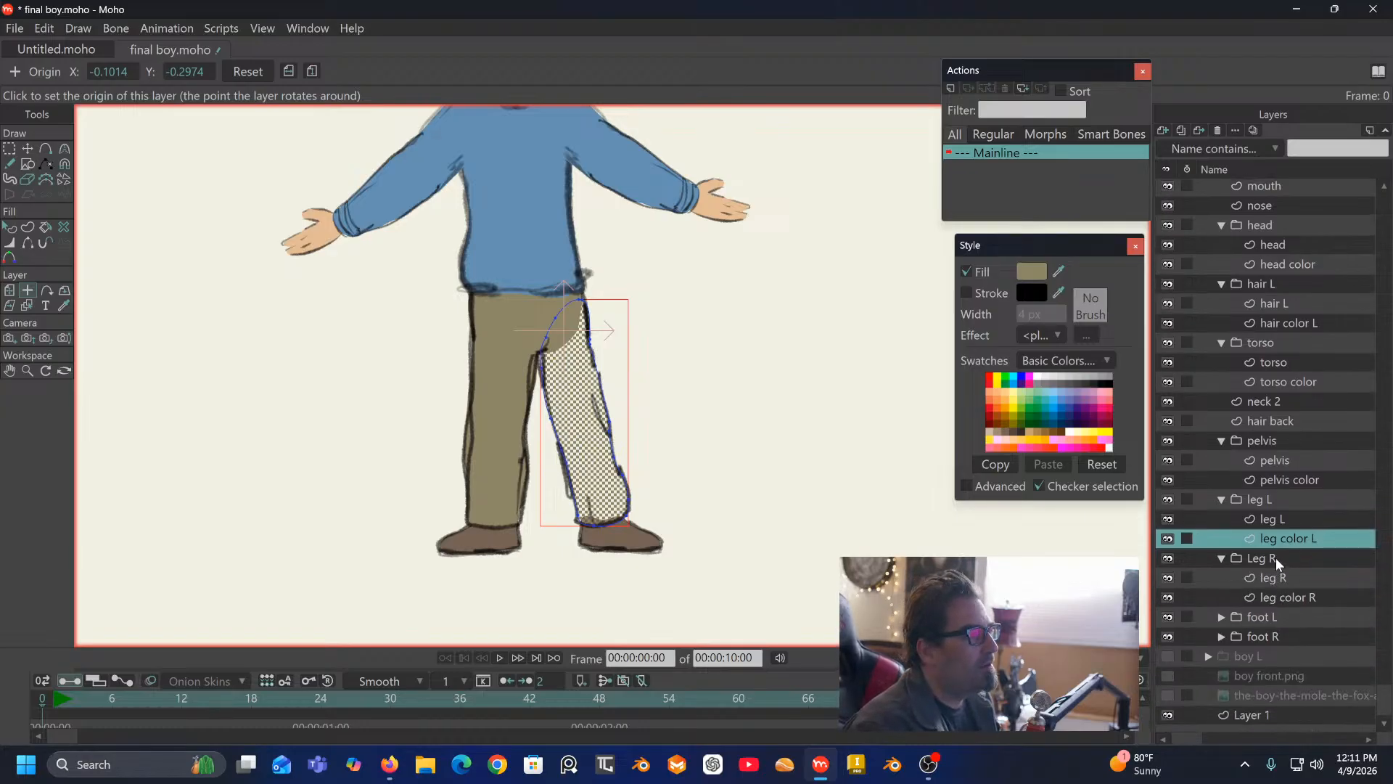
left_click(1275, 557)
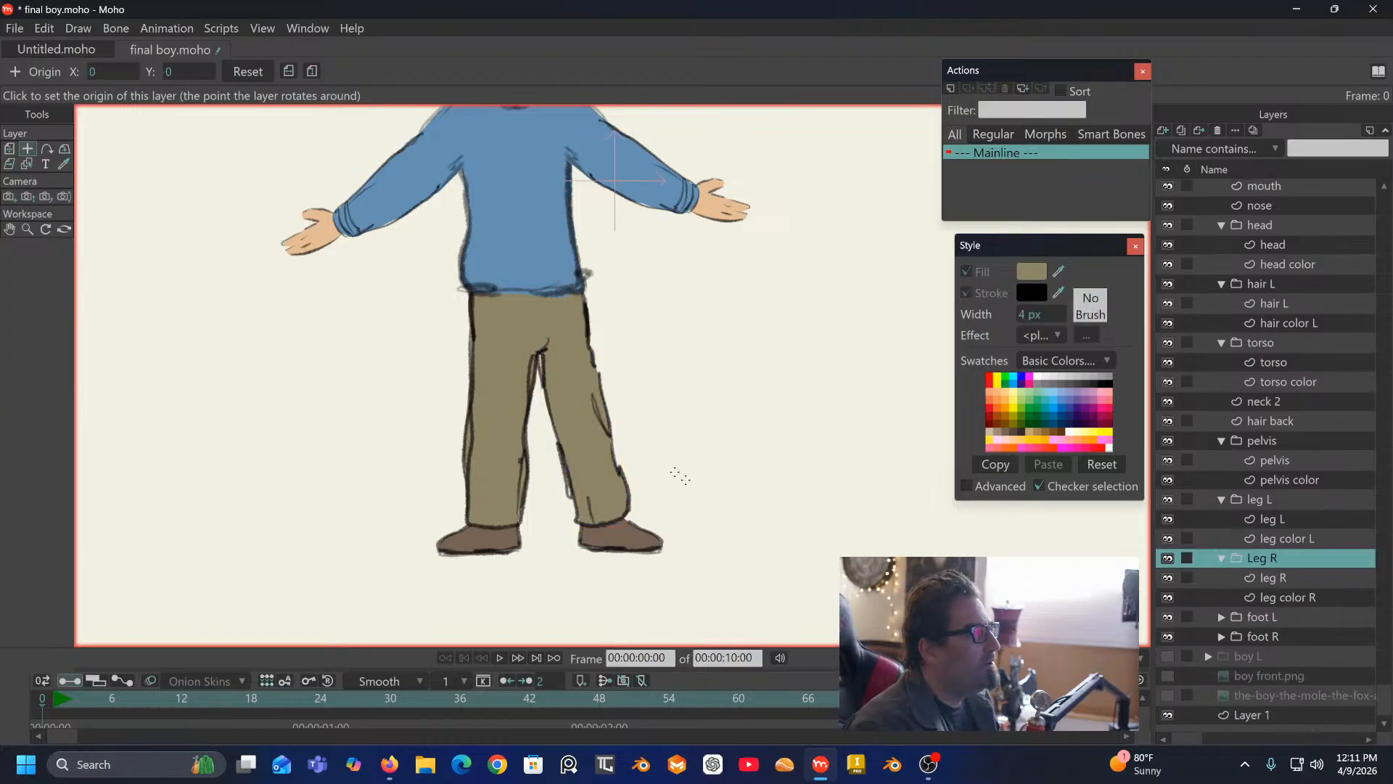
left_click(500, 333)
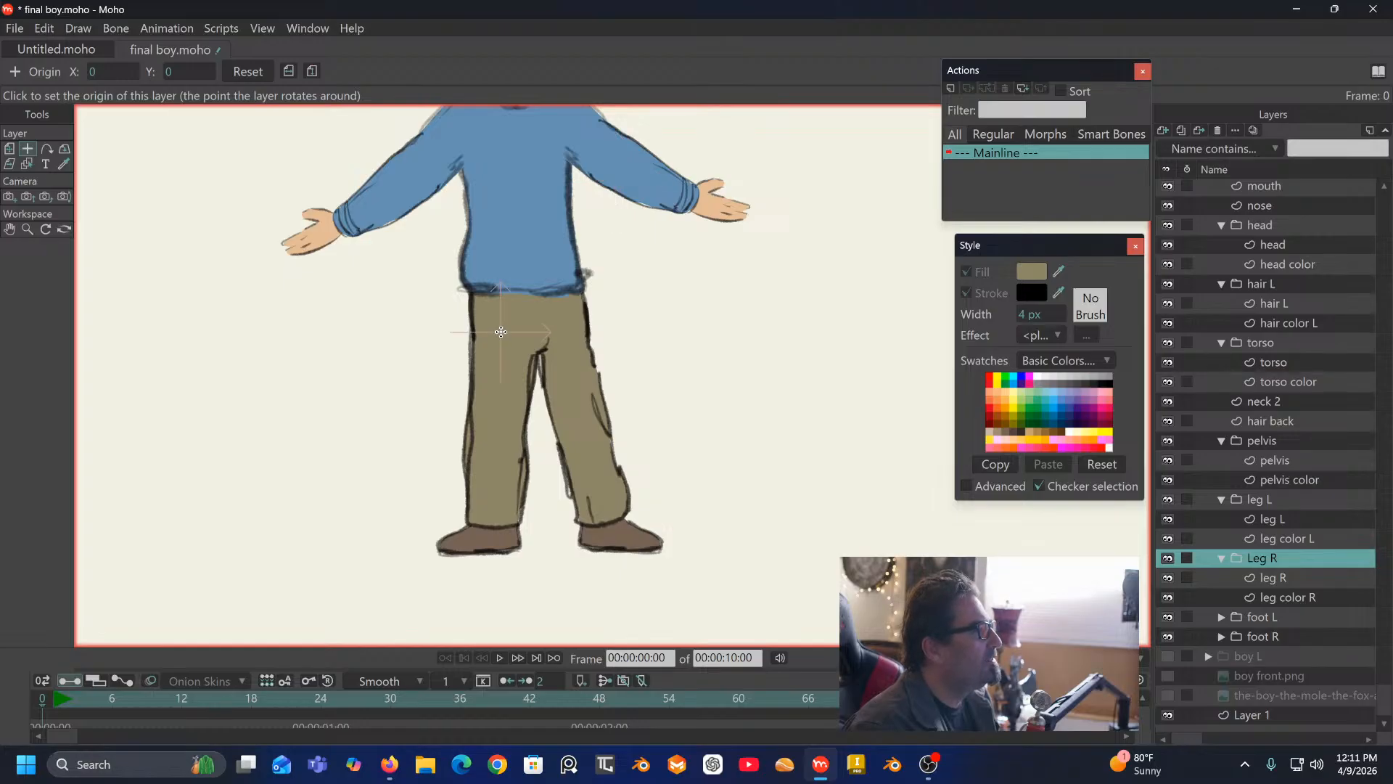
left_click(1276, 578)
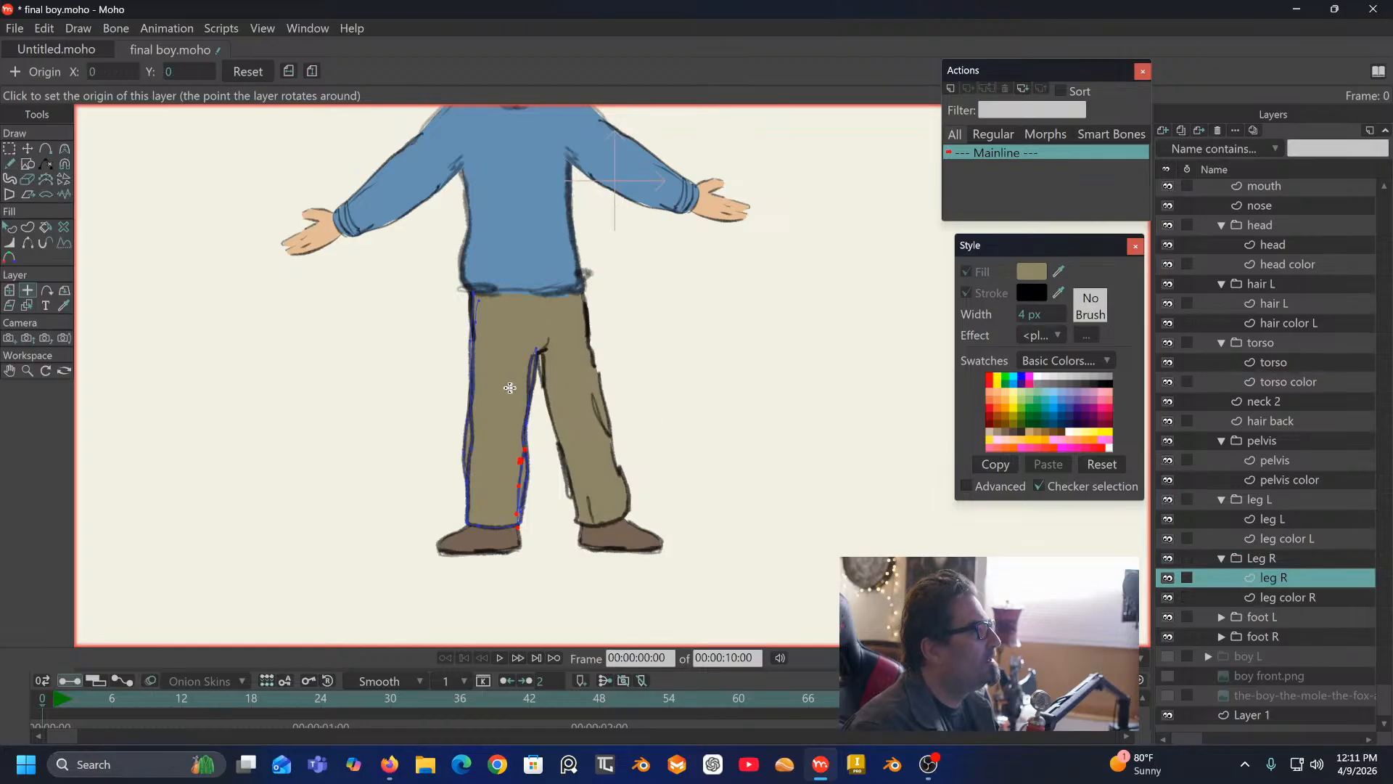
left_click(502, 328)
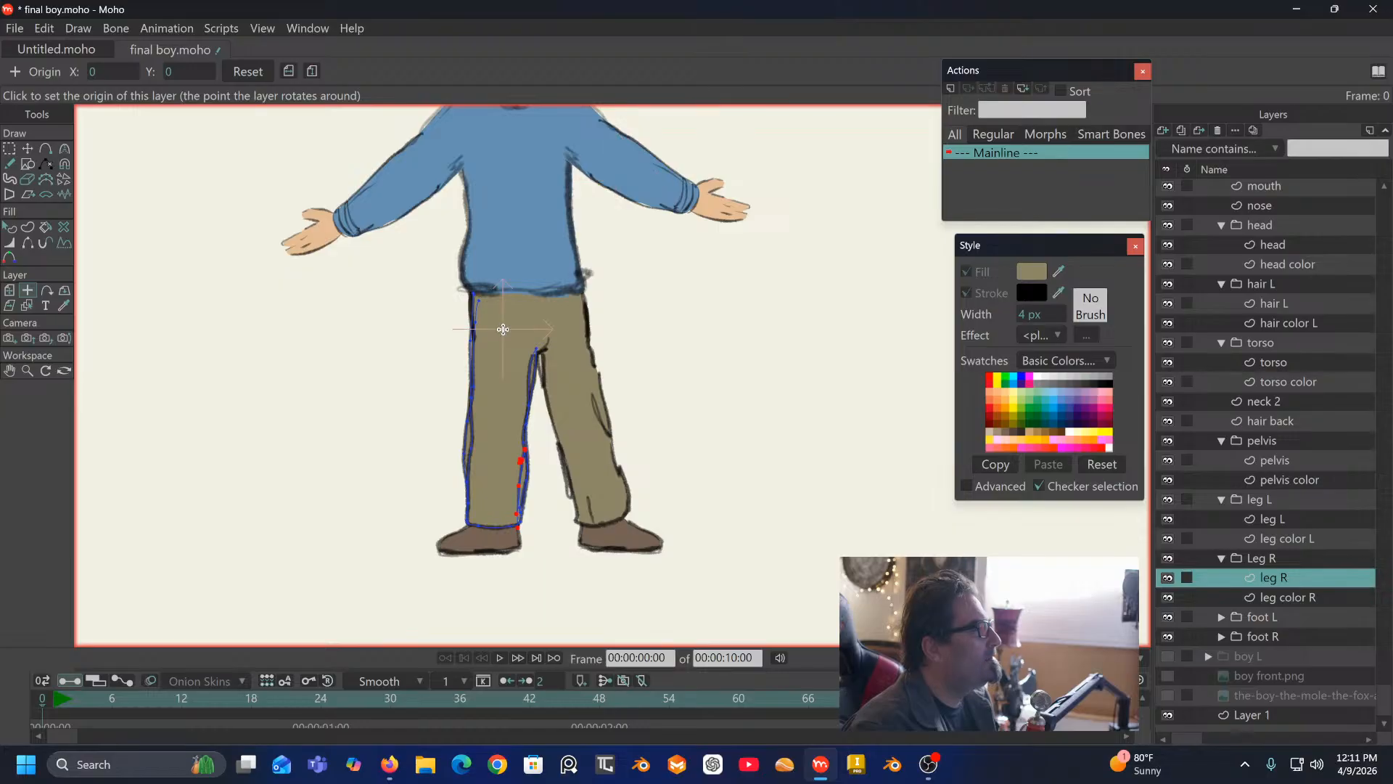
left_click(1286, 597)
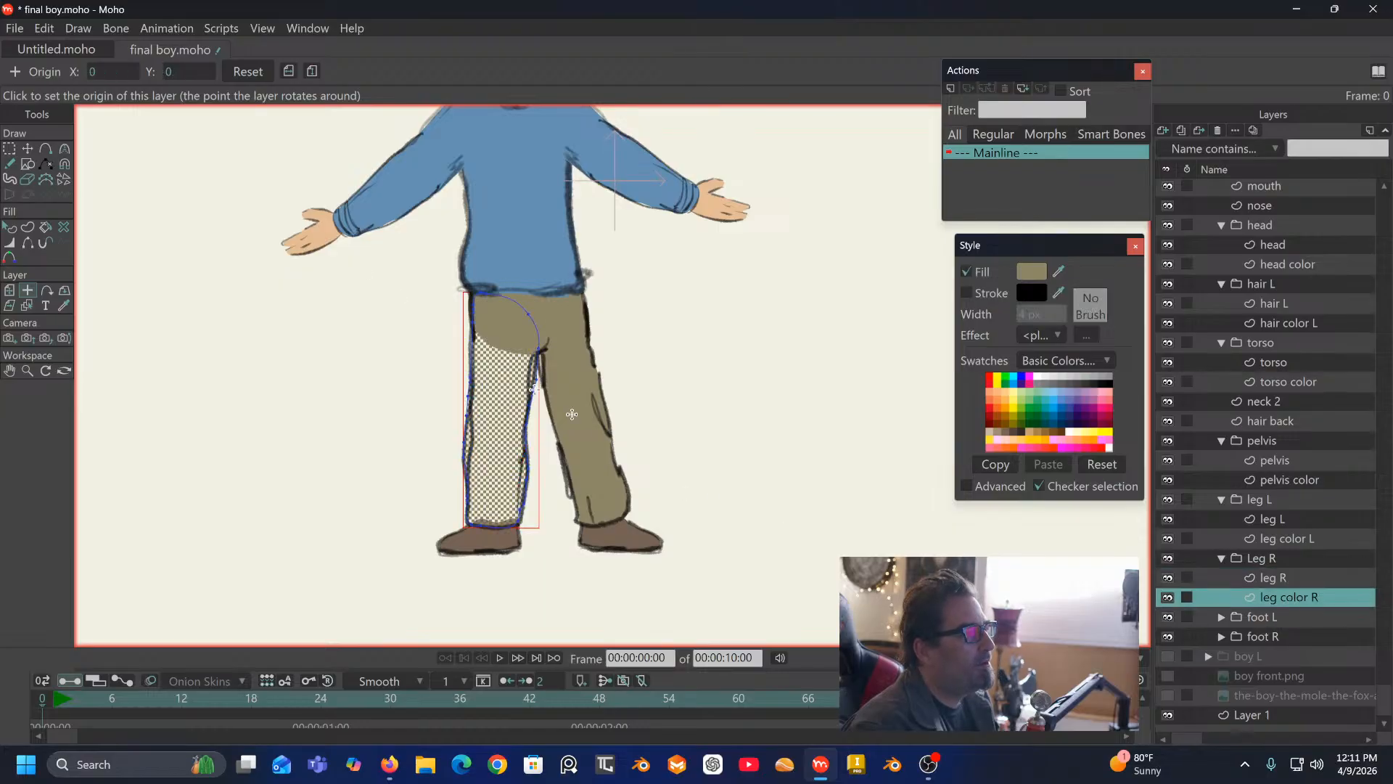
left_click(495, 336)
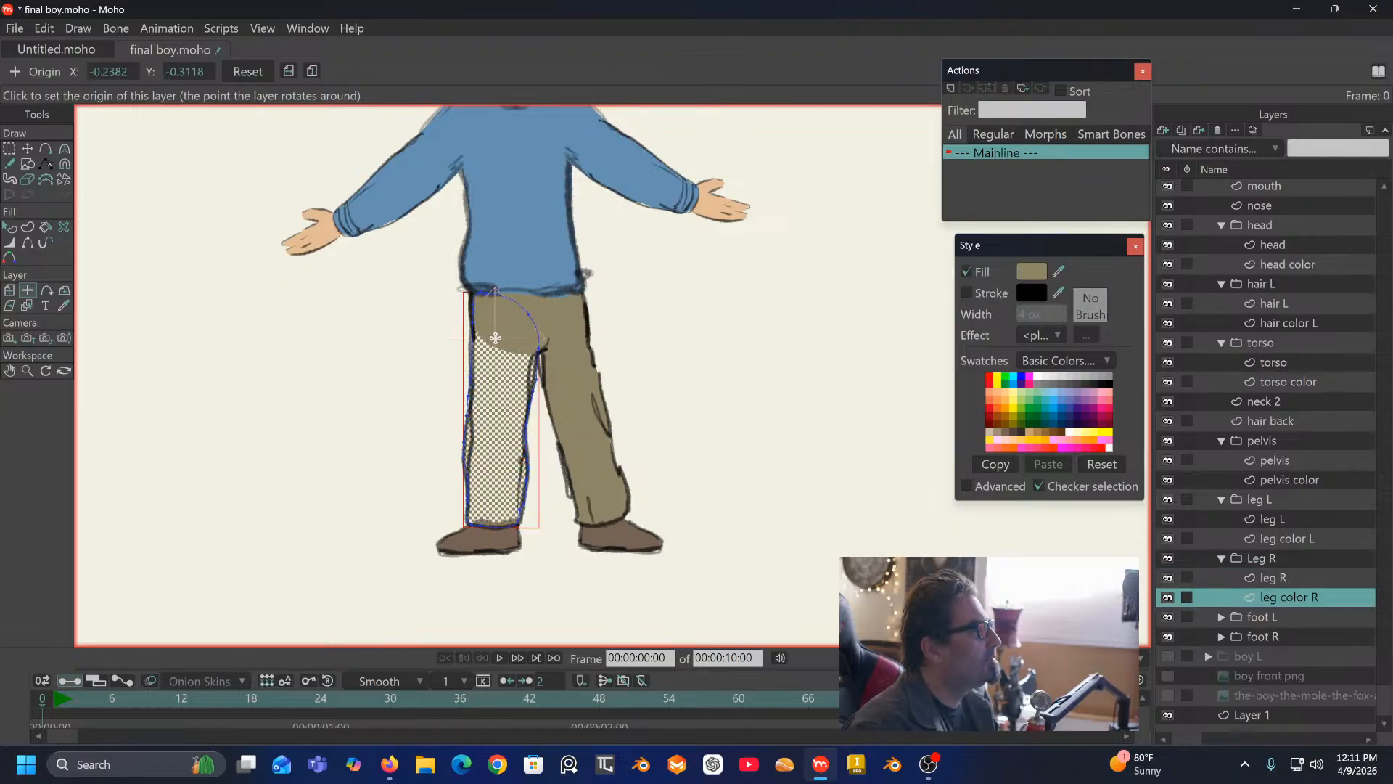
Step: Set the origins of the foot R and foot color R layers inside the foot L group at the ankle
left_click(1257, 616)
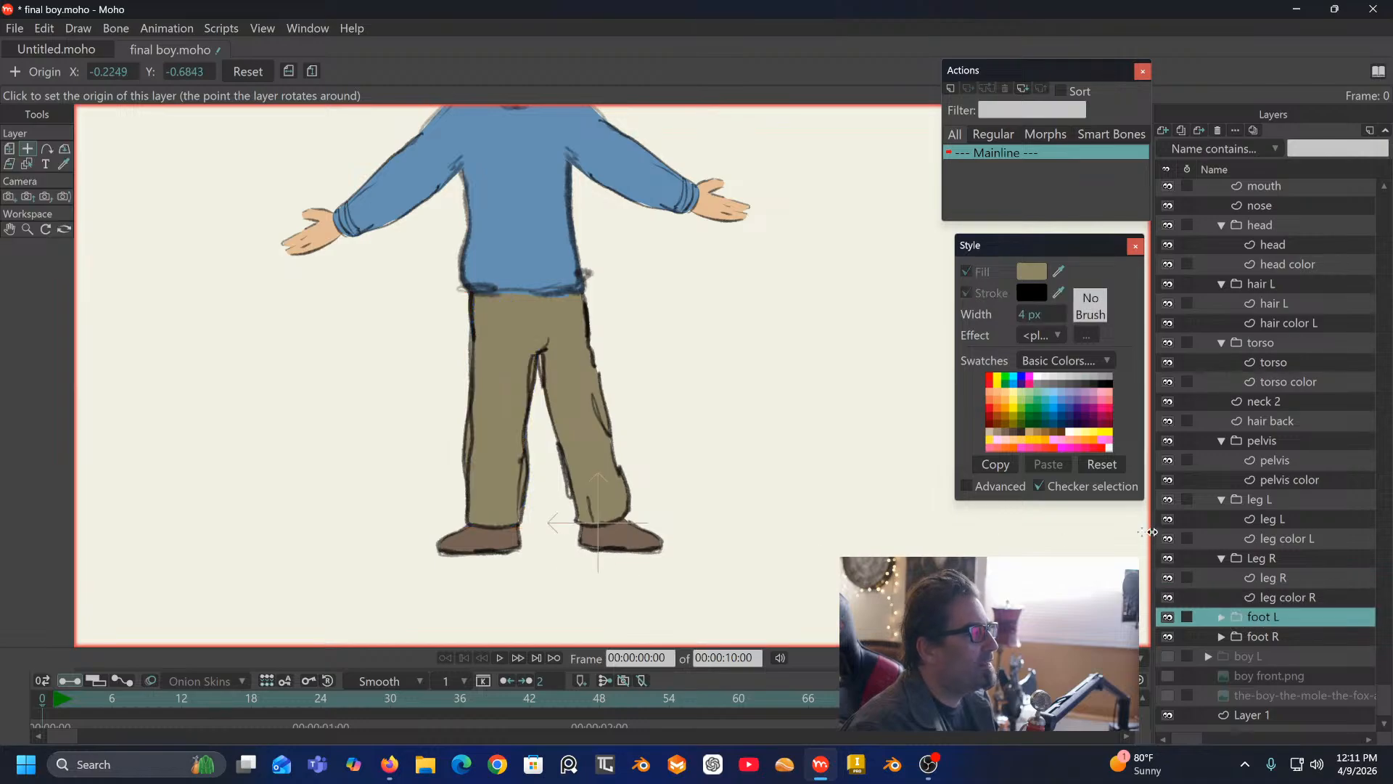
left_click(1222, 616)
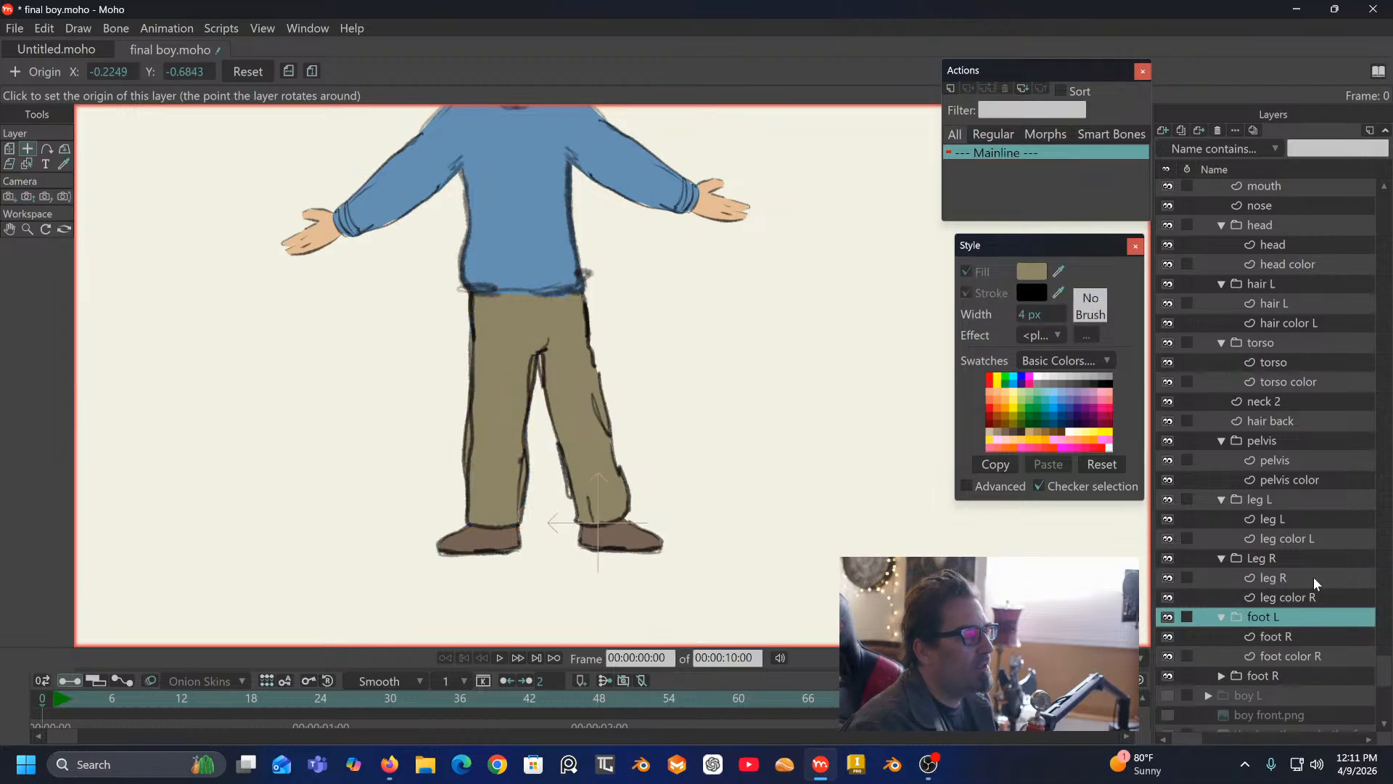
left_click(1284, 598)
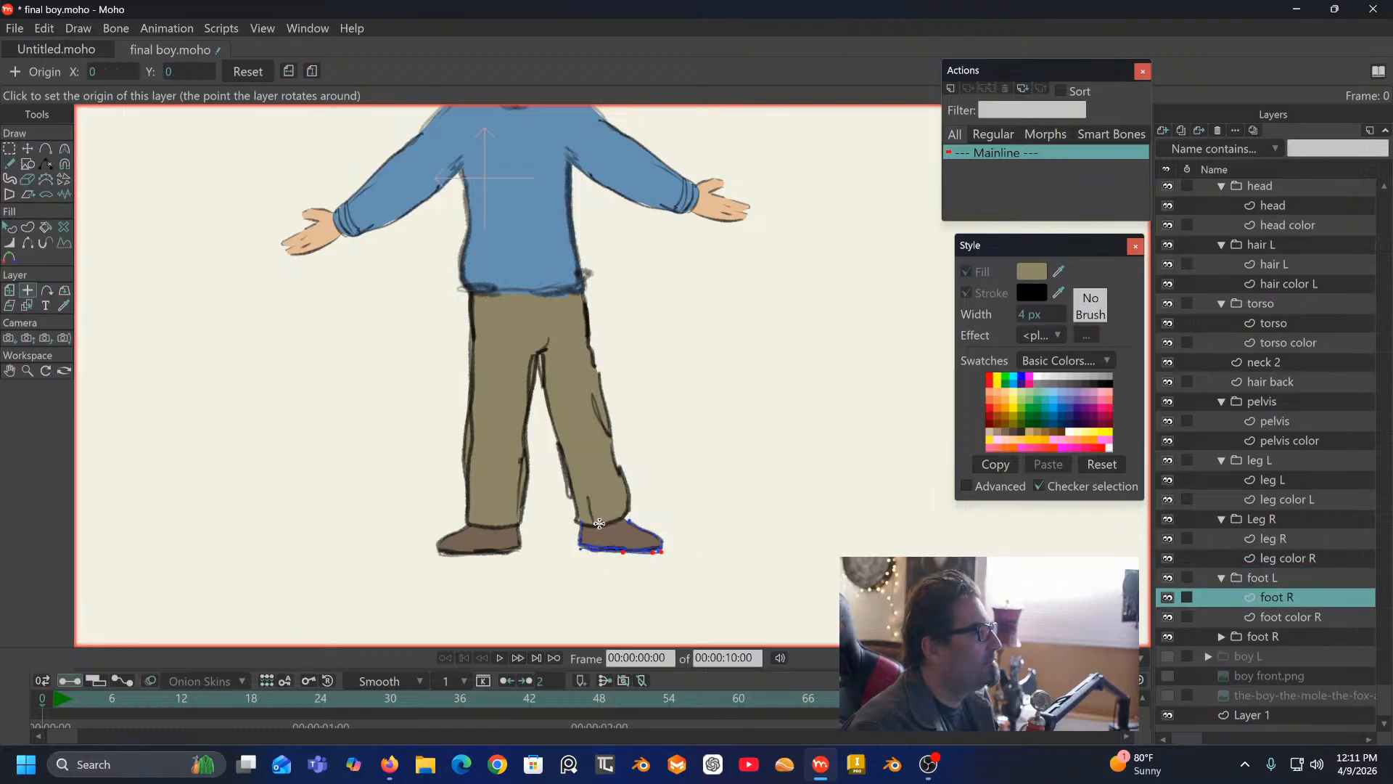
left_click(1279, 615)
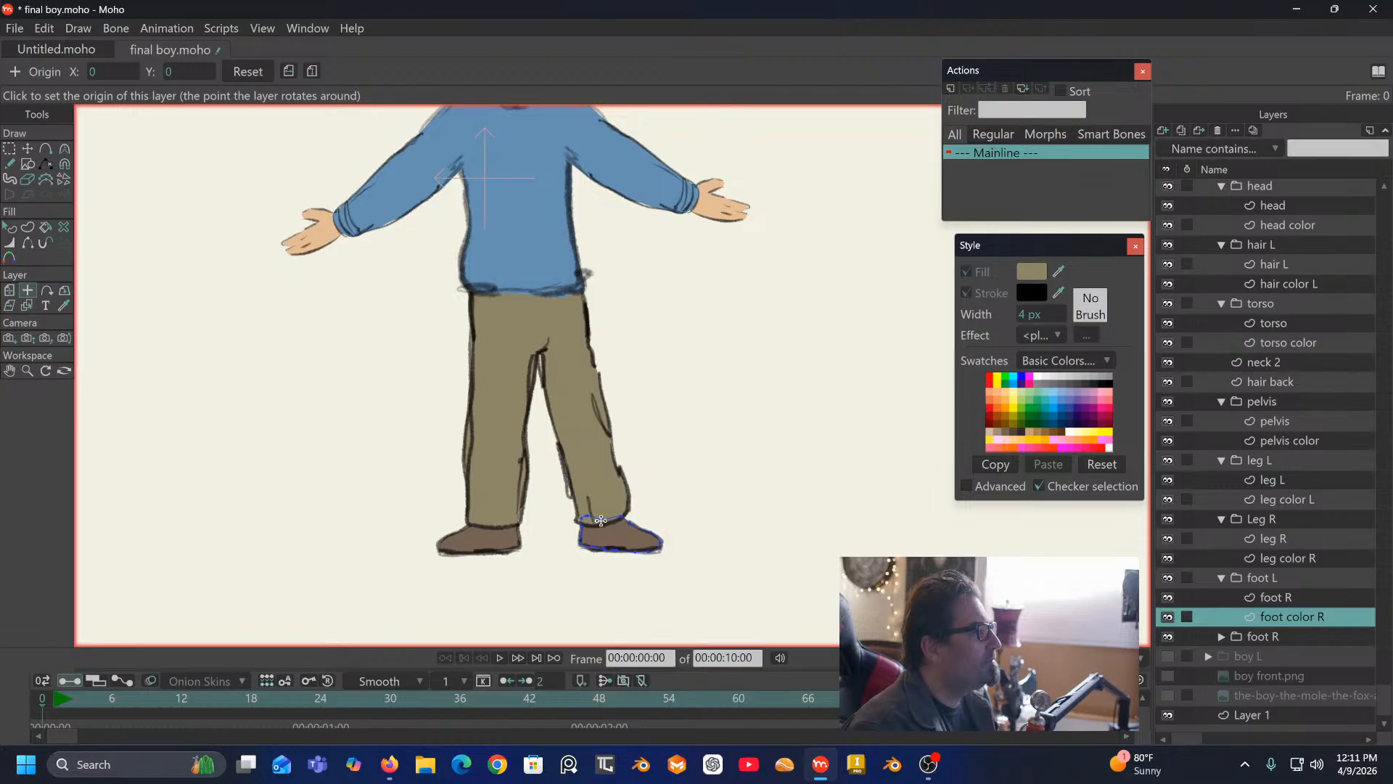
Step: Set the origins of the foot R and foot color R layers inside the foot R group at the ankle, about X -0.24, Y -0.68
left_click(1253, 634)
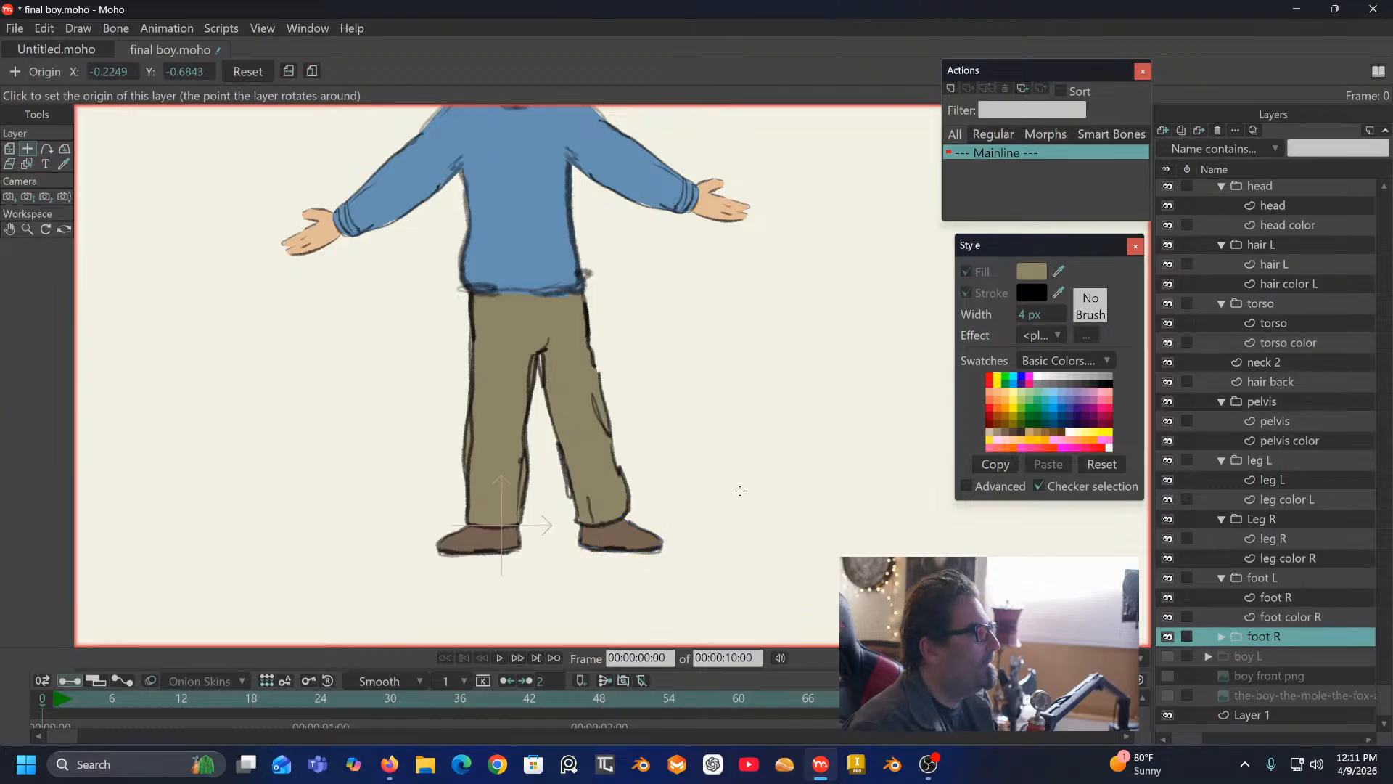
left_click(1222, 636)
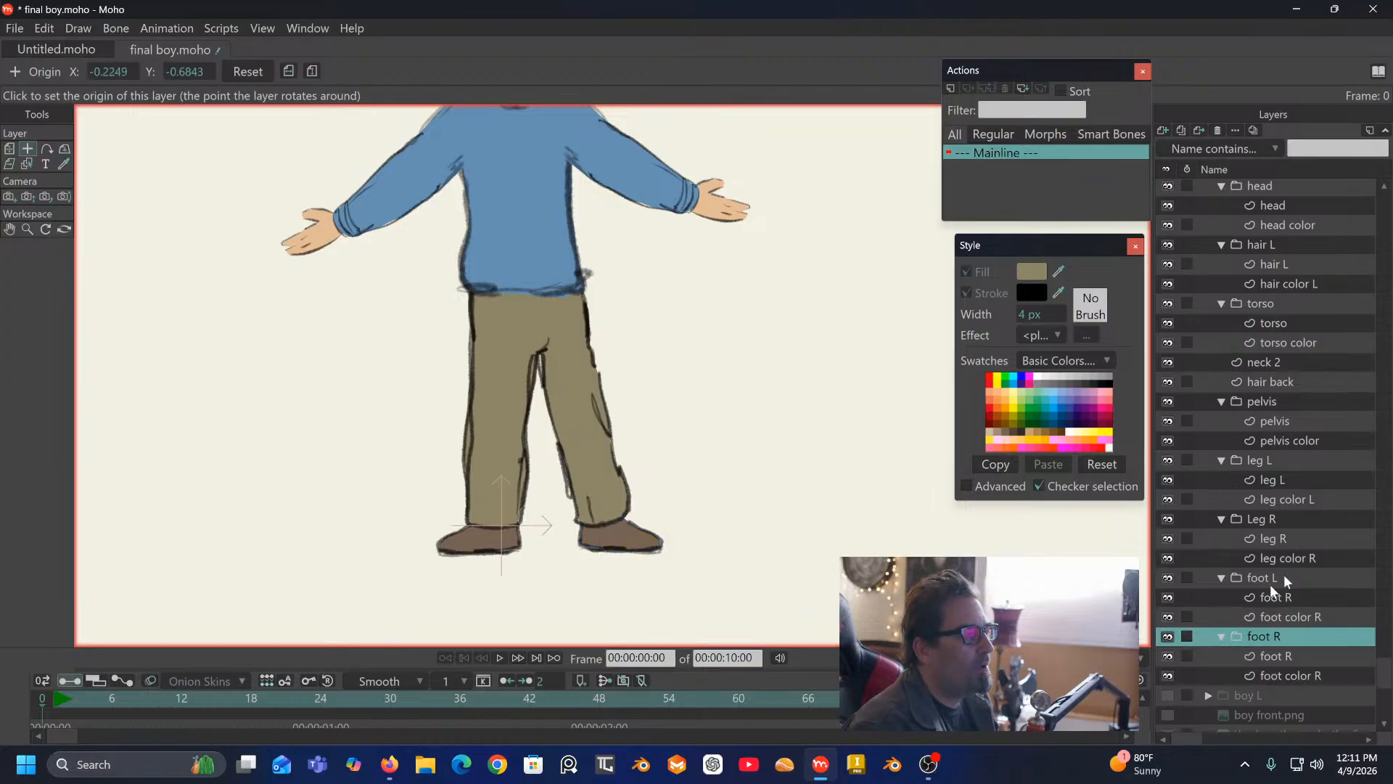
scroll(1334, 550, "down", 2)
left_click(1284, 615)
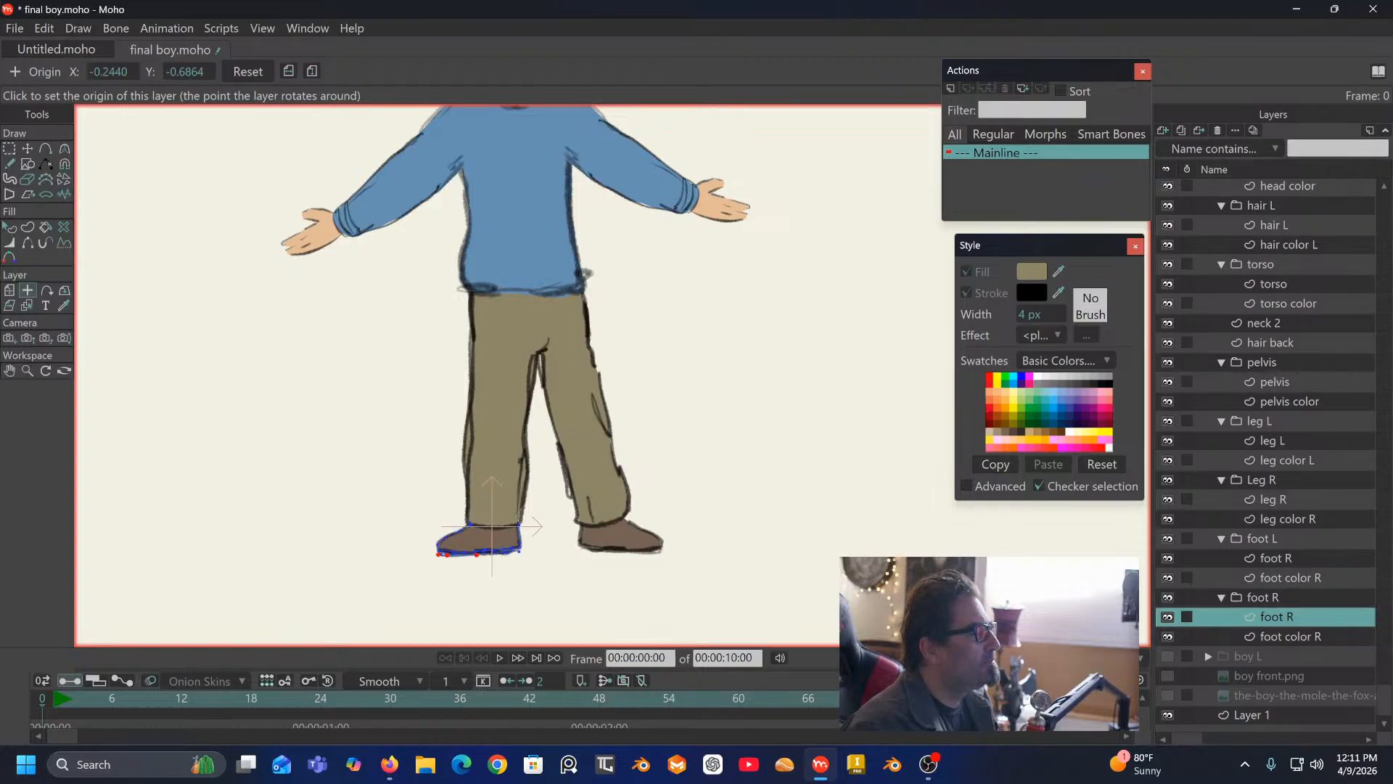
left_click(1286, 636)
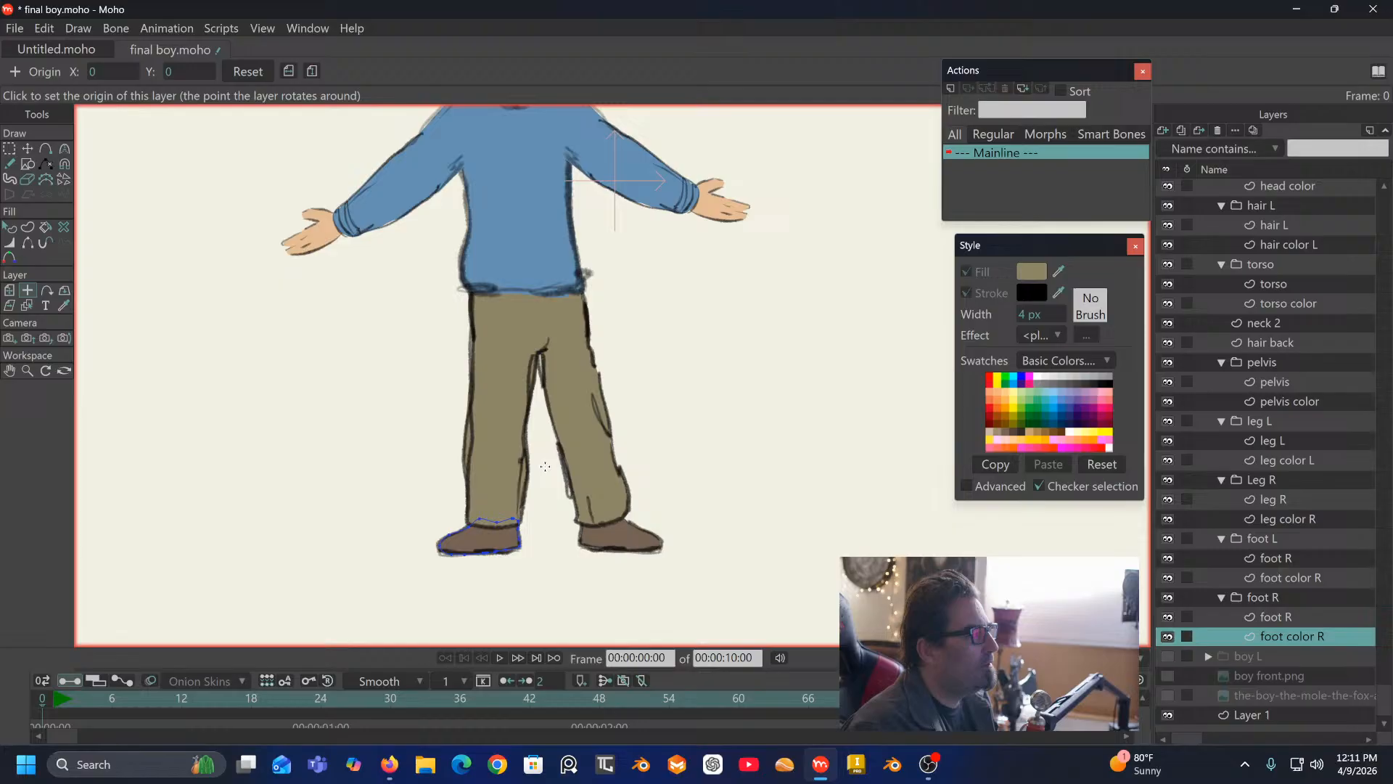
left_click(494, 522)
Step: Collapse and hide the boy front group, and expand and show the boy L group
left_click_drag(688, 218, 637, 368)
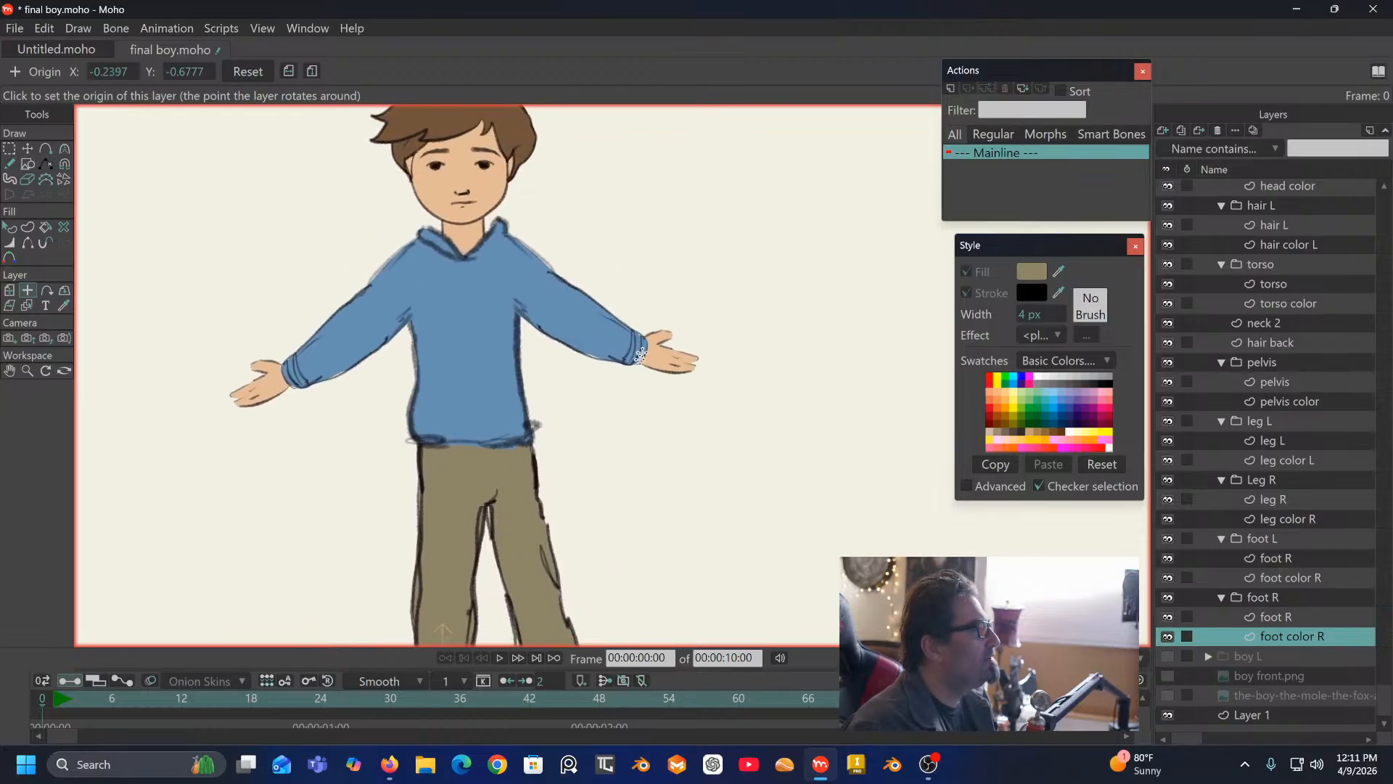
scroll(1307, 411, "up", 3)
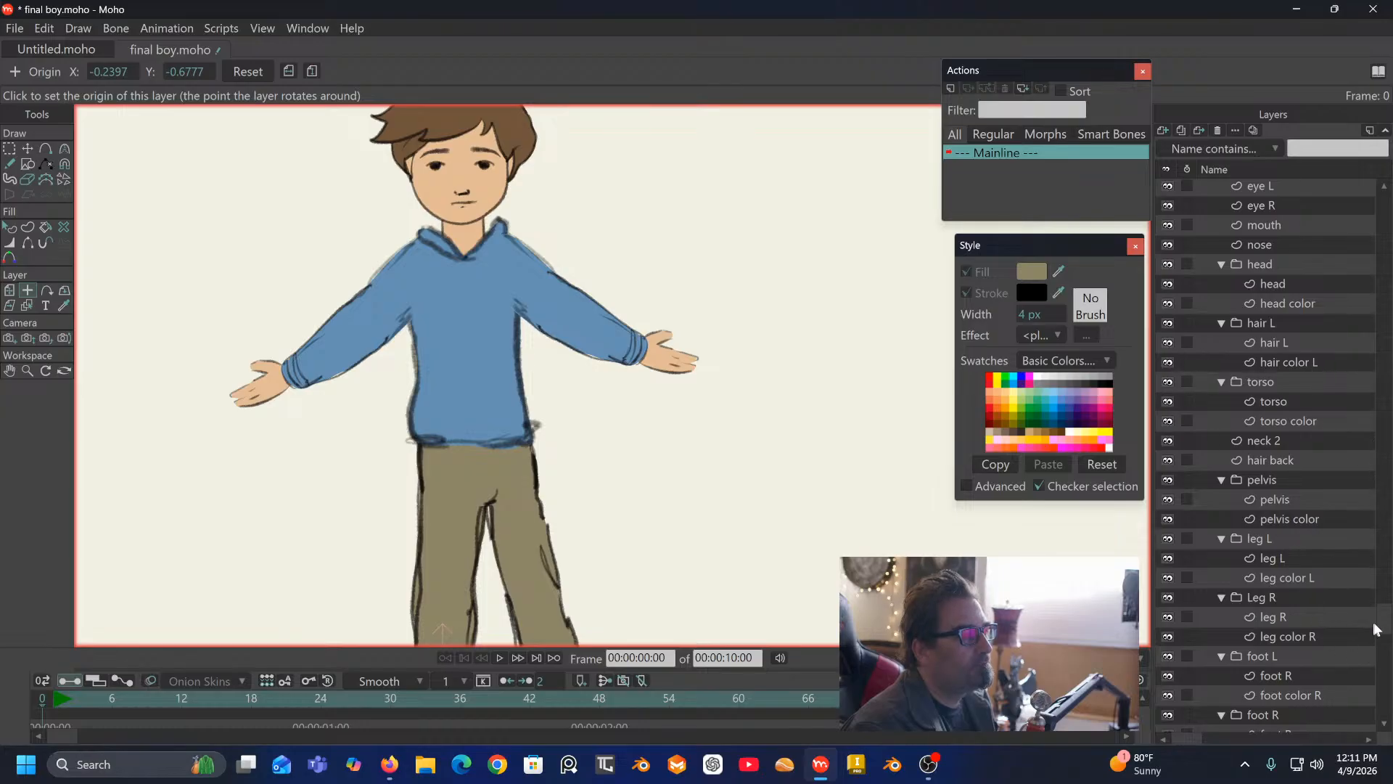
left_click_drag(1388, 622, 1387, 188)
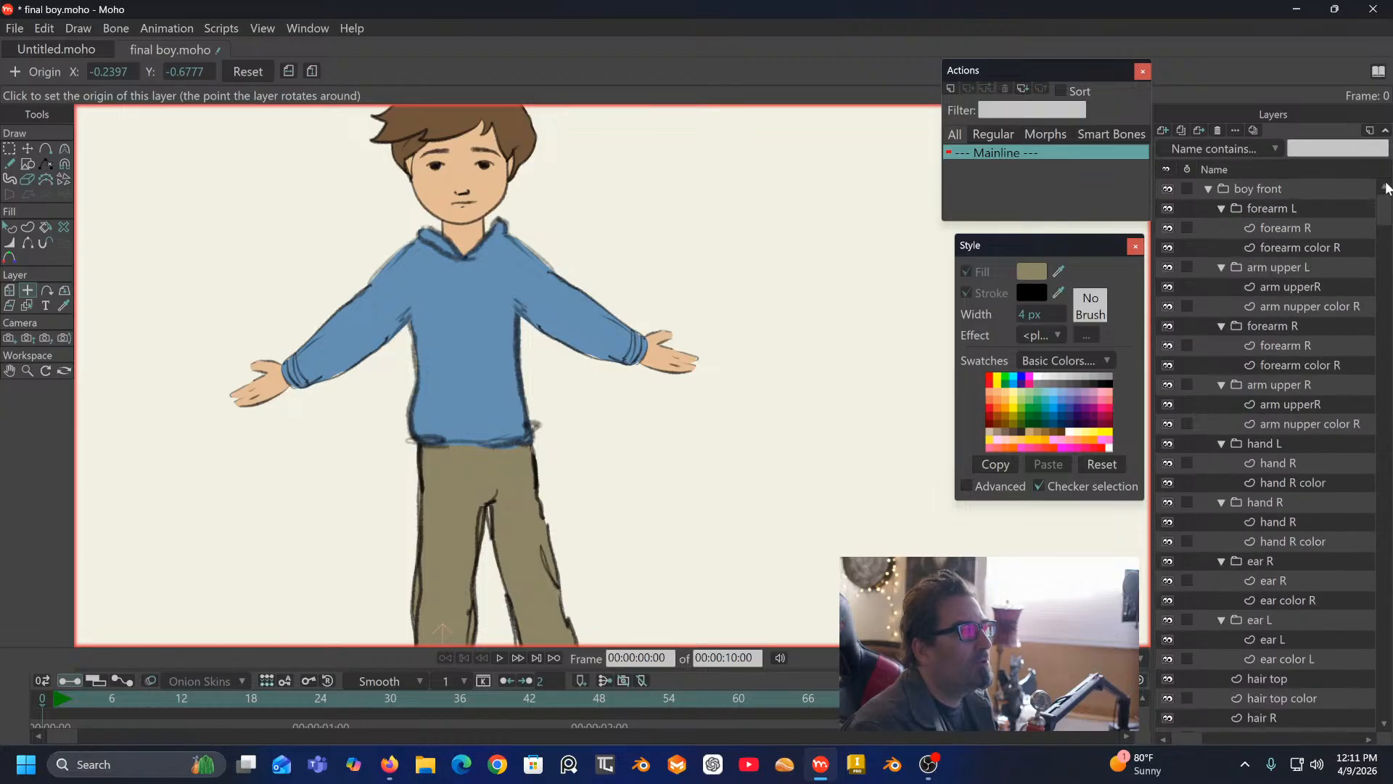
left_click(1206, 187)
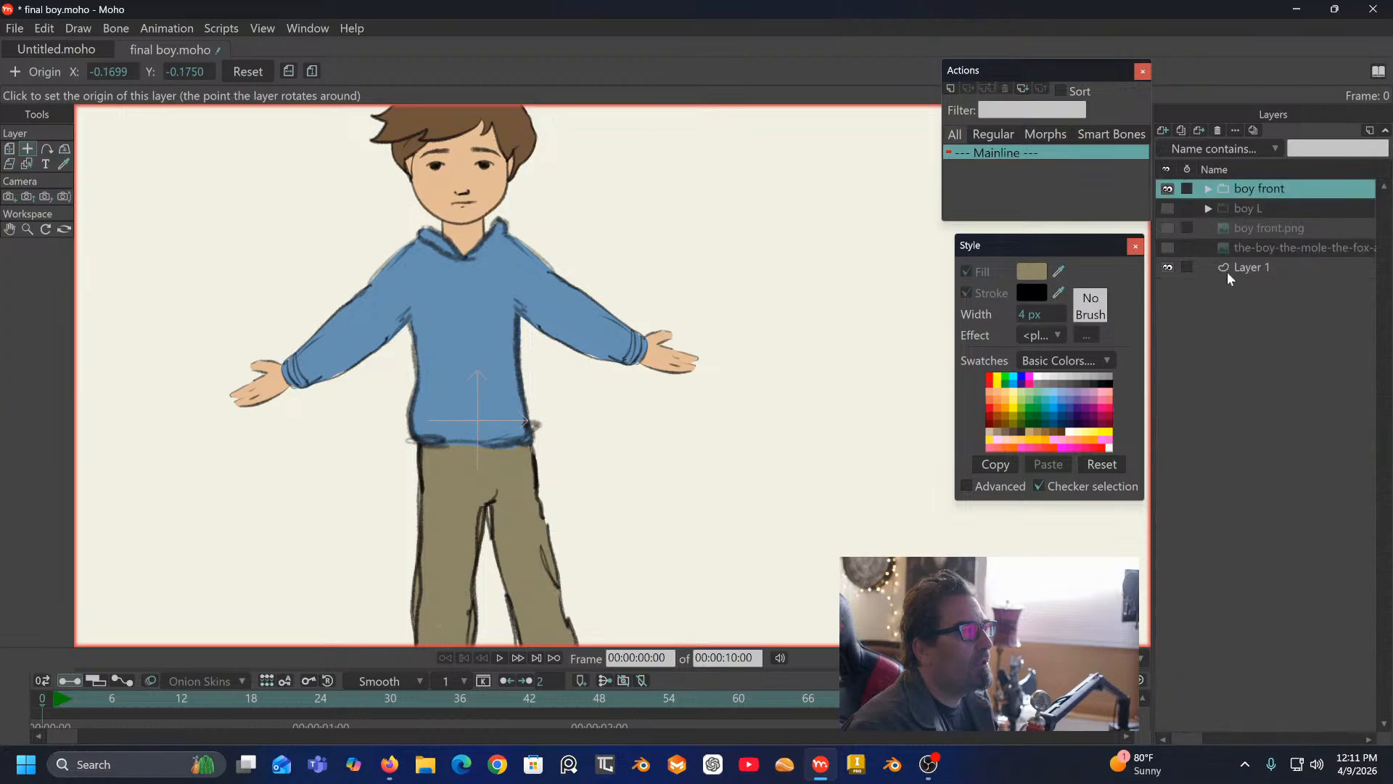
left_click(1208, 208)
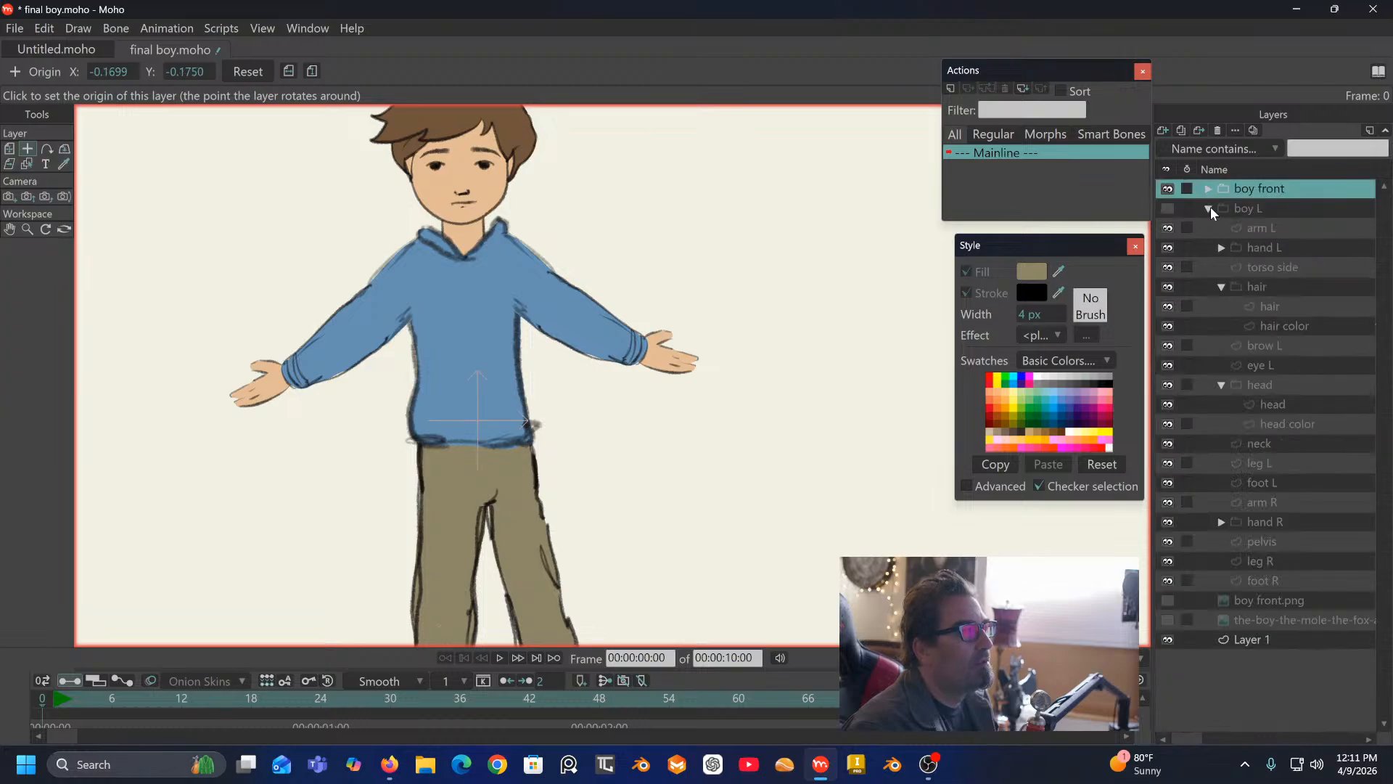
left_click(1168, 188)
left_click(1167, 208)
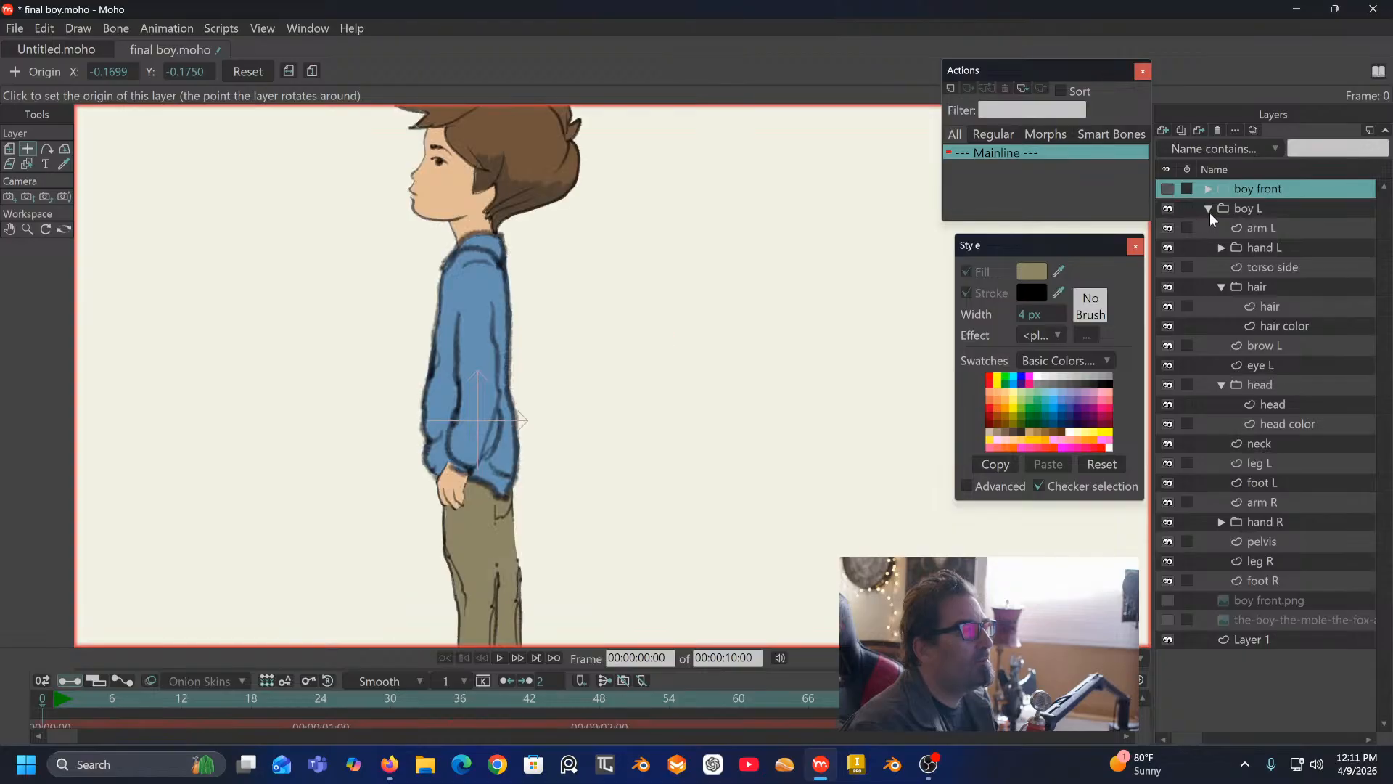
Step: Set the origin of boy L's arm L layer at the shoulder, about X 0.62, Y 0.08
left_click(1255, 210)
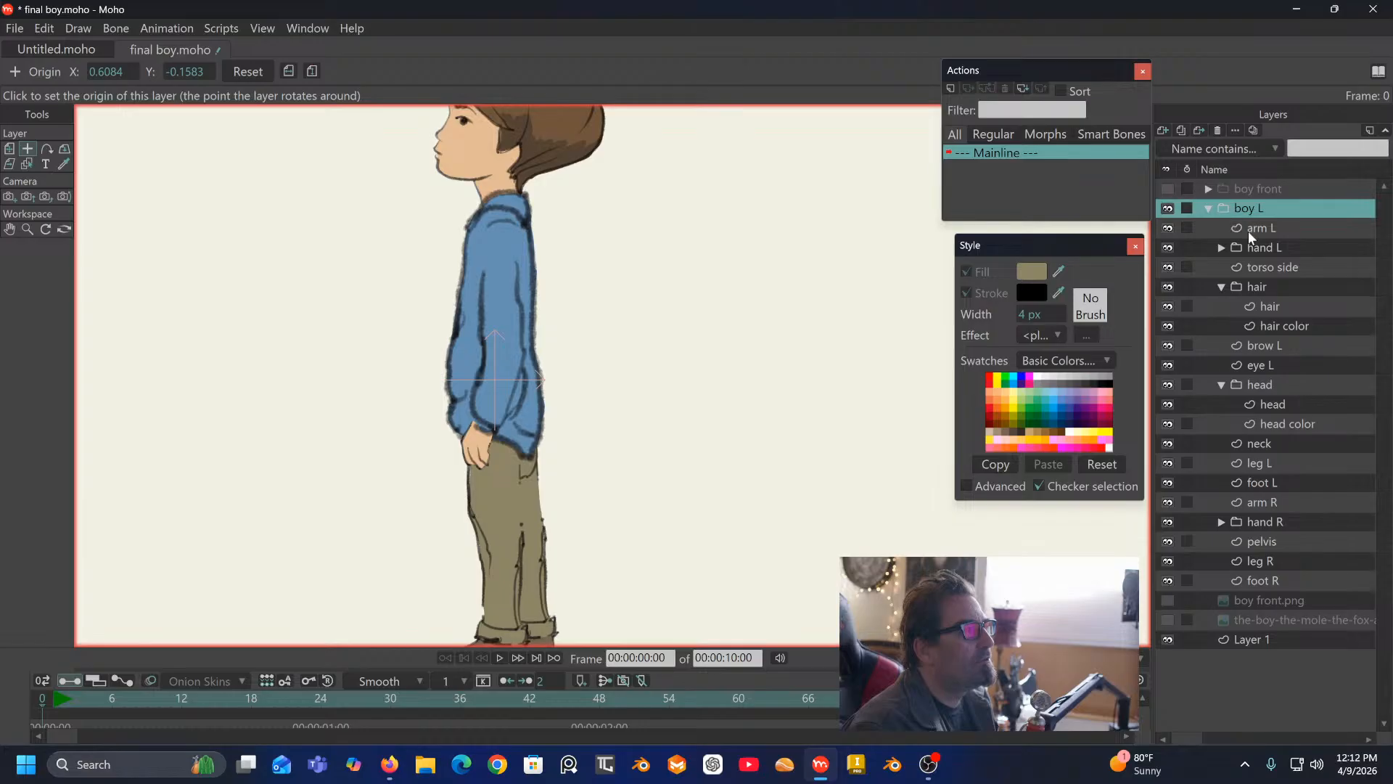
left_click(1248, 231)
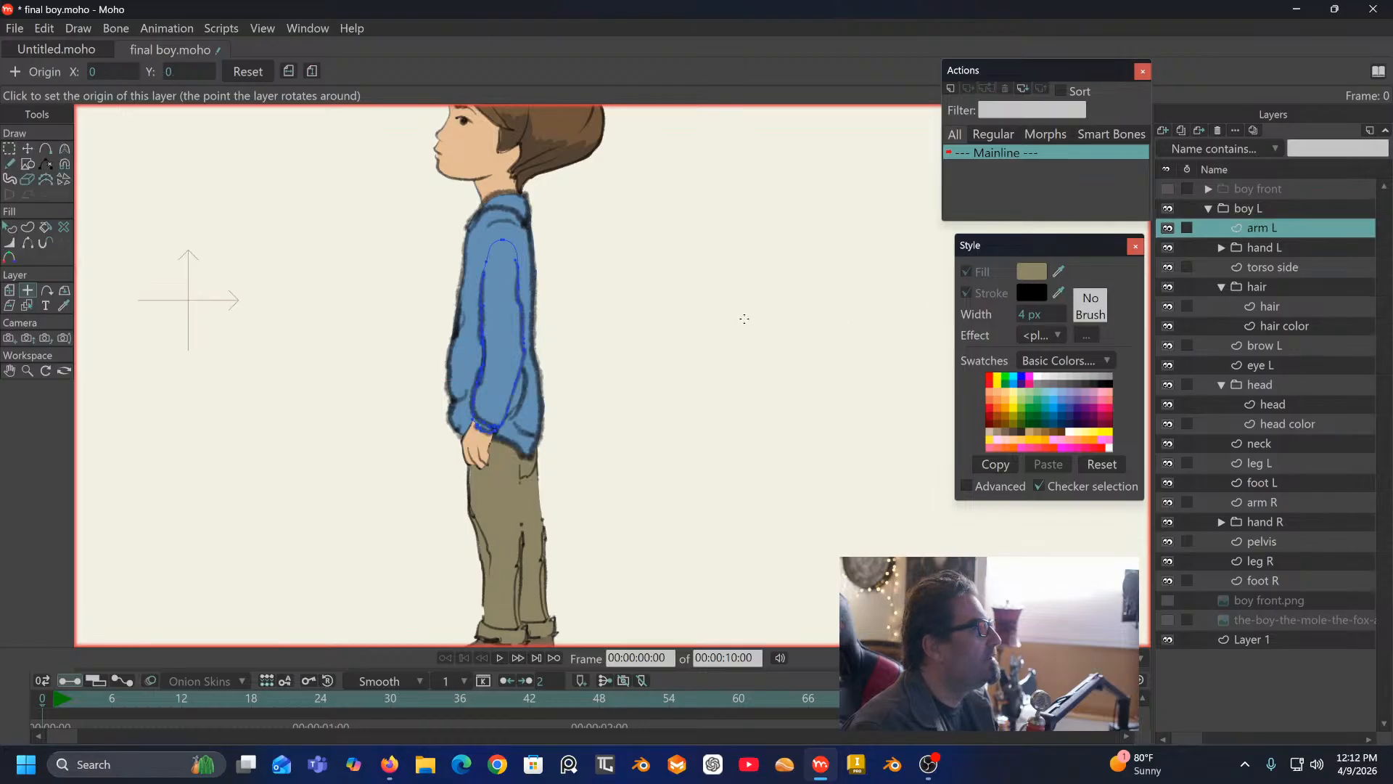
left_click(504, 260)
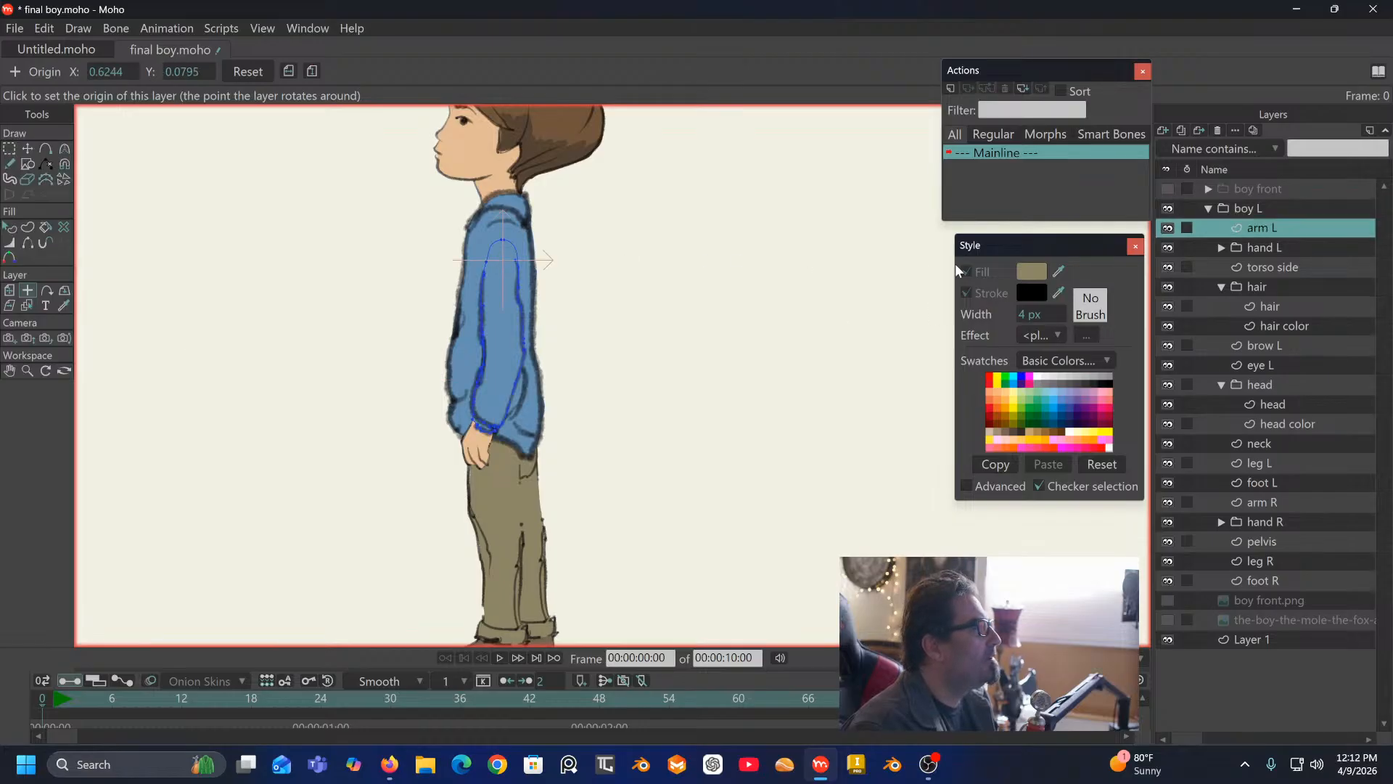
Step: Set the origins of the hand L group and its hand L and hand color L layers at the wrist, about X 0.58, Y -0.25
left_click(1265, 247)
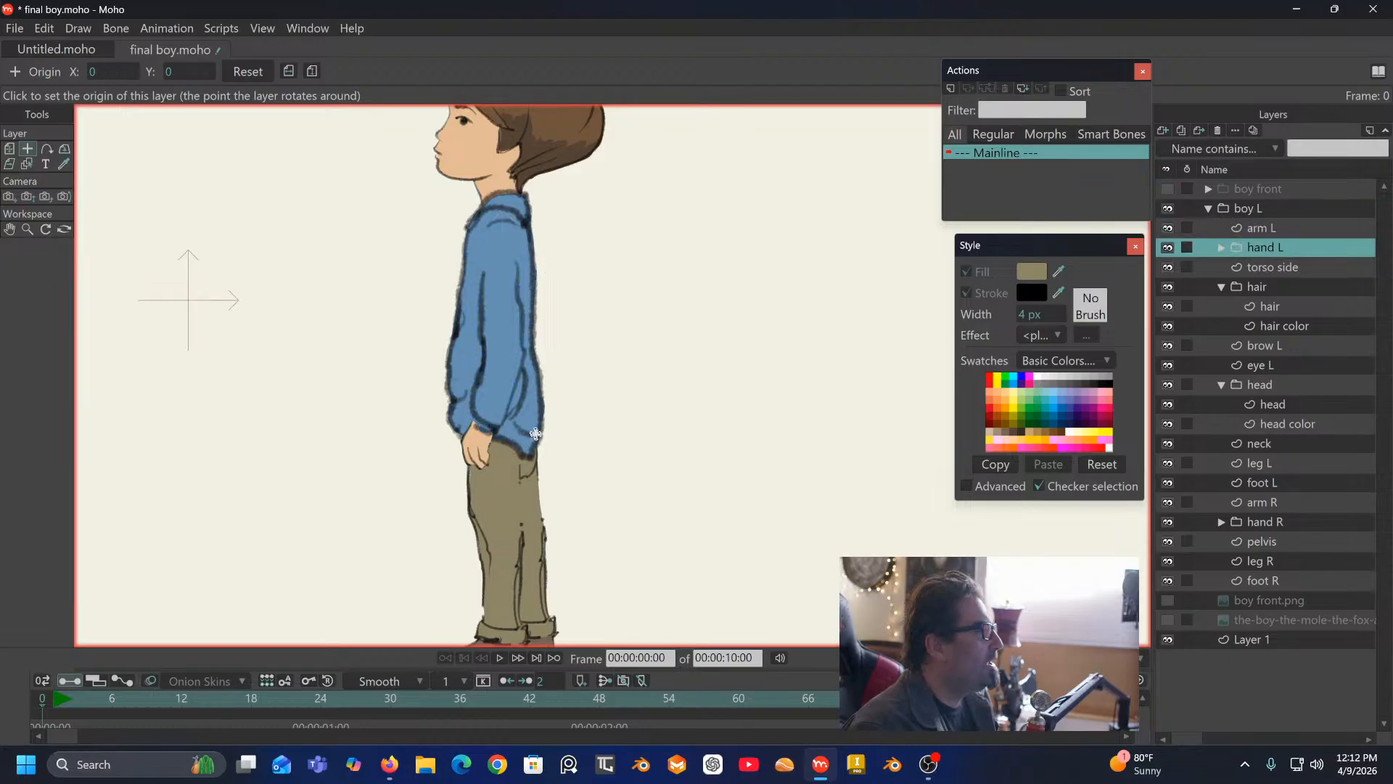
left_click(481, 426)
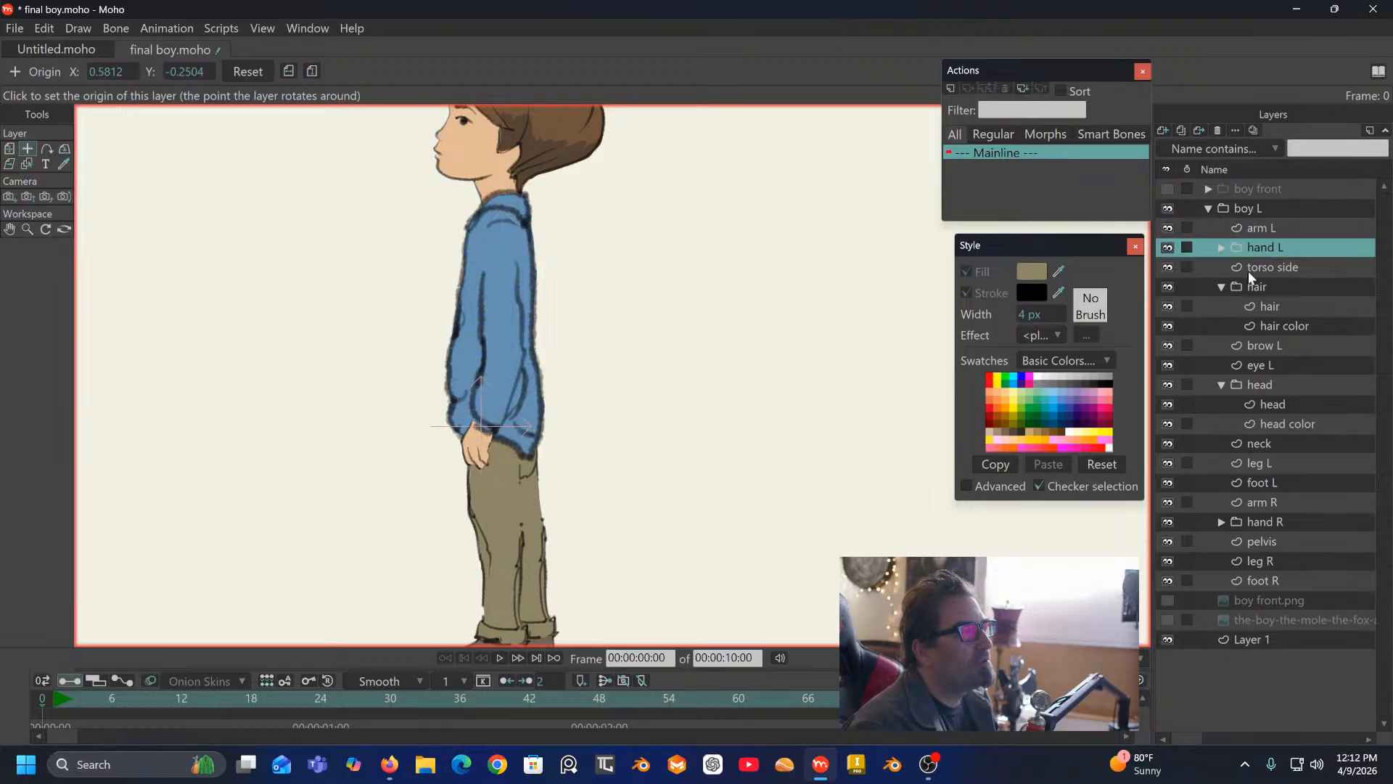
left_click(1221, 248)
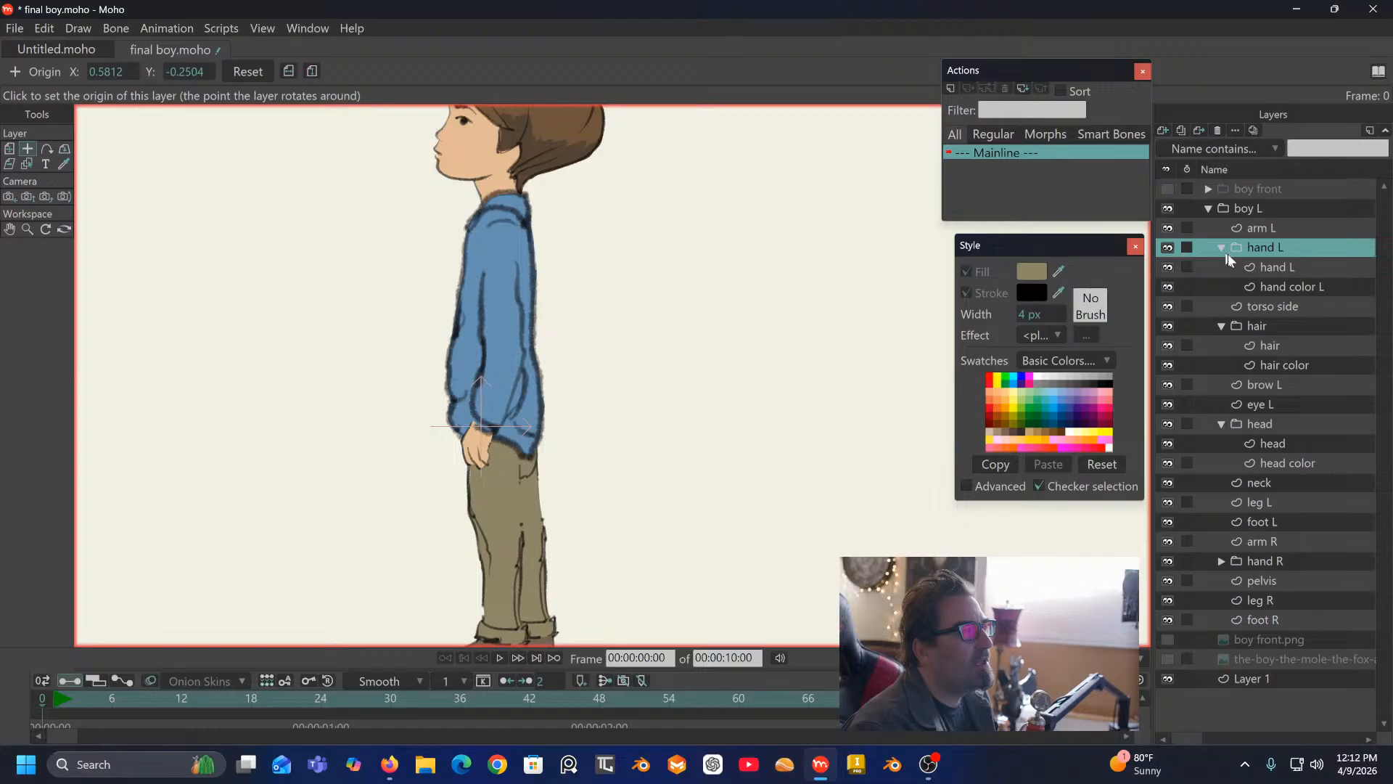
left_click(1278, 267)
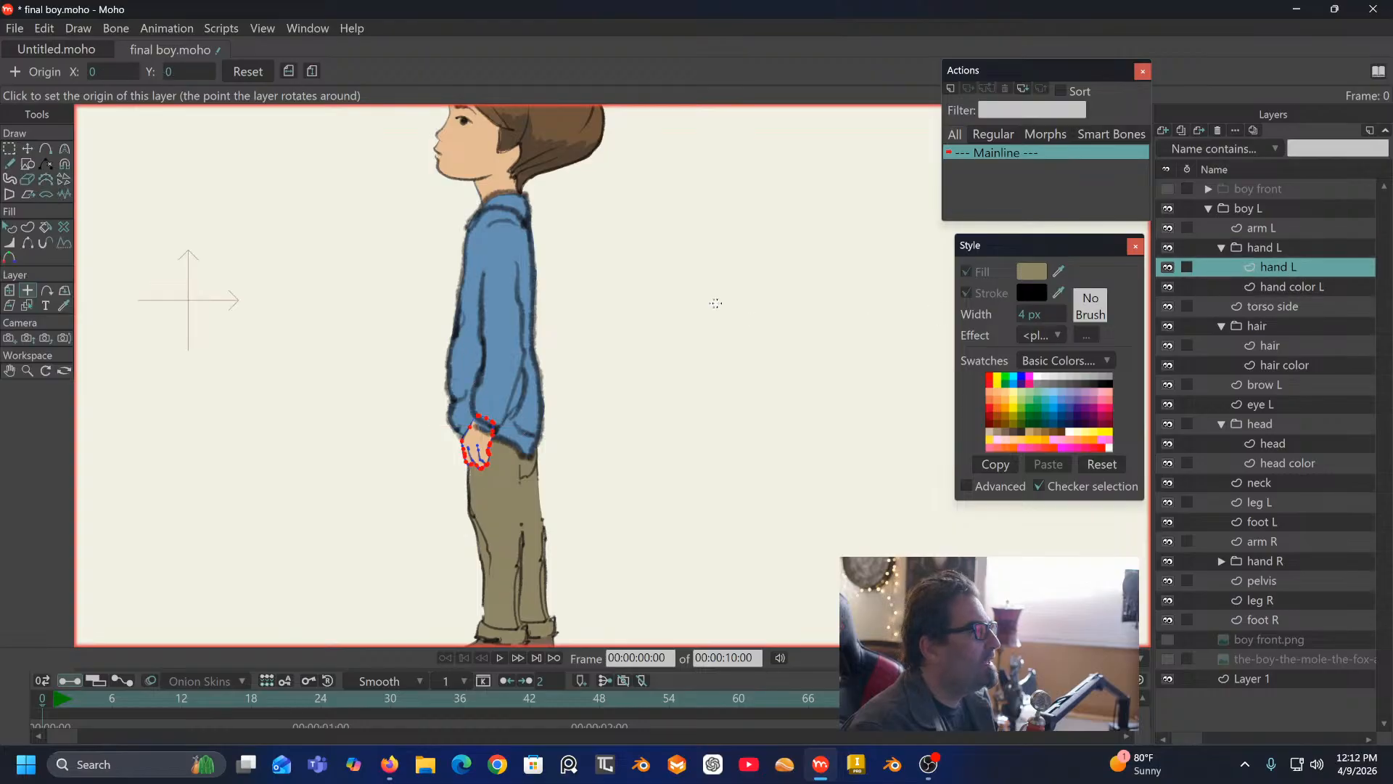
left_click(484, 424)
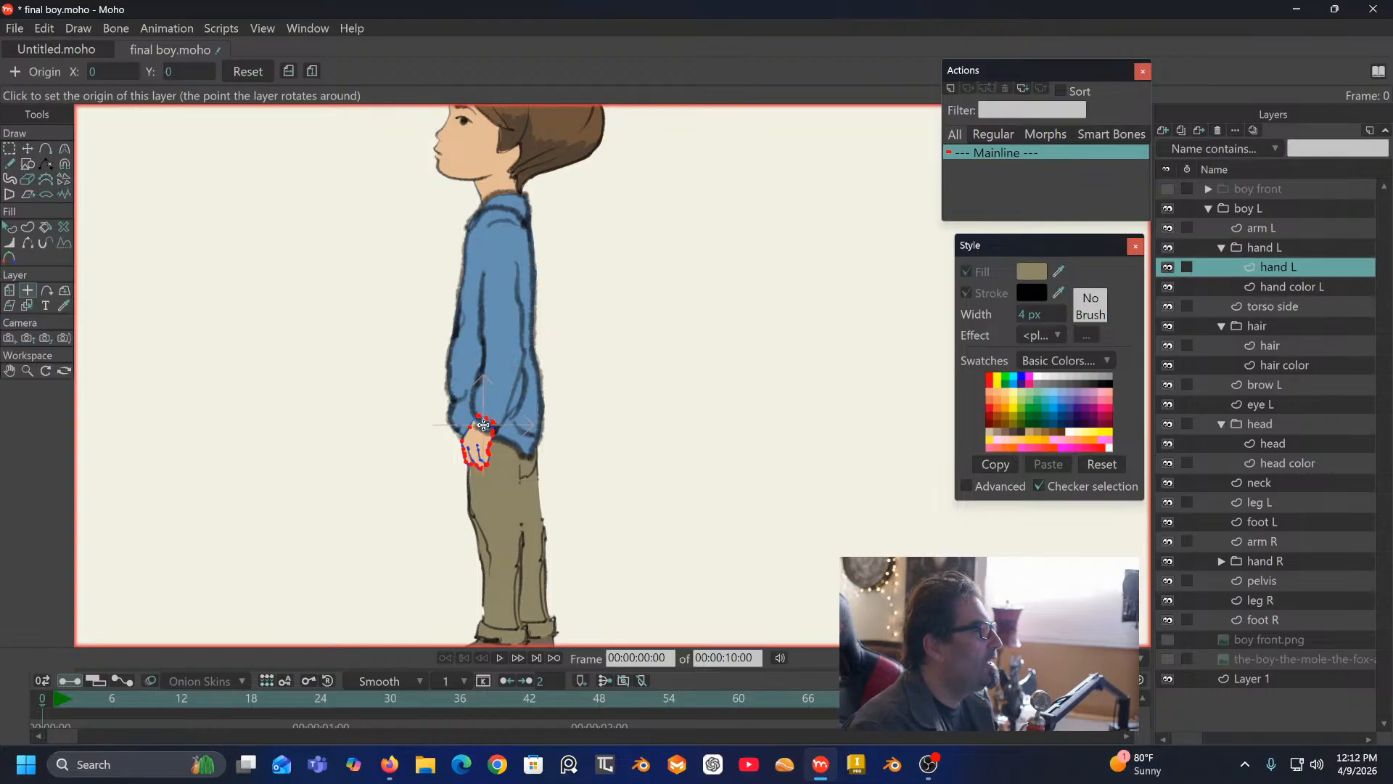
left_click(1284, 286)
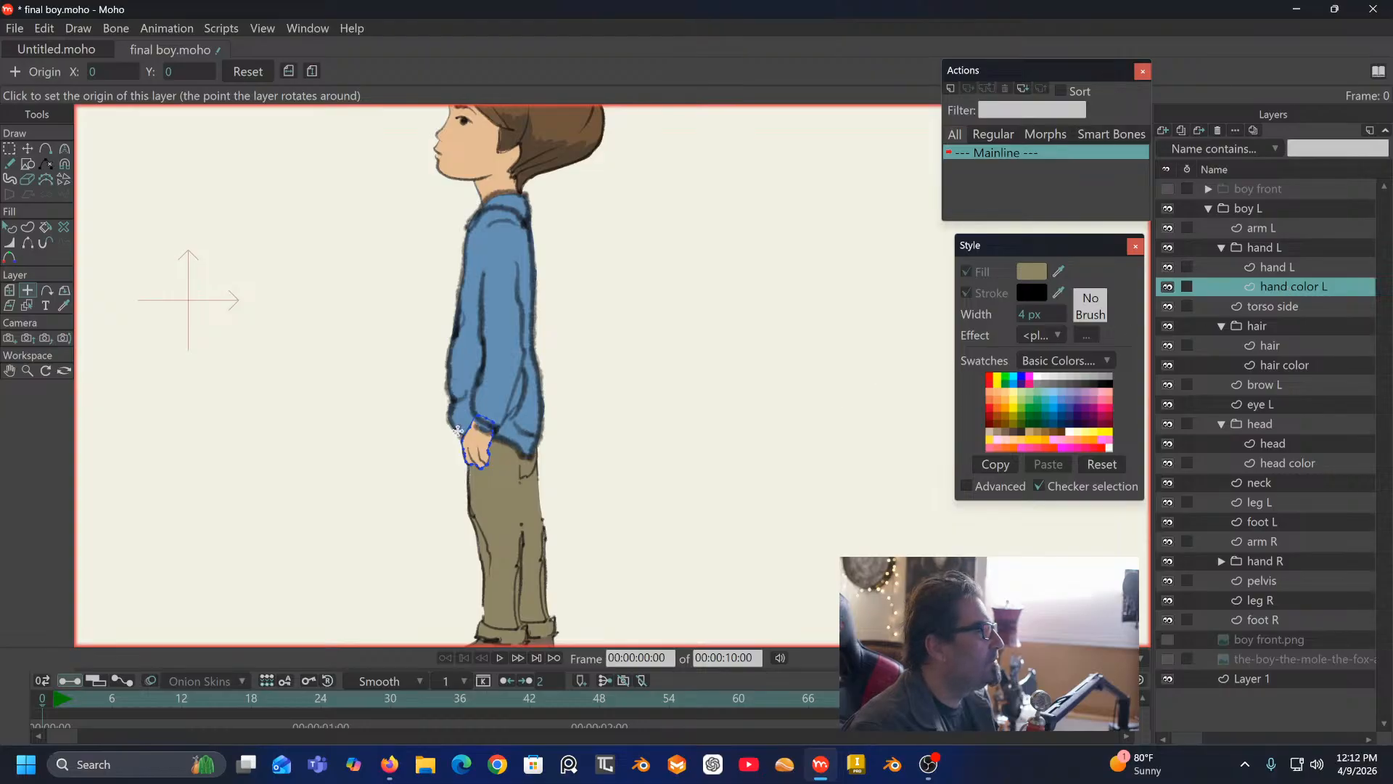
left_click(485, 425)
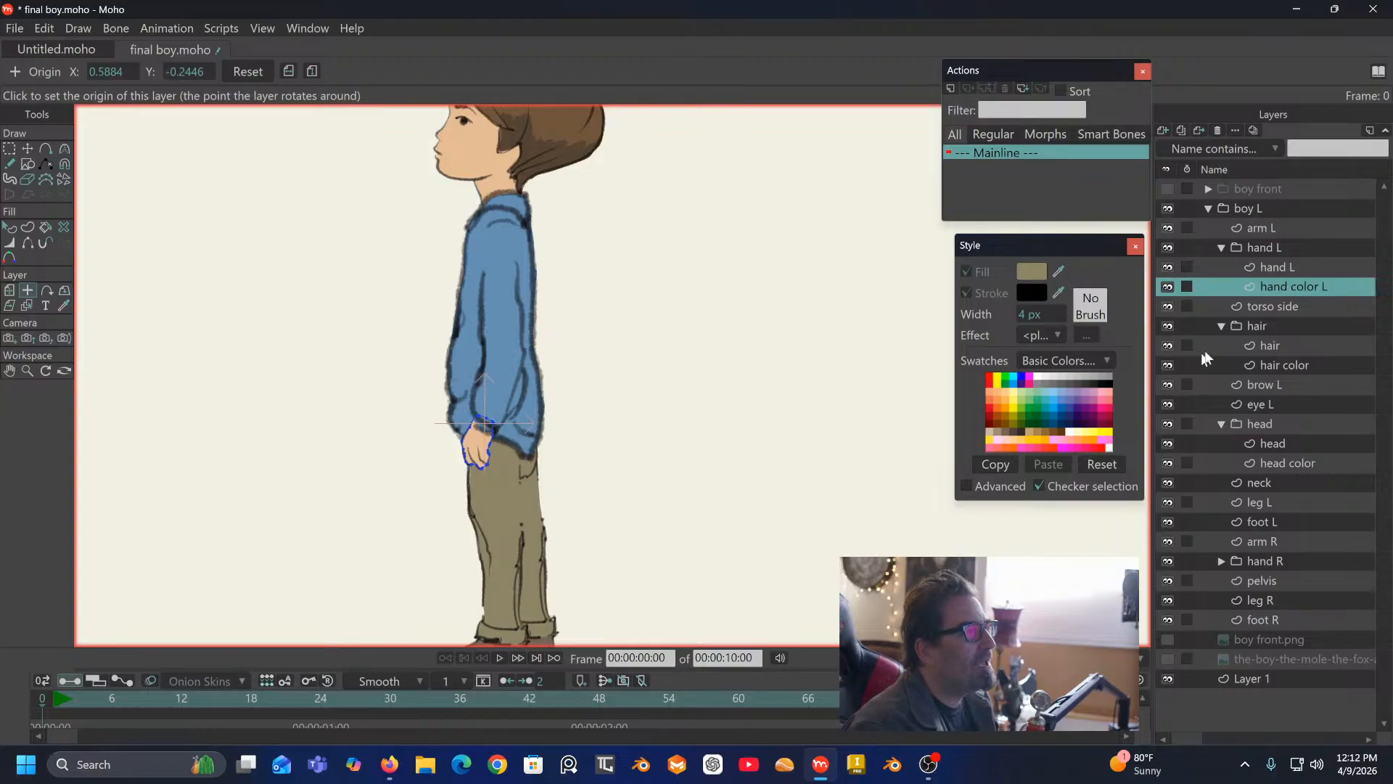
Step: Set the torso side layer's origin at the lower middle of the hoodie, about X 0.61, Y -0.23
left_click(1287, 304)
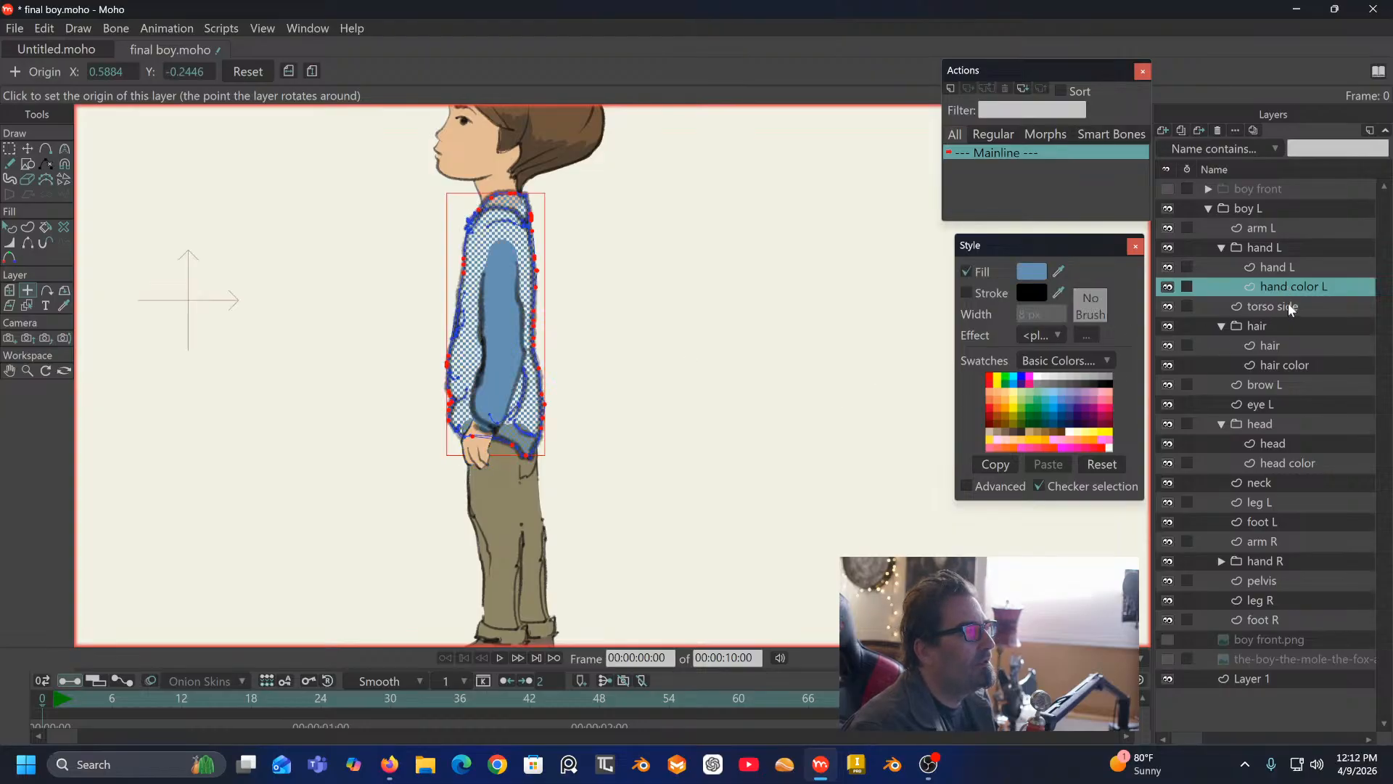
left_click(495, 415)
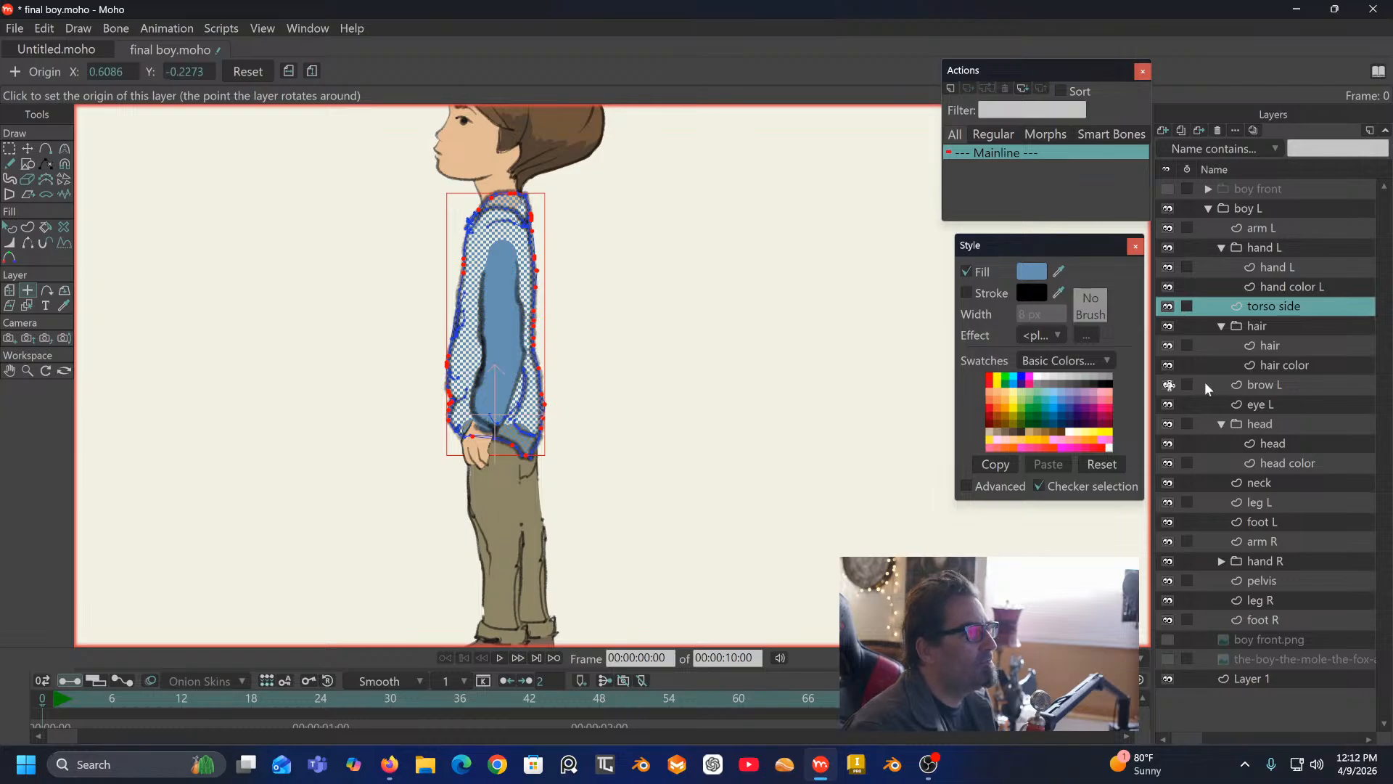
Step: Set the origins of the hair group and its hair and hair color layers at the middle of the hair, about X 0.68, Y 0.40
left_click(1256, 328)
left_click_drag(729, 236, 723, 337)
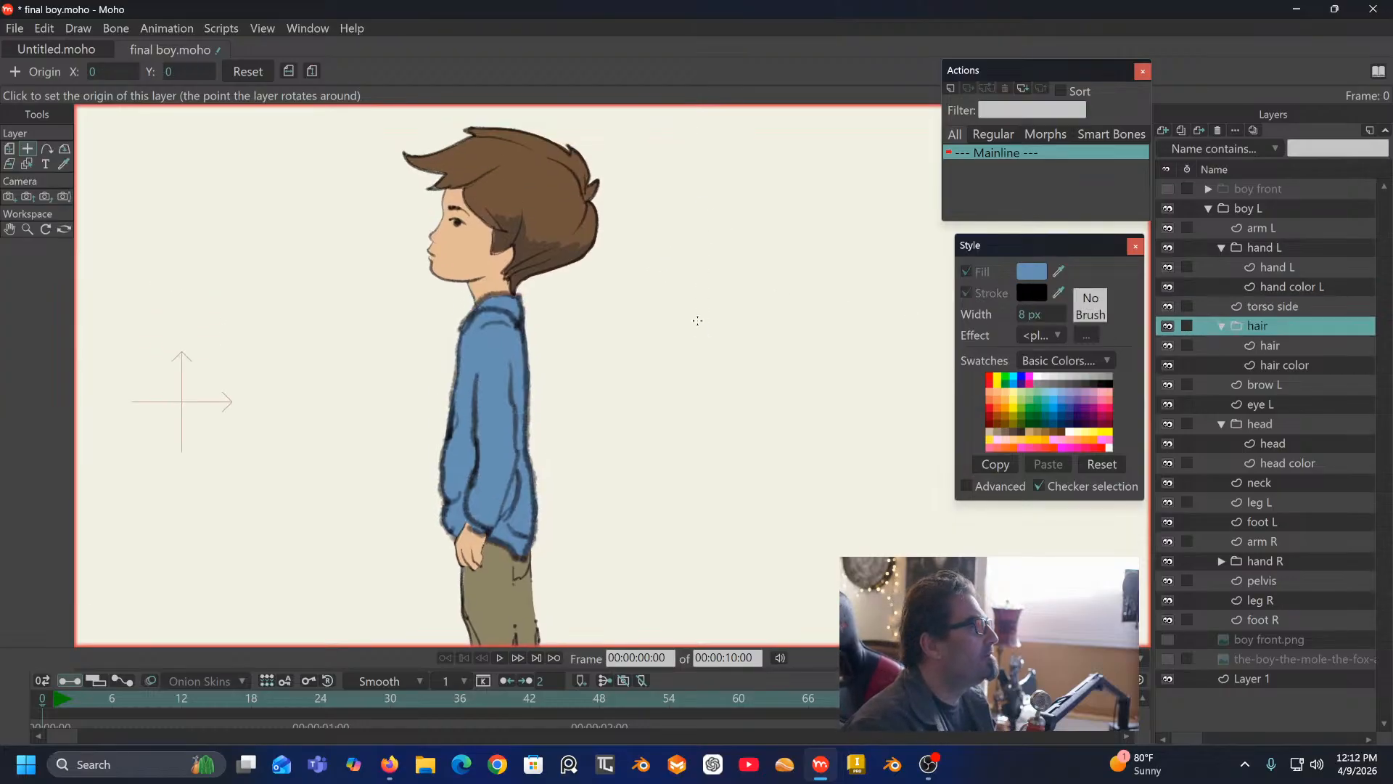
left_click(525, 198)
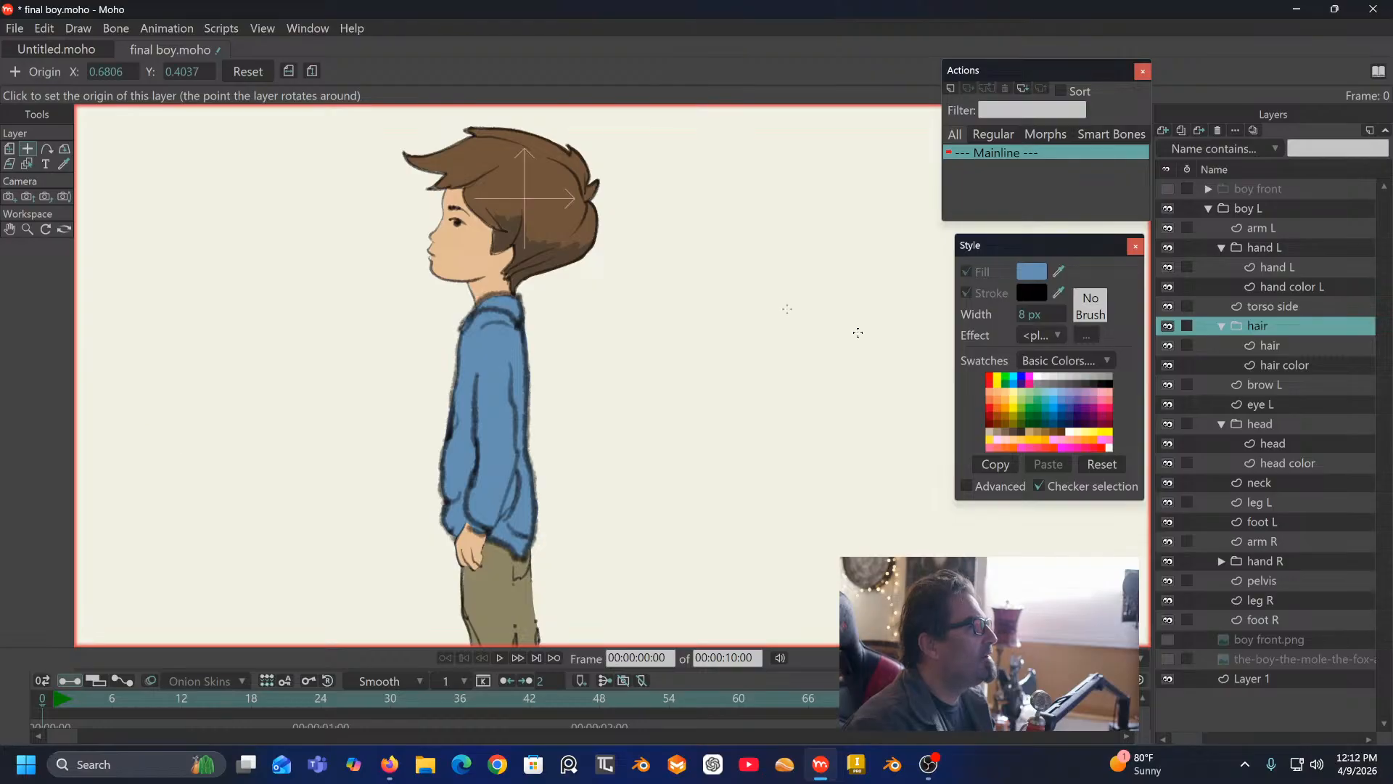
left_click(1282, 345)
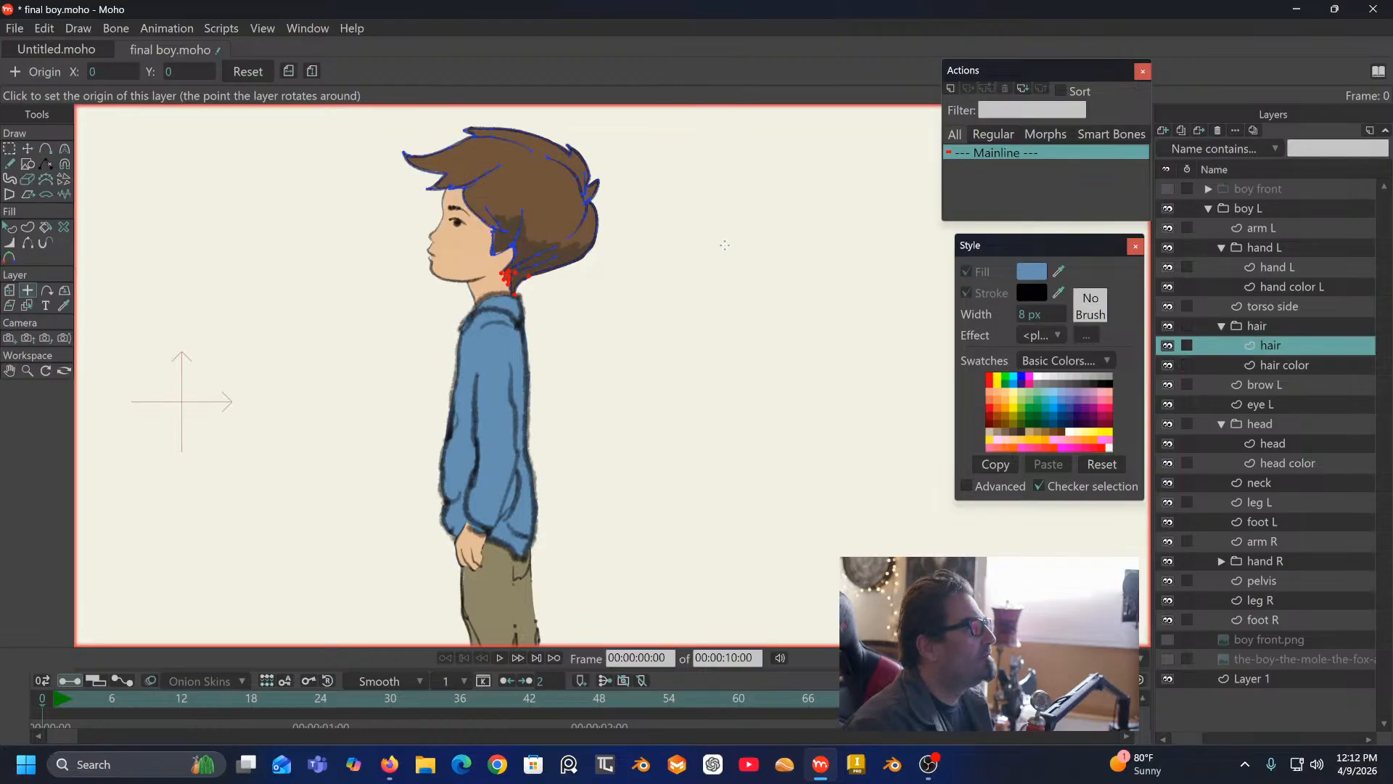
left_click(524, 201)
left_click(1300, 364)
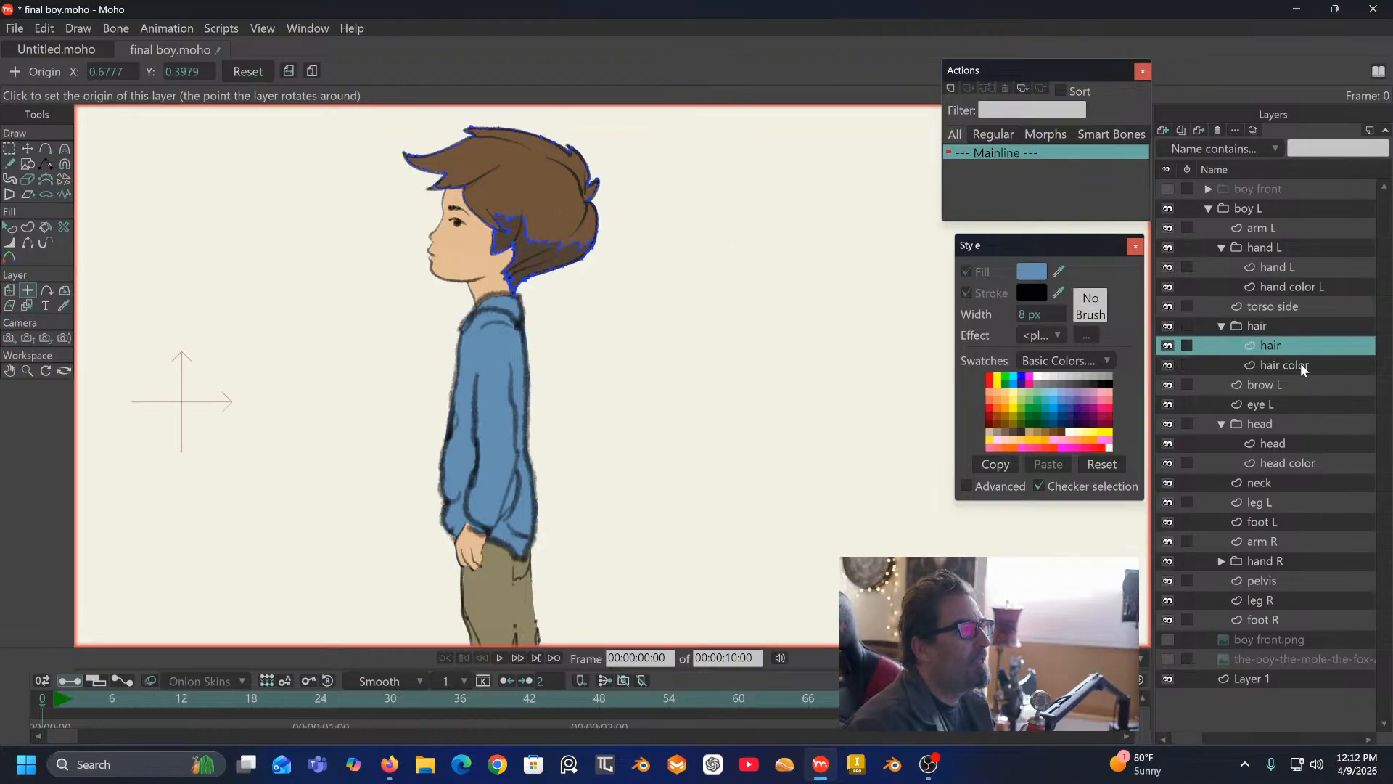
left_click(527, 197)
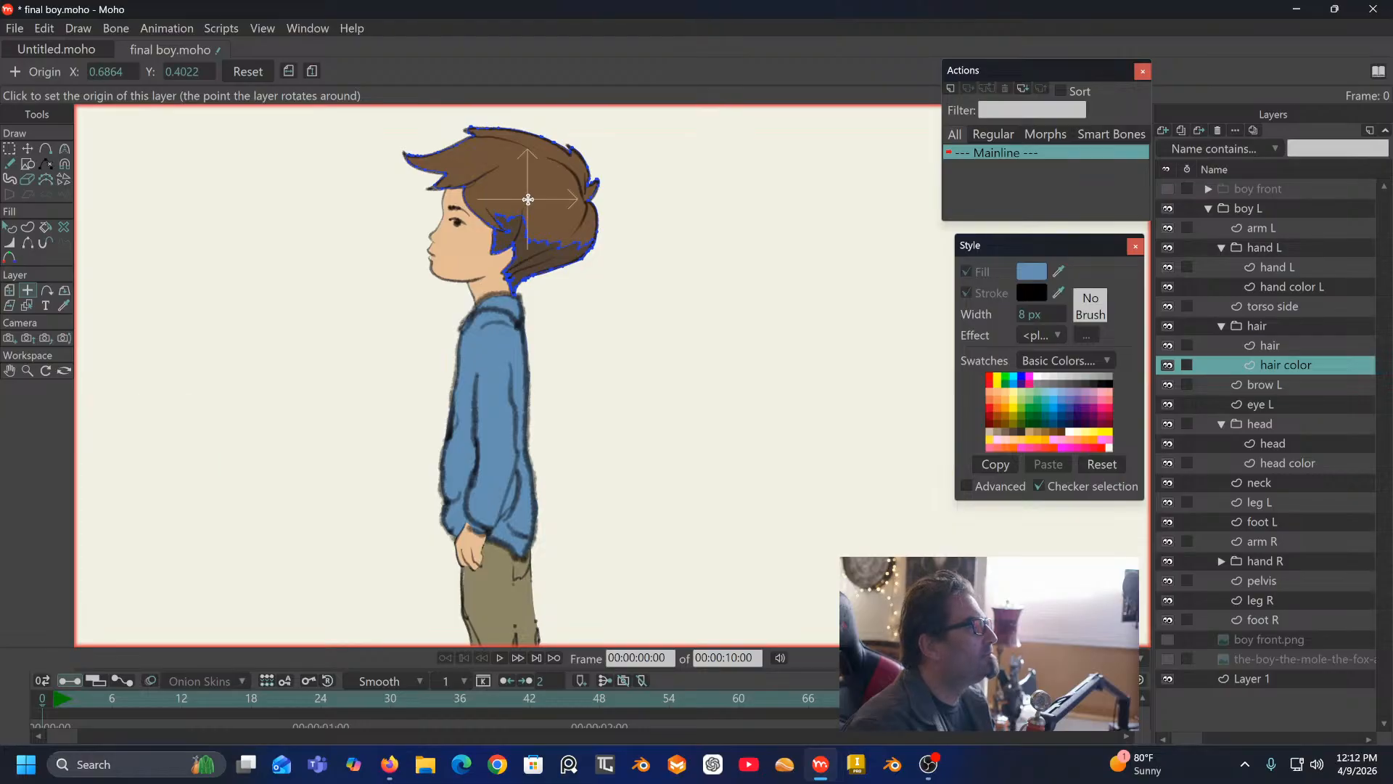
Step: Set the brow L origin on the eyebrow, about X 0.55, Y 0.38, and the eye L origin on the eye, about X 0.55, Y 0.35
left_click(1287, 385)
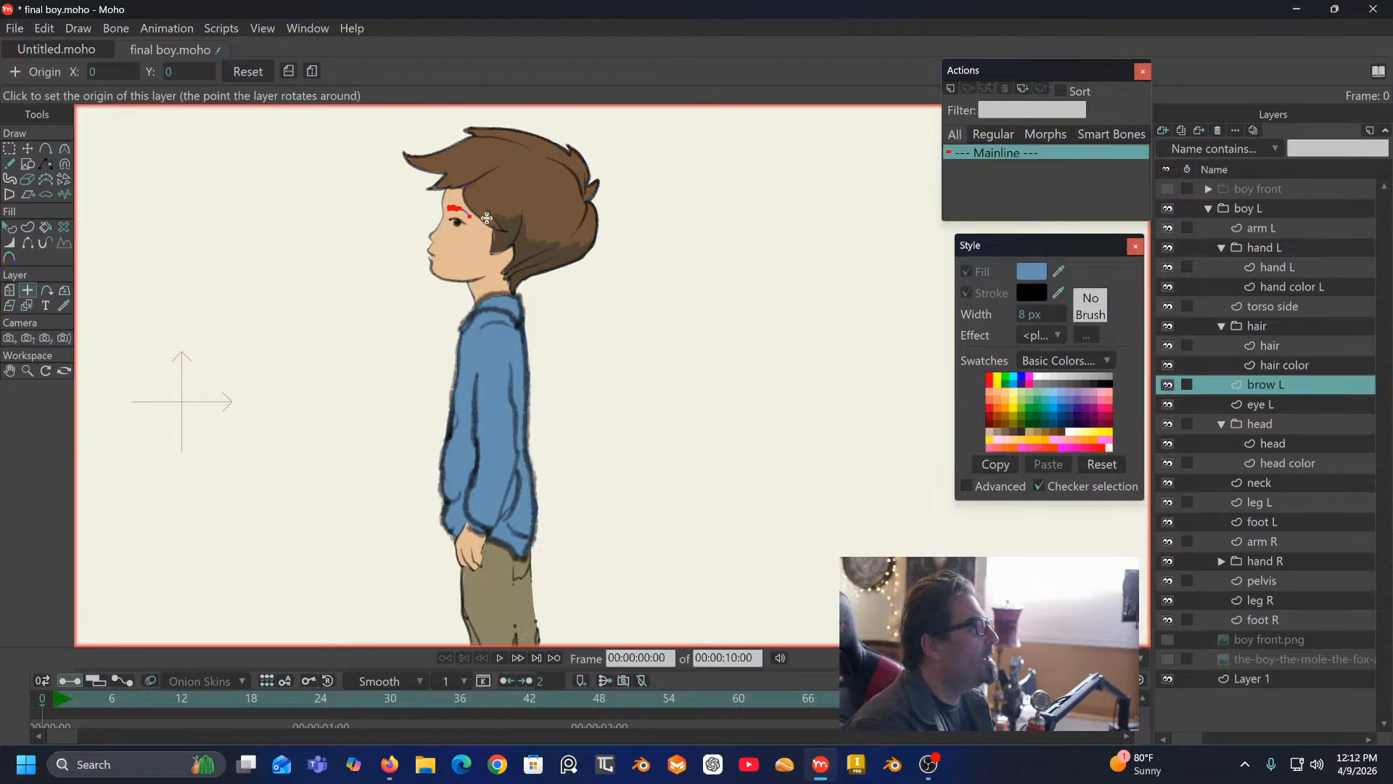
left_click(460, 210)
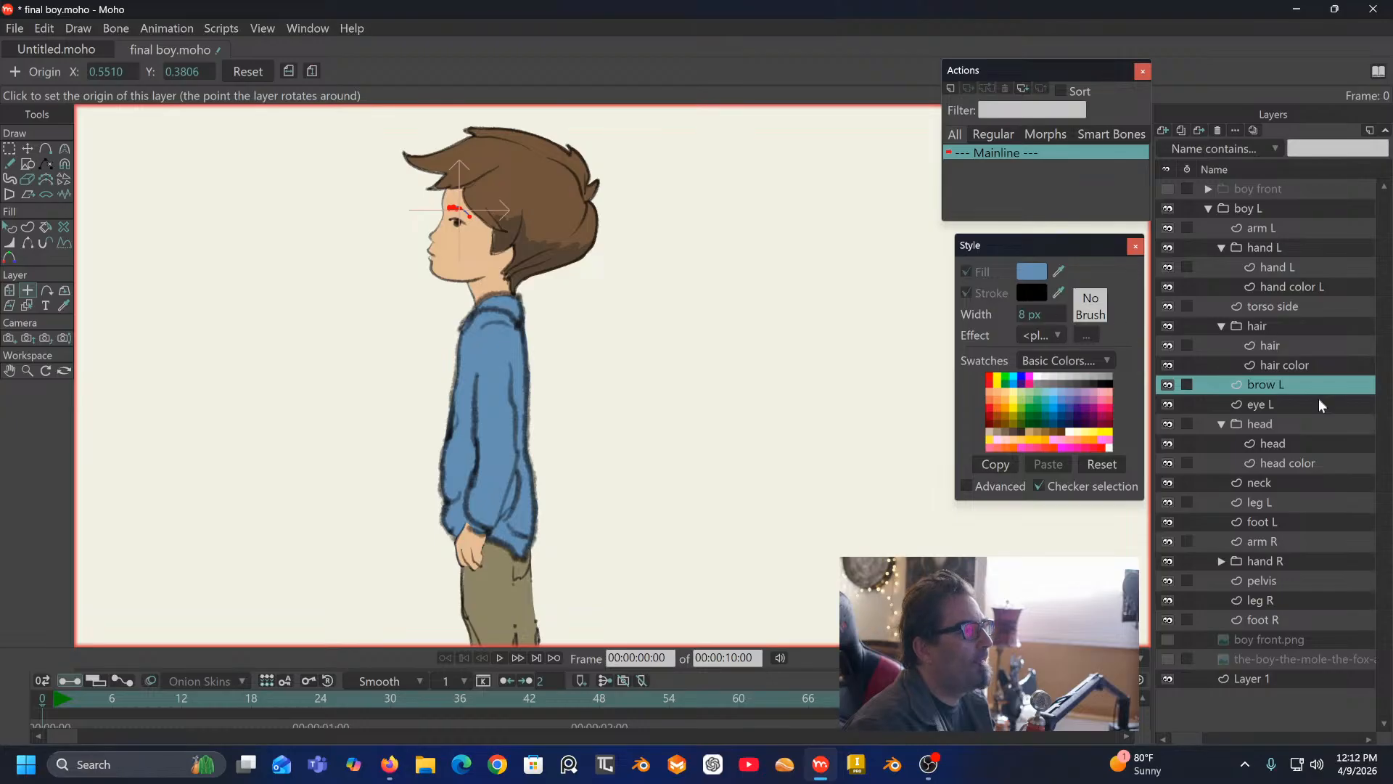
left_click(1289, 404)
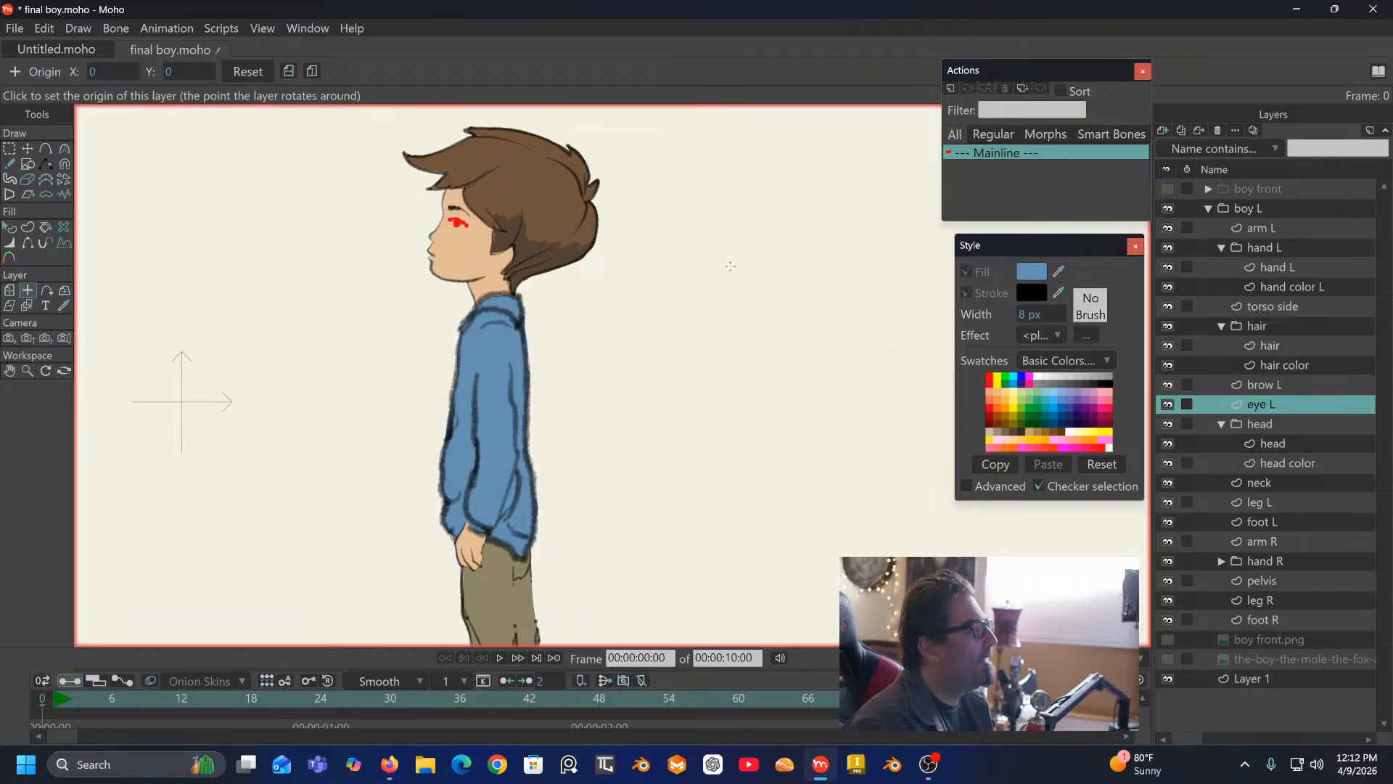
left_click(458, 223)
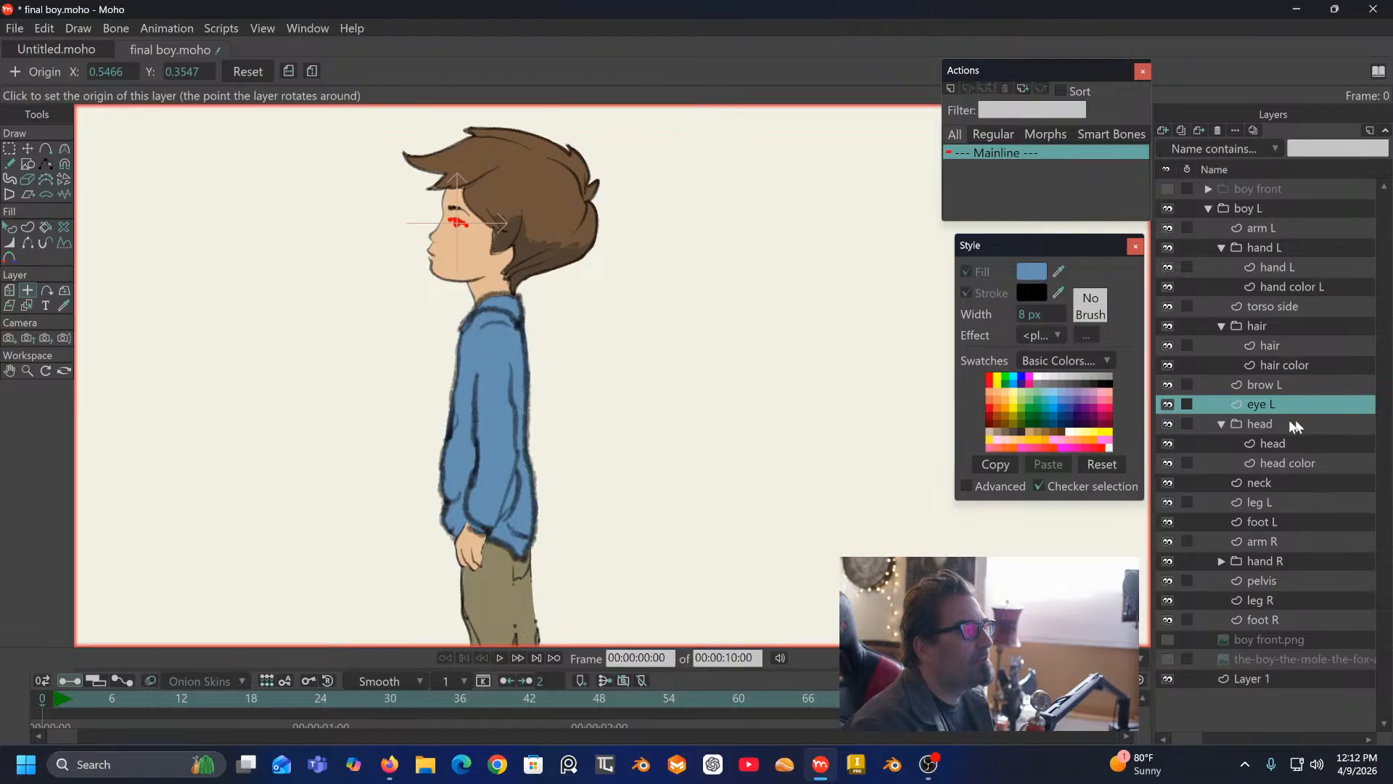
Step: Set the head group's and its two layers' origins near the jaw, about X 0.62, Y 0.28, and the neck's at its base, about Y 0.19
left_click(1267, 424)
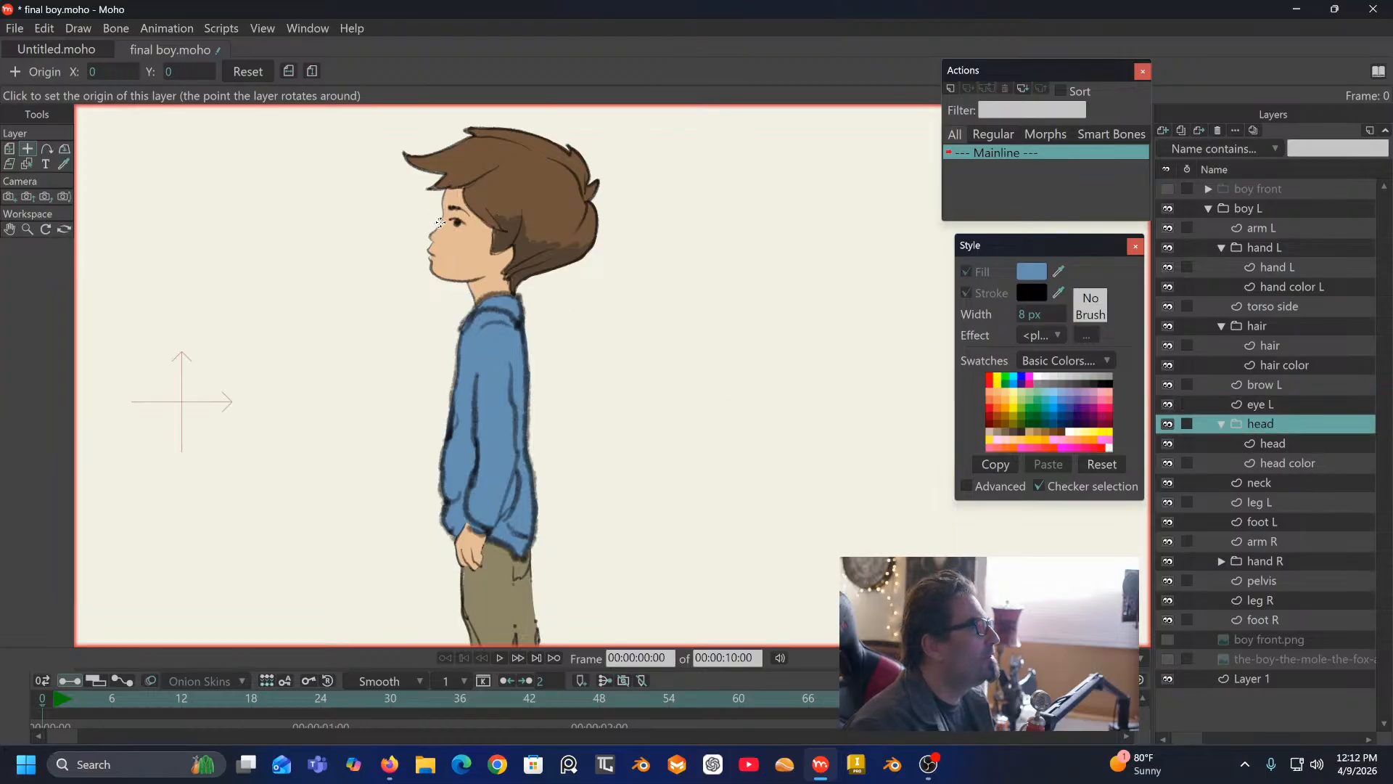
left_click(493, 258)
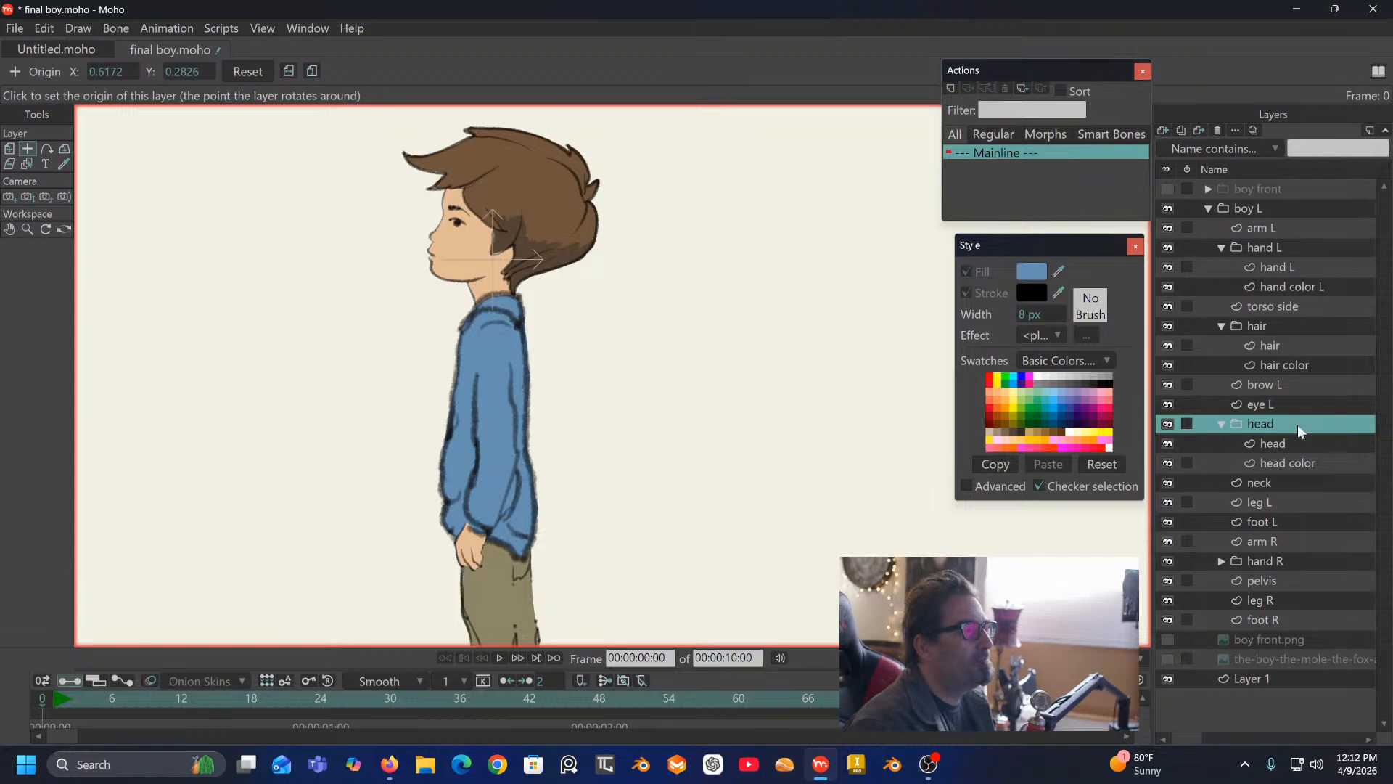
left_click(1265, 441)
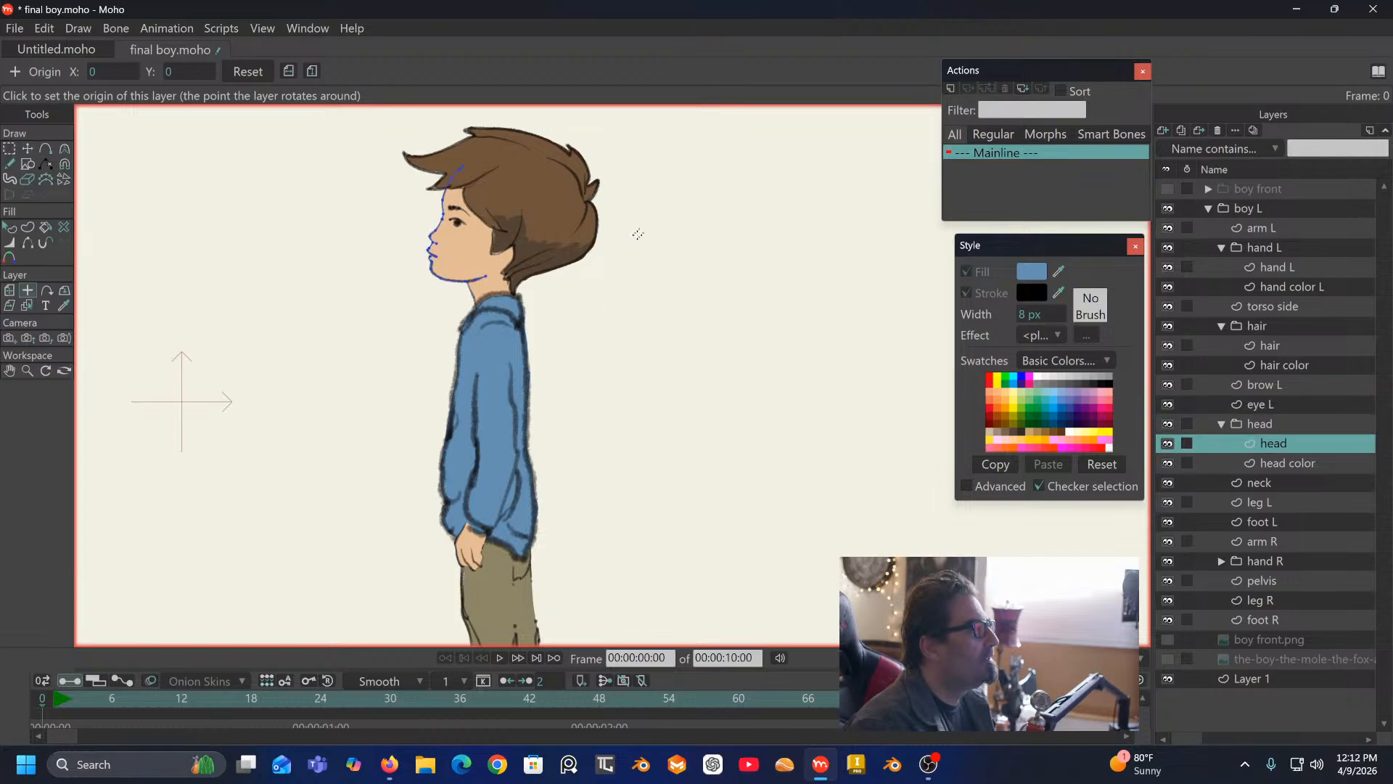
left_click(502, 255)
left_click(1289, 462)
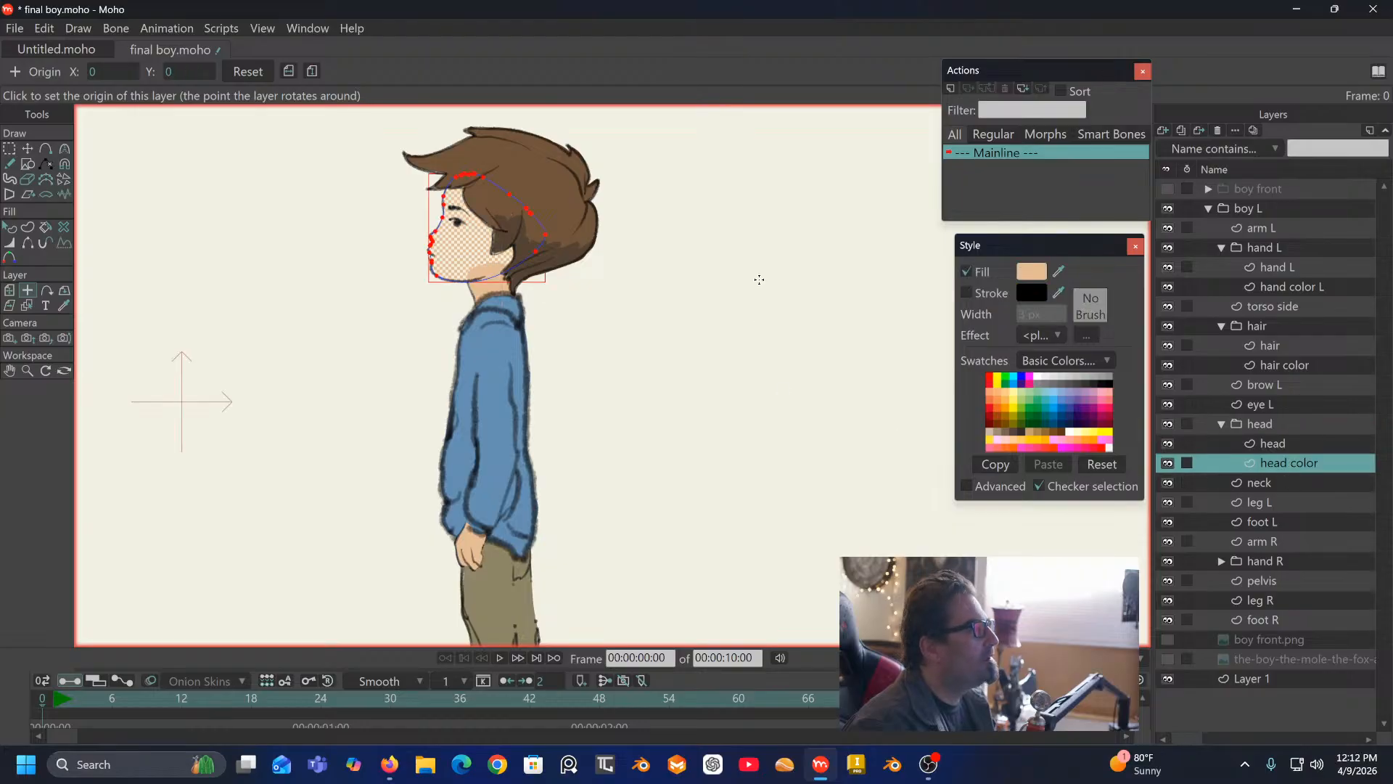
left_click(494, 263)
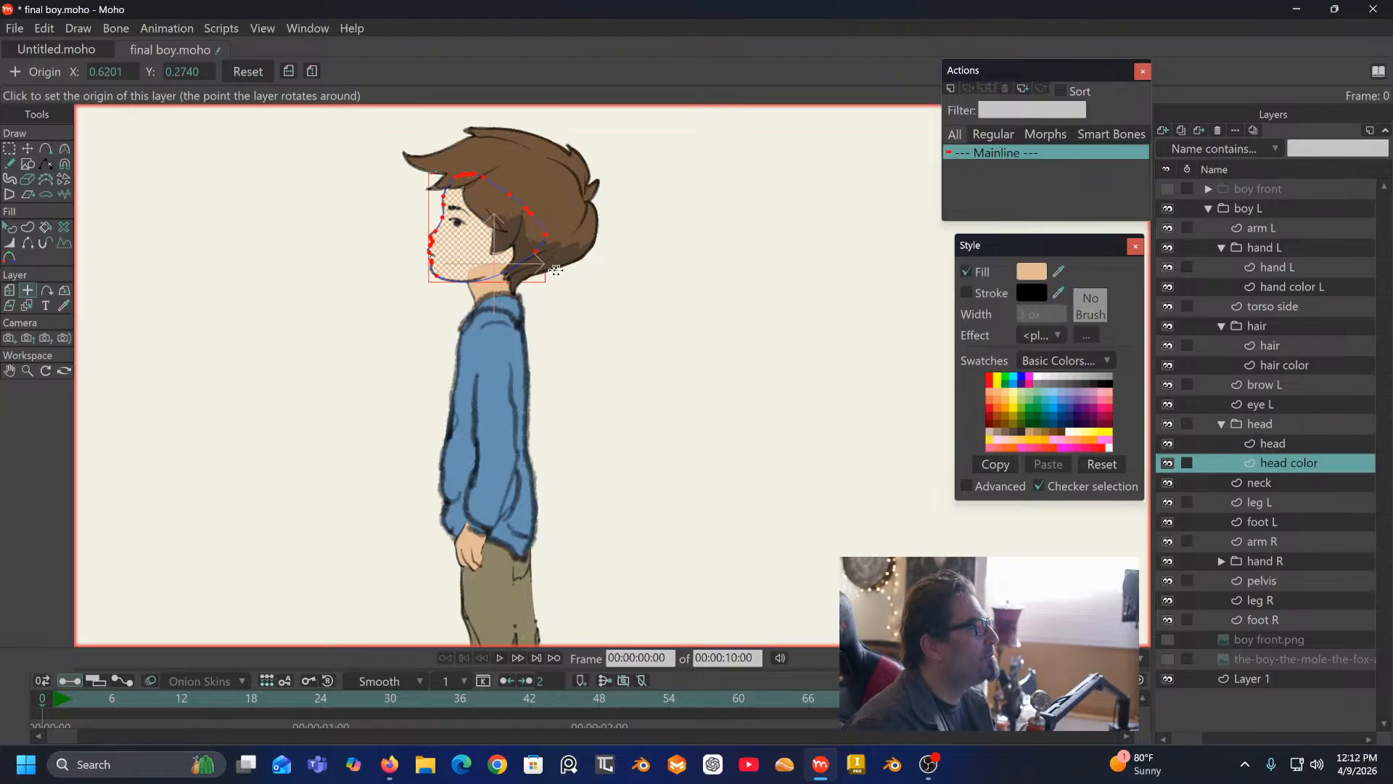
left_click(1259, 481)
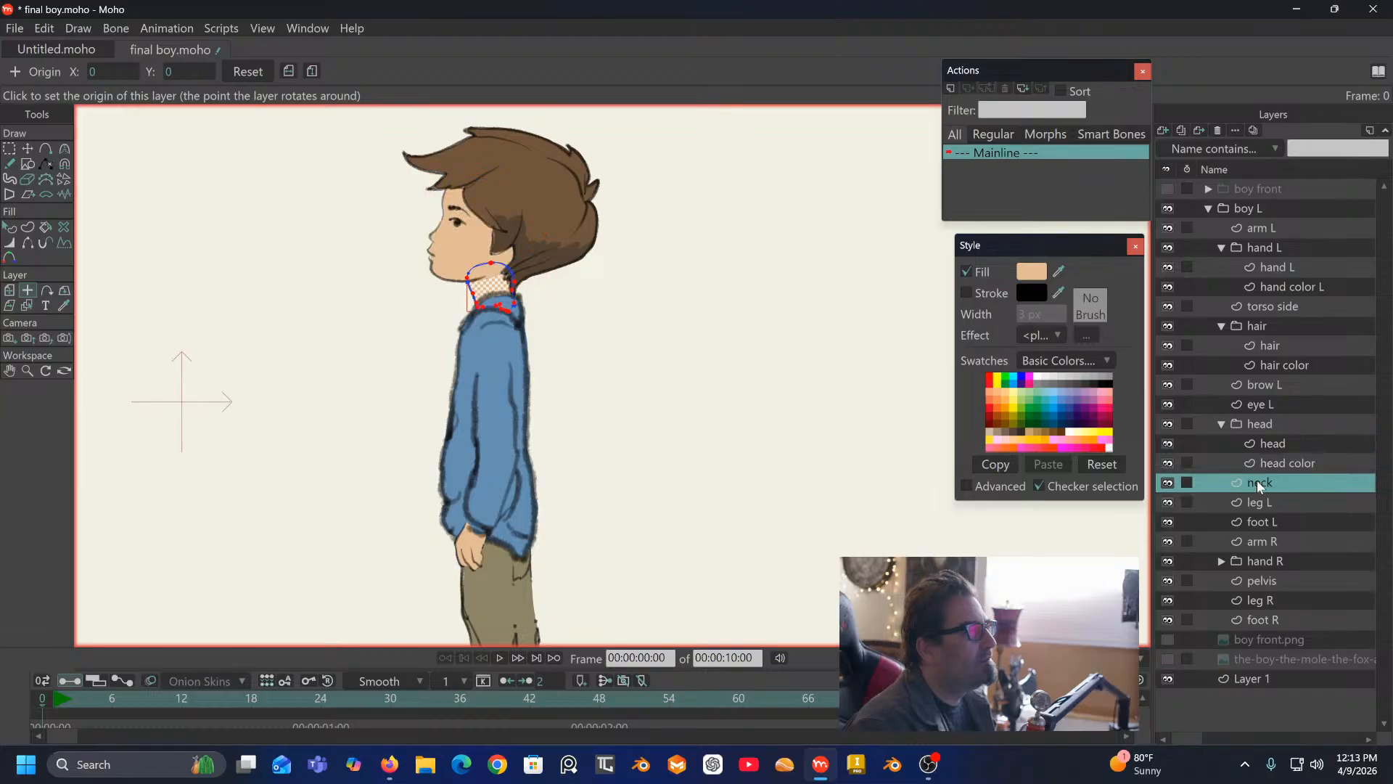
left_click(494, 303)
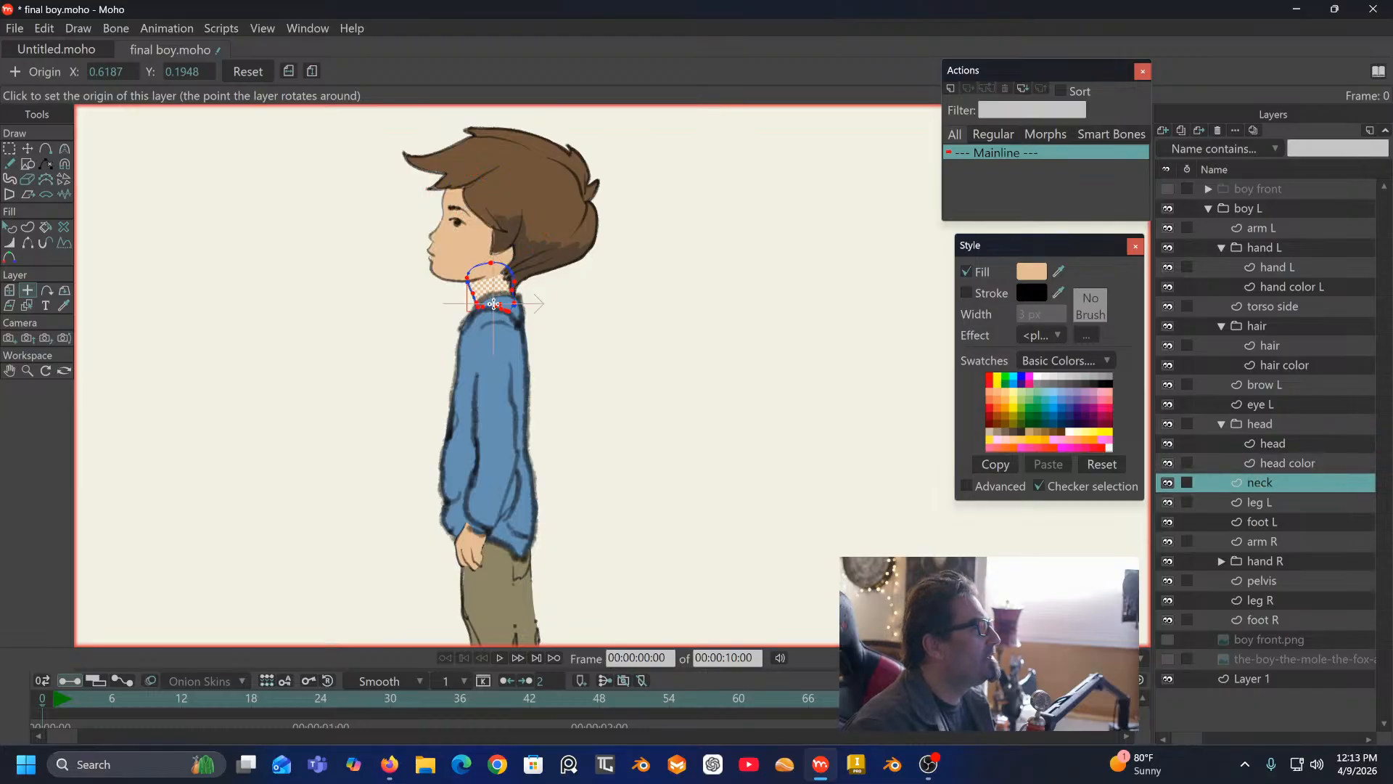
Step: Set the leg L origin at the hip, about X 0.62, Y -0.29, and the foot L origin at the ankle, about X 0.62, Y -0.68
left_click(1267, 502)
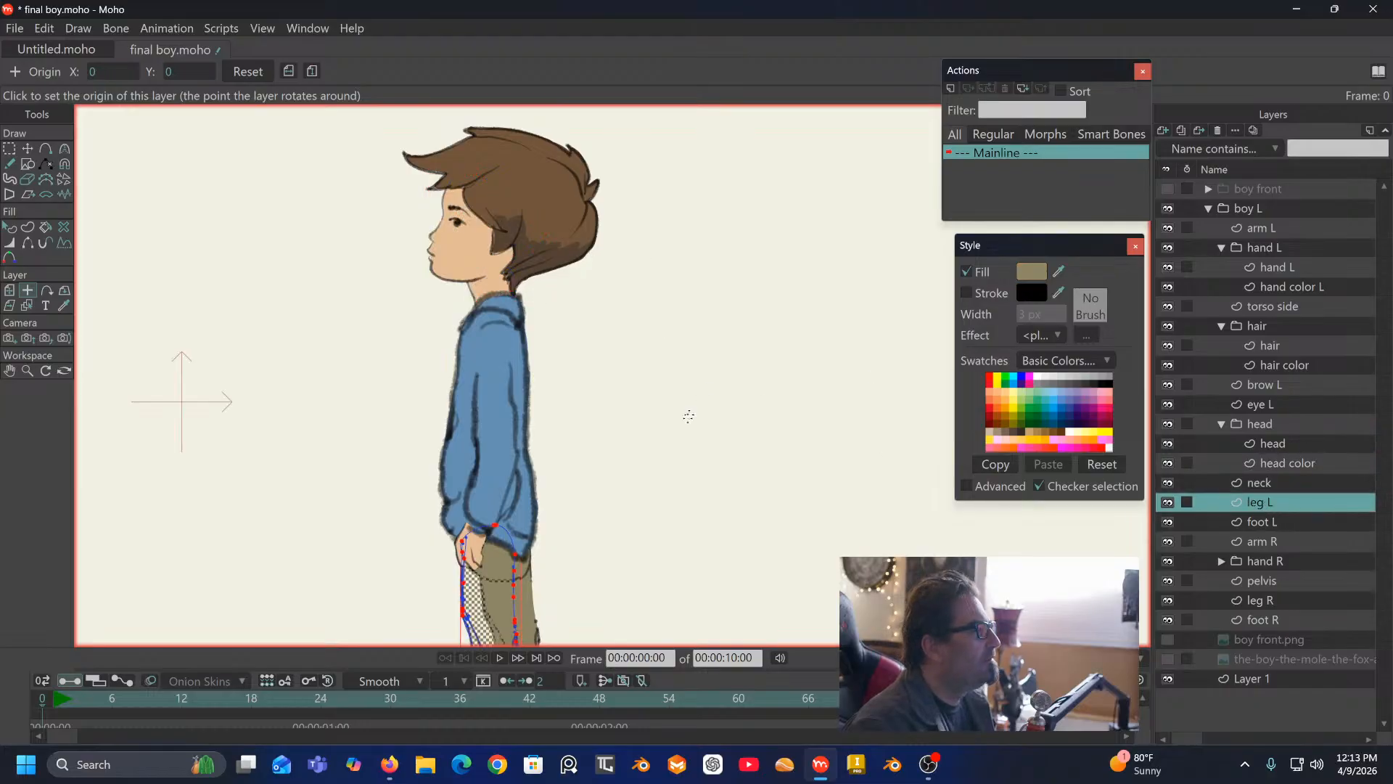
left_click_drag(660, 393, 714, 198)
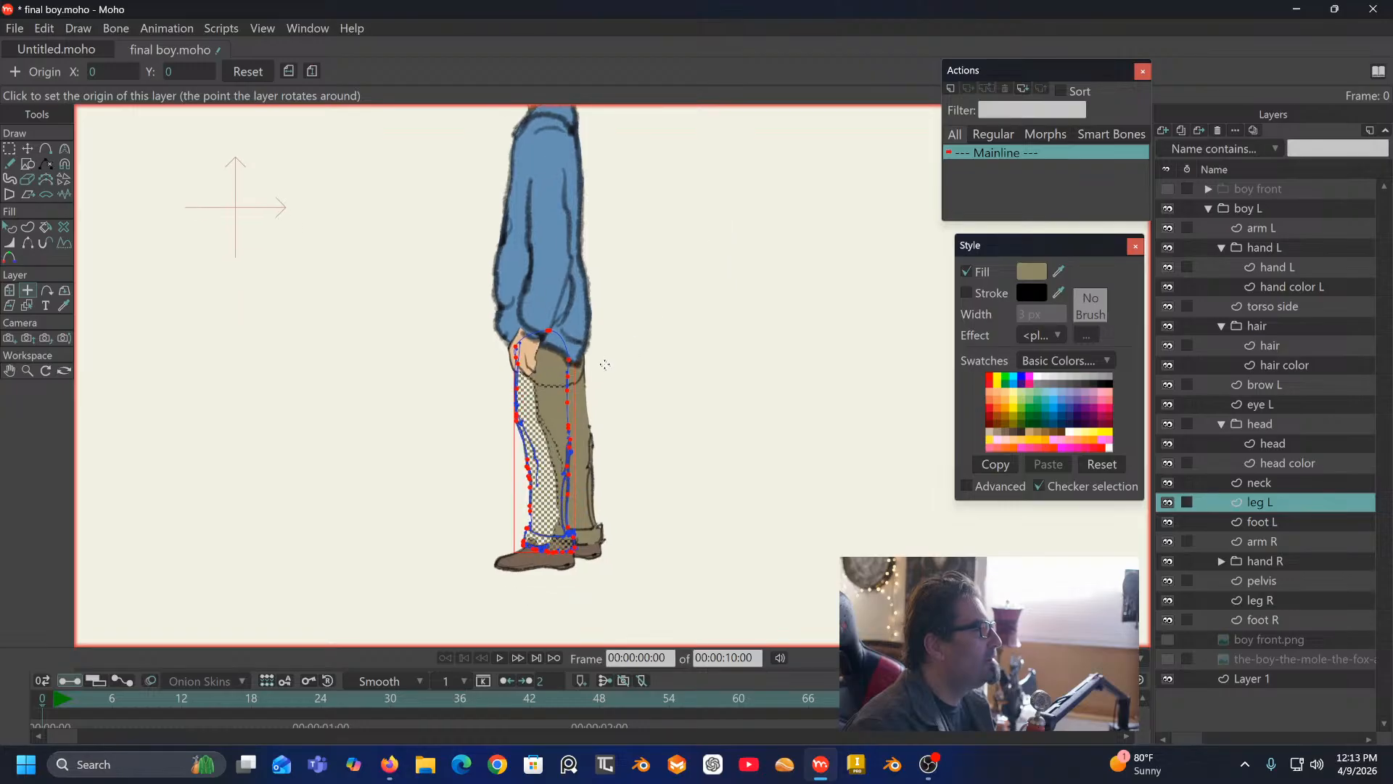
left_click(547, 354)
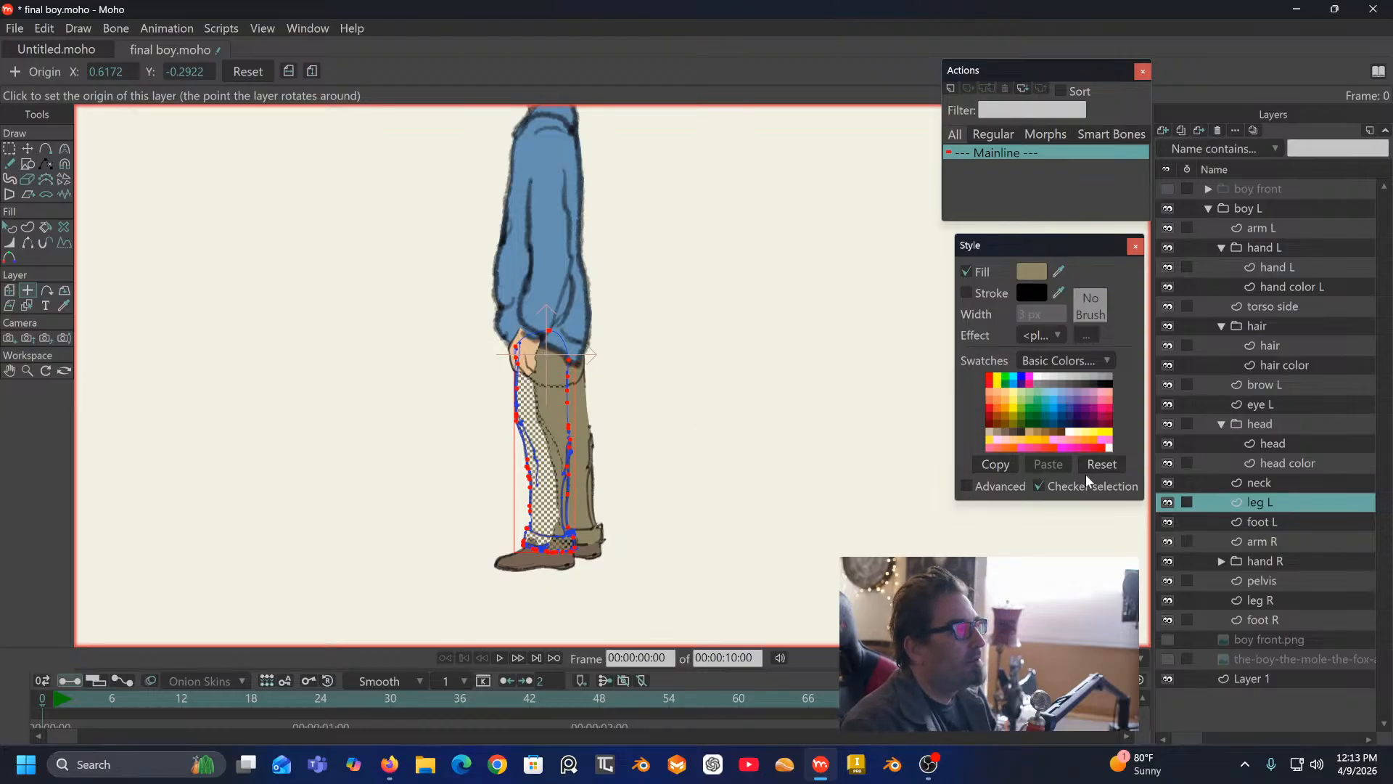
left_click(1261, 518)
left_click(1261, 518)
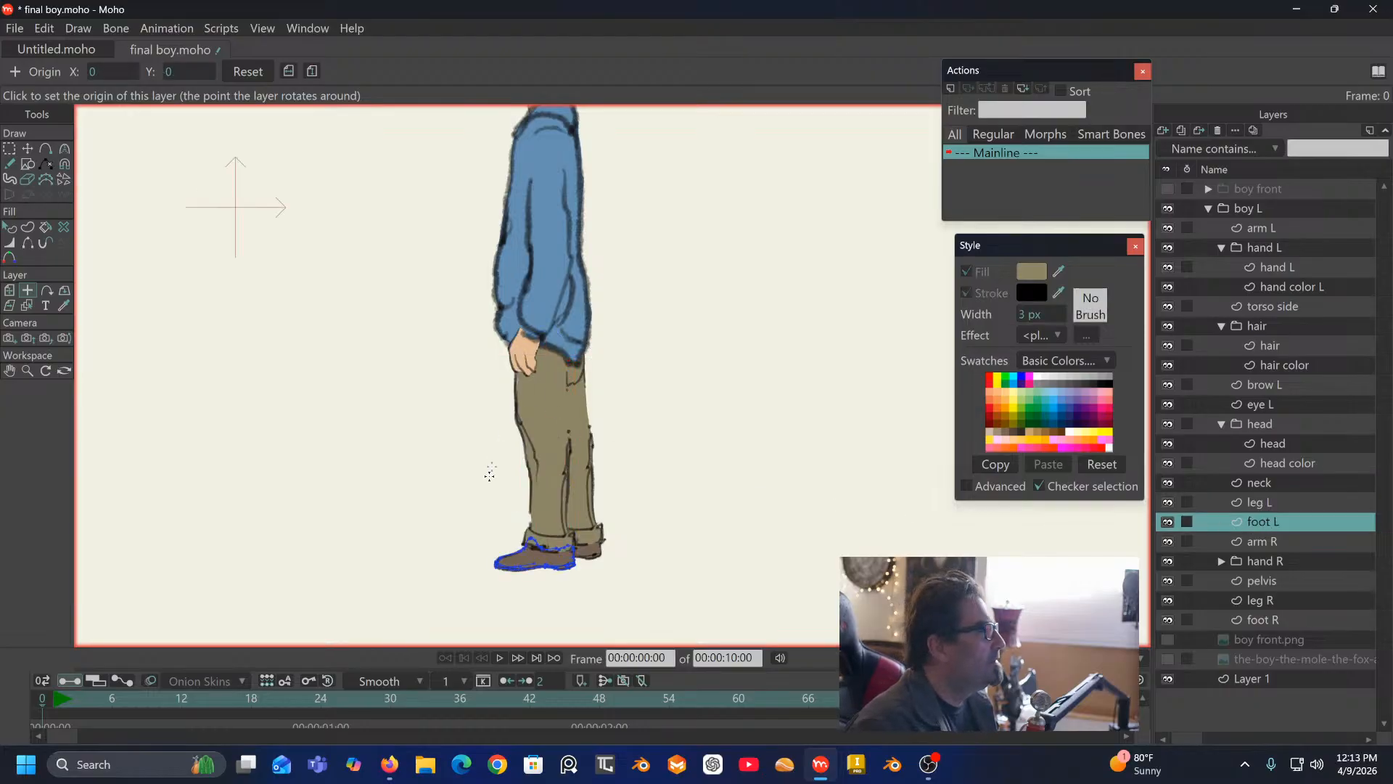
left_click(549, 549)
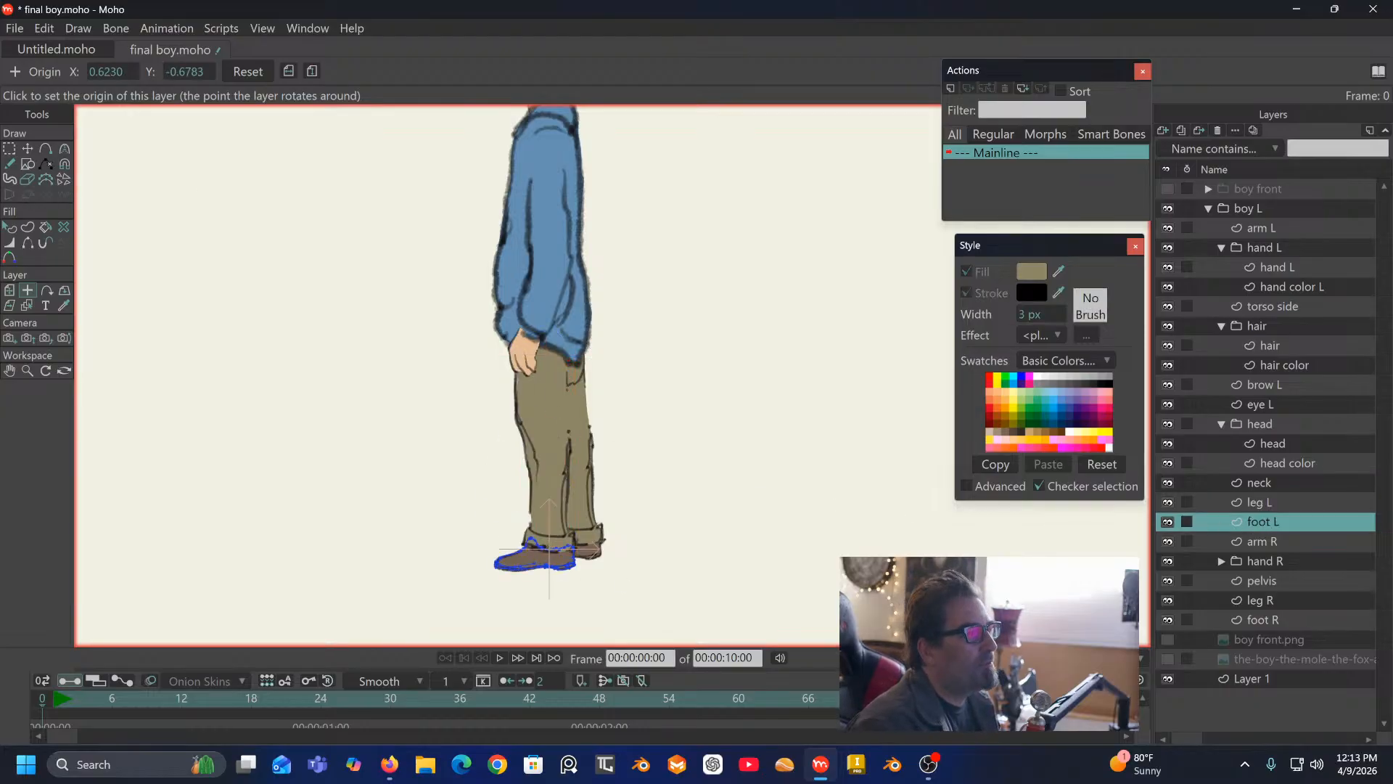
Step: Set the origin of boy L's arm R layer at the shoulder, about X 0.62, Y 0.10
left_click(1266, 542)
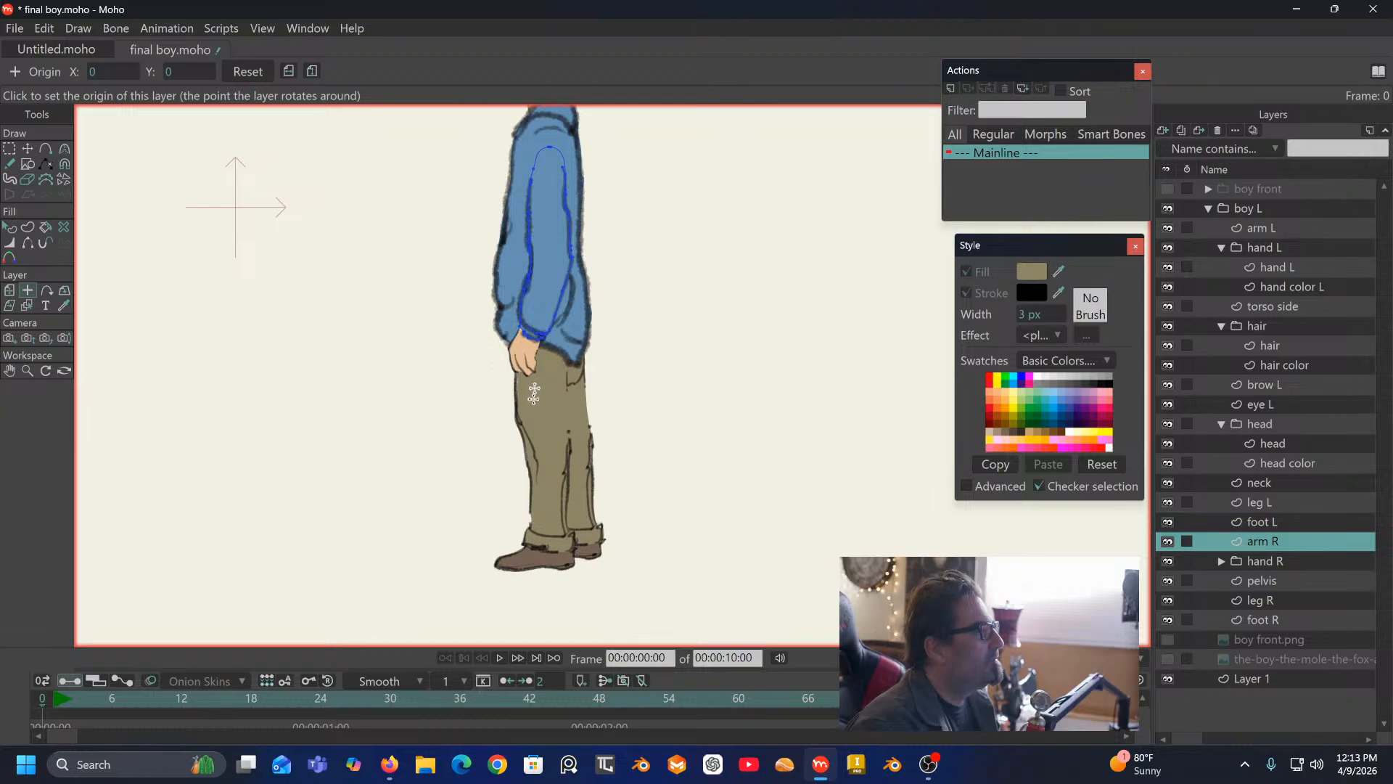
scroll(542, 176, "up", 1)
left_click(549, 178)
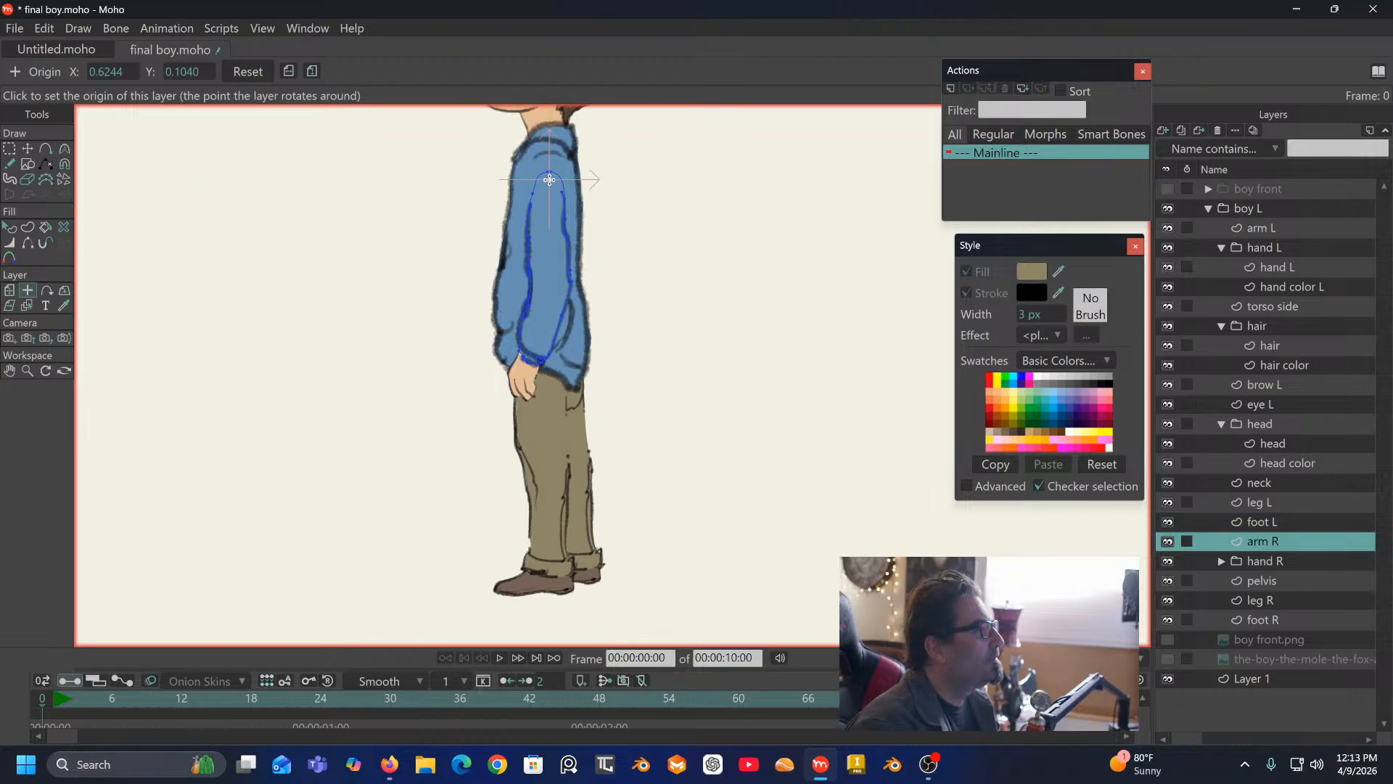
Step: Set the origins of the hand R group and its hand R and hand color R layers at the wrist, about X 0.58, Y -0.25
left_click(1266, 561)
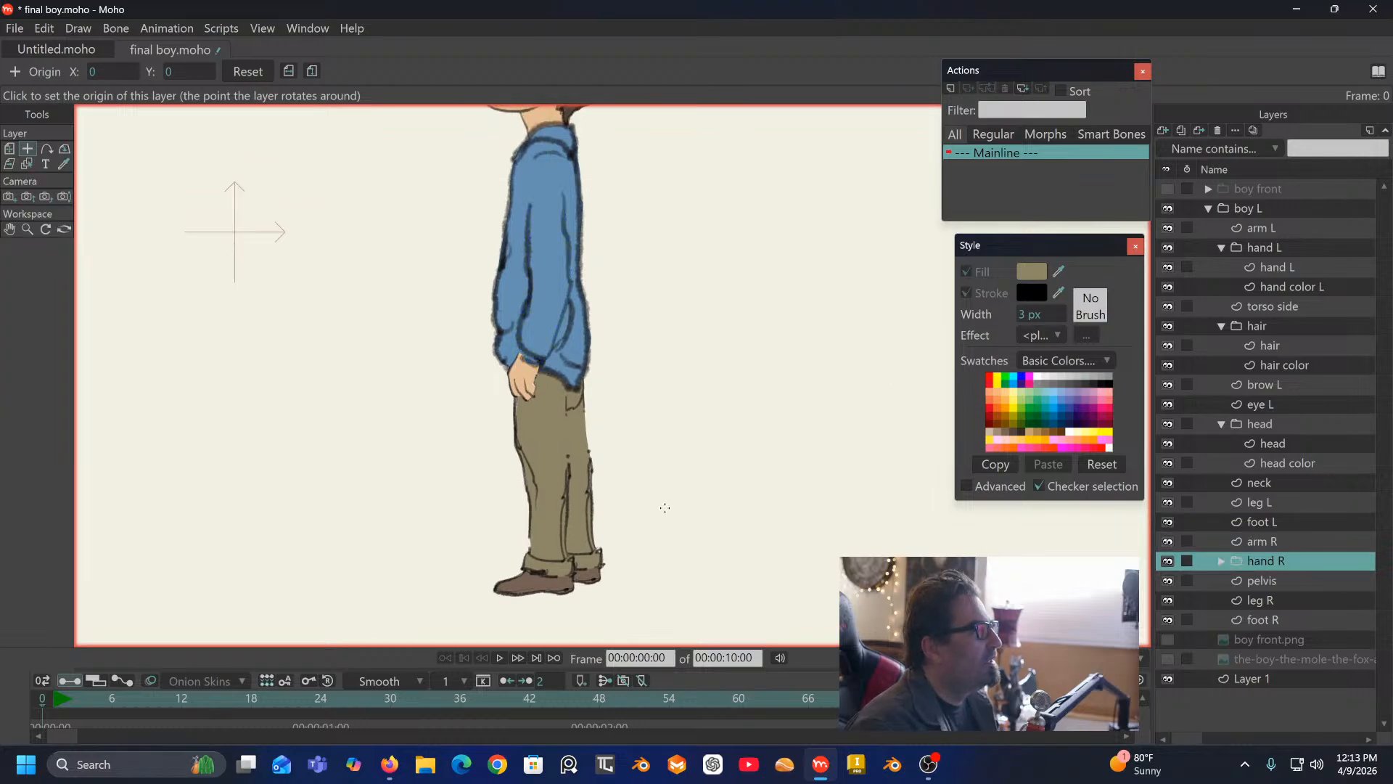
left_click(526, 359)
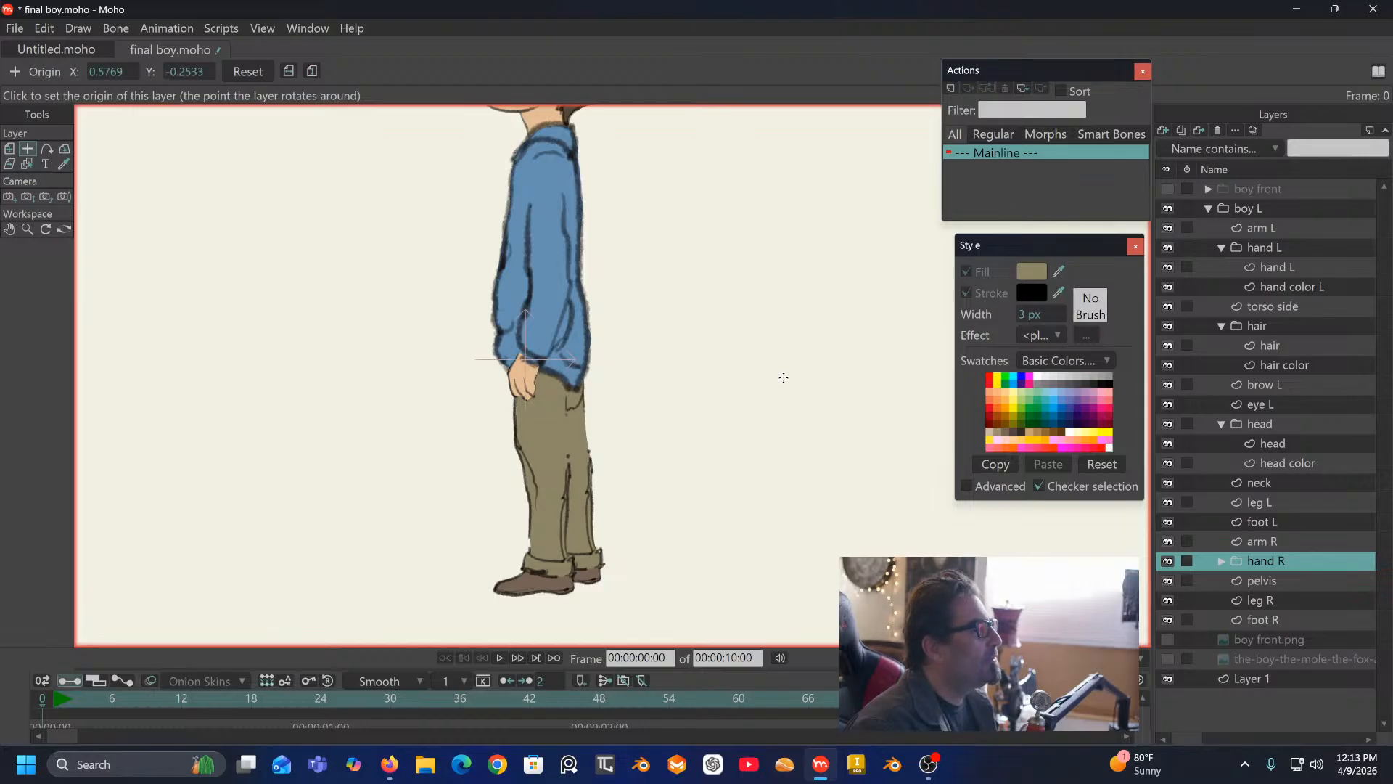
left_click(1220, 560)
left_click(1272, 581)
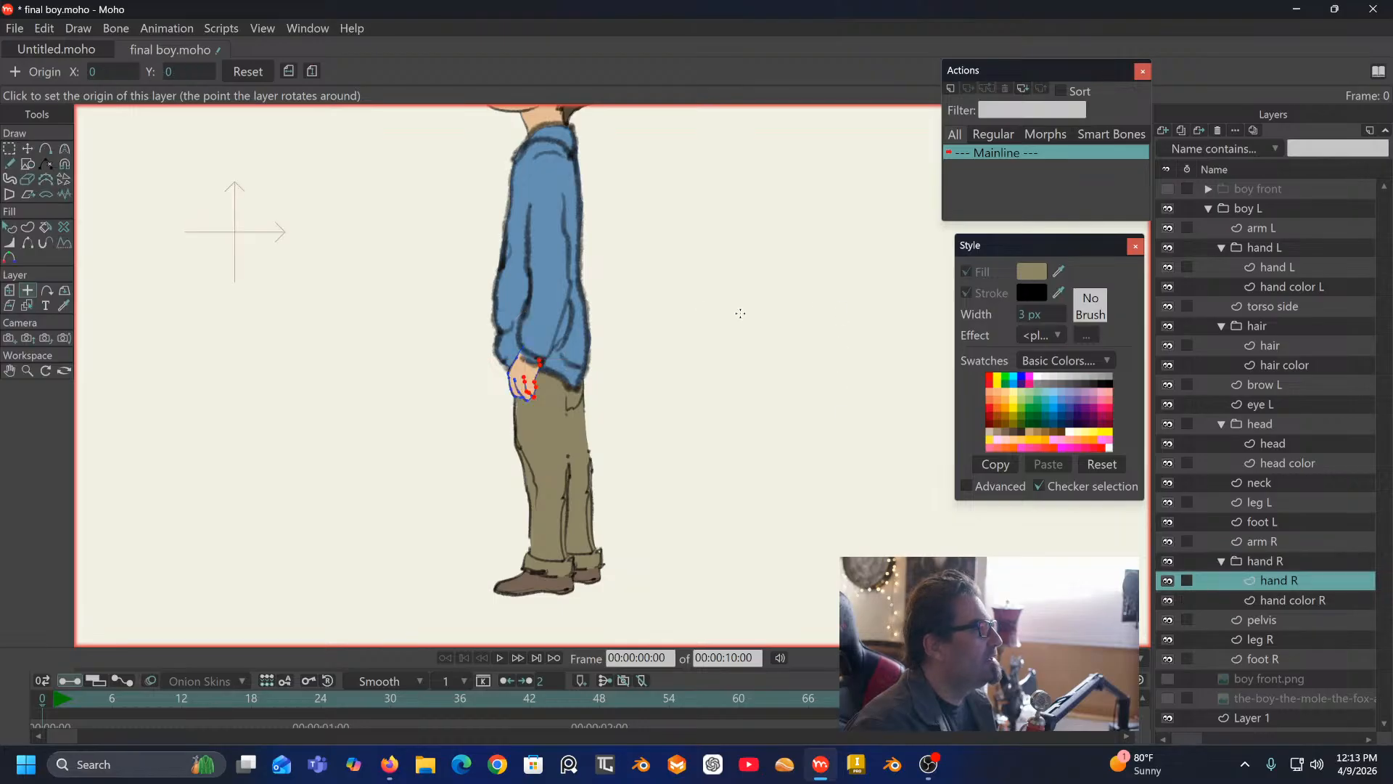
left_click(530, 356)
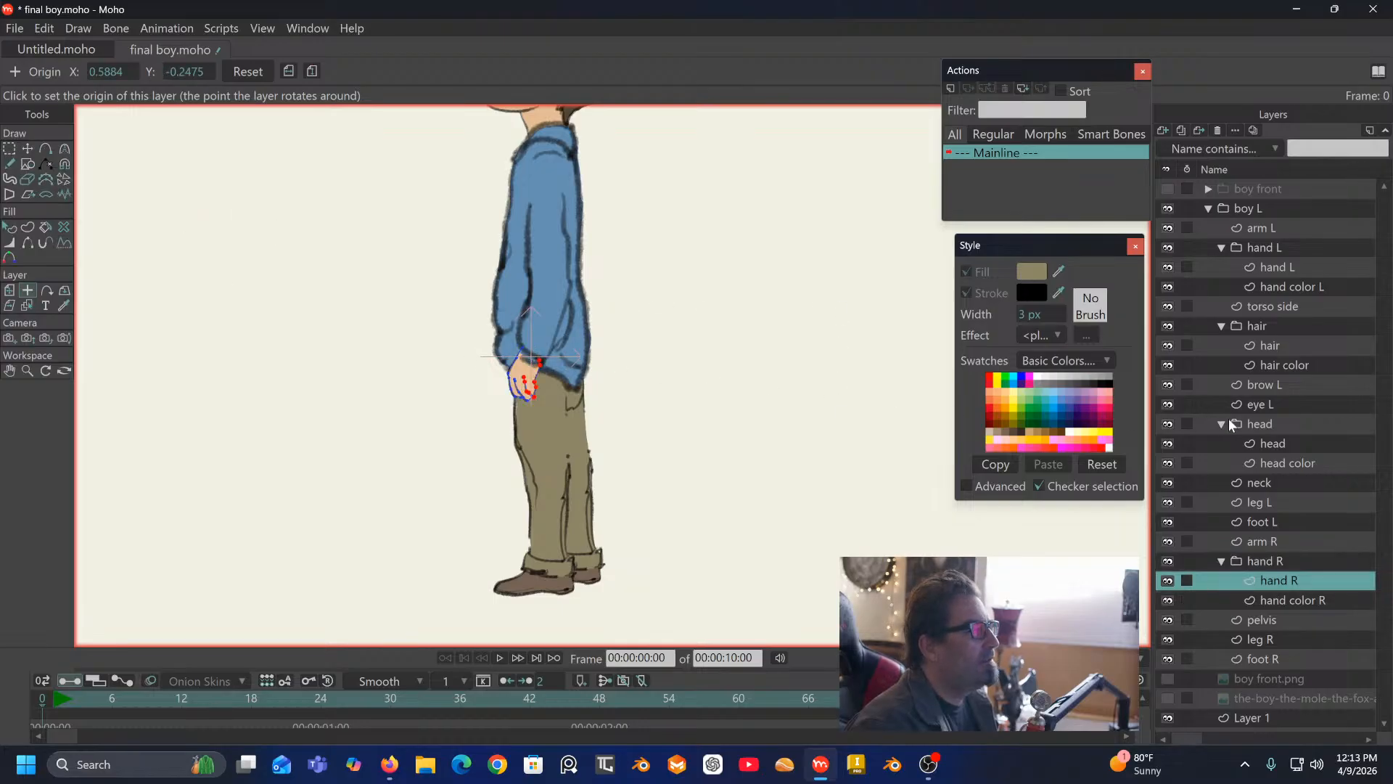
left_click(1277, 595)
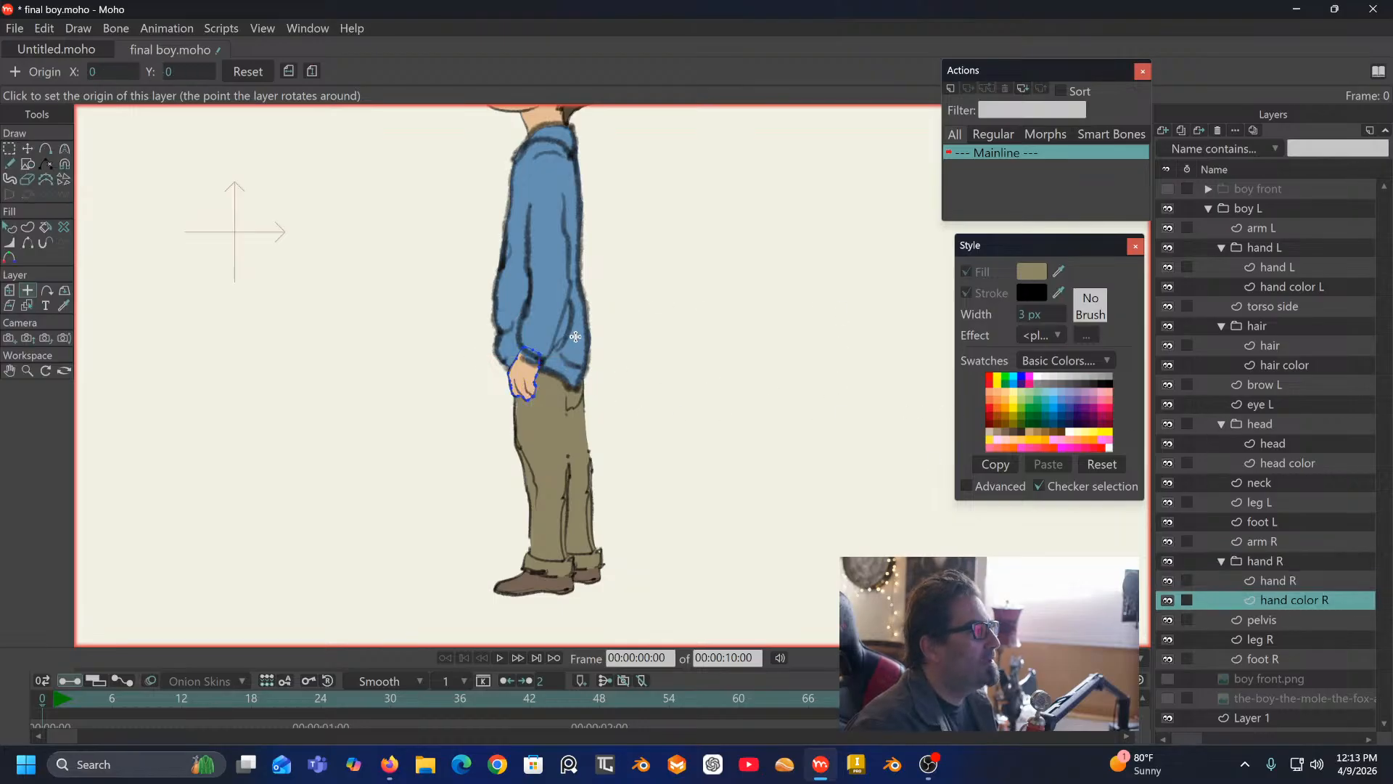
left_click(529, 355)
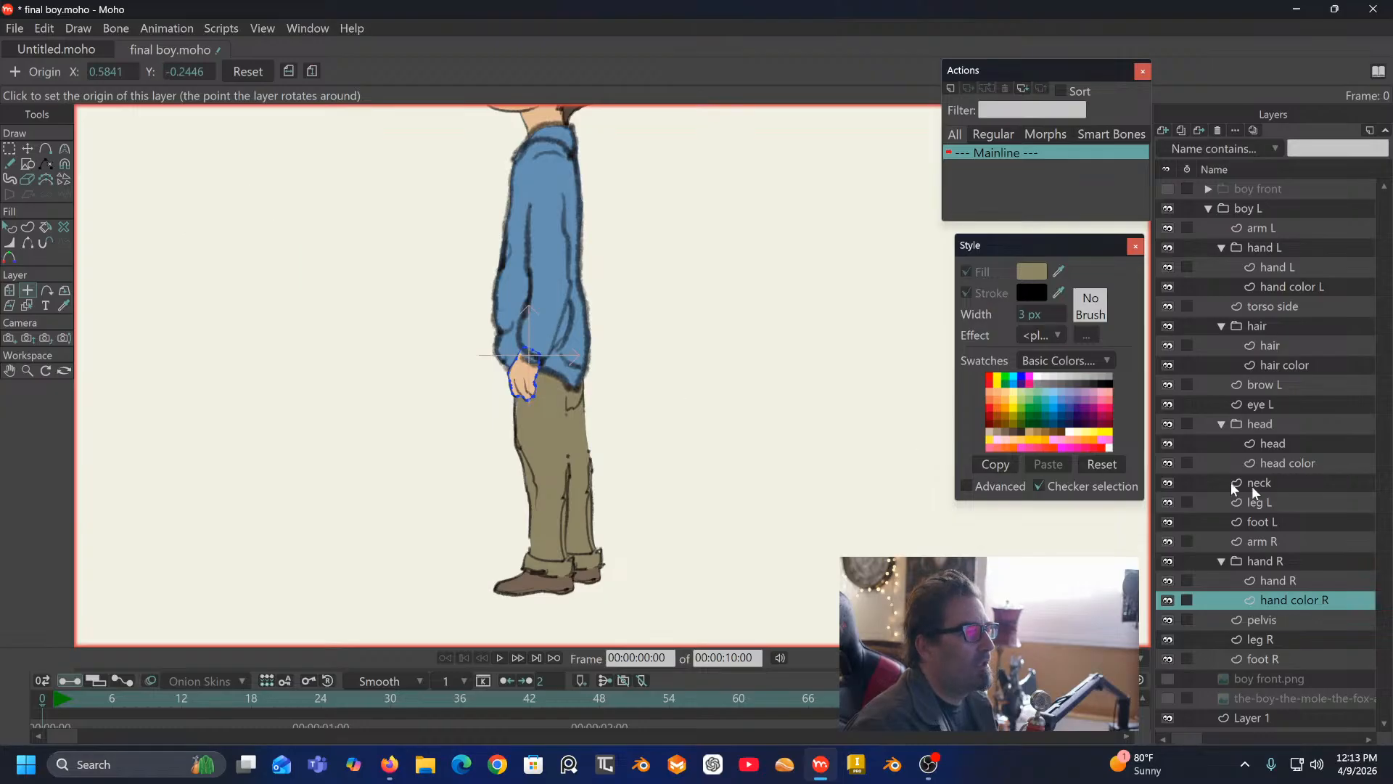
Step: Set origins for the pelvis at its upper middle, leg R at the hip, about X 0.61, Y -0.28, and foot R at the ankle, about Y -0.67
left_click(1260, 623)
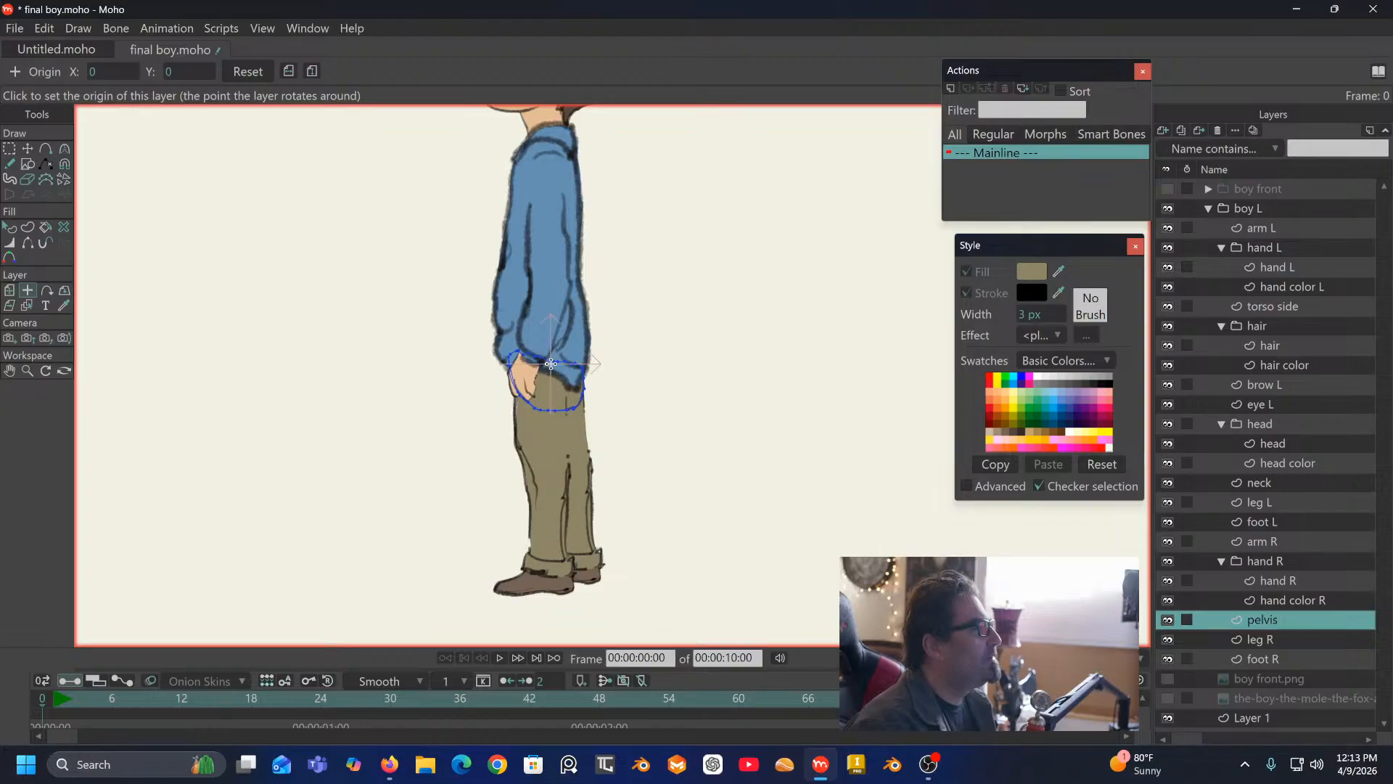
left_click(551, 364)
left_click(1260, 639)
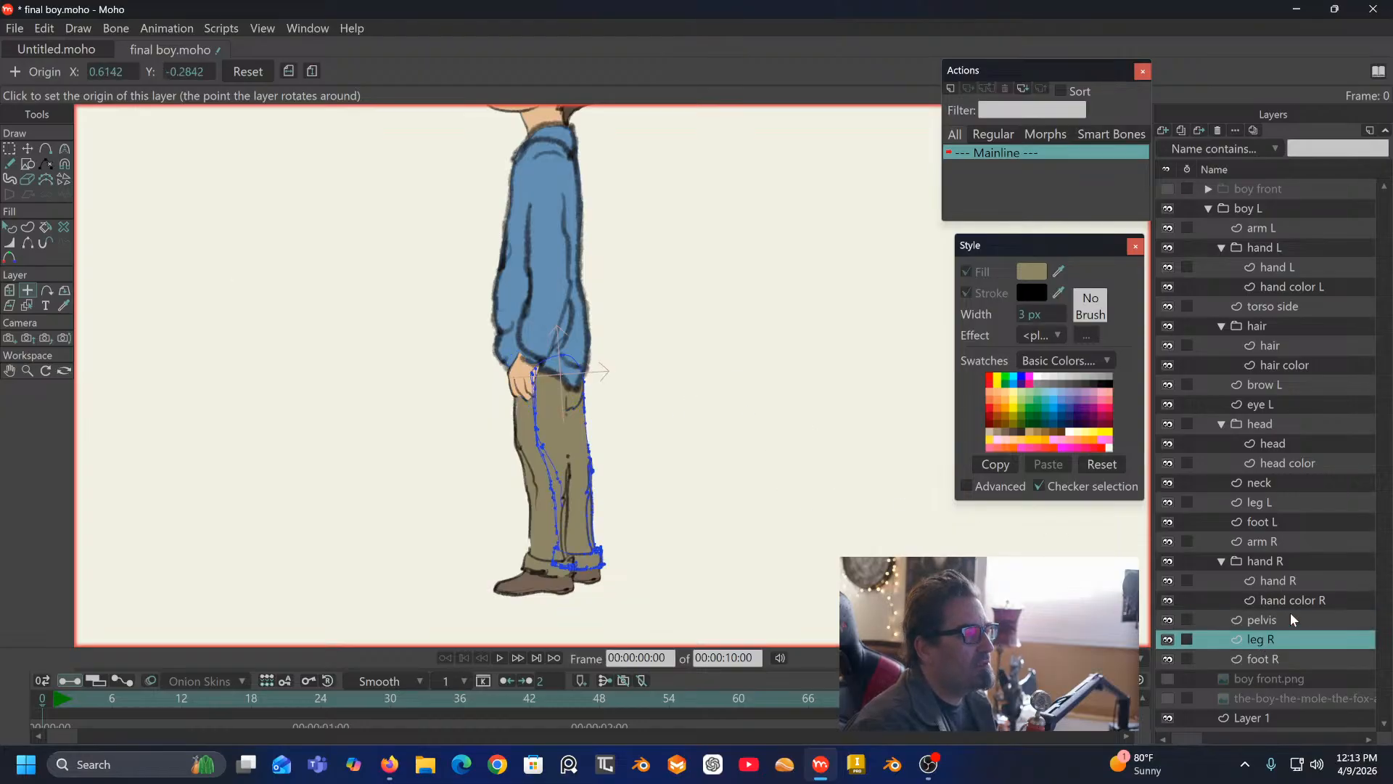
left_click(1261, 657)
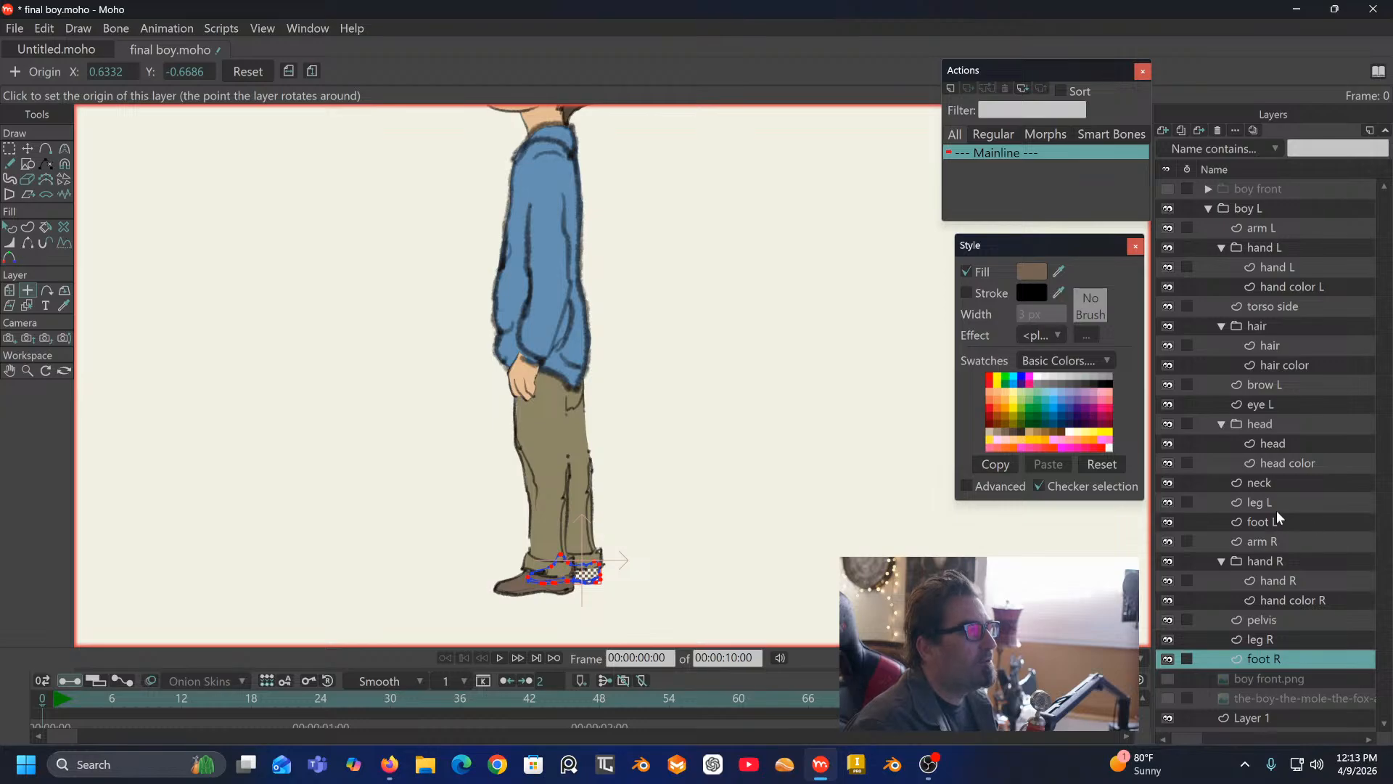
Step: Collapse and hide the boy L group, and show the boy front group
left_click(1209, 208)
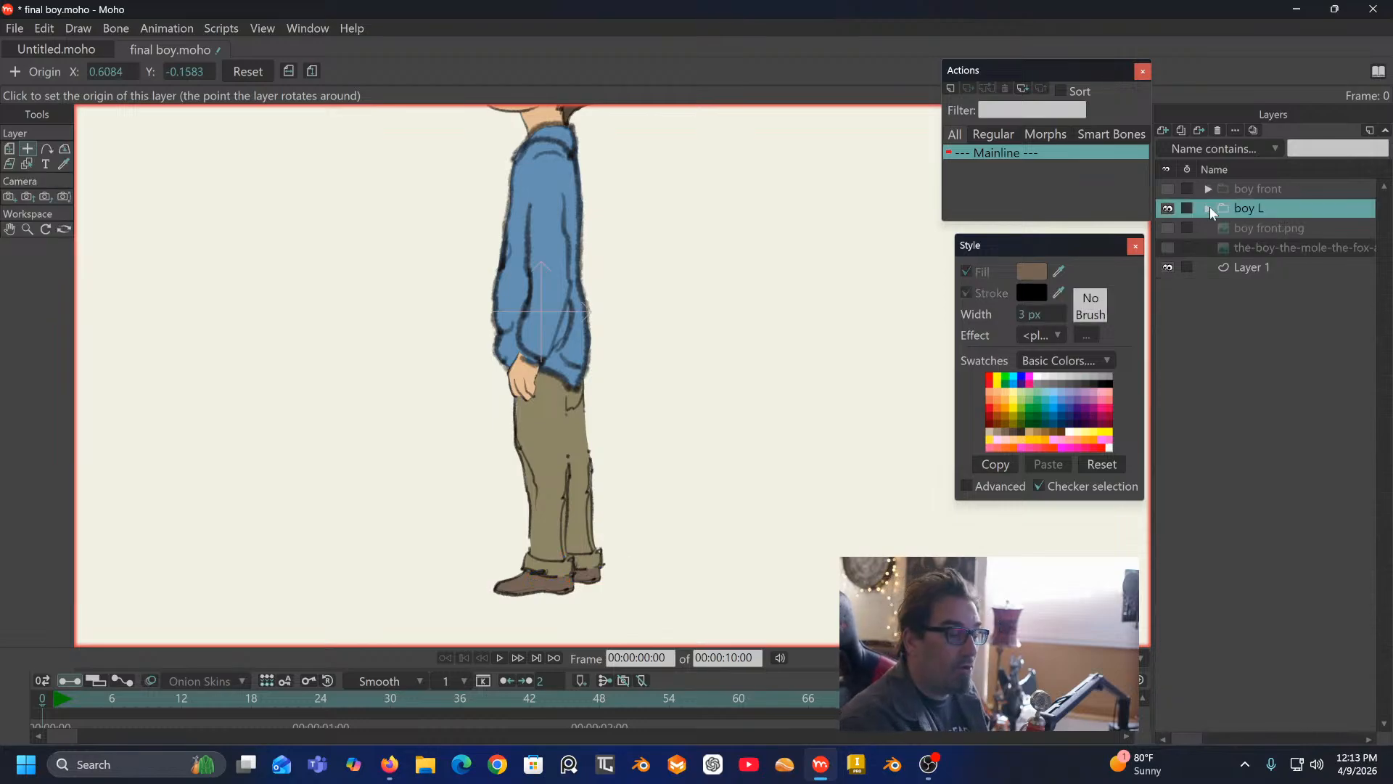
left_click_drag(778, 205, 766, 354)
left_click(1168, 209)
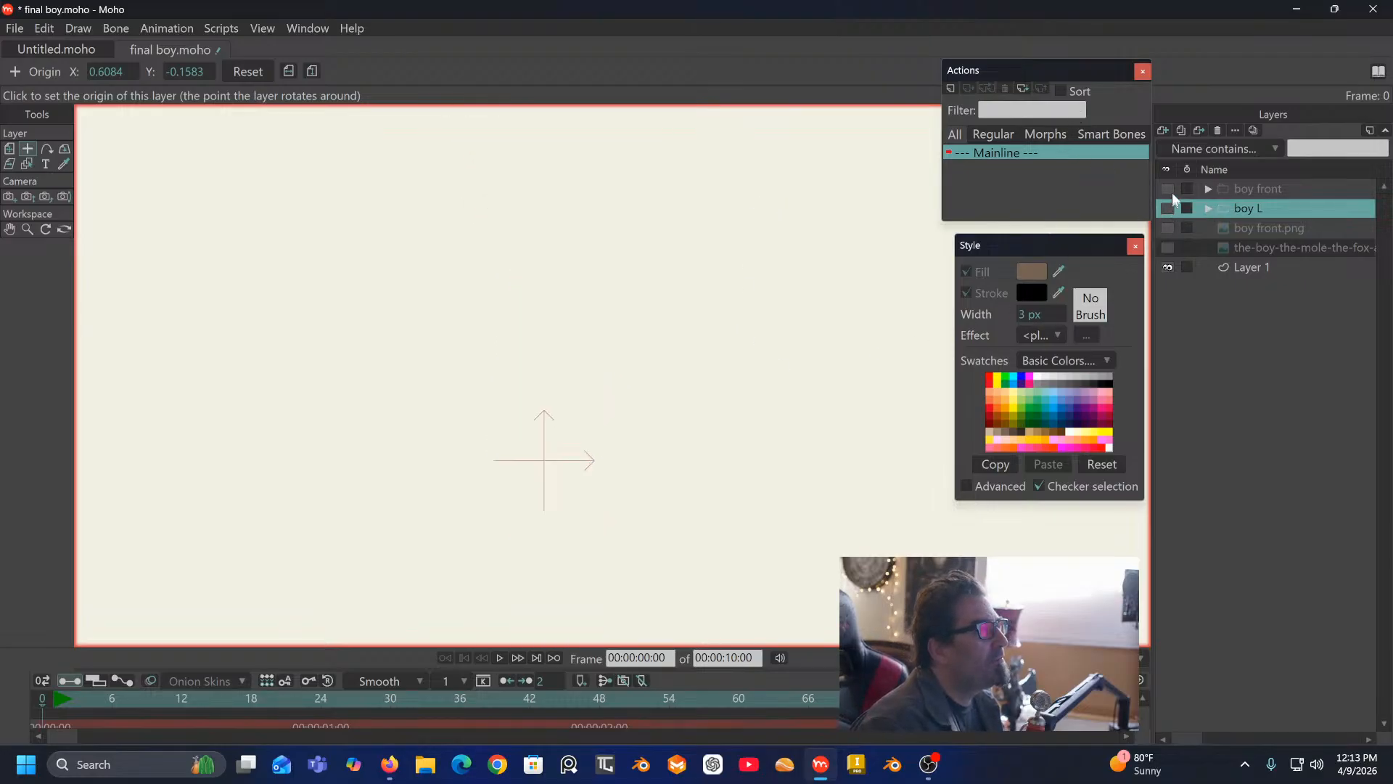
left_click(1172, 189)
left_click_drag(801, 306, 751, 282)
scroll(791, 288, "down", 2)
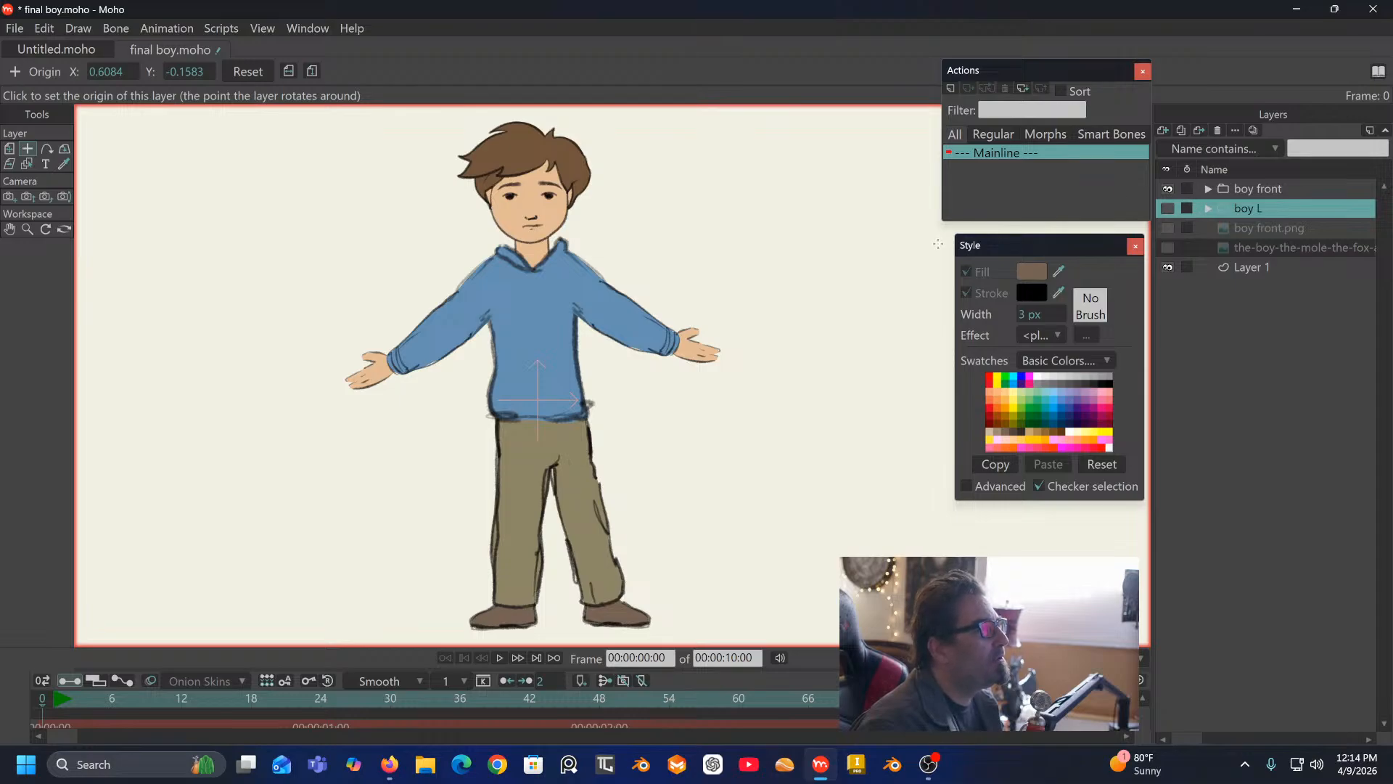
Step: Try converting the boy front group to a bone layer, and undo the conversion
left_click(1271, 186)
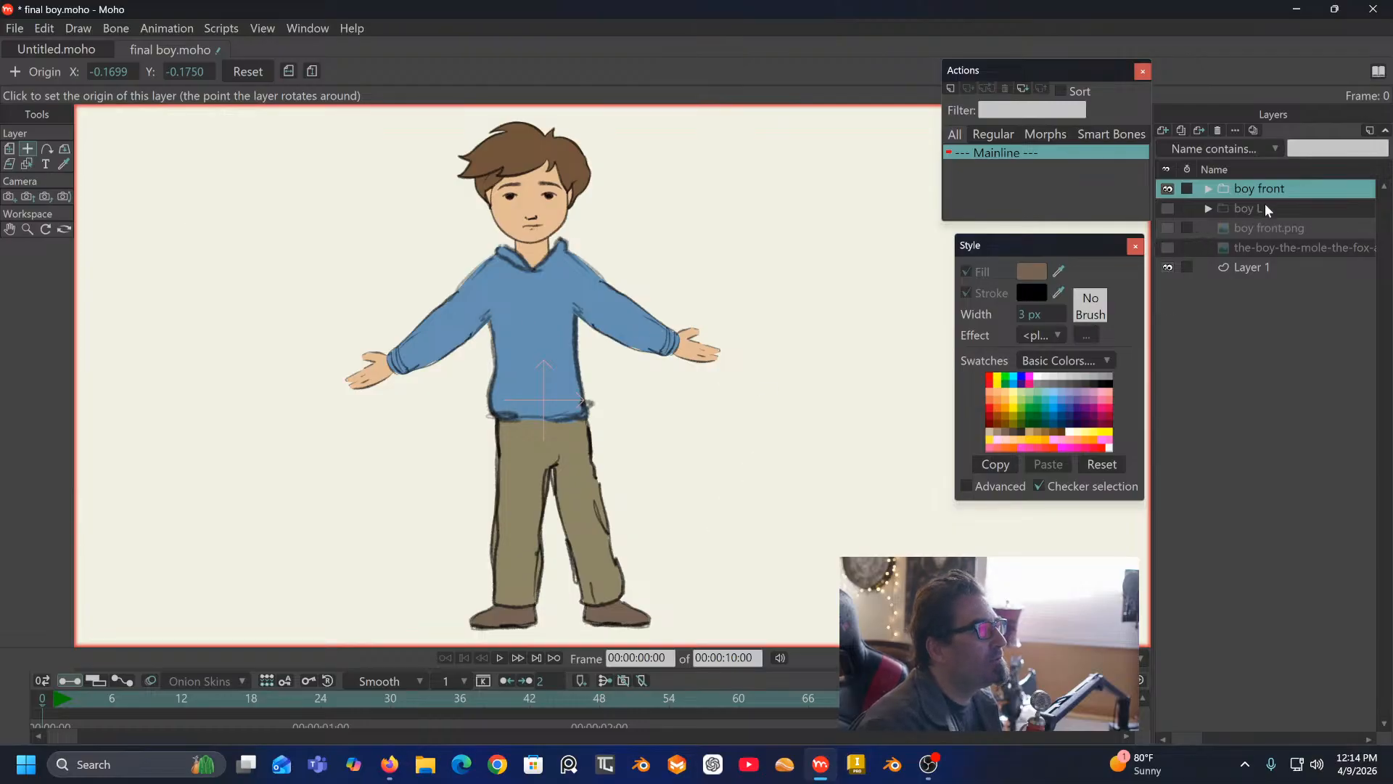
right_click(1307, 189)
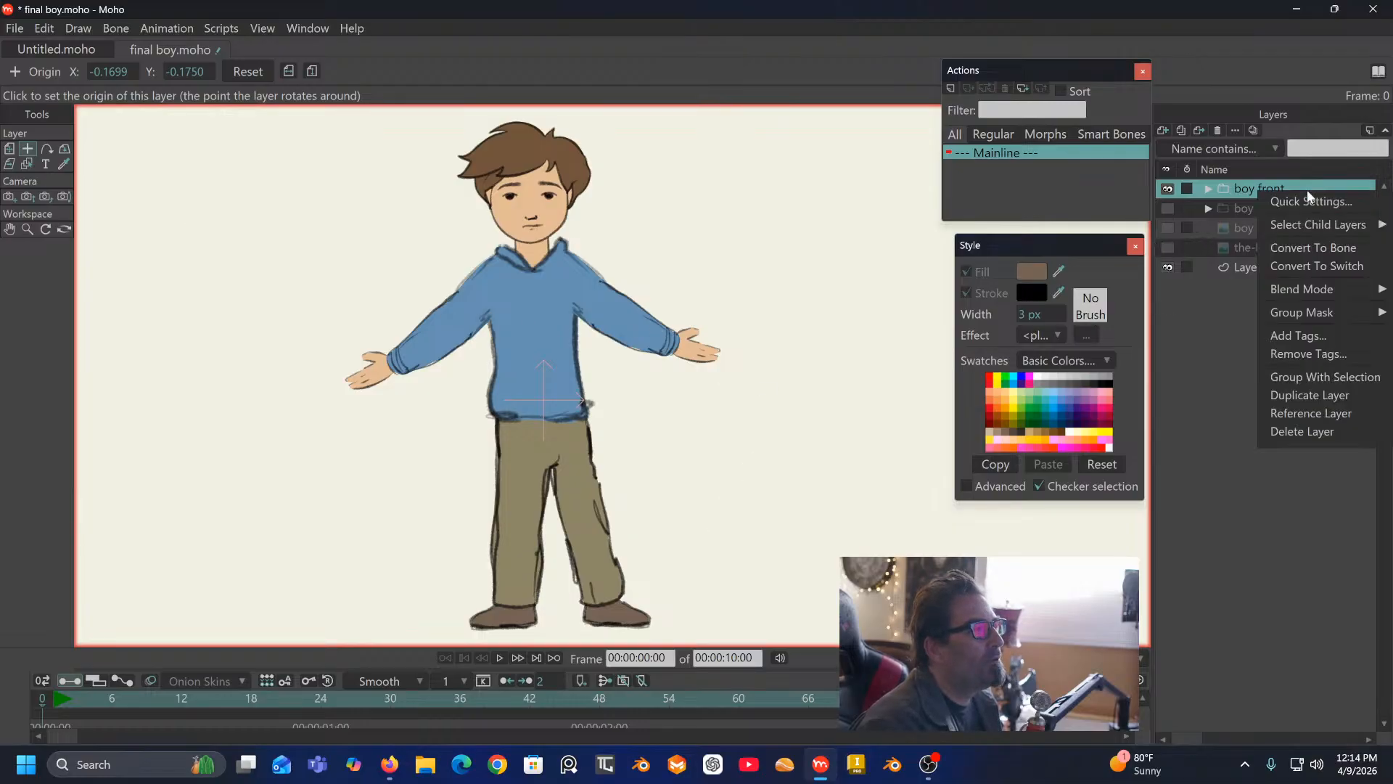
left_click(1295, 250)
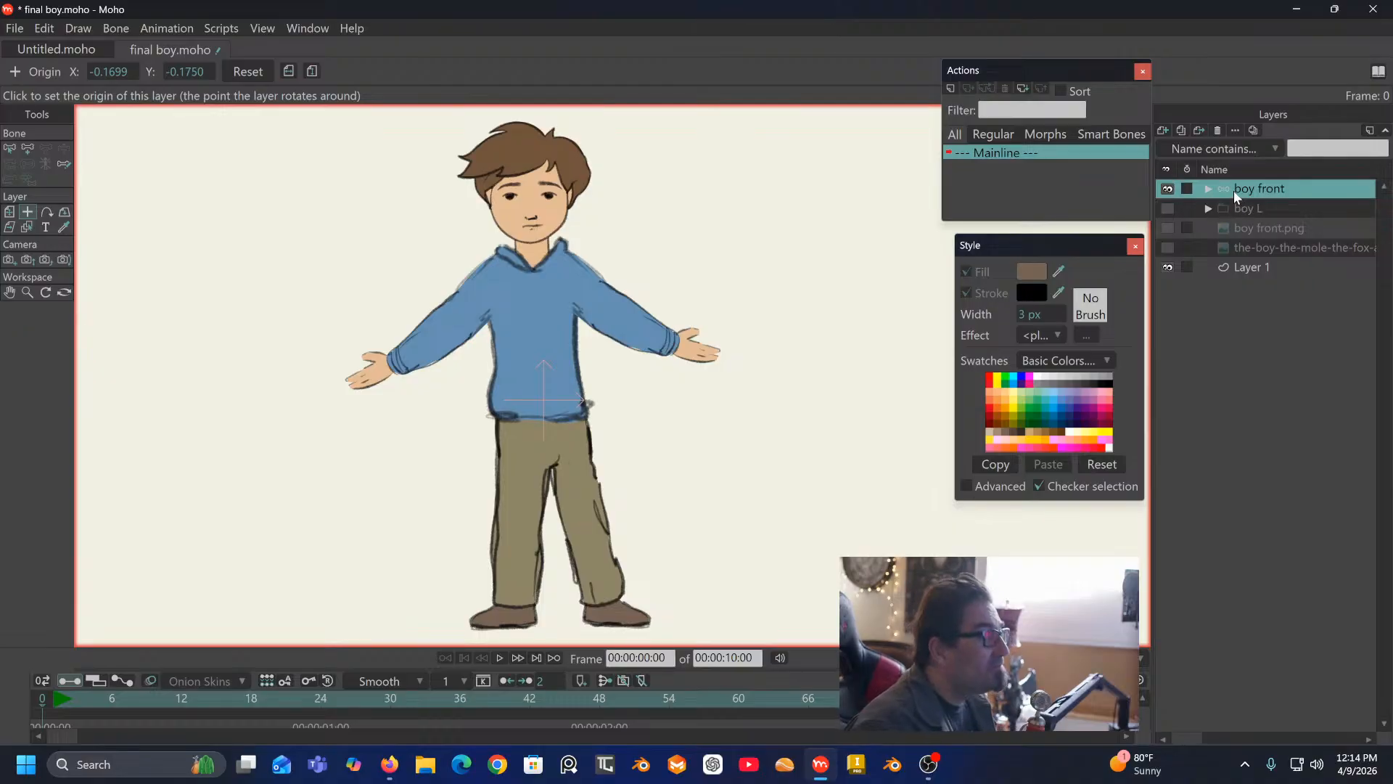
key("ctrl+z")
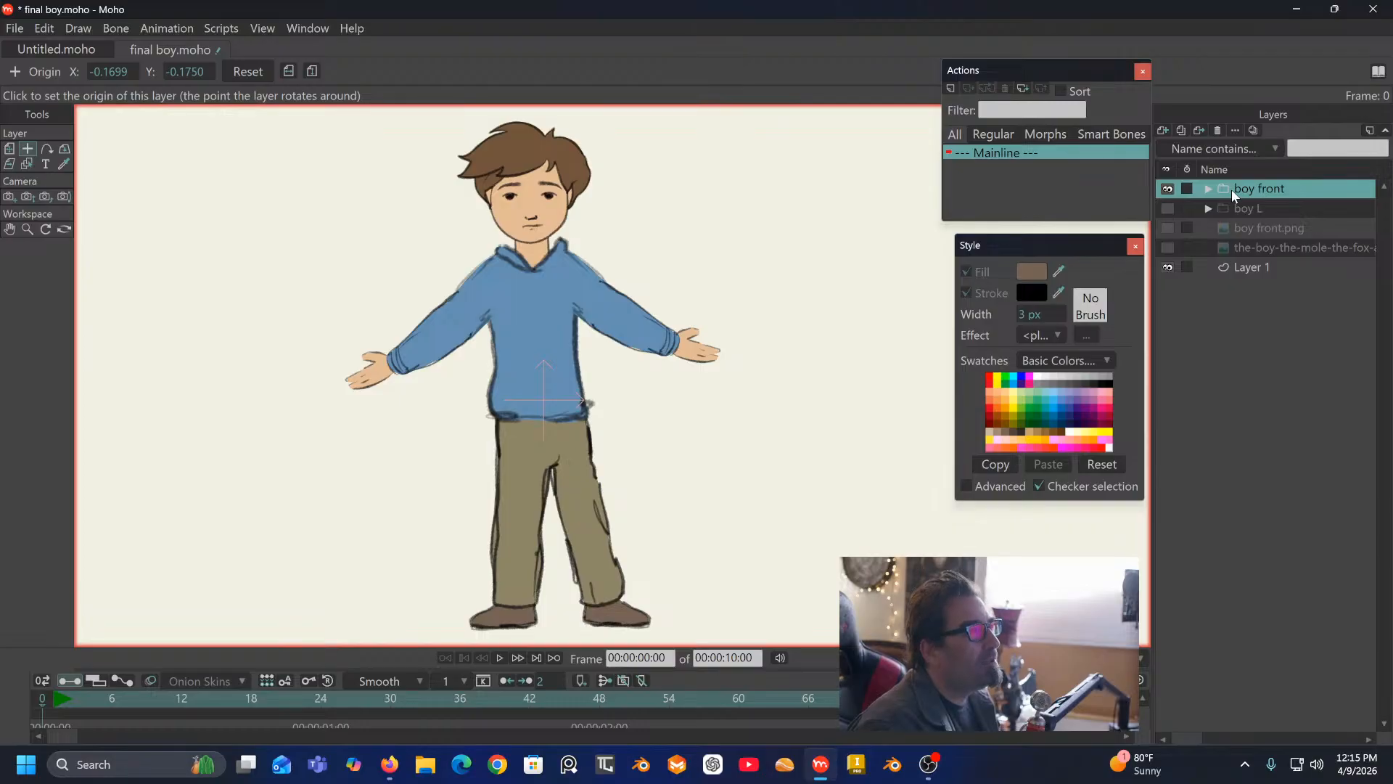
Step: Add a new vector layer above boy front and name it Boy bone layer Master
left_click(1164, 129)
left_click(1176, 146)
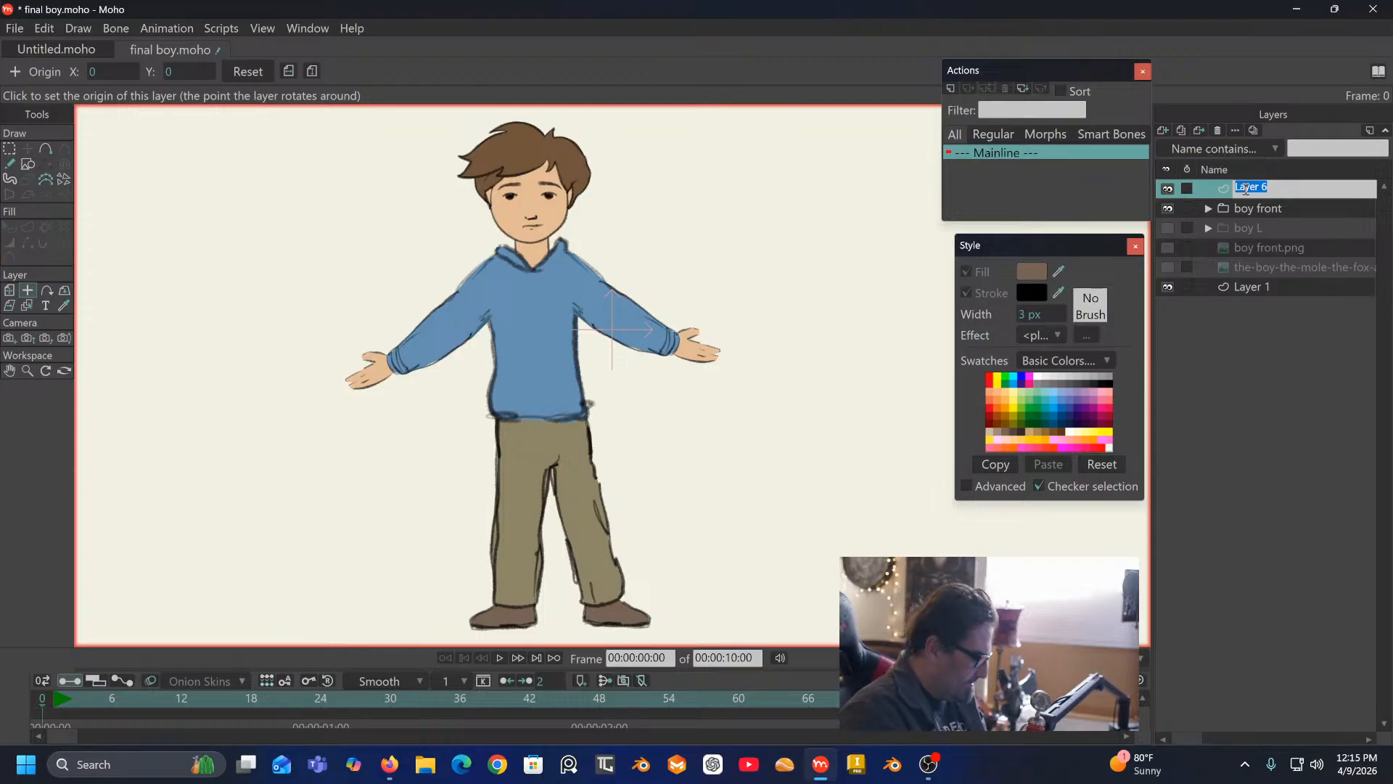
type("Bo")
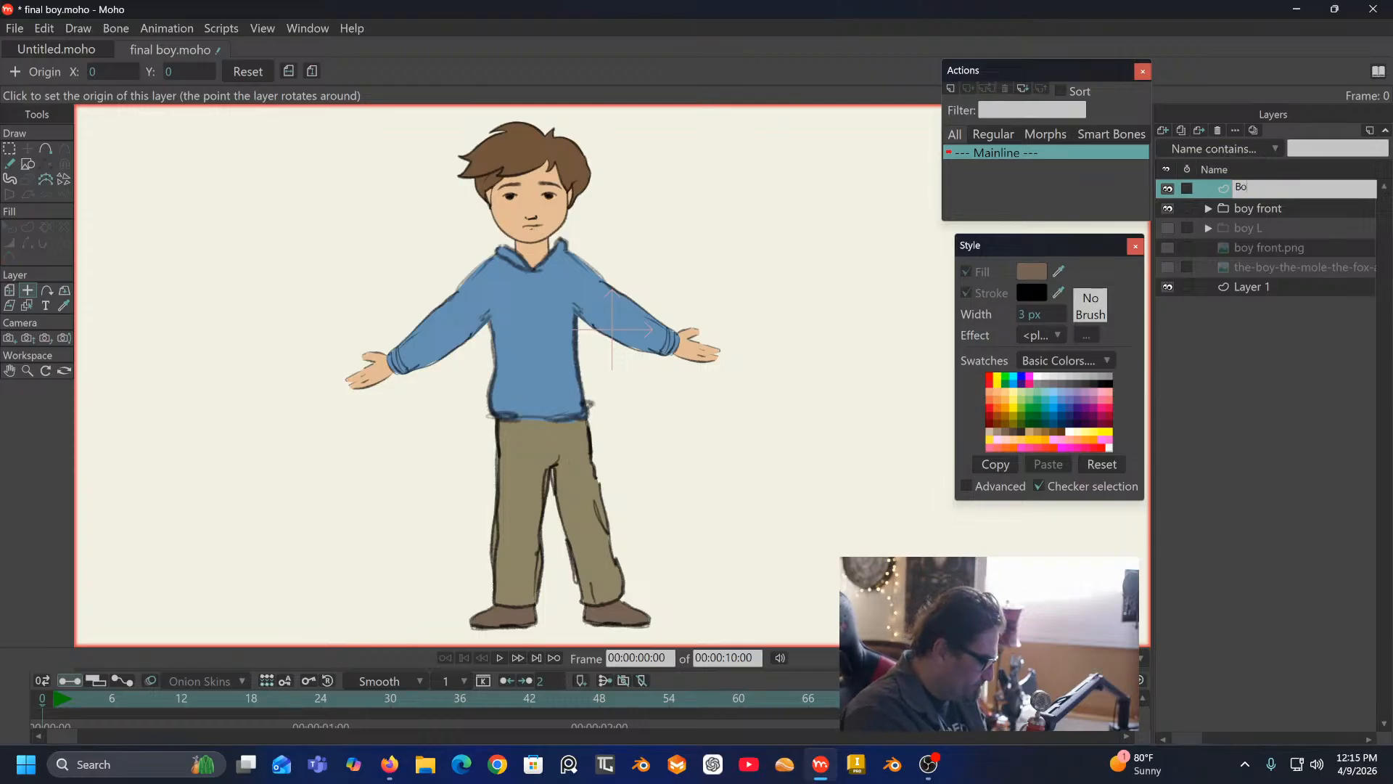
type("y")
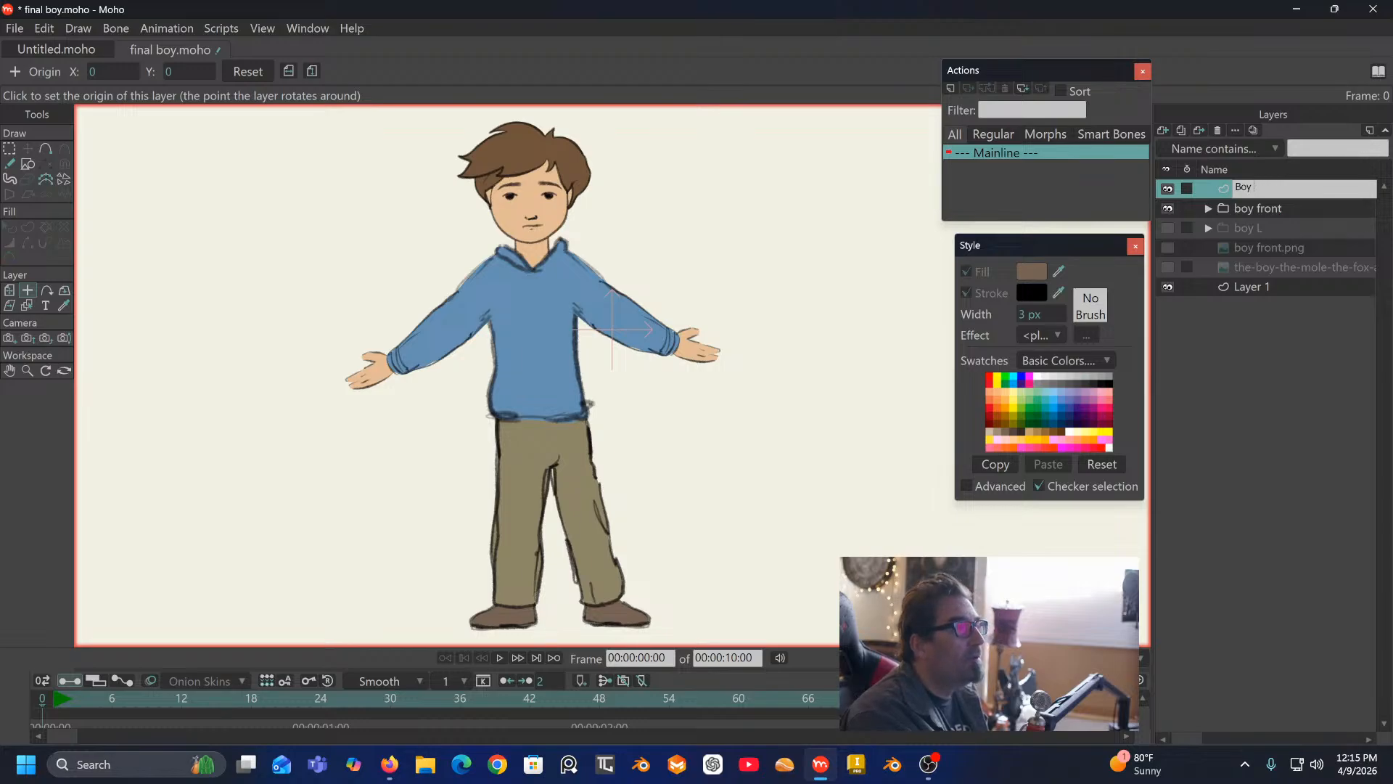
type(" Bon")
key("BackSpace")
key("BackSpace")
type("bone layer")
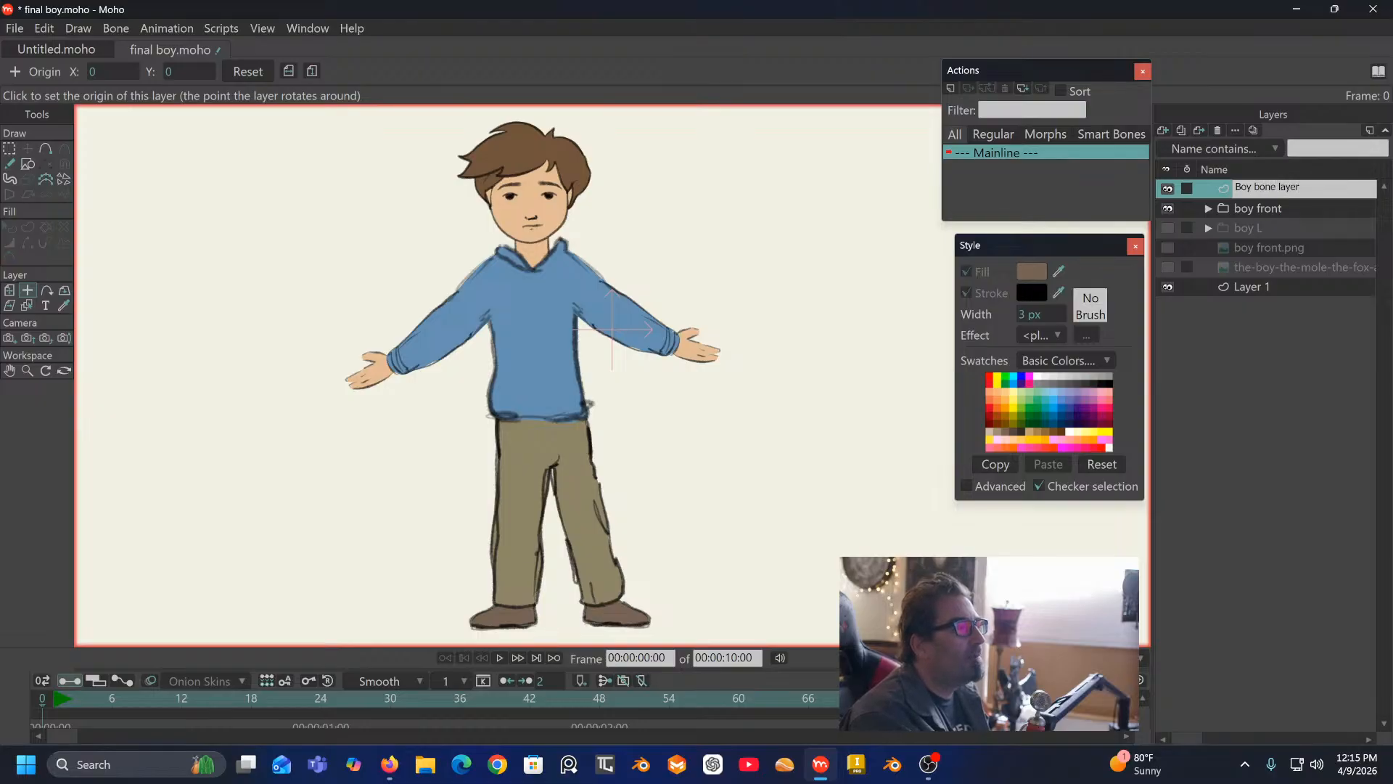
type(" Master")
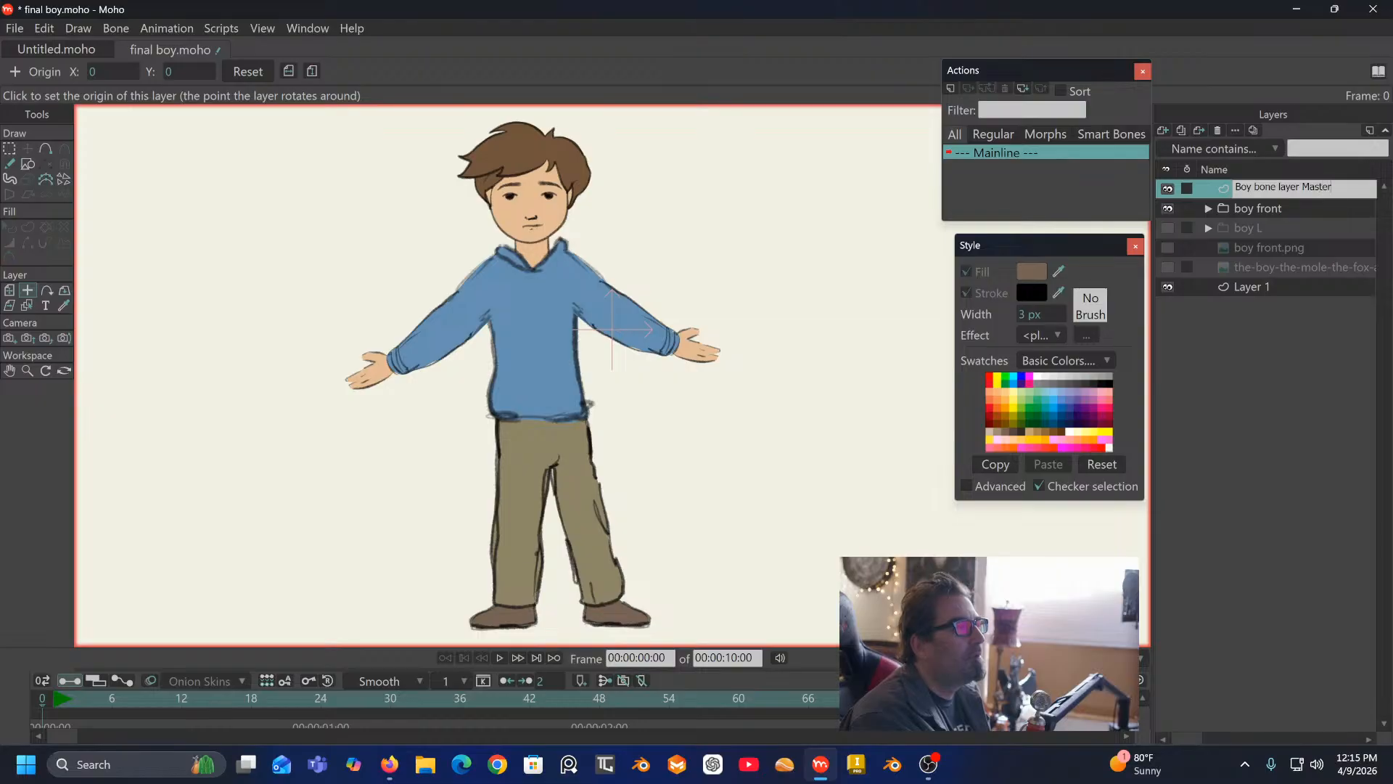
key("Return")
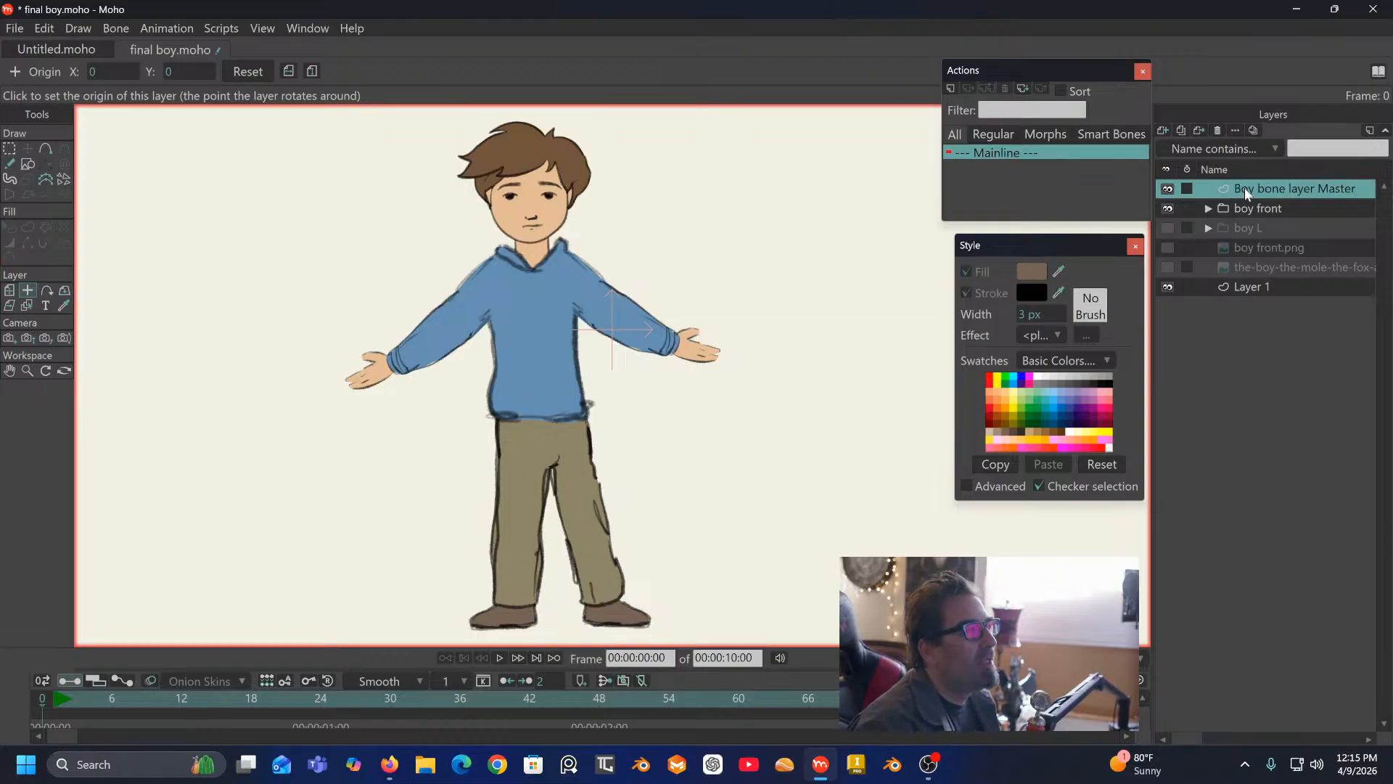
left_click(1208, 208)
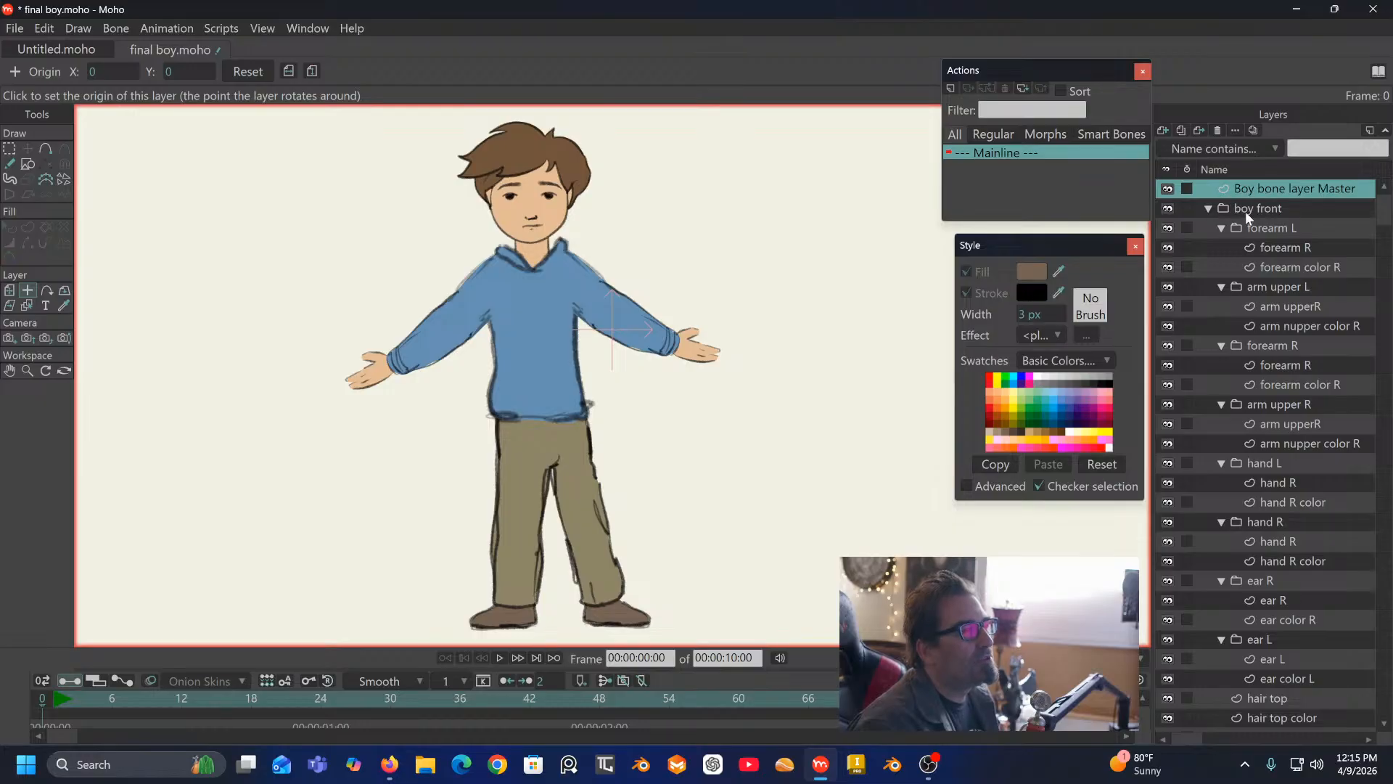
left_click(1243, 210)
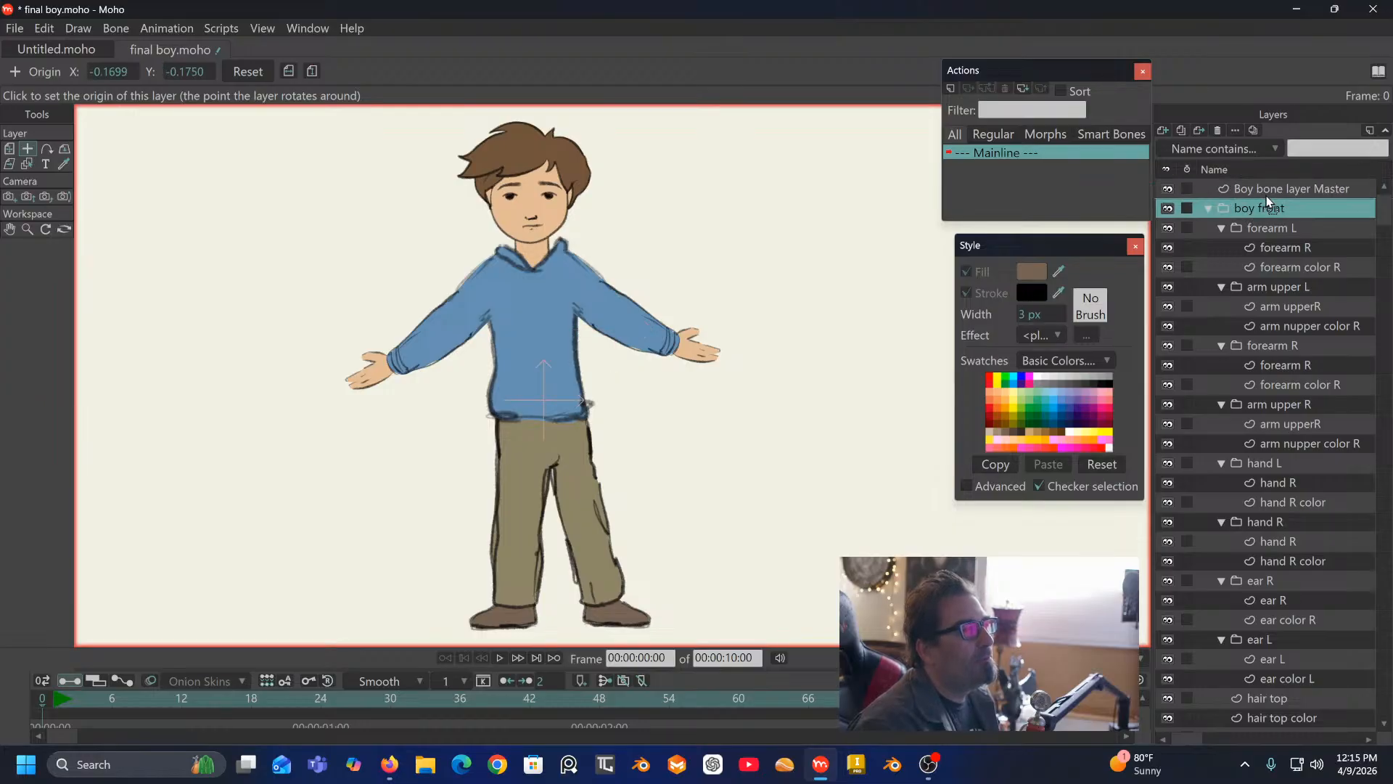
scroll(1277, 190, "down", 1)
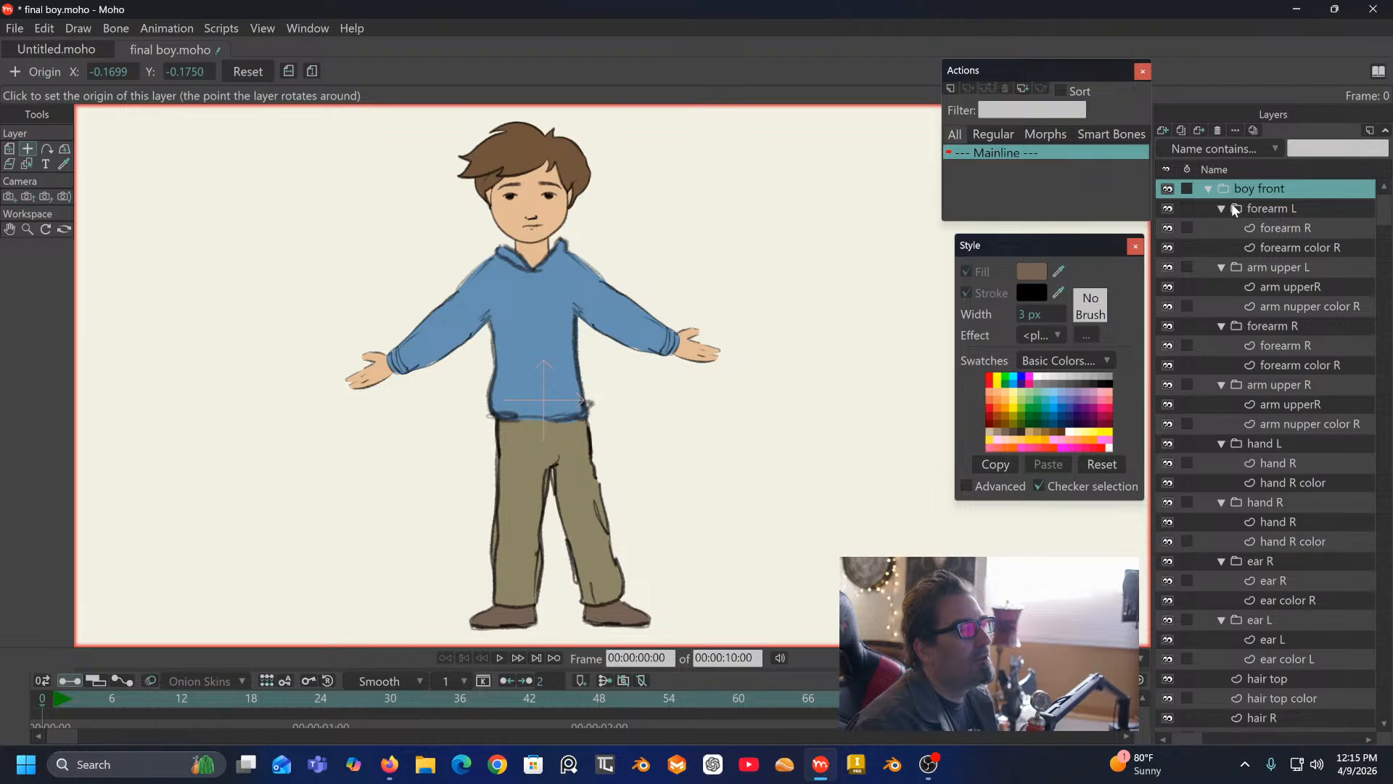
scroll(1240, 207, "up", 1)
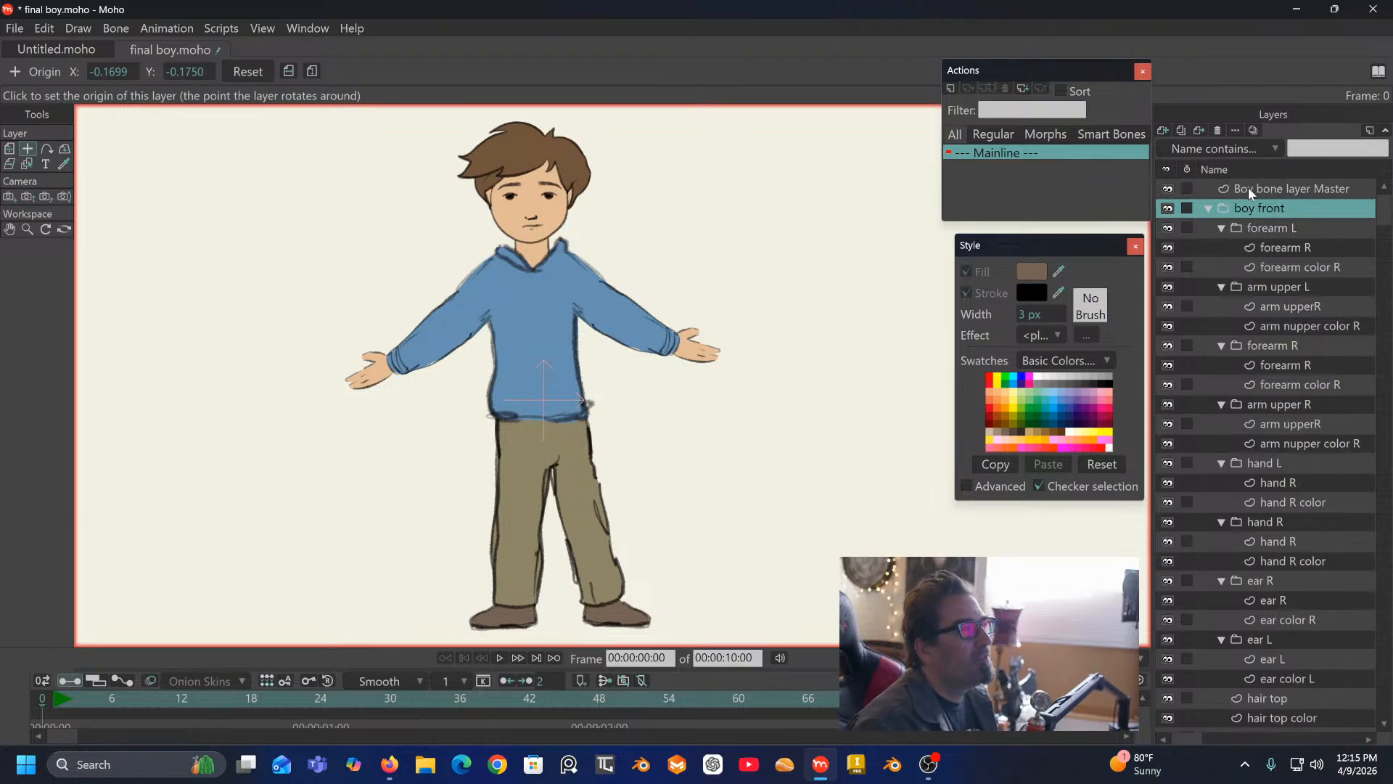
left_click(1248, 188)
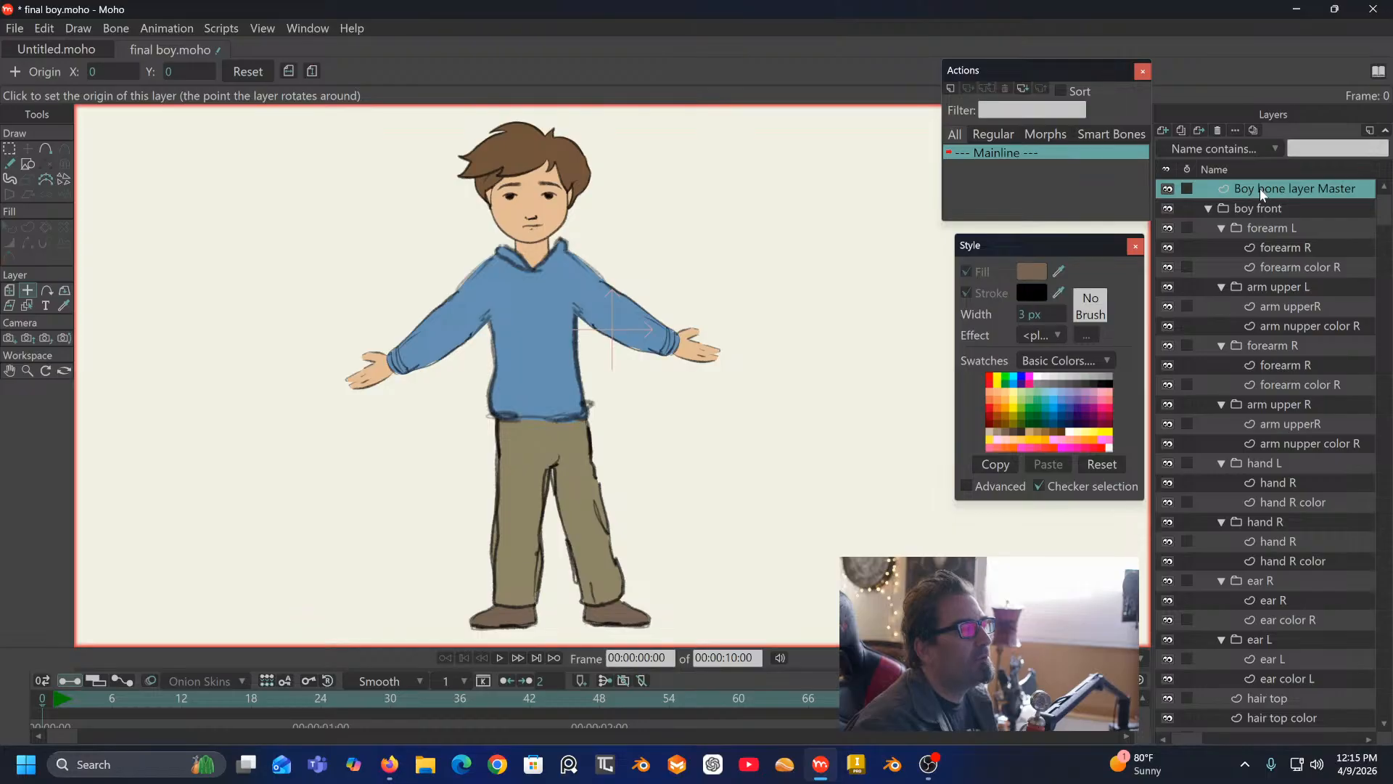
right_click(1260, 189)
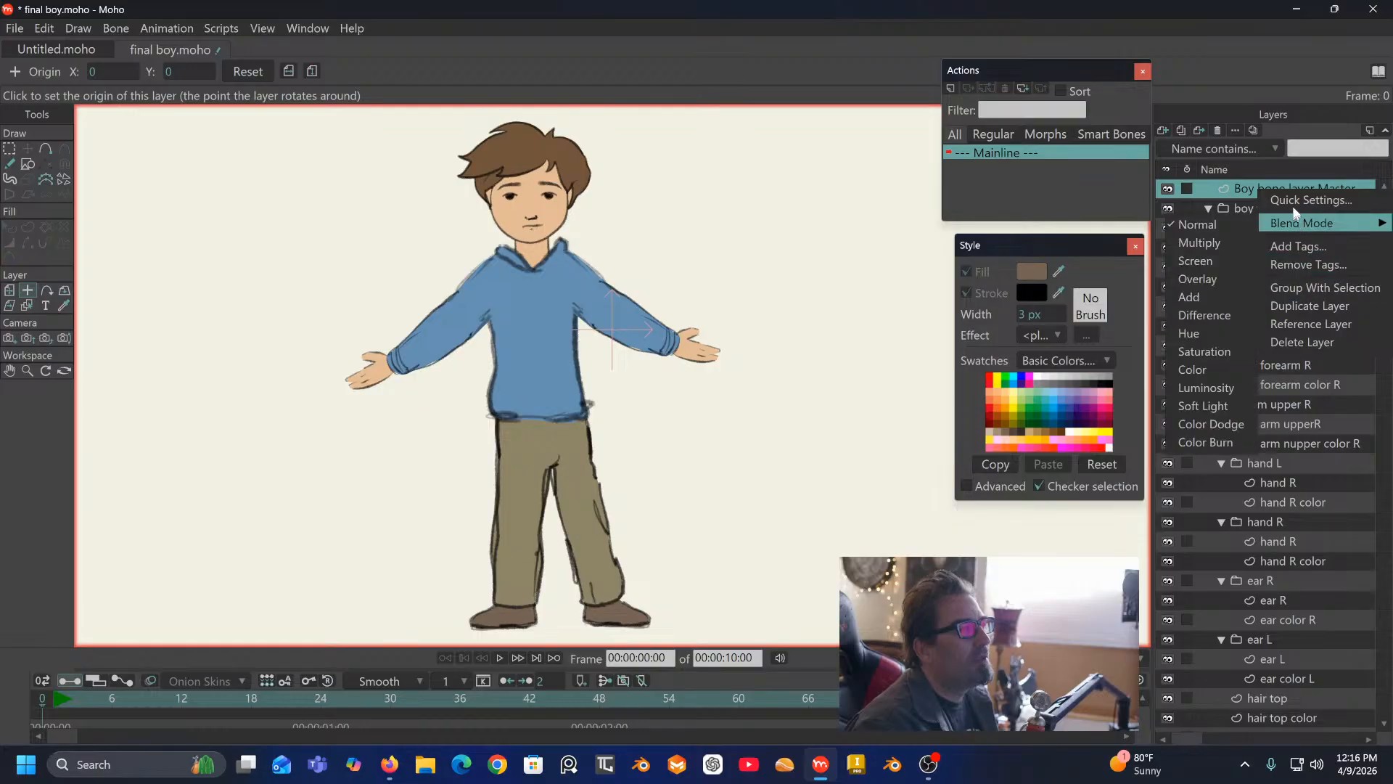
left_click(1234, 206)
left_click(1209, 209)
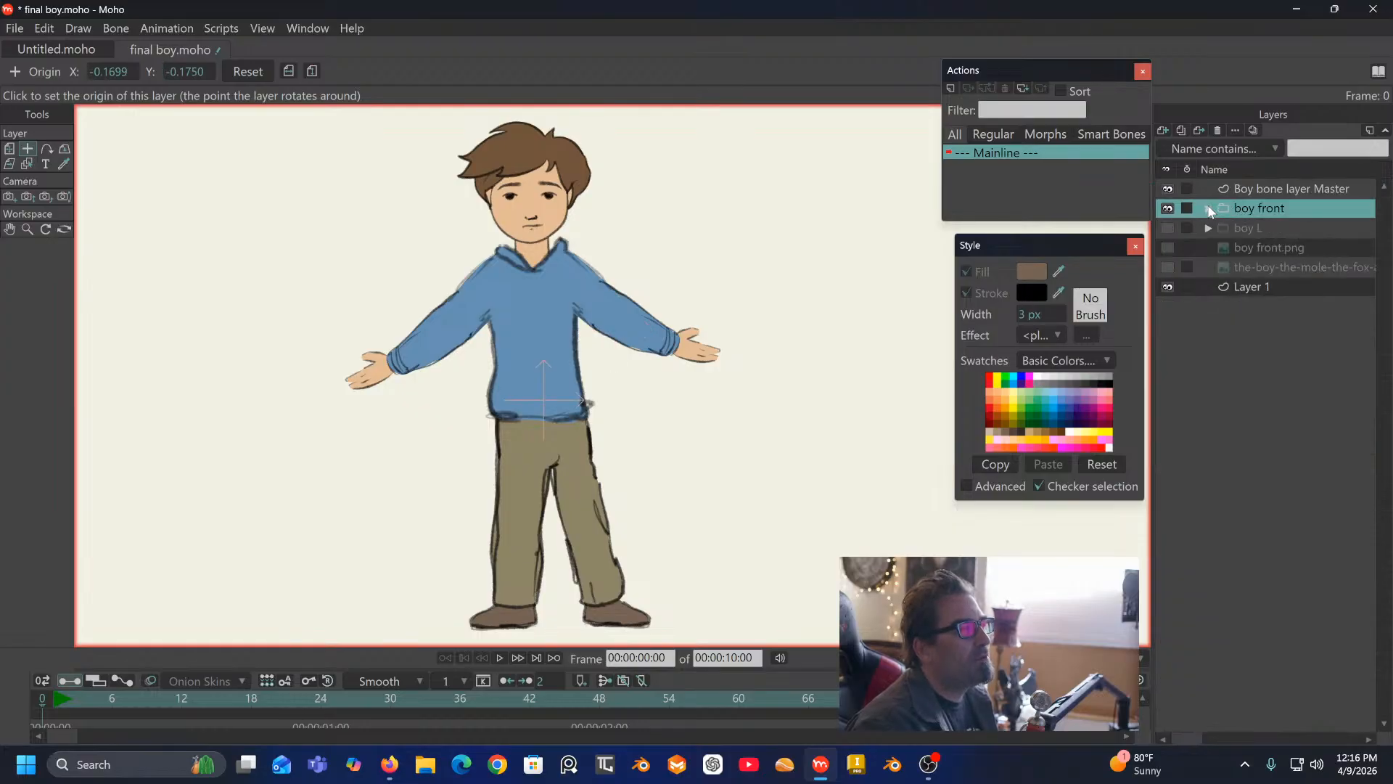
Step: Try to nest the boy front group in Boy bone layer Master, and delete that new layer
left_click_drag(1243, 207, 1282, 192)
left_click(1290, 190)
right_click(1291, 190)
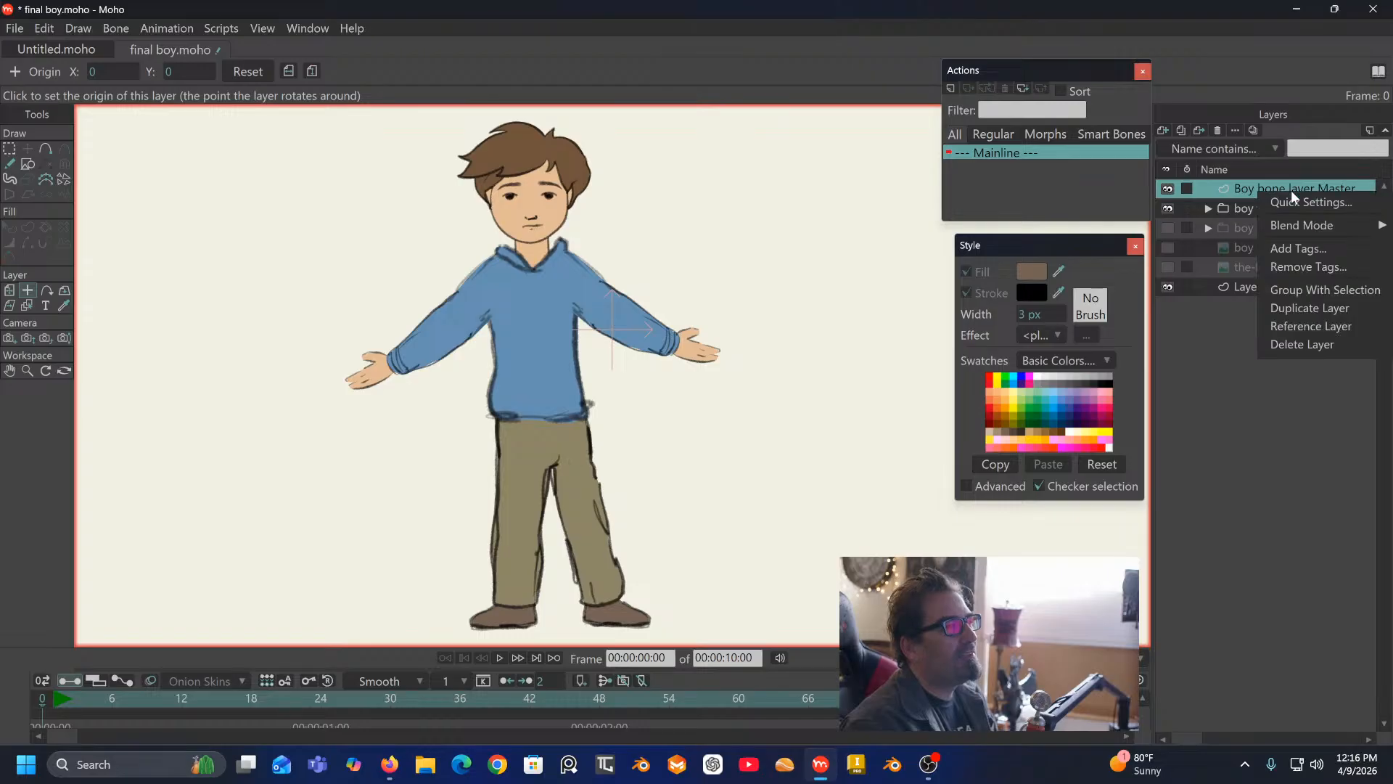
left_click(1304, 344)
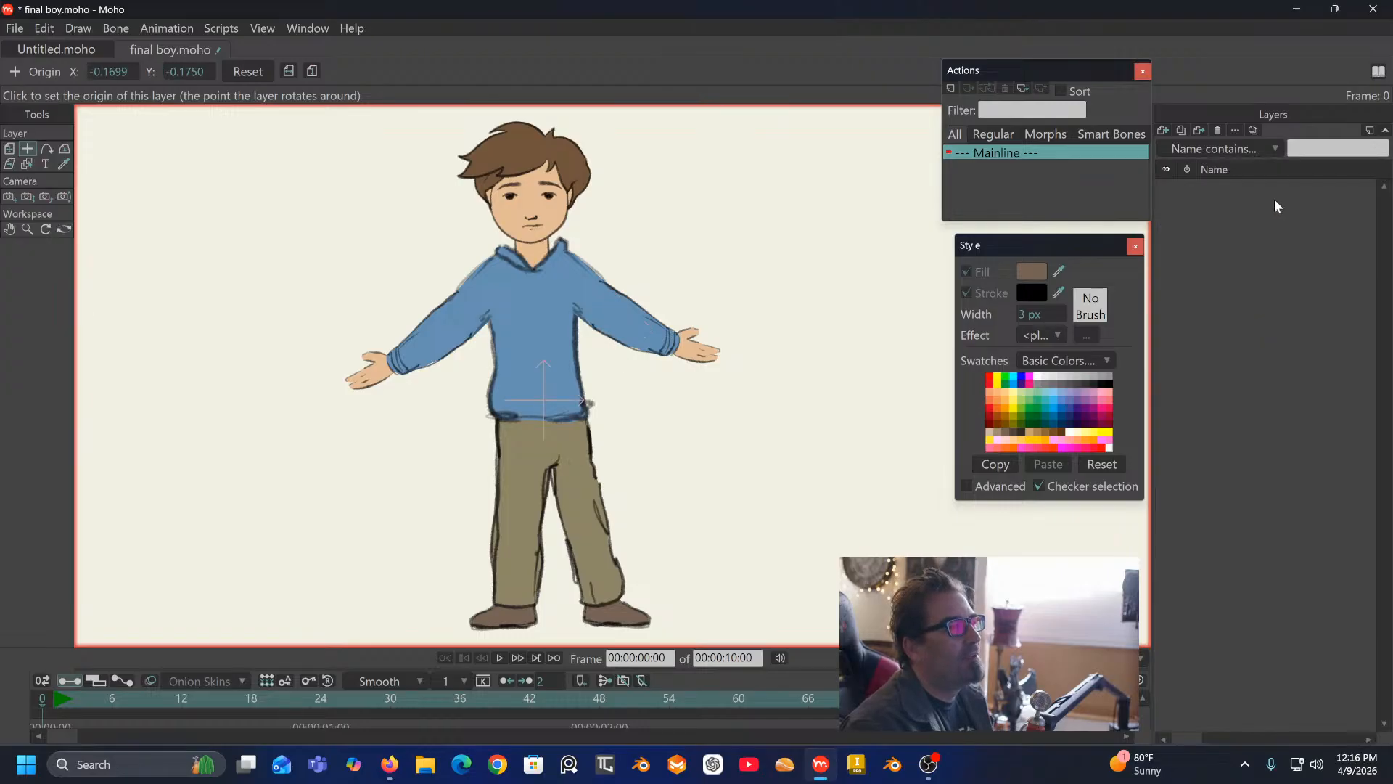
Step: Convert the boy front group to a bone layer and move the boy L group inside it
right_click(1298, 186)
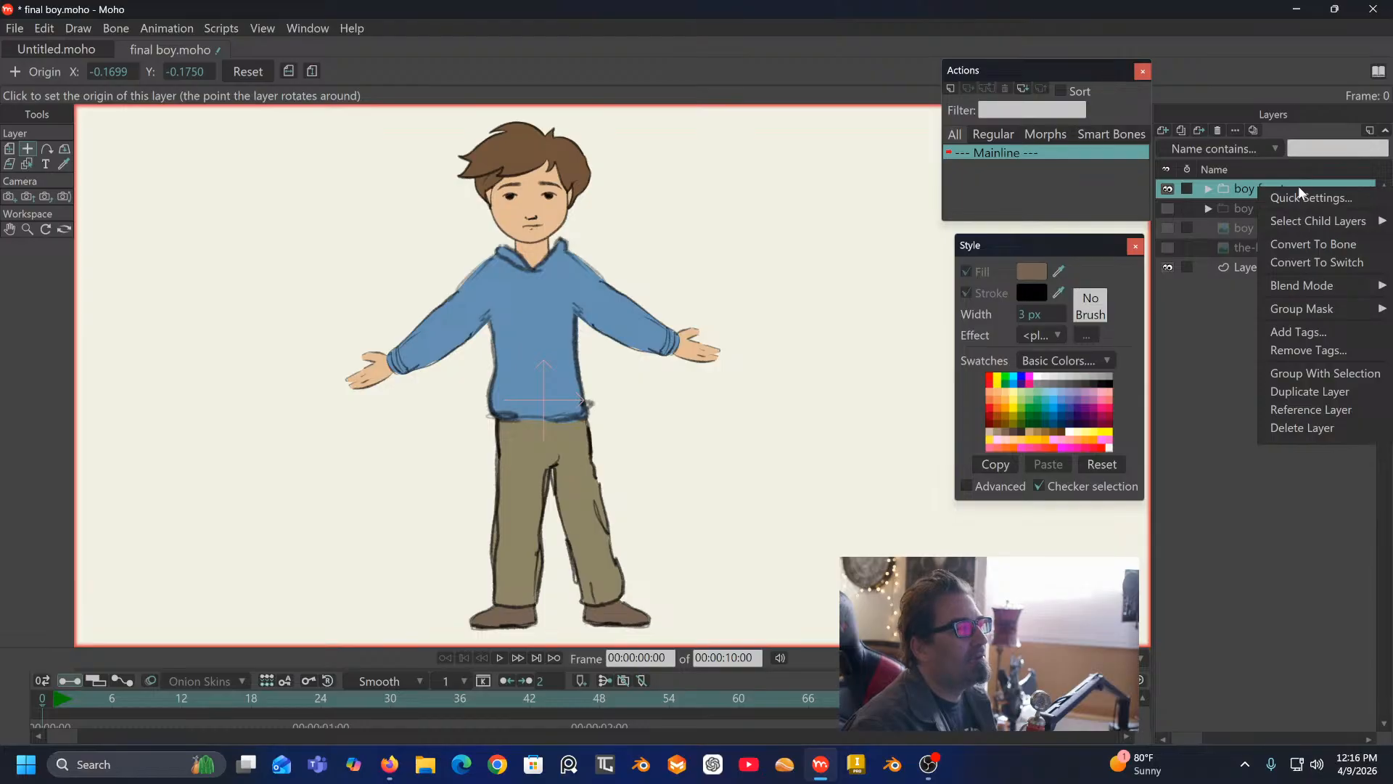
left_click(1312, 245)
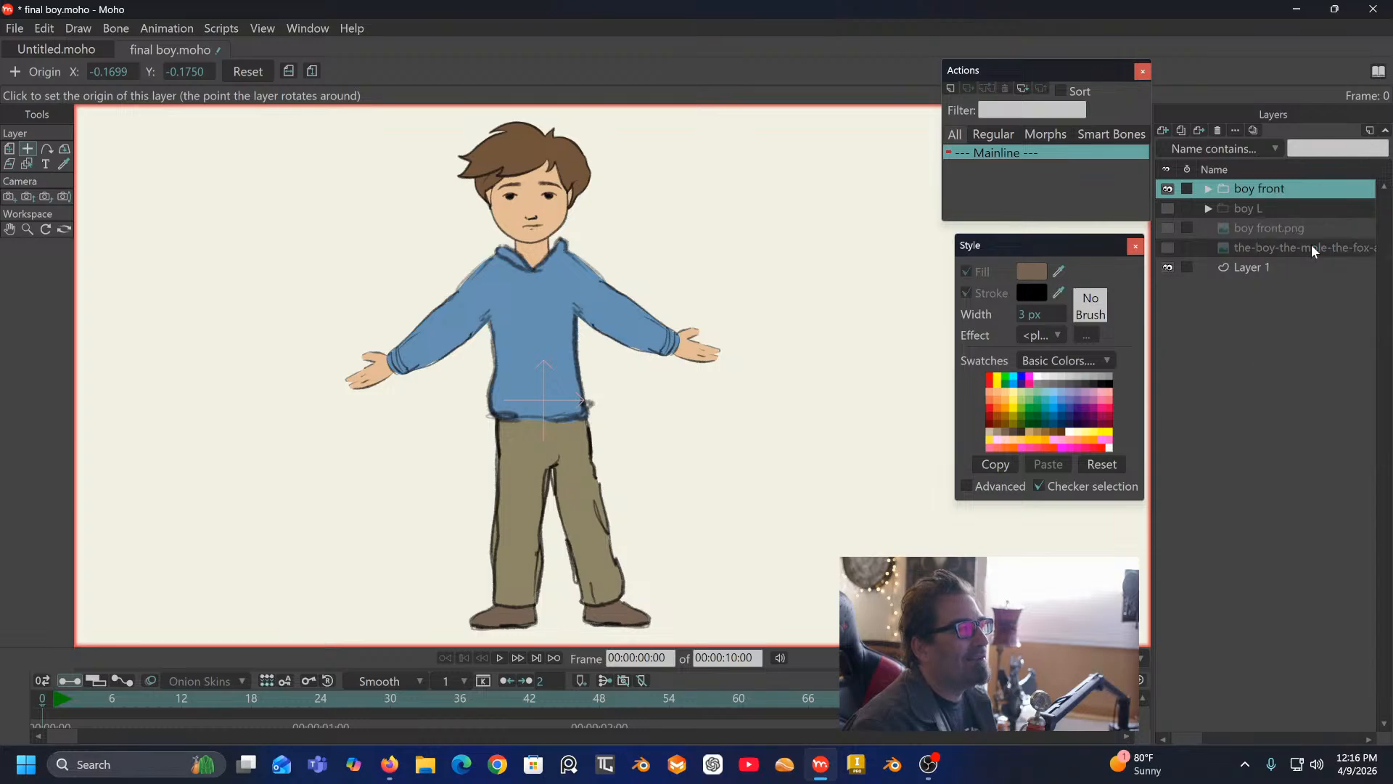
left_click(1239, 209)
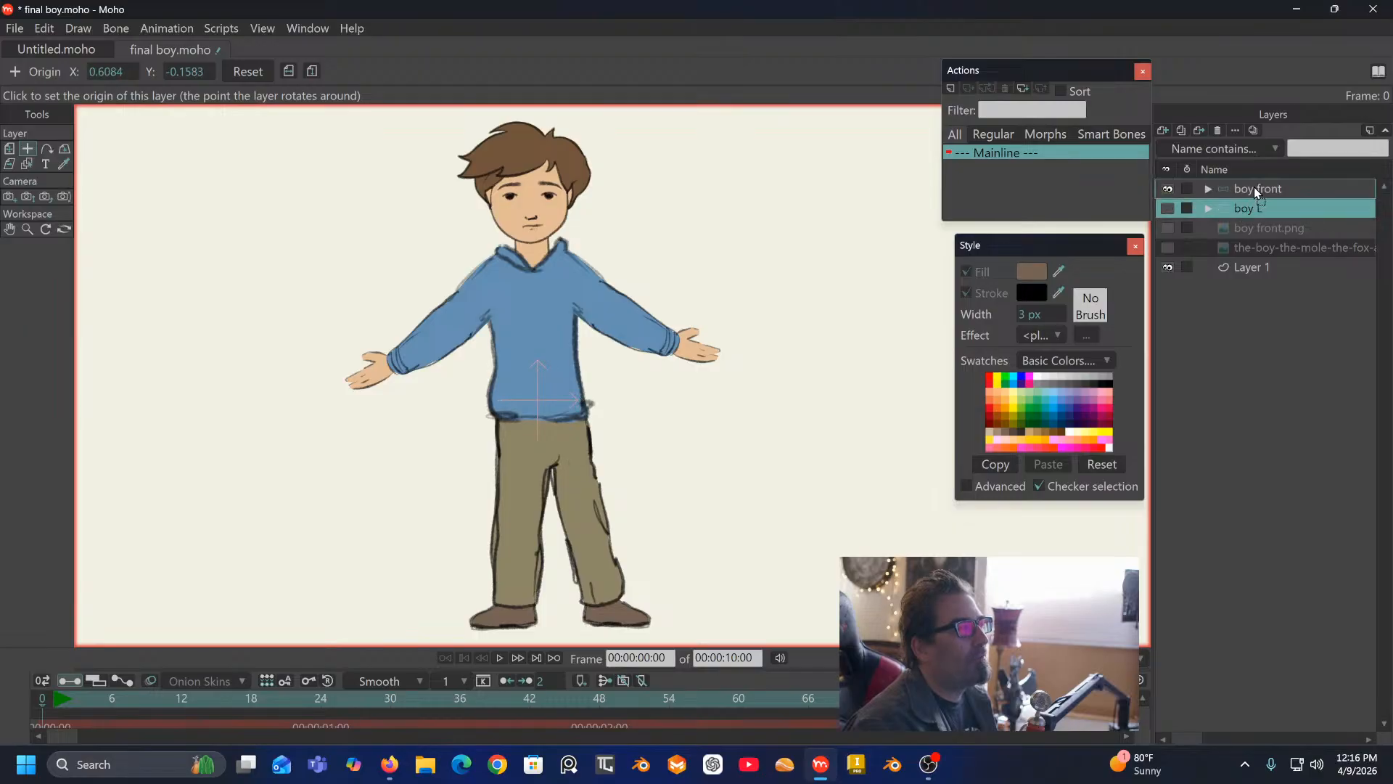
left_click_drag(1253, 186, 1249, 187)
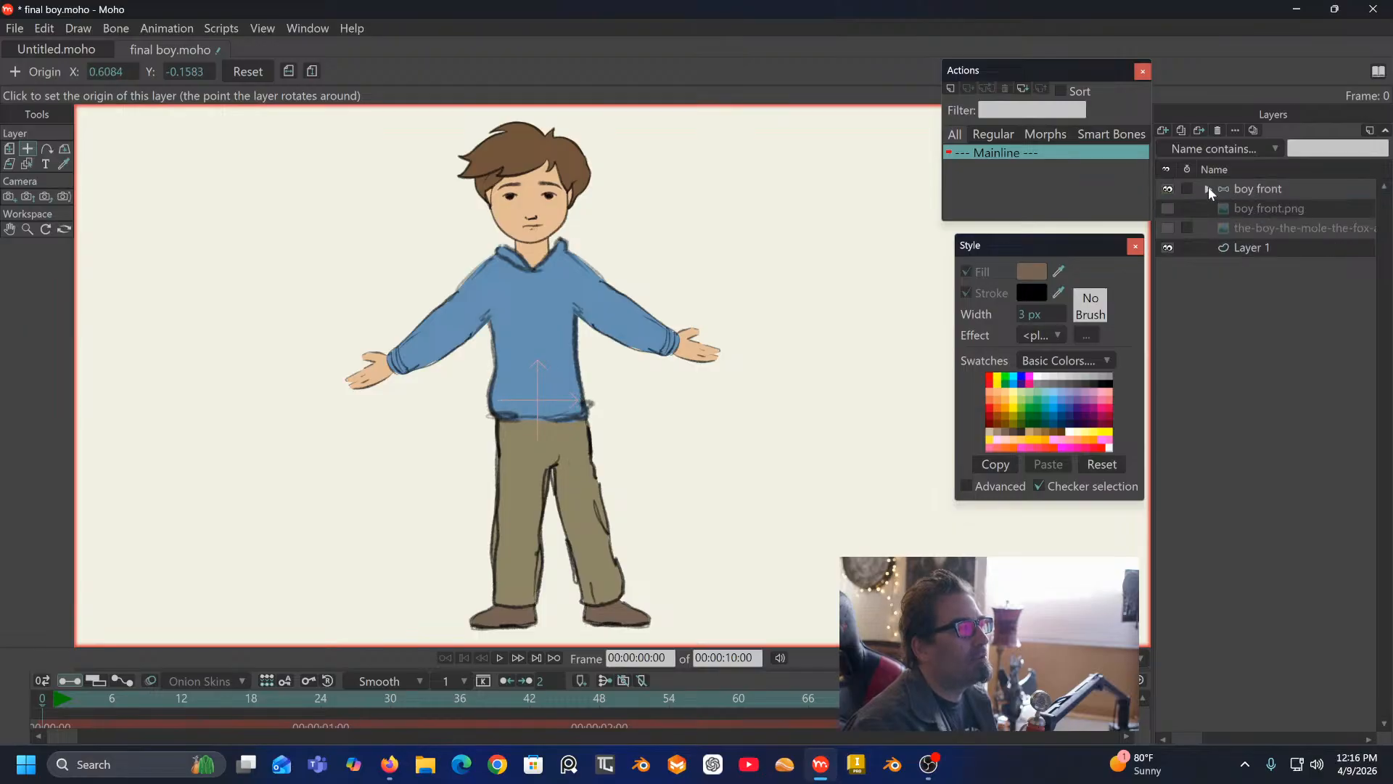
Step: Expand the boy front bone layer and collapse its forearm, upper arm, hand and ear subgroups on both sides
left_click(1208, 188)
left_click(1220, 207)
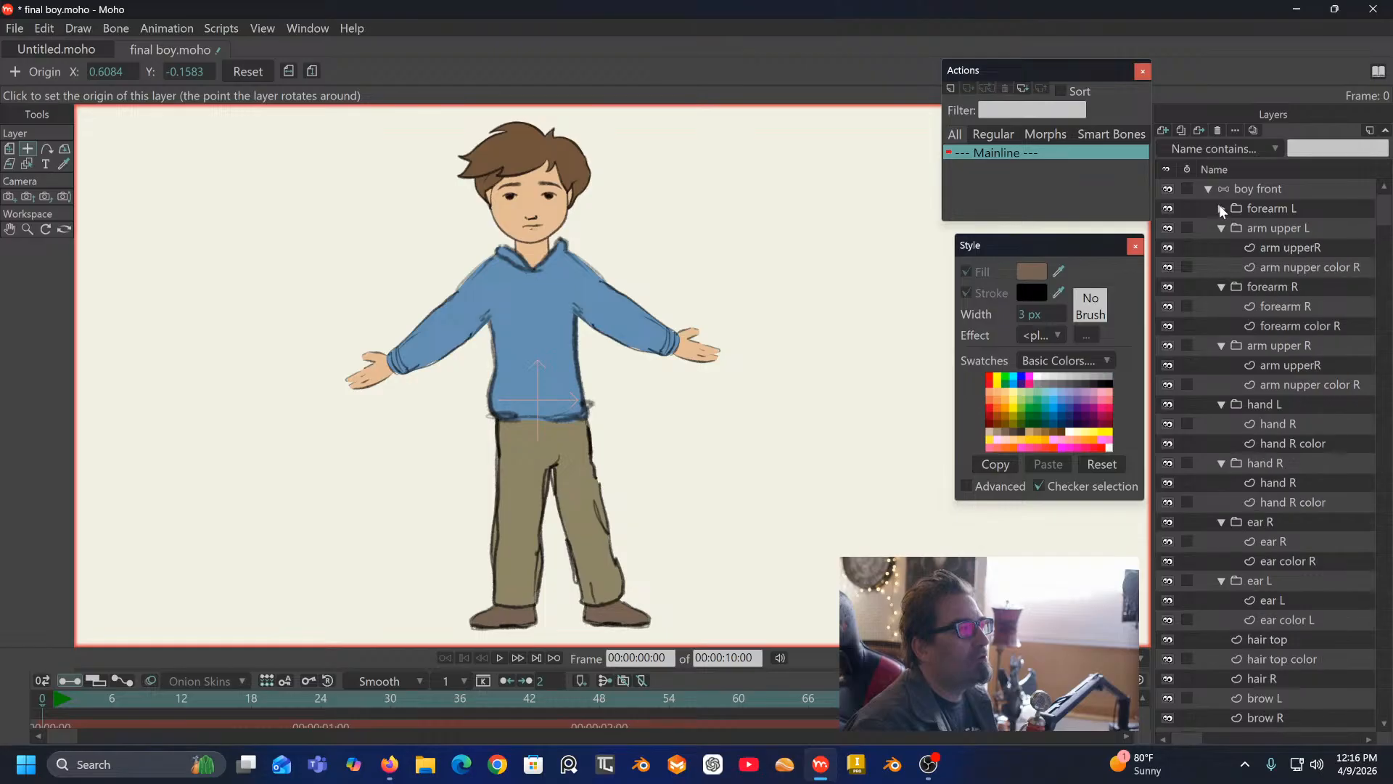
left_click(1221, 229)
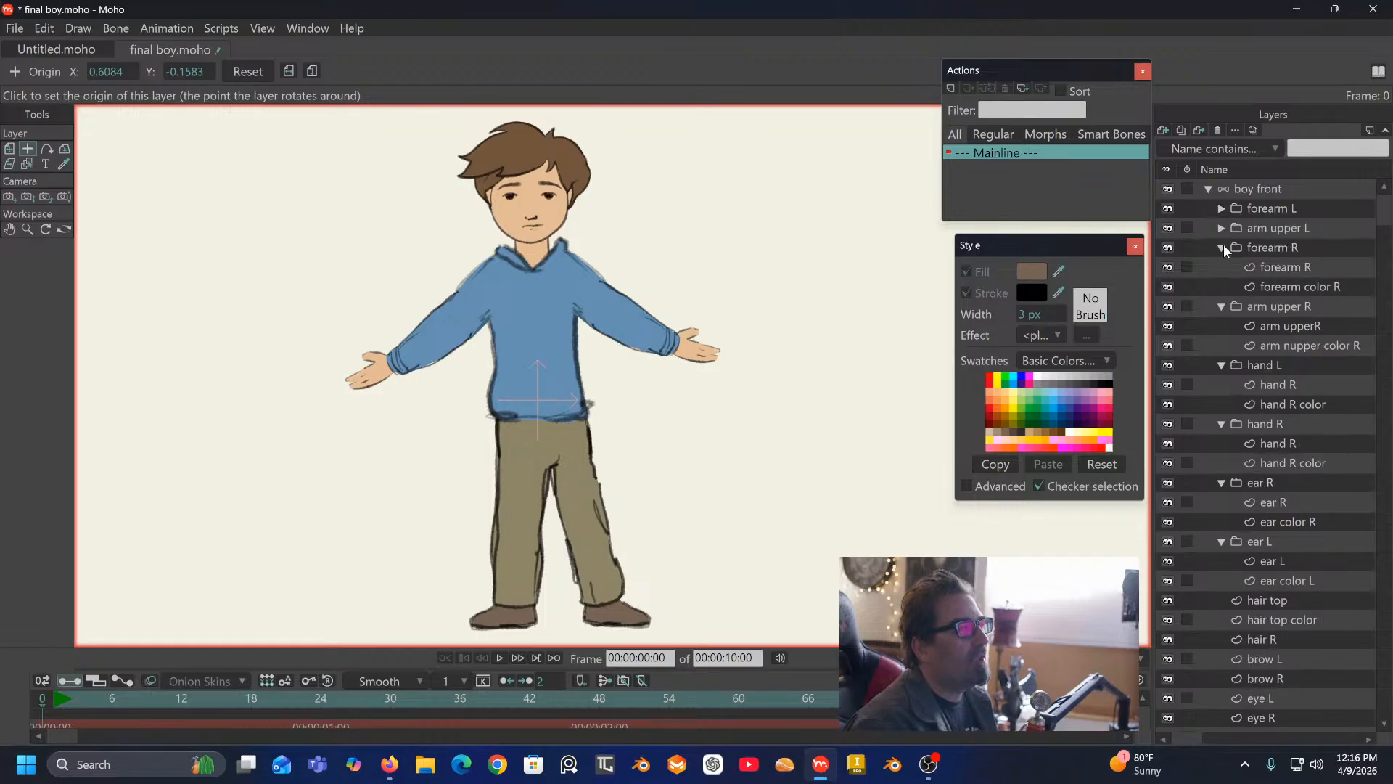
left_click(1223, 246)
left_click(1223, 266)
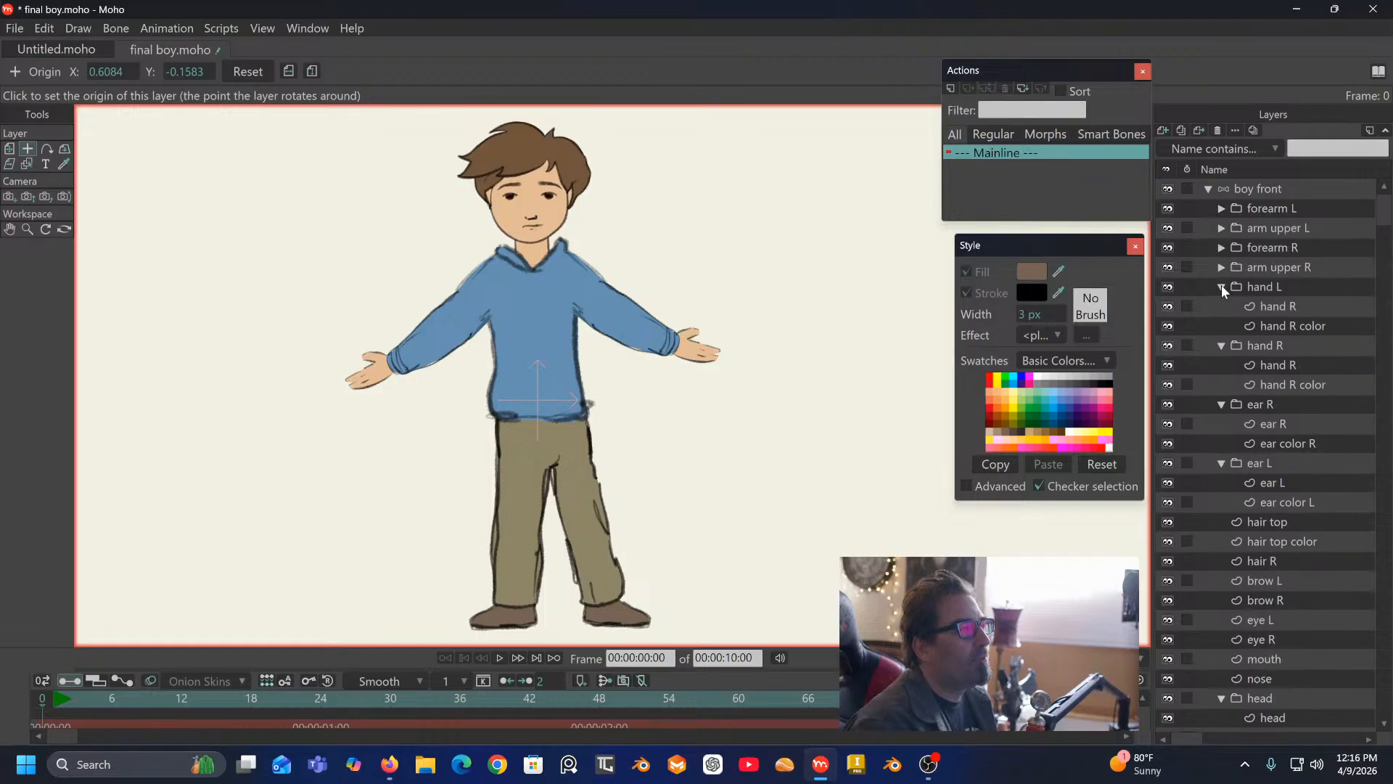
left_click(1221, 286)
left_click(1223, 306)
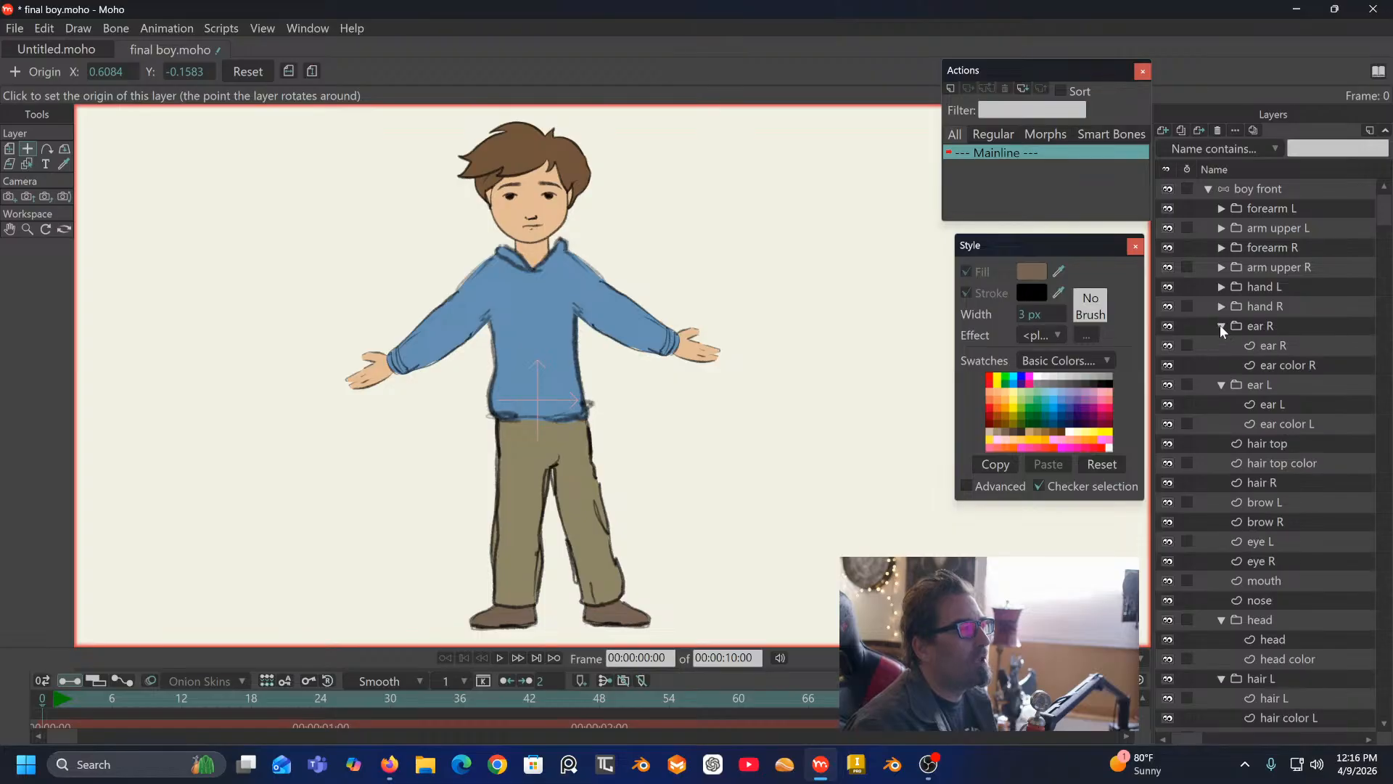
left_click(1221, 326)
left_click(1221, 346)
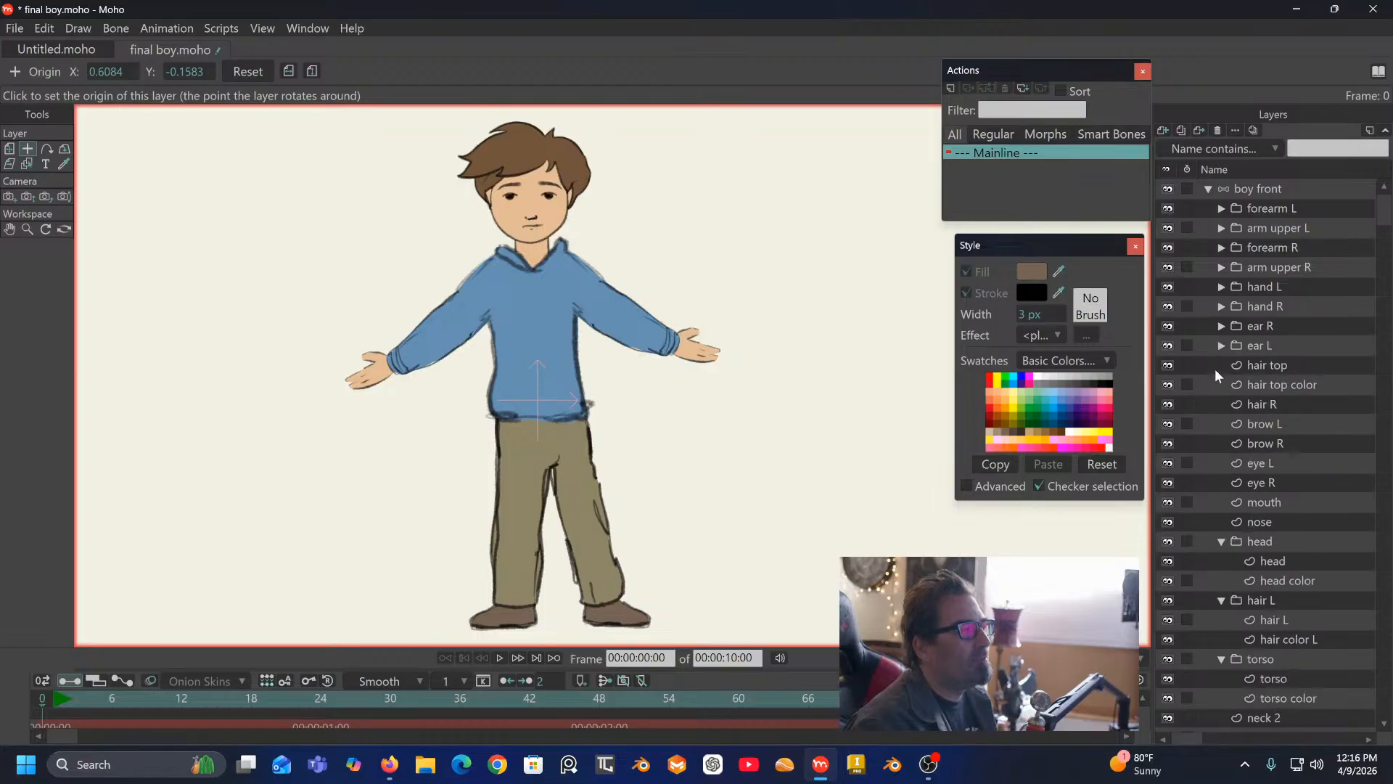
Step: Collapse the foot, leg, pelvis, torso, hair L and head subgroups inside the boy front bone layer
scroll(1236, 521, "down", 4)
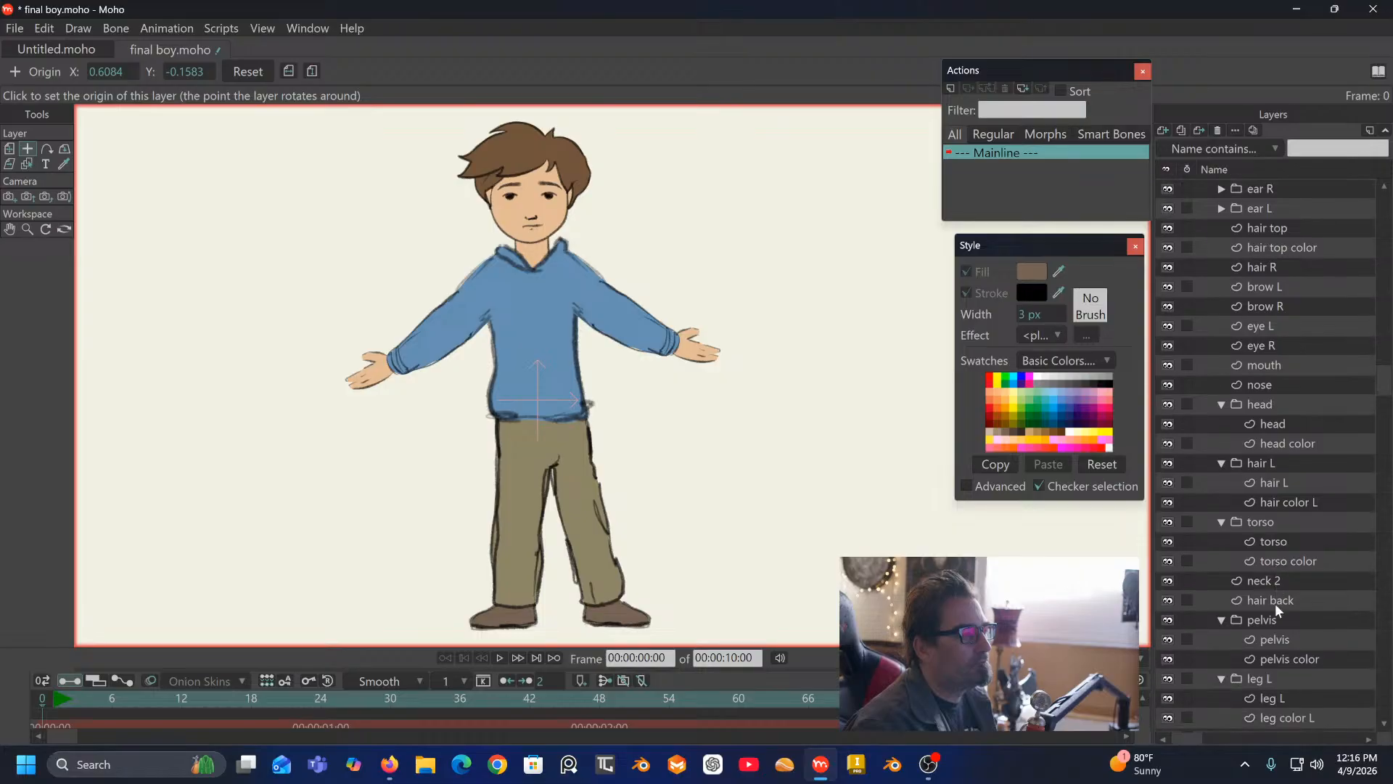
scroll(1274, 603, "down", 7)
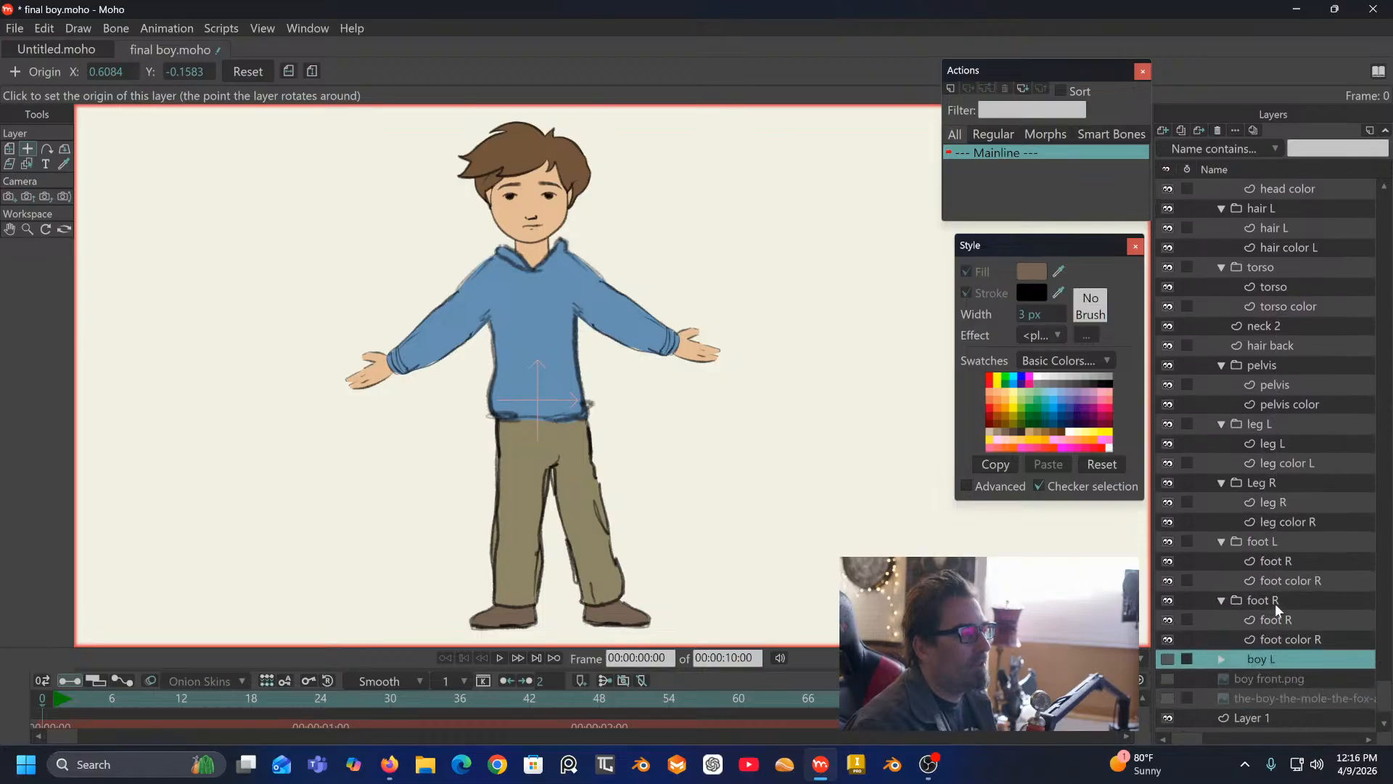
left_click(1221, 601)
left_click(1221, 577)
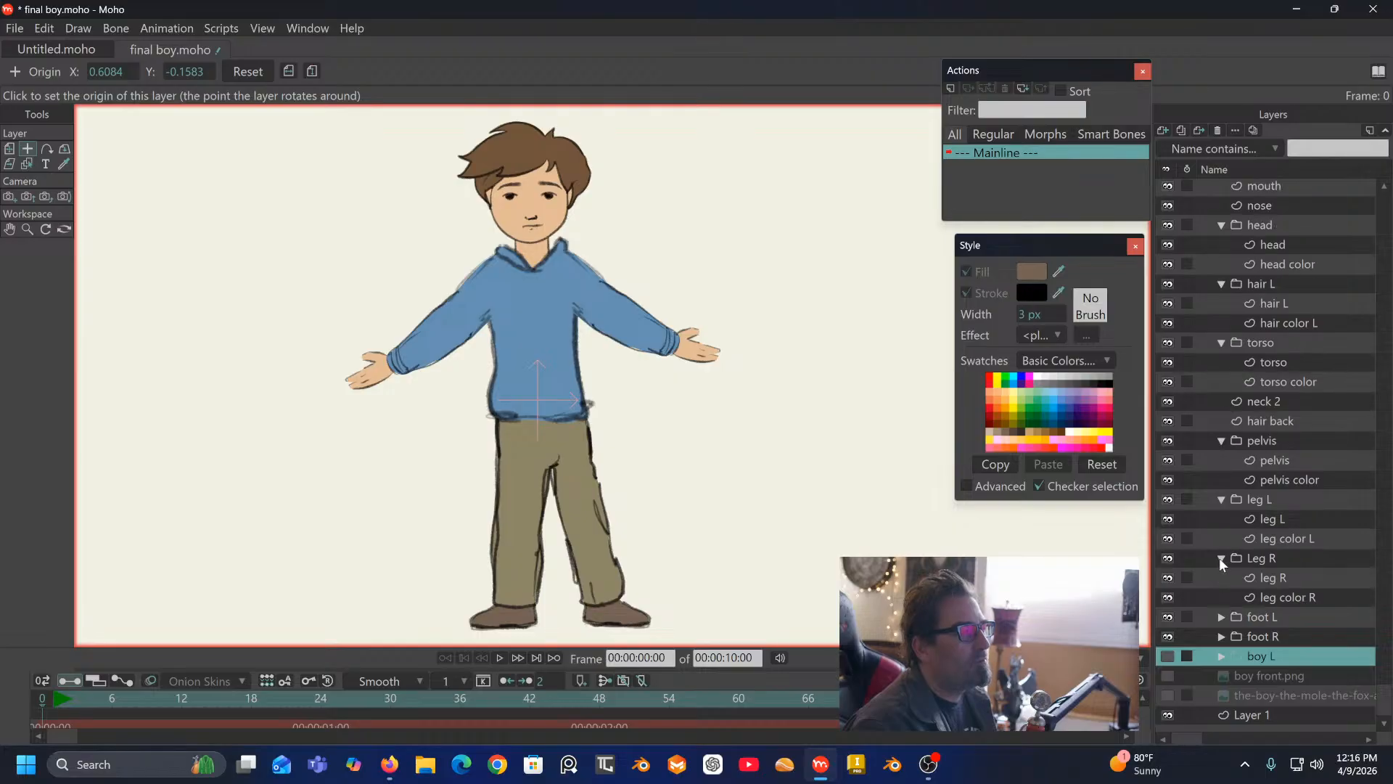
left_click(1222, 558)
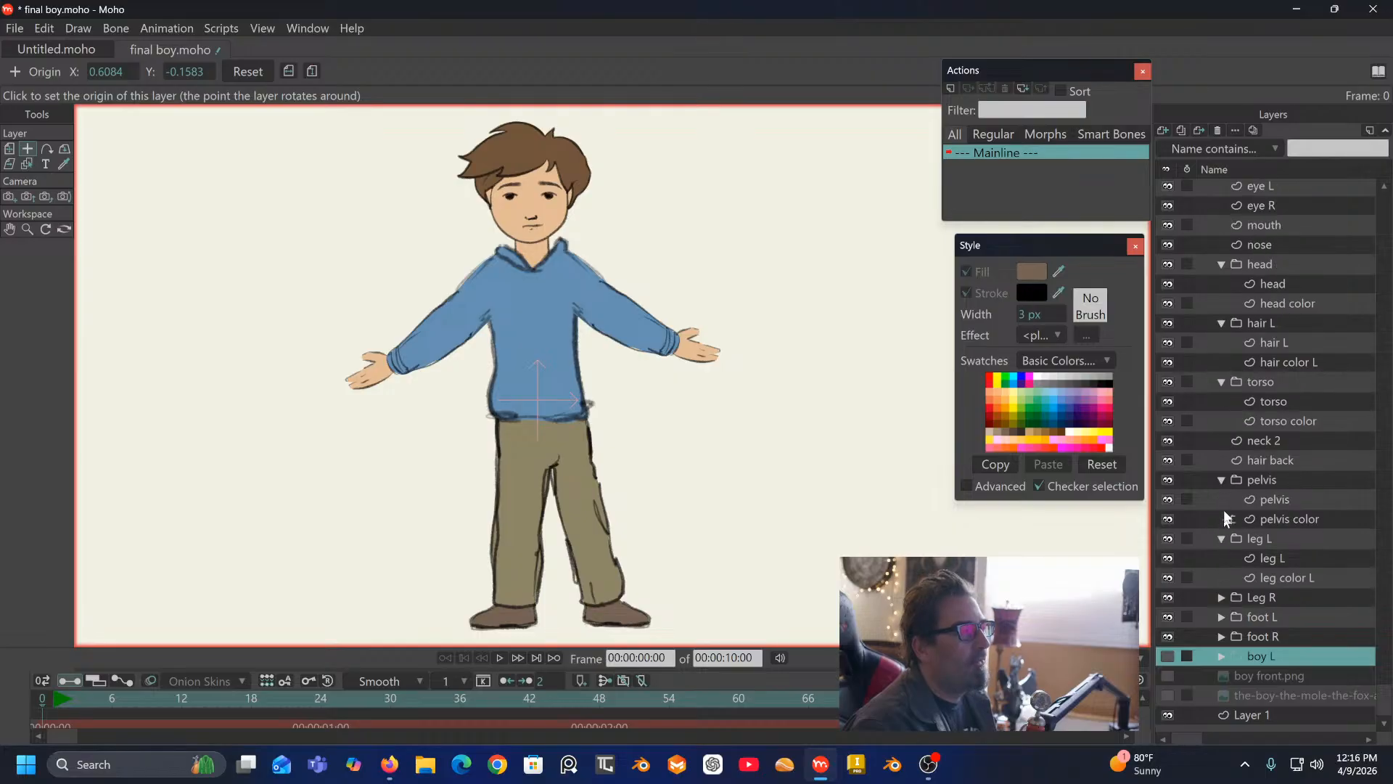
left_click(1221, 539)
left_click(1221, 518)
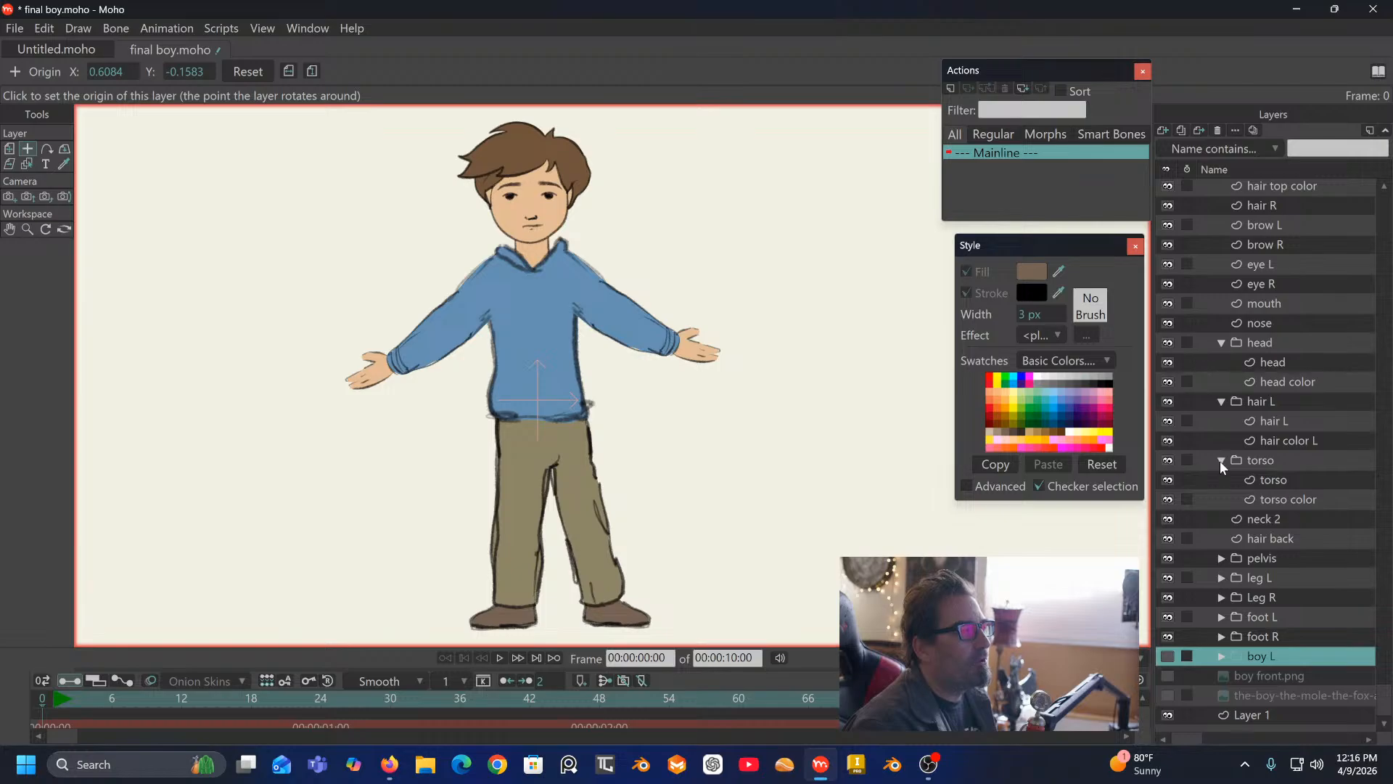
left_click(1221, 460)
left_click(1221, 439)
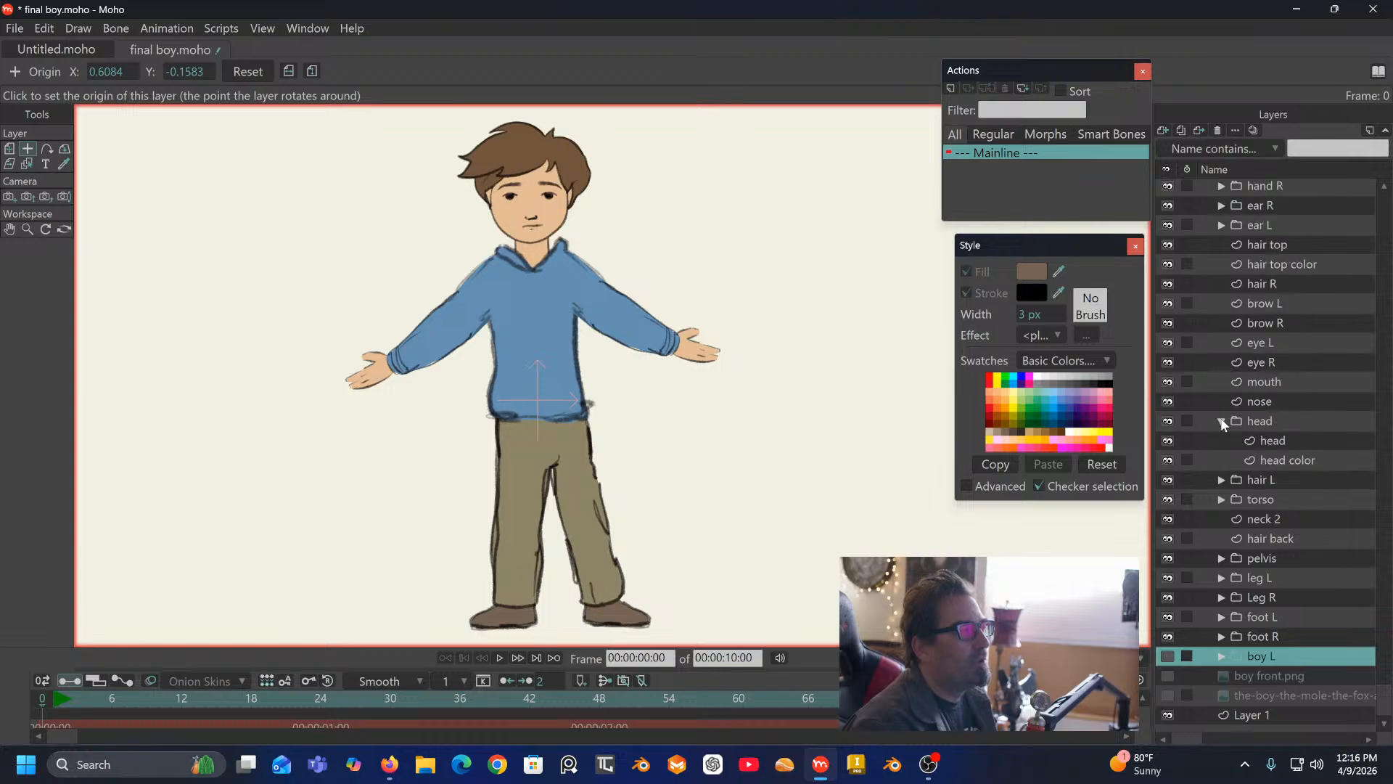
left_click(1221, 419)
scroll(1248, 366, "up", 1)
scroll(1245, 370, "up", 1)
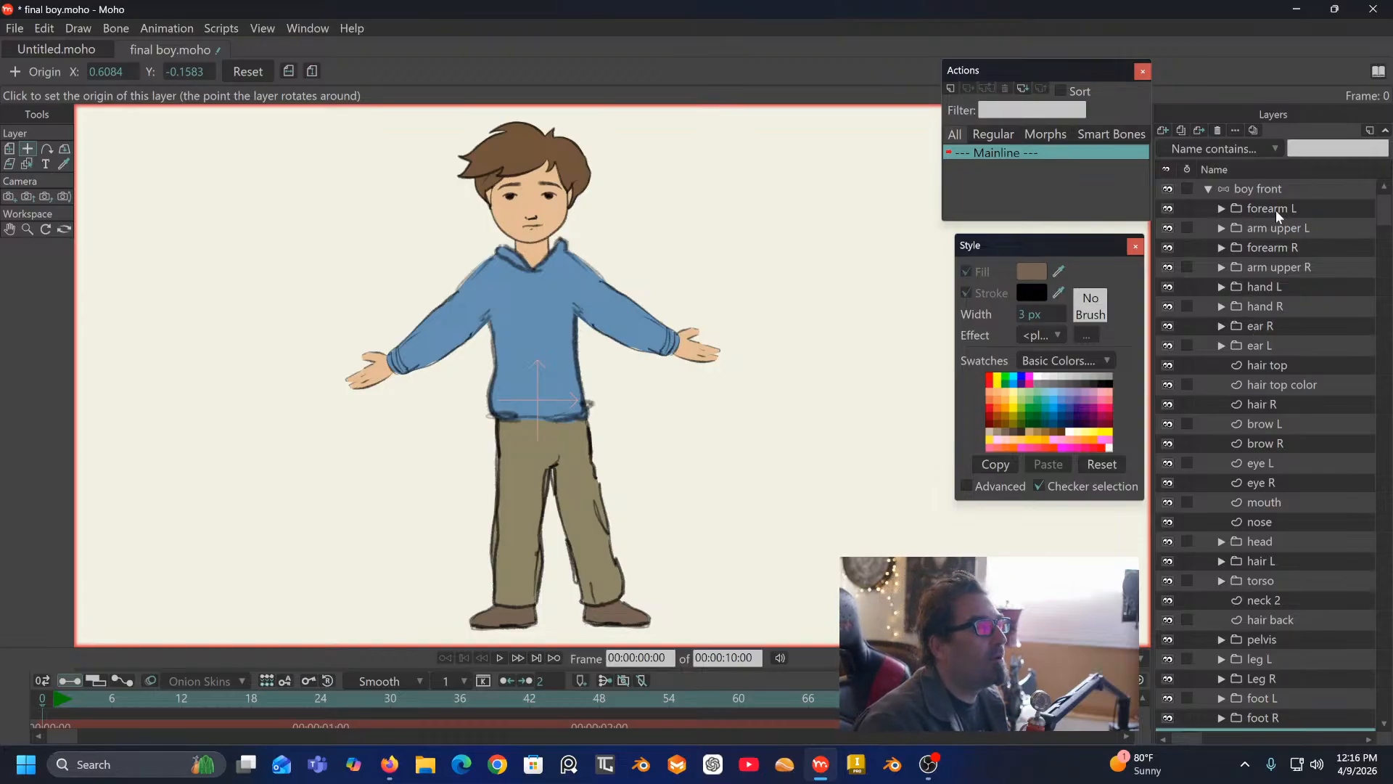
Step: Add a horizontal bone from the boy's pelvis in the boy front layer and name it root
left_click(1268, 186)
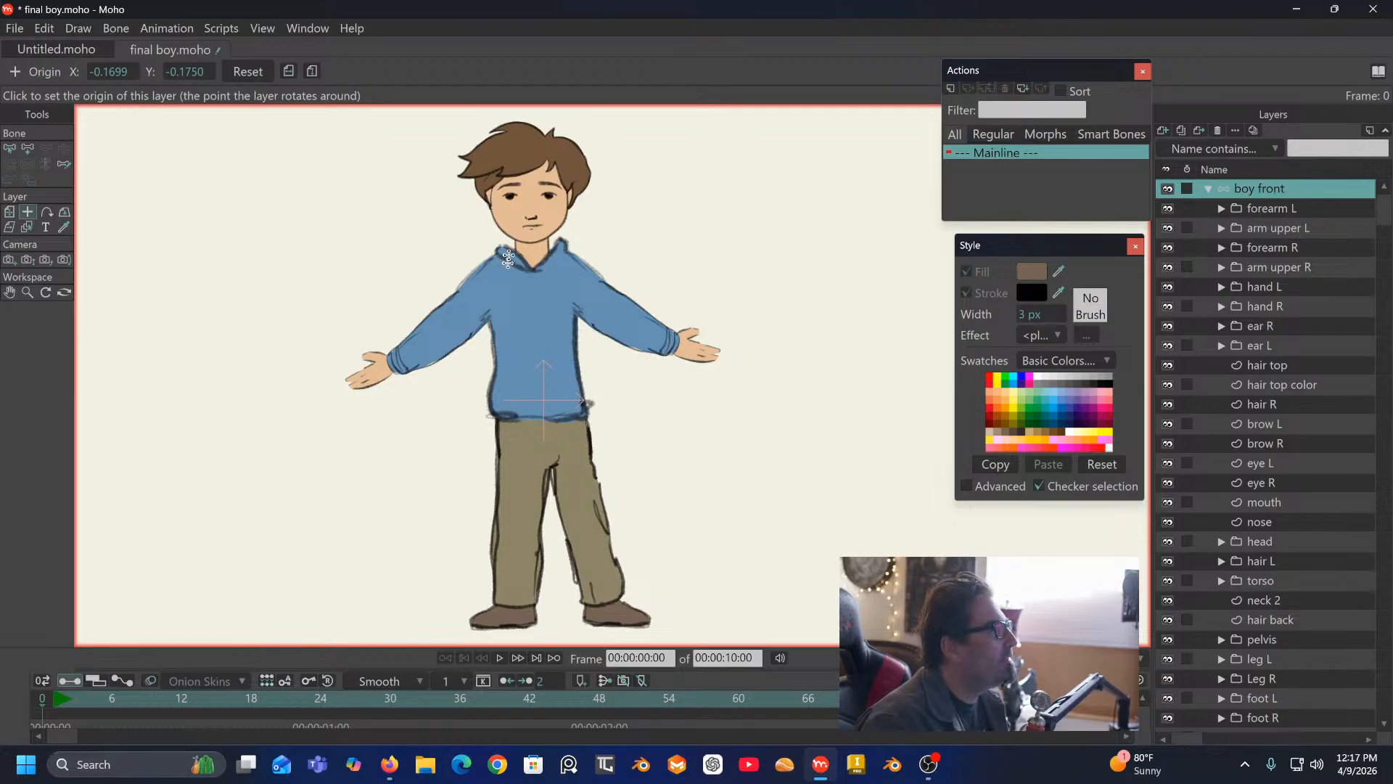
left_click(28, 149)
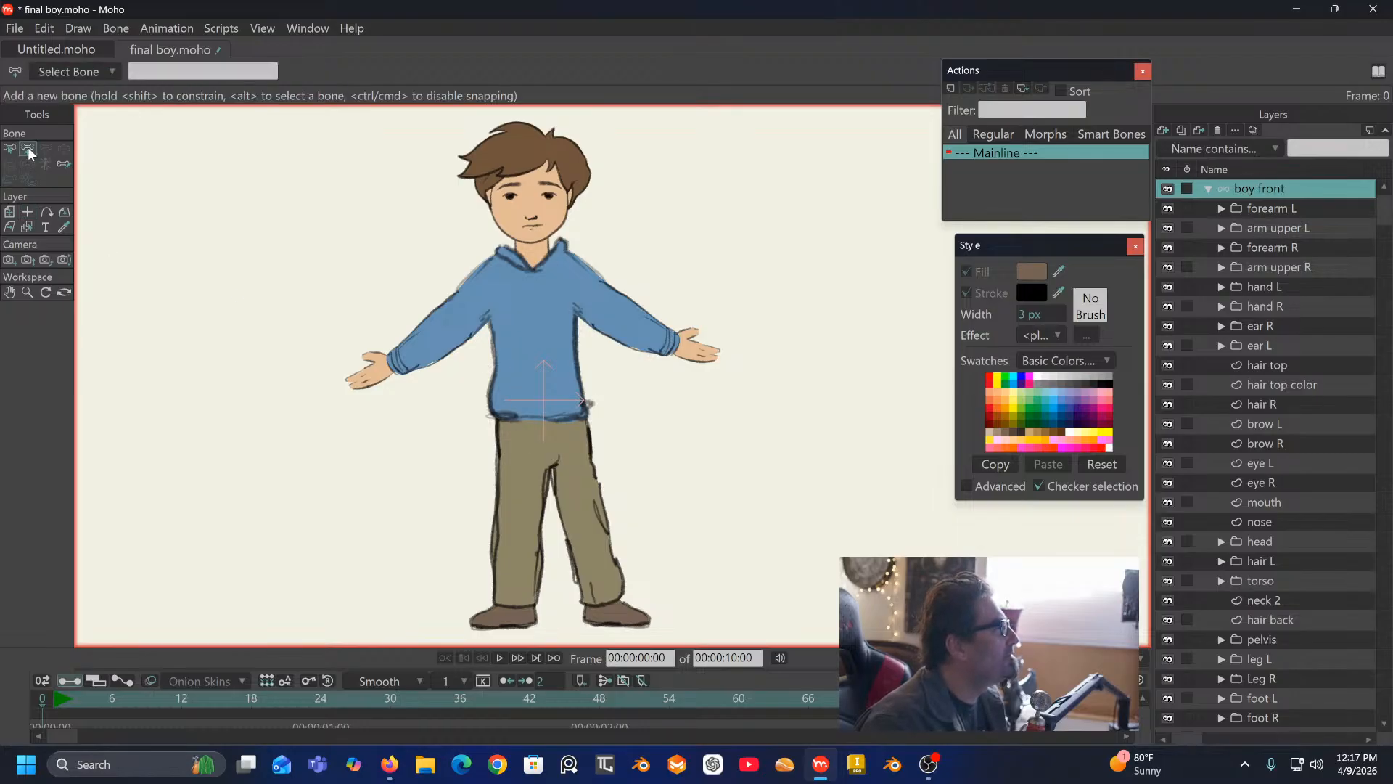
left_click_drag(547, 402, 656, 401)
double_click(170, 73)
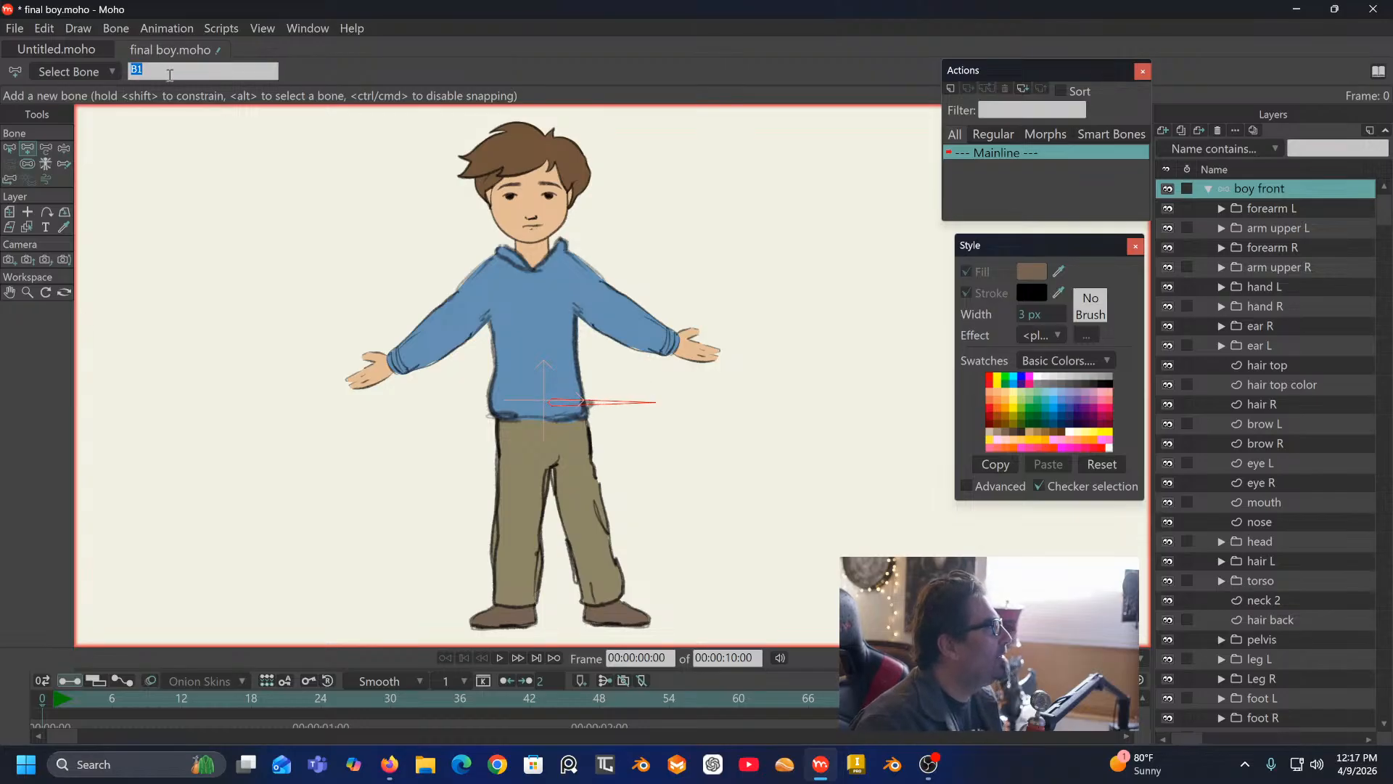
type("root")
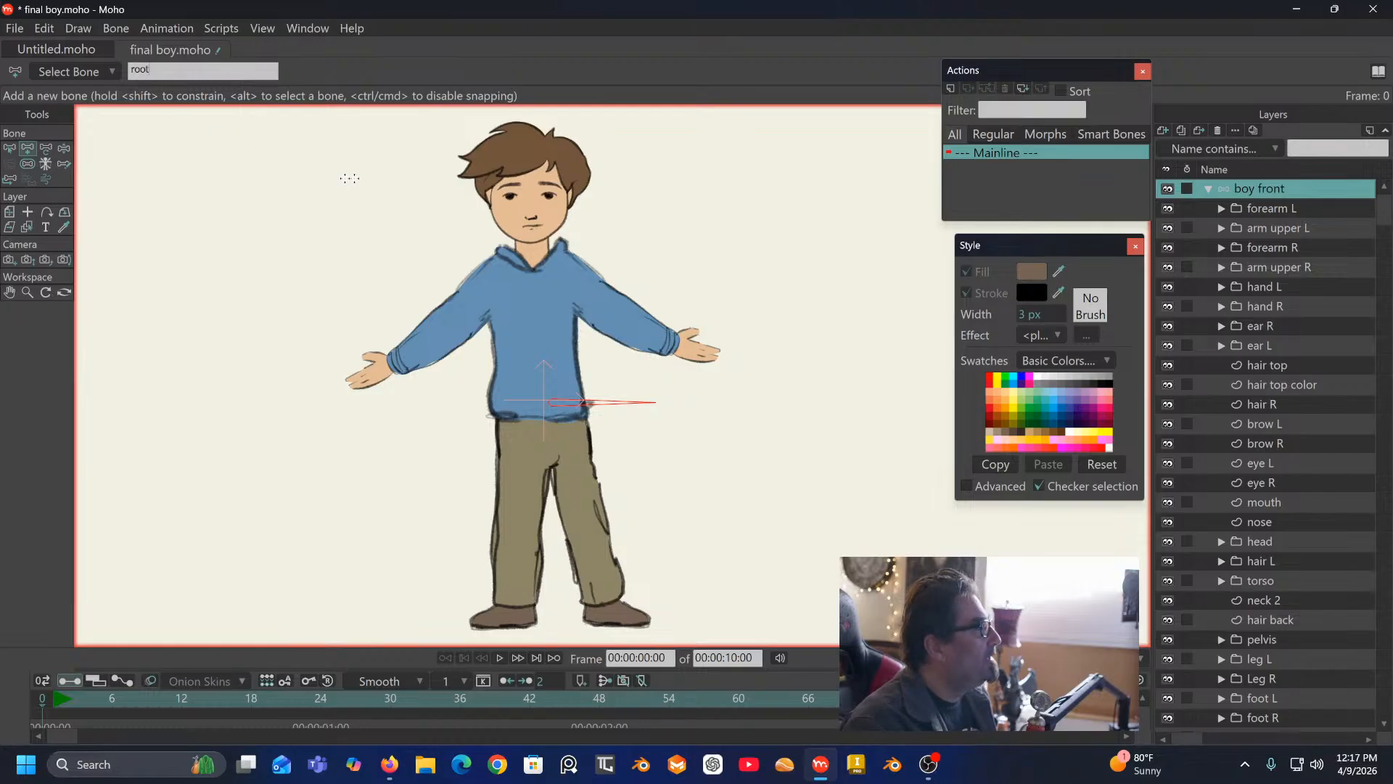
key("Return")
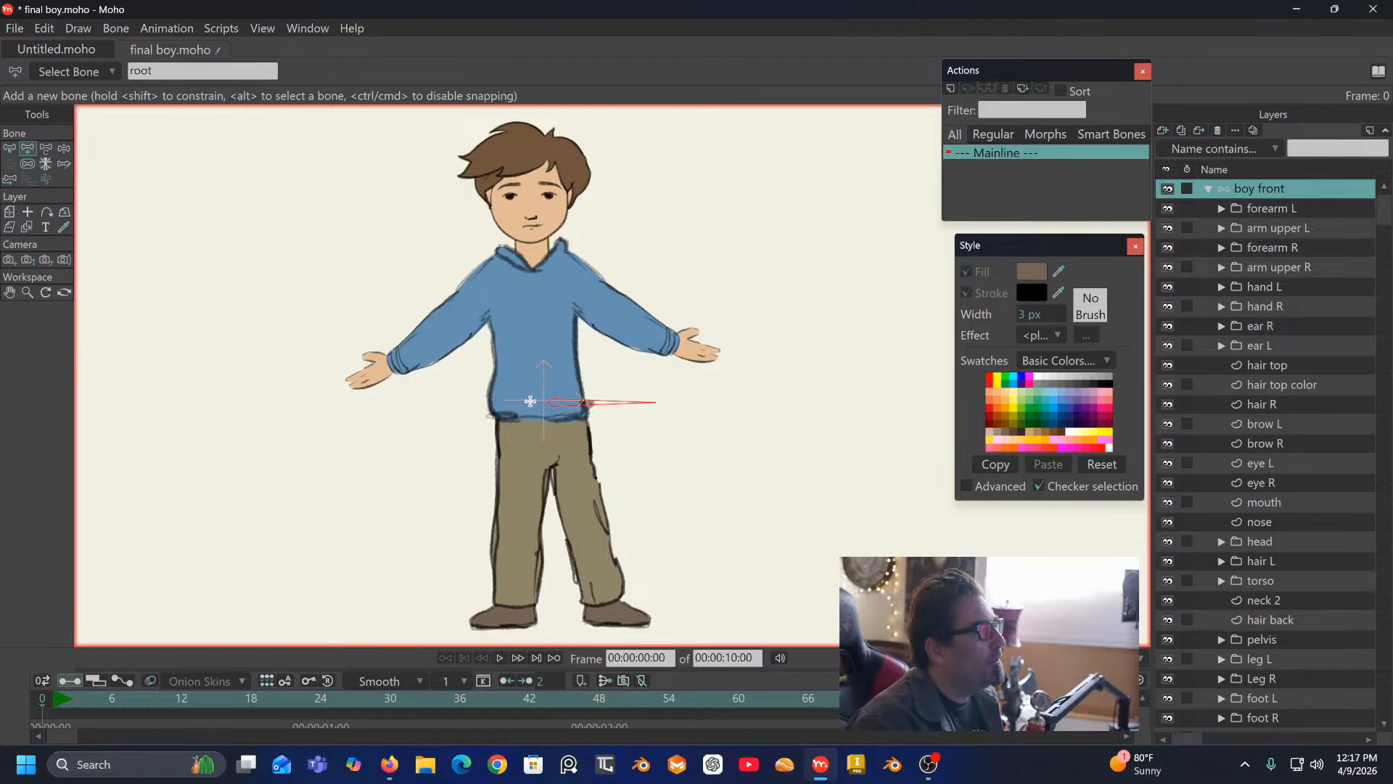
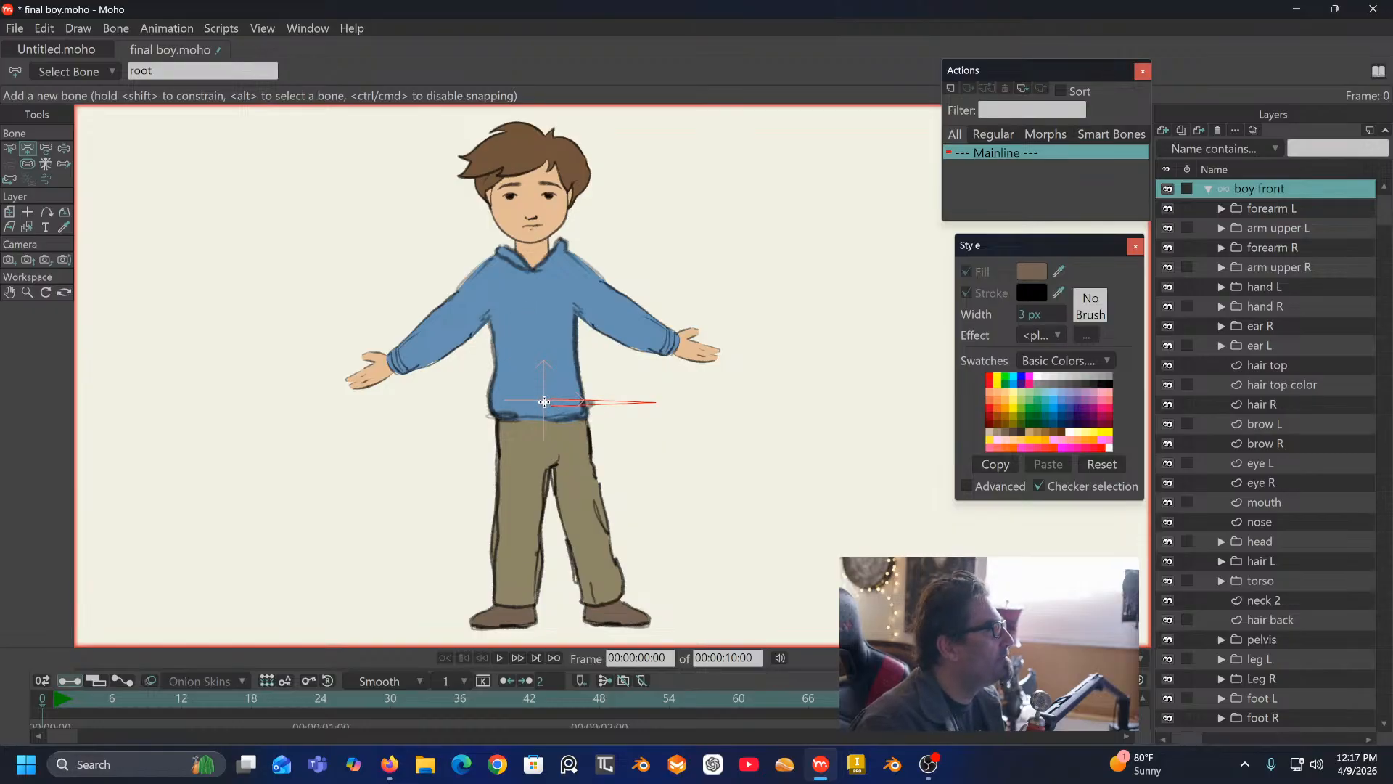
Step: Add a chain of two torso bones, a neck bone and a head bone upward from the root bone
left_click_drag(544, 404, 529, 144)
left_click(528, 142)
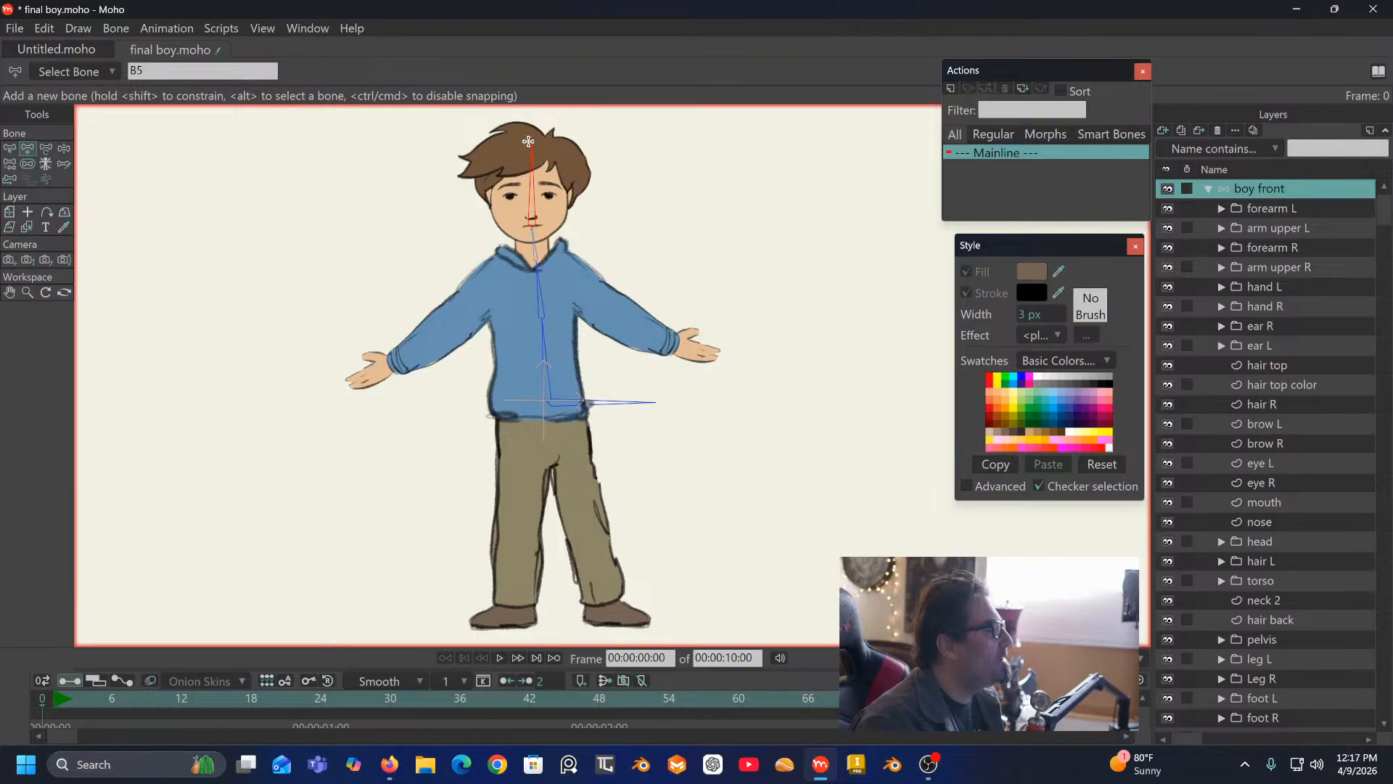
Step: Add upper arm, forearm and hand bones along both arms, each chain parented to the upper torso bone, and select the root bone
key("Up")
key("Up")
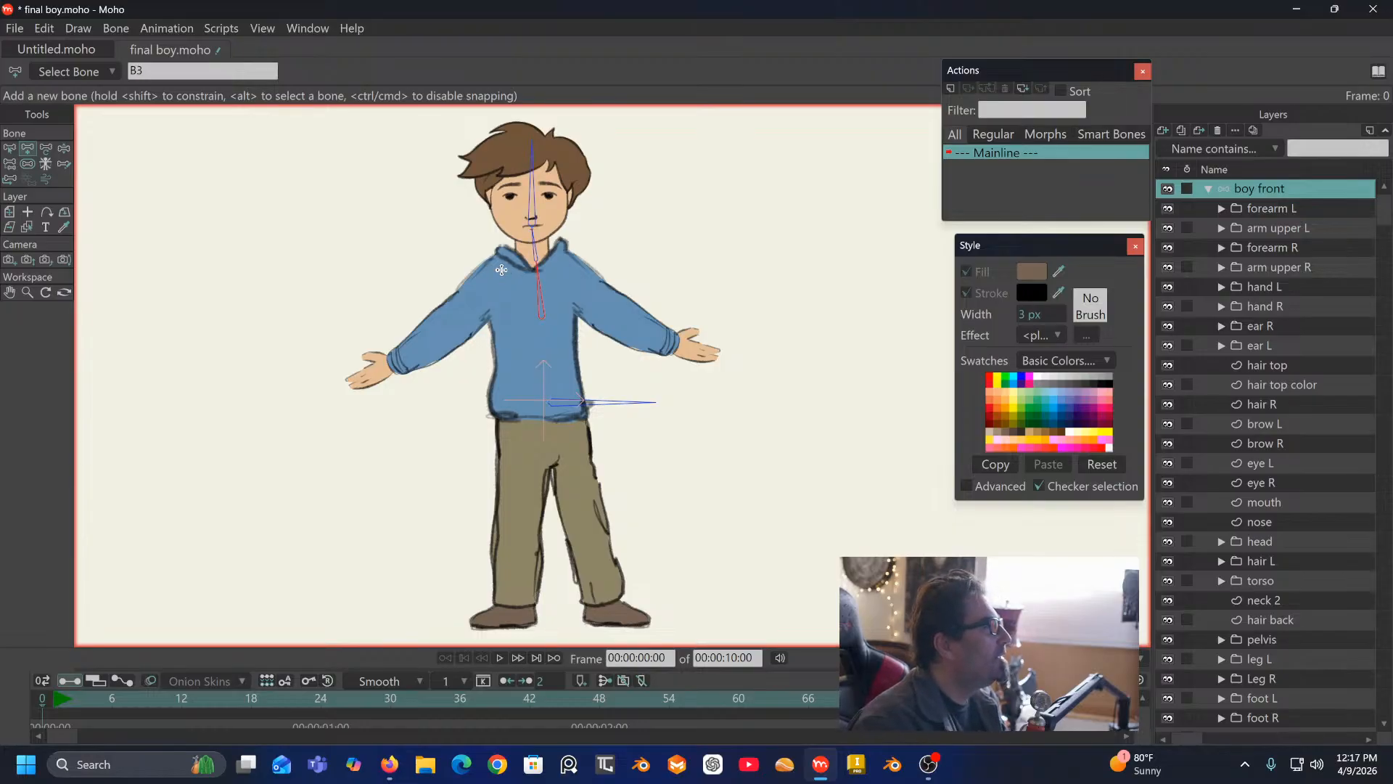
left_click_drag(501, 269, 461, 311)
left_click_drag(458, 318, 355, 381)
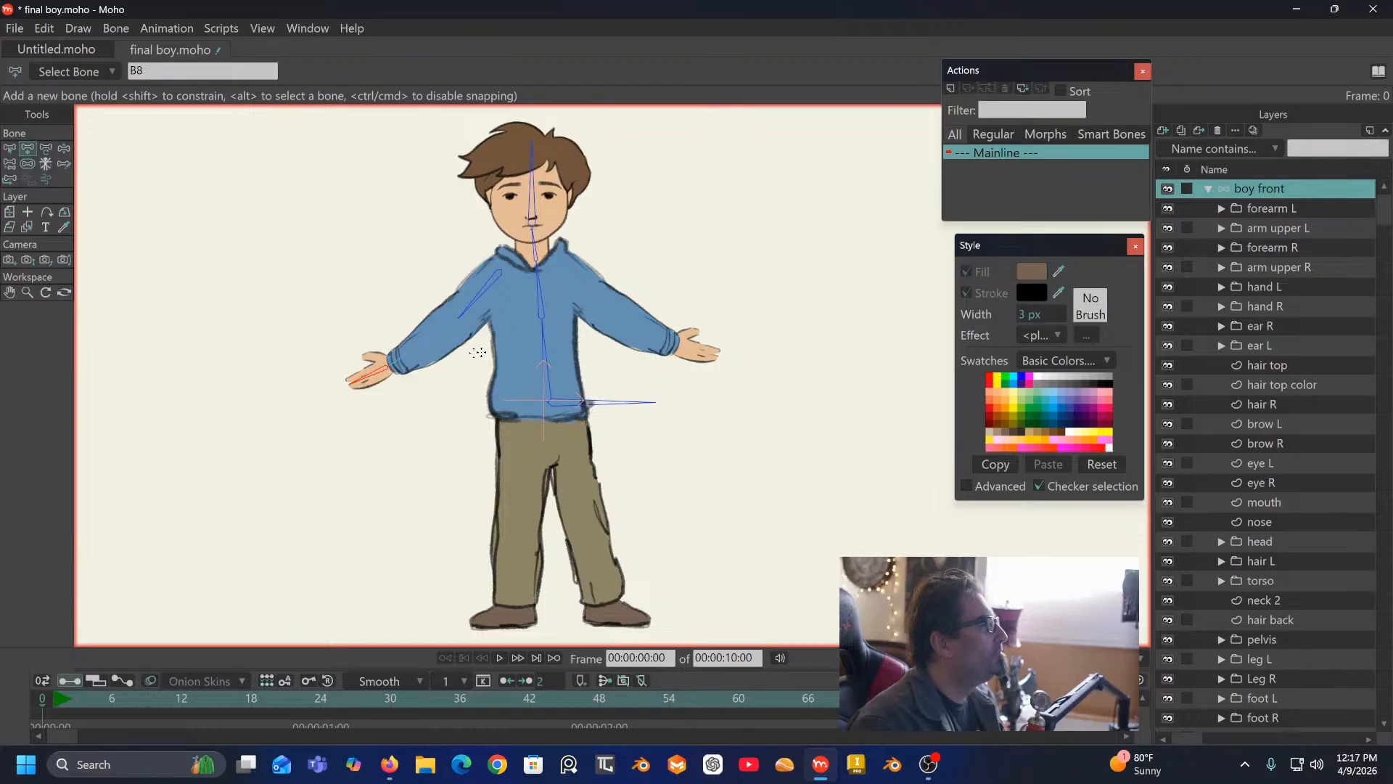
left_click(568, 303, "alt")
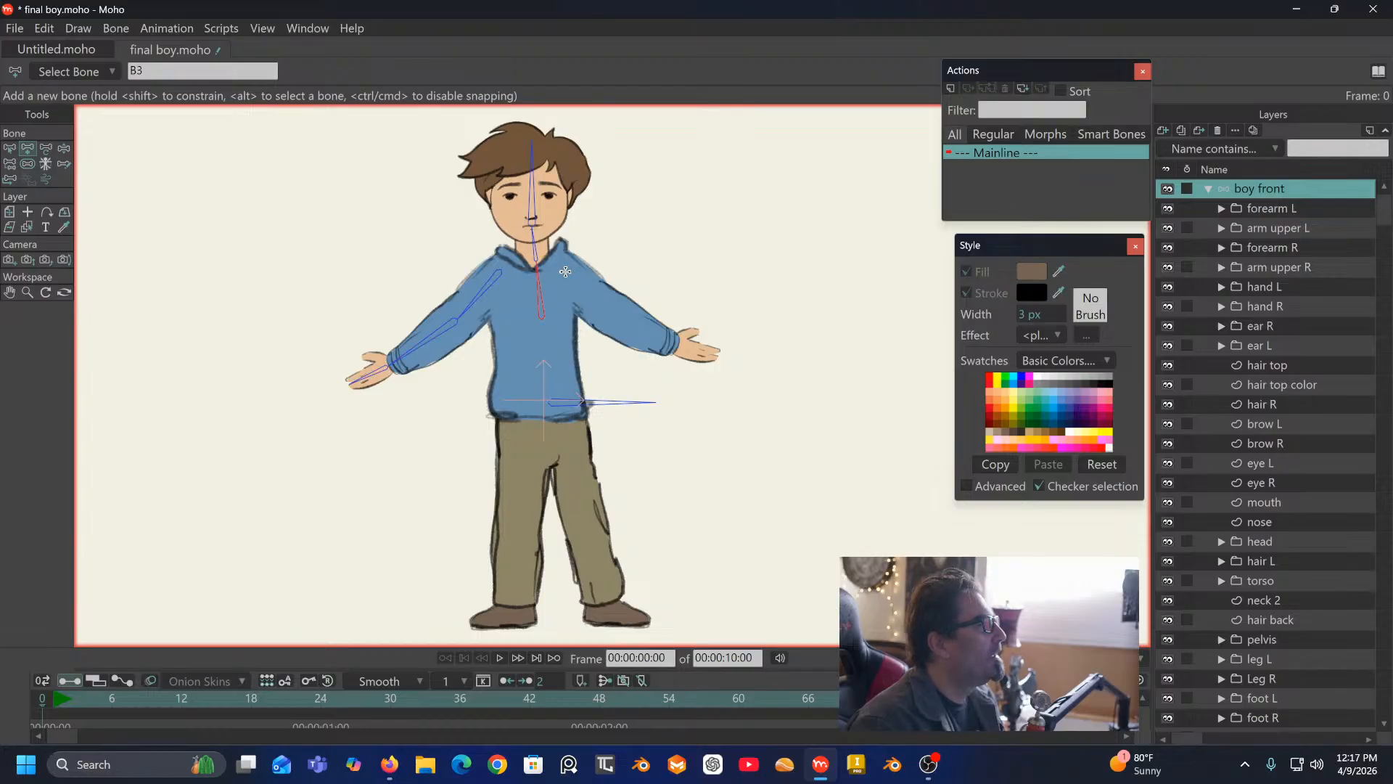
mouse_move(565, 272)
left_mouse_down()
mouse_move(673, 344)
mouse_move(720, 355)
left_mouse_up()
left_click(622, 333, "alt")
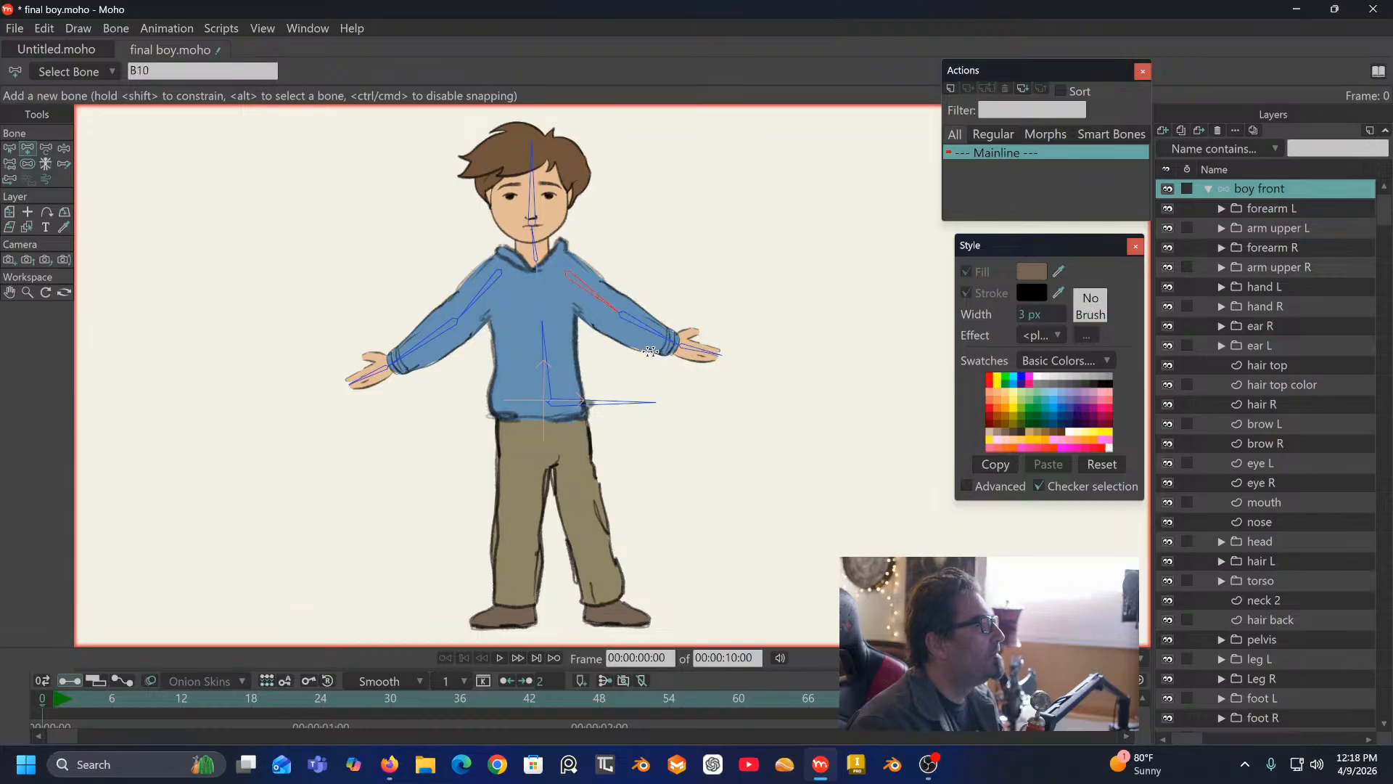
left_click(623, 321, "alt")
left_click(580, 401, "alt")
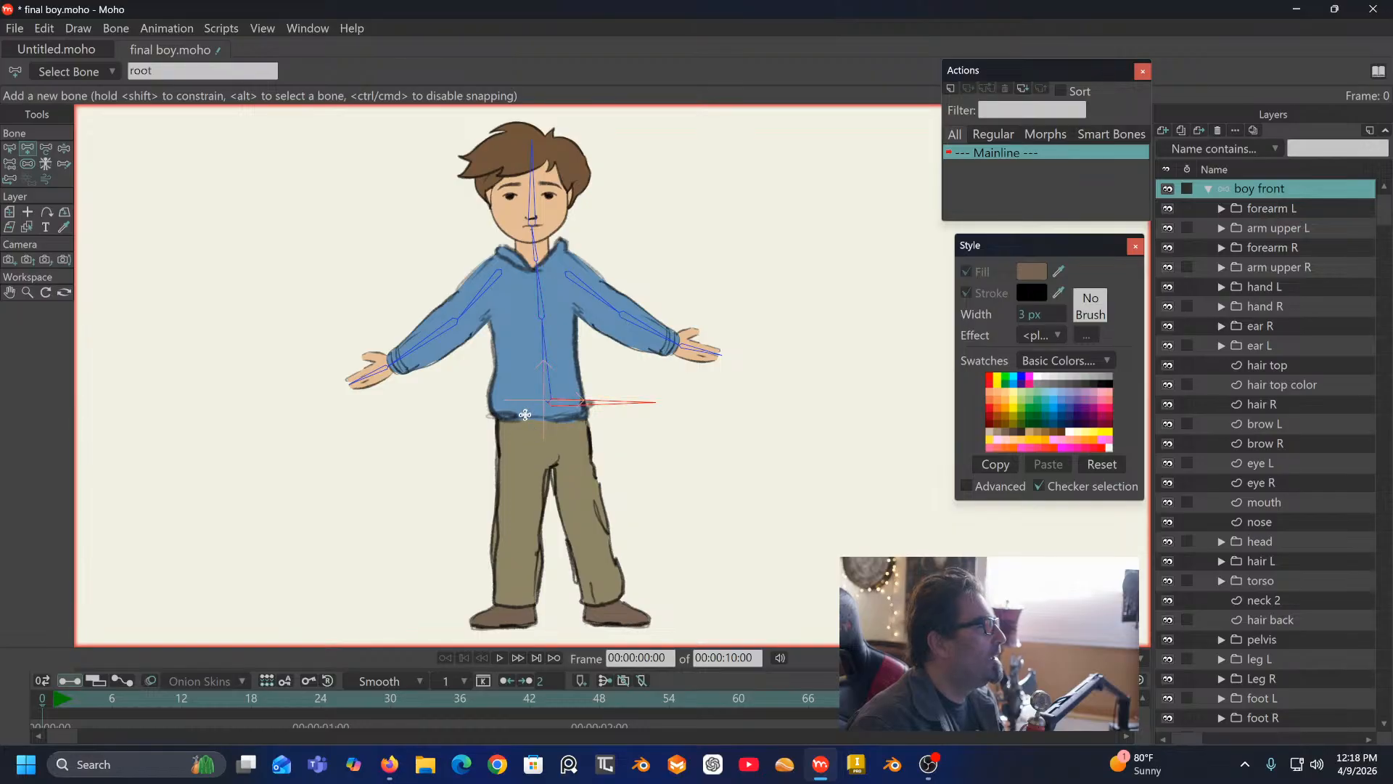
left_click(517, 431)
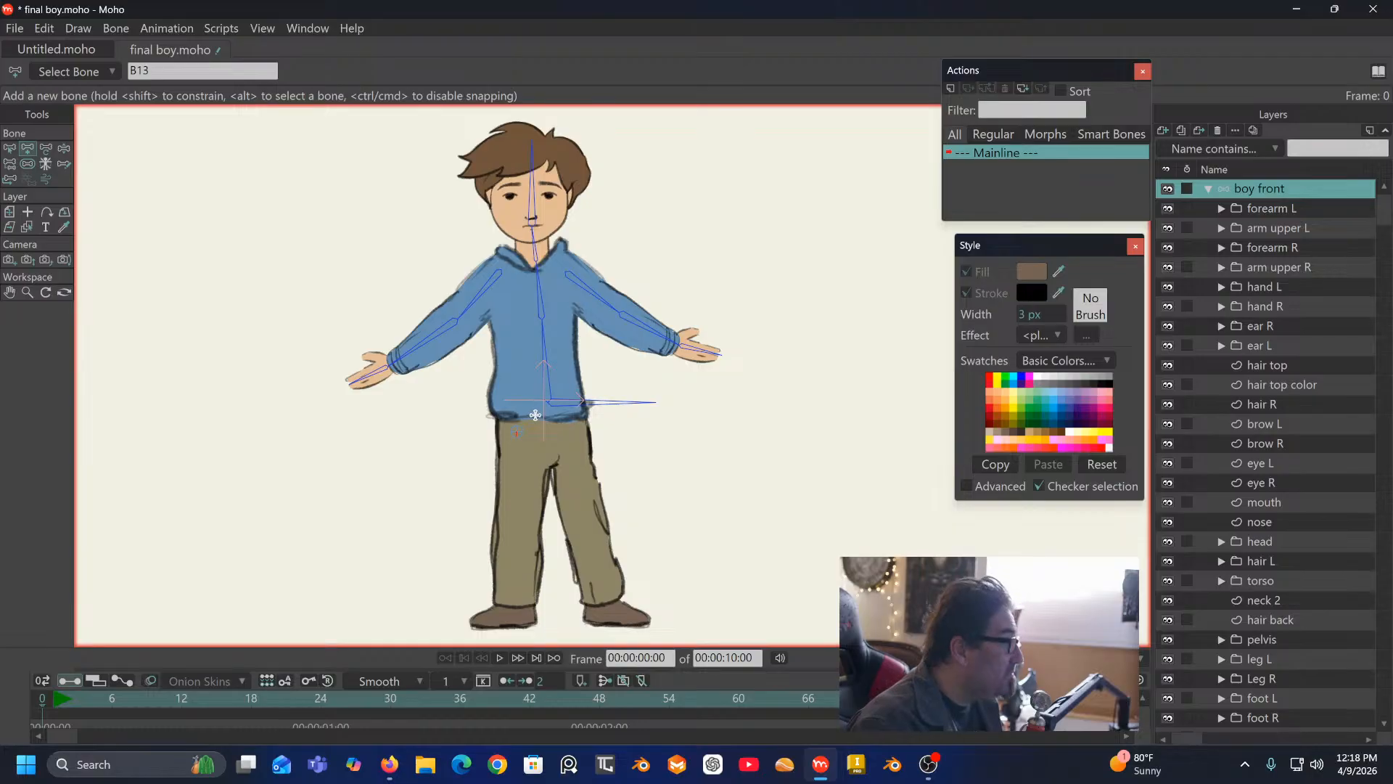
key("ctrl+z")
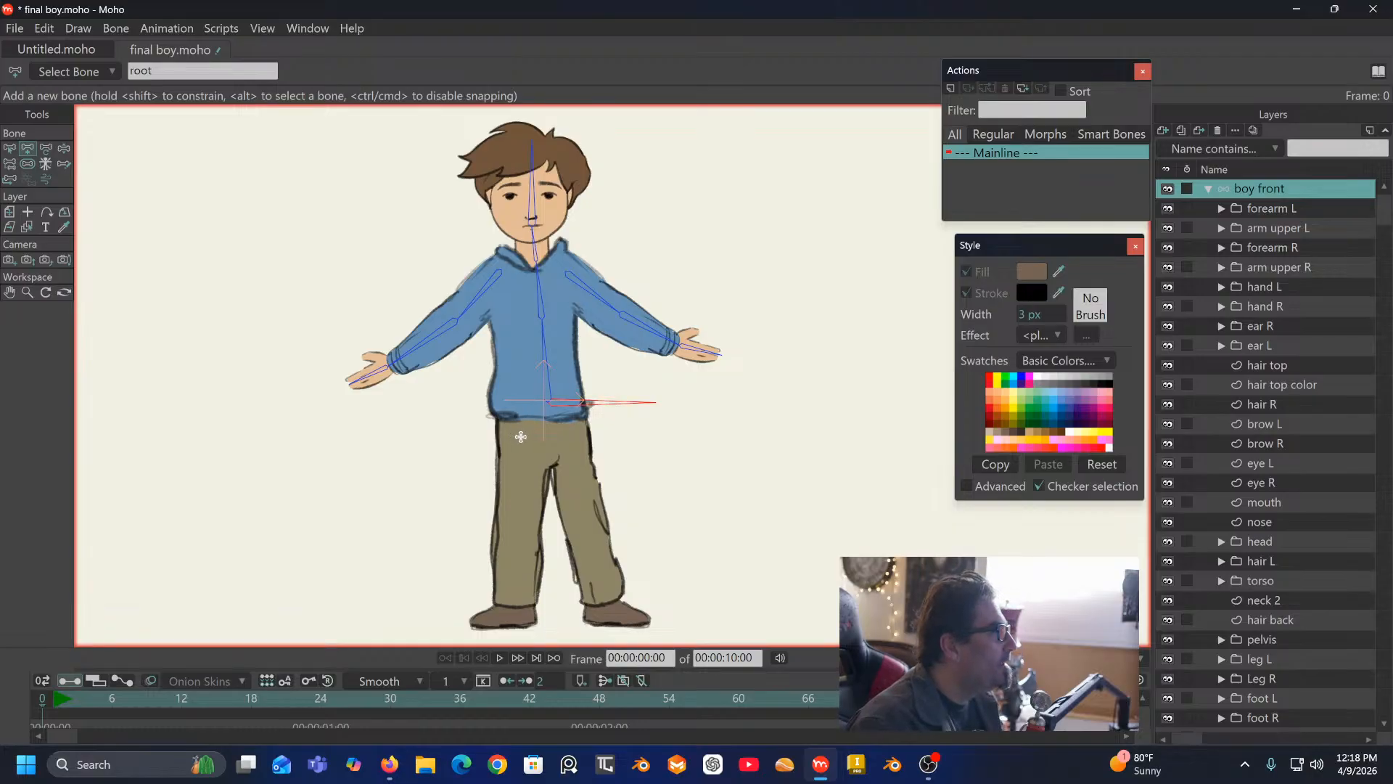
left_click_drag(519, 446, 473, 625)
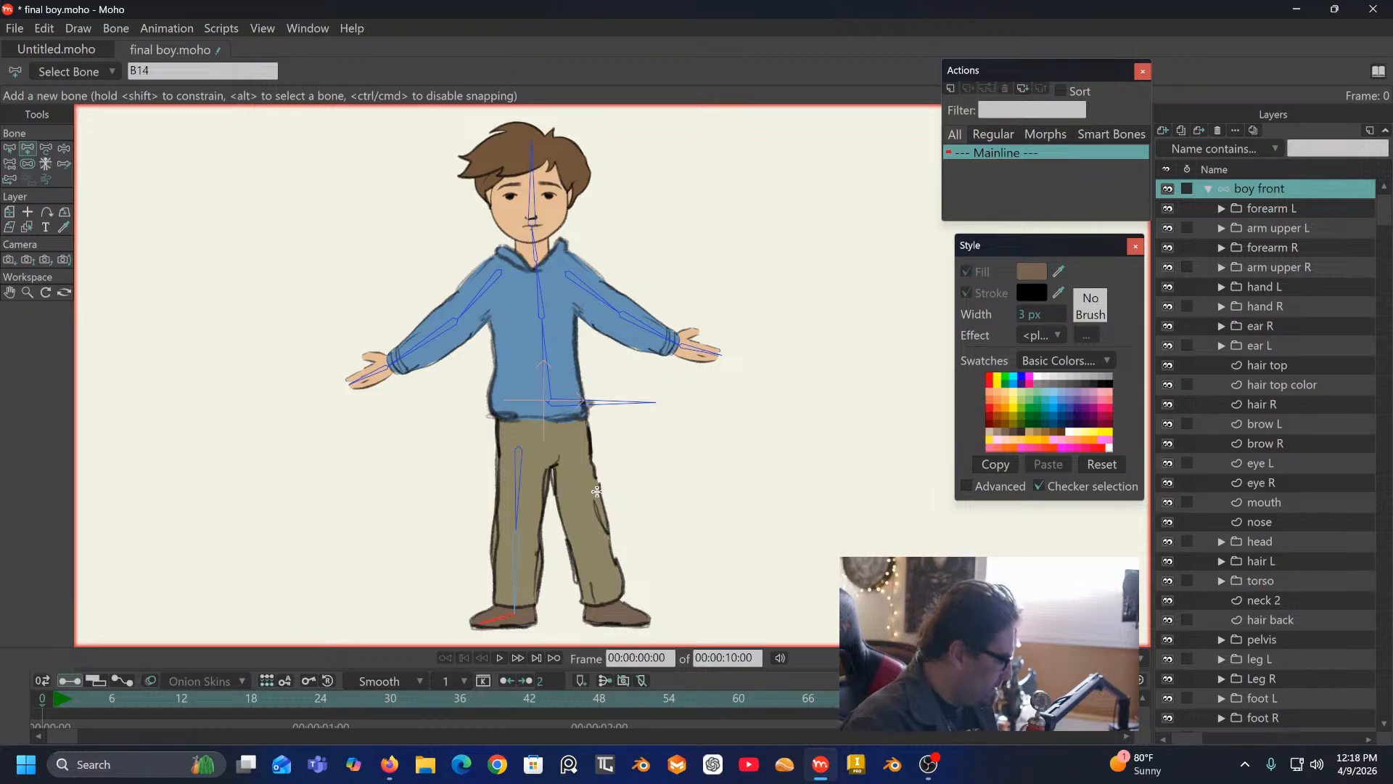
left_click(518, 493, "alt")
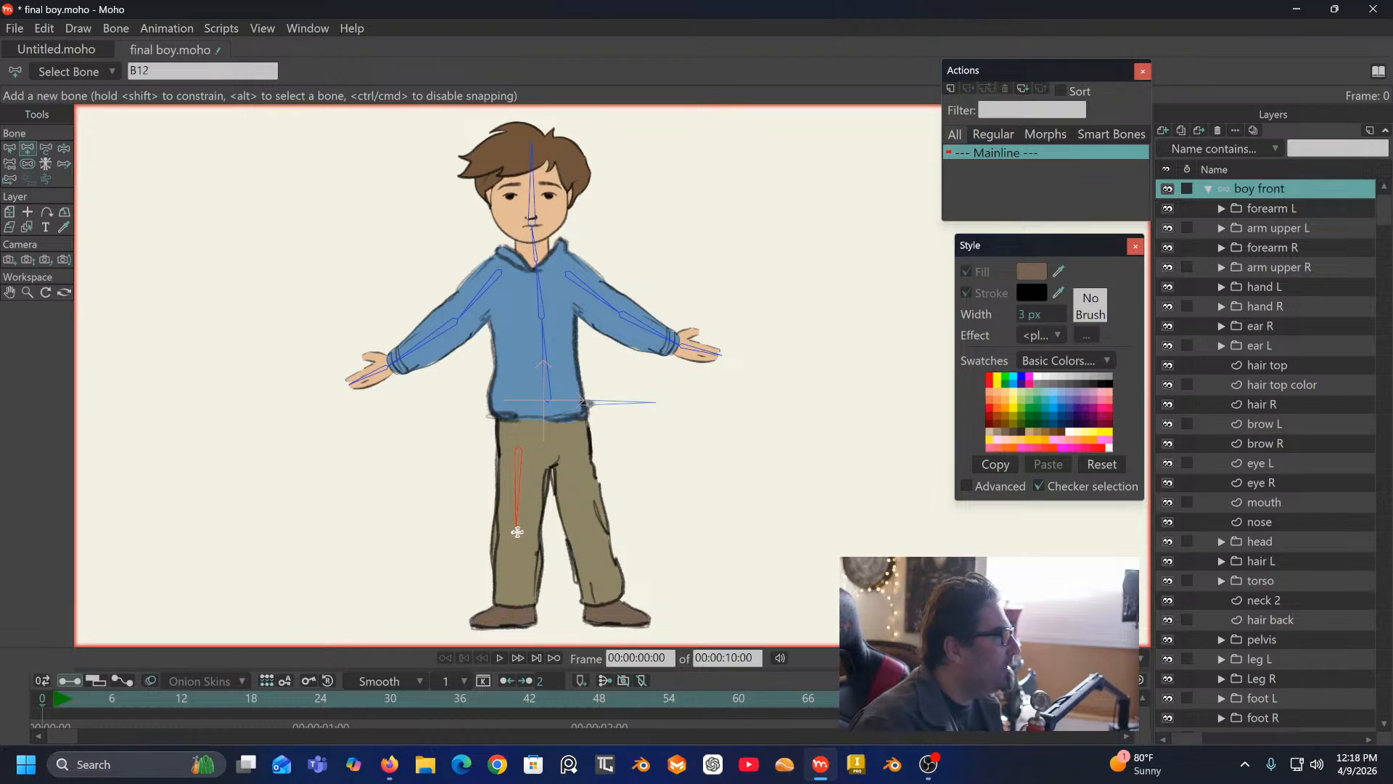
left_click(516, 494, "alt")
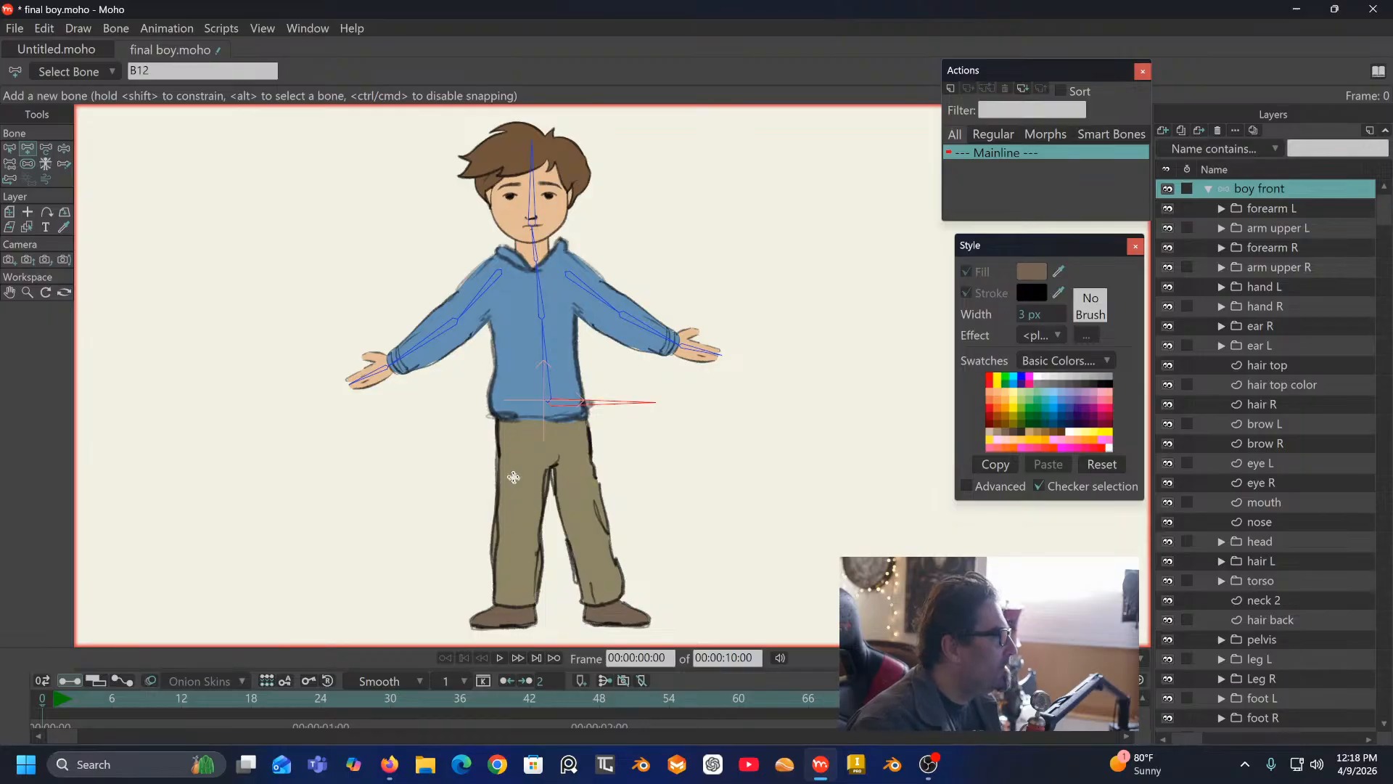
Step: Add thigh, shin and foot bones along both legs, each chain parented to the root bone
mouse_move(522, 450)
left_mouse_down()
mouse_move(513, 610)
mouse_move(479, 623)
left_mouse_up()
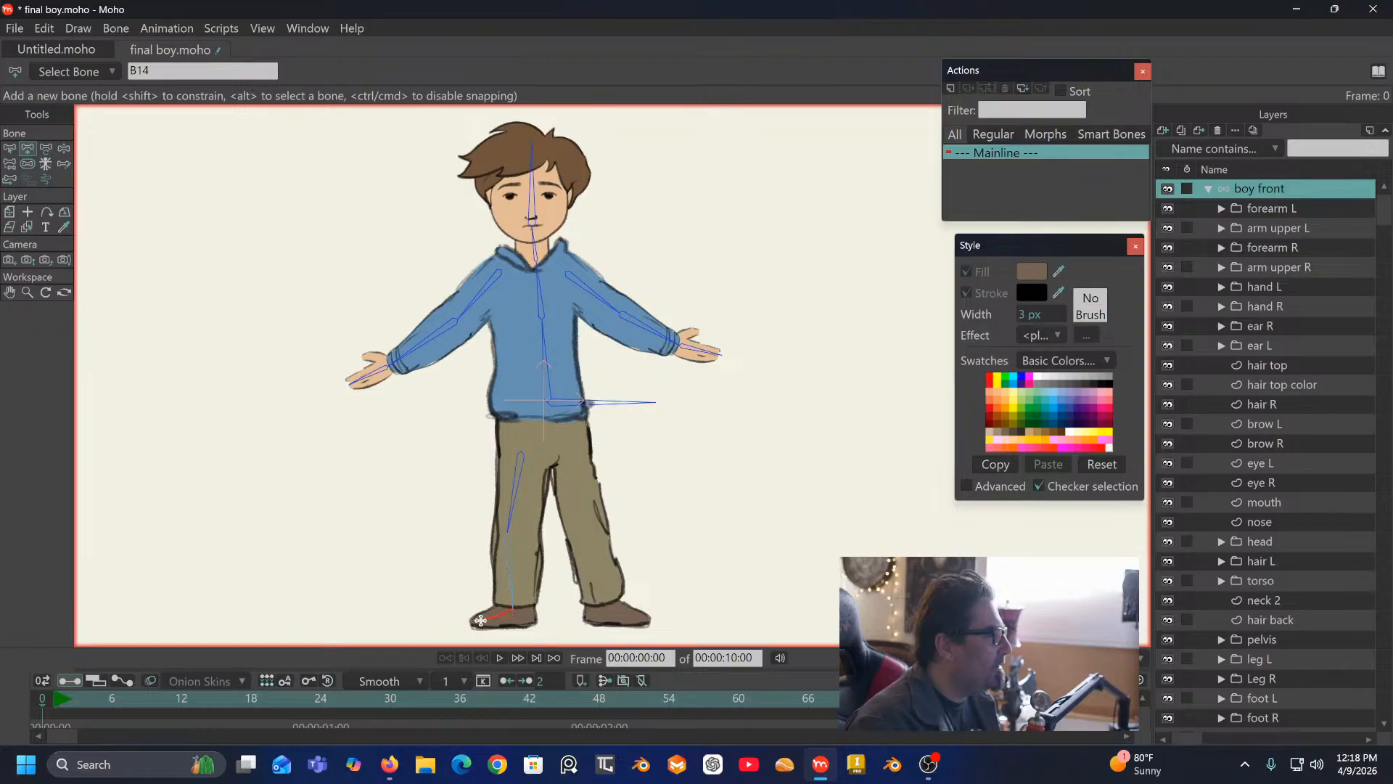
key("Up")
key("Up")
key("Up")
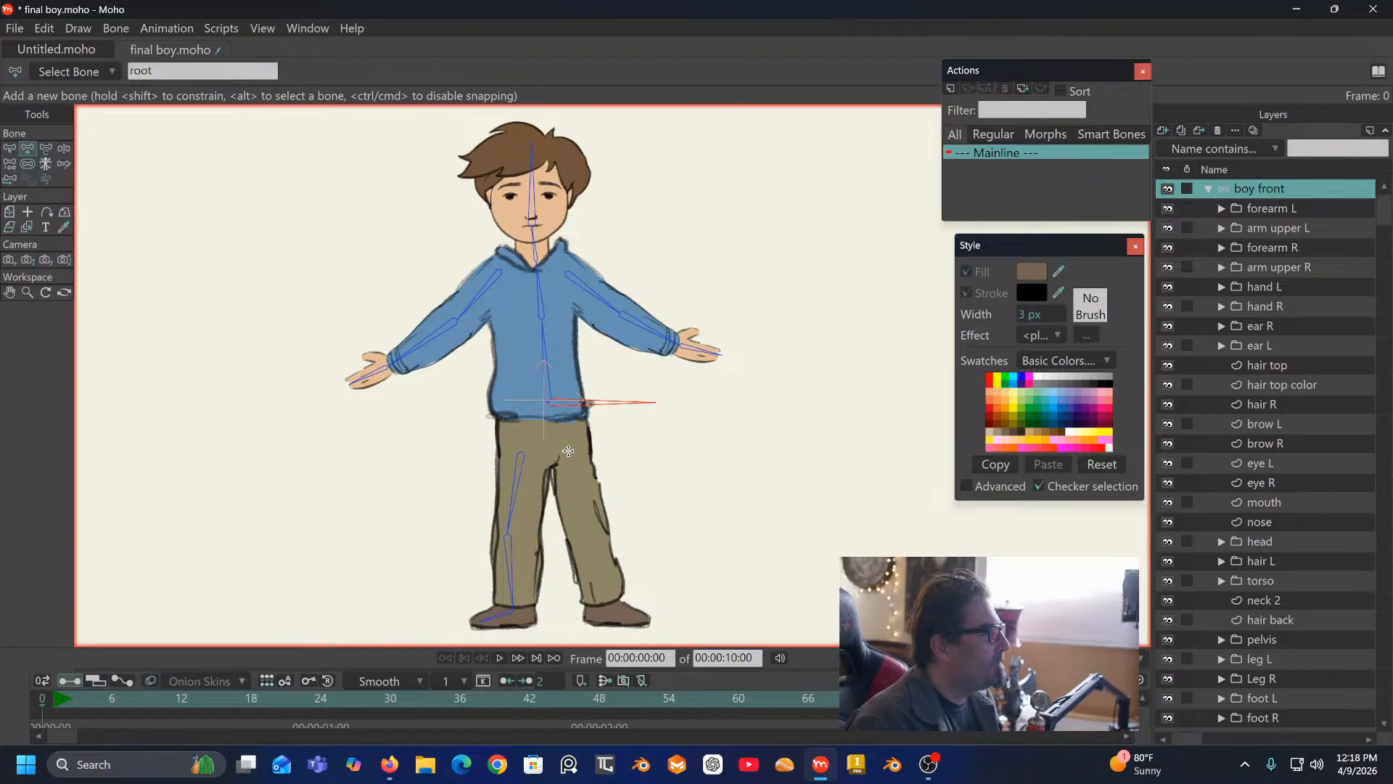
left_click_drag(569, 450, 646, 619)
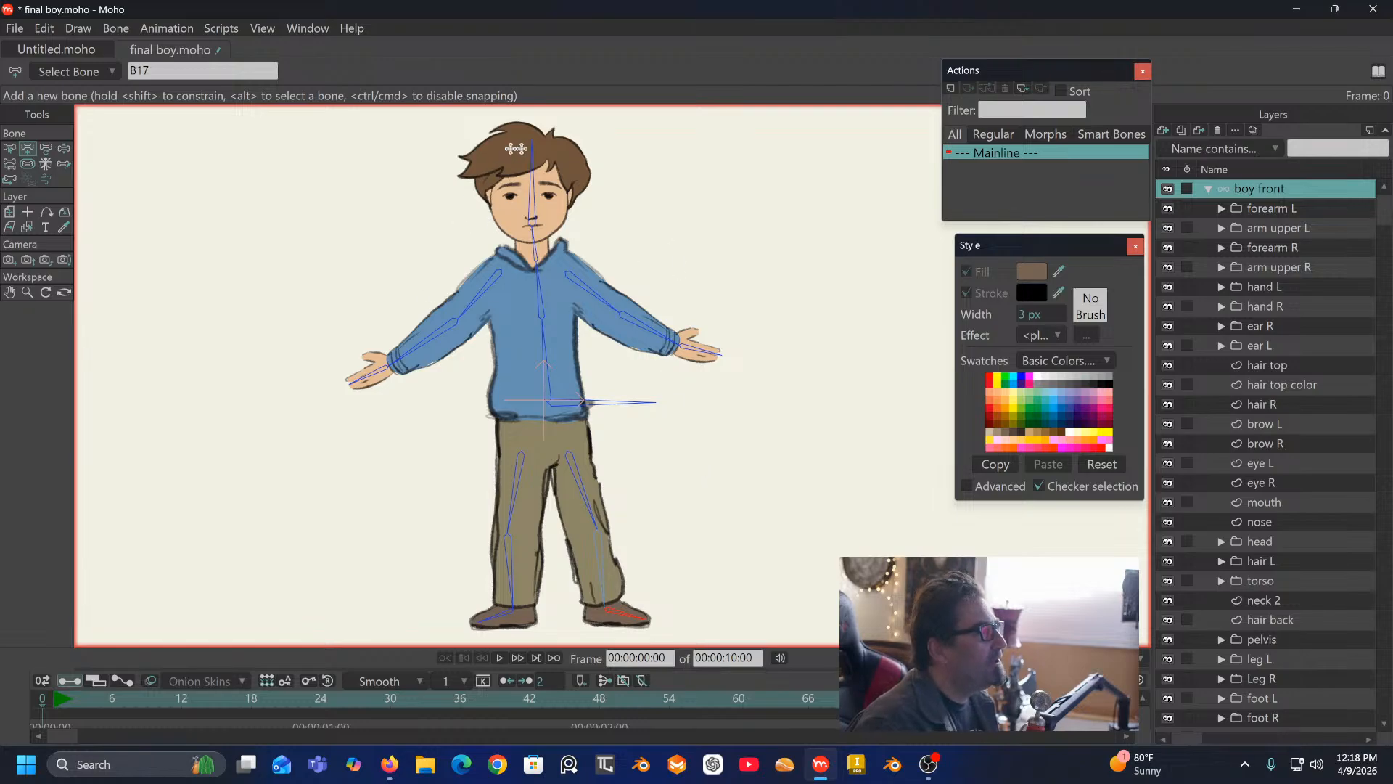
Step: Show the bone strength regions on the boy to examine how far each bone's influence reaches
left_click_drag(500, 248, 463, 241)
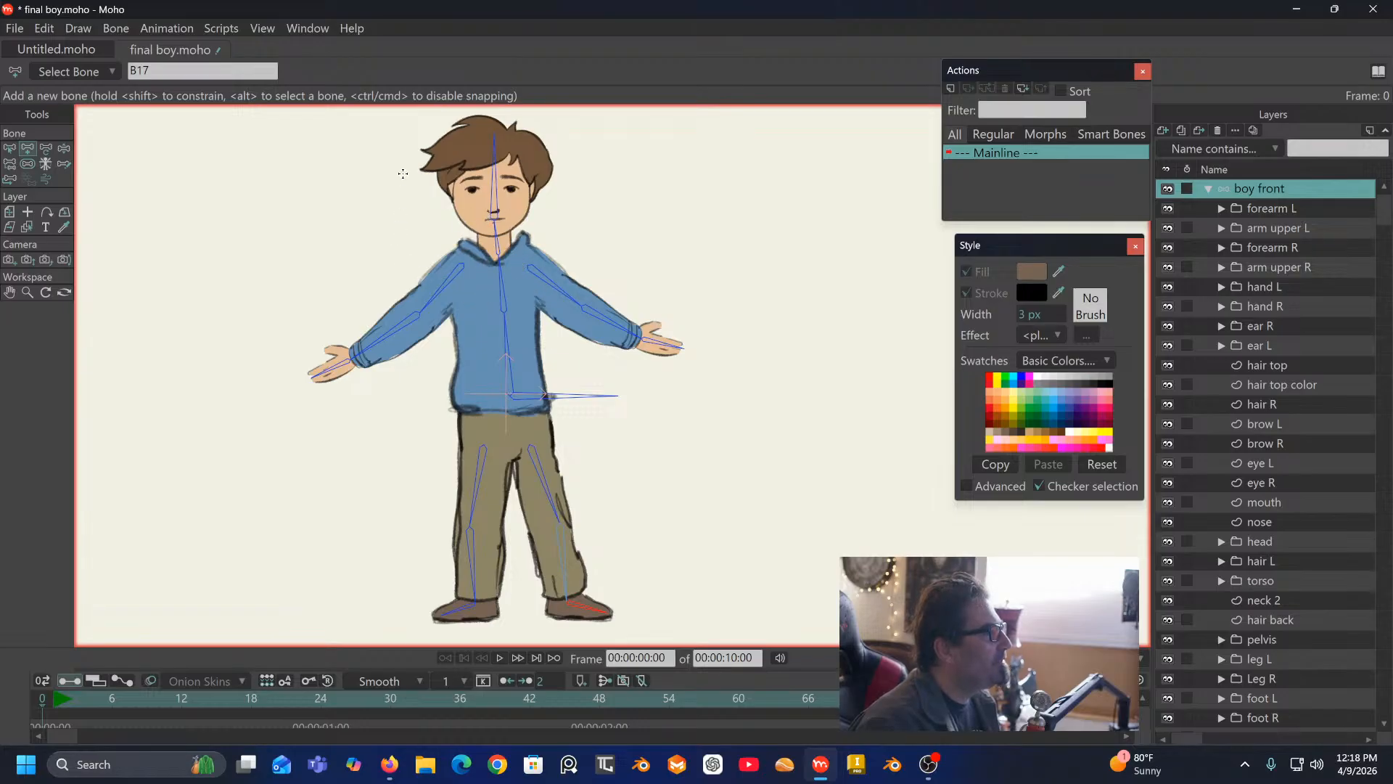
left_click(9, 148)
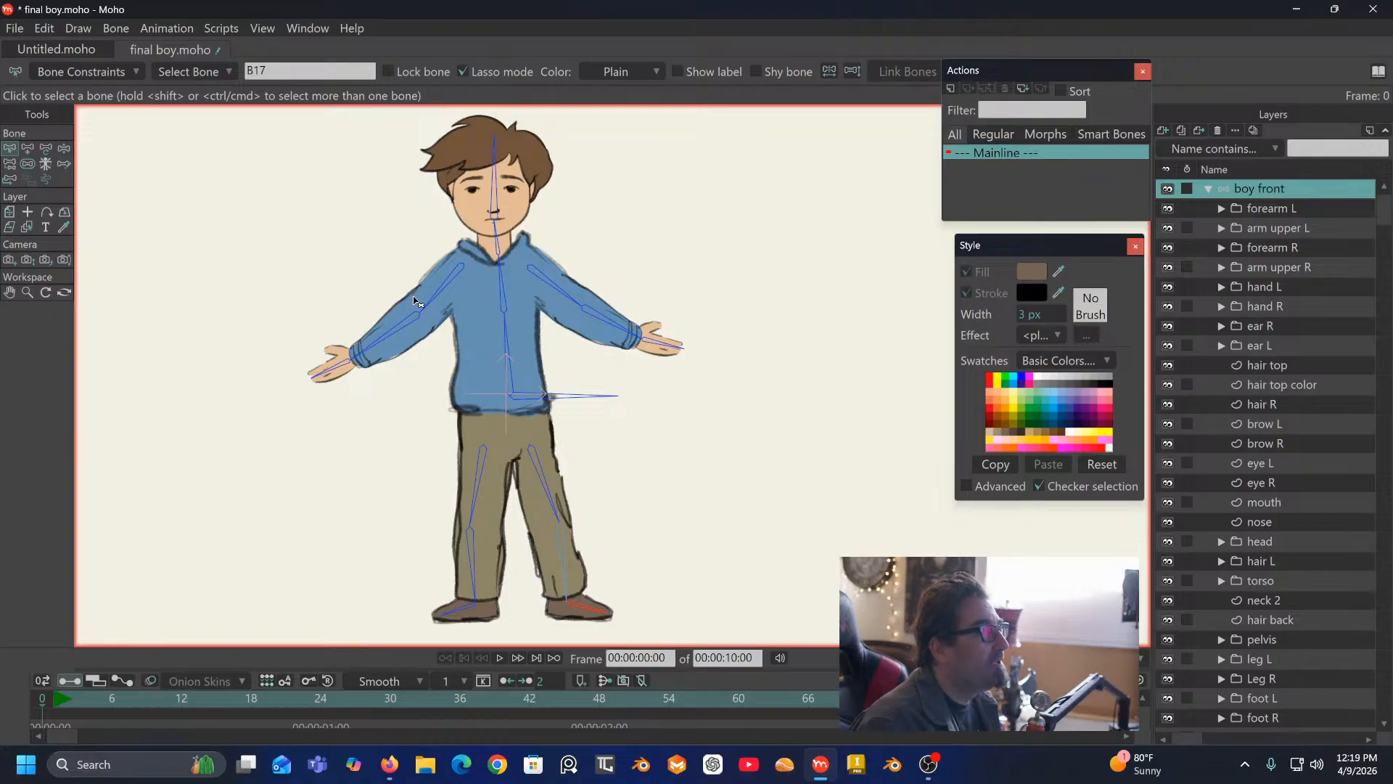
left_click_drag(460, 258, 465, 296)
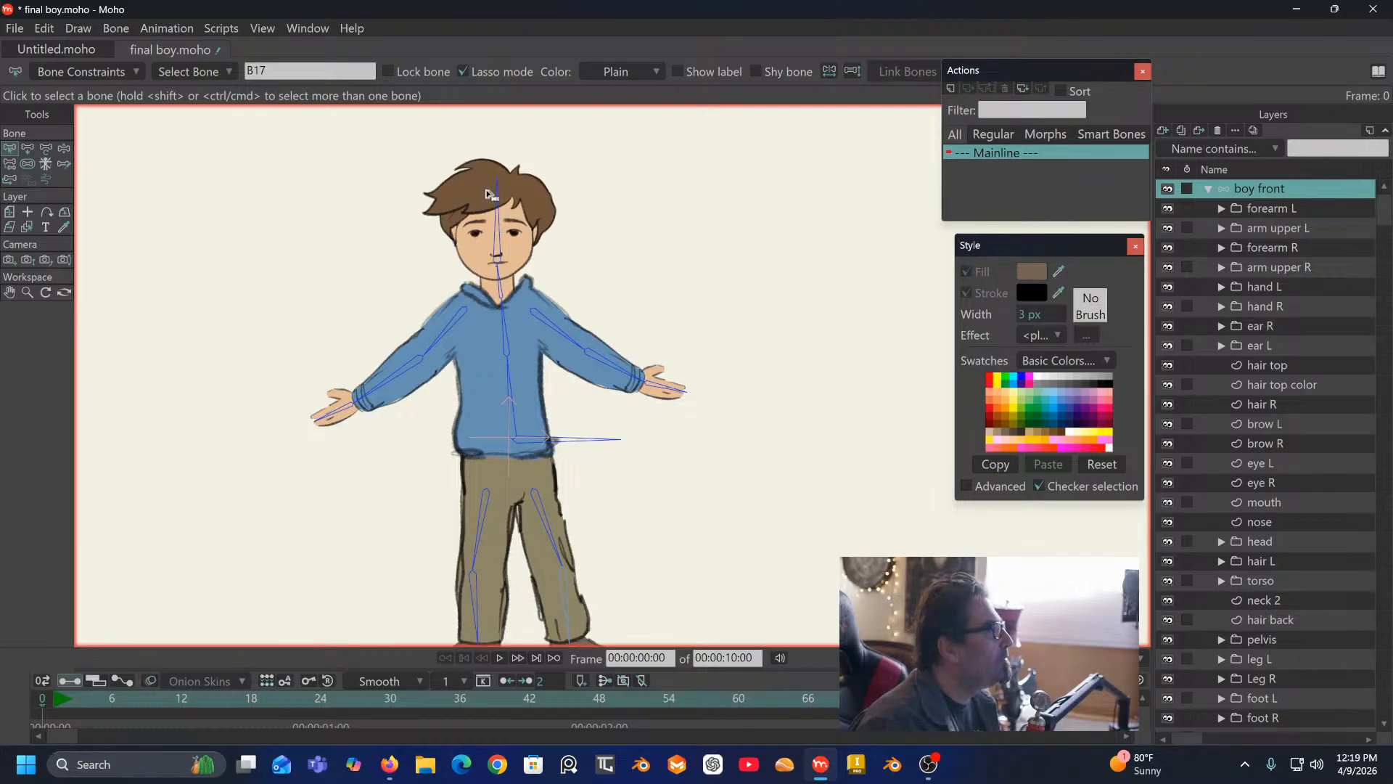
scroll(530, 341, "up", 2)
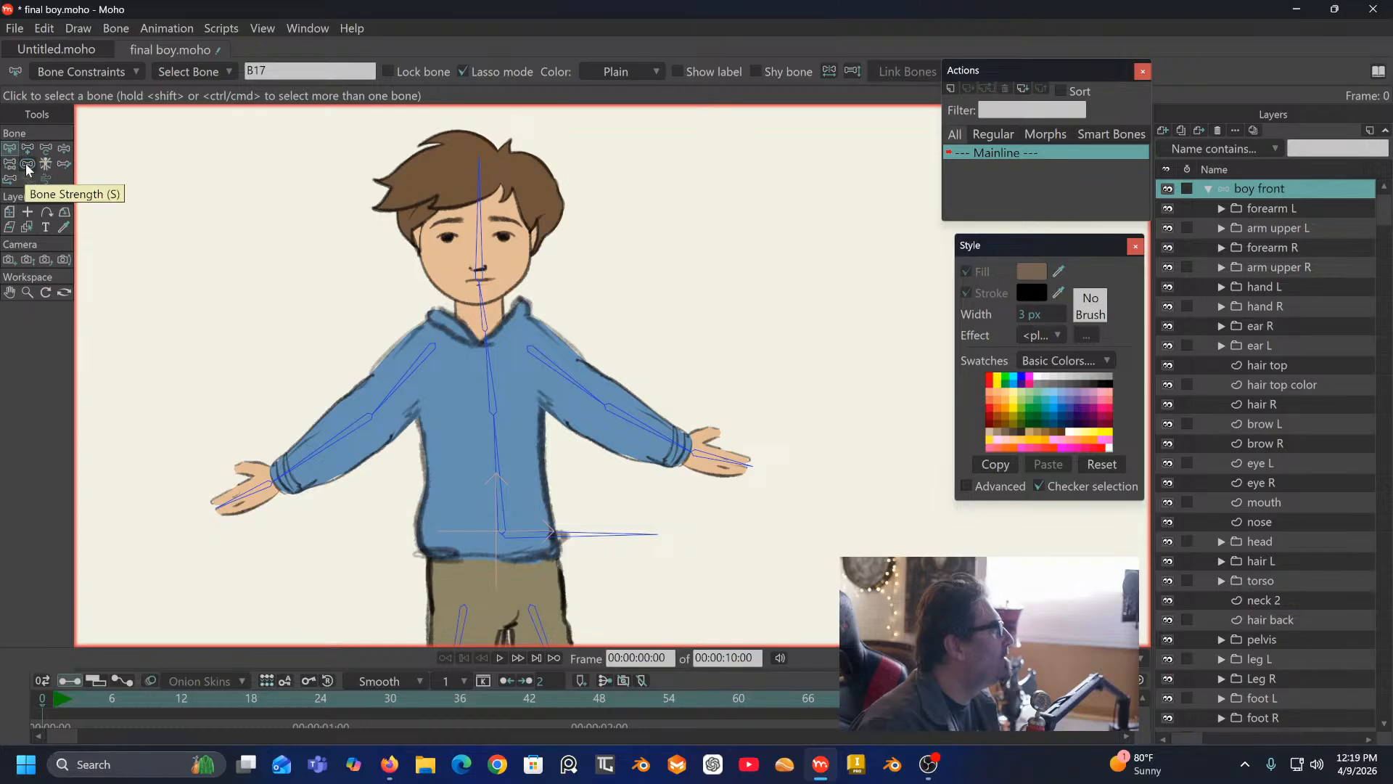
left_click(28, 164)
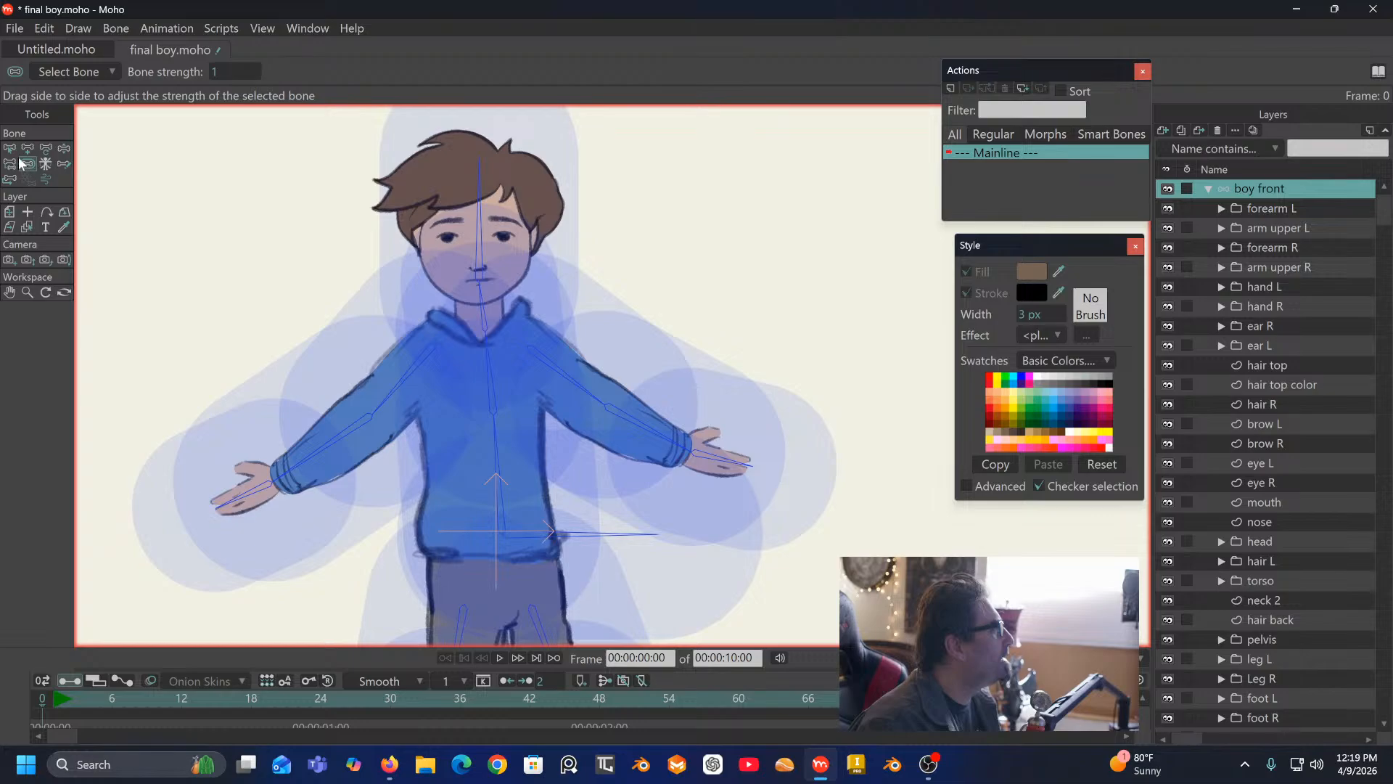
left_click(10, 148)
Step: Set the bone strength of the root and head bones to 0 and of the neck bone to 0.0067
scroll(433, 260, "down", 3)
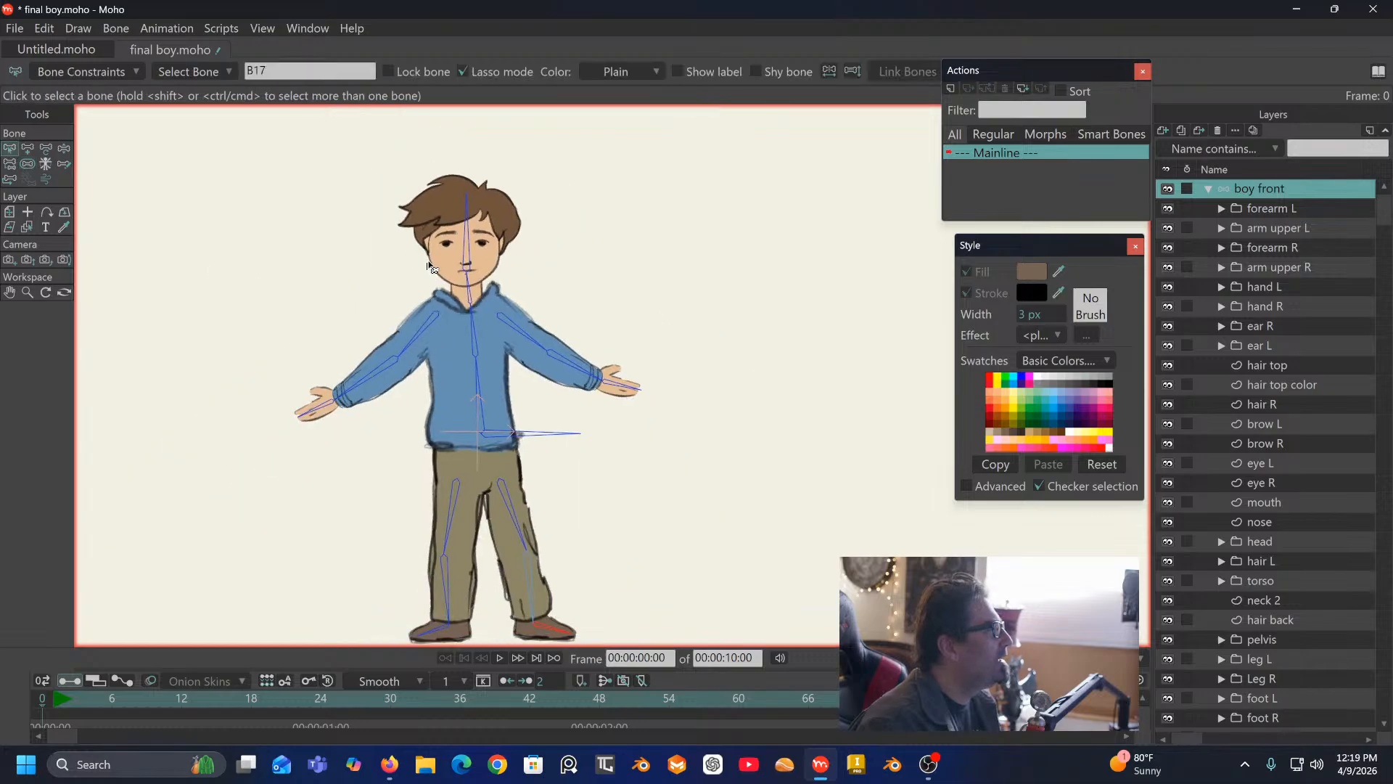
left_click_drag(428, 262, 438, 247)
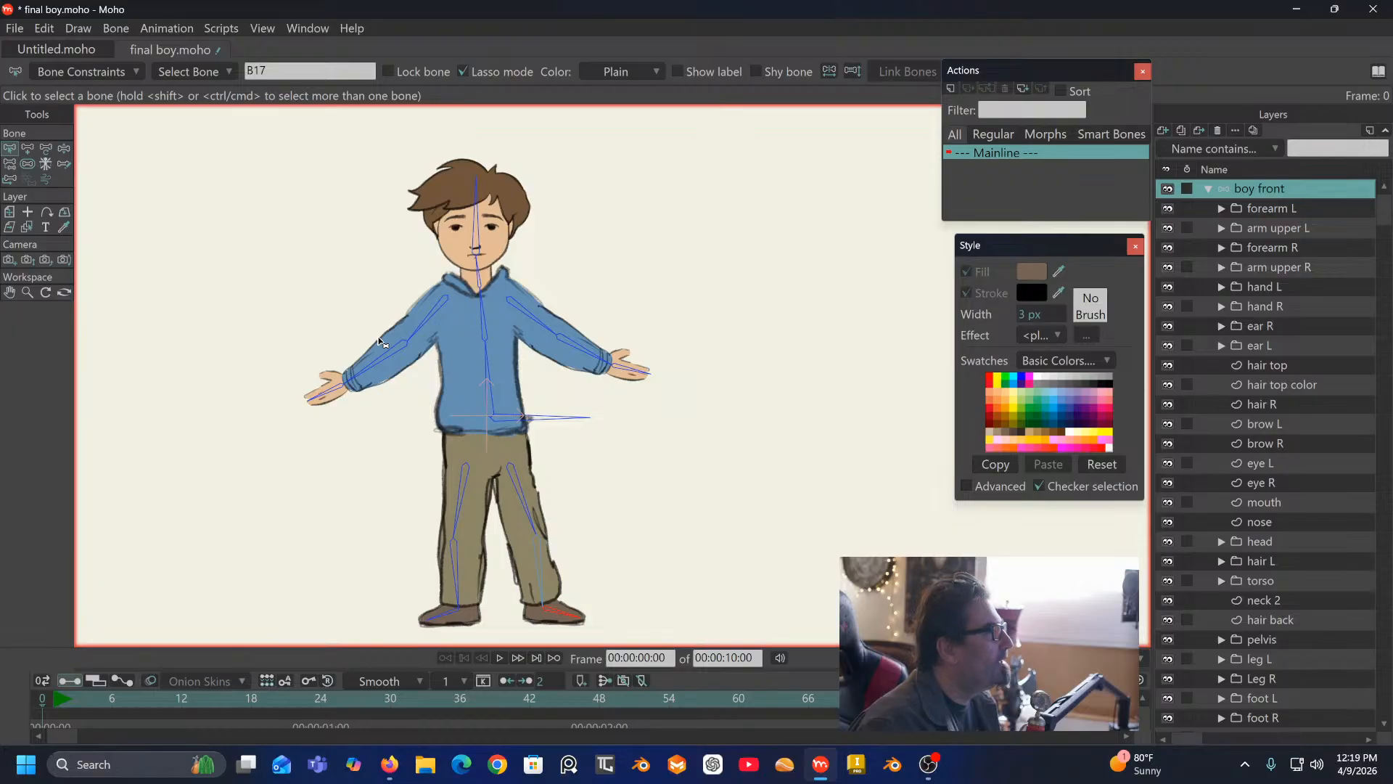
left_click_drag(461, 413, 437, 386)
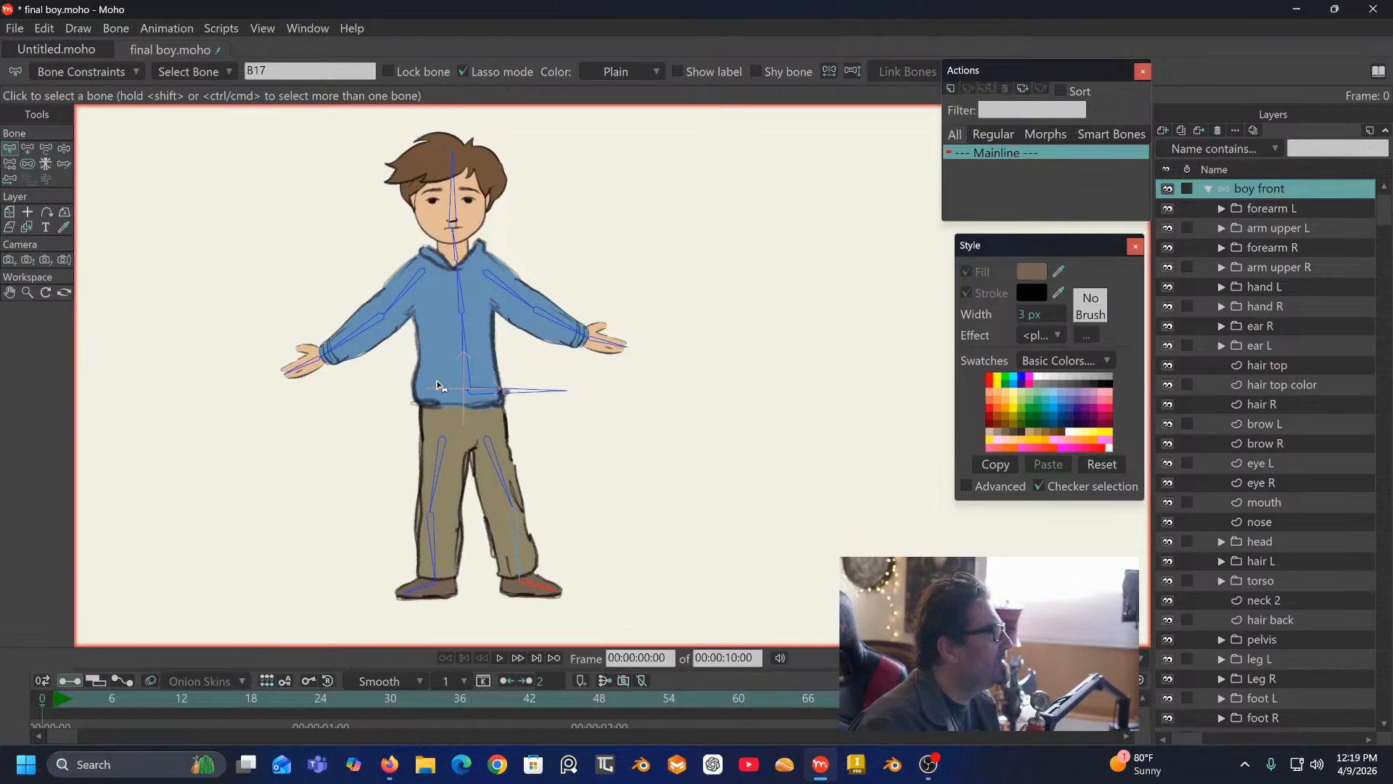
left_click(537, 392)
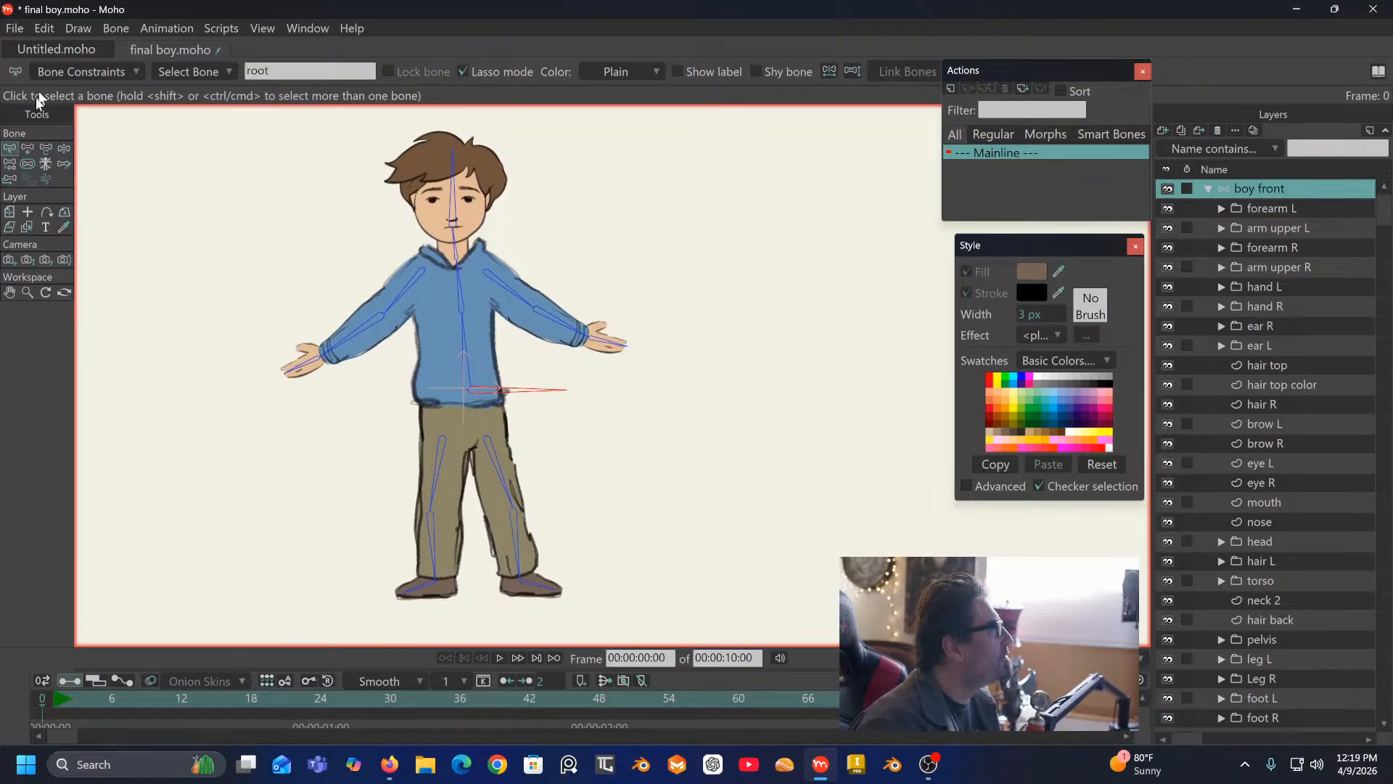
left_click(27, 165)
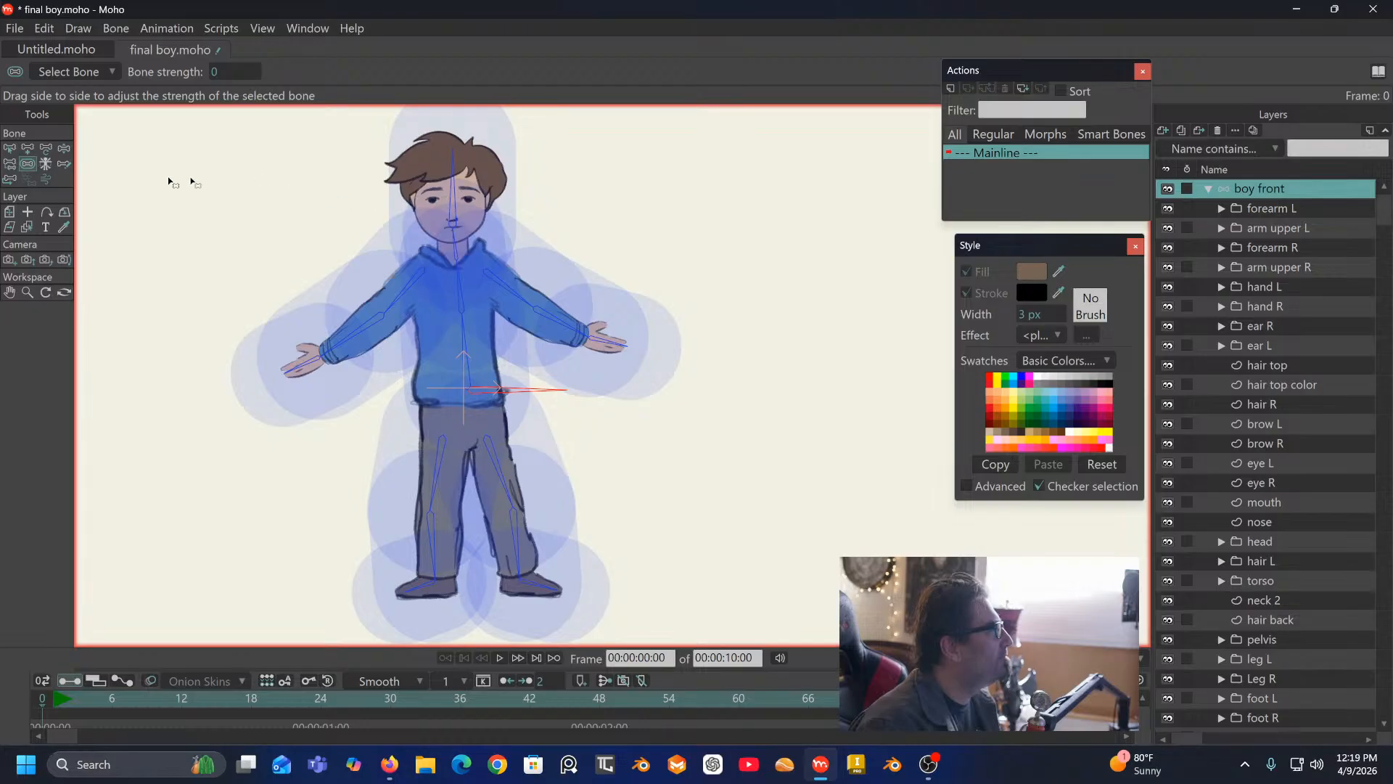
left_click(451, 196)
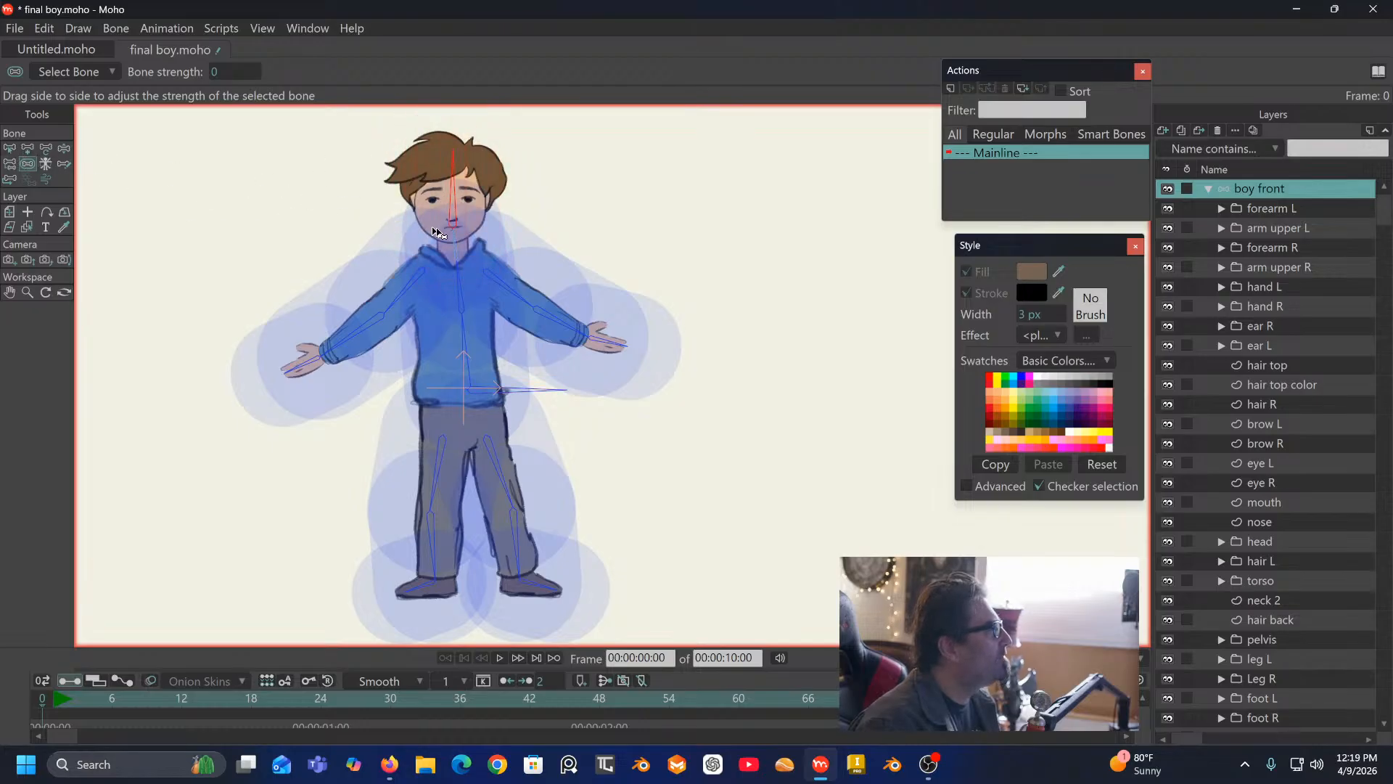
left_click(457, 246)
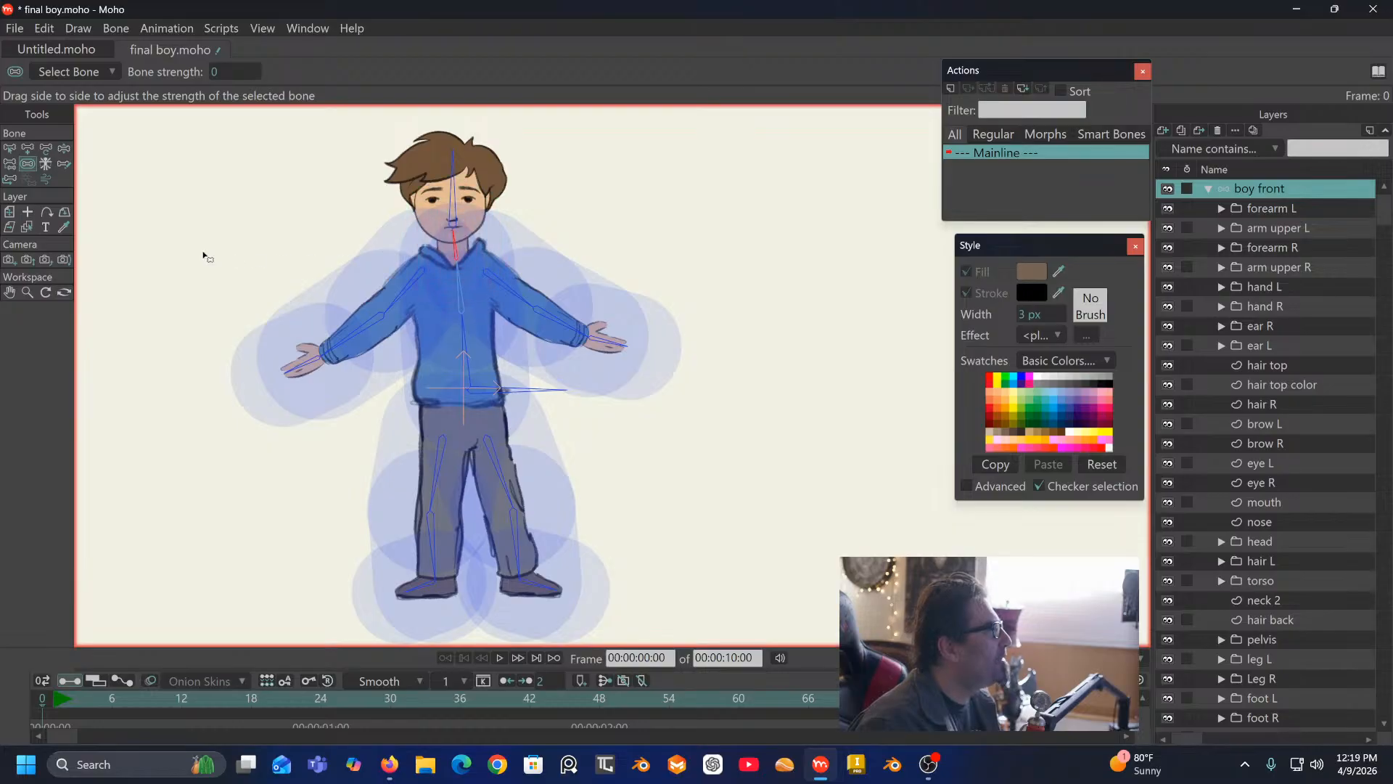
left_click_drag(203, 255, 207, 256)
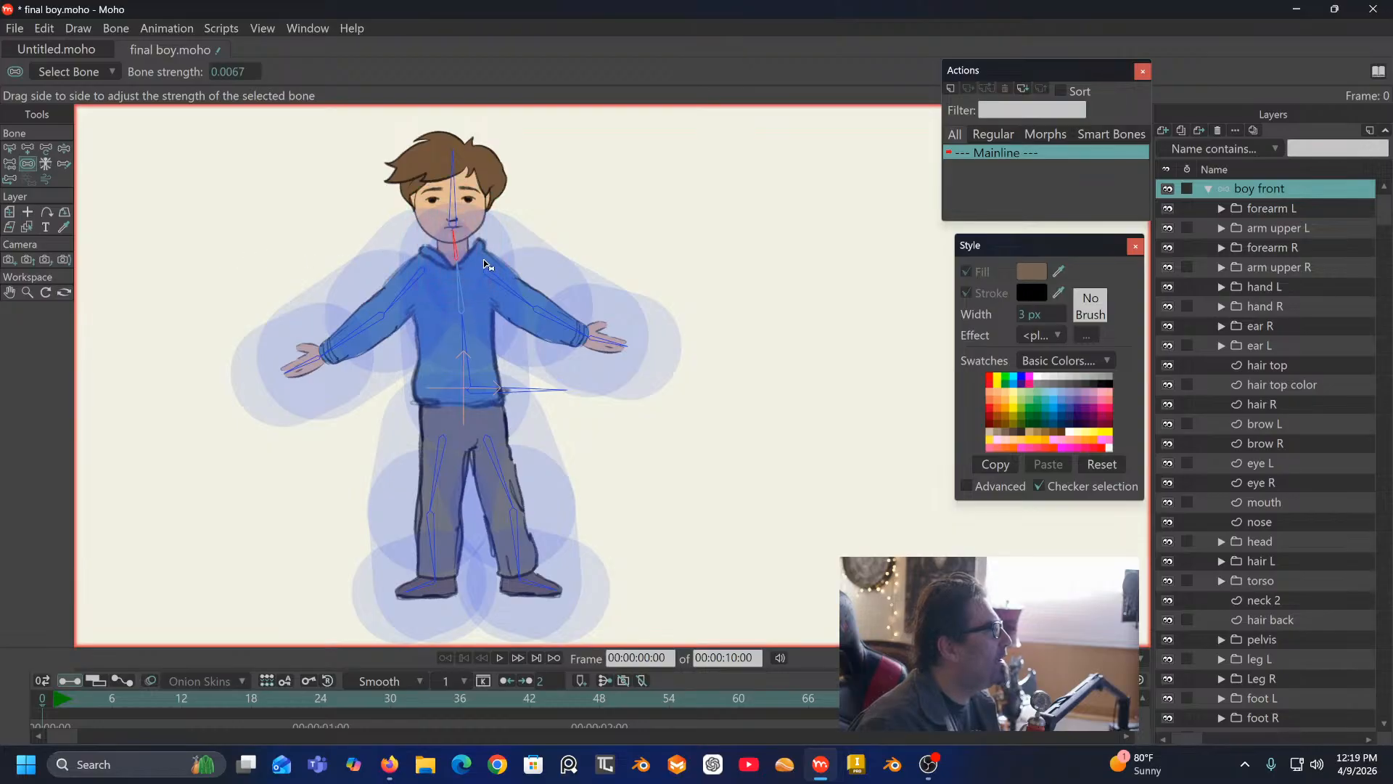
Step: Reduce the bone strengths of the torso, upper arms, forearms and hands so their influence regions fit closely around the artwork
left_click(404, 289)
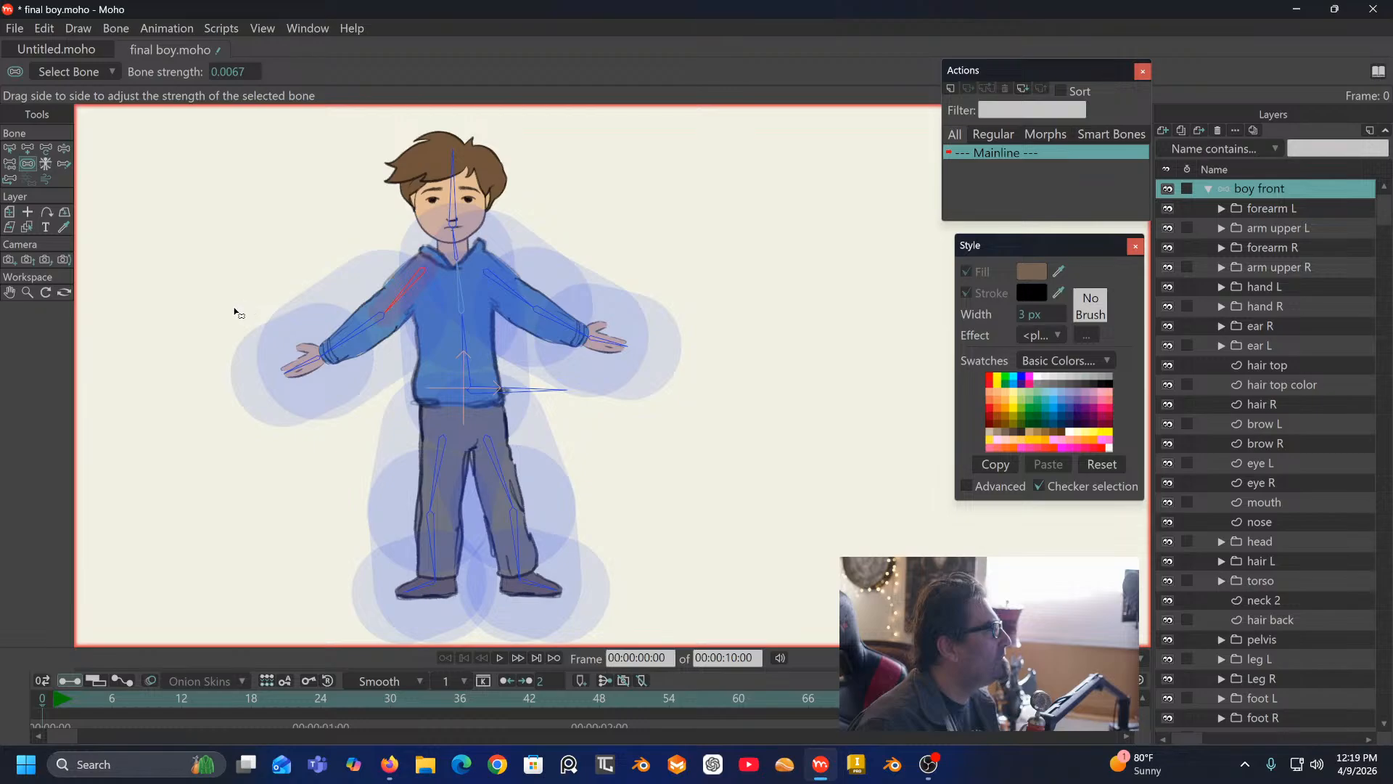
left_click_drag(372, 332, 112, 378)
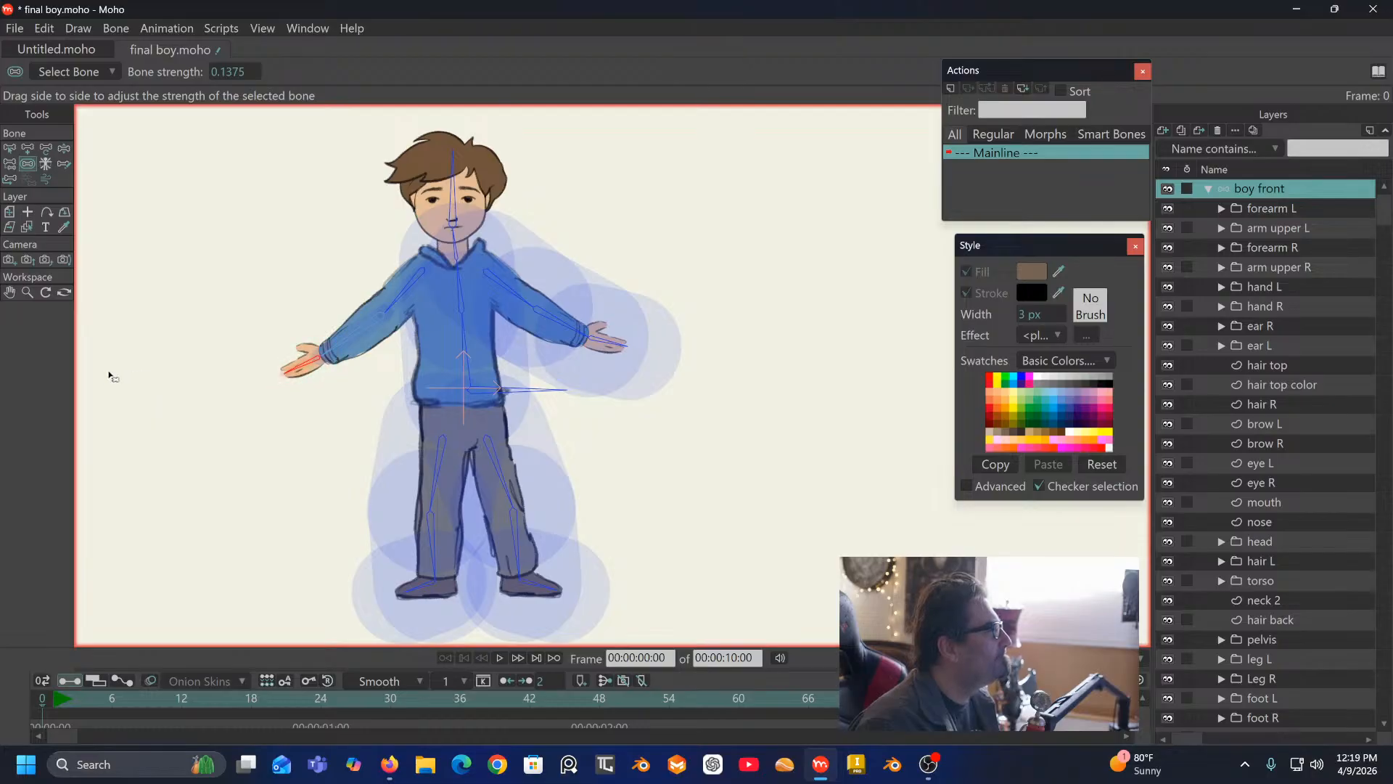
left_click_drag(517, 299, 325, 314)
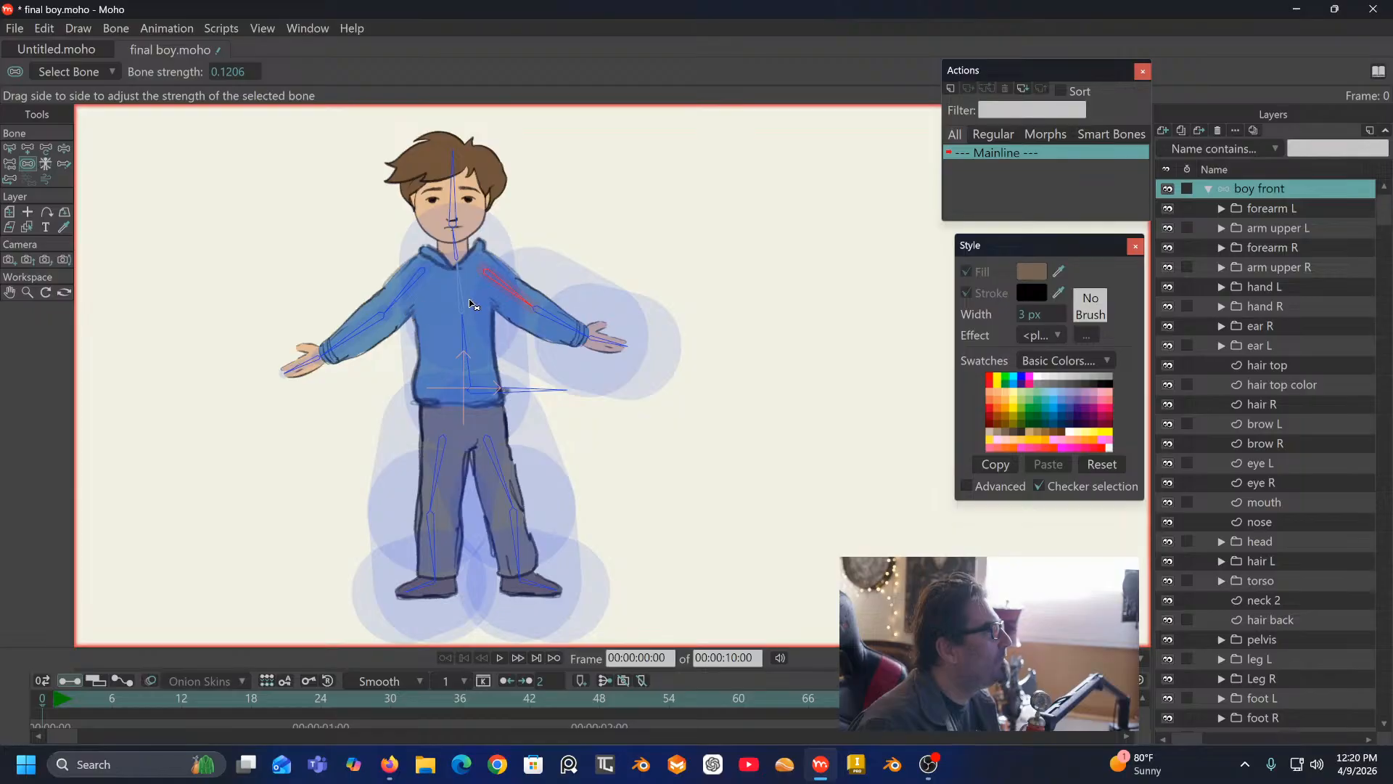
left_click_drag(463, 300, 428, 302)
left_click_drag(469, 376, 435, 376)
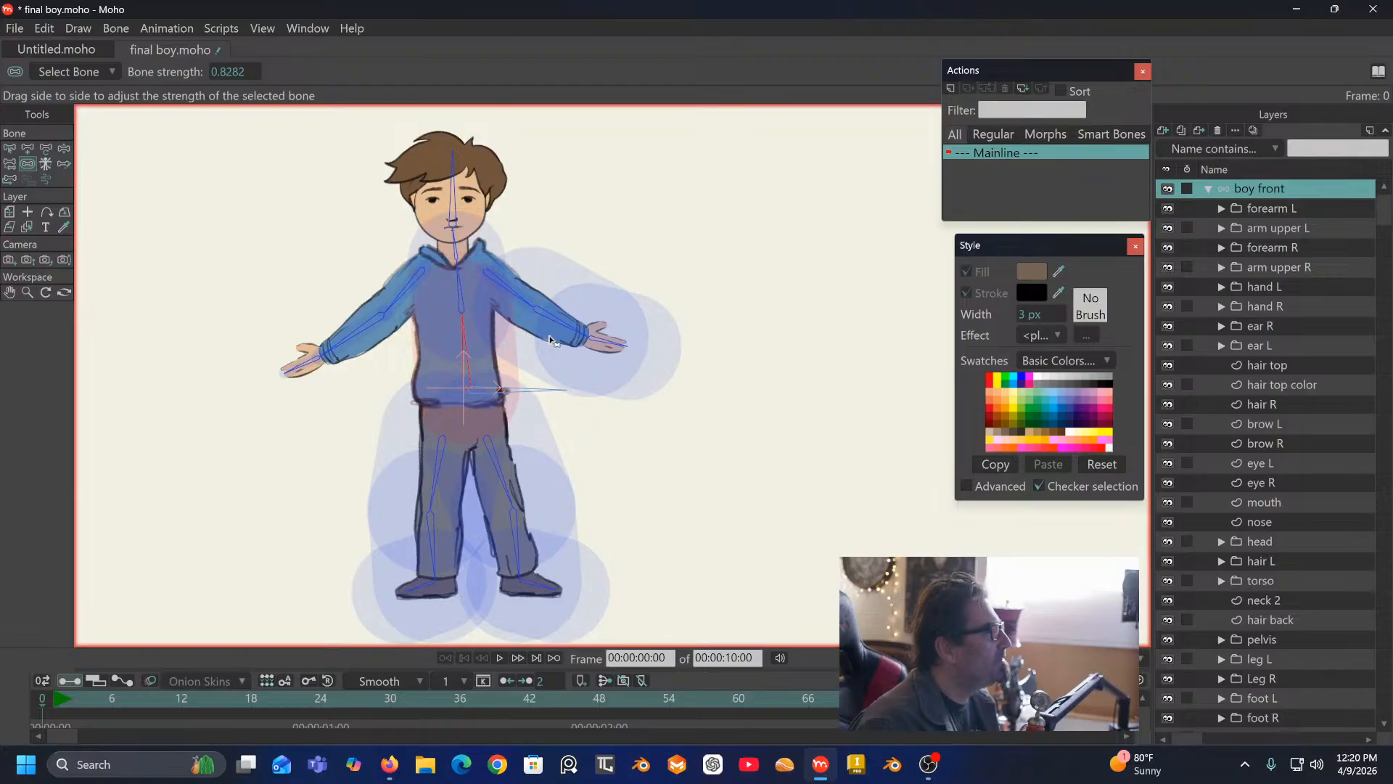
left_click_drag(574, 330, 379, 334)
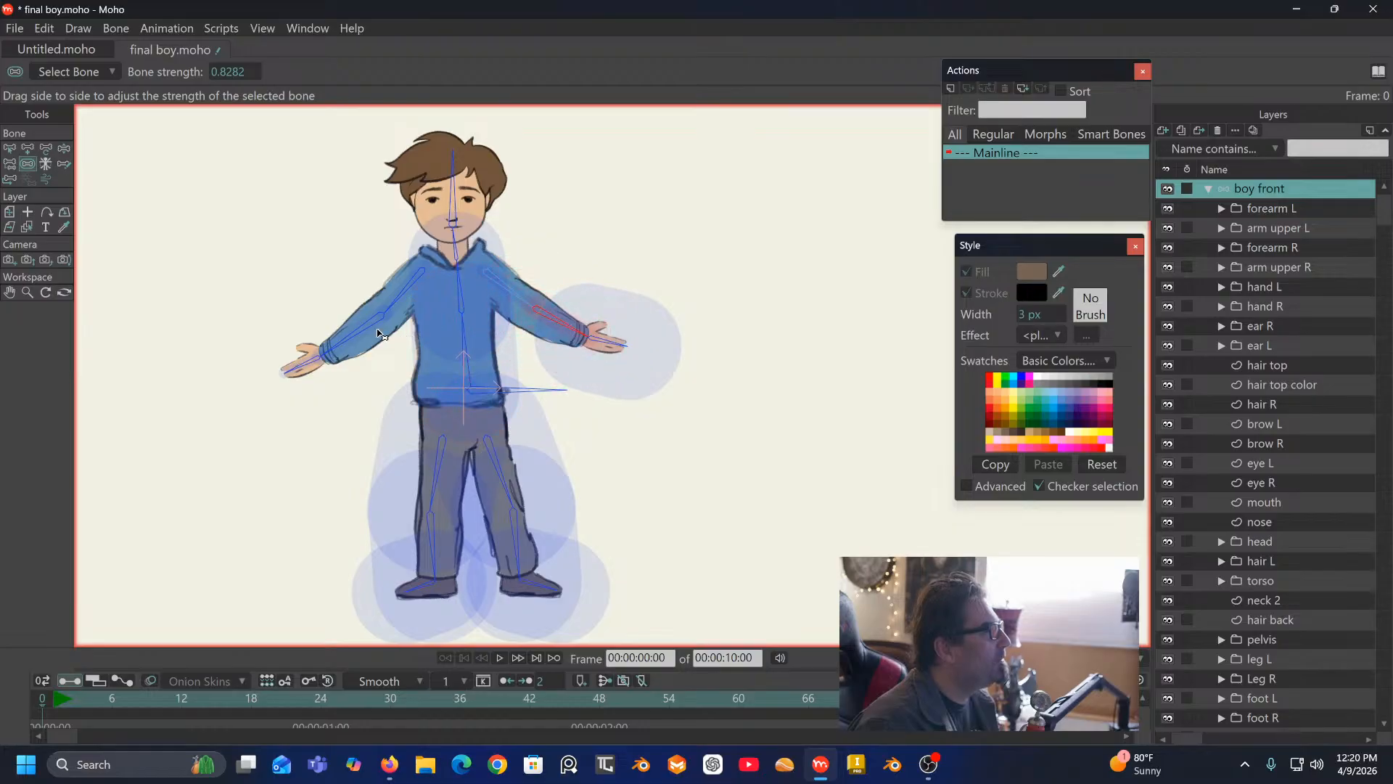
left_click_drag(653, 344, 450, 339)
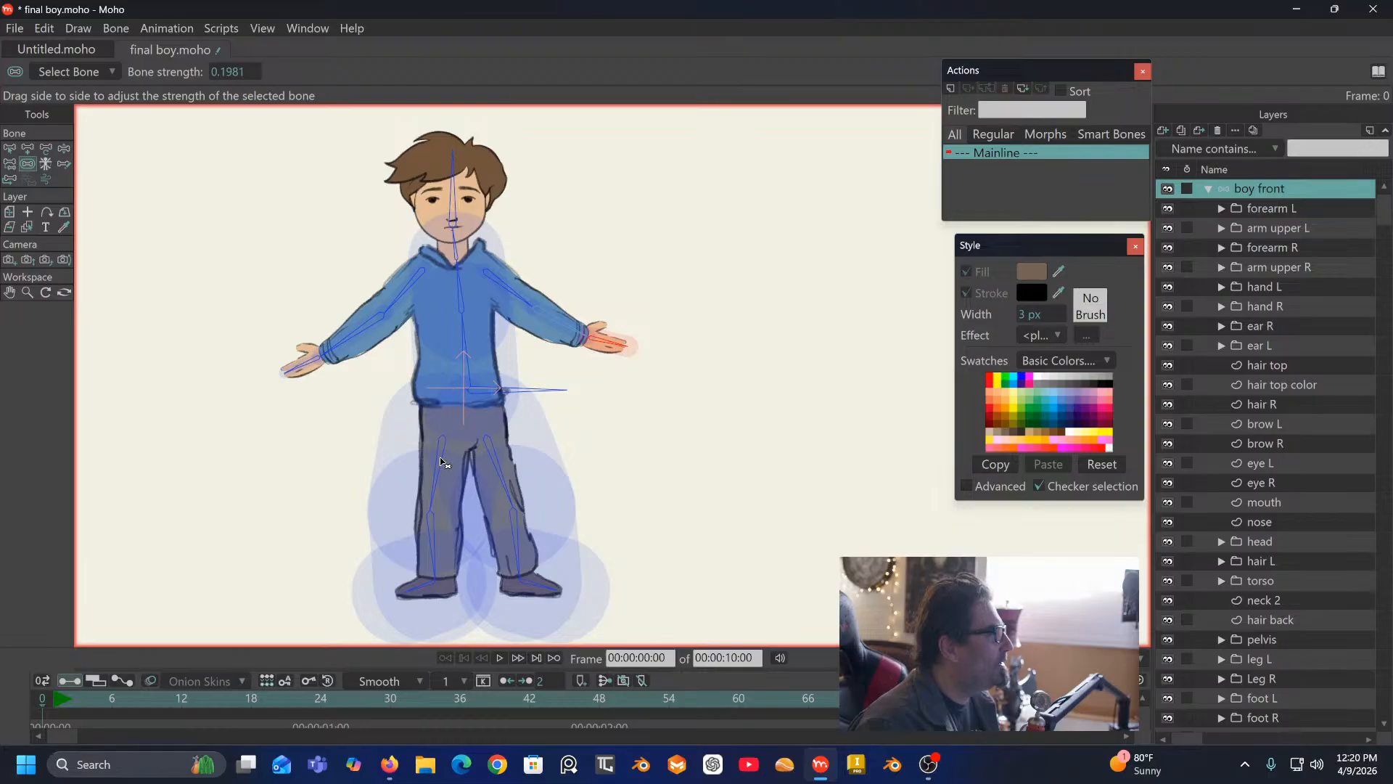
Step: Reduce the bone strengths of both thighs, shins and feet so their influence regions stay close to each leg
left_click_drag(443, 461, 241, 459)
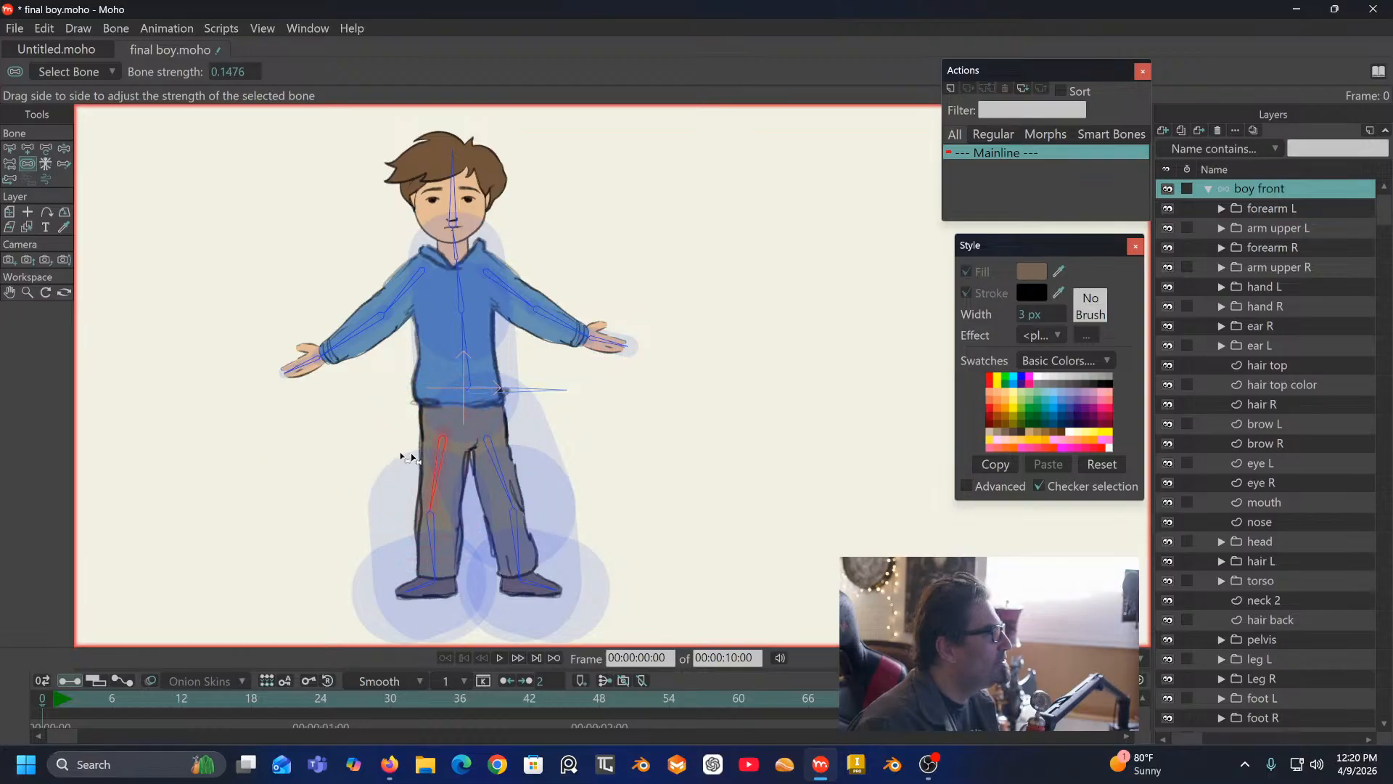
left_click_drag(499, 468, 338, 465)
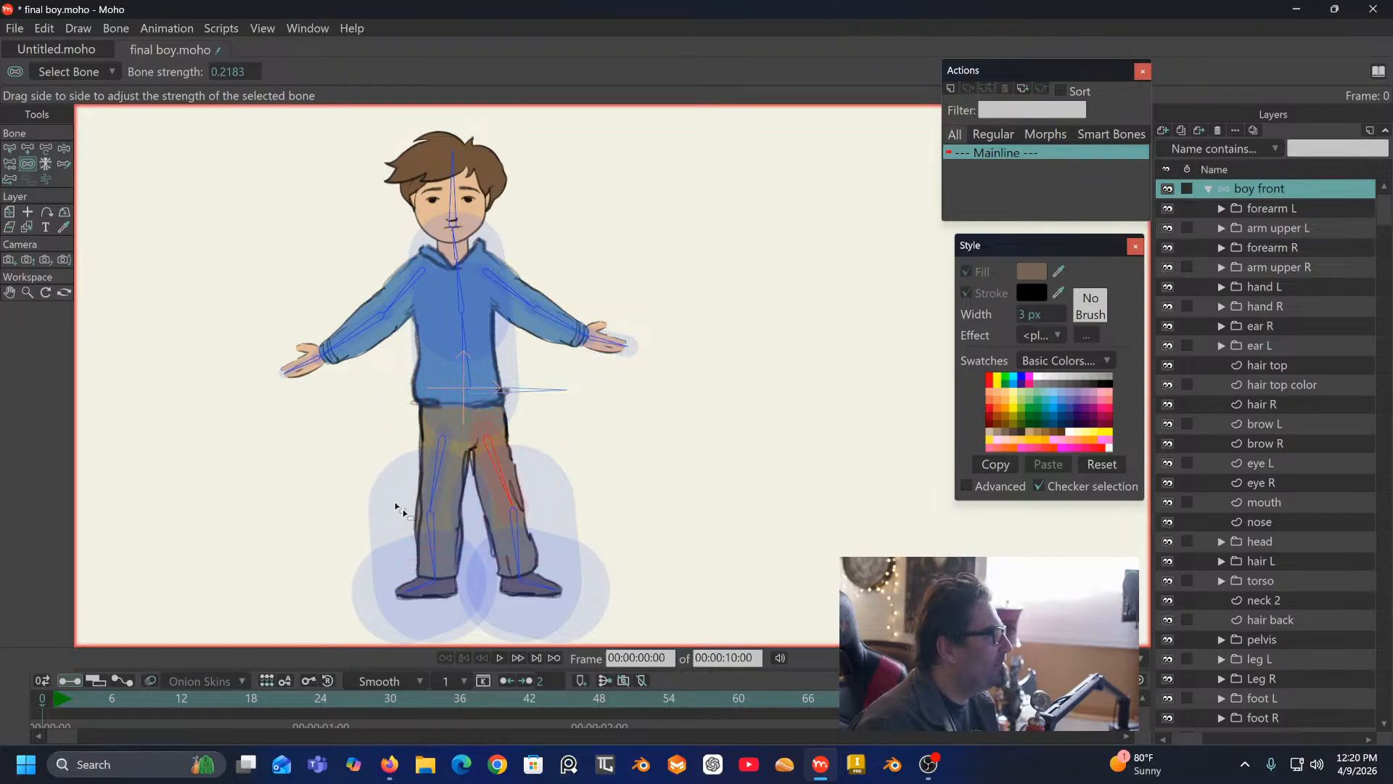
left_click_drag(527, 545, 365, 545)
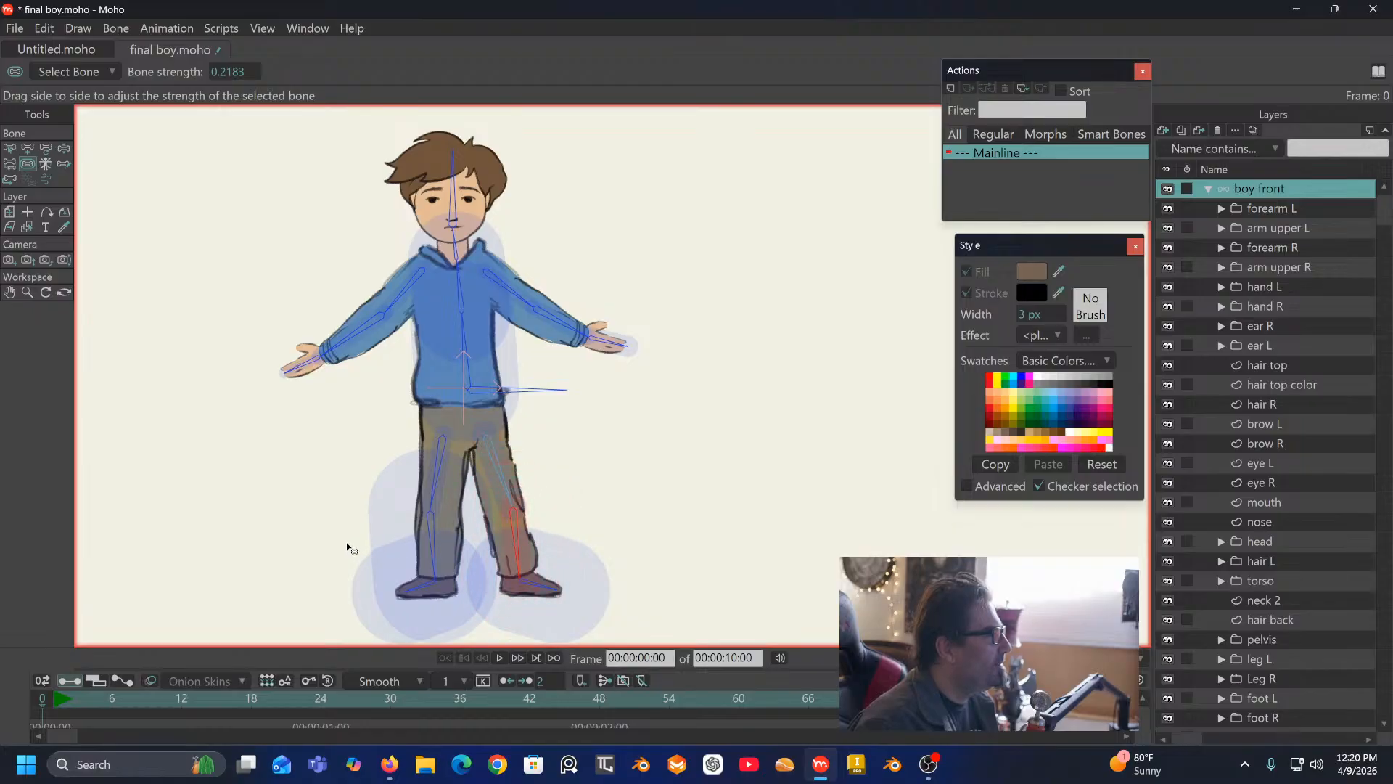
left_click(524, 590)
left_click_drag(523, 590, 362, 601)
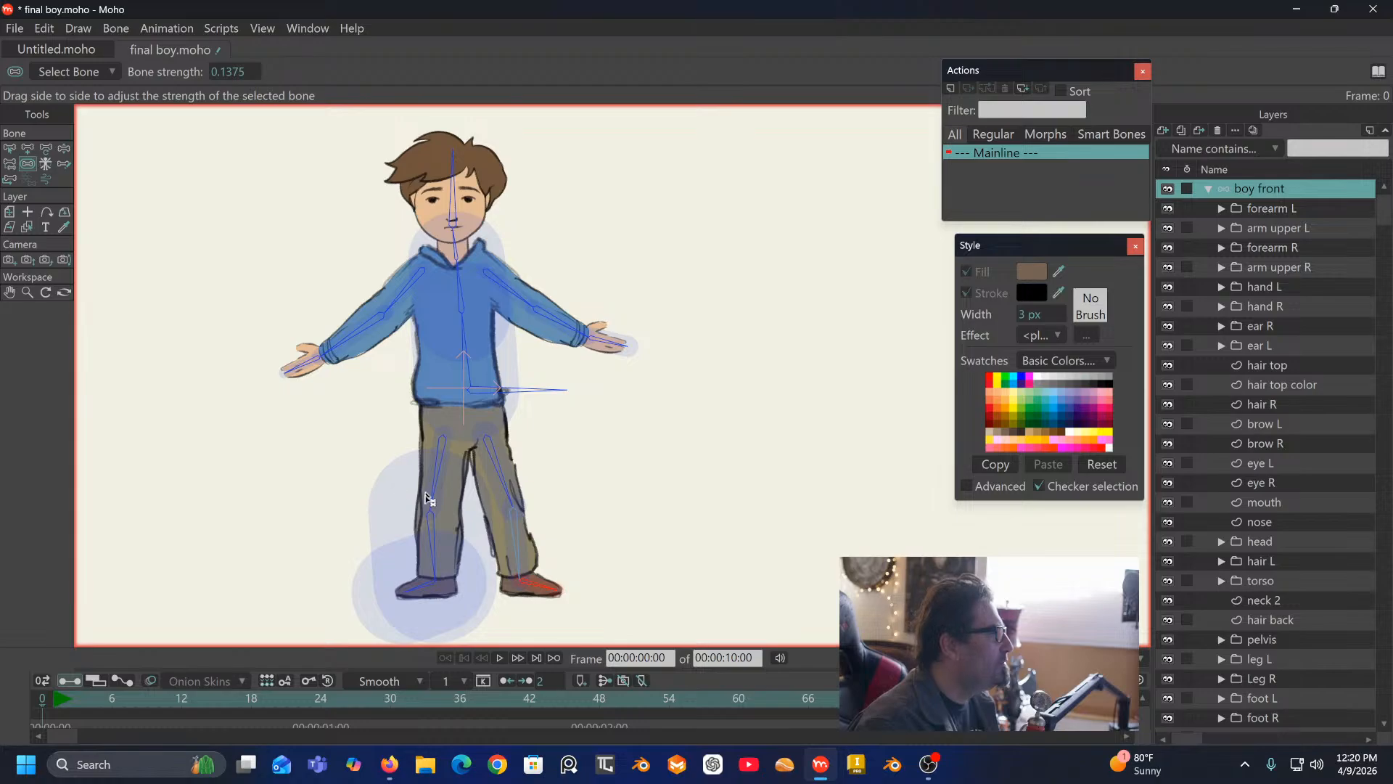
left_click_drag(435, 537, 239, 556)
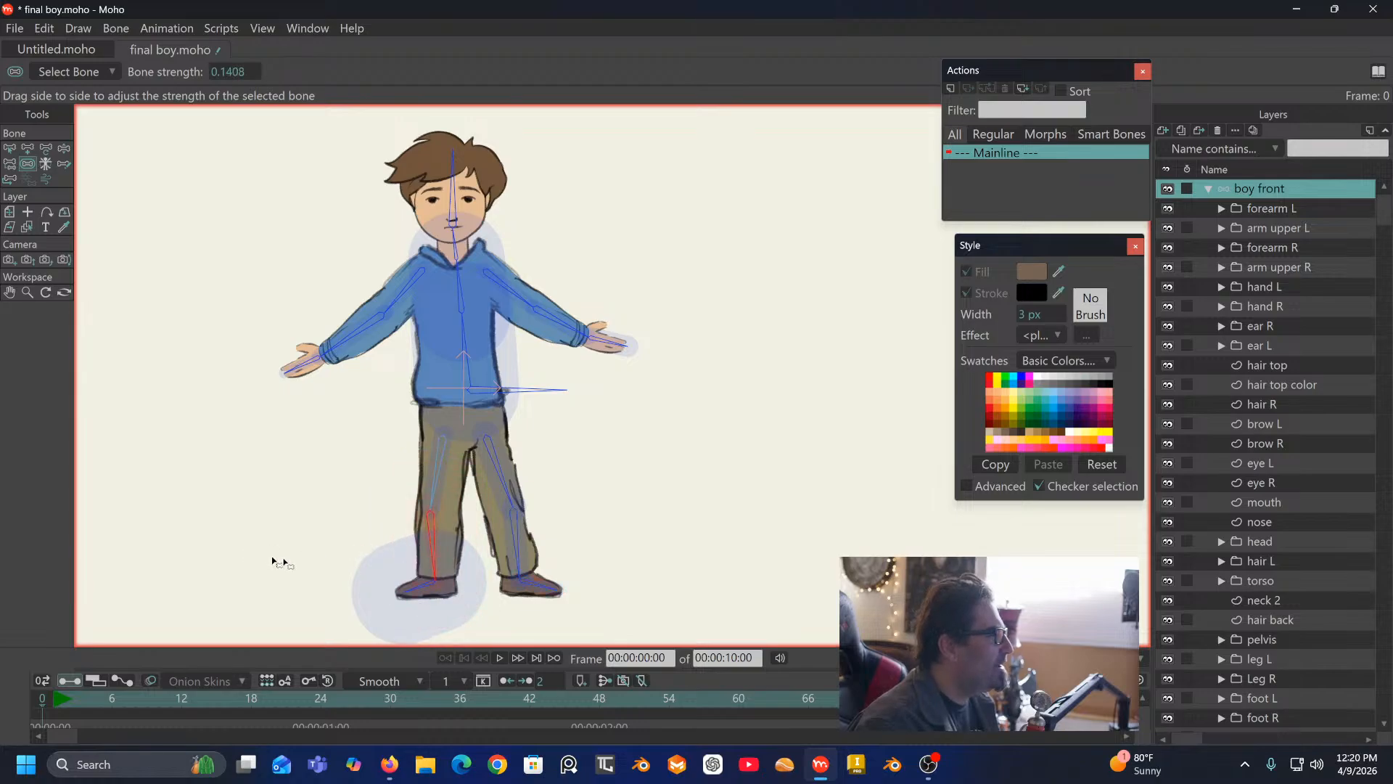
left_click(405, 590)
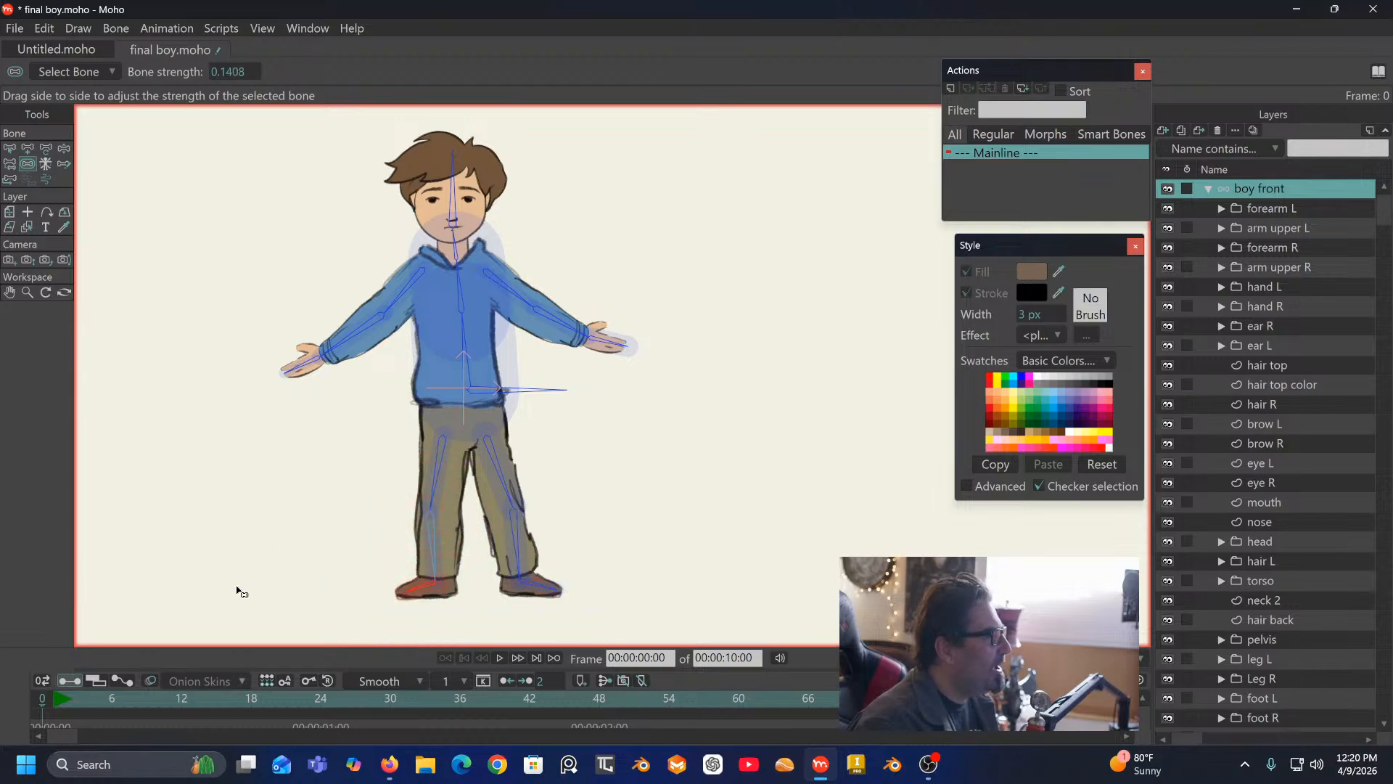
left_click_drag(237, 578, 237, 577)
left_click_drag(455, 370, 503, 373)
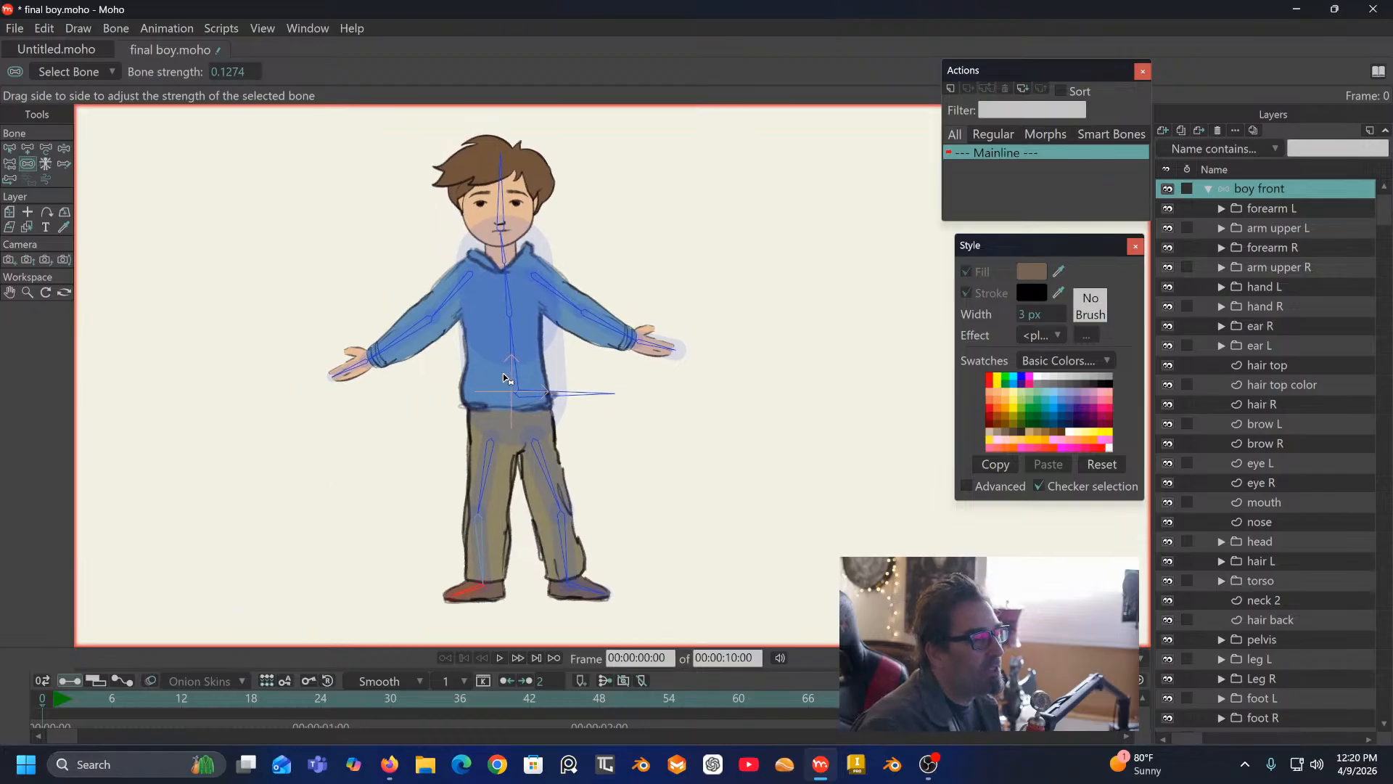
Step: Select the head bone, and make the head group inside the boy front layer the active layer
left_click(514, 256)
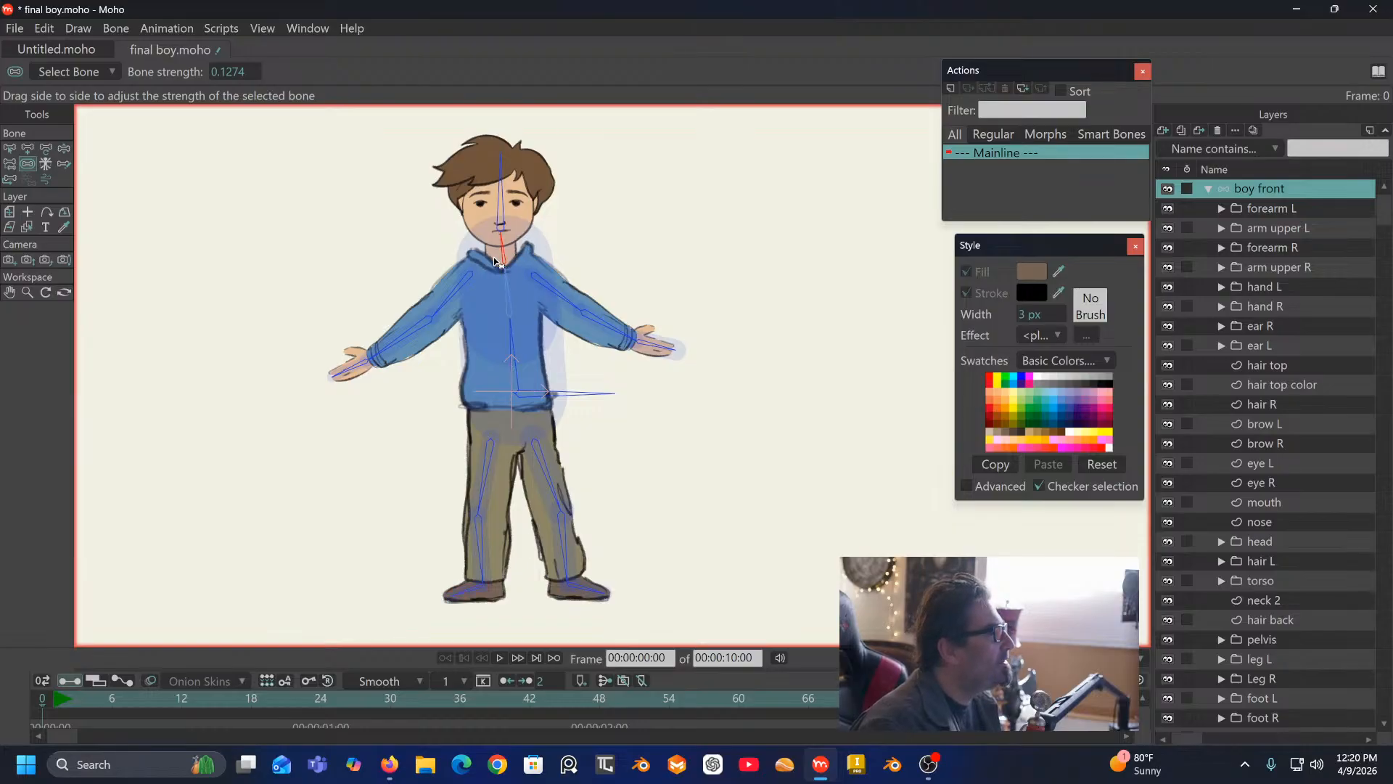
left_click(10, 153)
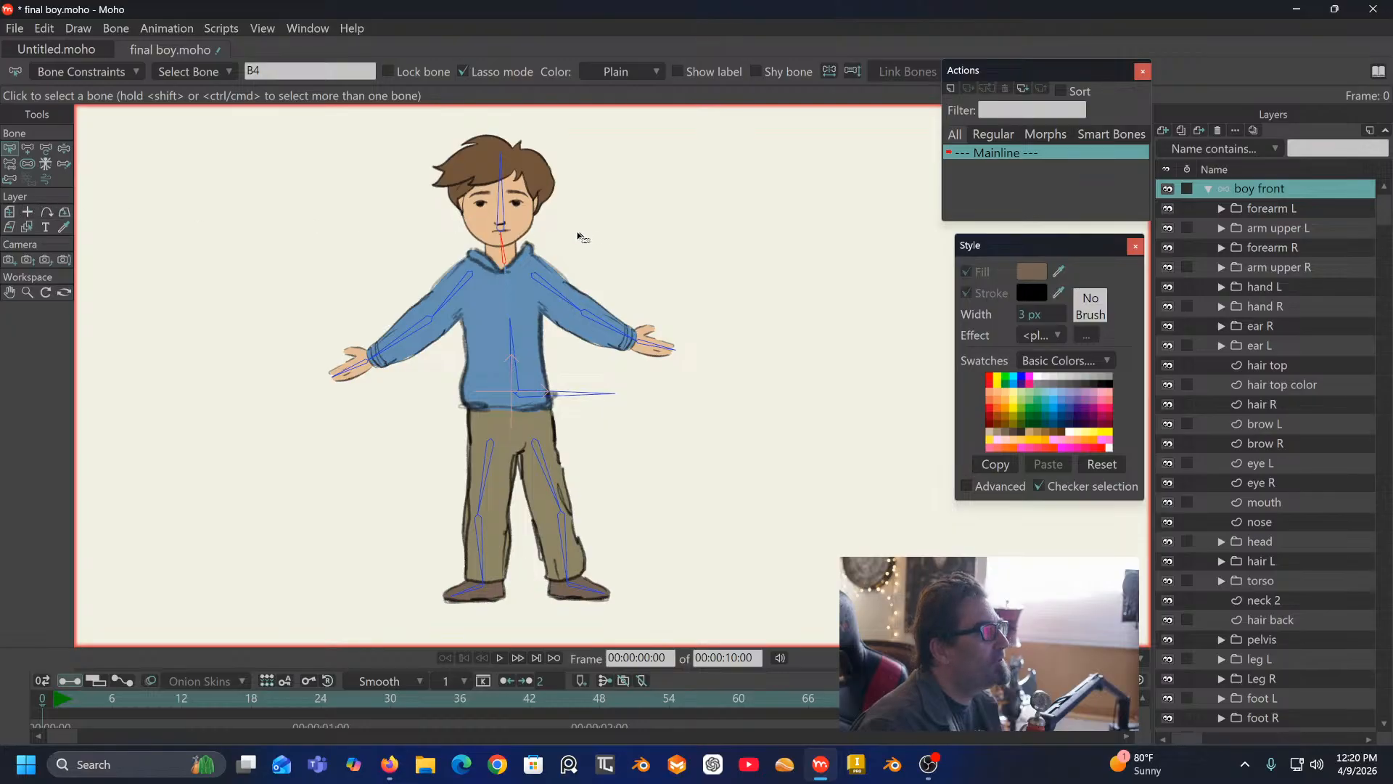
left_click(504, 207)
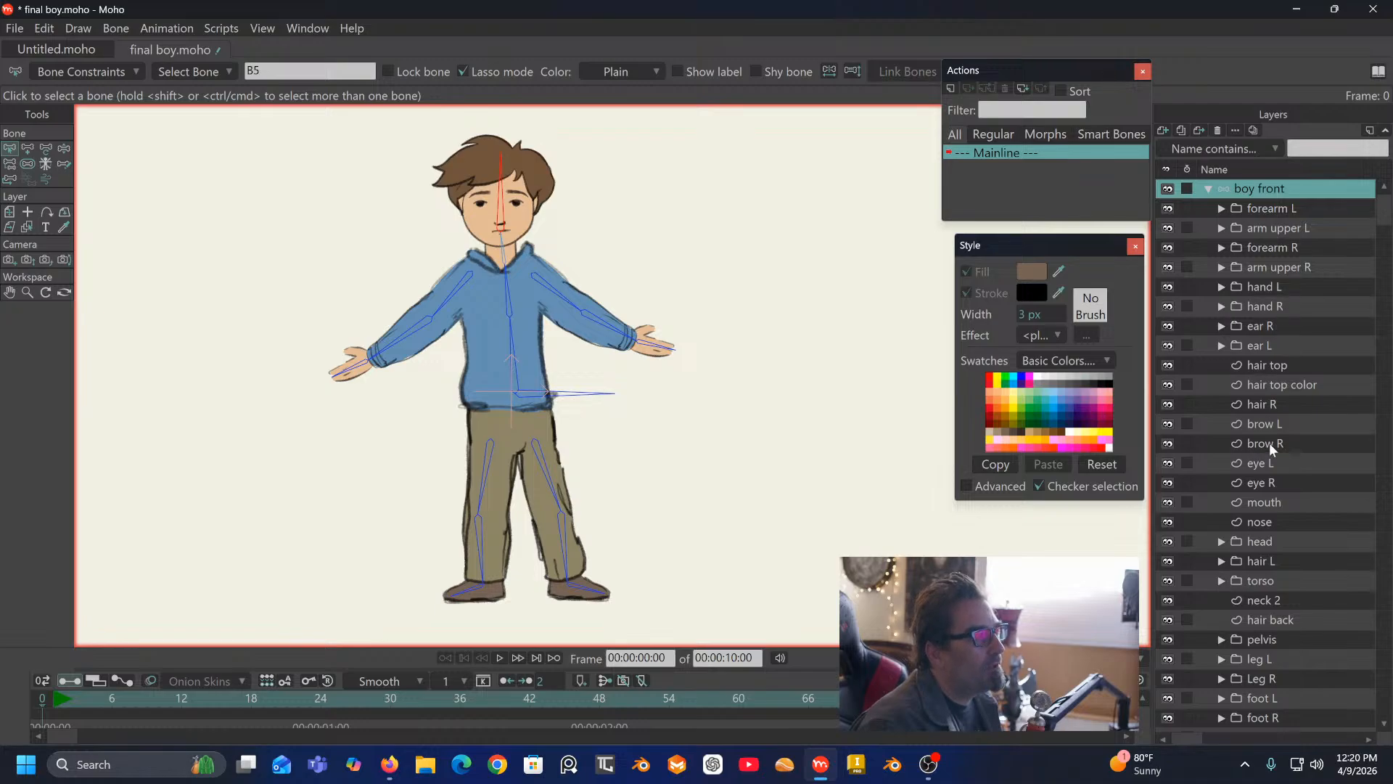
scroll(1267, 476, "down", 1)
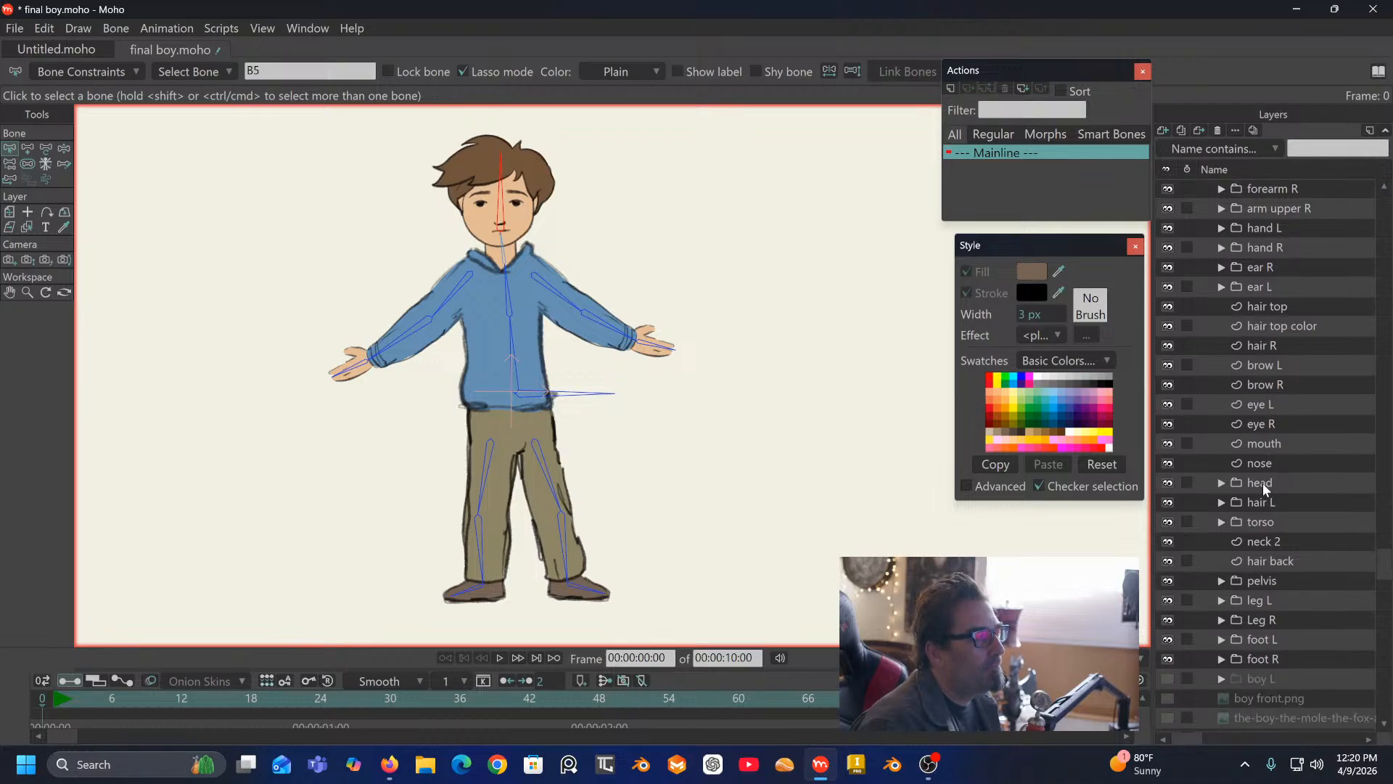
left_click(1263, 482)
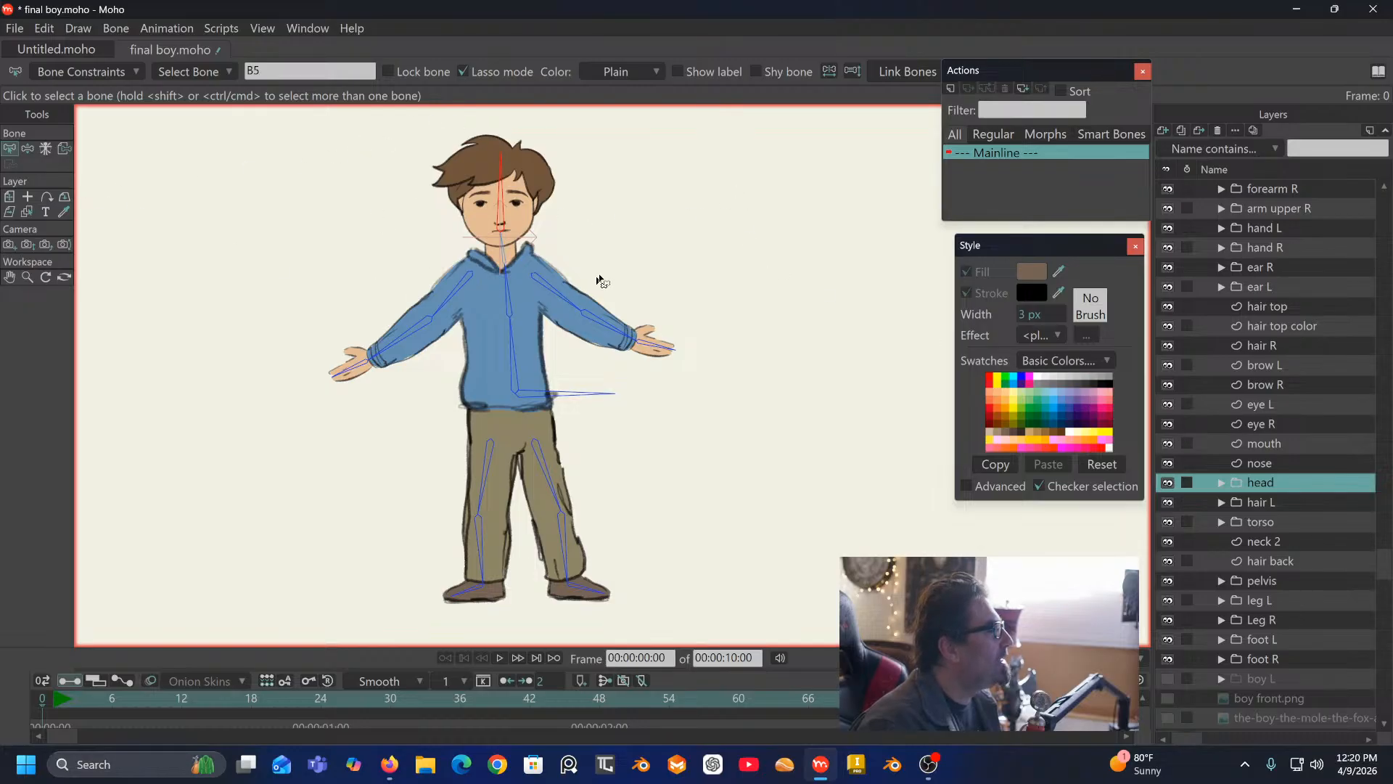
Step: Try rotating the head bone before the head layer is bound to it, and undo the rotation
left_click(64, 148)
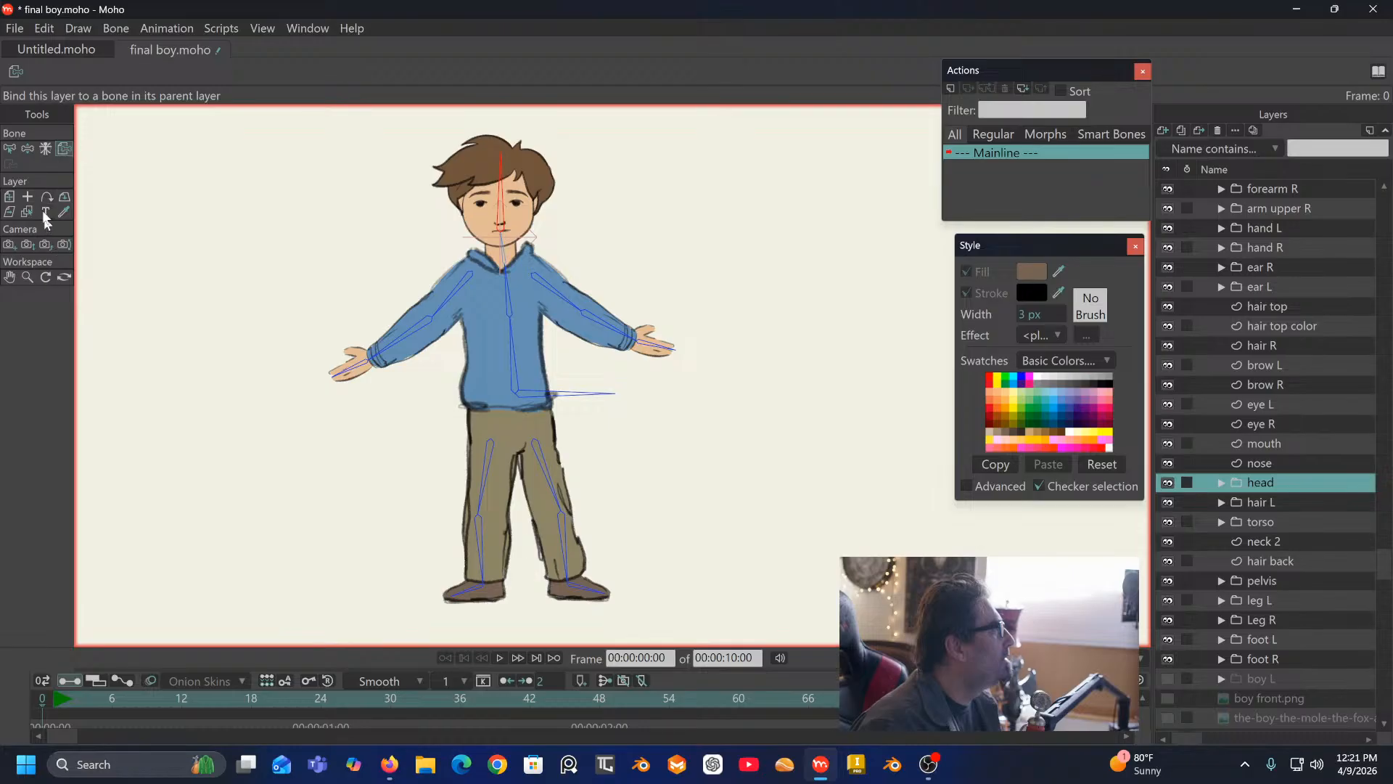
left_click(27, 148)
left_click_drag(494, 188, 572, 174)
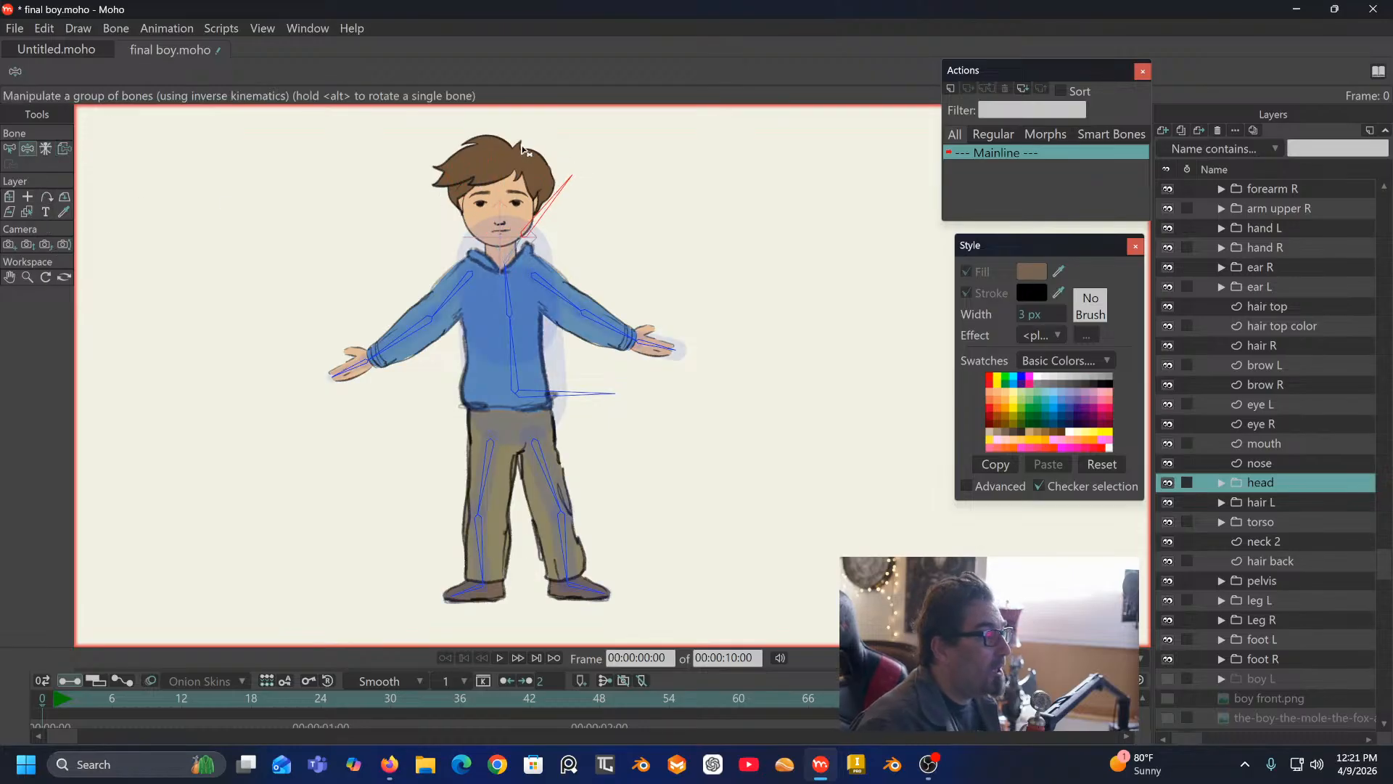
key("ctrl+z")
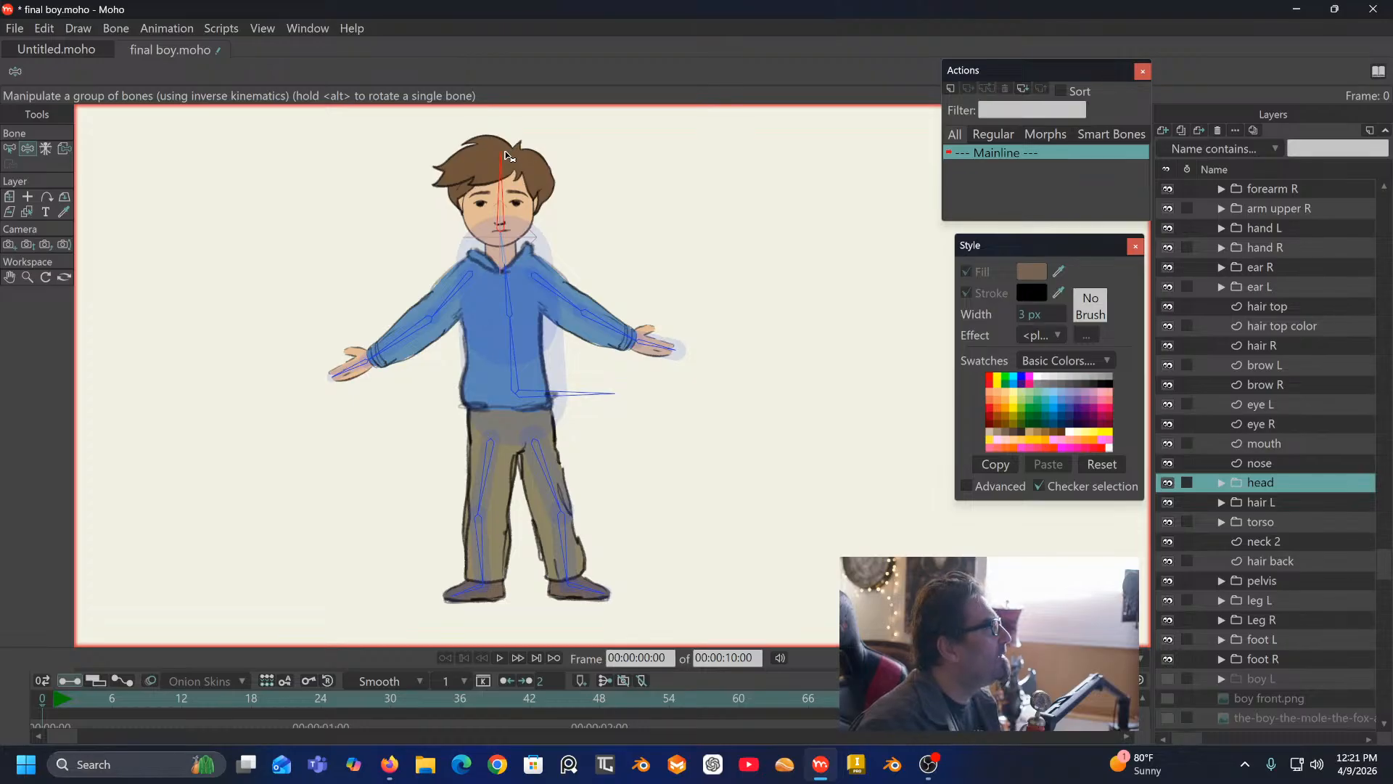
Step: Bind the head layer to the head bone, test the binding by moving the bone, and undo the test pose
left_click(64, 148)
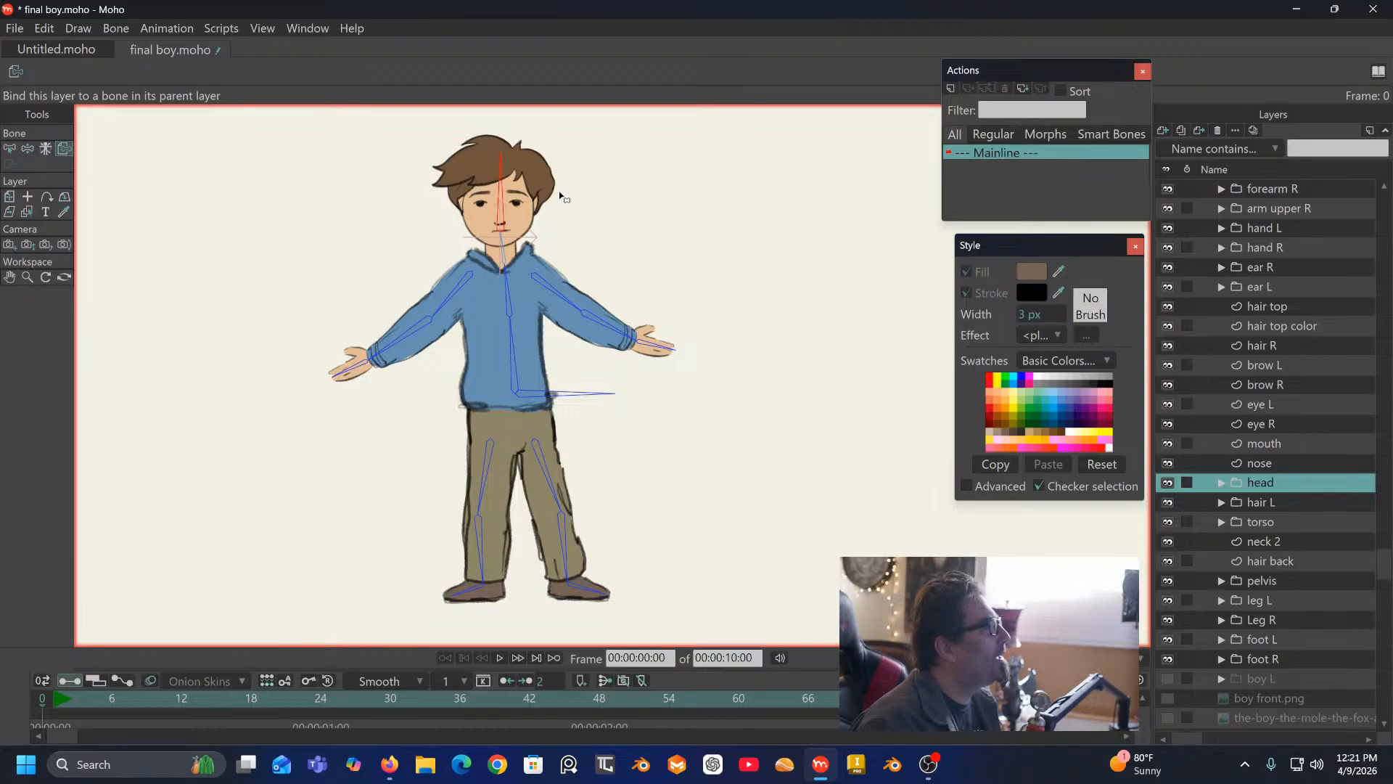
left_click(503, 207)
left_click(28, 148)
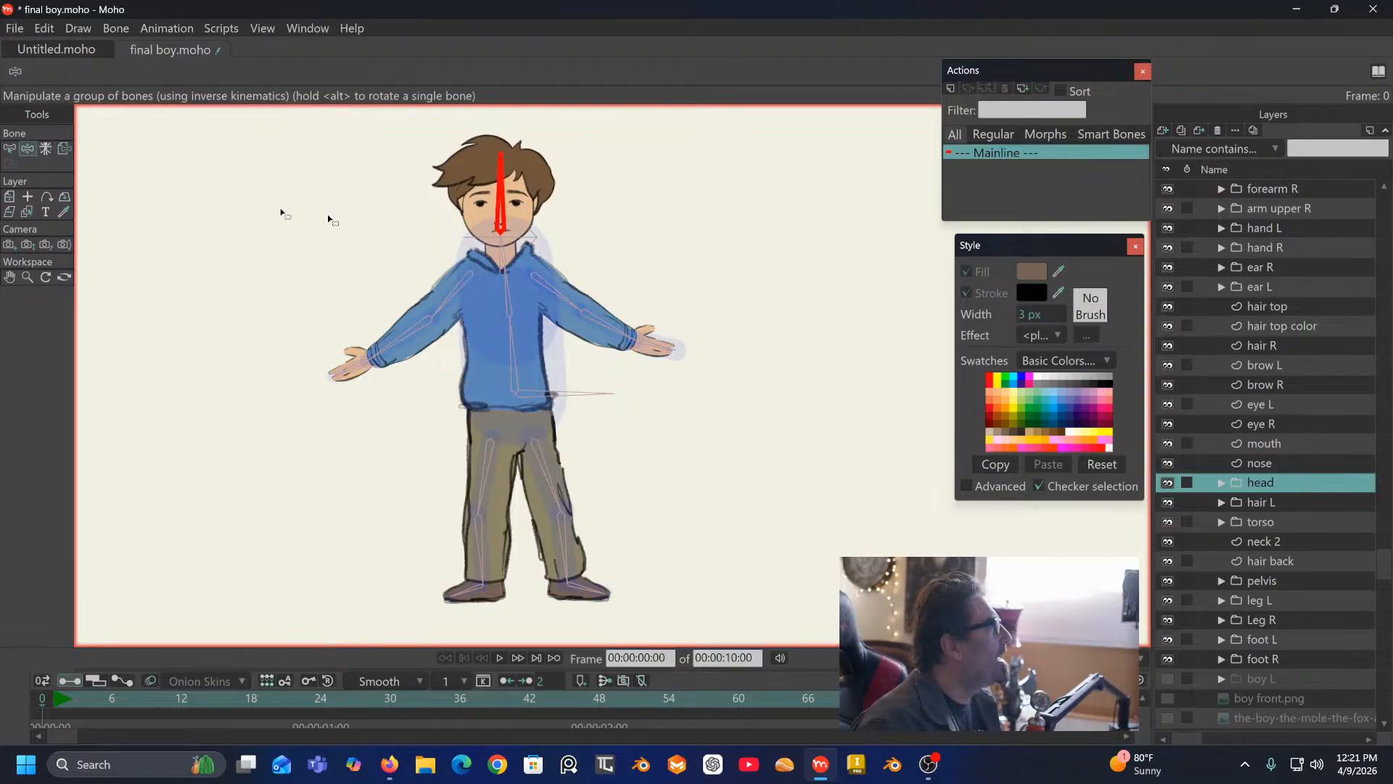
mouse_move(504, 185)
left_mouse_down()
mouse_move(415, 201)
mouse_move(612, 179)
mouse_move(521, 179)
left_mouse_up()
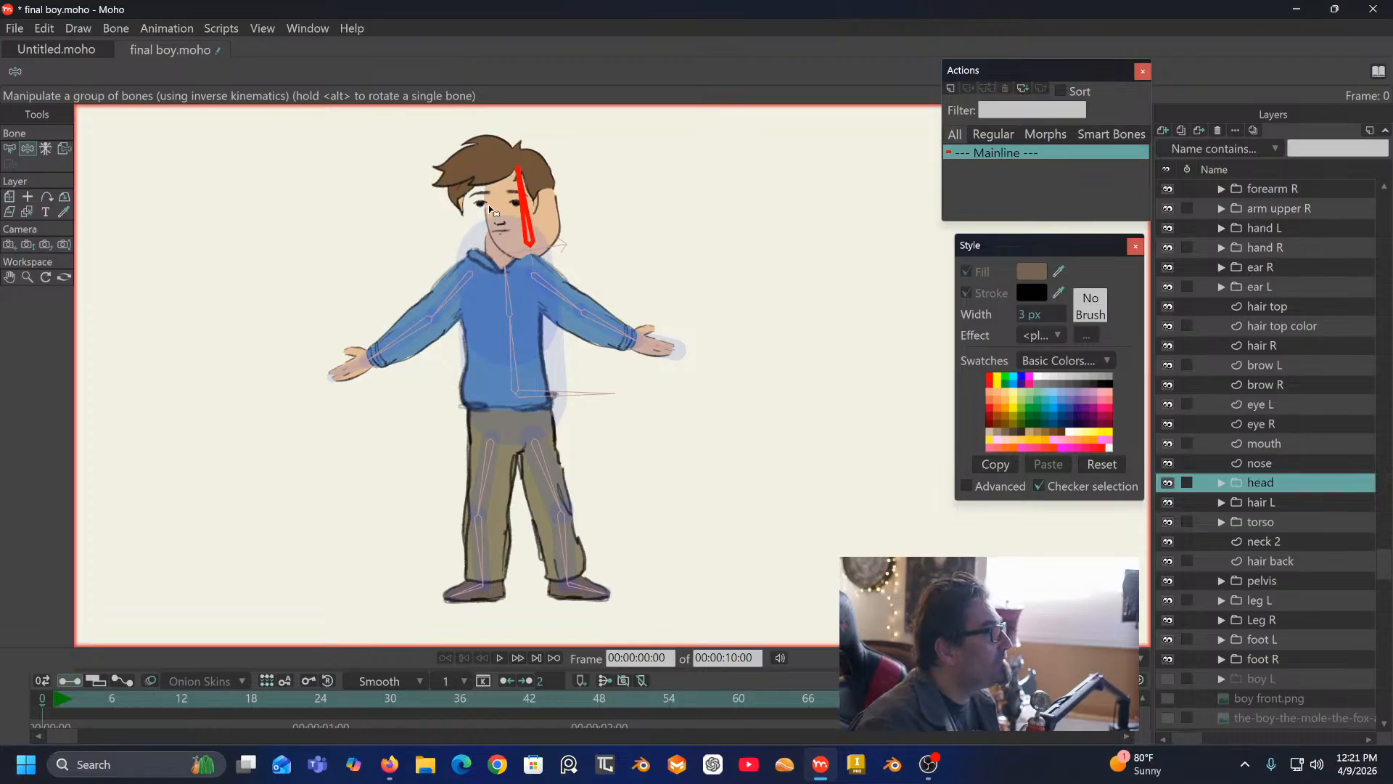
key("ctrl+z")
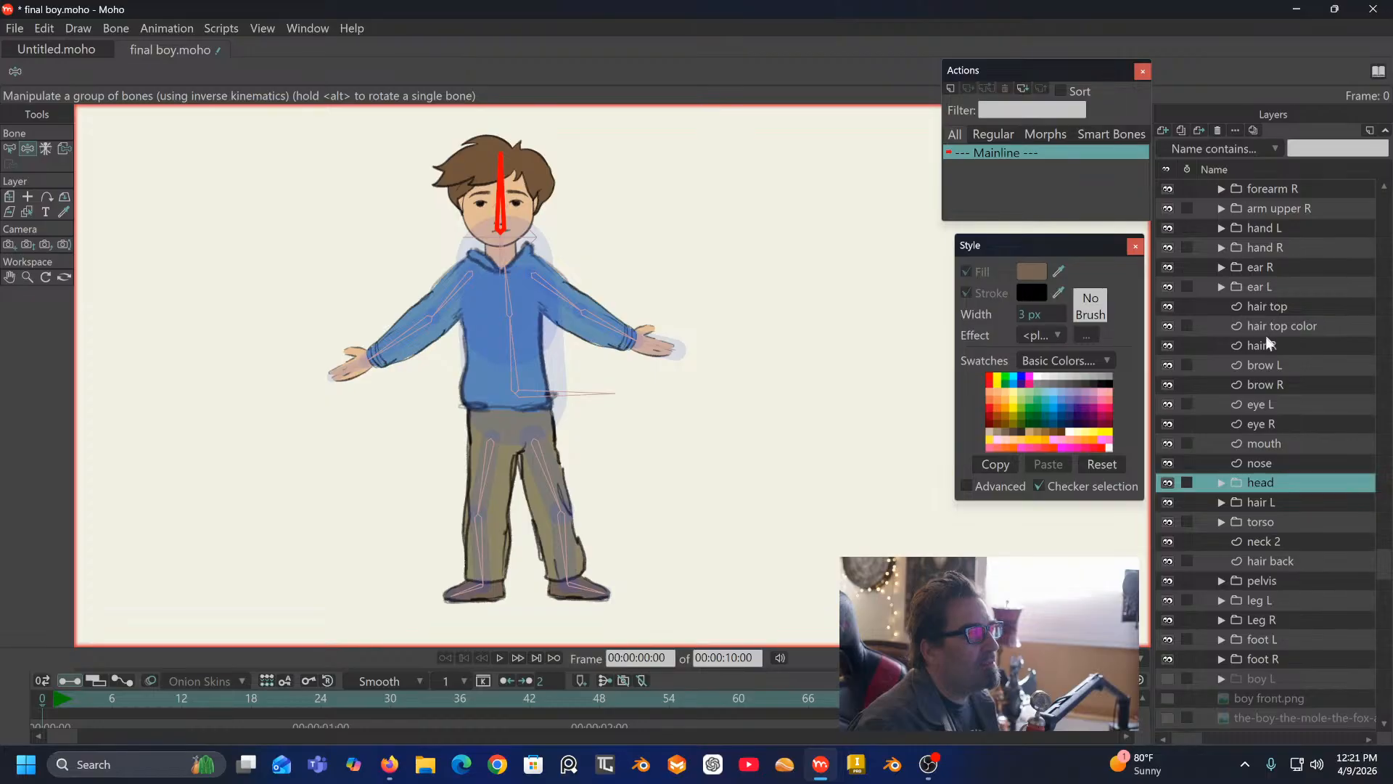
Step: Select the facial feature layers from brow L through nose
left_click(1260, 364)
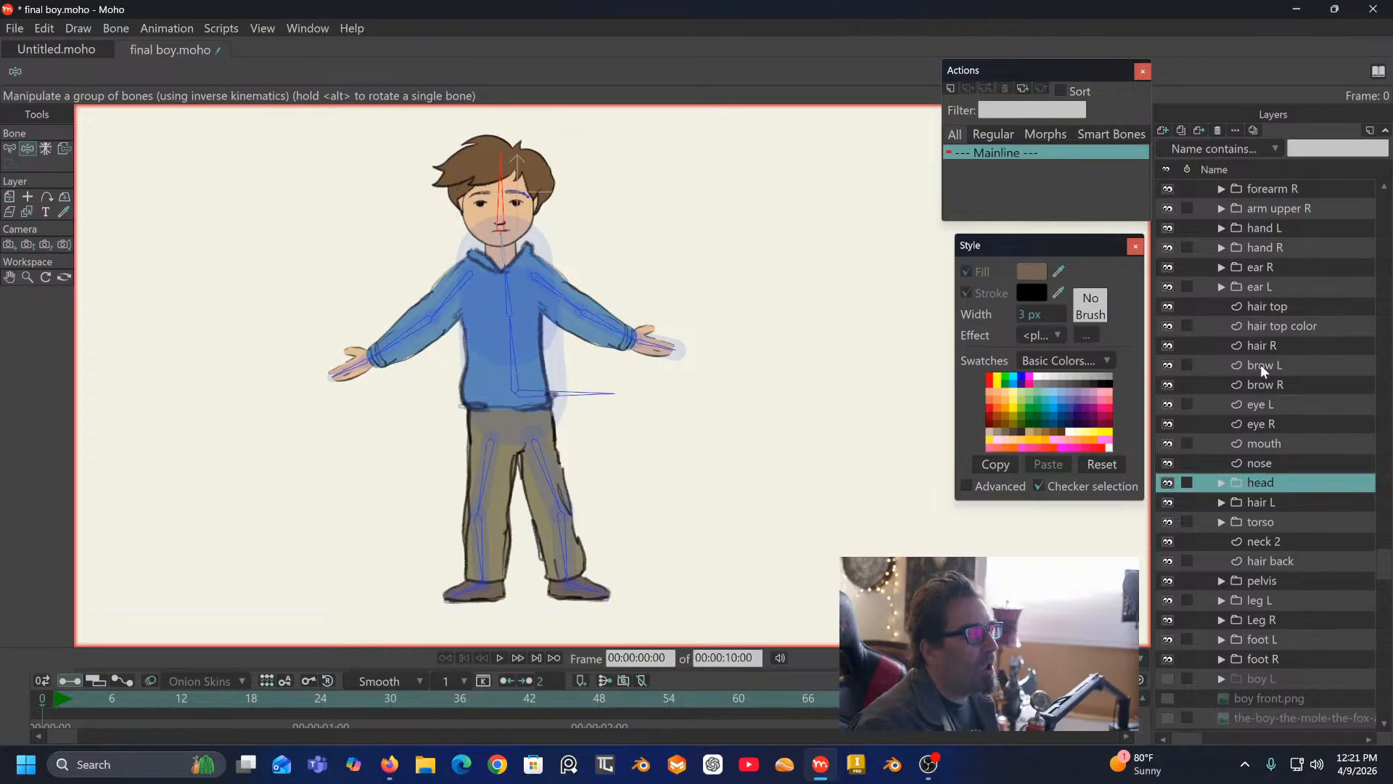
left_click(1256, 461, "shift")
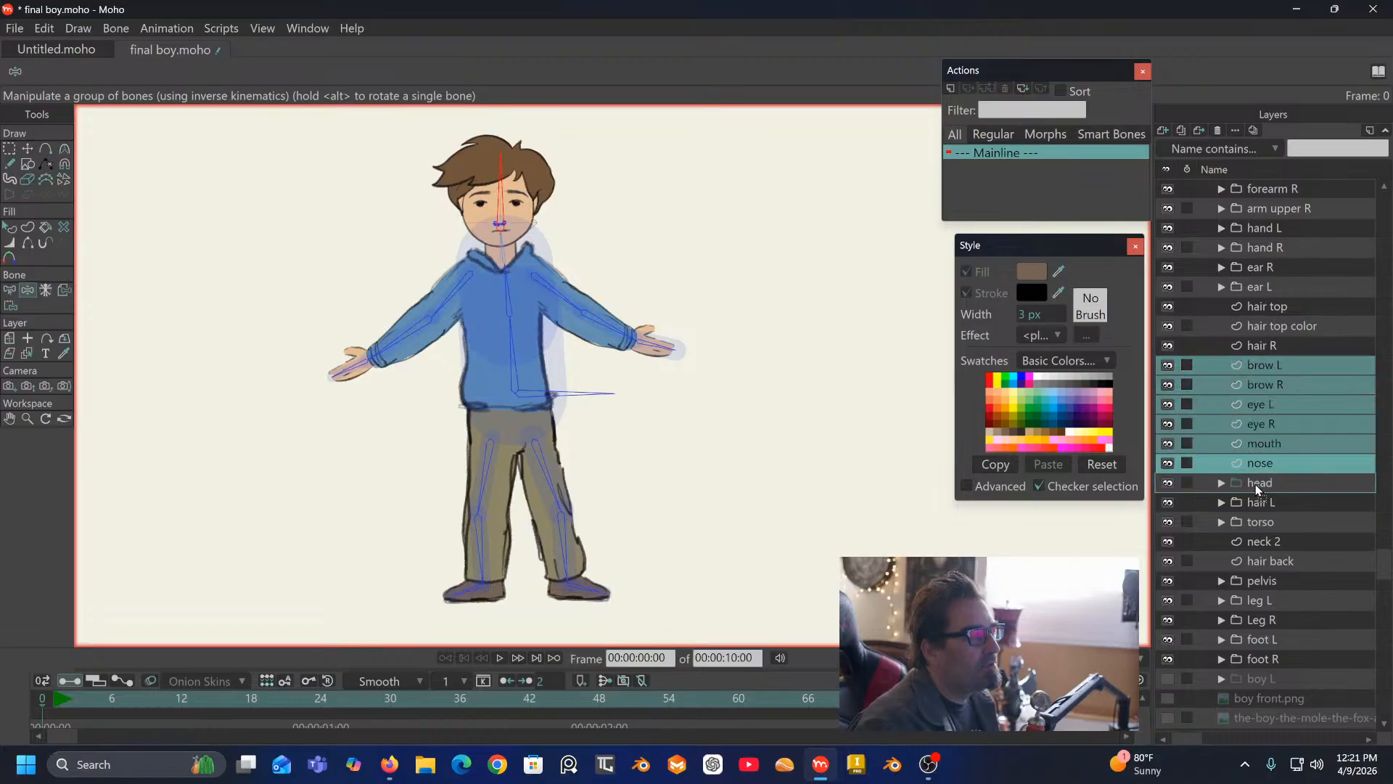
Step: Try placing the selected brow, eye, mouth and nose layers at the top of the head group, and undo the moves
left_click_drag(1255, 484, 1255, 481)
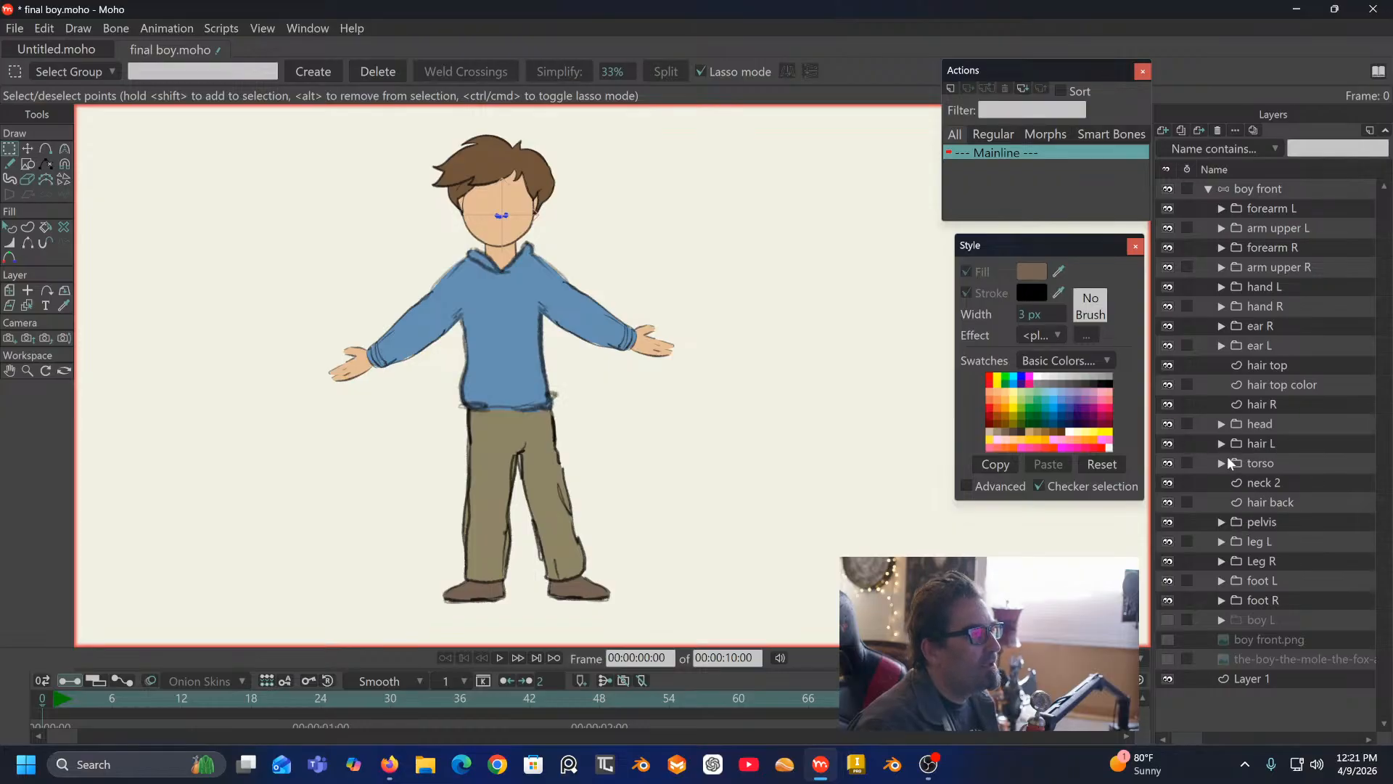
left_click(1219, 423)
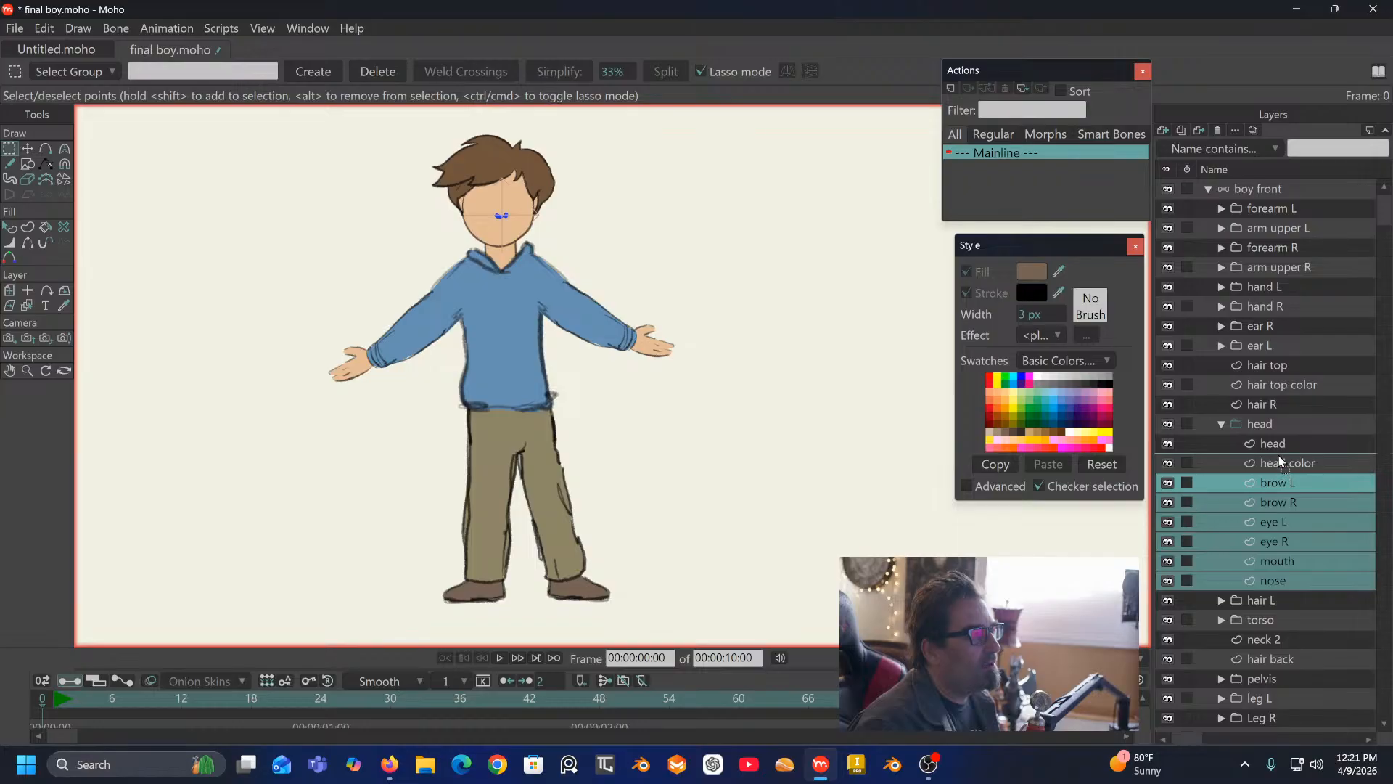
left_click_drag(1278, 455, 1282, 438)
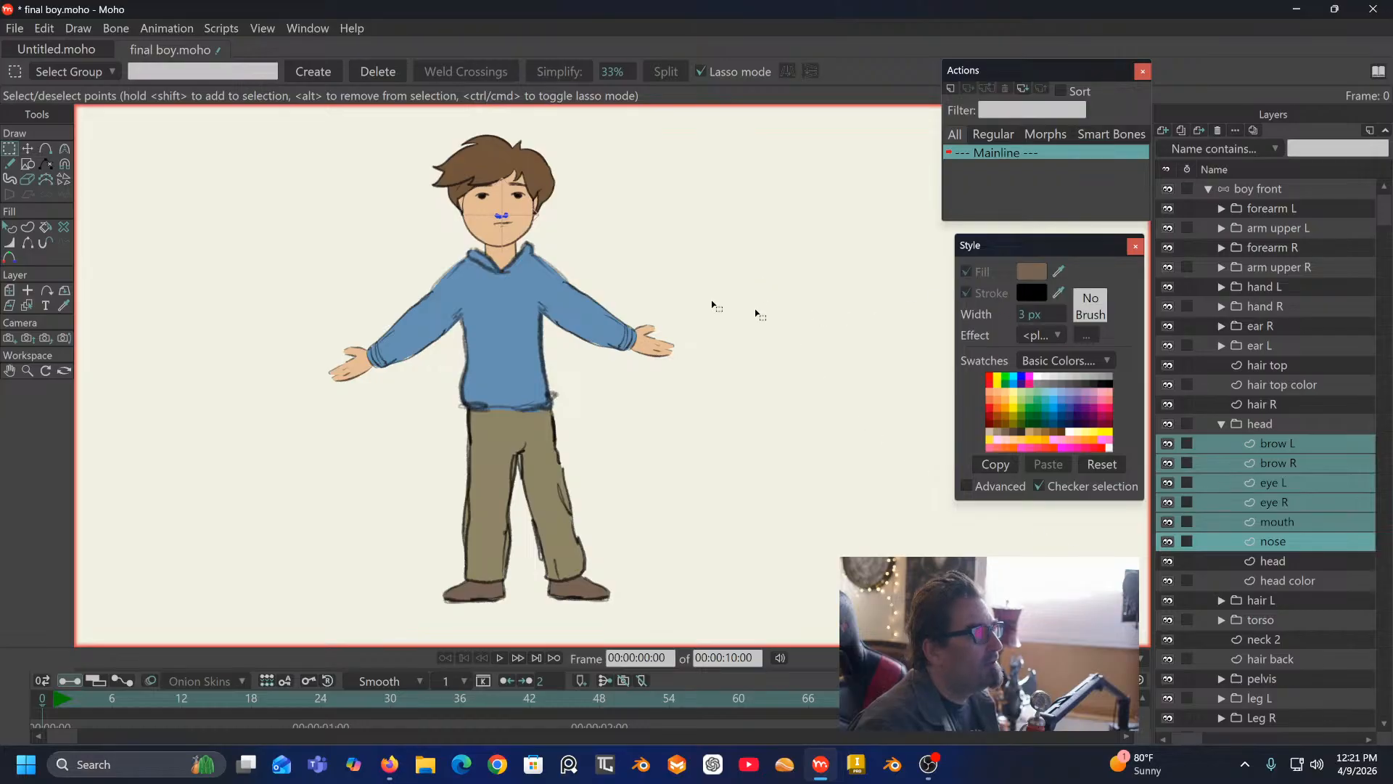
scroll(580, 214, "up", 4)
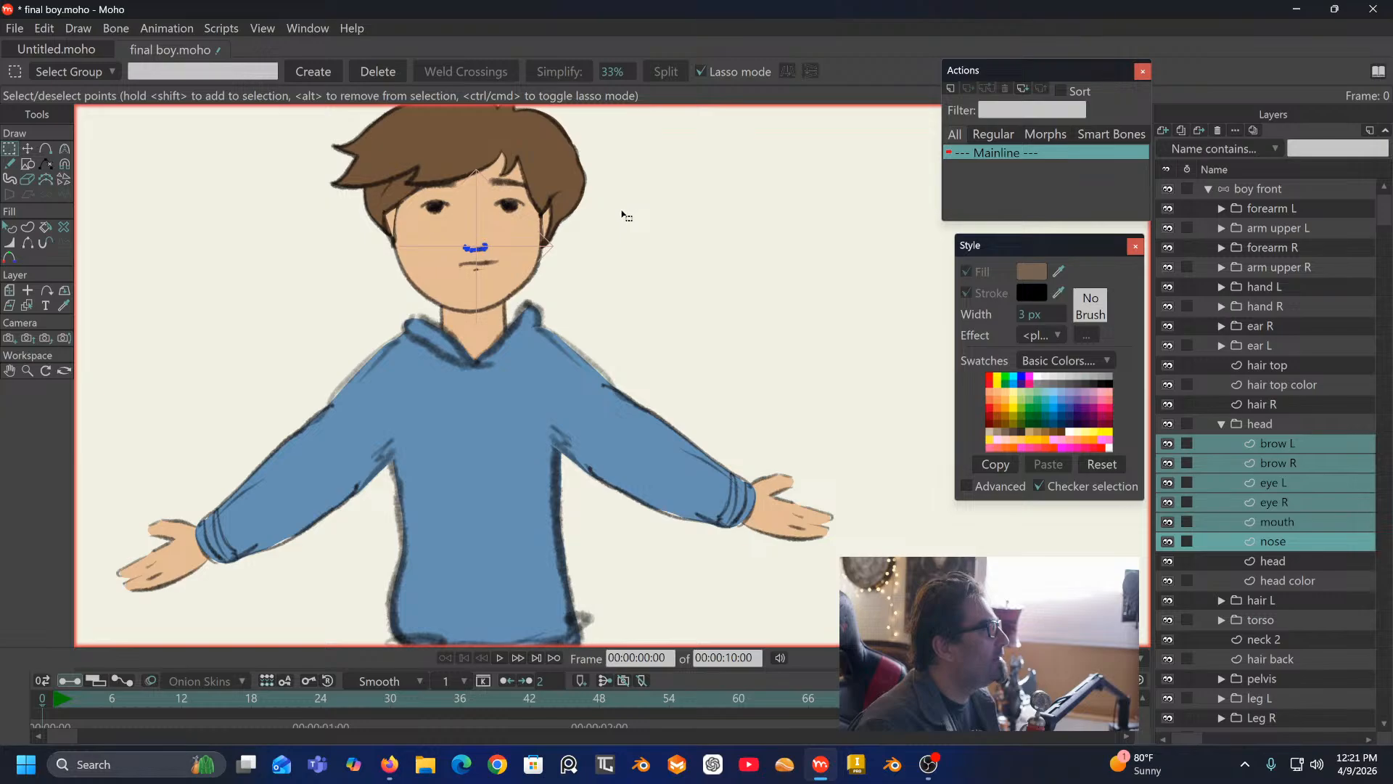
key("ctrl+z")
key("ctrl+z")
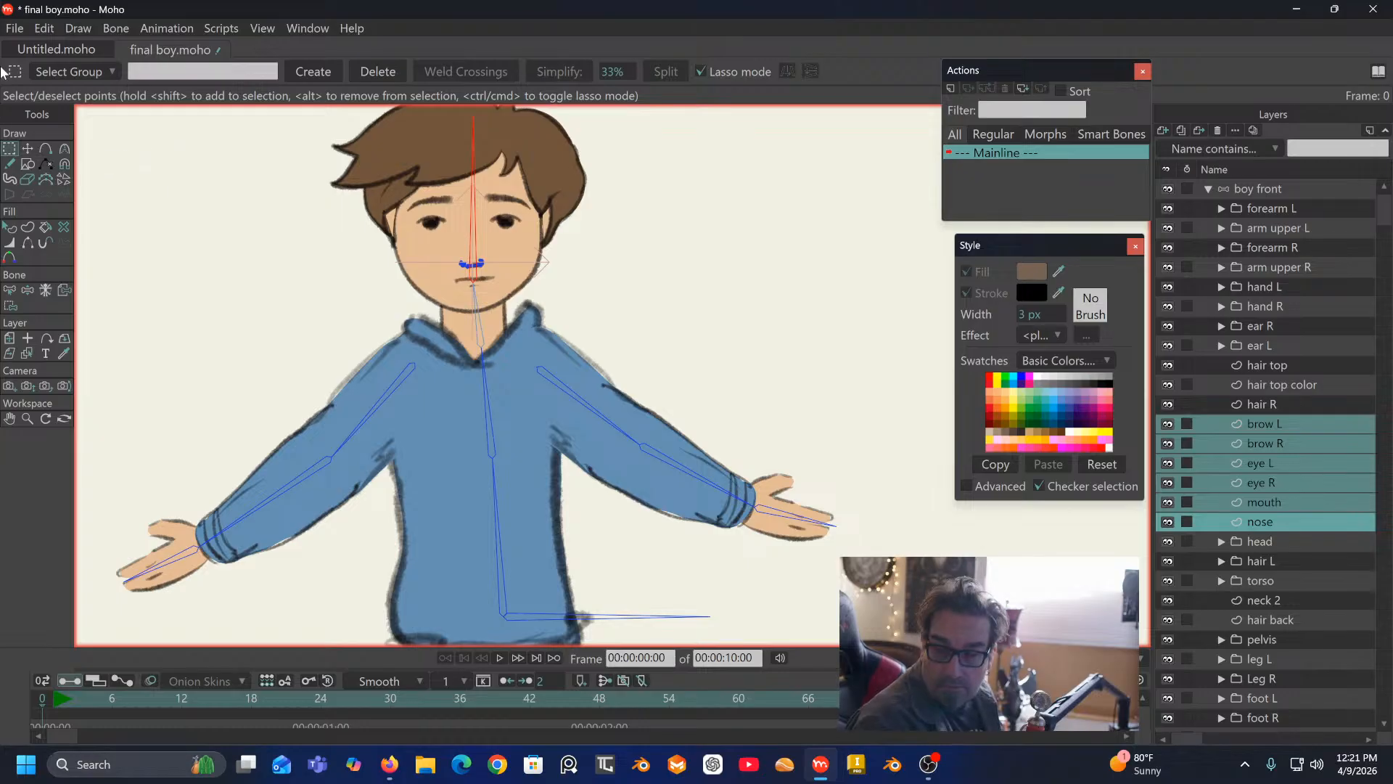
Step: Check the layer origins of the brow, eye, mouth and nose layers
left_click(9, 340)
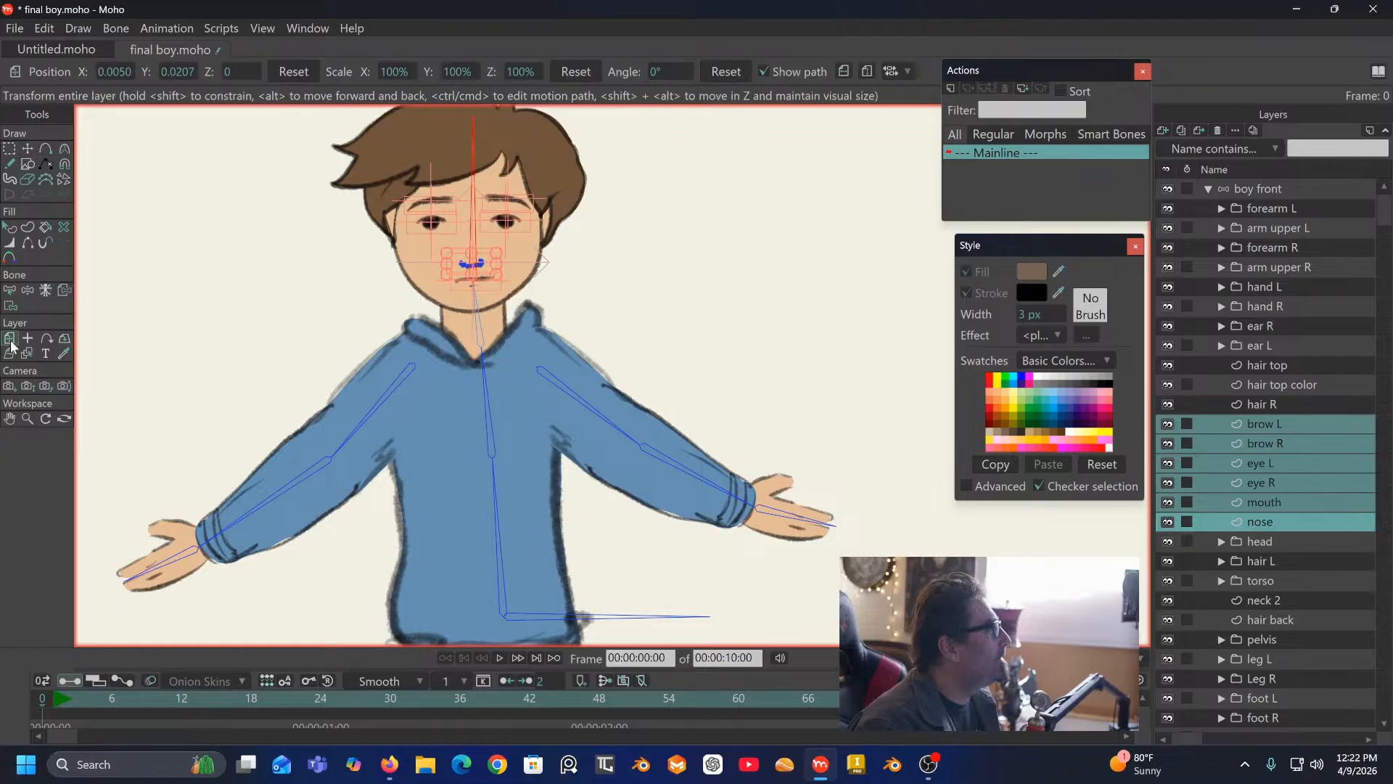
scroll(355, 254, "up", 3)
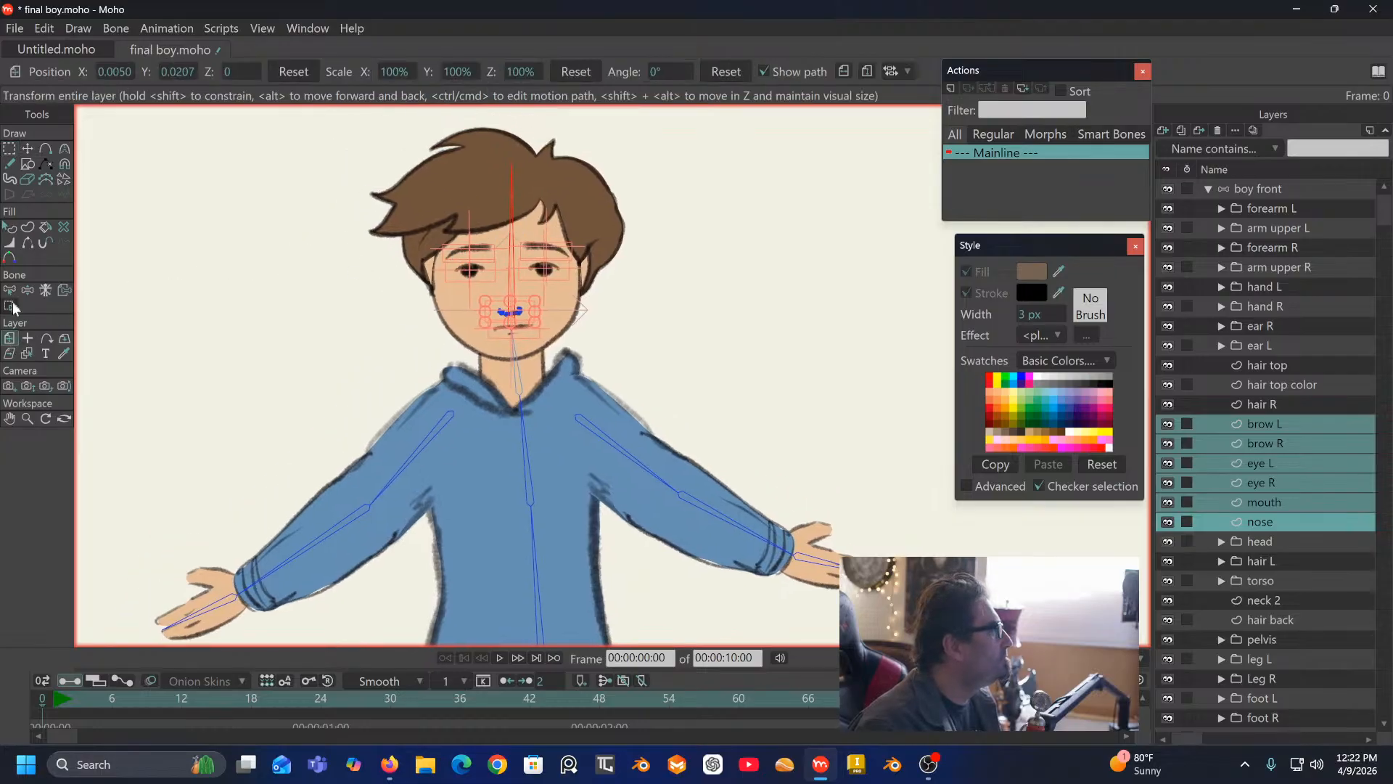
left_click(27, 338)
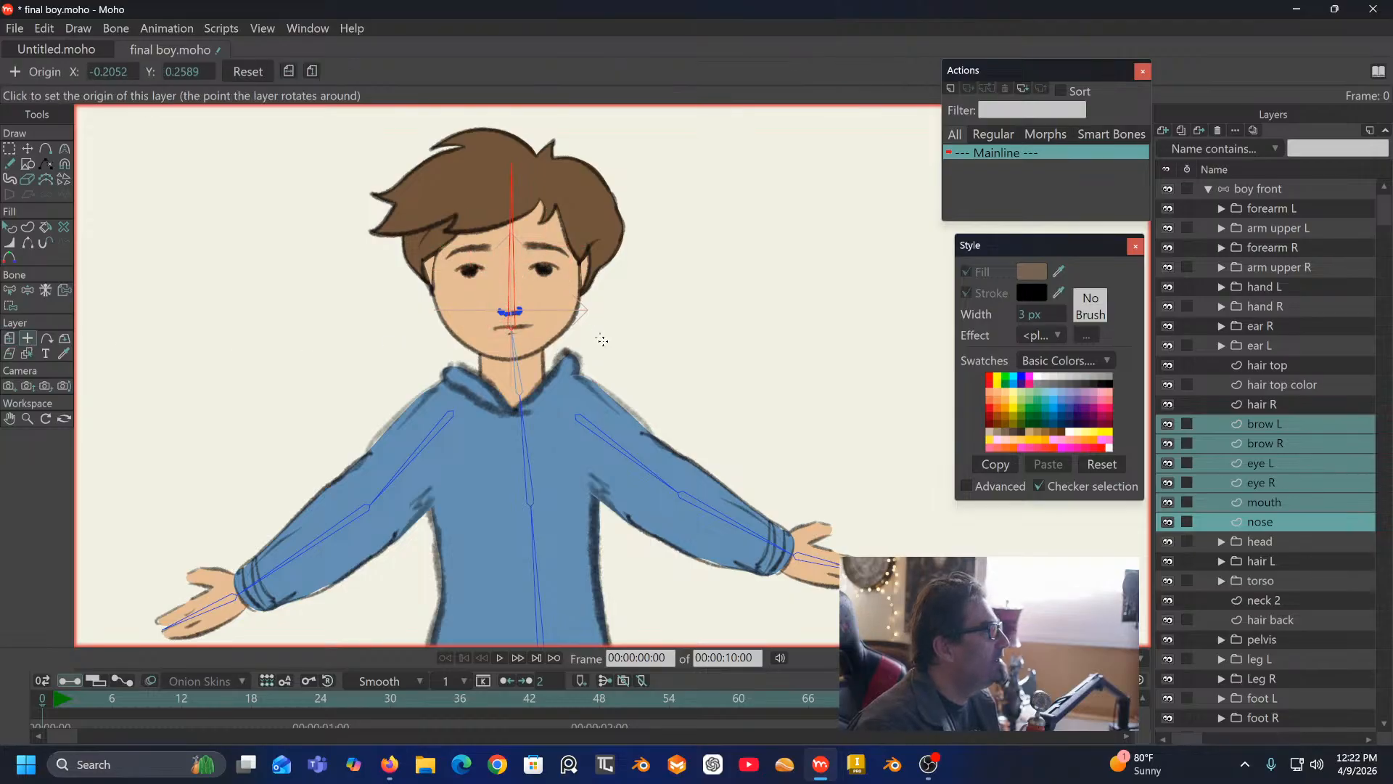
left_click(1281, 419)
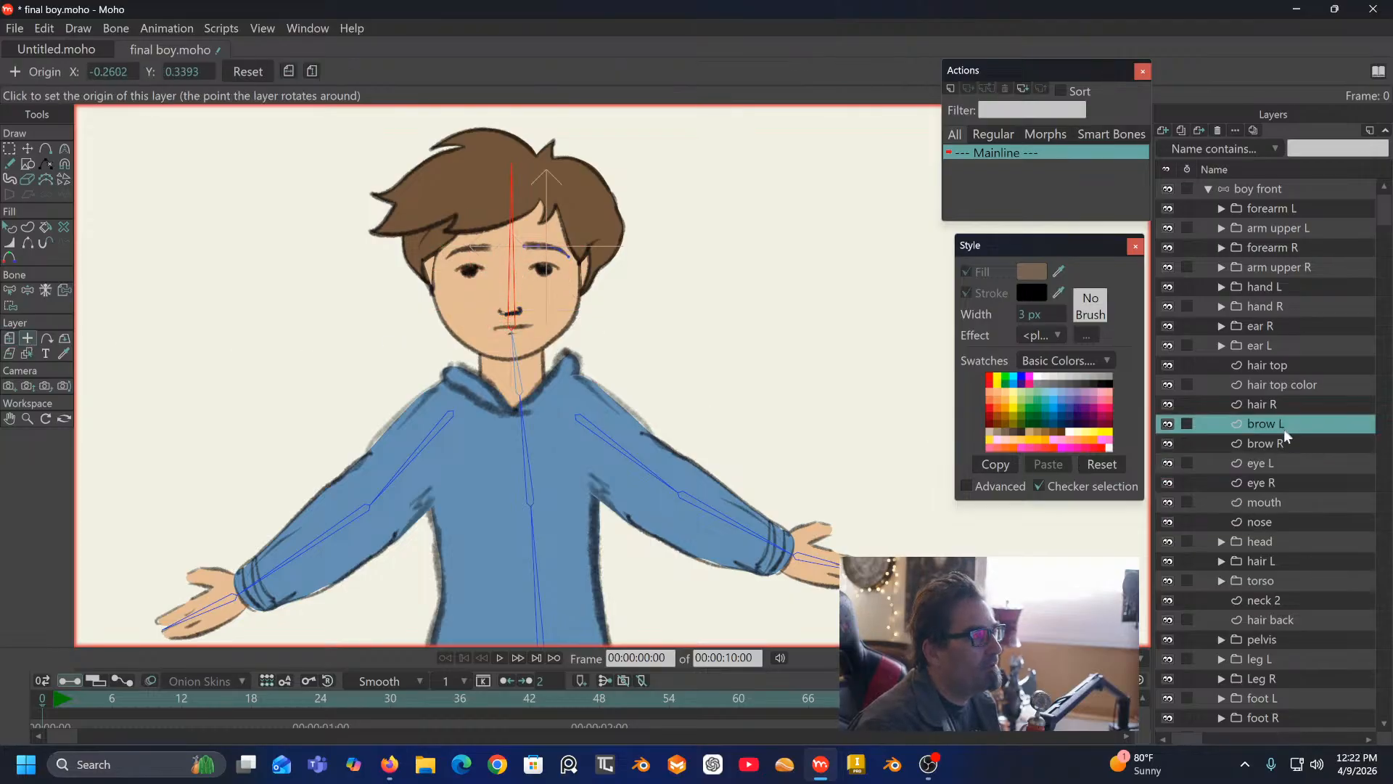
left_click(1292, 441)
left_click(1290, 464)
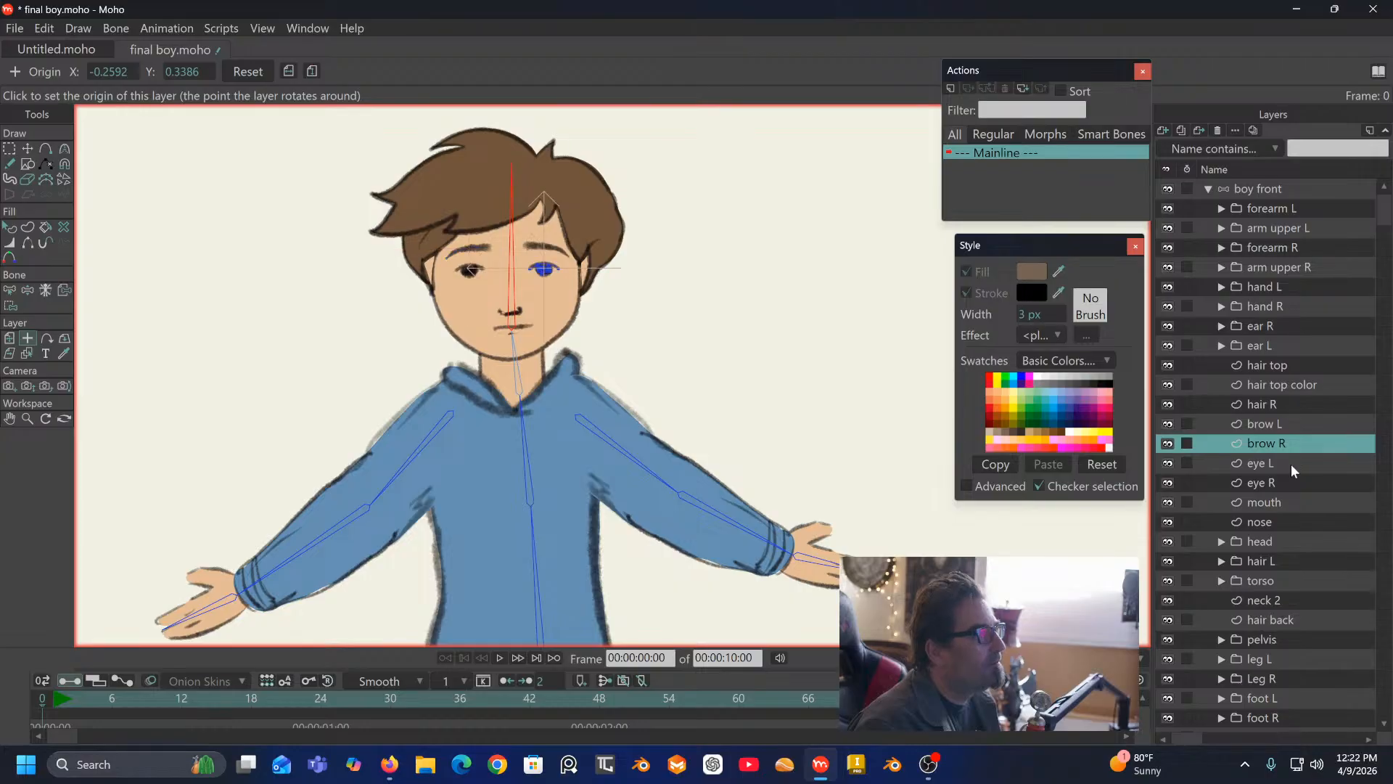
left_click(1293, 489)
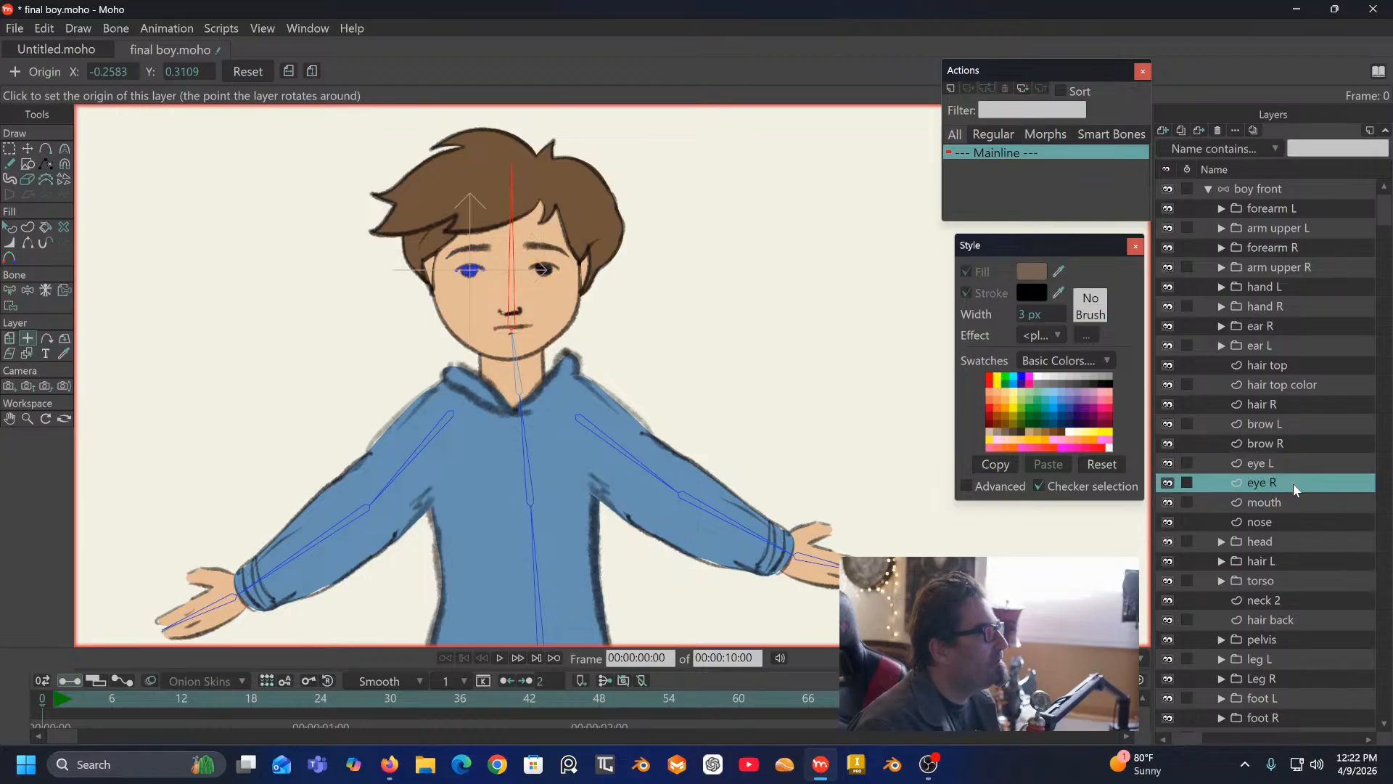
left_click(1292, 502)
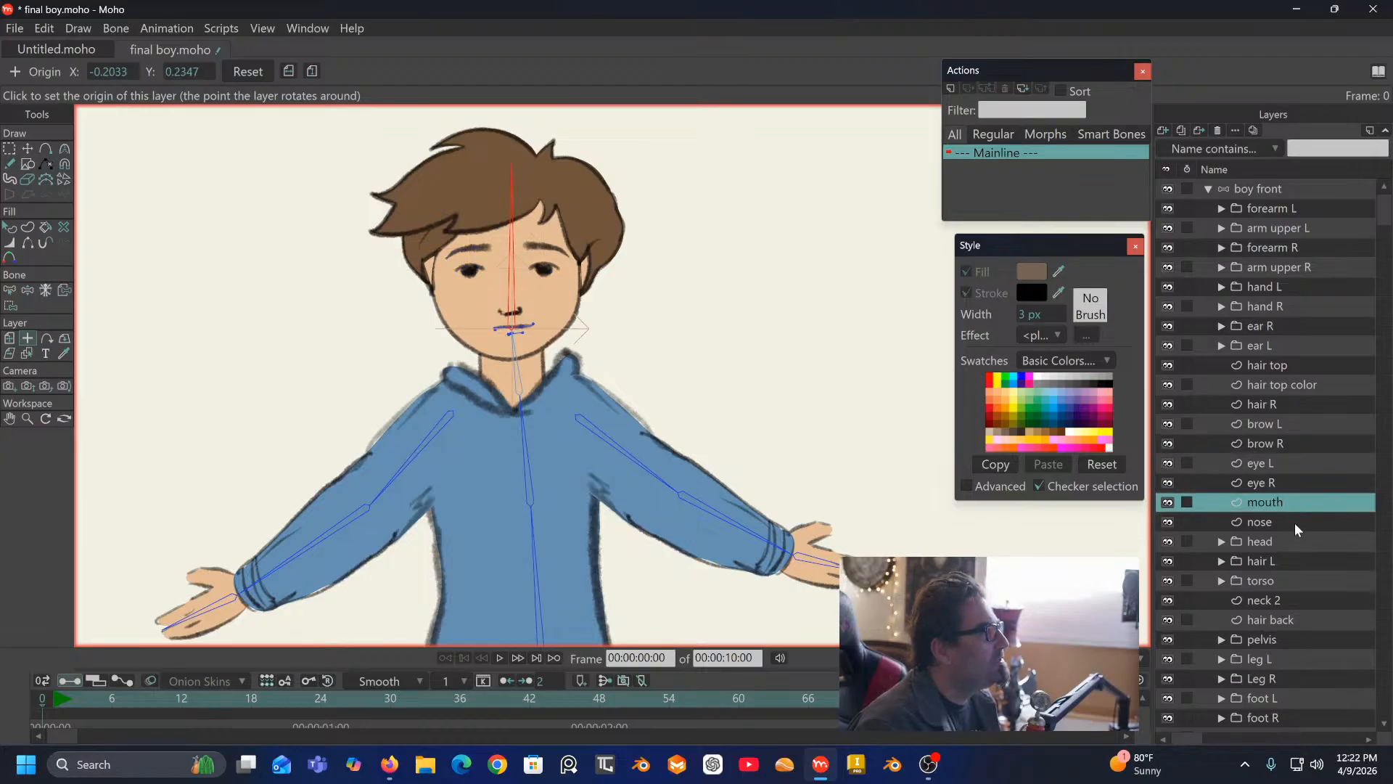
left_click(1295, 524)
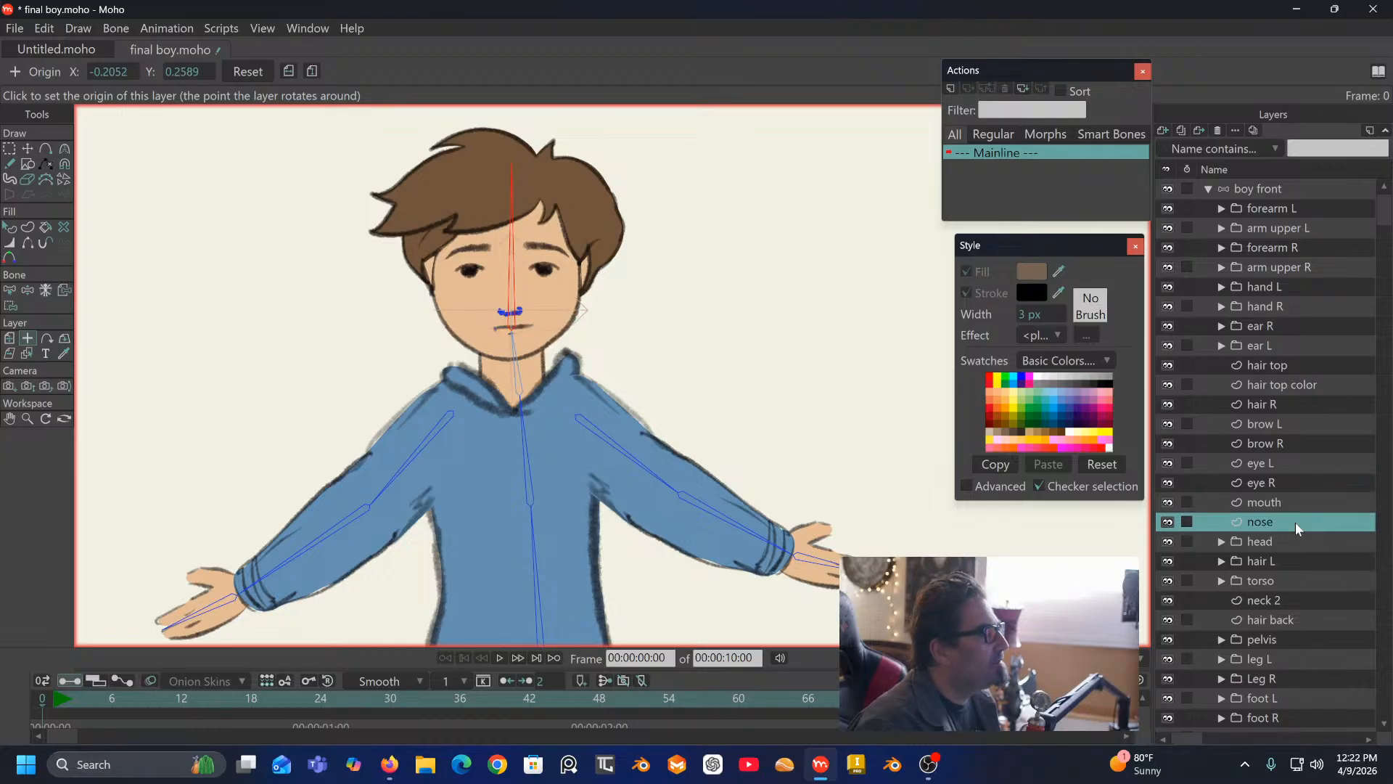
Step: Bind the facial feature layers from brow L through nose to the head bone and test the binding by moving the bone
left_click(1288, 426, "shift")
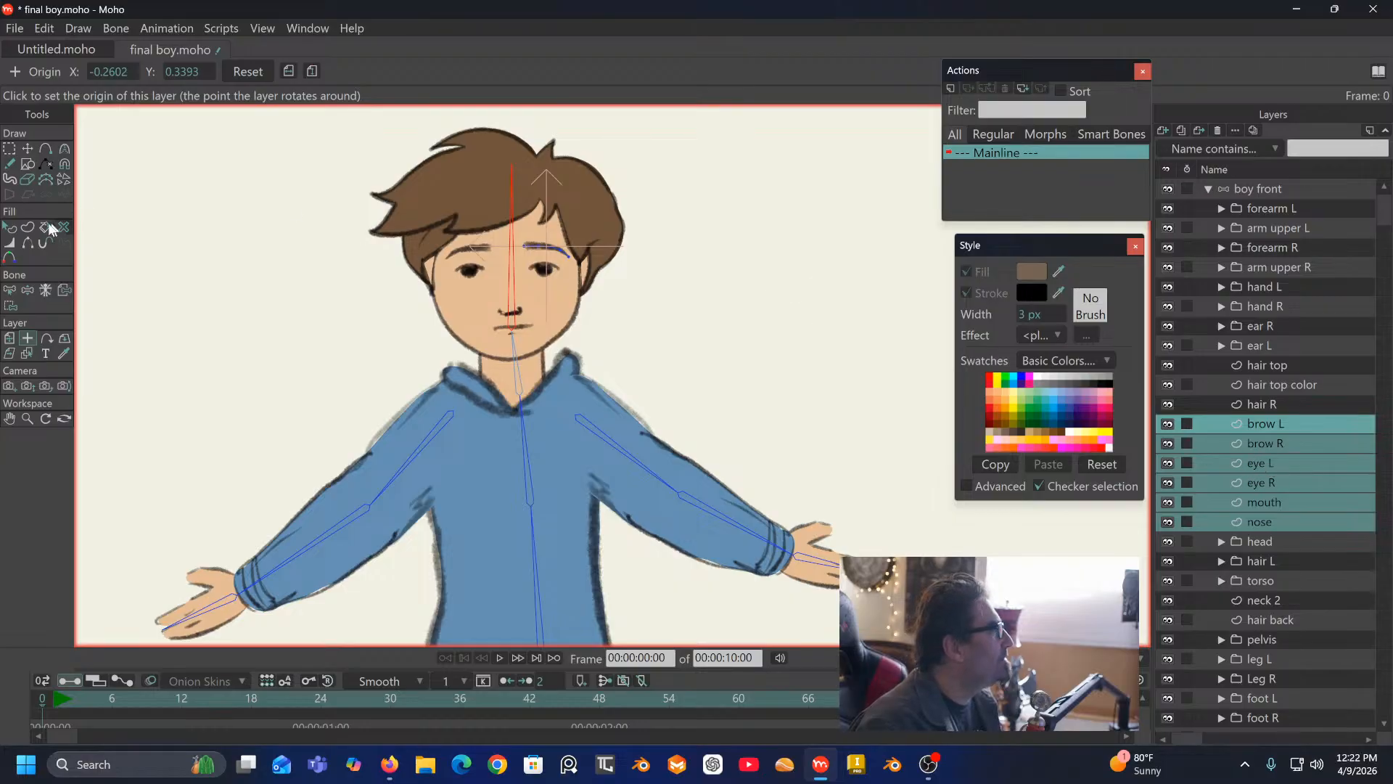
left_click(64, 291)
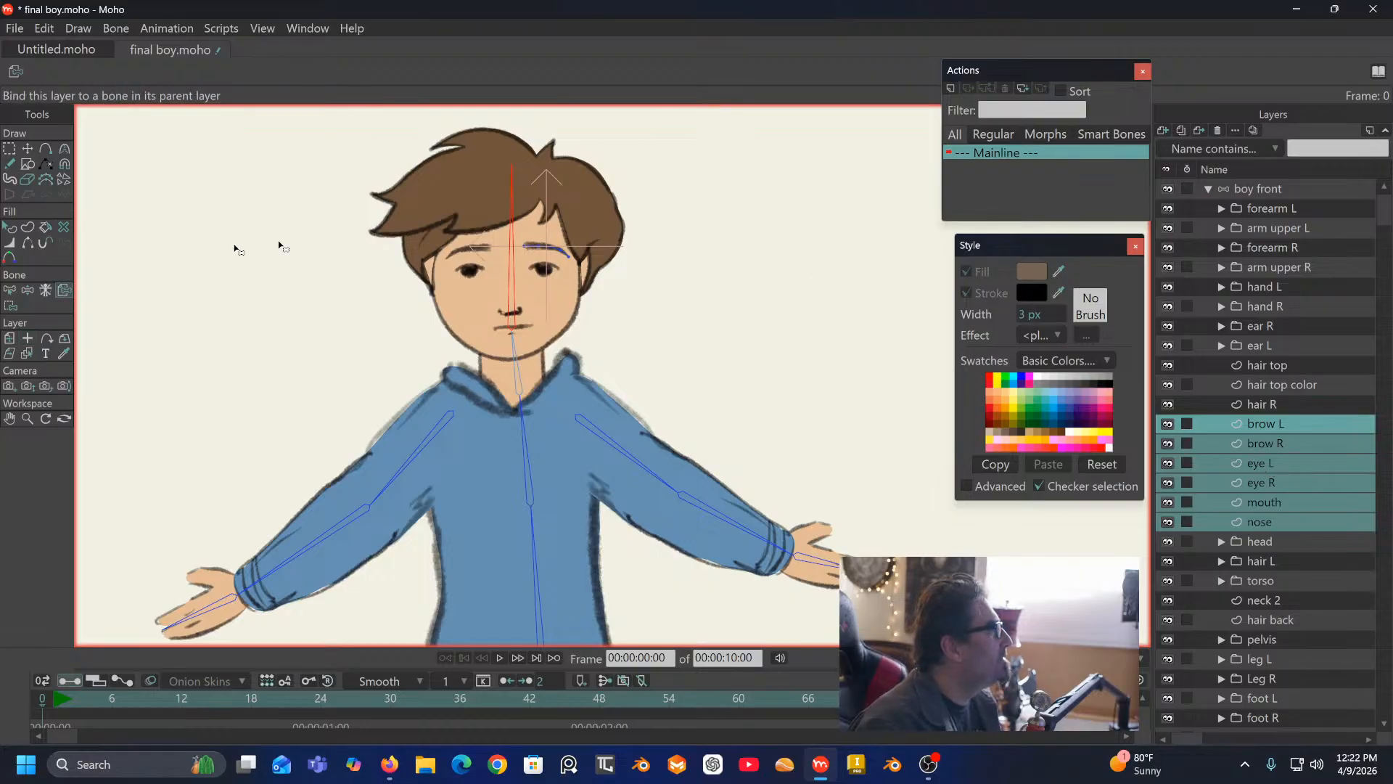
left_click(511, 259)
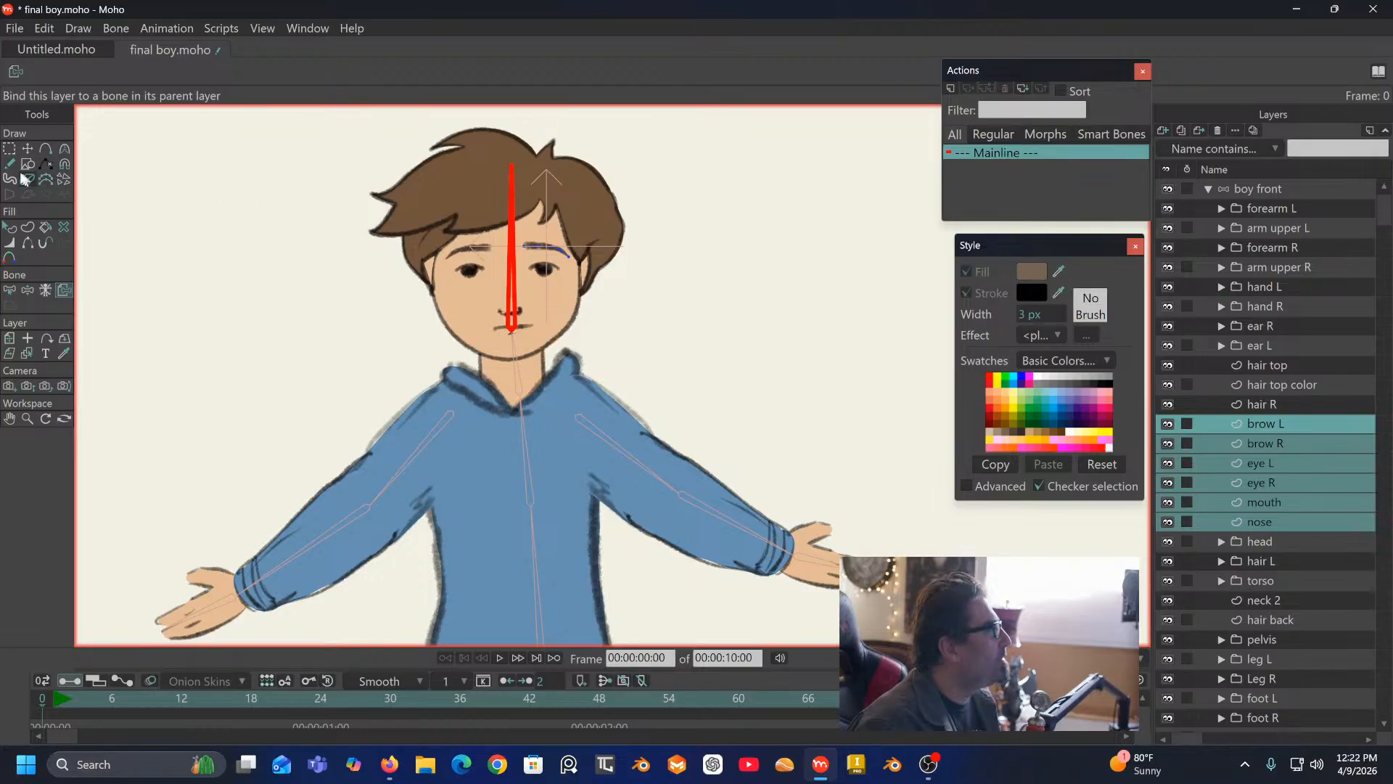
left_click(32, 290)
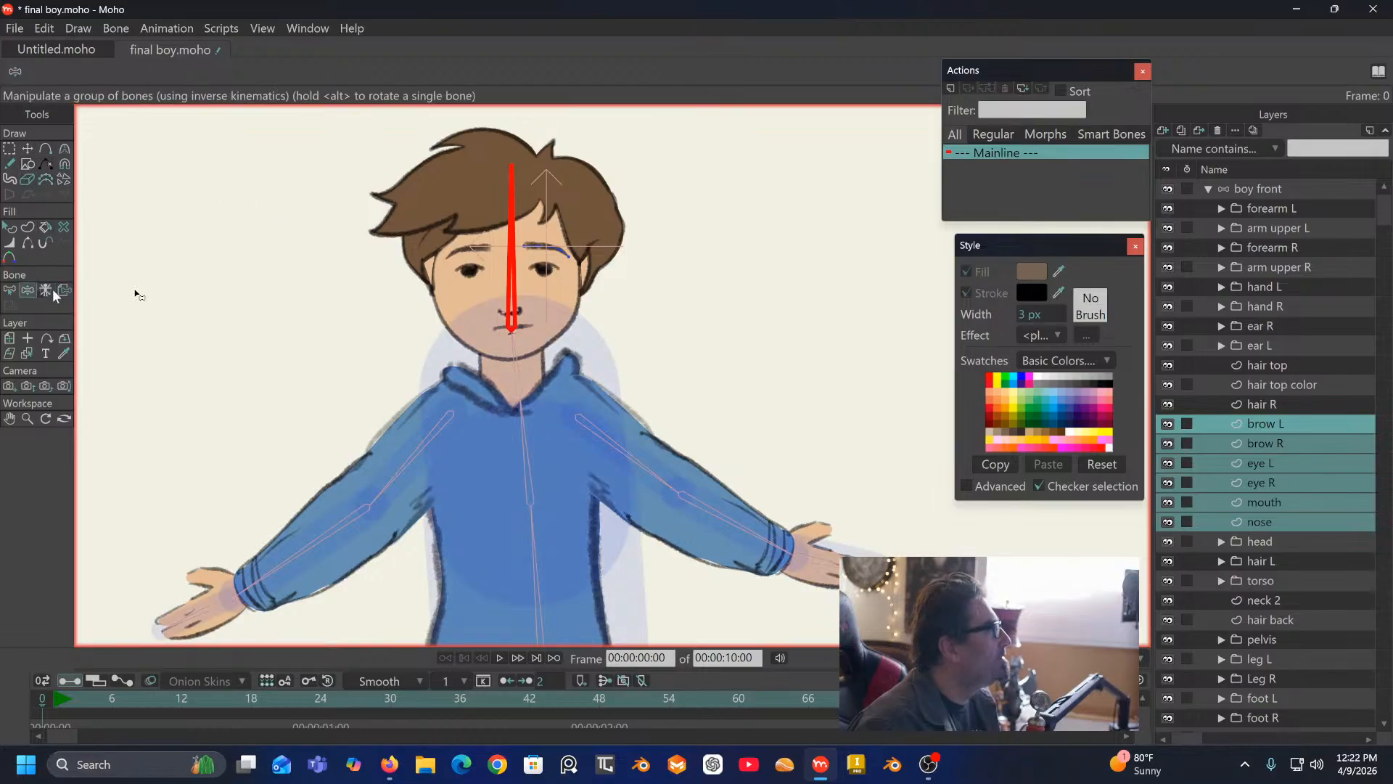
left_click_drag(511, 247, 612, 228)
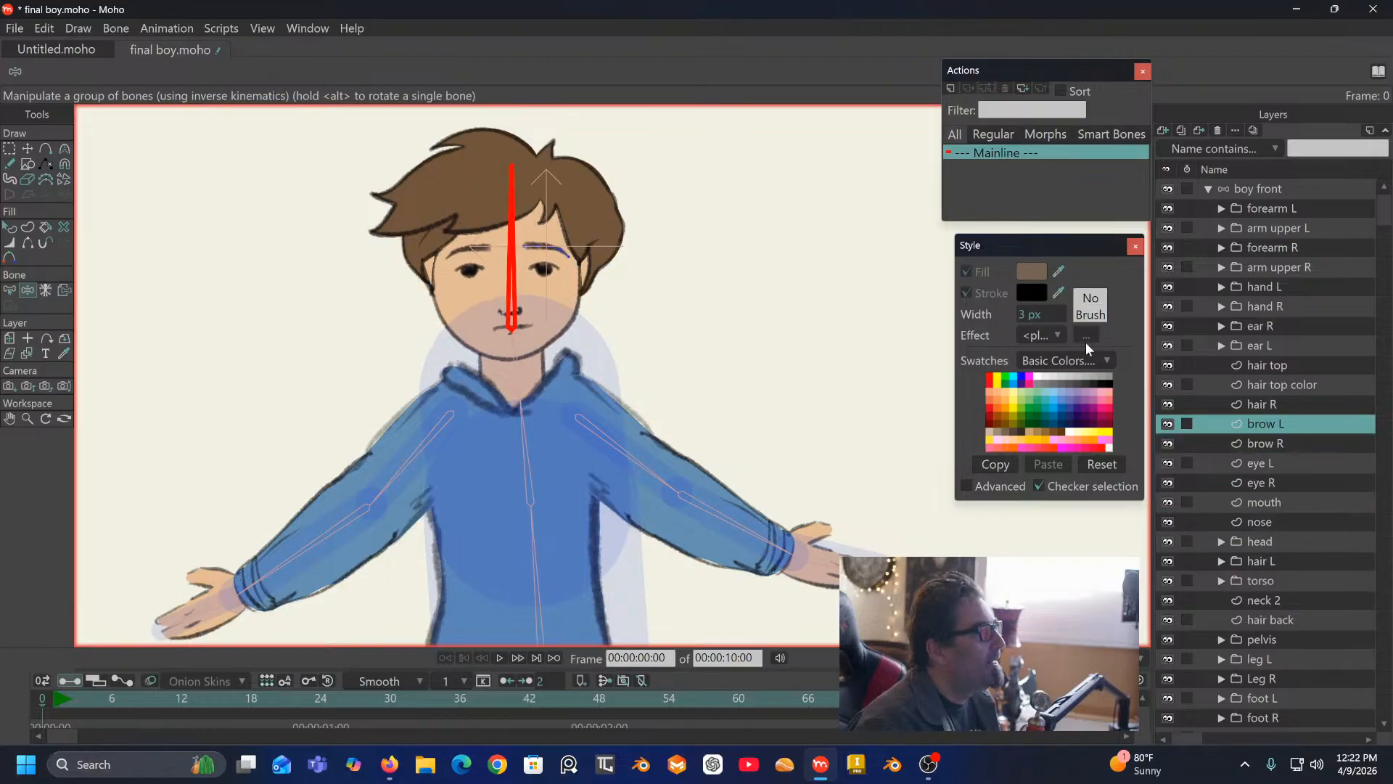
Step: Bind the hair R, hair top color, hair top, ear L and ear R layers to the head bone and test by tilting the head
left_click(1259, 404)
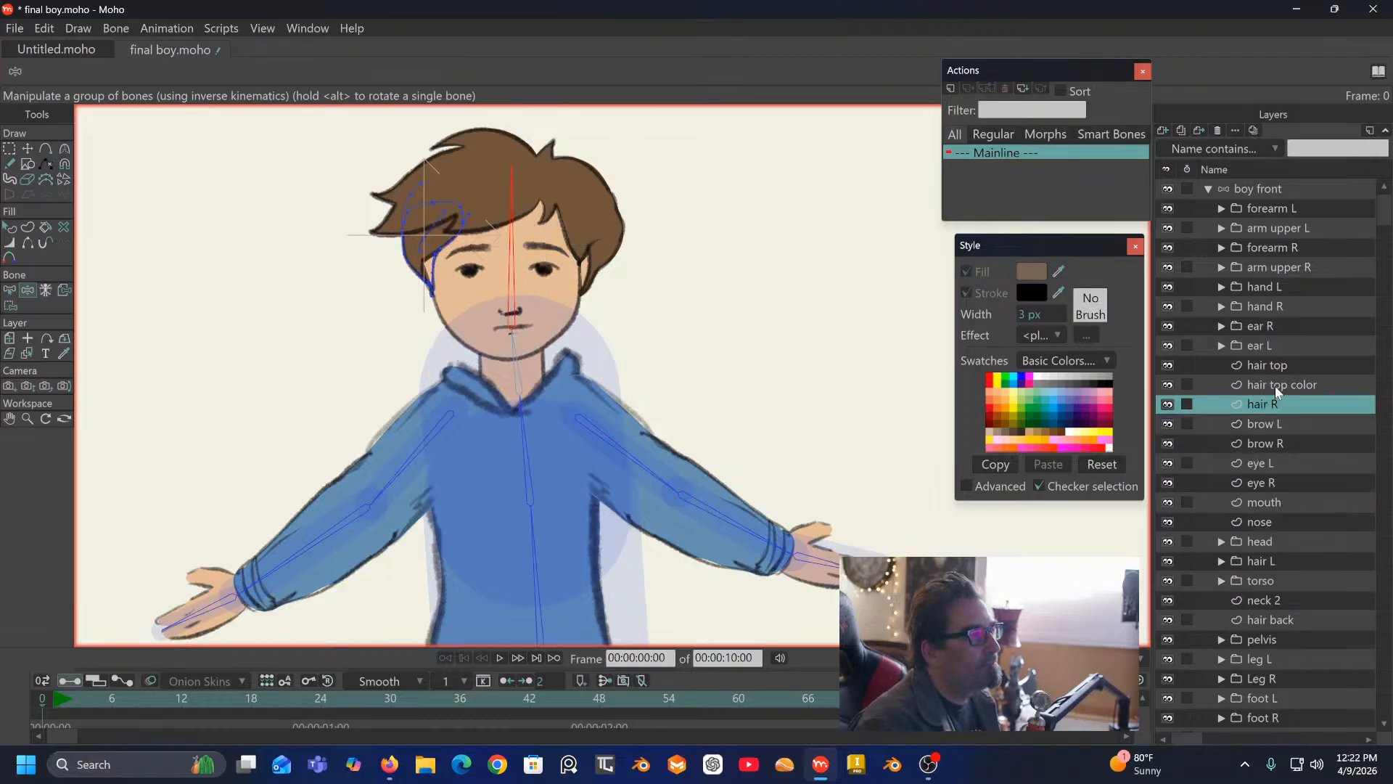
left_click(1274, 385, "ctrl")
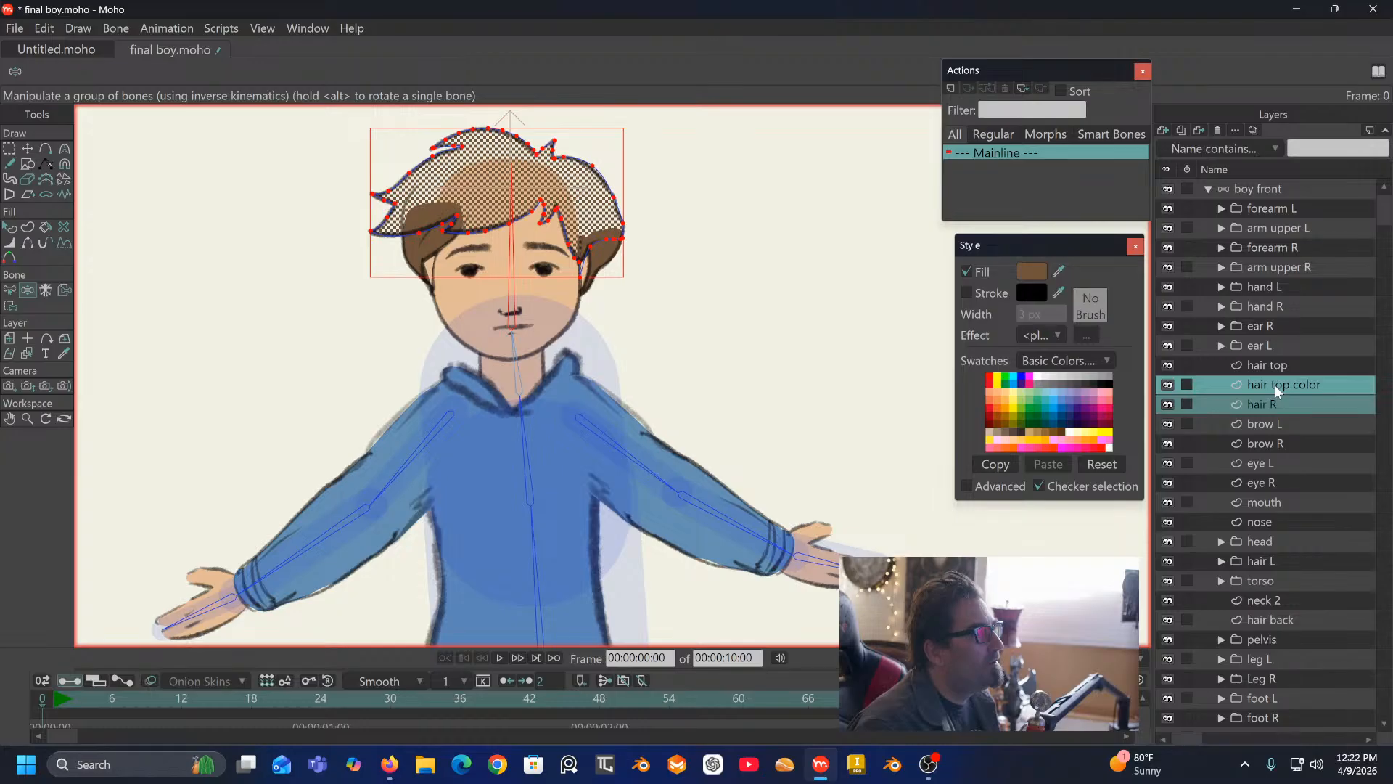
left_click(1275, 364, "ctrl")
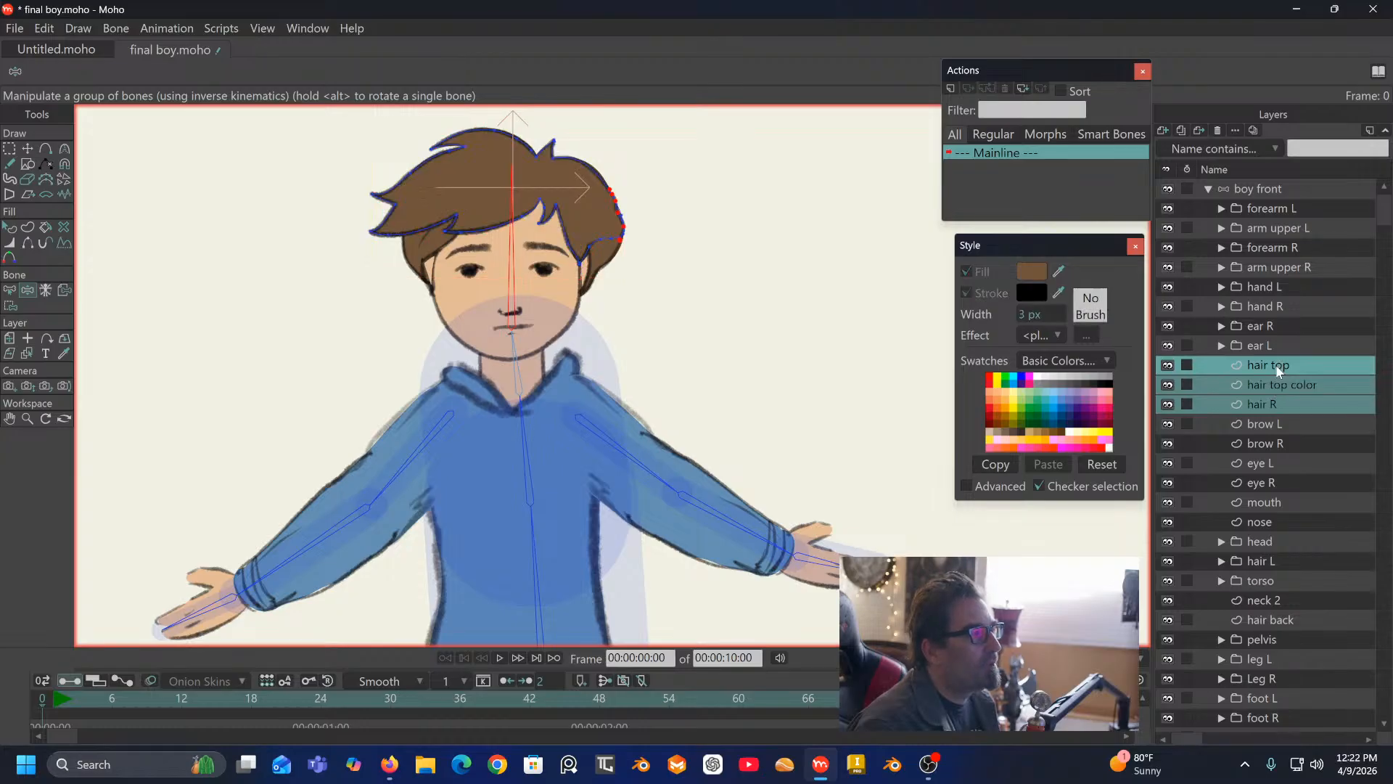
left_click(1259, 346, "ctrl")
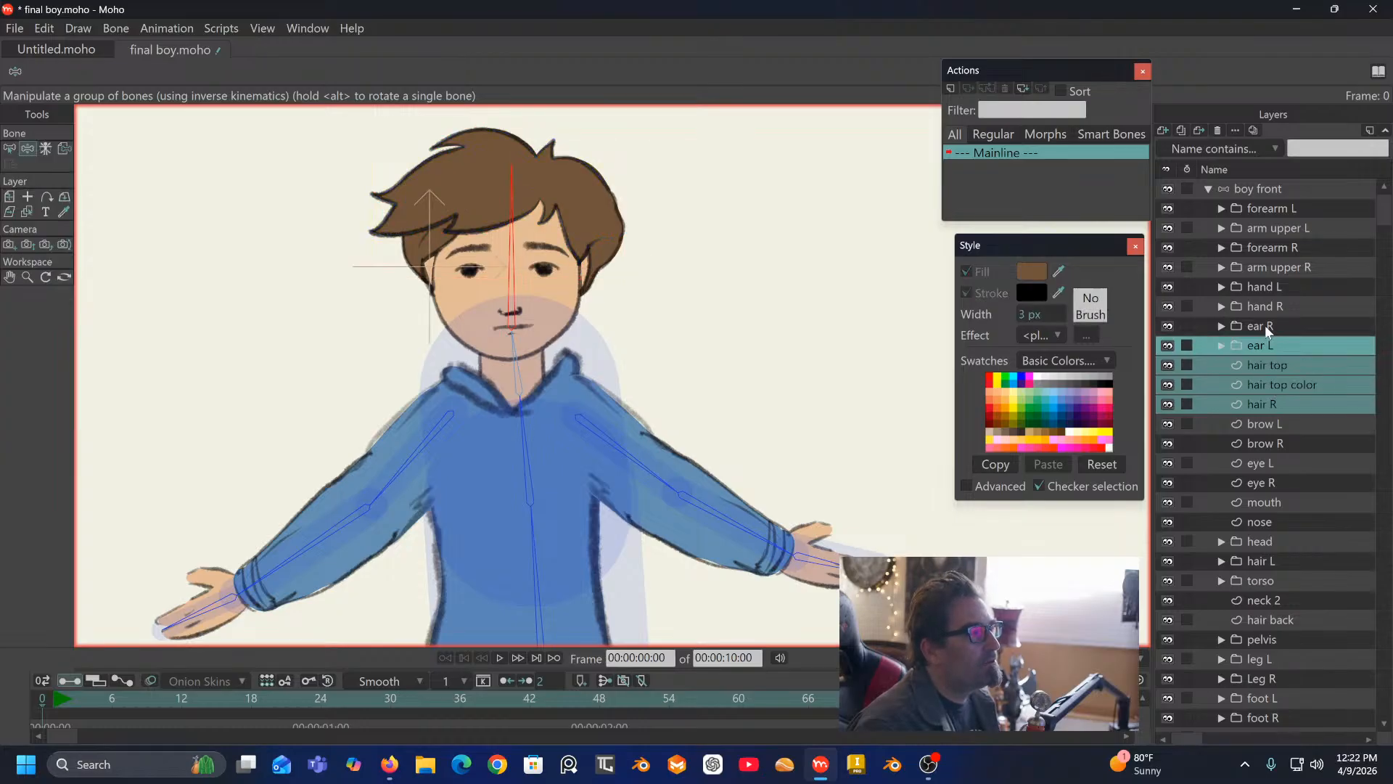
left_click(1265, 326, "ctrl")
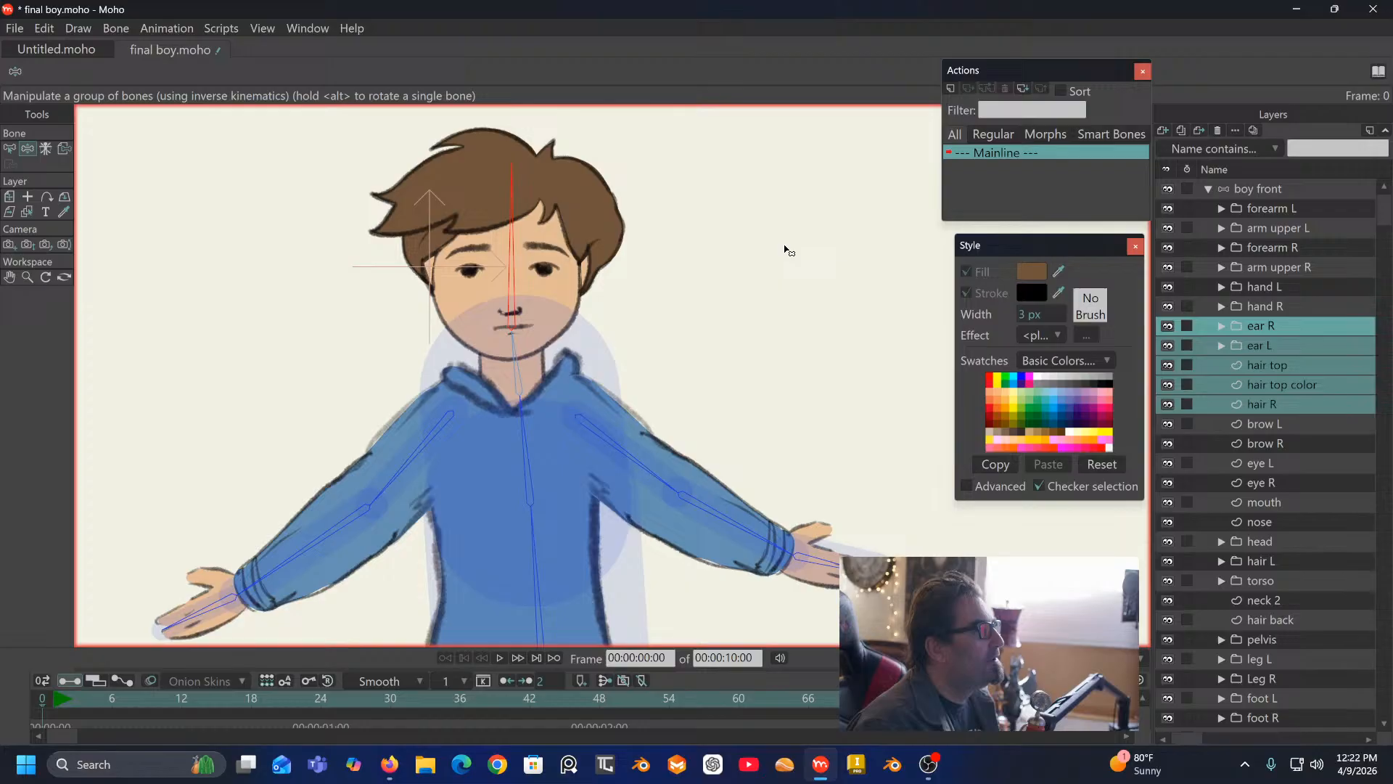
left_click(64, 150)
left_click(508, 244)
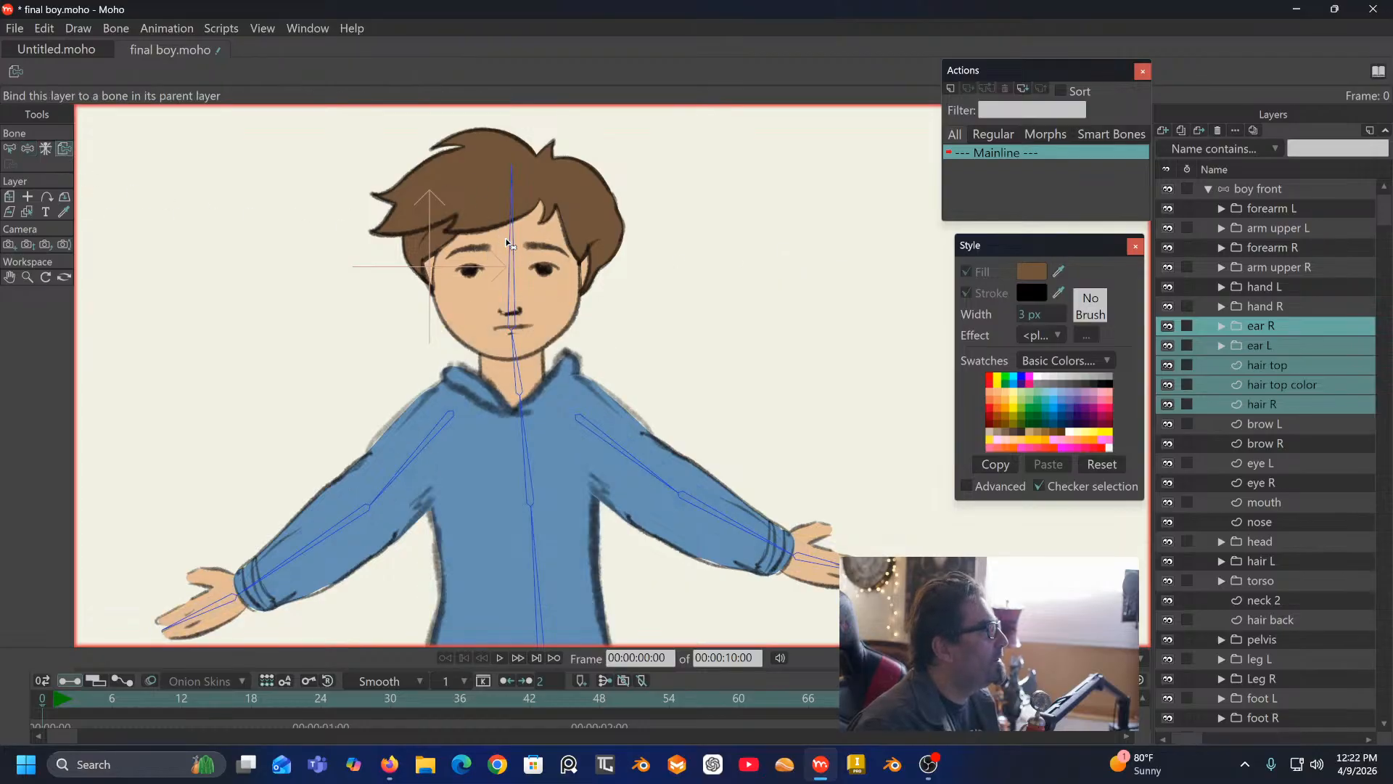
left_click(513, 247)
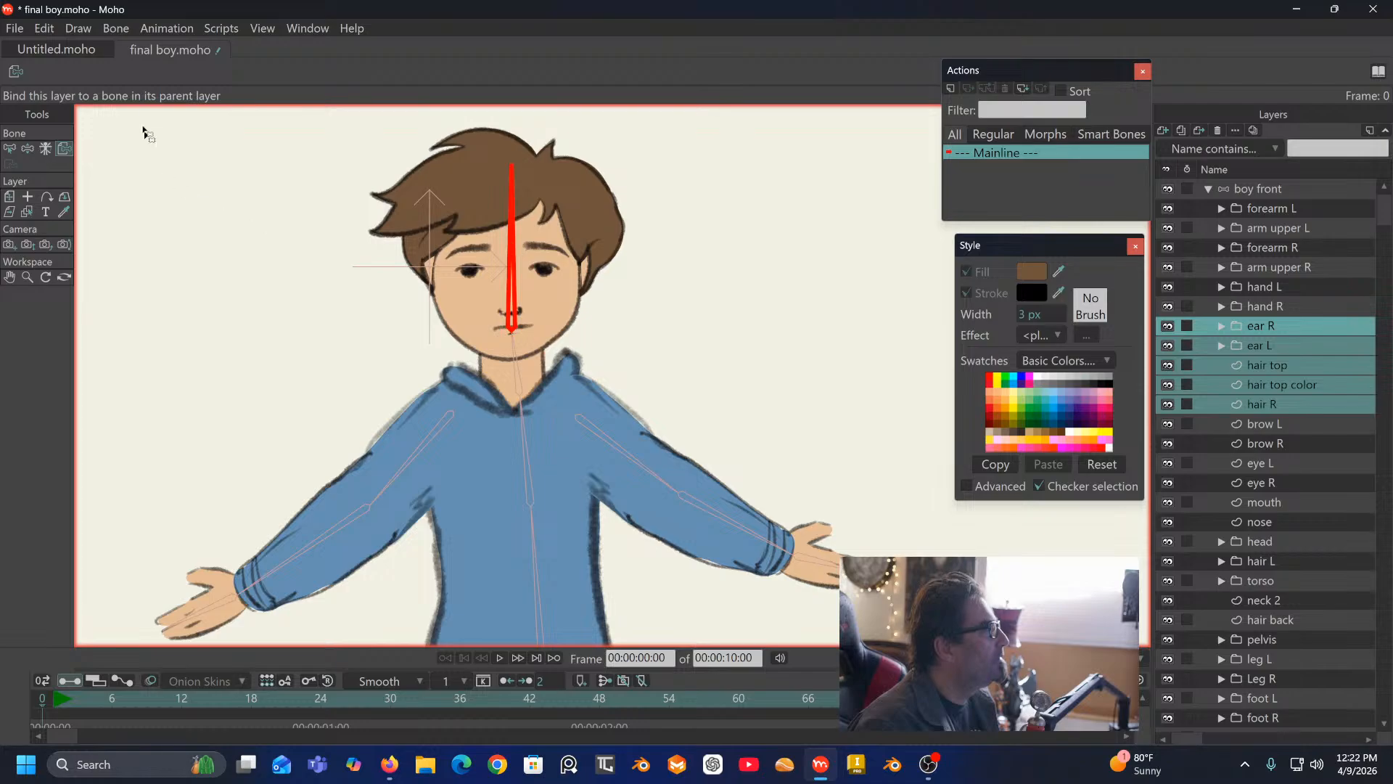
left_click(29, 149)
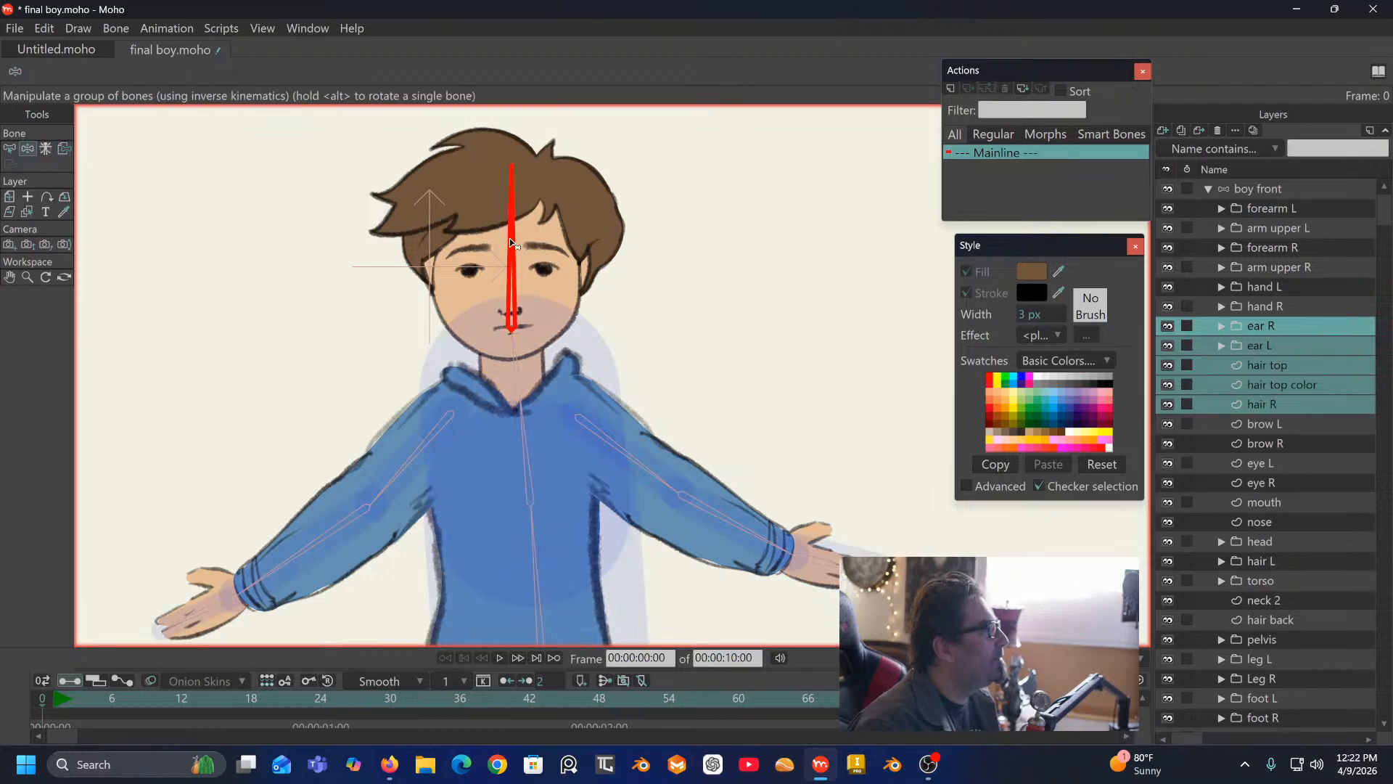
mouse_move(510, 241)
left_mouse_down()
mouse_move(471, 232)
mouse_move(523, 234)
mouse_move(507, 239)
left_mouse_up()
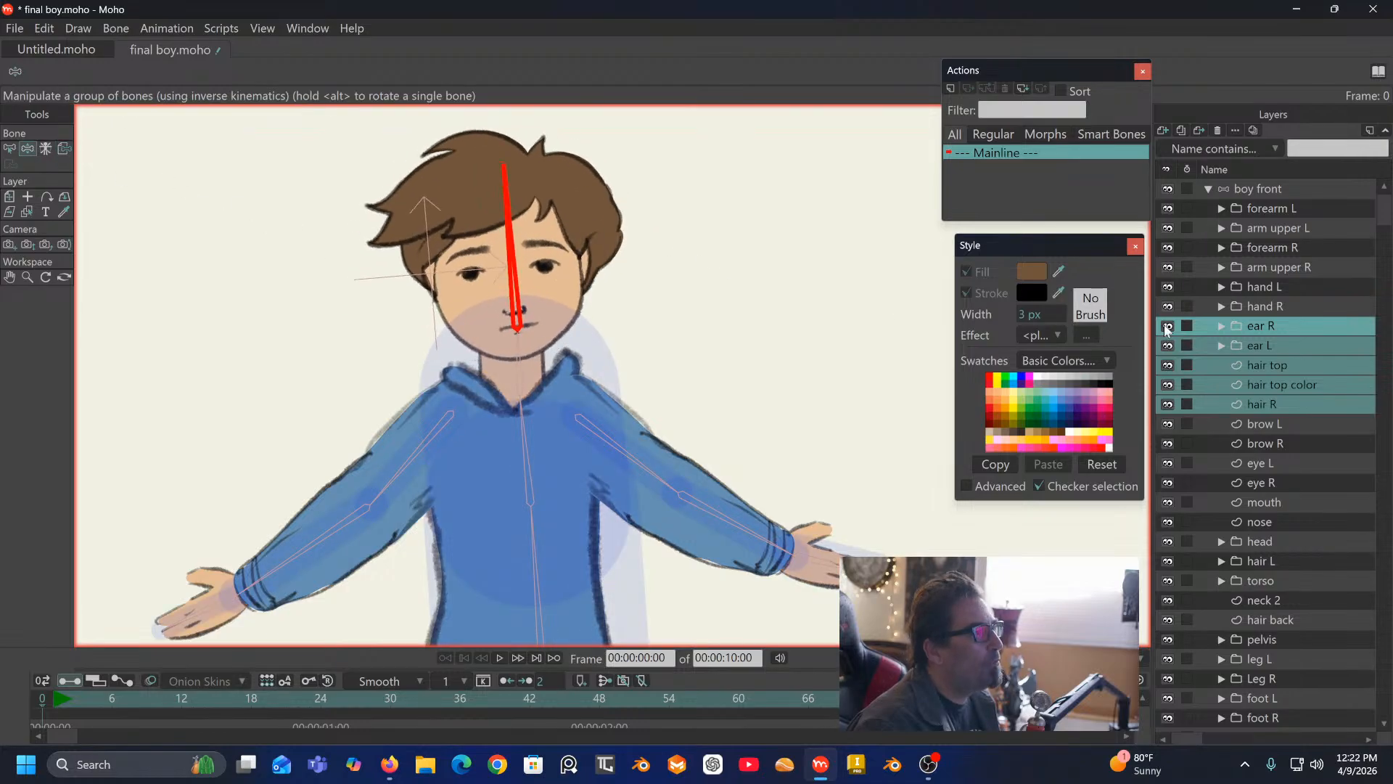
Step: Bind the hair L layer to the head bone and test the binding by tilting the head
left_click(1275, 327)
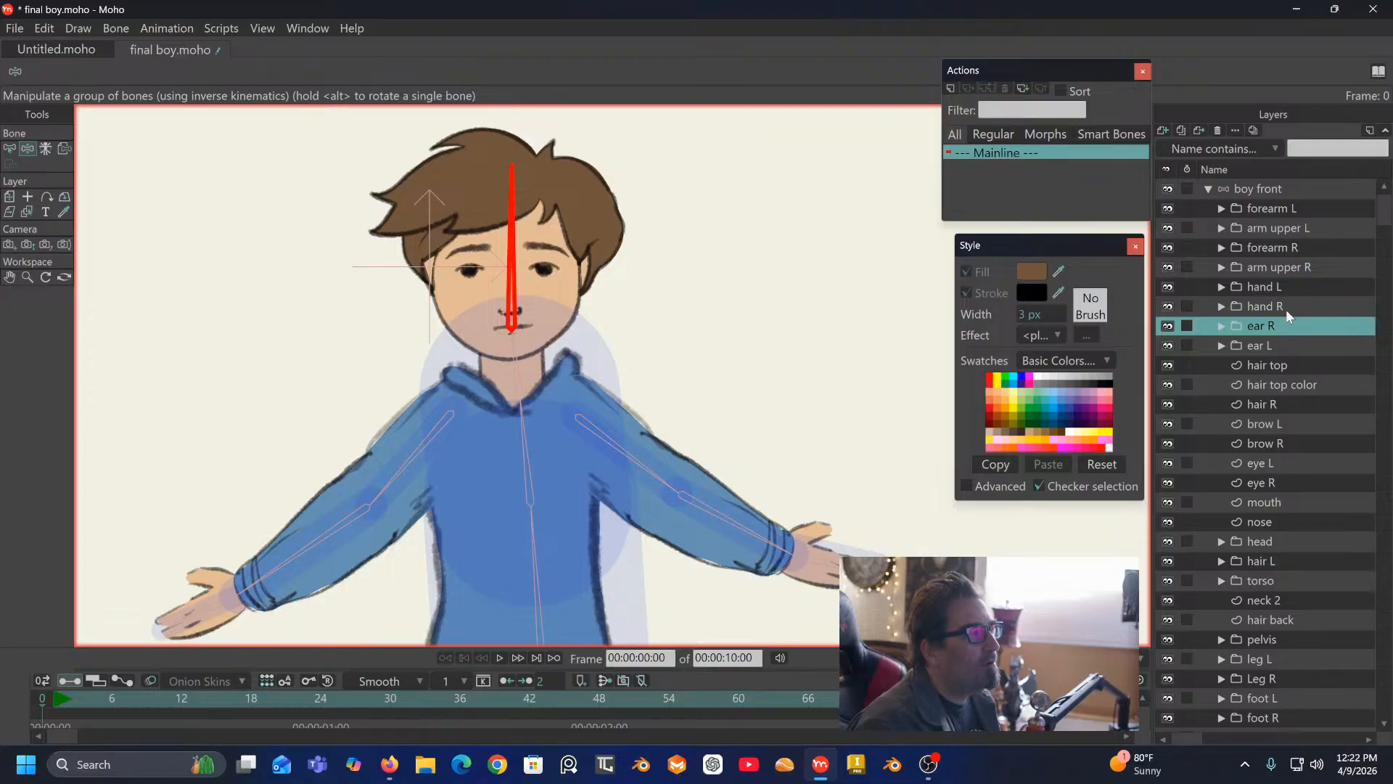
scroll(1287, 422, "down", 2)
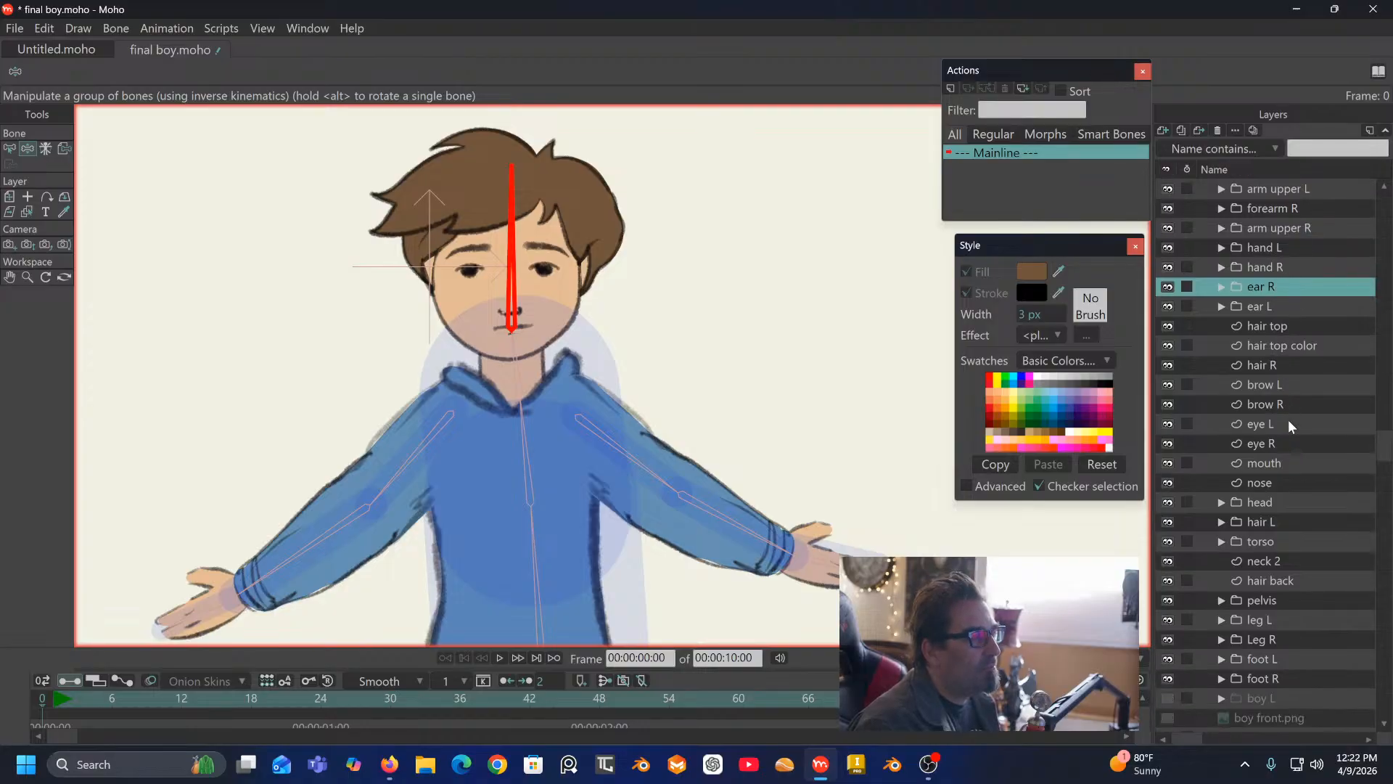
left_click(1281, 479)
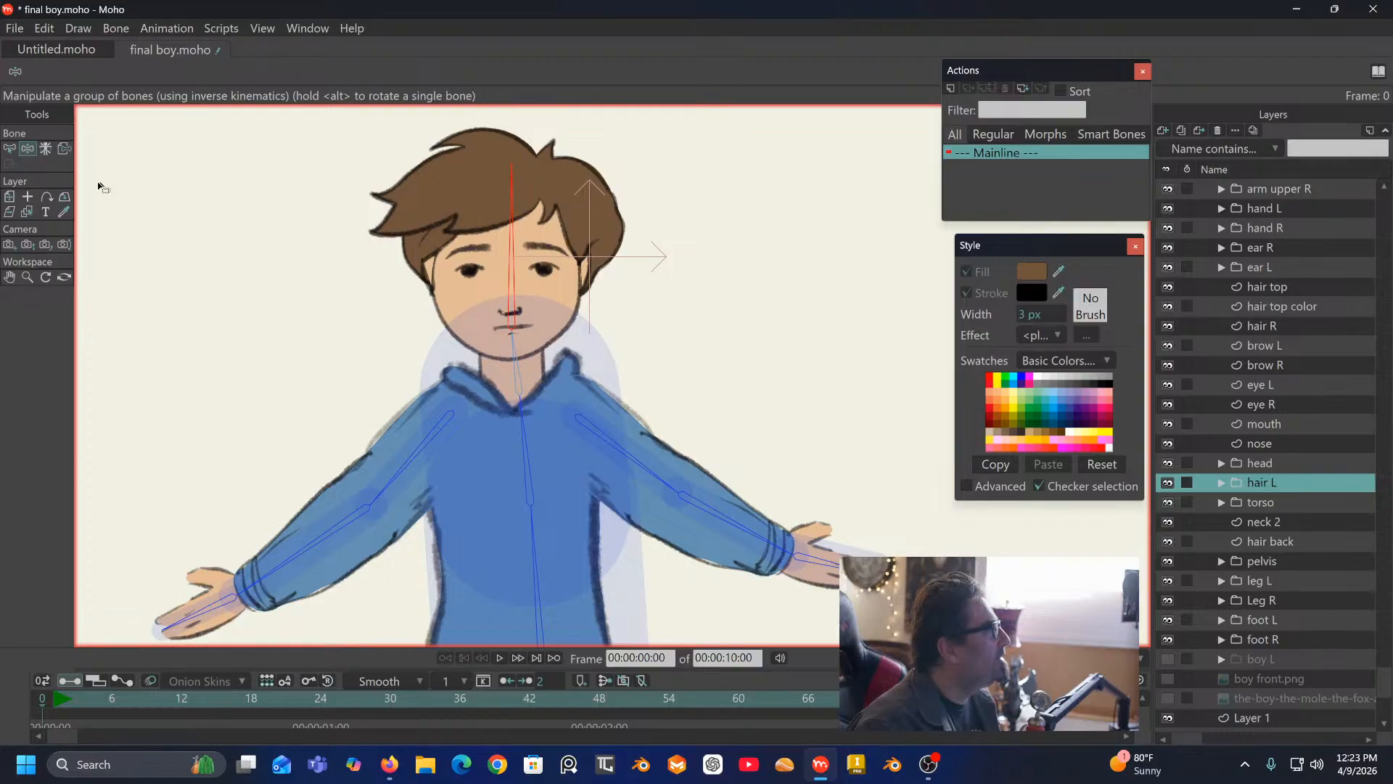
left_click(64, 148)
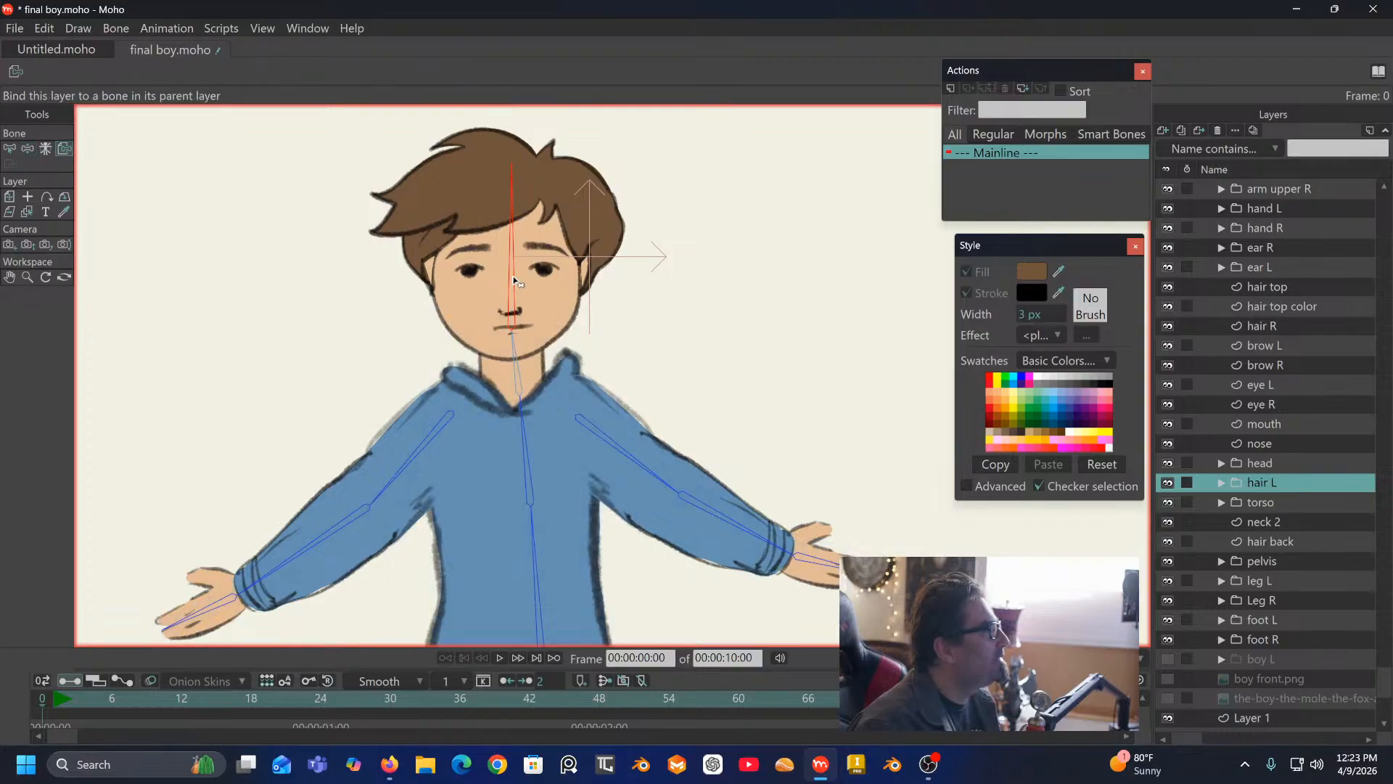
left_click(515, 281)
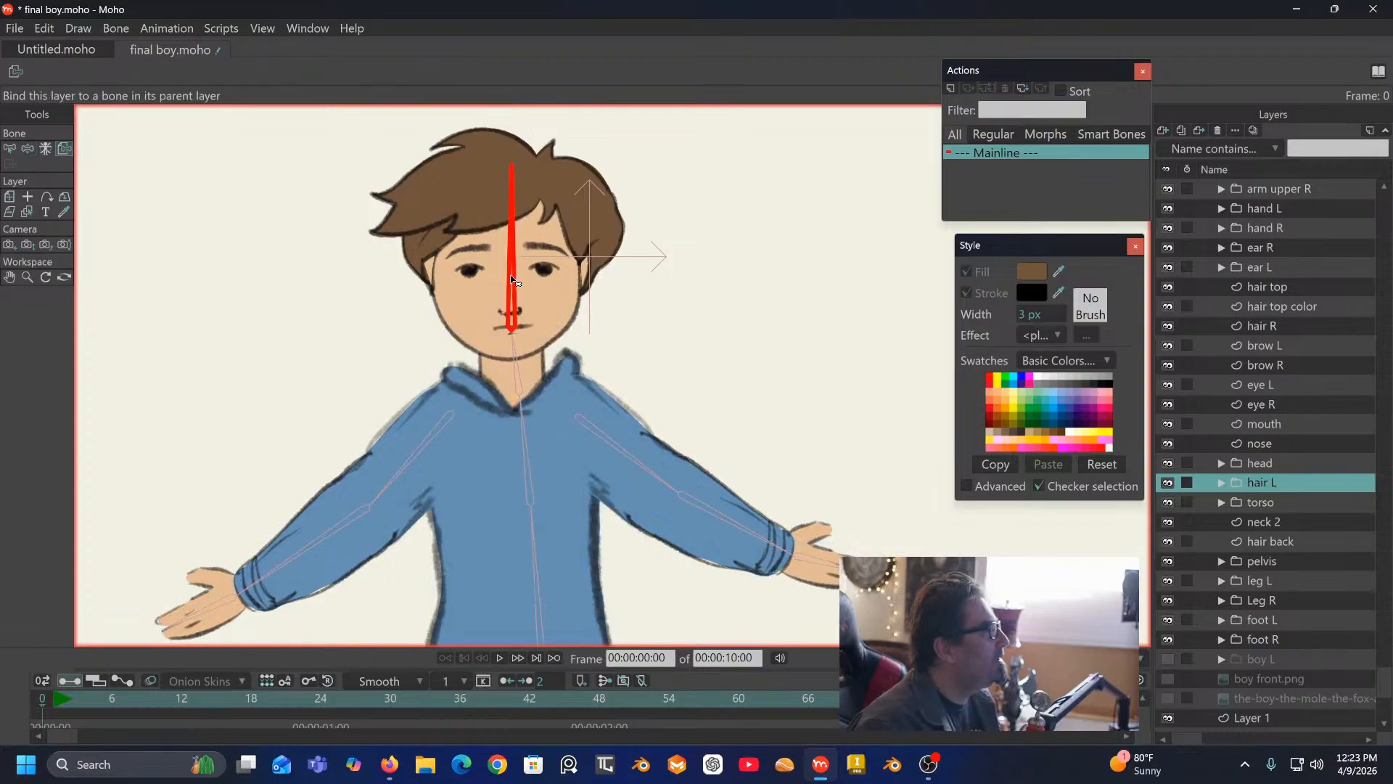
left_click(27, 148)
left_click_drag(519, 244, 555, 240)
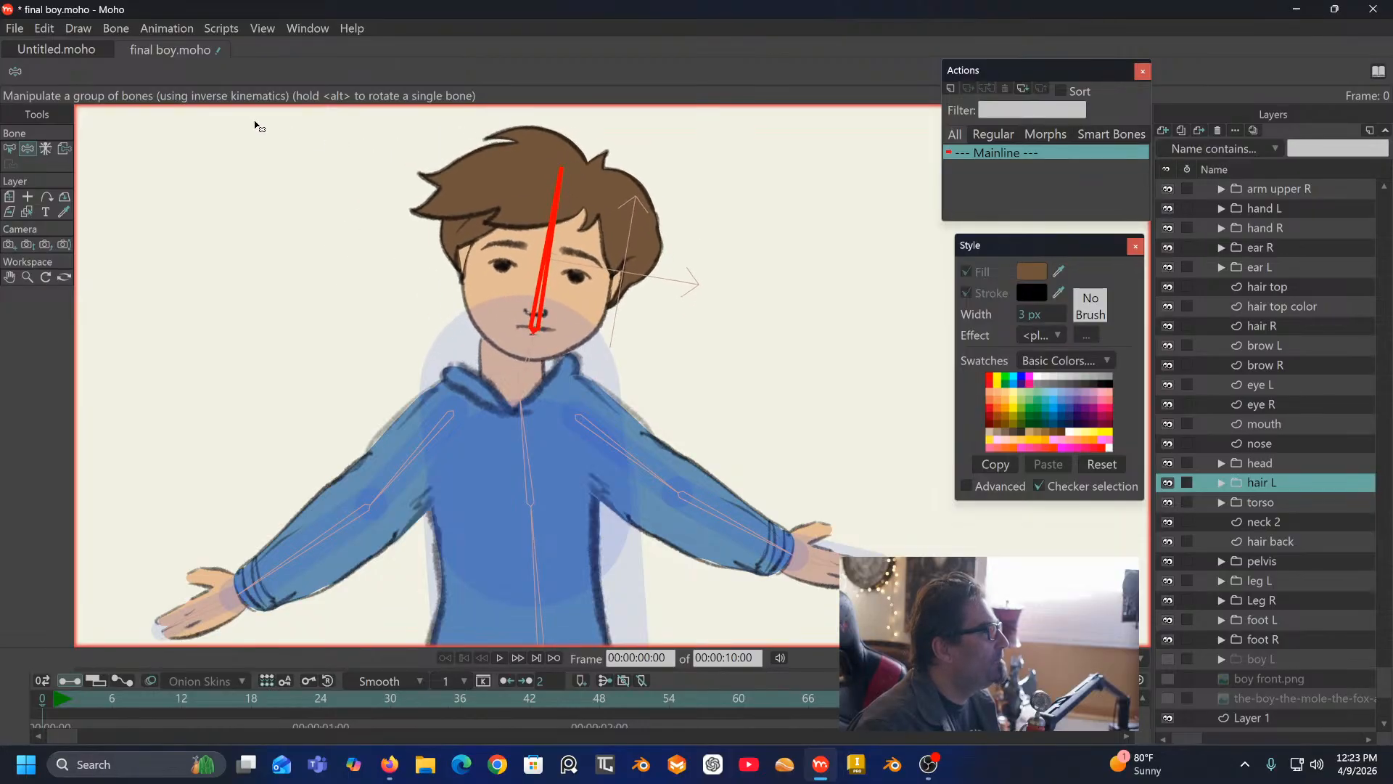
Step: Bind the upper points of the neck 2 layer, around the chin and mouth, to the head bone
left_click(9, 149)
left_click_drag(715, 313, 708, 257)
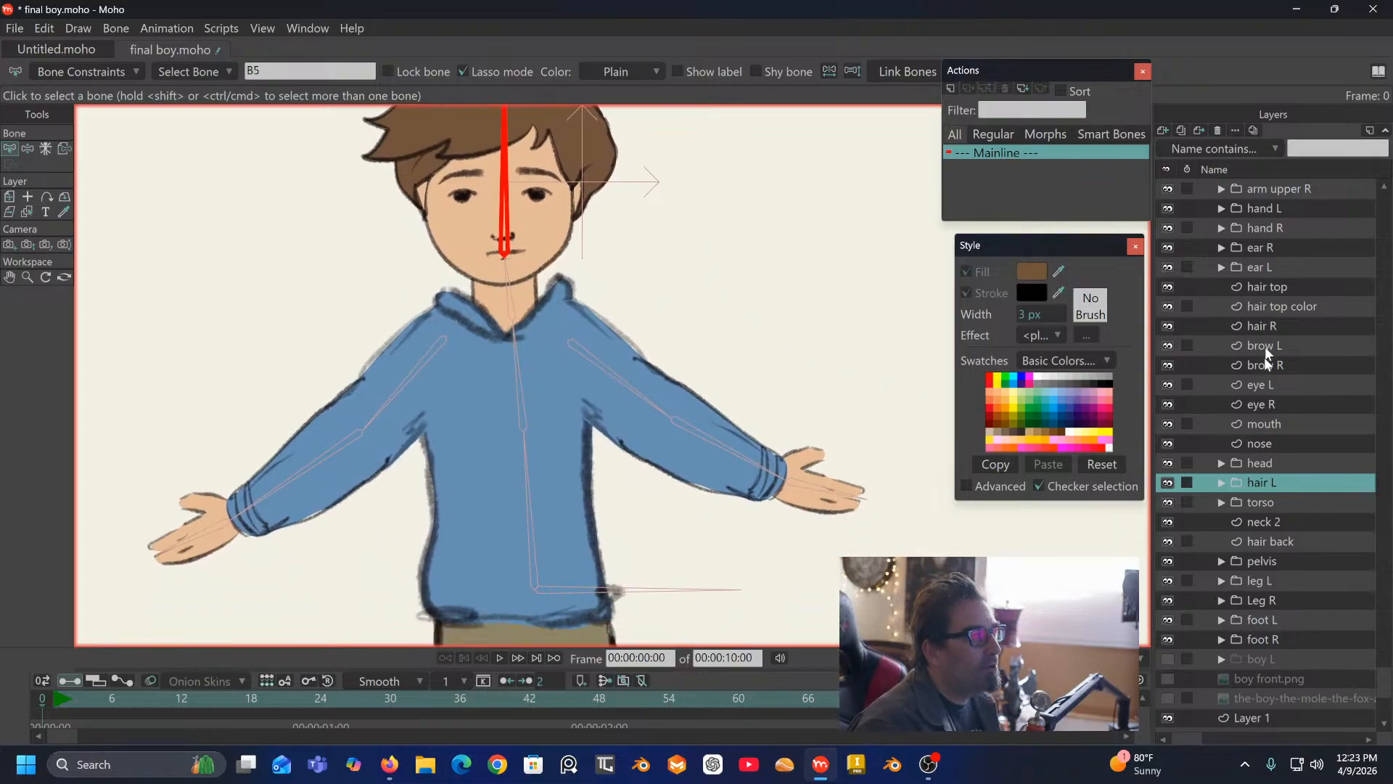
left_click(1265, 517)
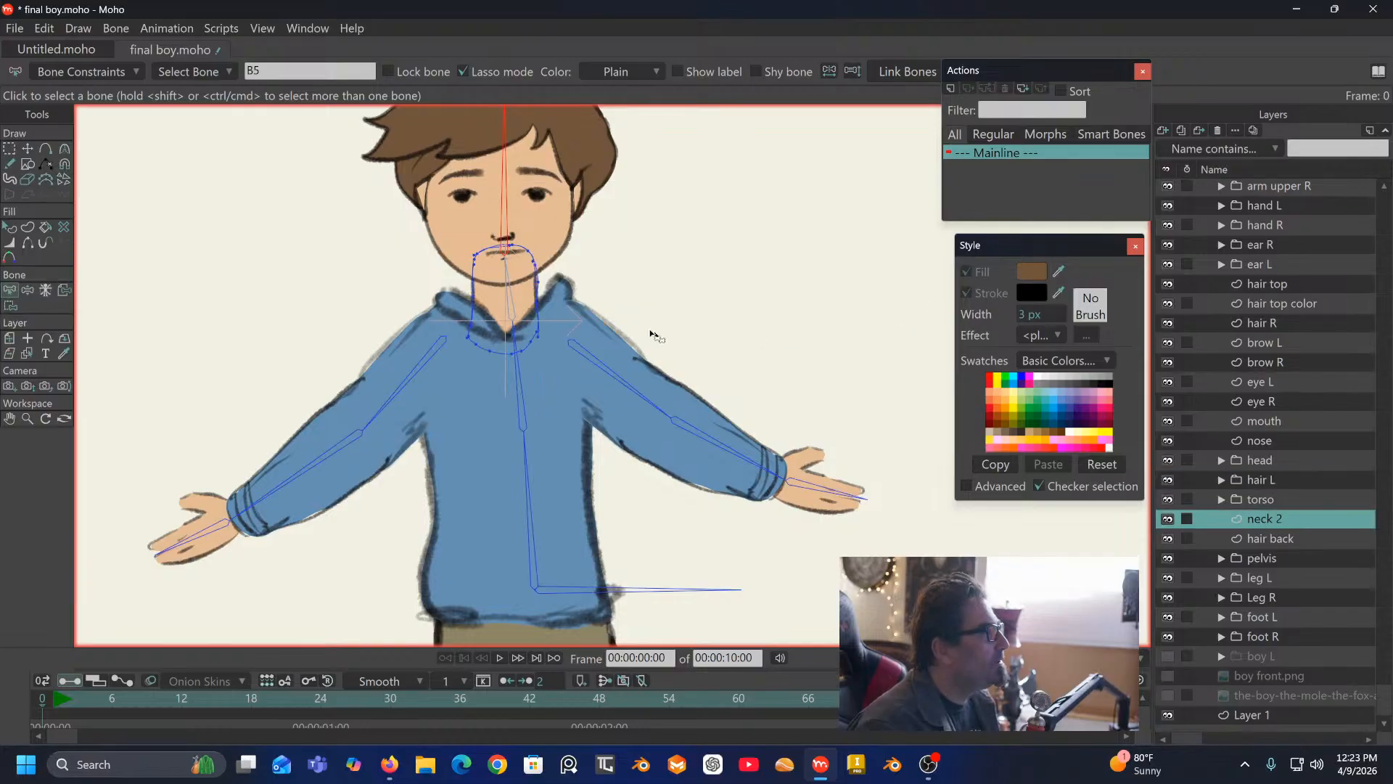
scroll(537, 297, "up", 1)
scroll(537, 298, "up", 2)
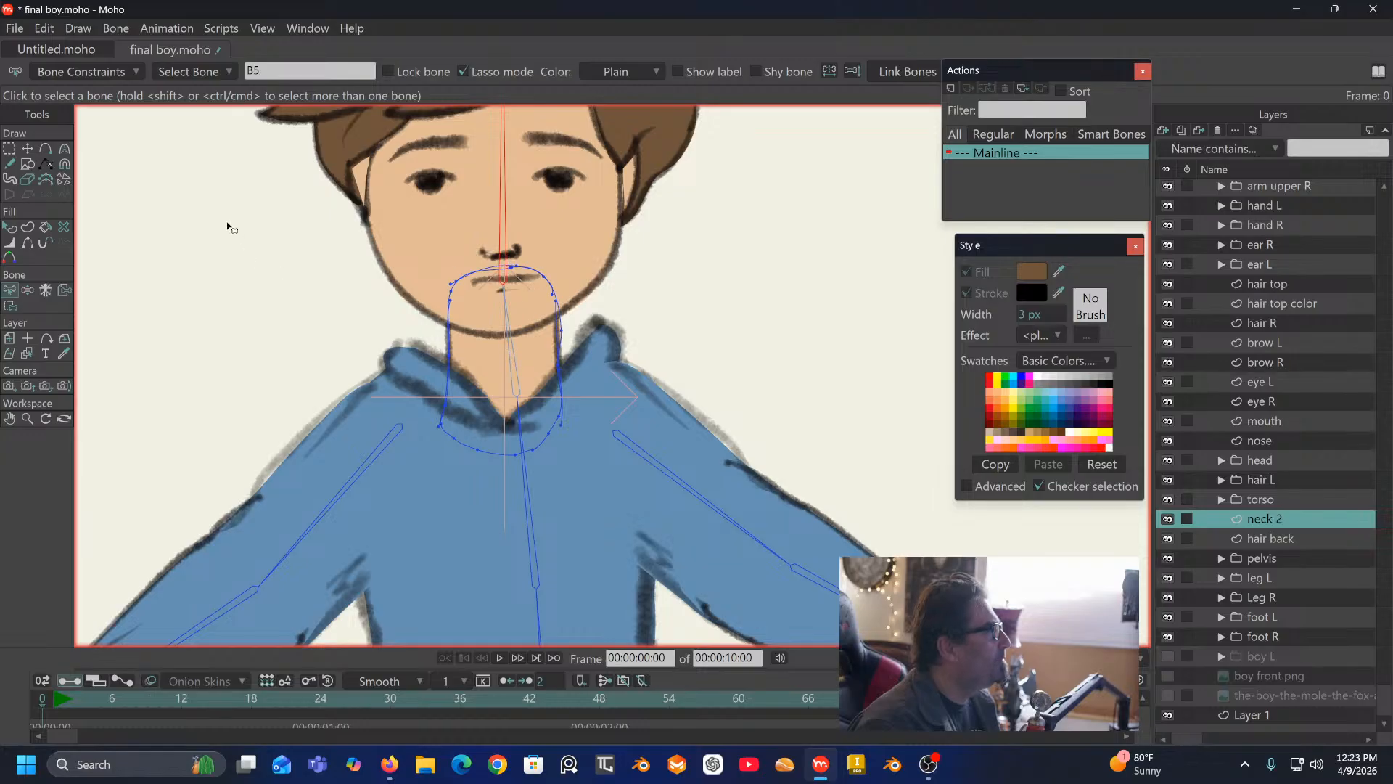
left_click(10, 305)
left_click_drag(506, 225, 411, 267)
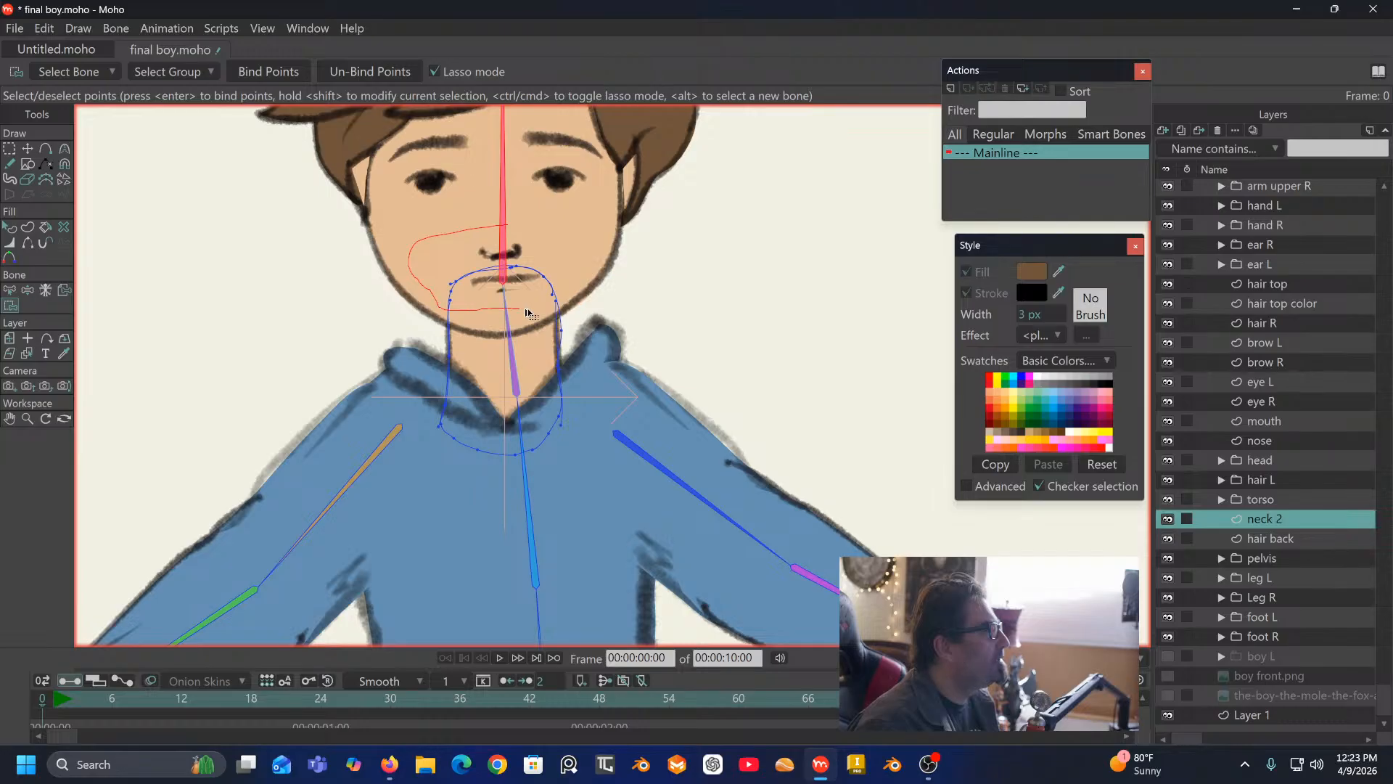
mouse_move(529, 313)
left_mouse_down()
mouse_move(574, 299)
mouse_move(539, 214)
mouse_move(508, 218)
left_mouse_up()
left_click(276, 74)
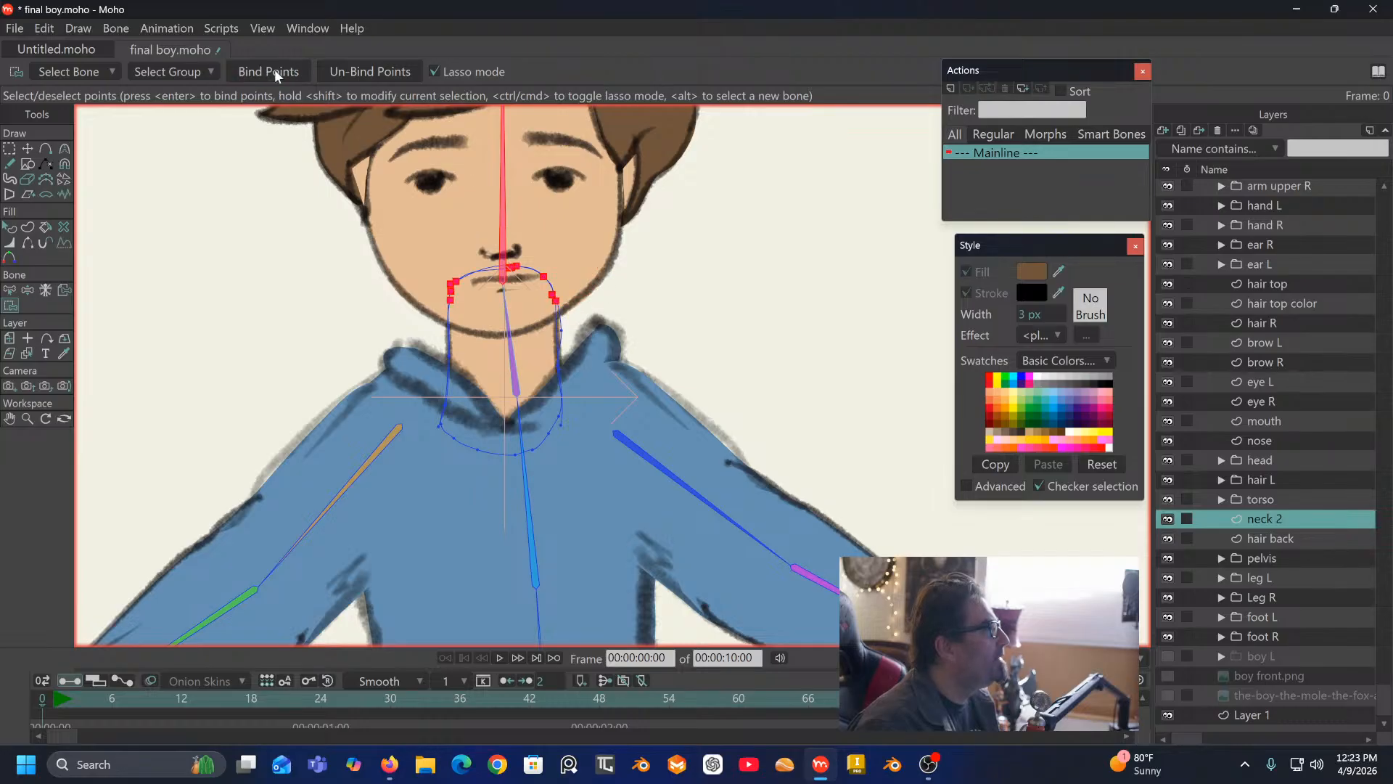
Step: Bind the middle neck points of the neck 2 layer, between the chin and the hoodie collar, to the neck bone
left_click(11, 290)
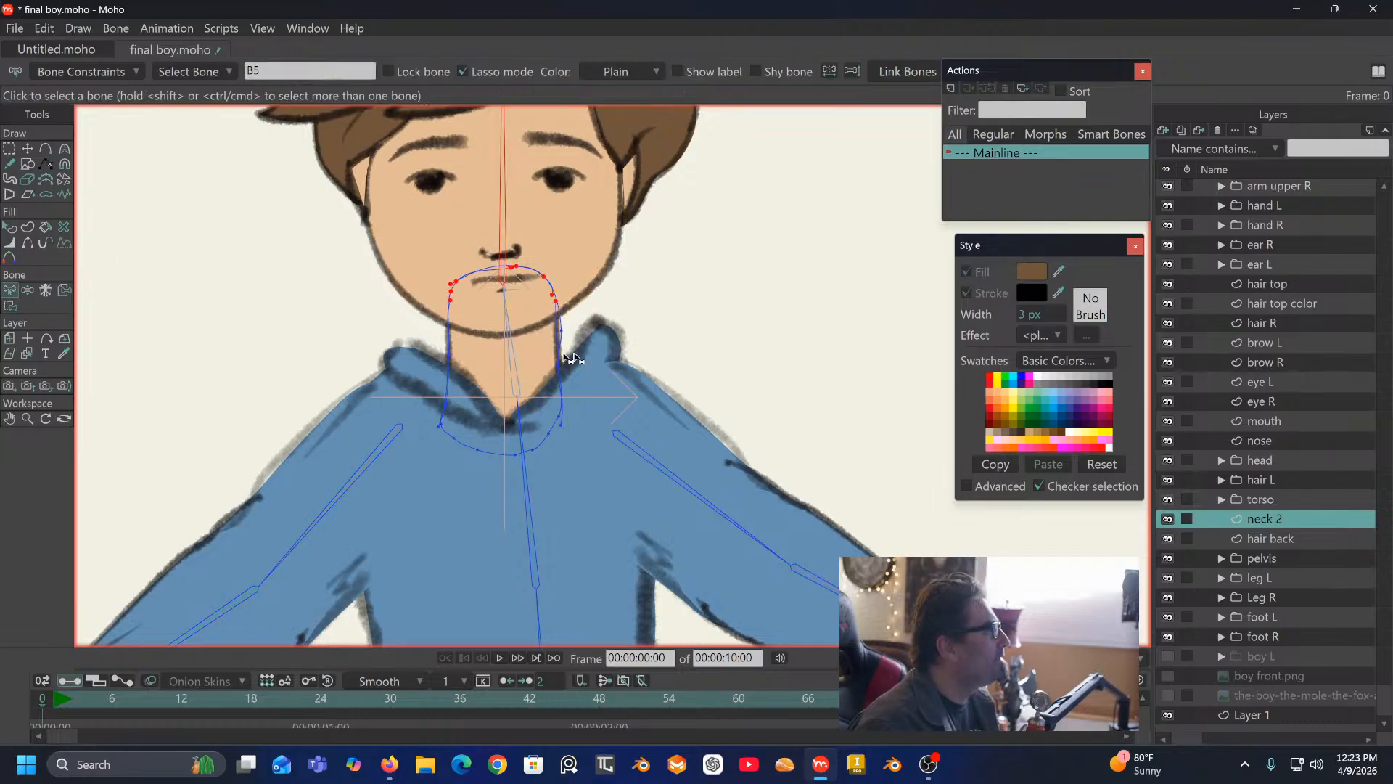
left_click(510, 333)
left_click(11, 305)
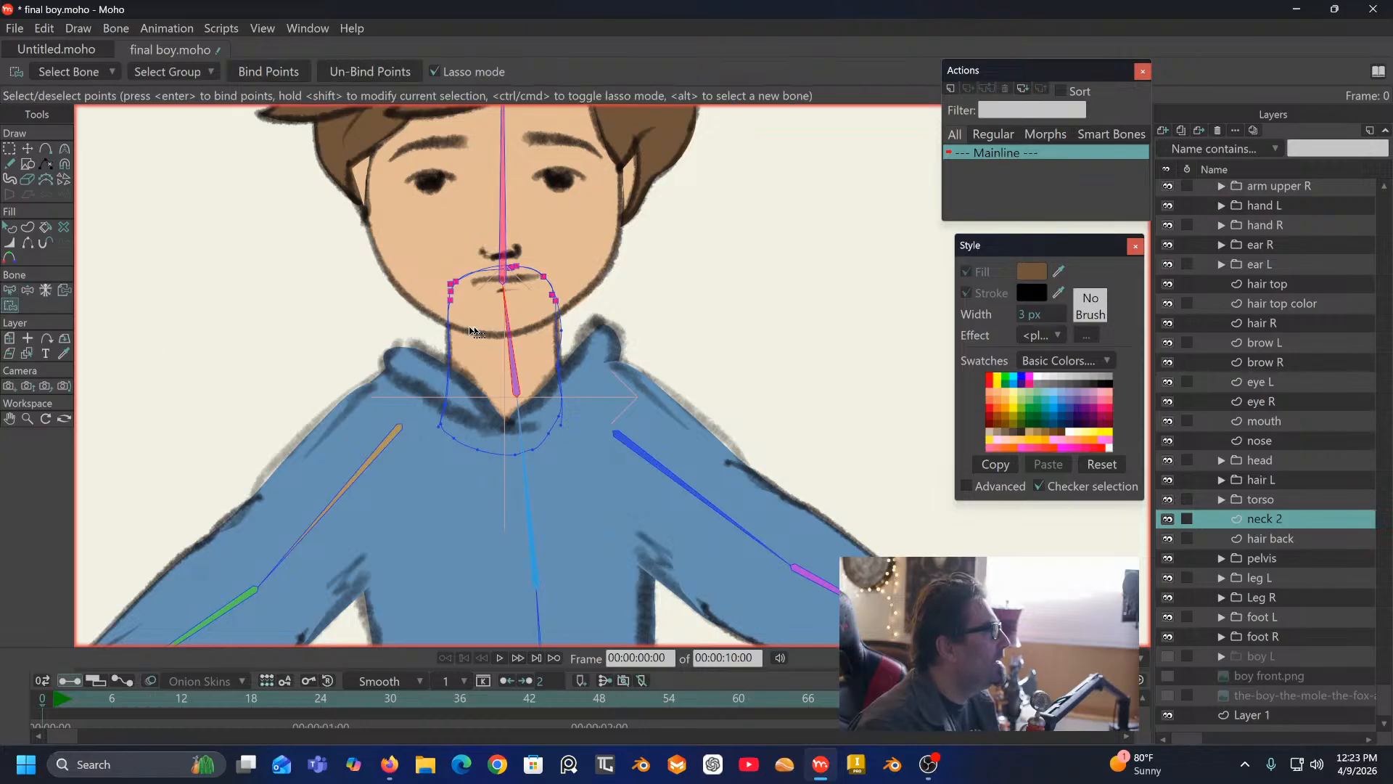
mouse_move(443, 319)
left_mouse_down()
mouse_move(393, 365)
mouse_move(416, 396)
left_mouse_up()
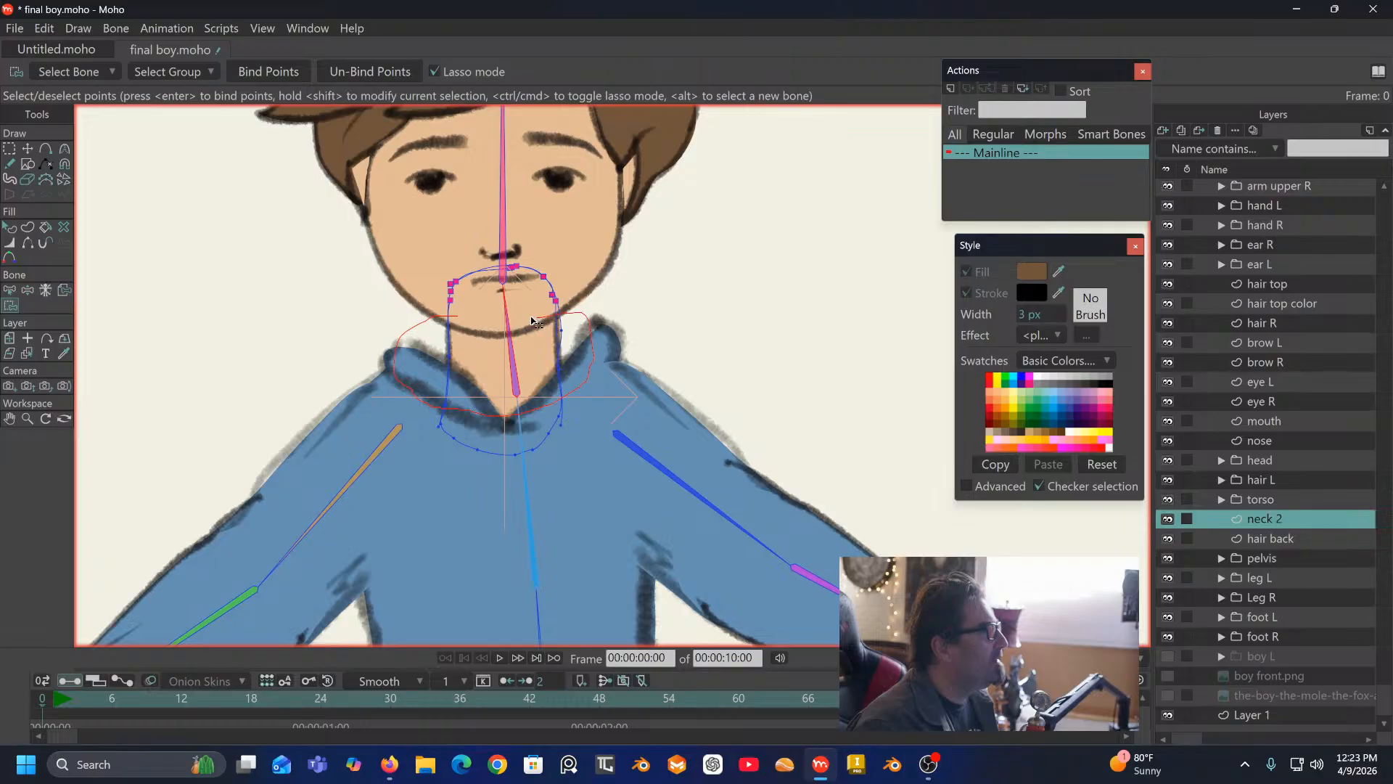
left_click_drag(533, 321, 433, 313)
left_click(282, 75)
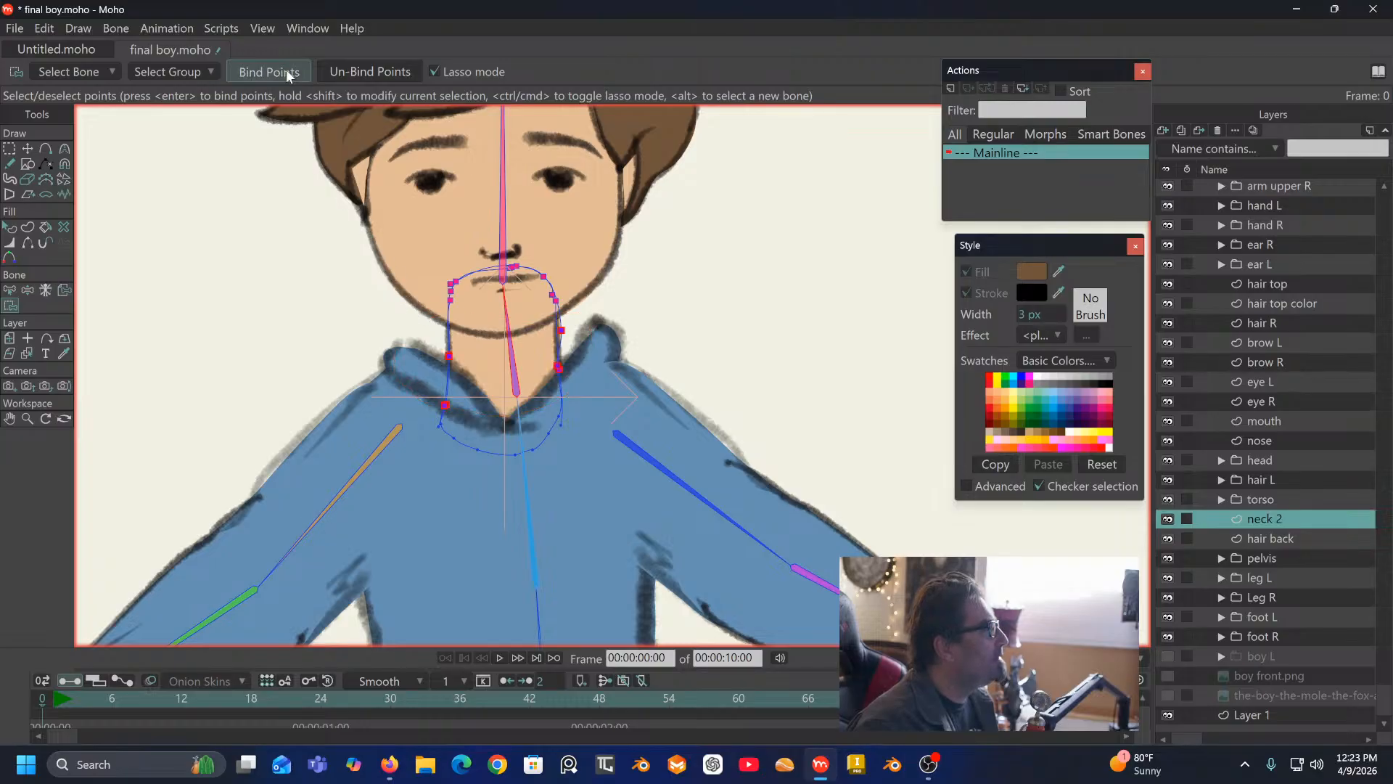
Step: Bind the lower neck 2 points inside the hoodie collar to the upper torso bone and test by tilting the head
left_click(10, 292)
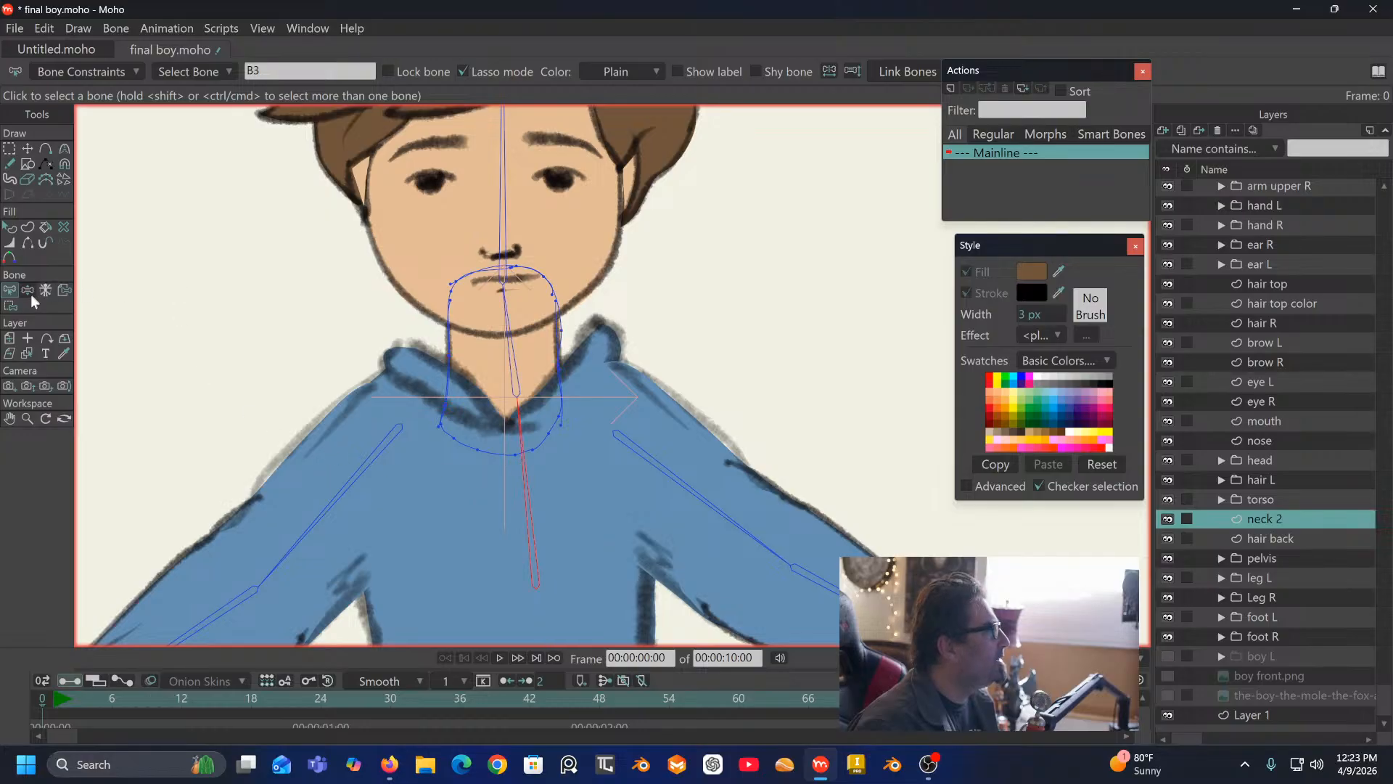
left_click(11, 305)
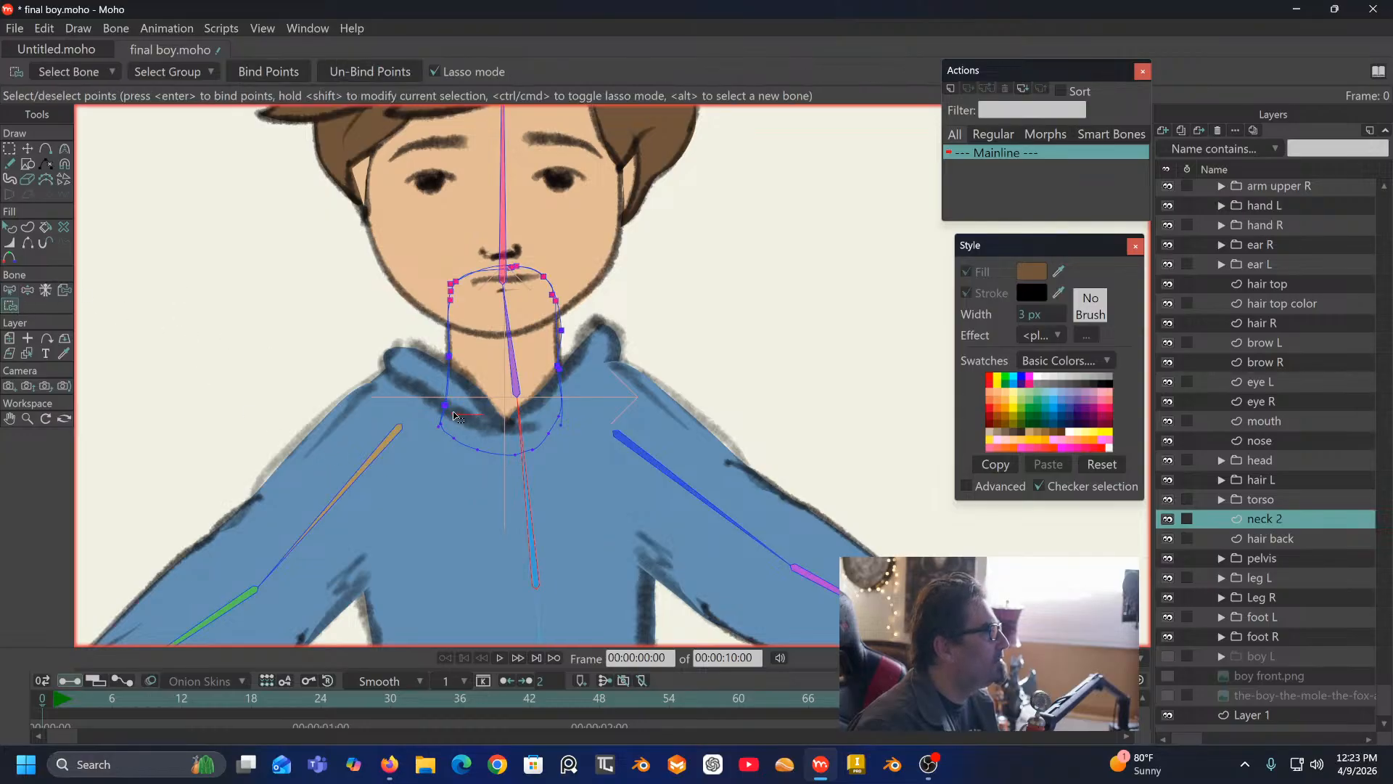
mouse_move(404, 450)
left_mouse_down()
mouse_move(512, 475)
mouse_move(581, 414)
mouse_move(574, 379)
mouse_move(450, 388)
left_mouse_up()
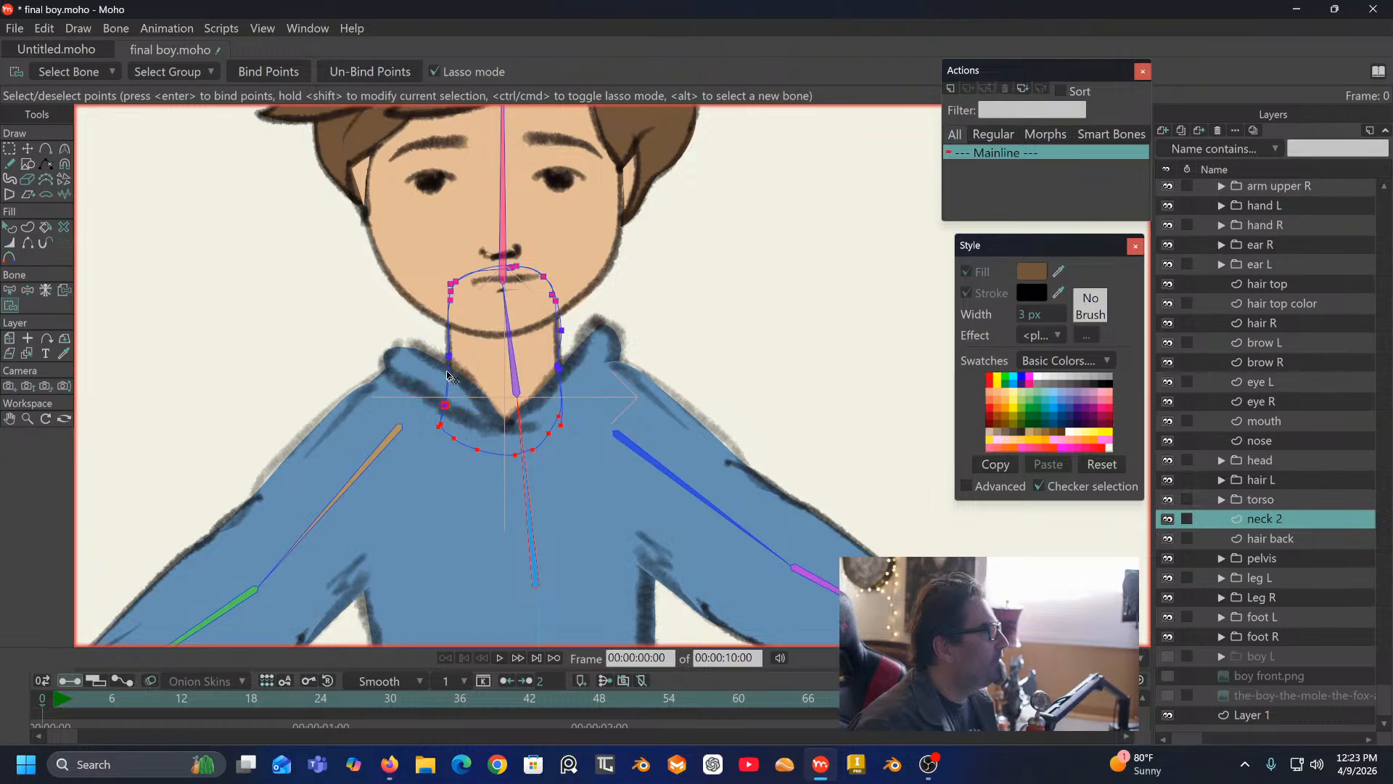
left_click(283, 72)
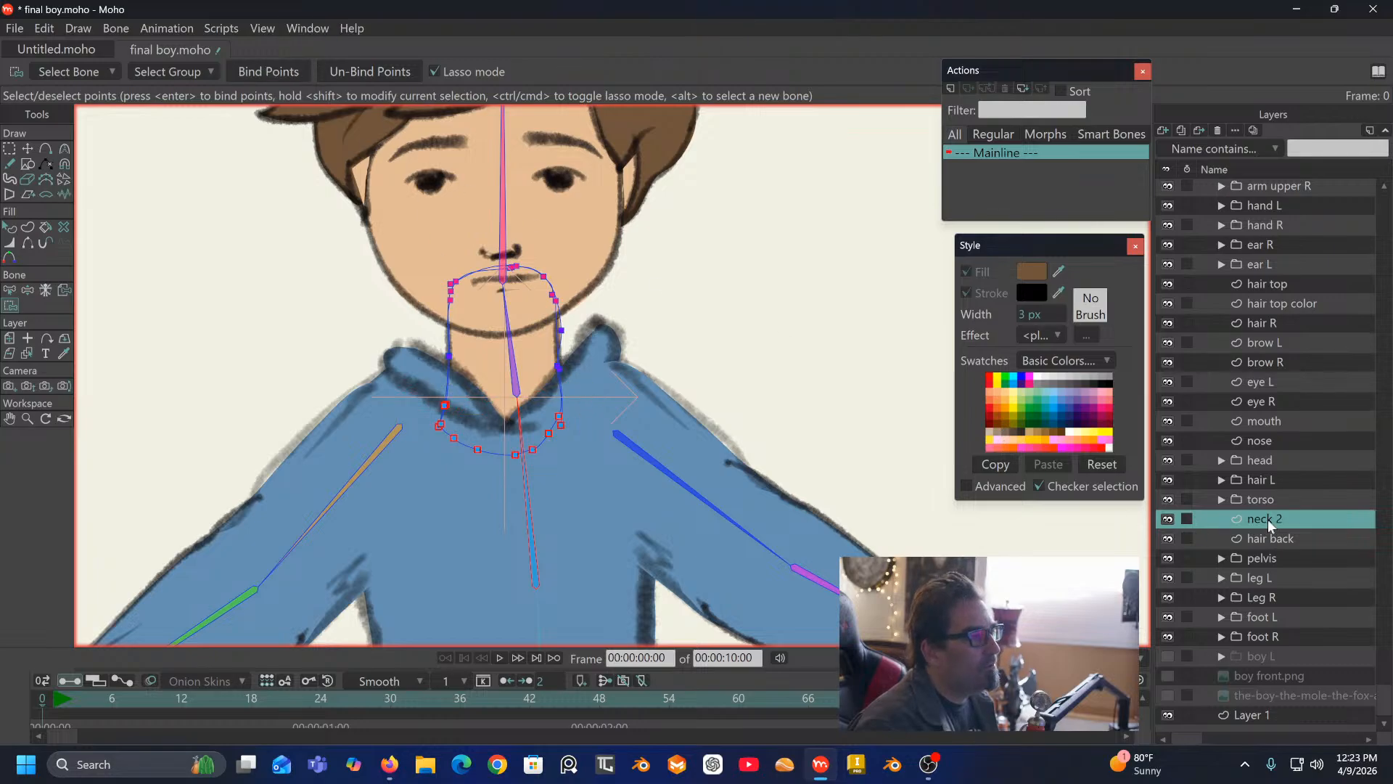
left_click(28, 290)
left_click_drag(508, 324, 600, 310)
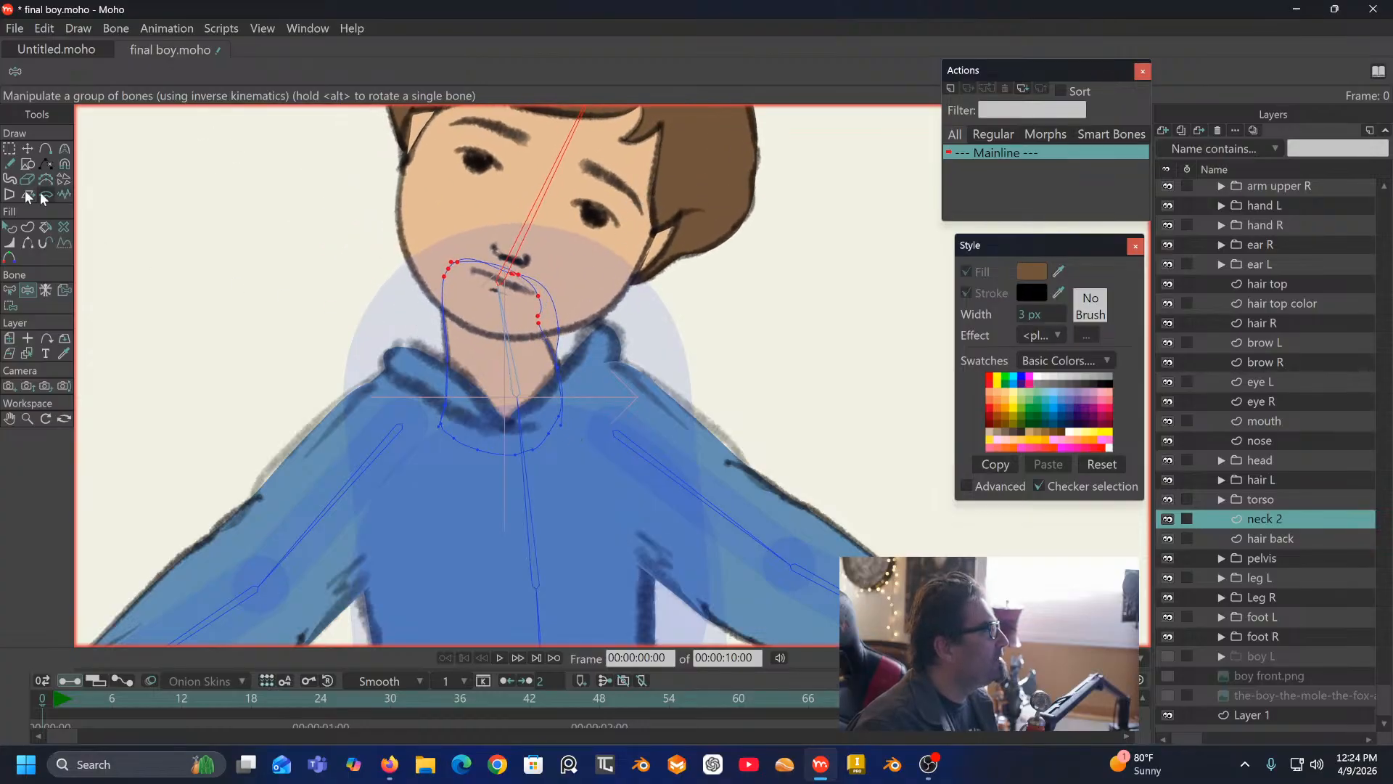
Step: Bind the hair back layer to the head bone
left_click(9, 149)
left_click_drag(247, 231, 262, 128)
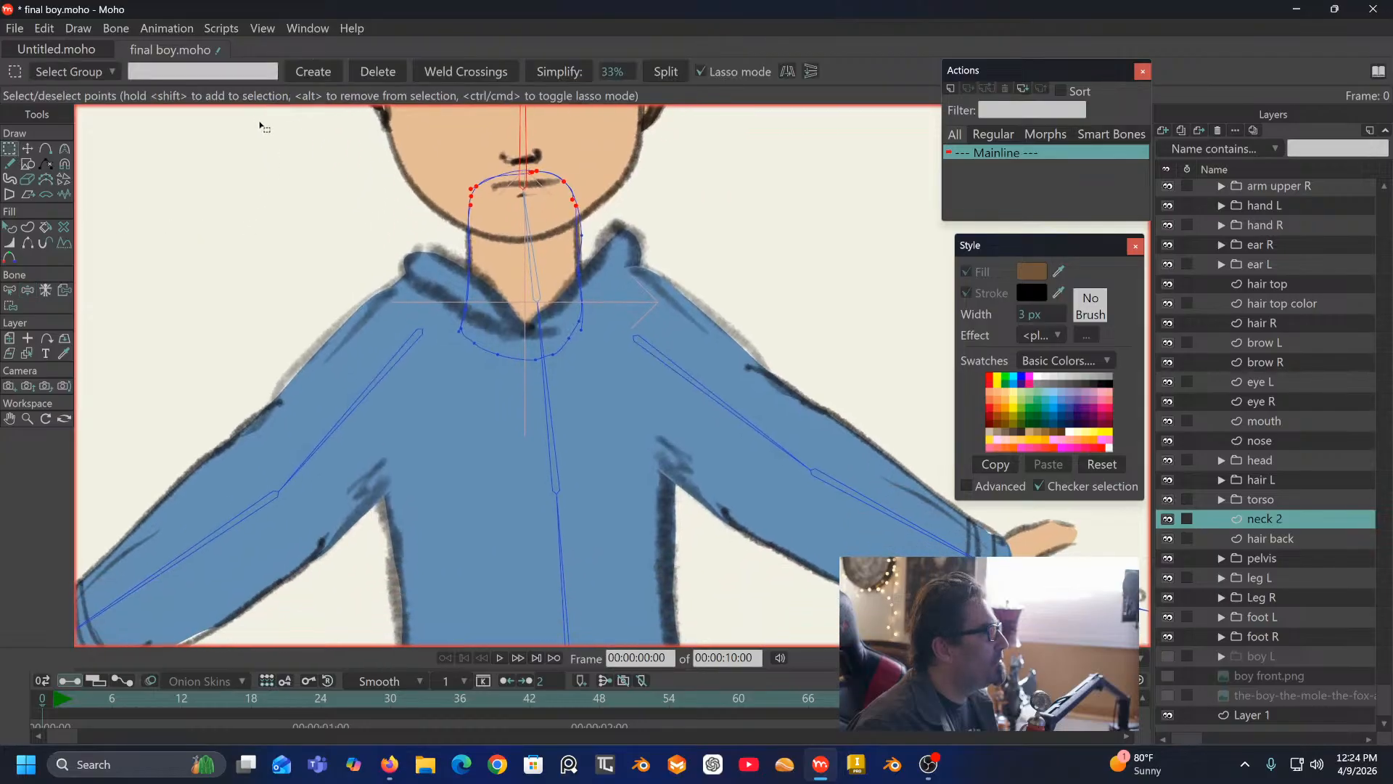
left_click(1261, 540)
left_click_drag(739, 304, 726, 436)
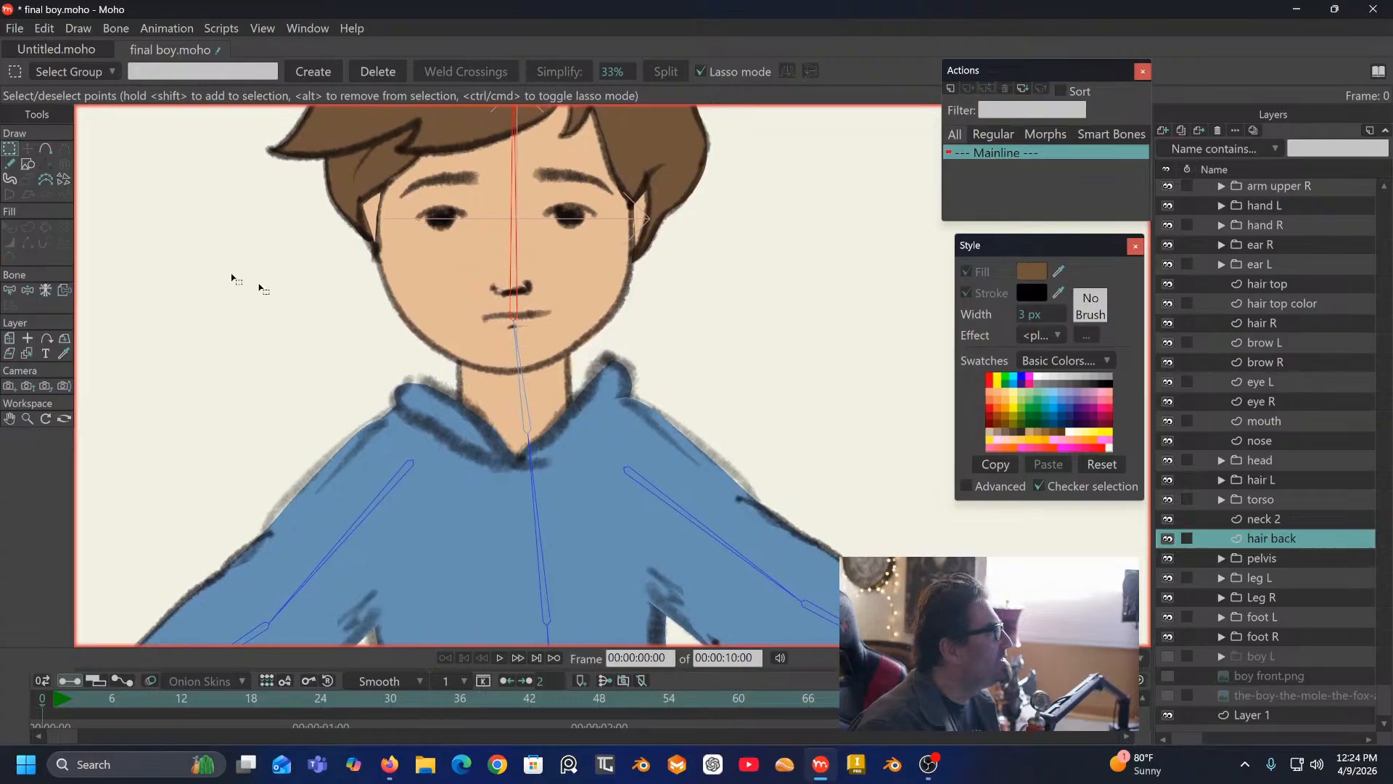
left_click(64, 291)
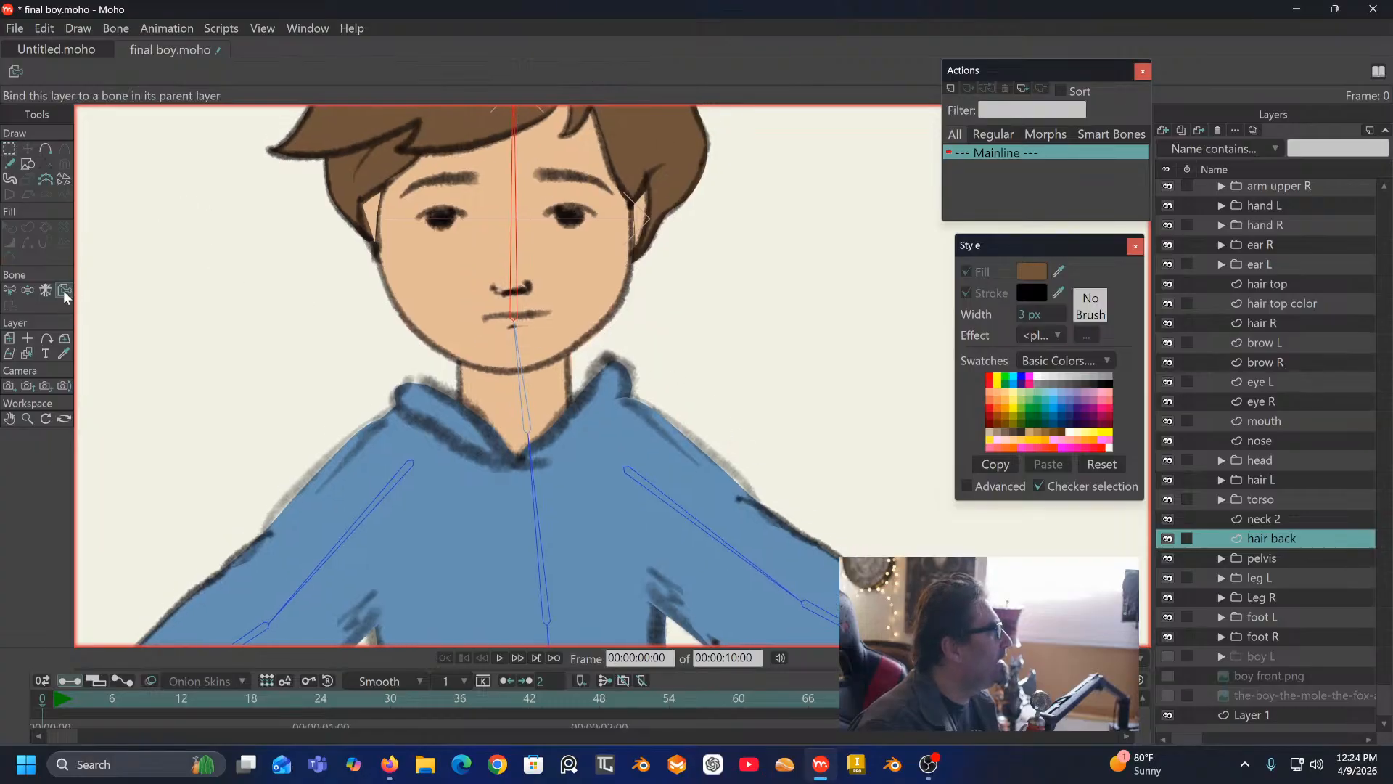
left_click(511, 232)
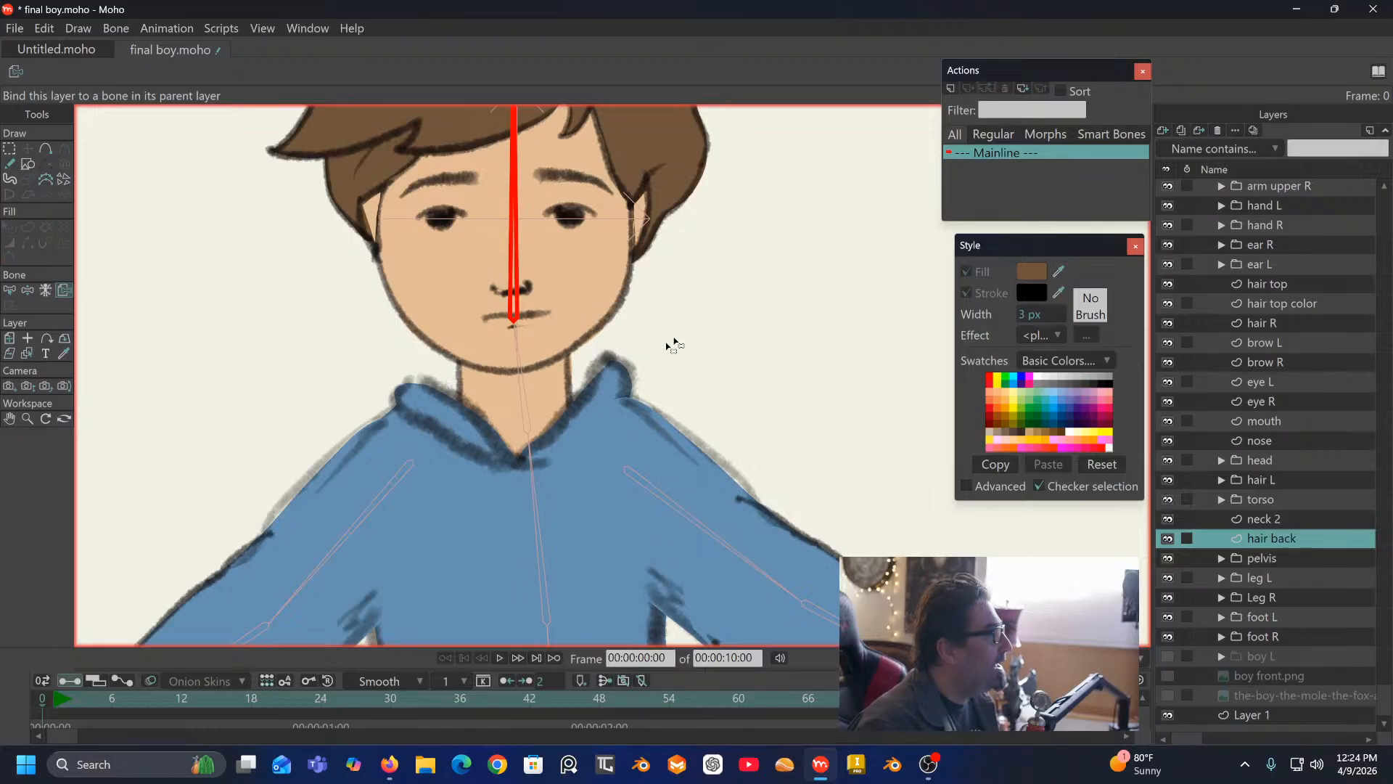
Step: Test the character's right arm by bending it upward and raising its hand with the bones
scroll(631, 323, "down", 3)
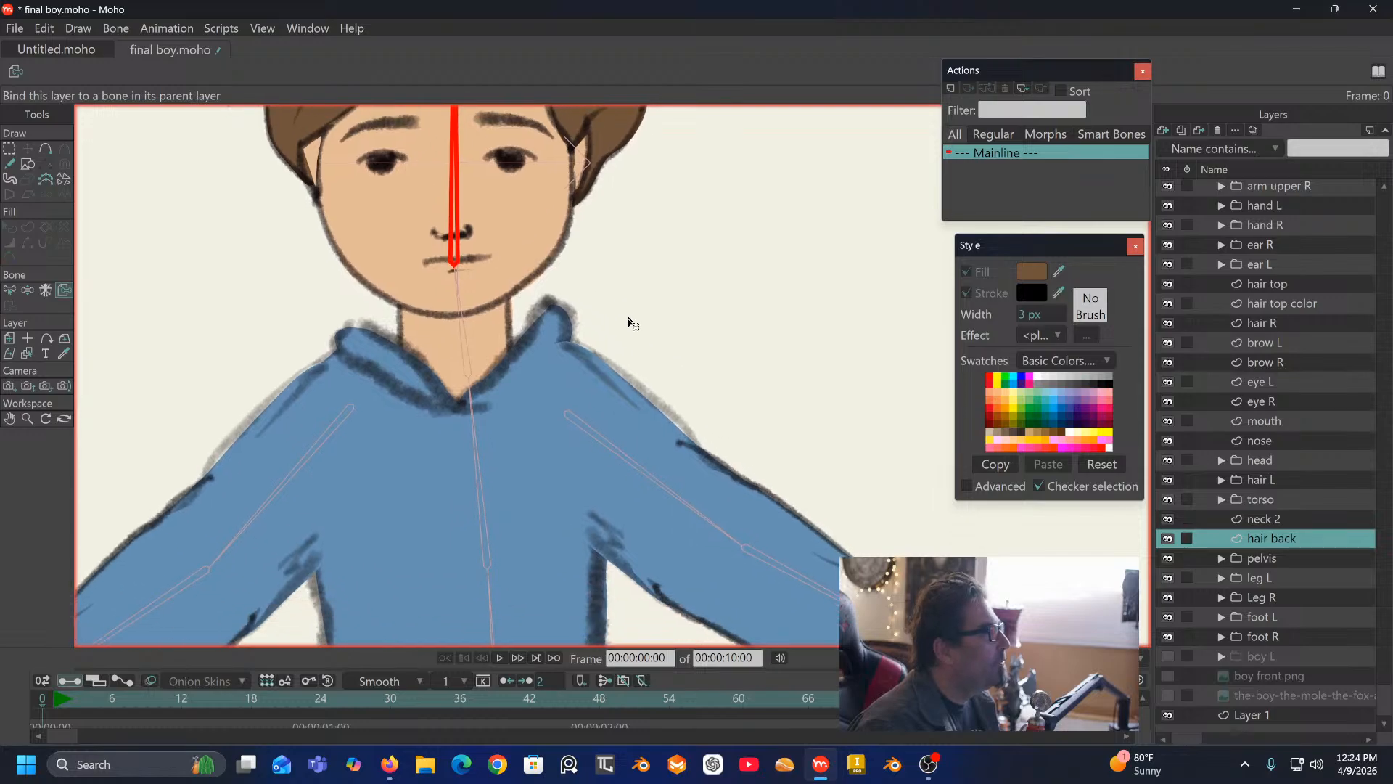
scroll(632, 323, "up", 3)
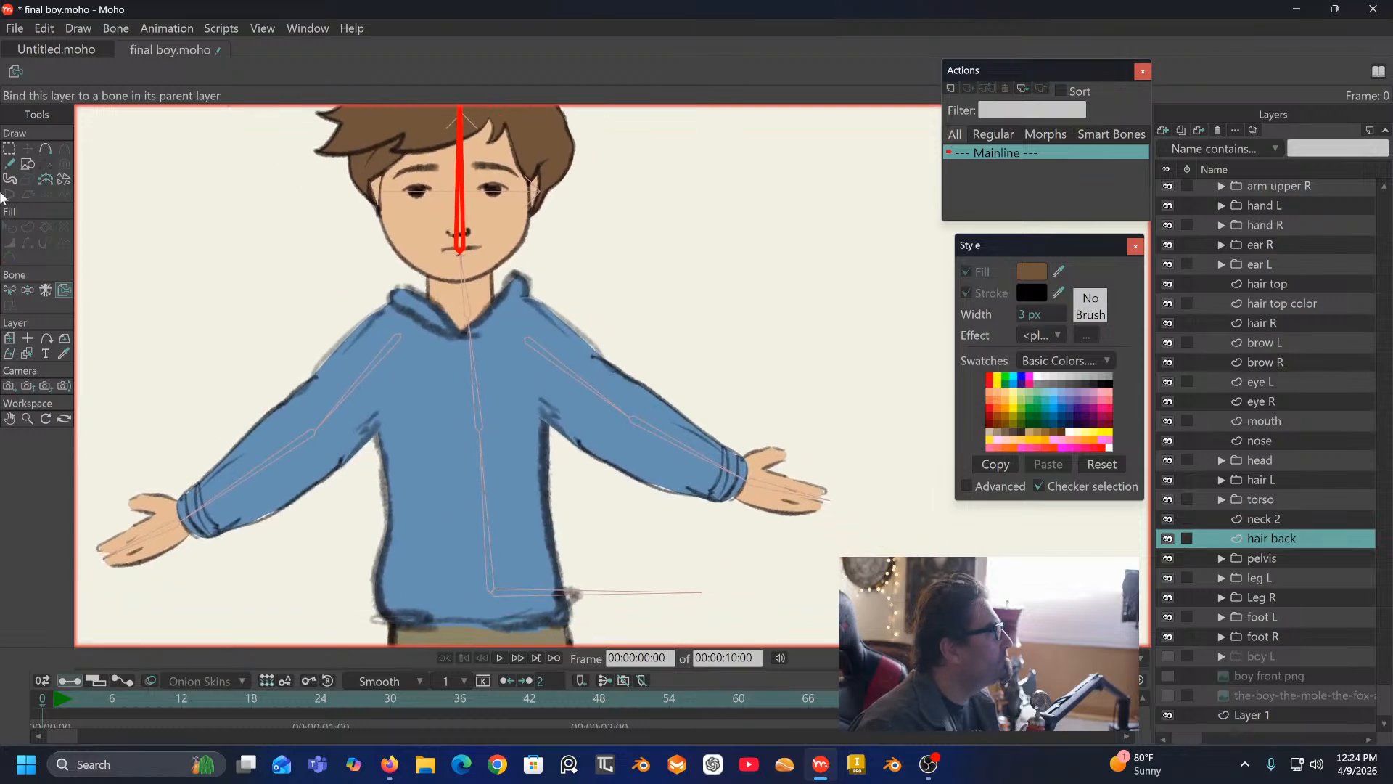
left_click(27, 290)
left_click_drag(356, 397, 317, 334)
left_click_drag(224, 325, 279, 203)
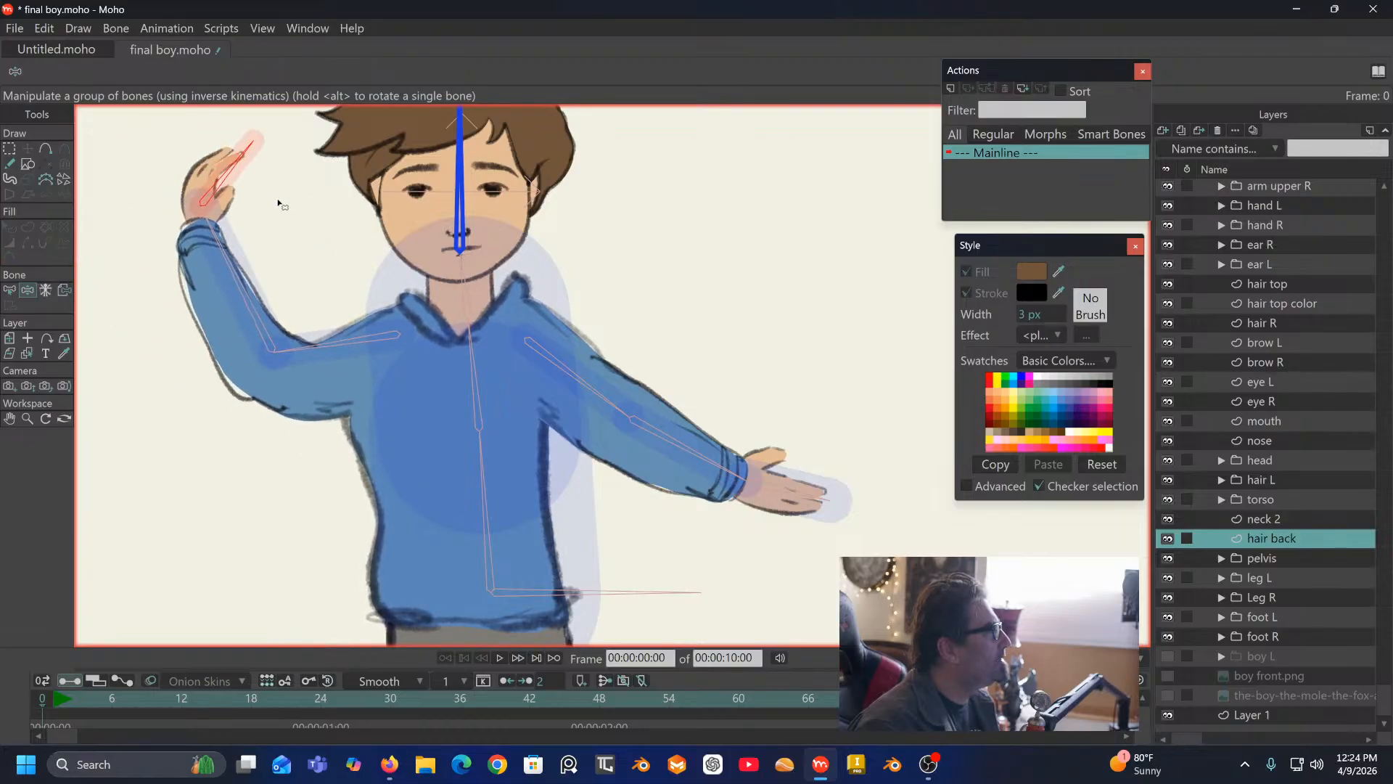
Step: Link the forearm L, arm upper L and hair back layers to the character's right upper arm and forearm bones, and test by raising the arm
left_click(10, 290)
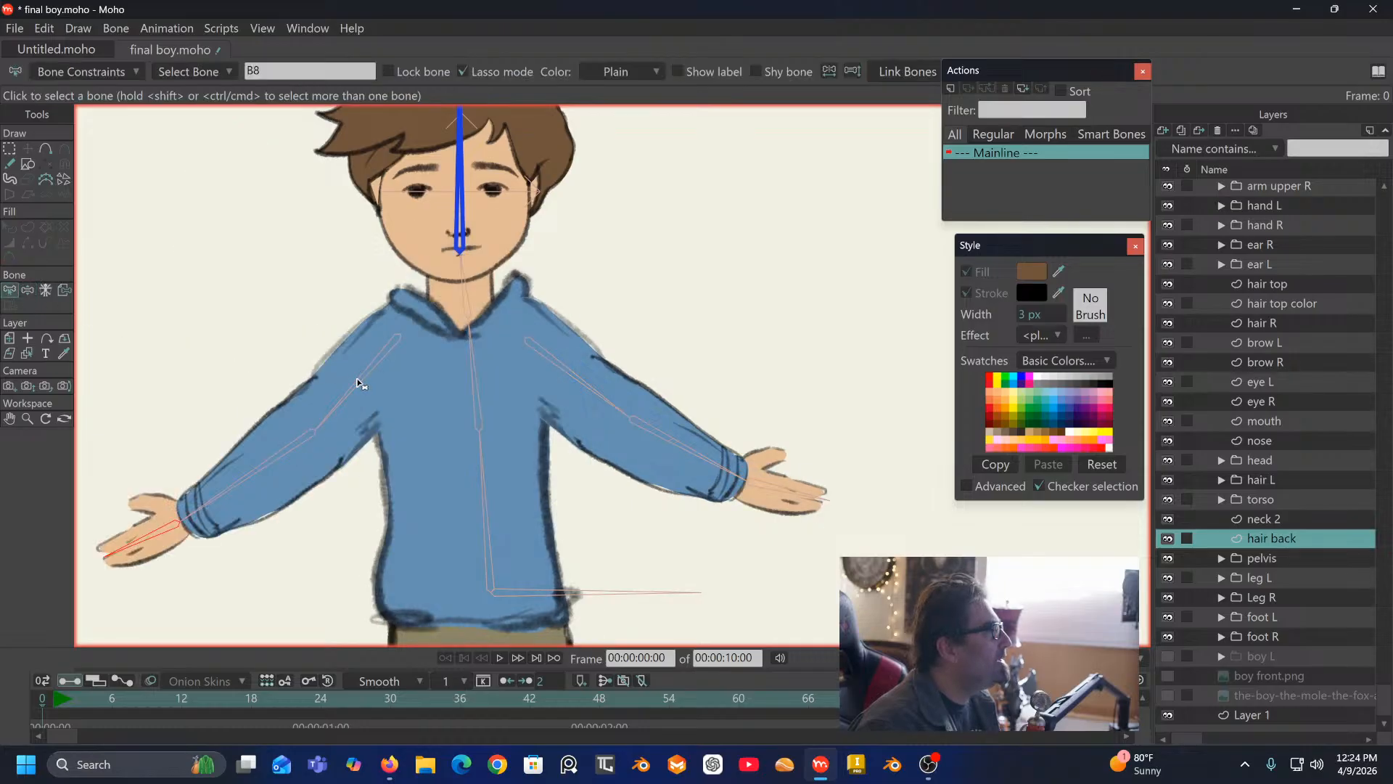
left_click(359, 385)
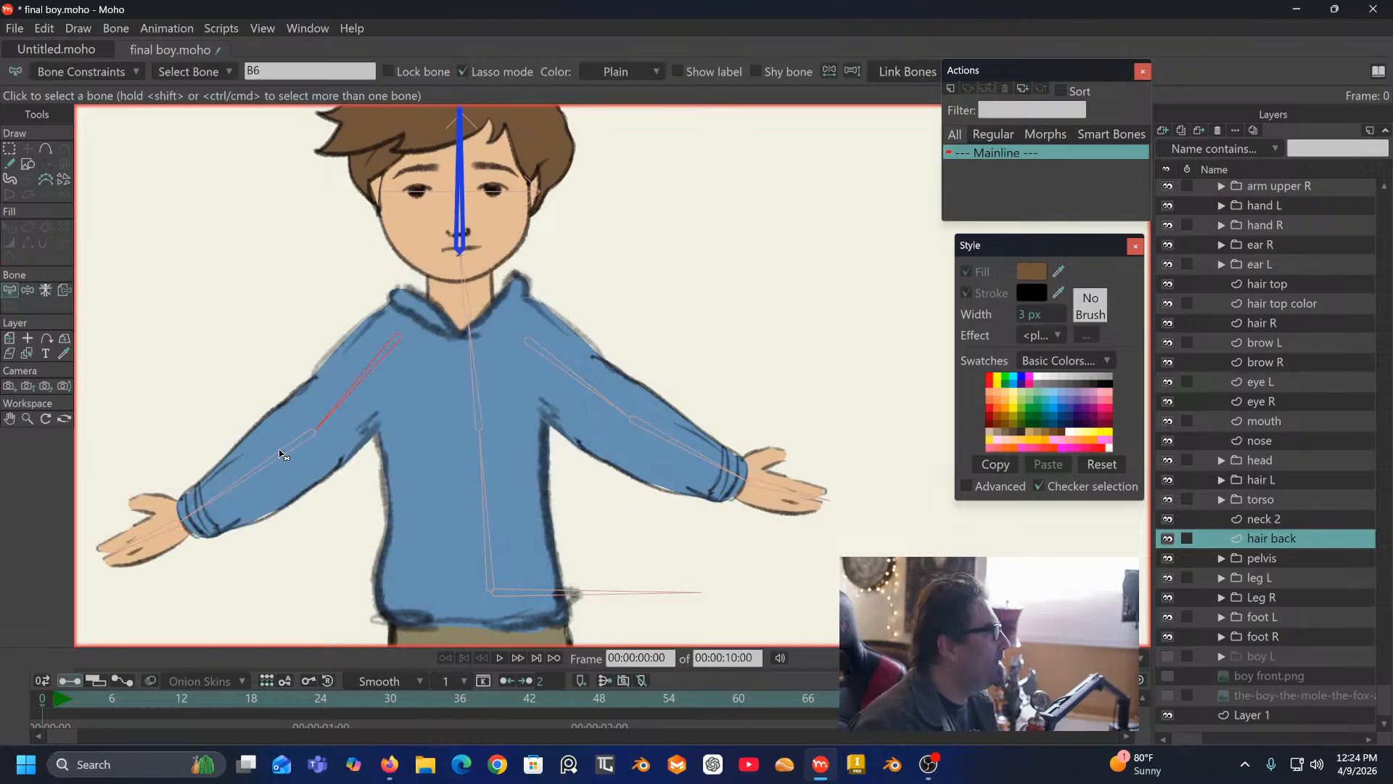
left_click(281, 454, "shift")
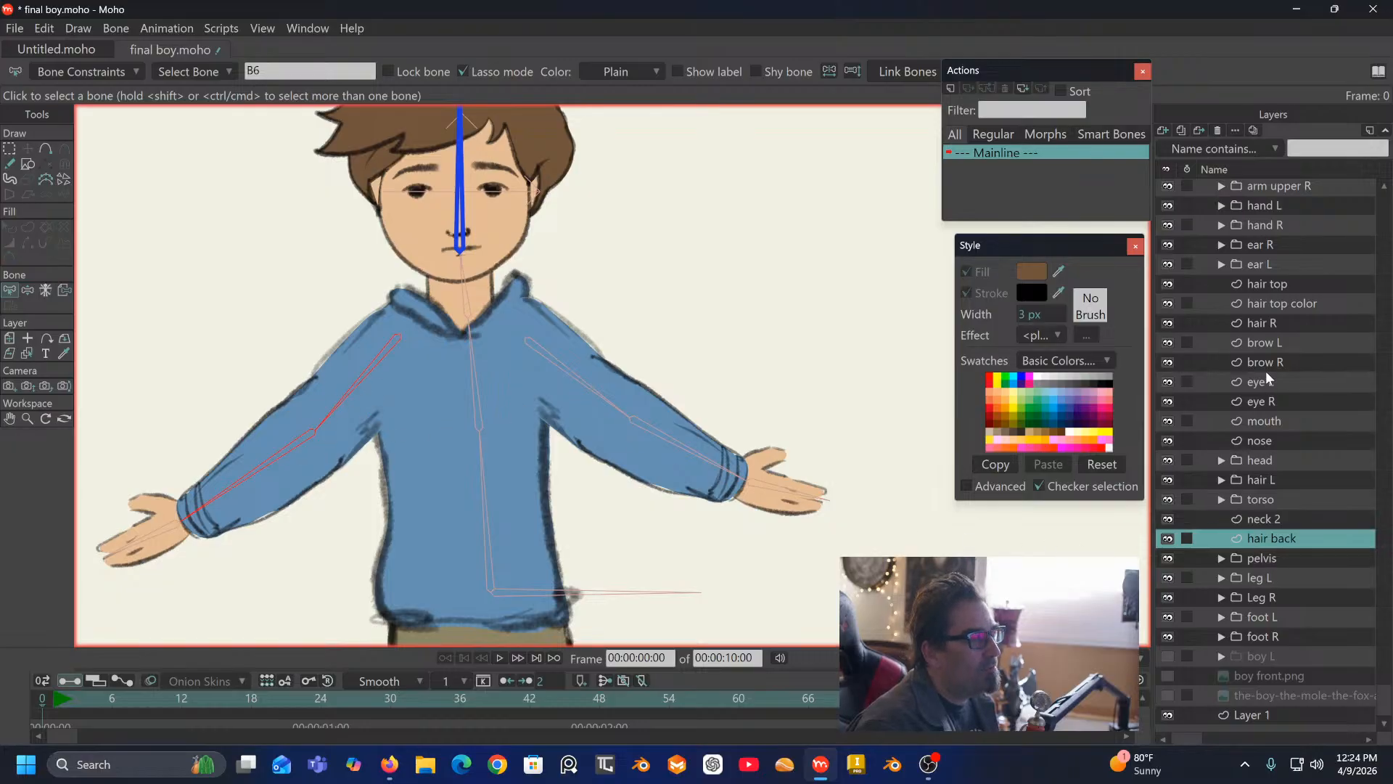
scroll(1273, 348, "up", 1)
scroll(1279, 417, "up", 3)
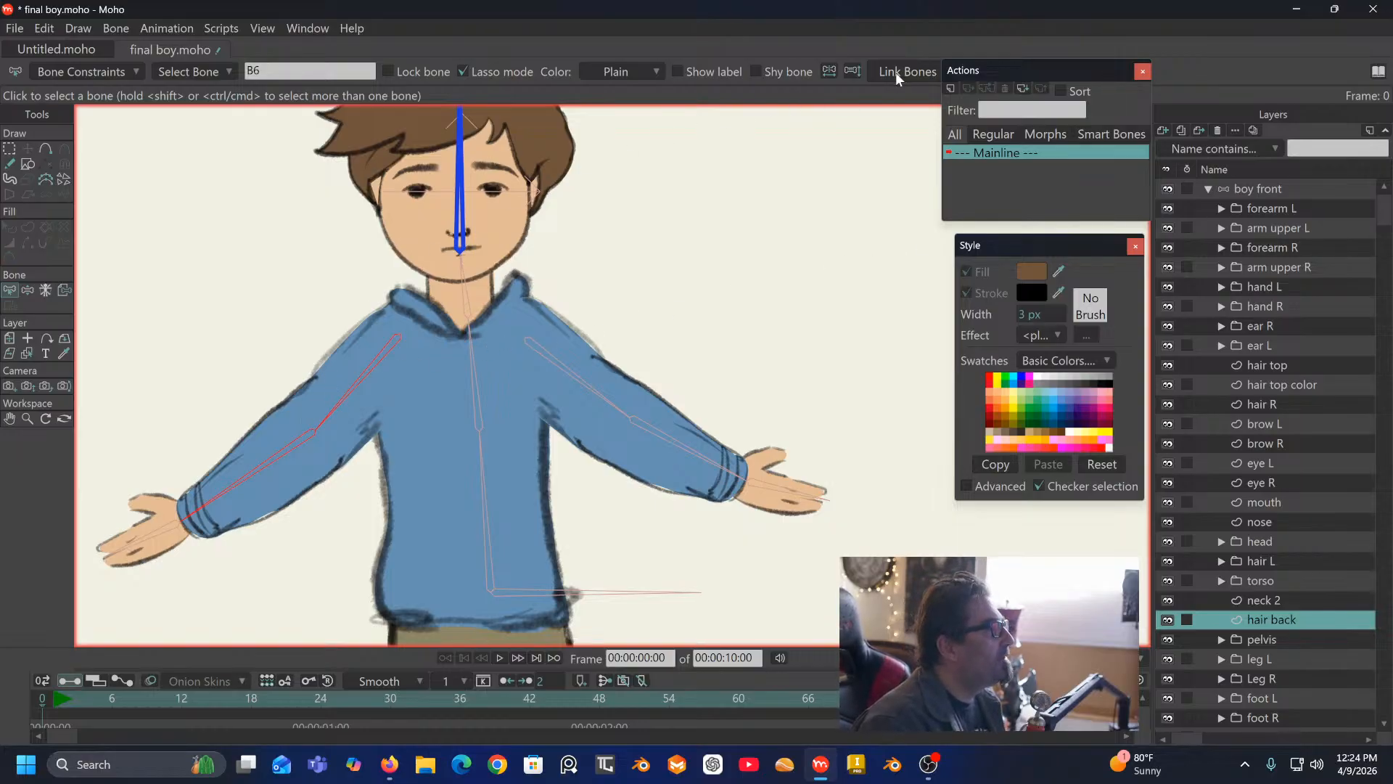
left_click(1282, 207, "ctrl")
left_click(1287, 232, "ctrl")
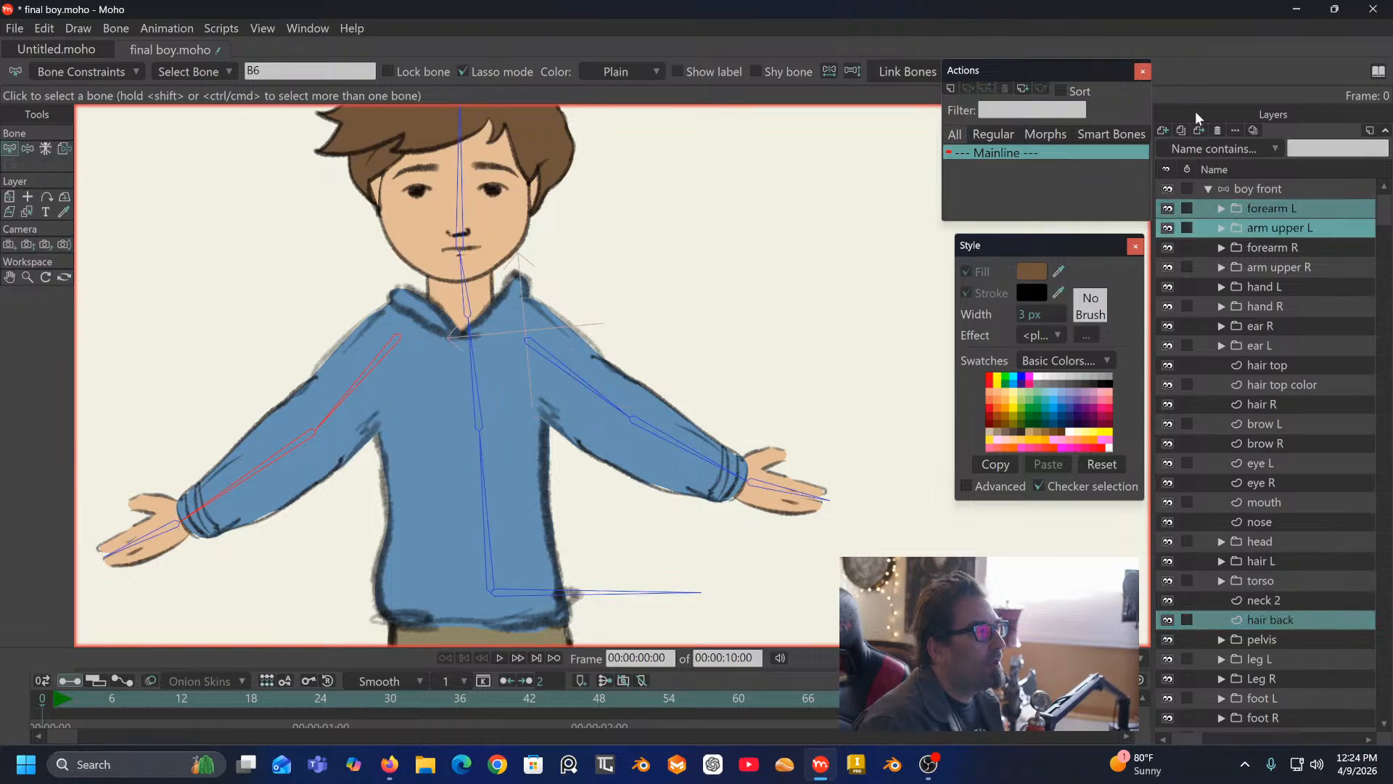
left_click(908, 73)
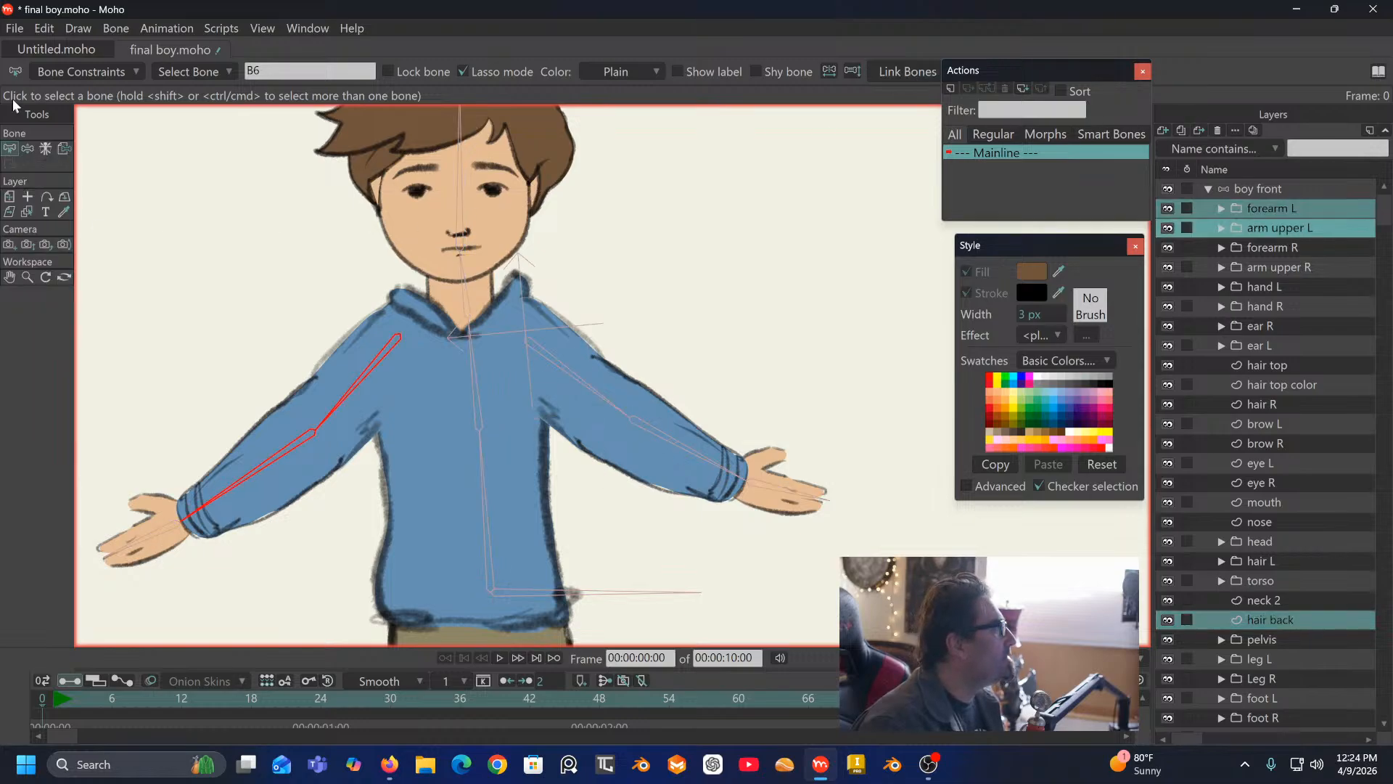
left_click(26, 150)
left_click_drag(342, 383, 166, 223)
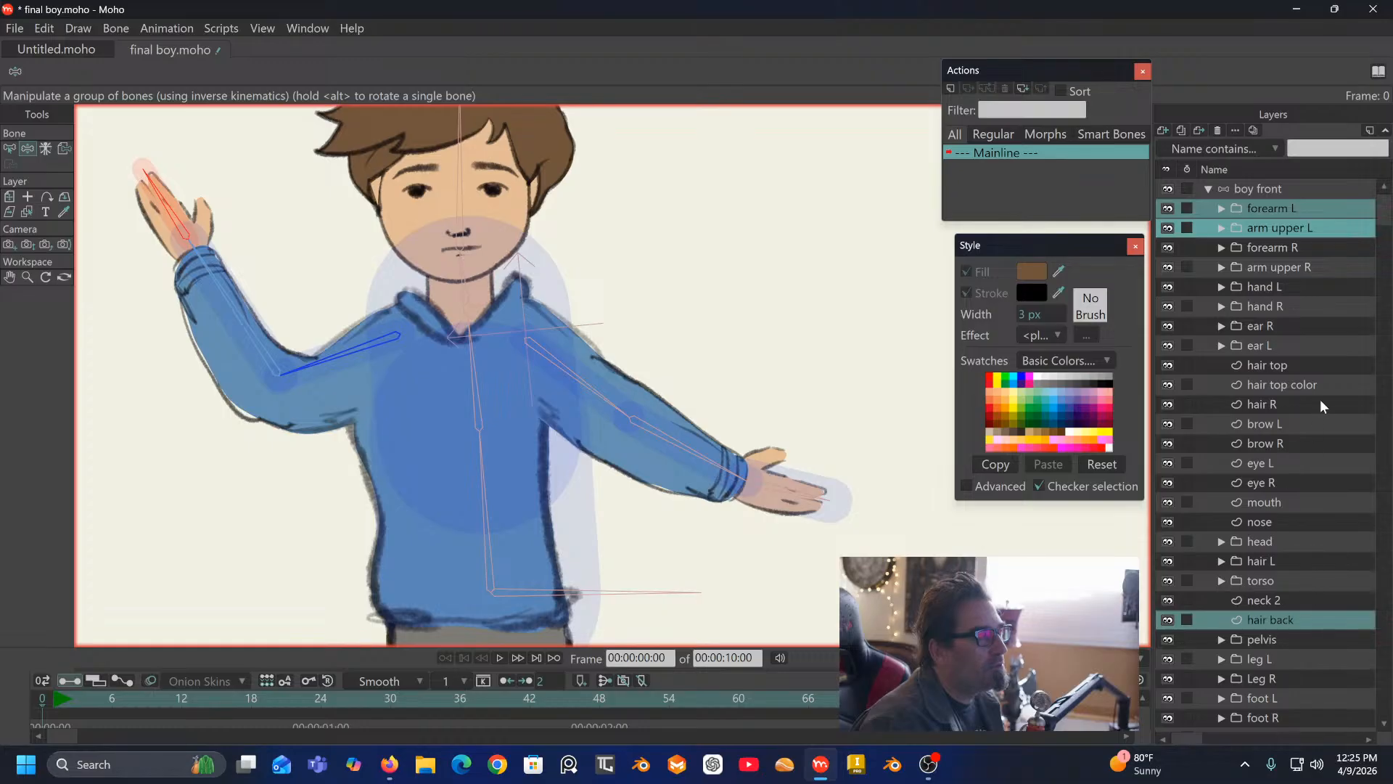
Step: Set the bone strength of the character's right hand bone to 0 in the boy front bone layer
left_click(1275, 189)
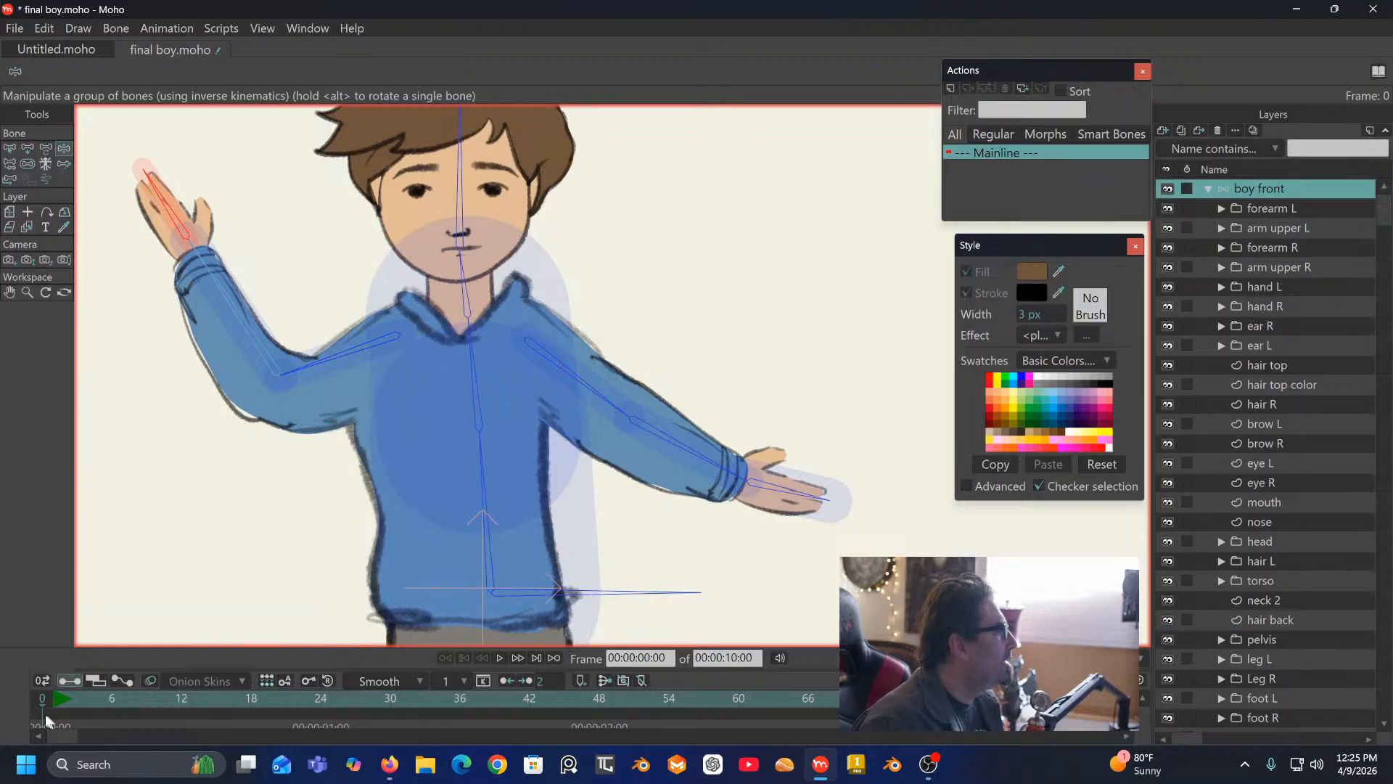
left_click(13, 146)
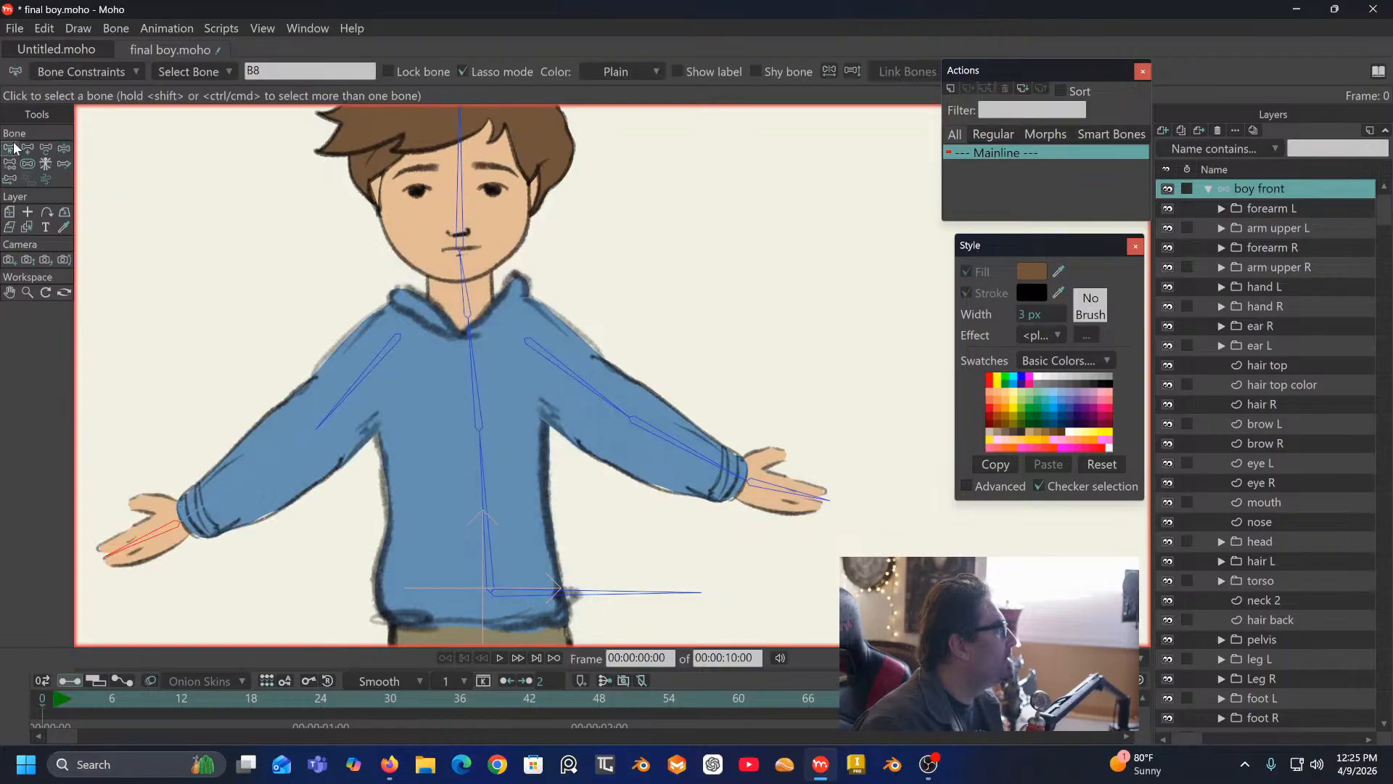
left_click_drag(193, 344, 303, 193)
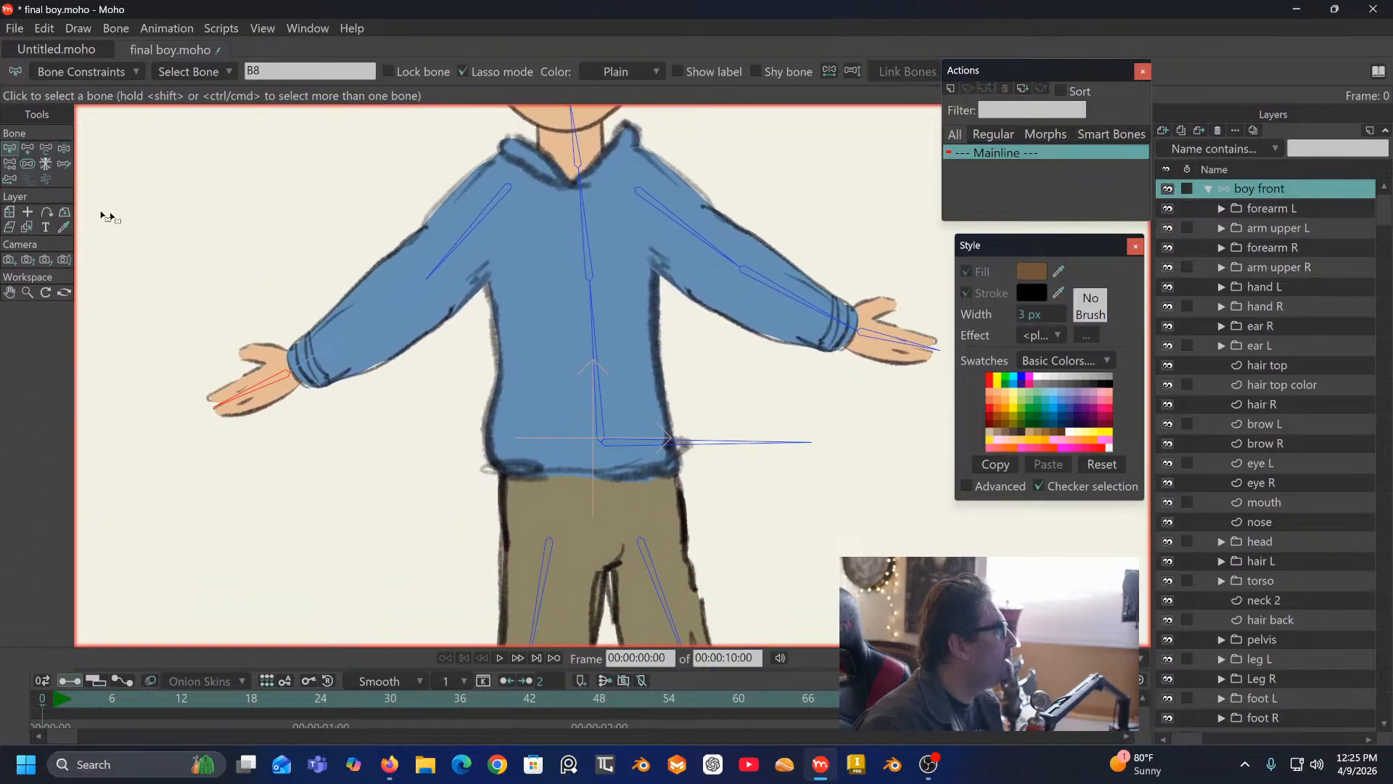
left_click(28, 164)
left_click_drag(278, 390, 164, 398)
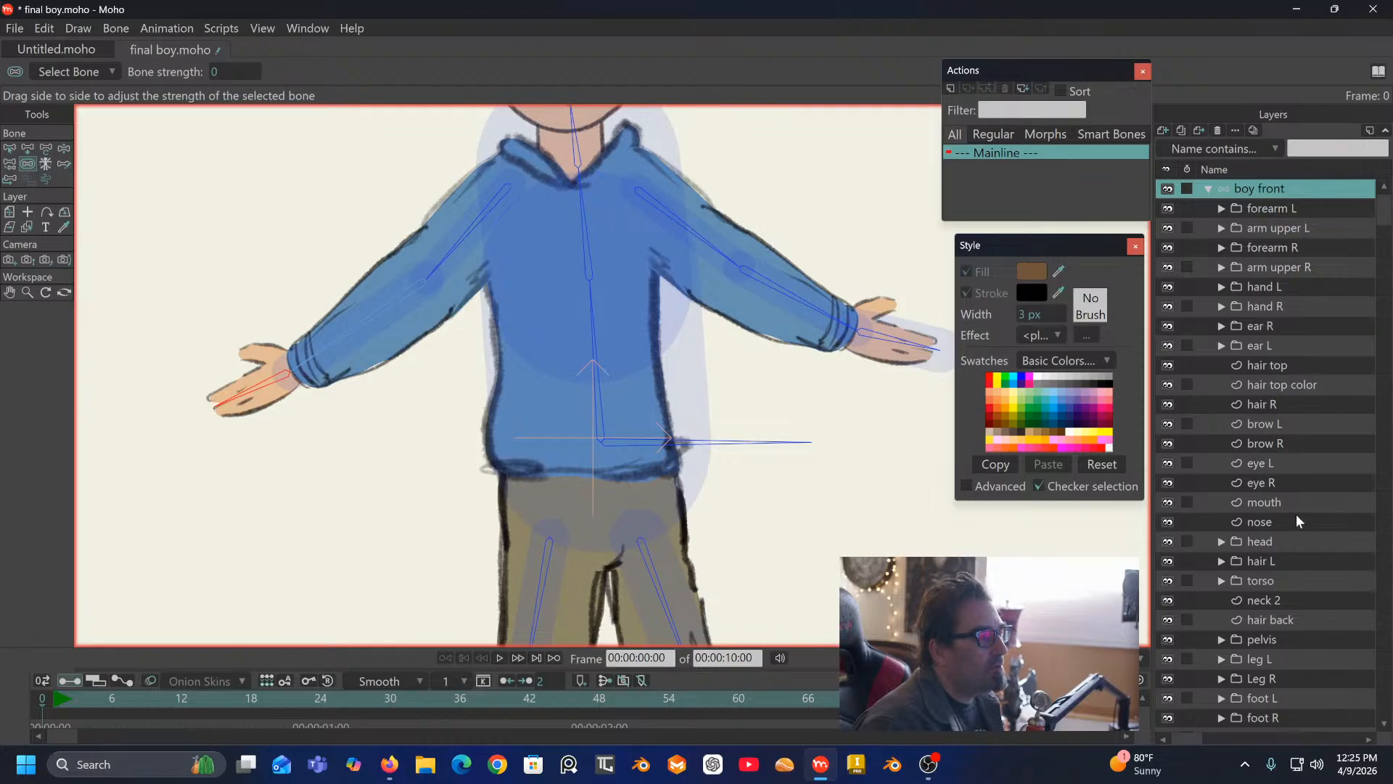
Step: Bind the finger and palm points of the hand R outline layer, inside the hand R group, to the character's right hand bone
scroll(1296, 514, "down", 2)
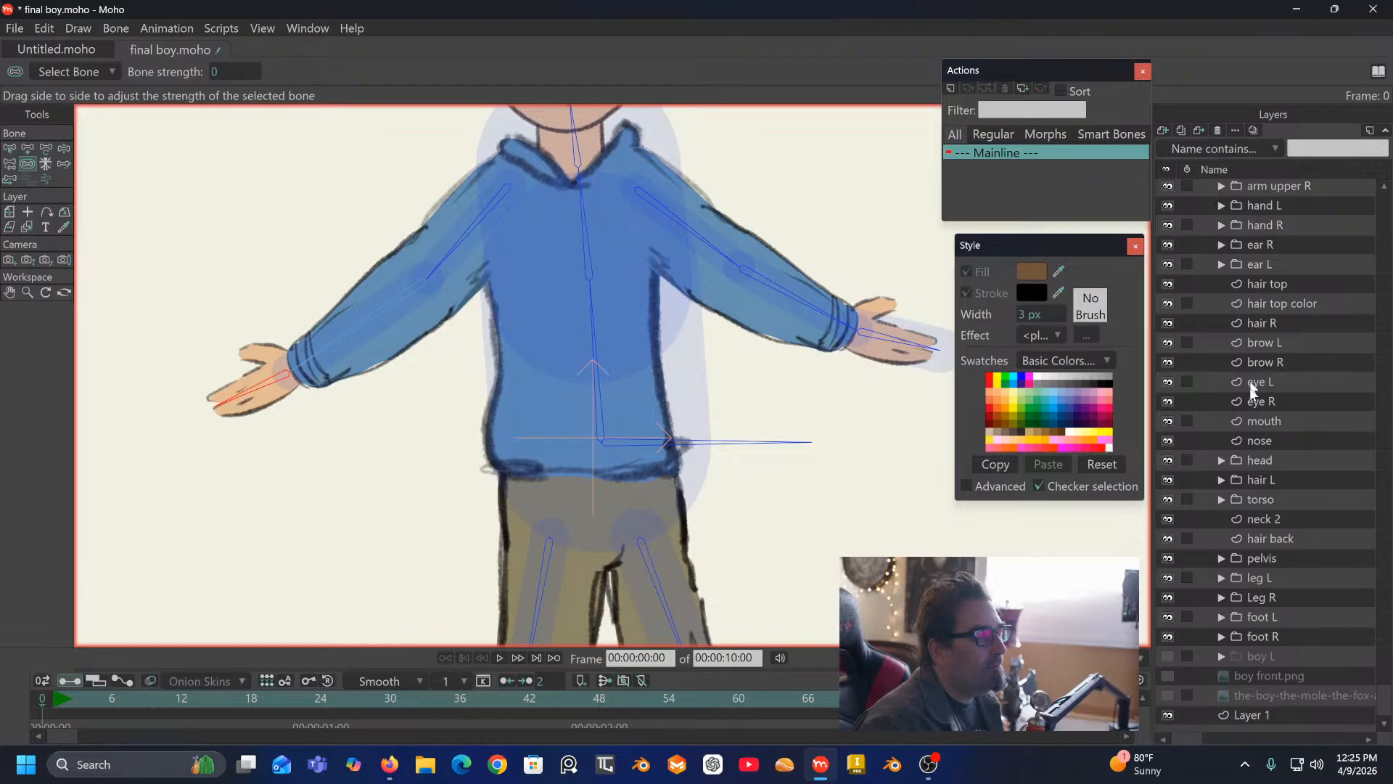
scroll(1274, 334, "up", 1)
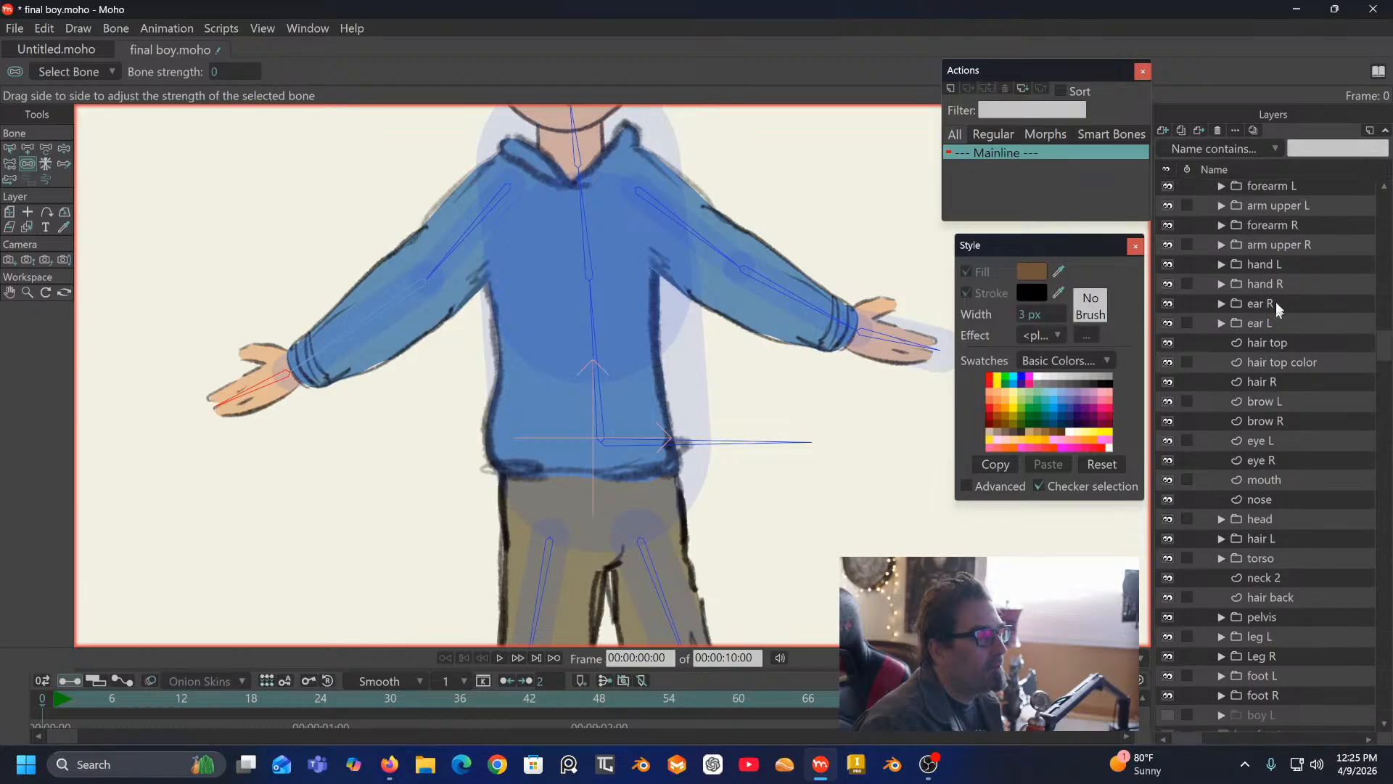
left_click(1264, 304)
left_click(1266, 281)
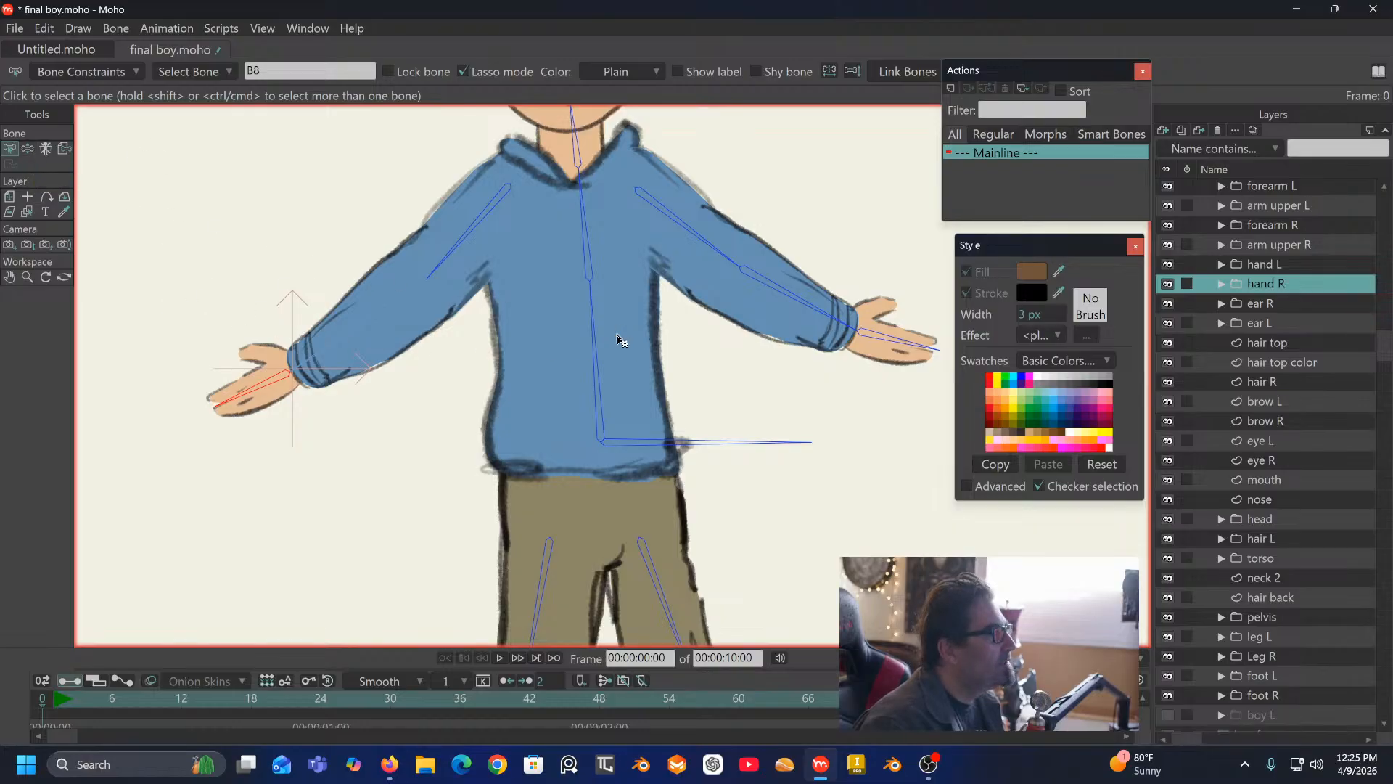
left_click(1222, 284)
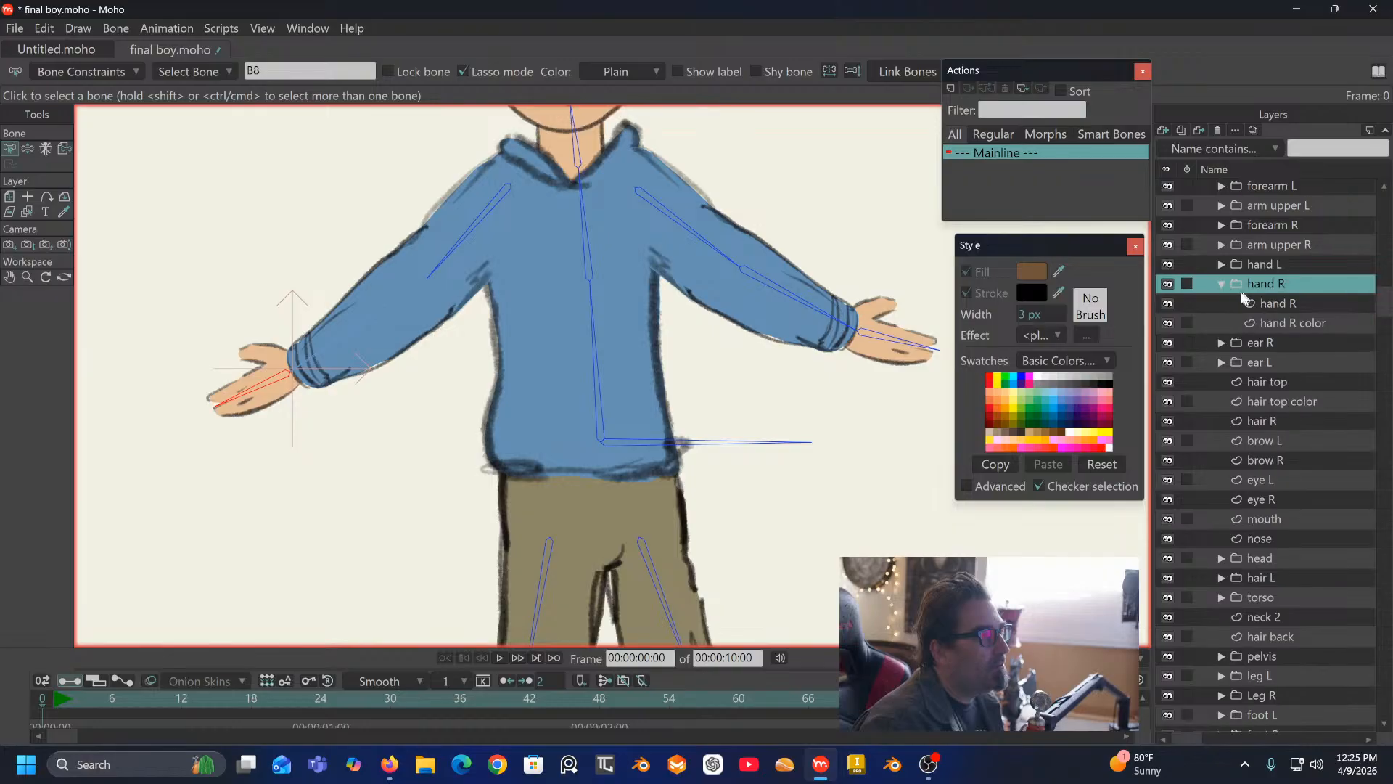
left_click(1273, 304)
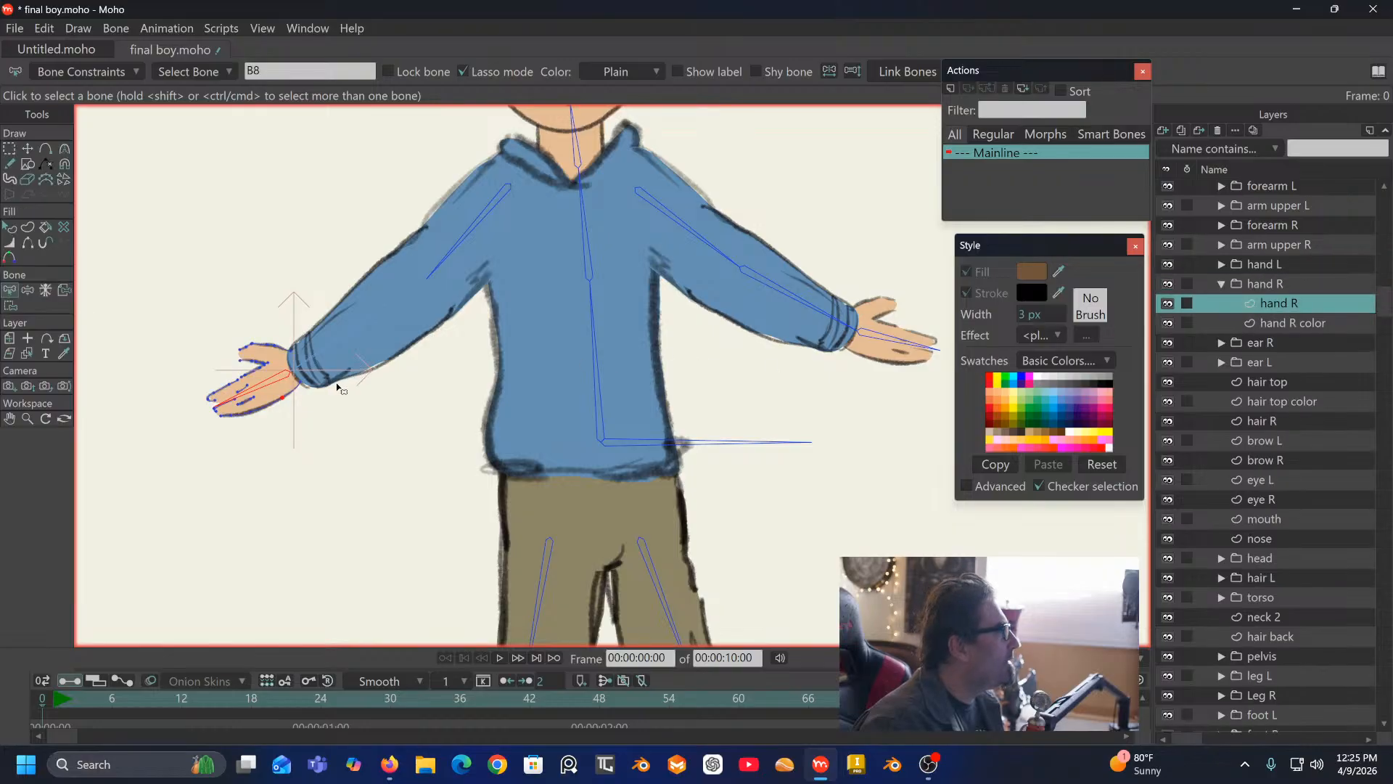
scroll(484, 306, "up", 4)
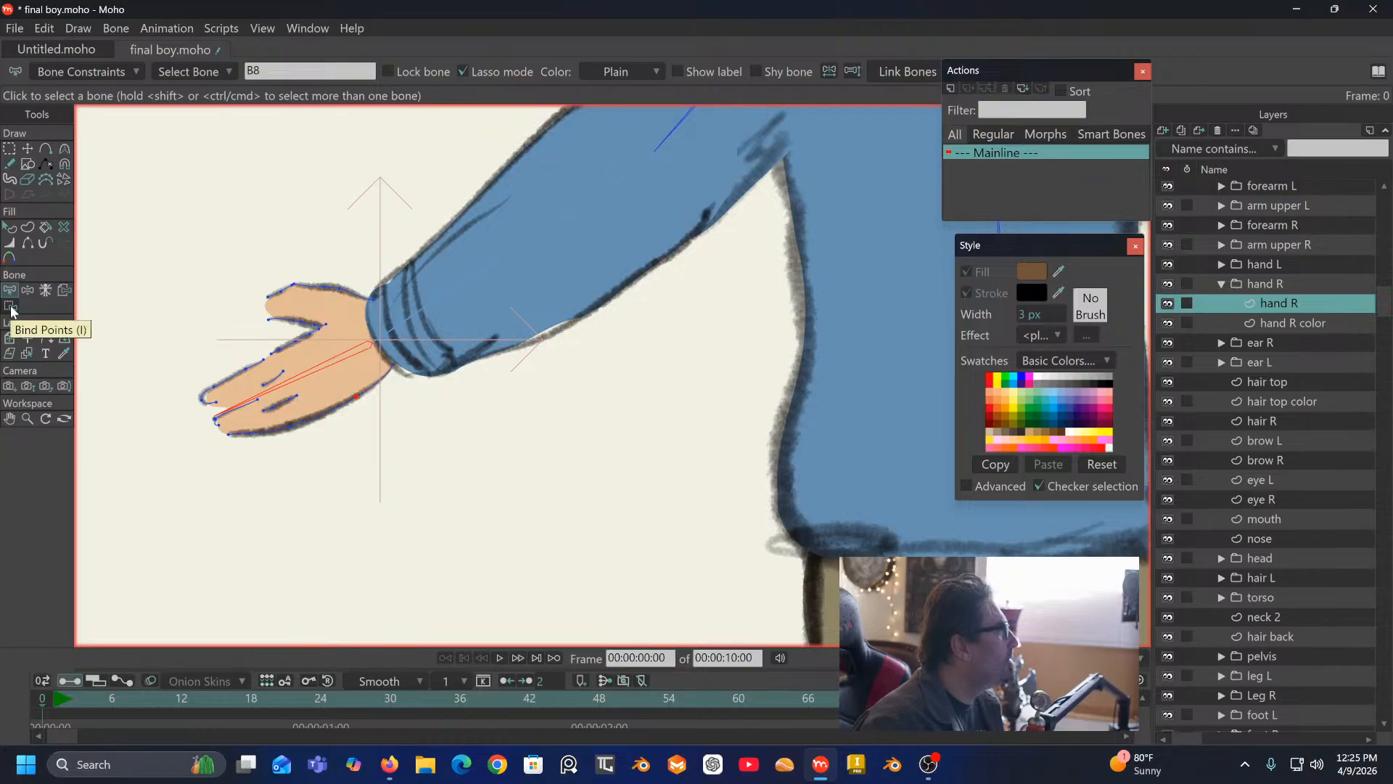
left_click(11, 307)
mouse_move(361, 290)
left_mouse_down()
mouse_move(211, 238)
mouse_move(154, 453)
mouse_move(334, 480)
left_mouse_up()
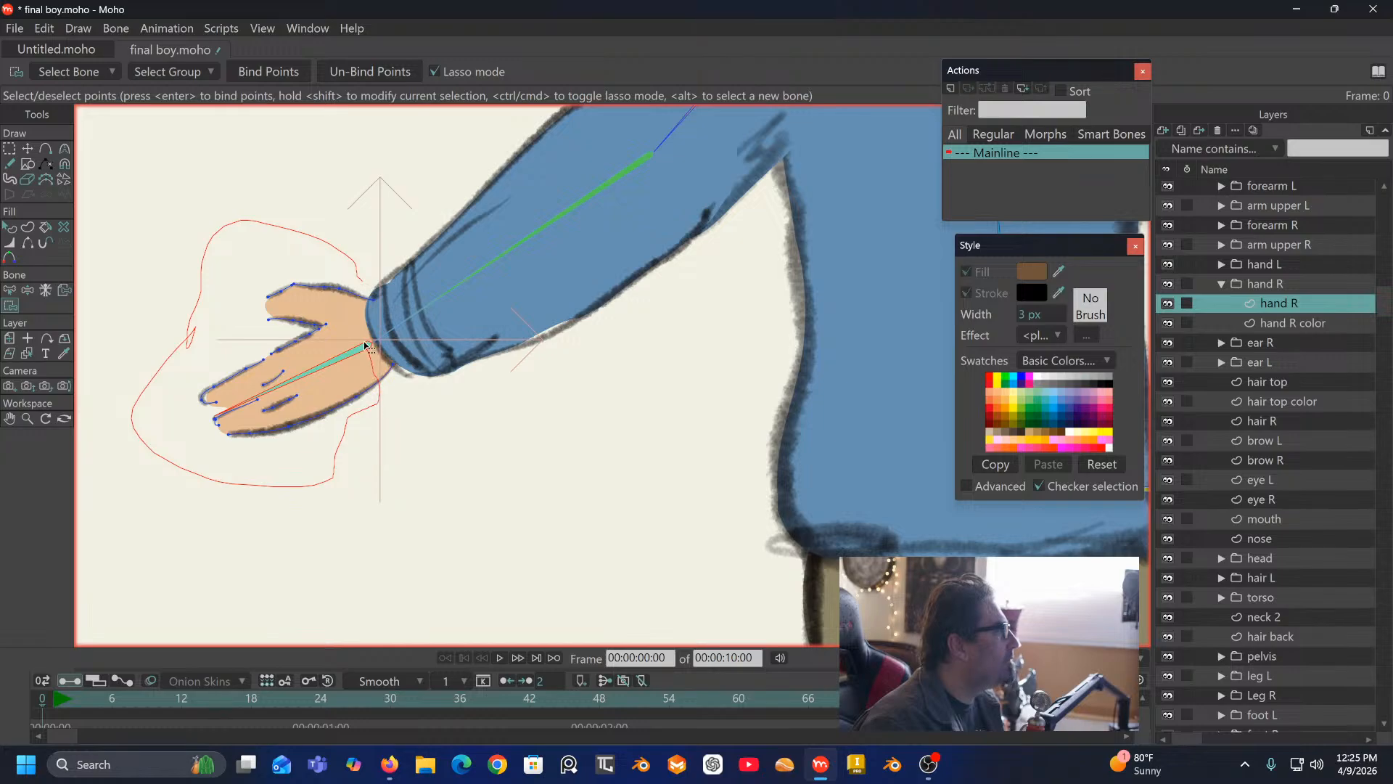
left_click_drag(363, 341, 362, 280)
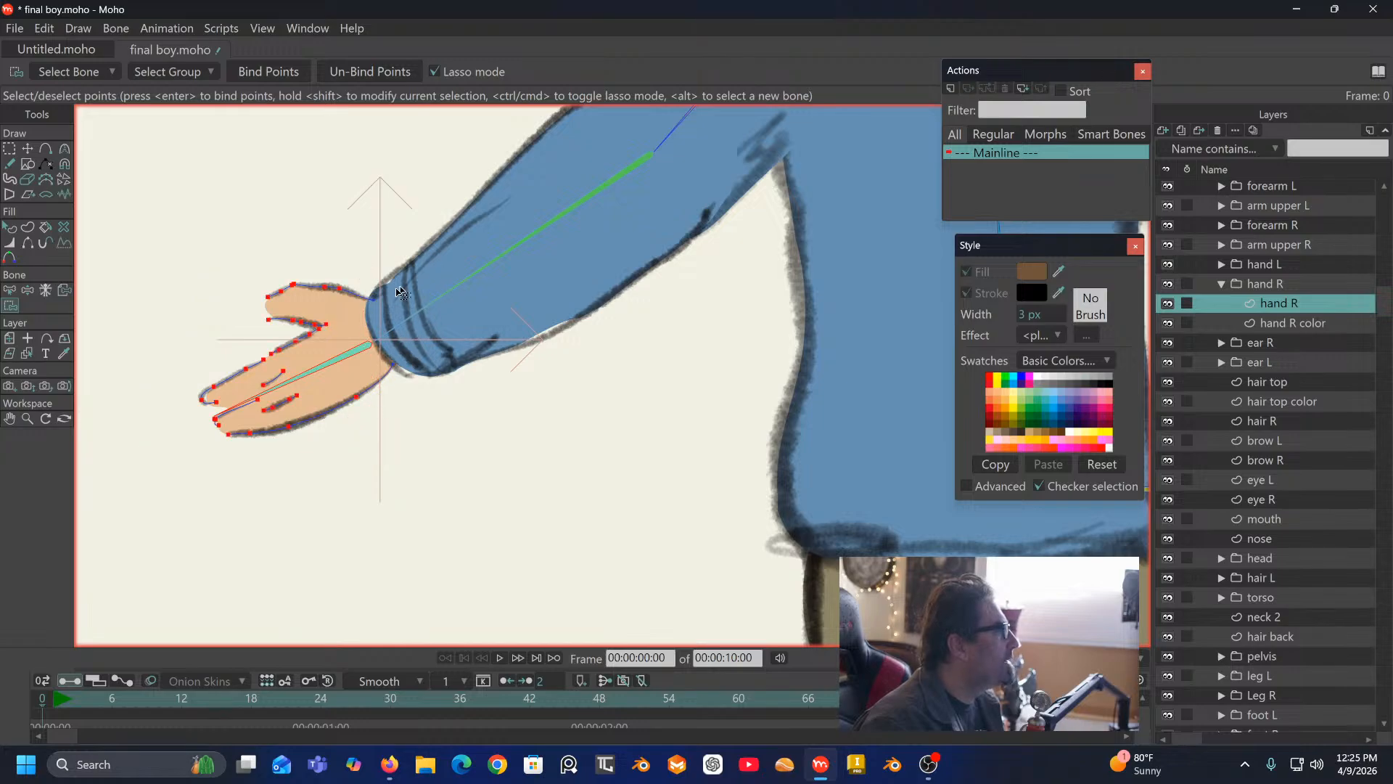
left_click(260, 71)
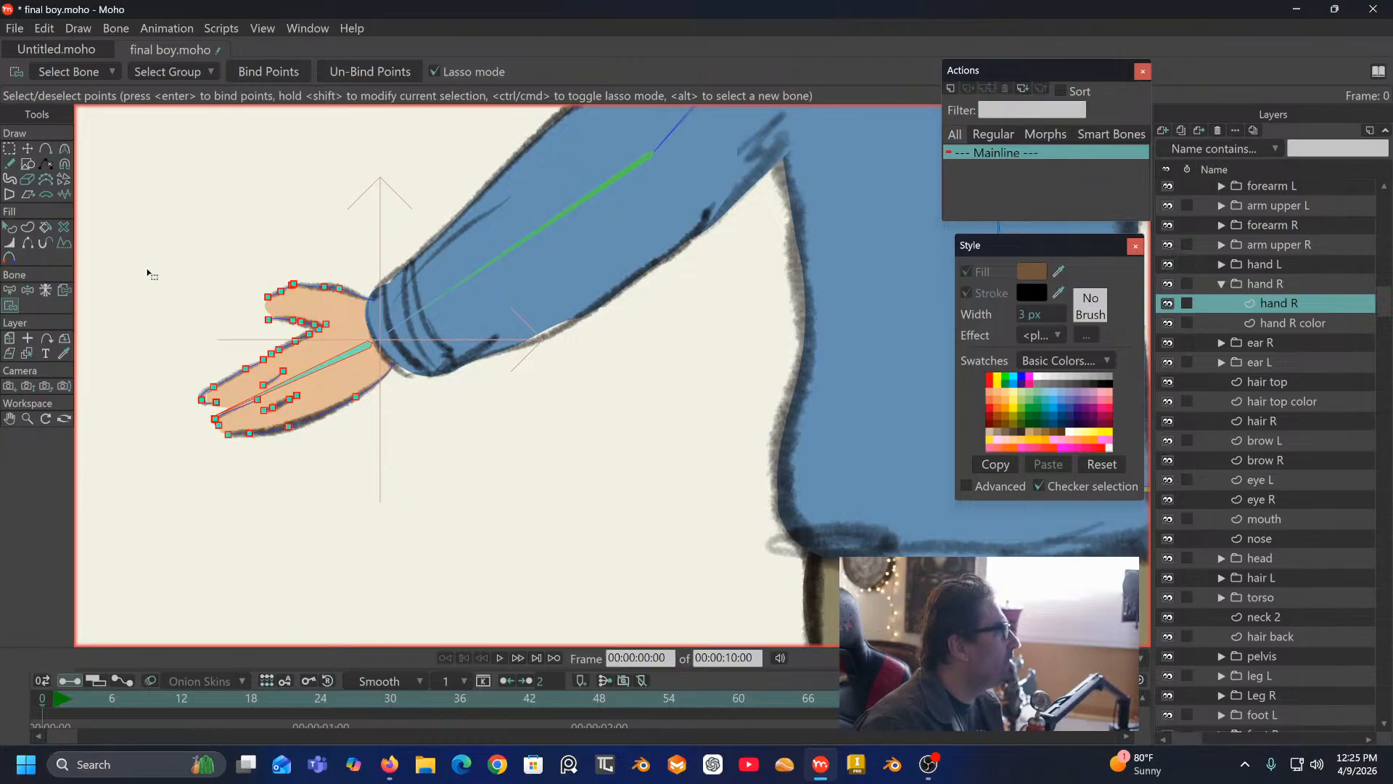
Step: Bind the wrist points of the hand R outline and hand R color layers to the character's right forearm bone
left_click(10, 290)
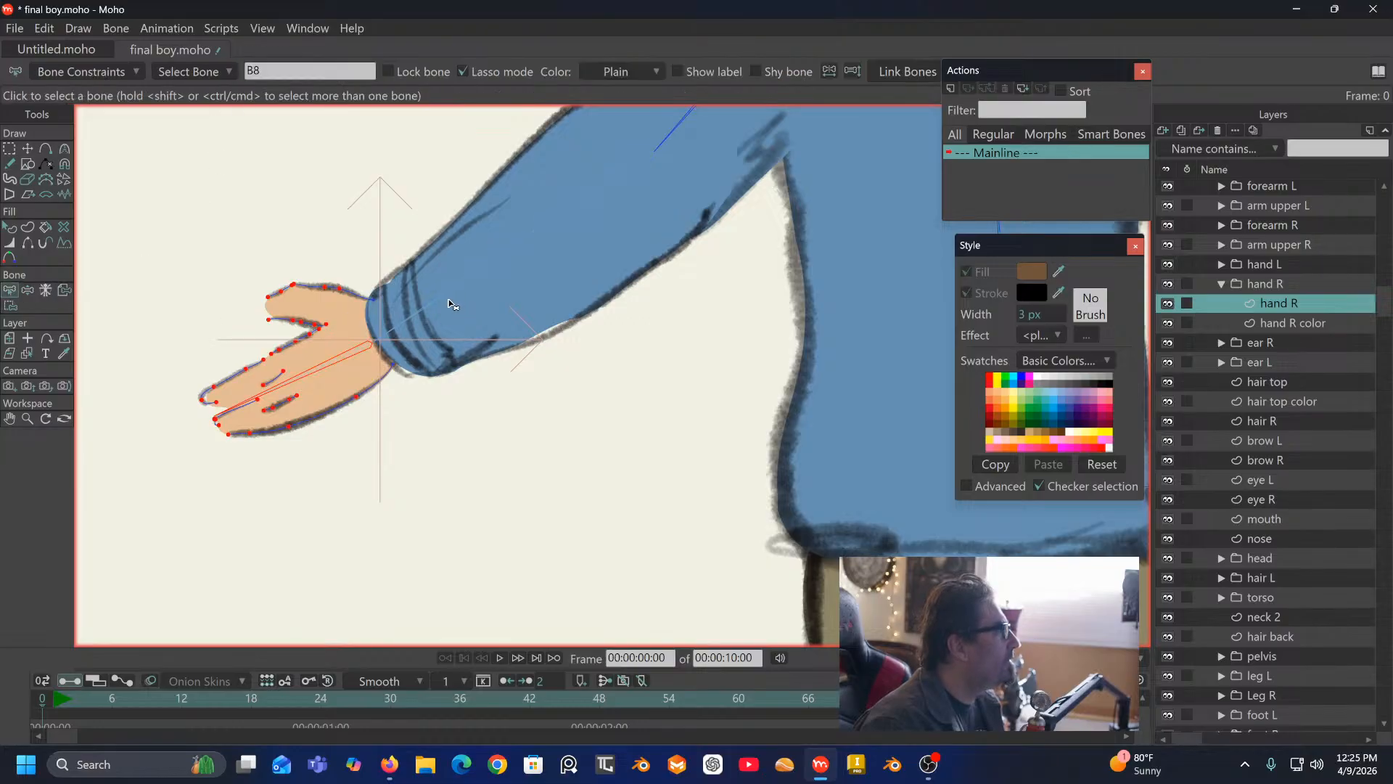
left_click(444, 296)
left_click(12, 306)
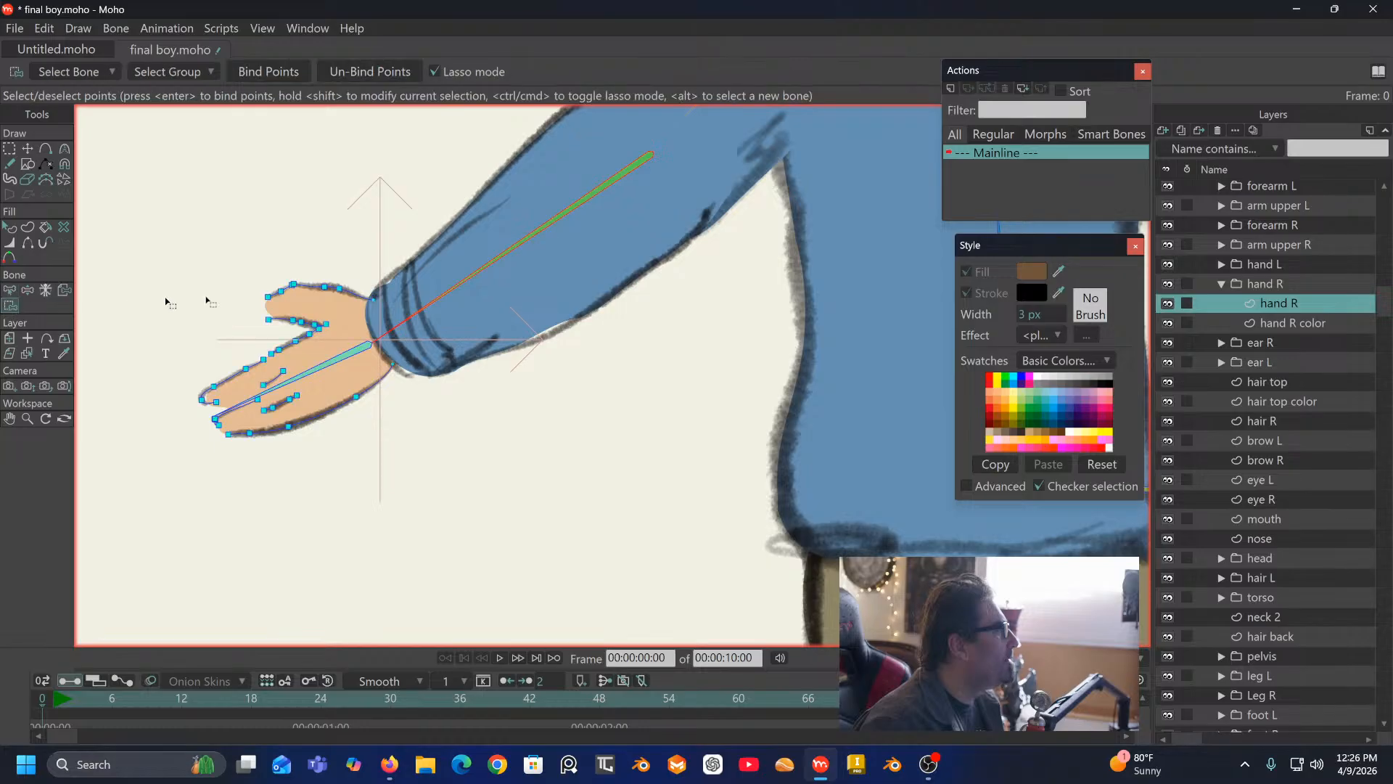
mouse_move(379, 269)
left_mouse_down()
mouse_move(368, 309)
mouse_move(385, 384)
mouse_move(437, 337)
mouse_move(432, 262)
left_mouse_up()
left_click(1293, 323)
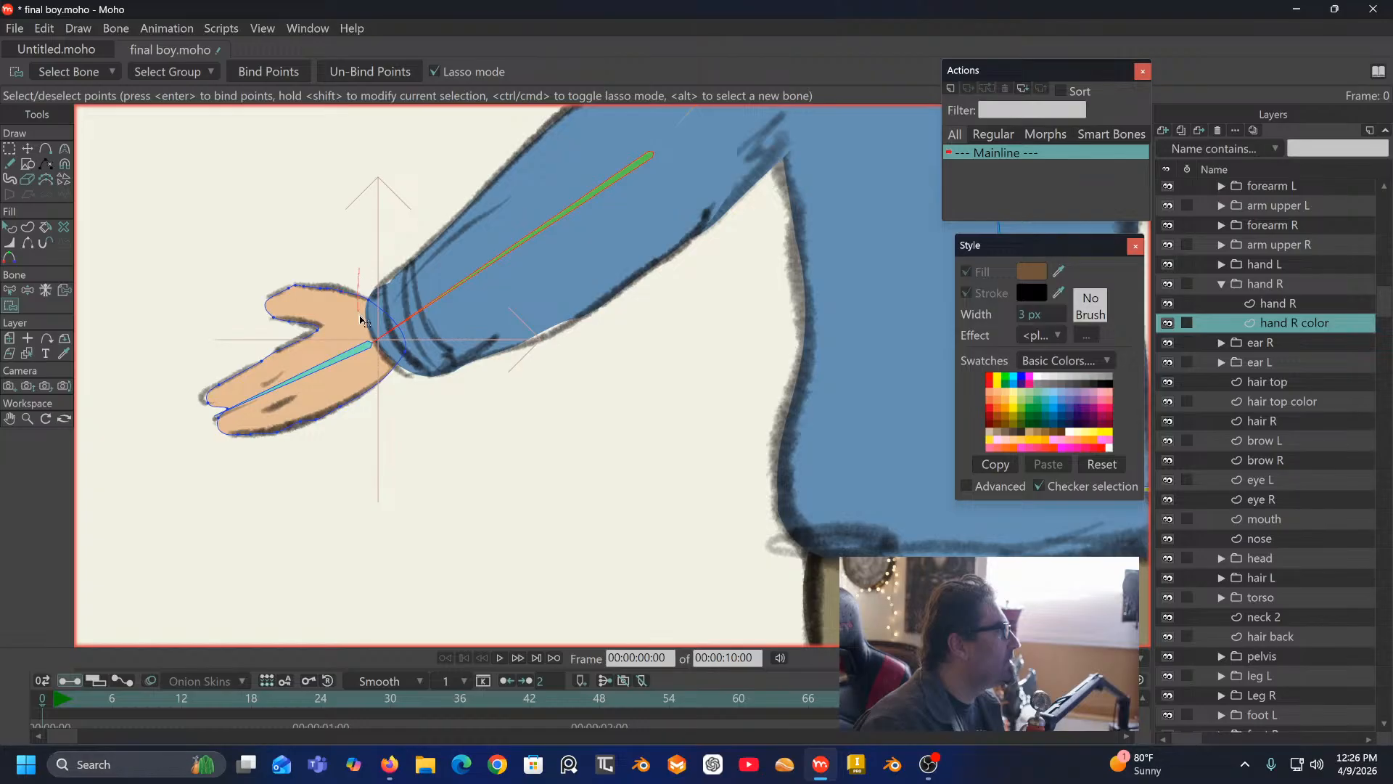
mouse_move(360, 319)
left_mouse_down()
mouse_move(438, 394)
mouse_move(404, 249)
mouse_move(363, 309)
left_mouse_up()
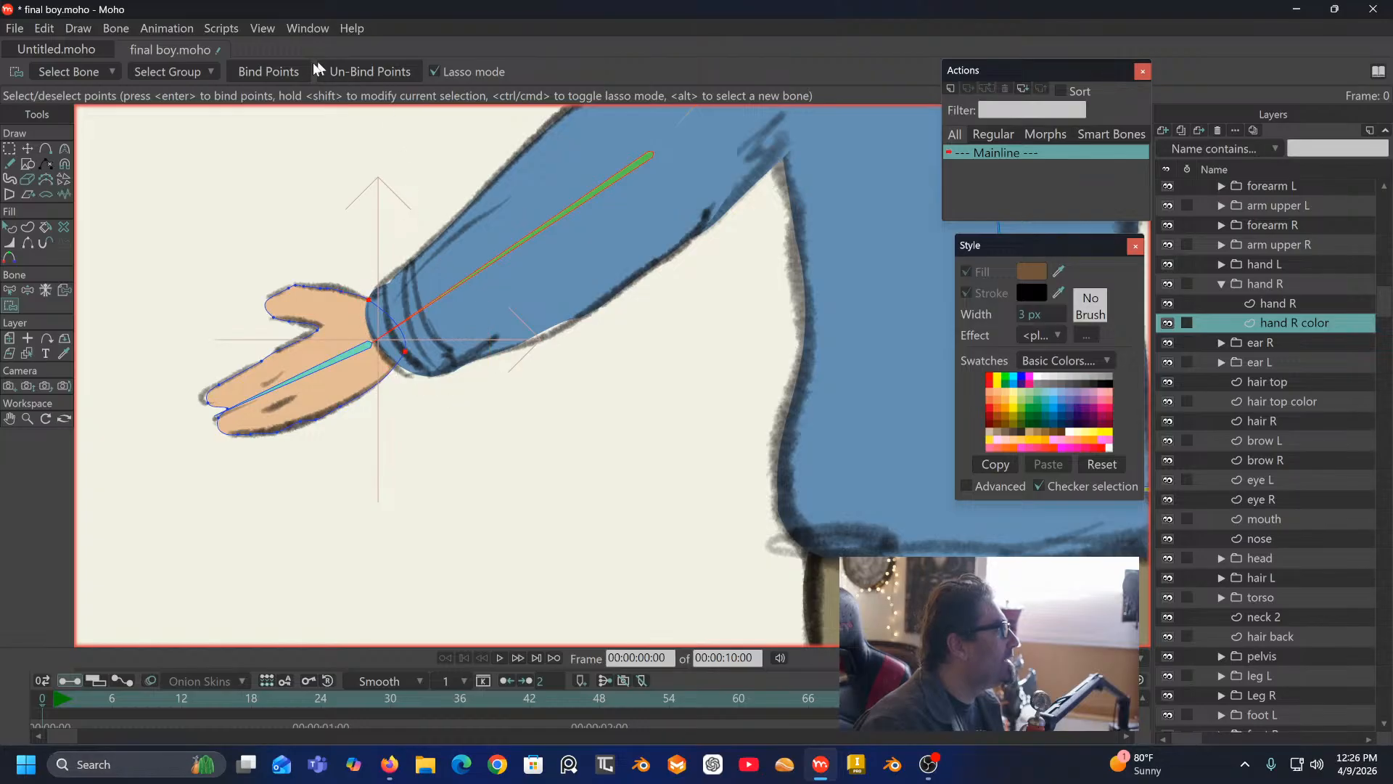
left_click(283, 73)
Step: Bind the remaining finger and palm points of the hand R color layer to the character's right hand bone
left_click(9, 289)
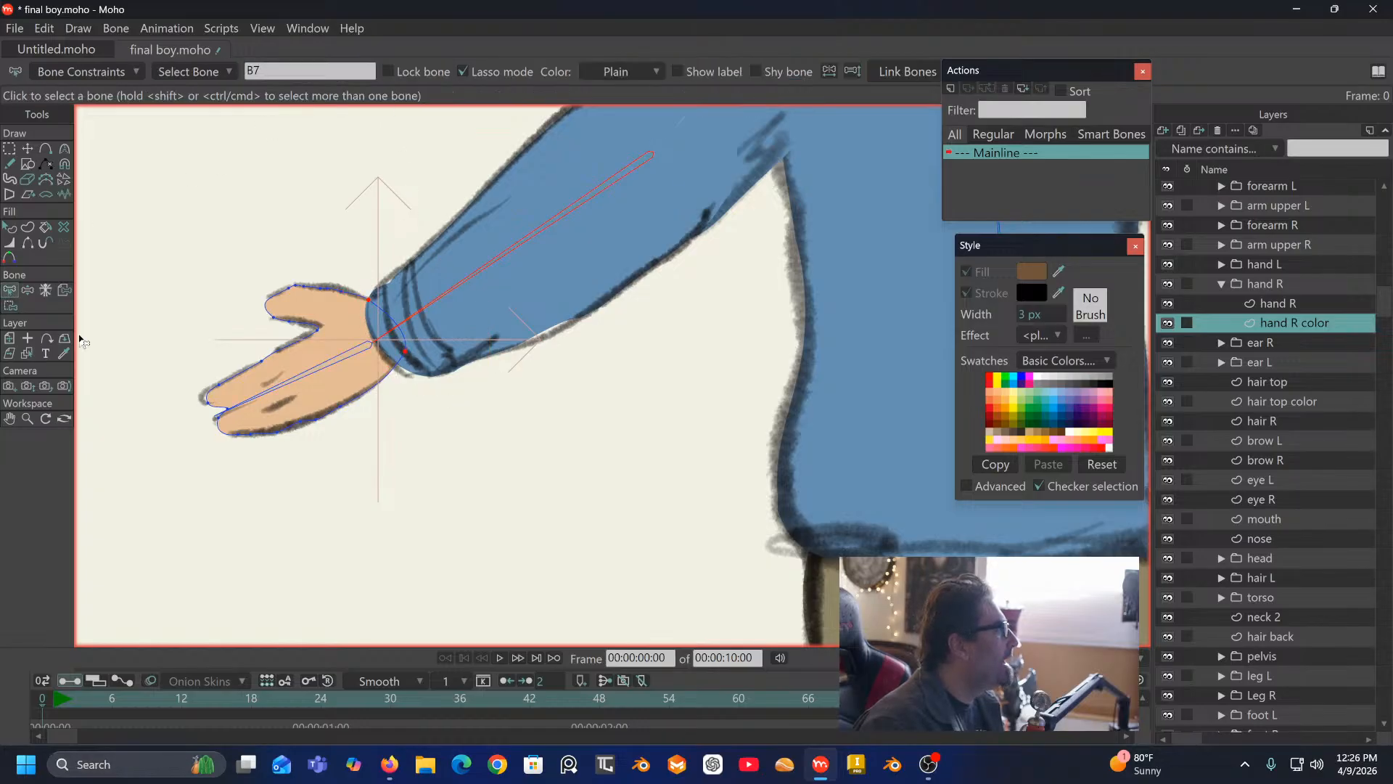
left_click(314, 375)
left_click(8, 305)
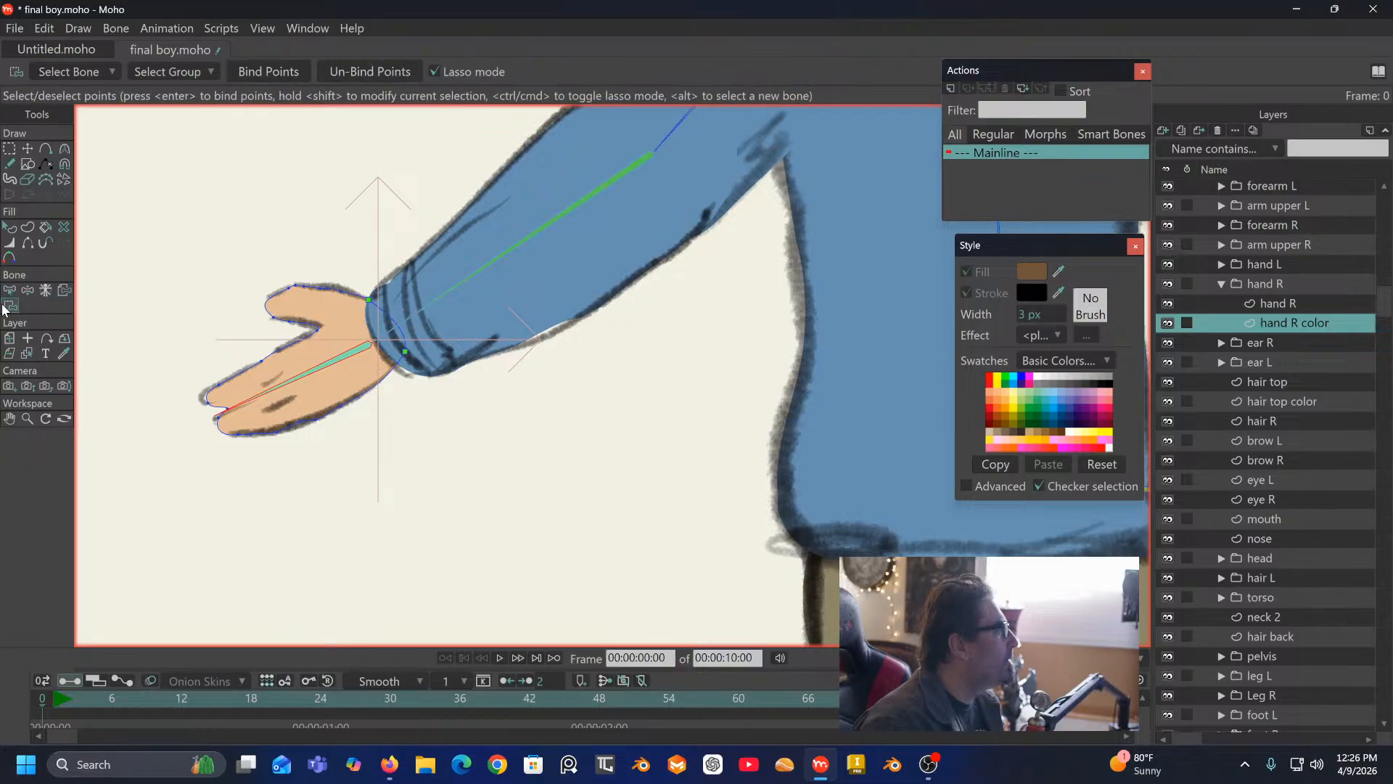
mouse_move(345, 261)
left_mouse_down()
mouse_move(130, 418)
mouse_move(284, 485)
mouse_move(358, 436)
mouse_move(378, 373)
left_mouse_up()
left_click_drag(359, 272, 338, 238)
left_click(277, 74)
Step: Test the wrist binding by raising the character's right arm and bending the forearm upward with the bones
scroll(364, 361, "down", 4)
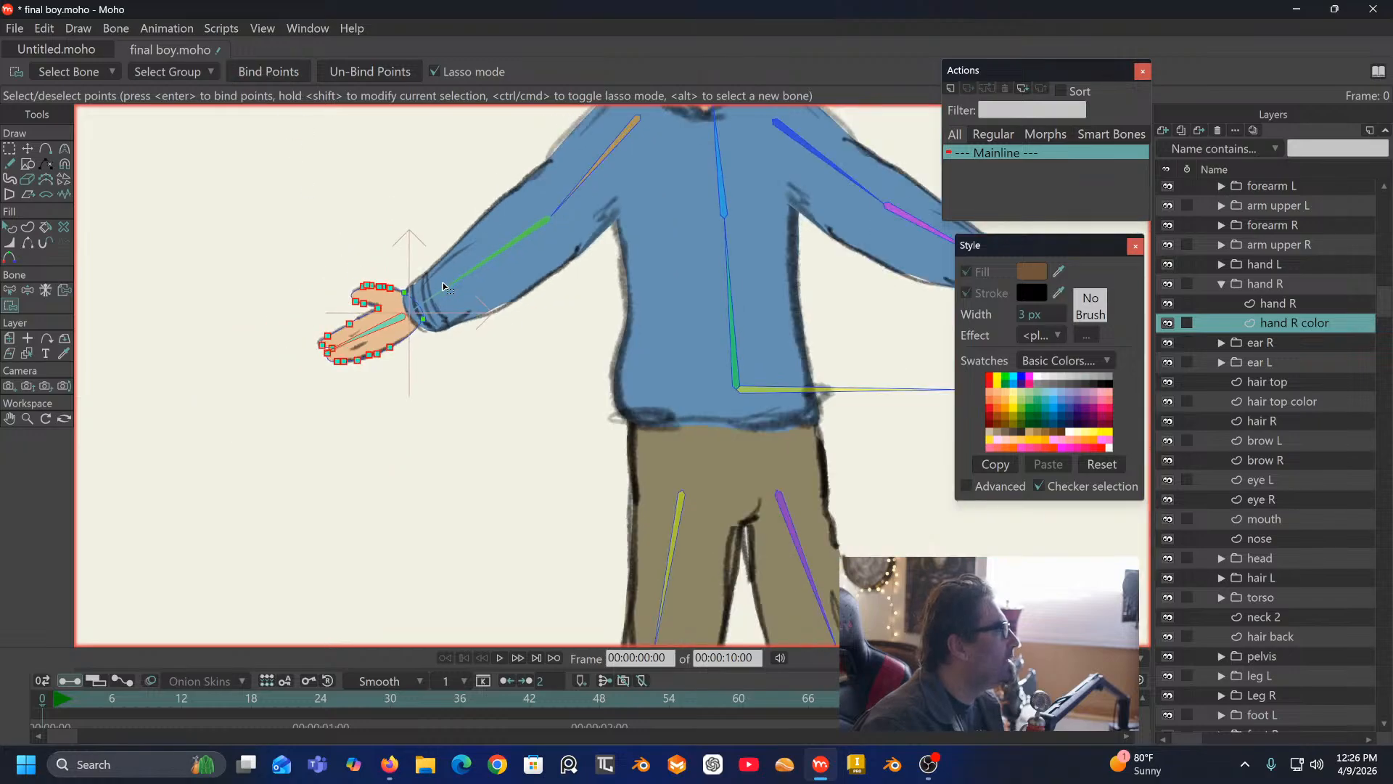
left_click_drag(365, 362, 165, 217)
left_click(28, 290)
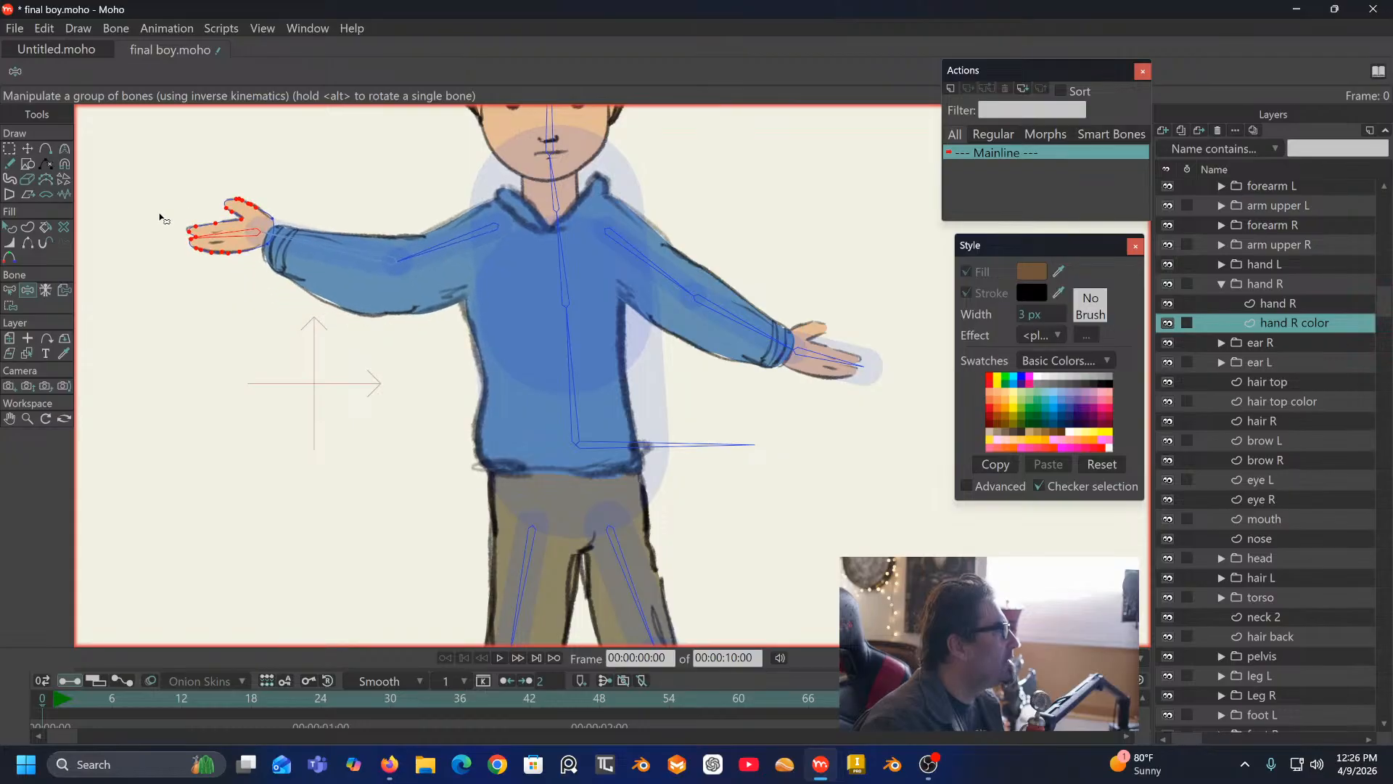
left_click_drag(321, 248, 463, 173)
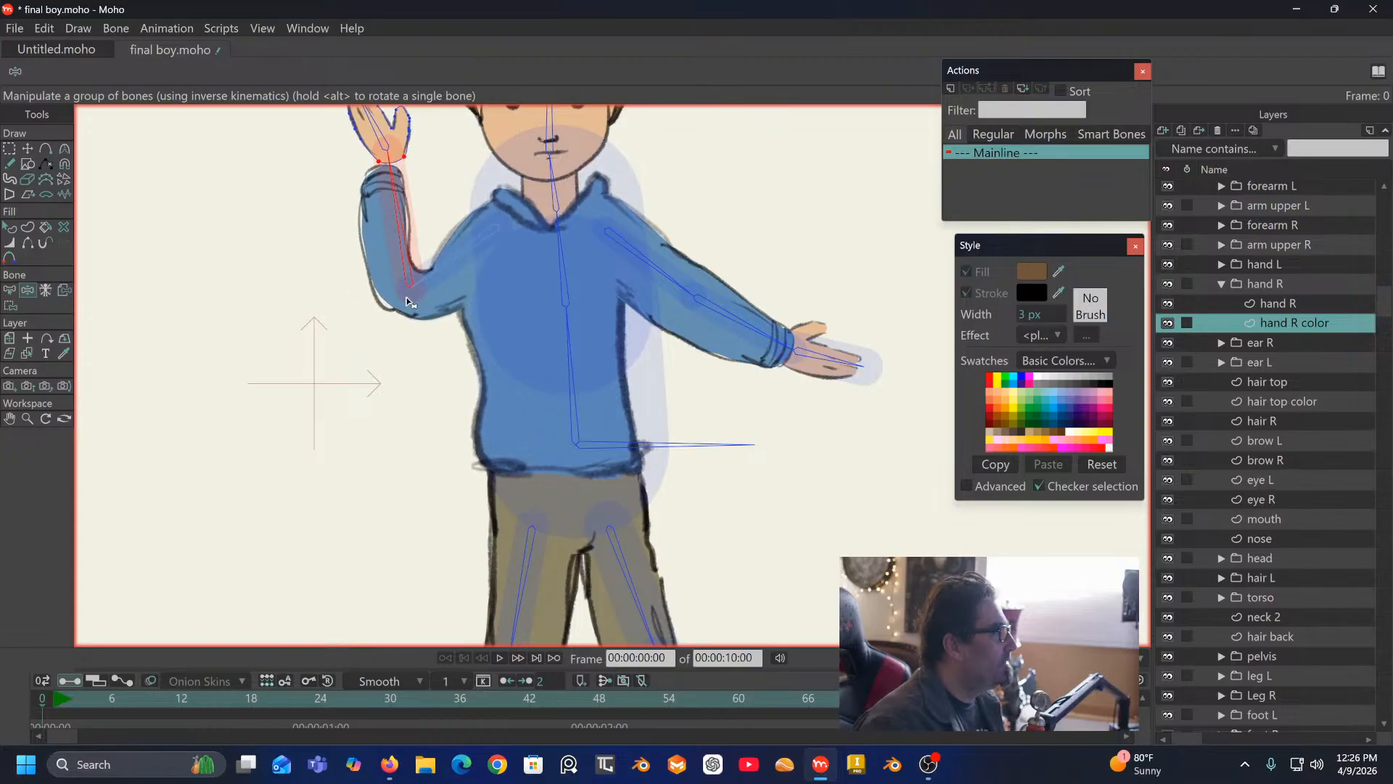
left_click_drag(432, 266, 466, 325)
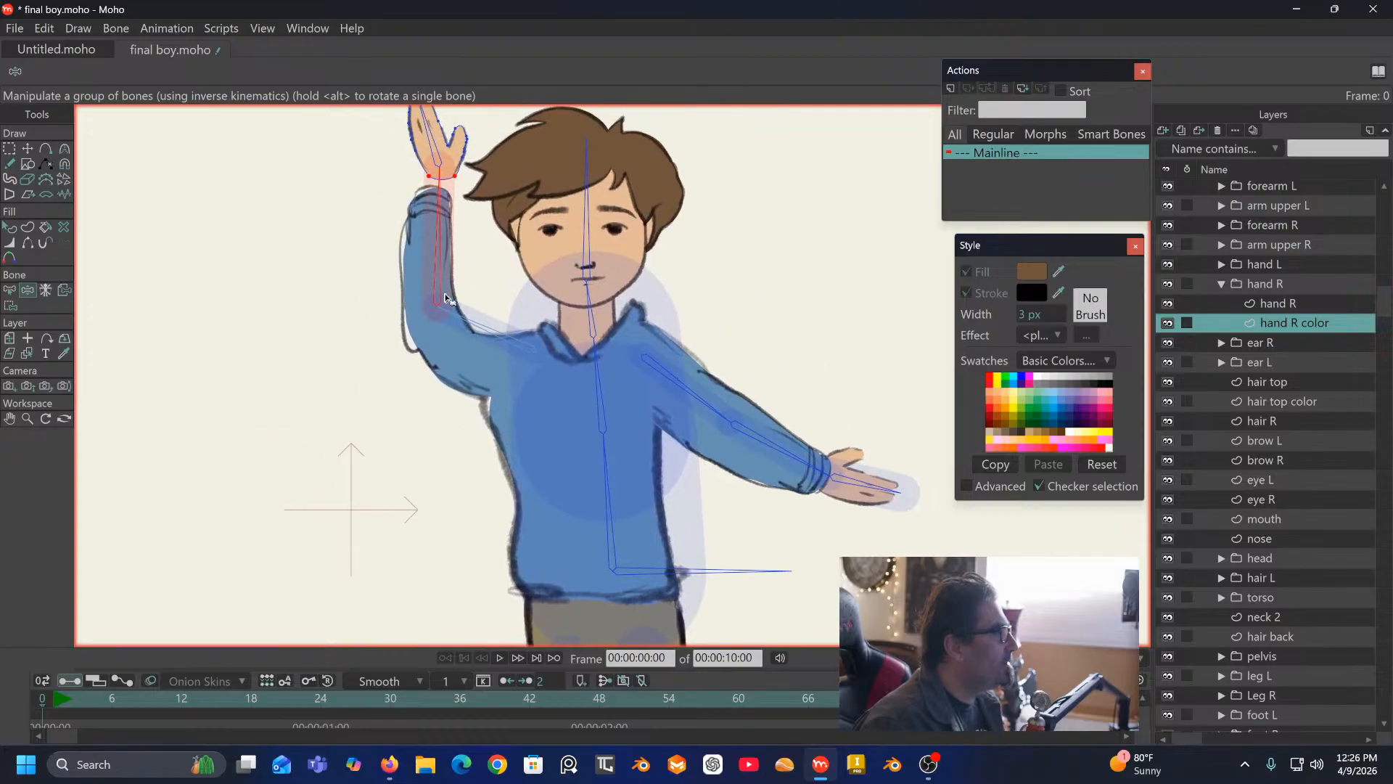
Step: Set the upper spine bone's strength to 0.3598 in the boy front bone layer
scroll(431, 270, "up", 3)
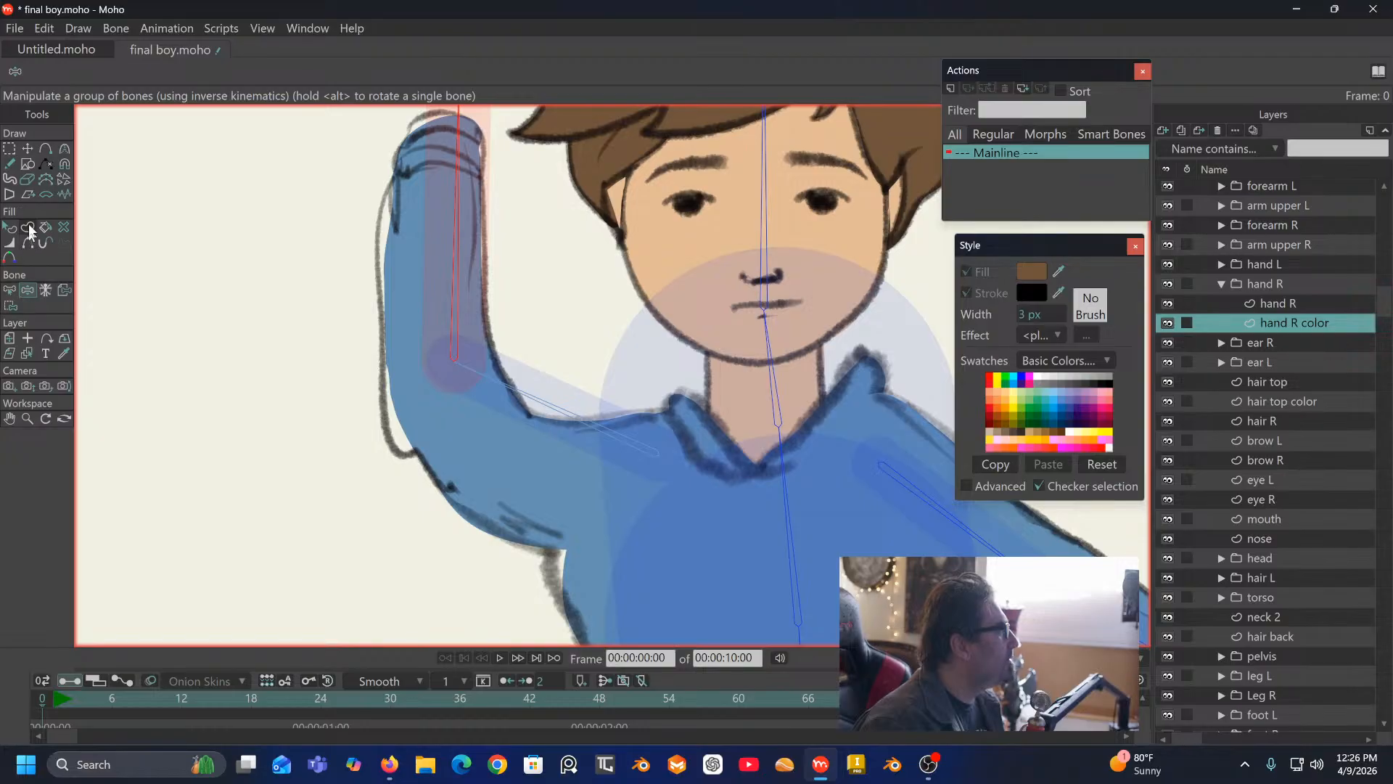
scroll(1273, 290, "up", 1)
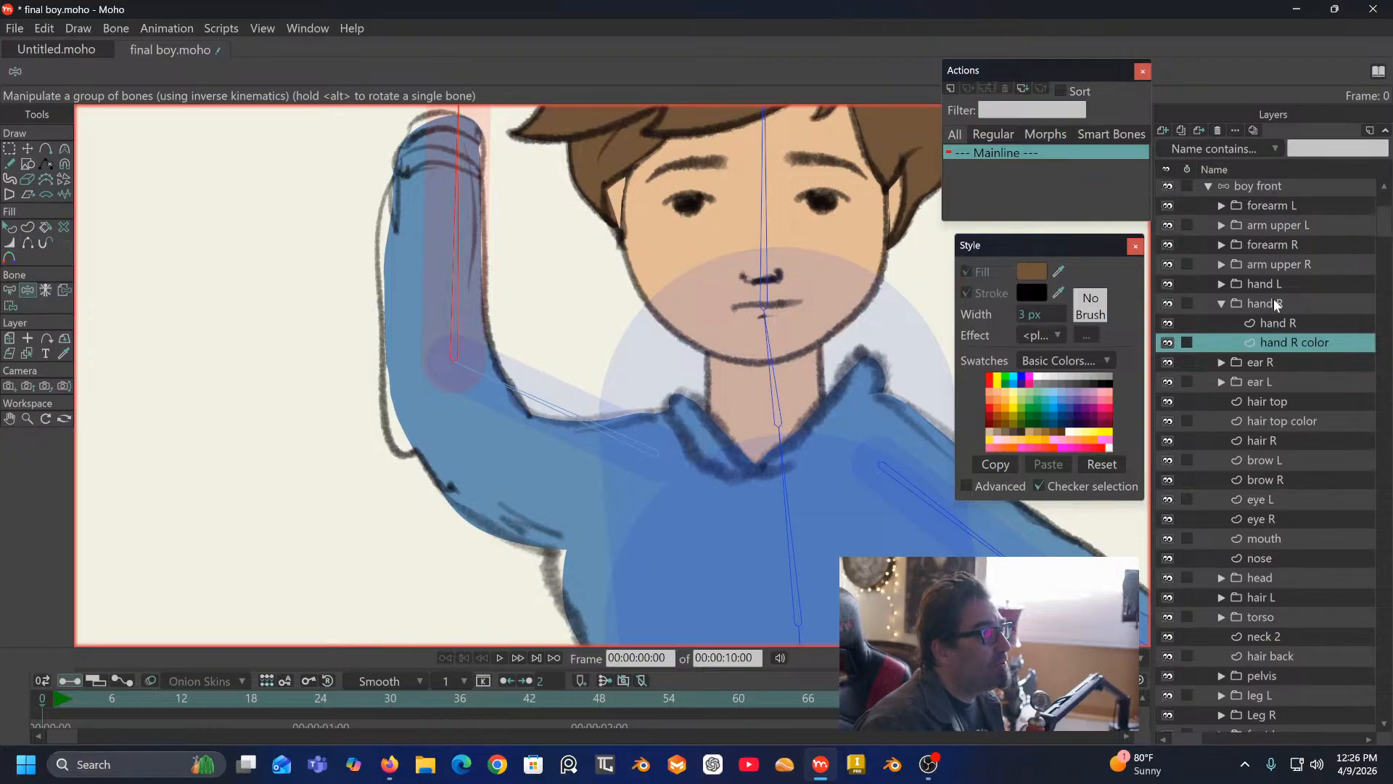
left_click(1260, 188)
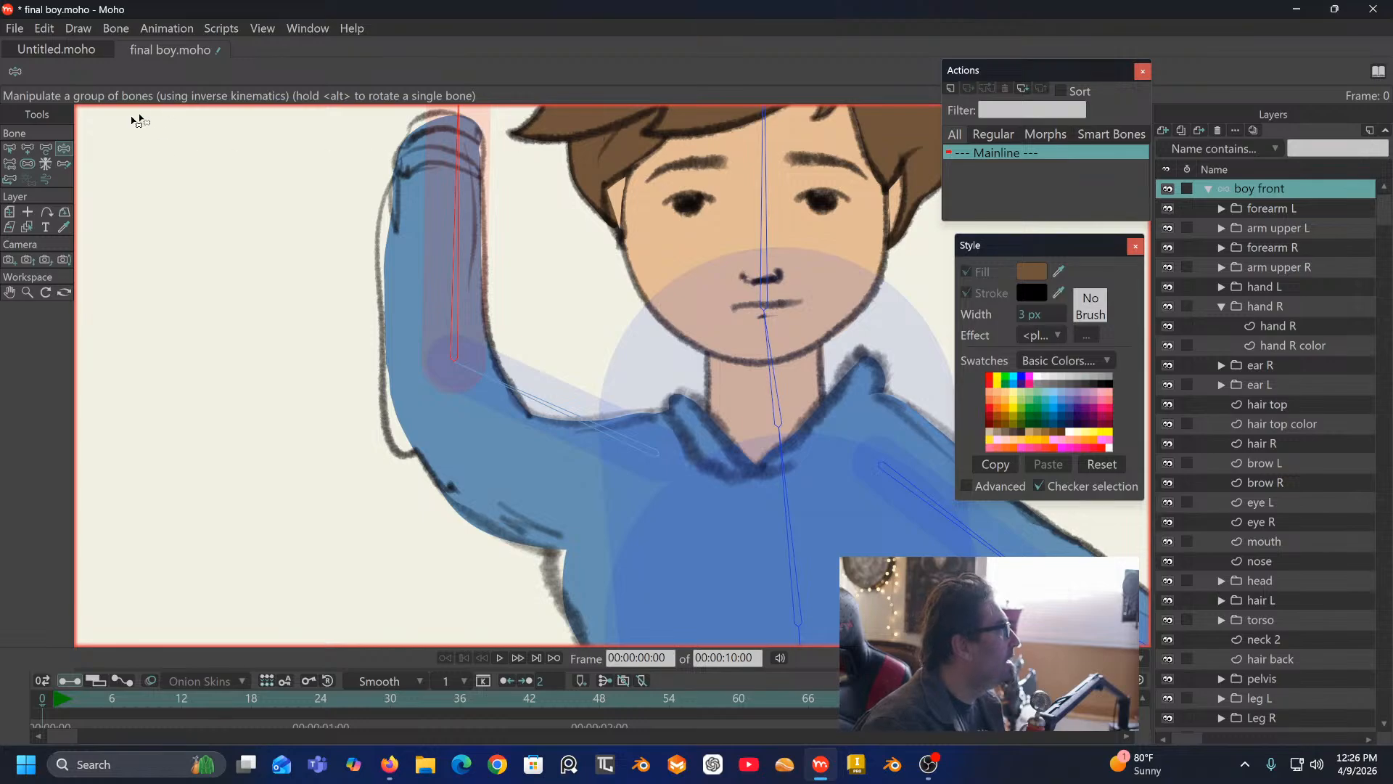
left_click(28, 163)
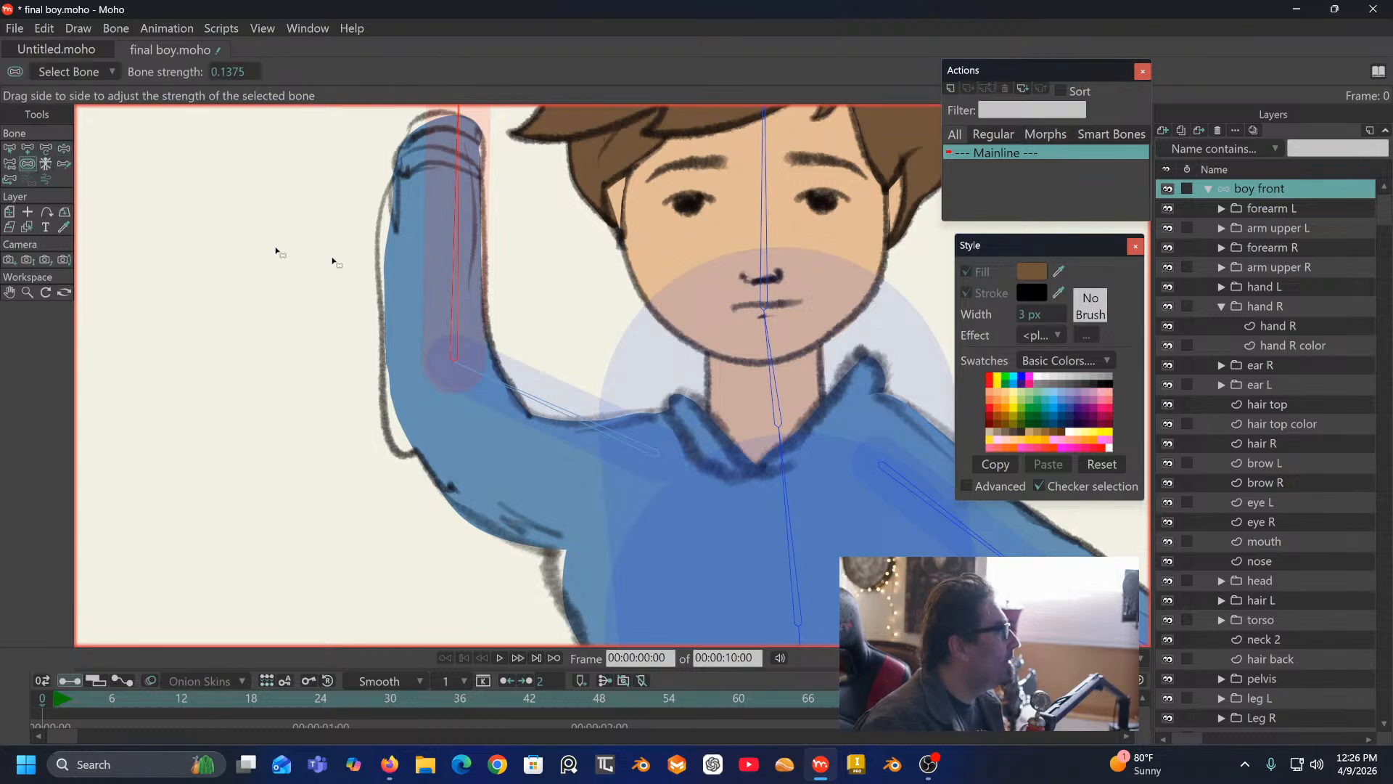
left_click_drag(827, 381, 745, 248)
left_click_drag(718, 347, 607, 344)
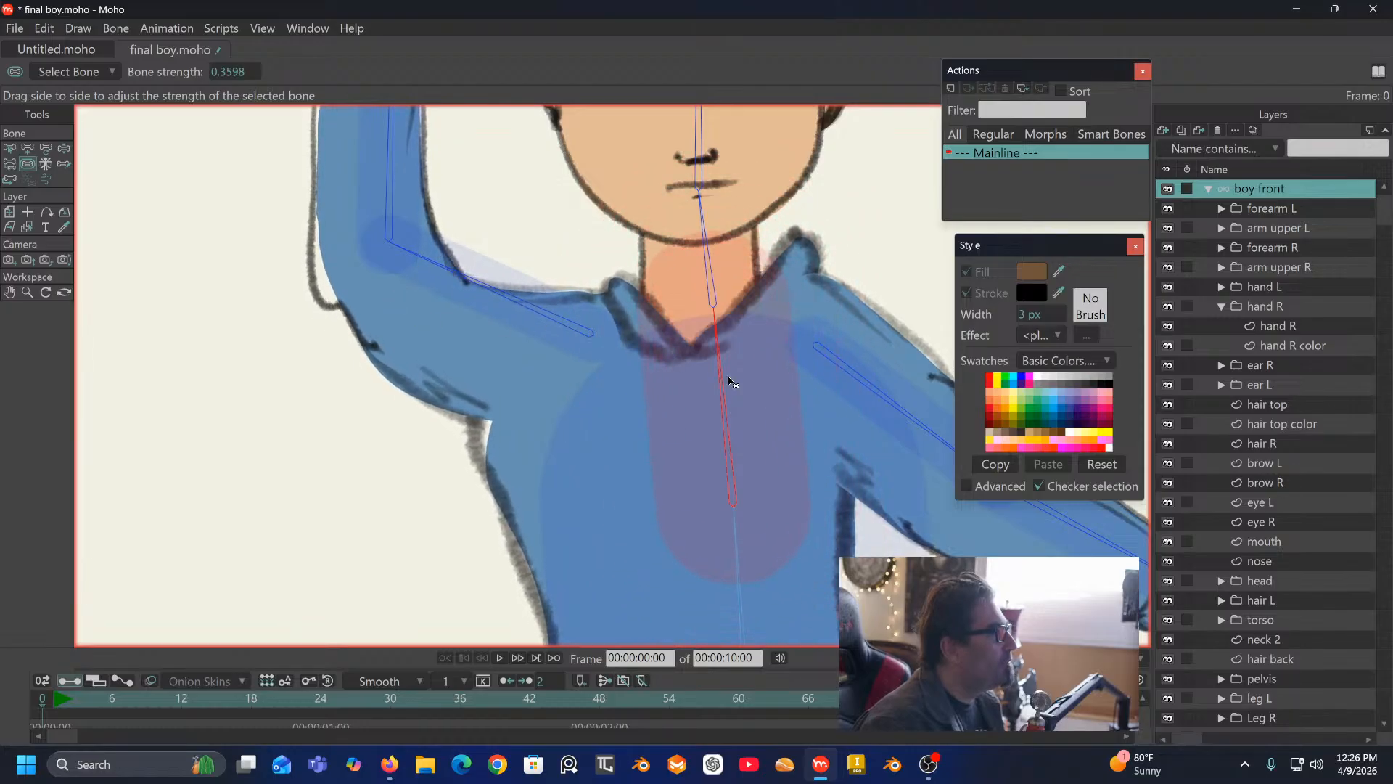
left_click_drag(730, 381, 774, 366)
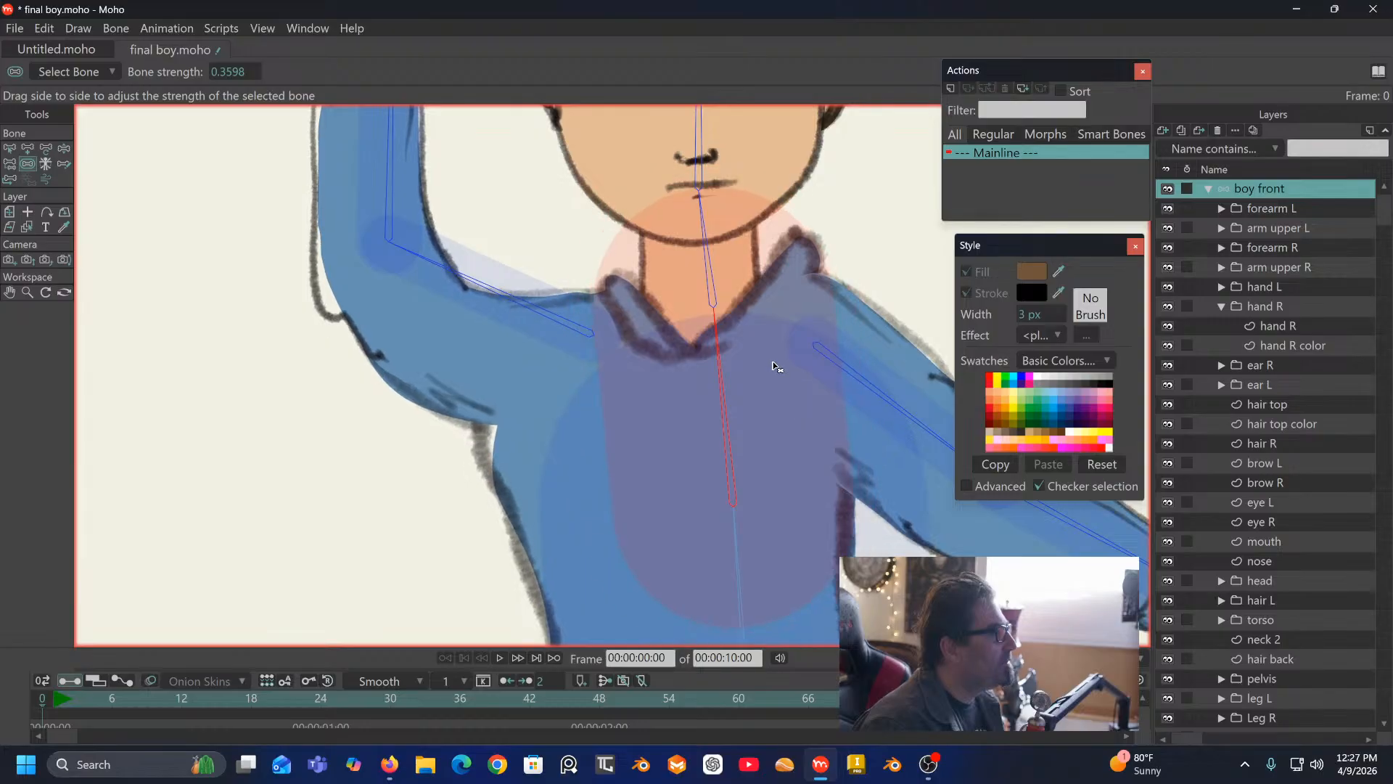
Step: Set the bone strength of the character's right upper arm to 0.0903 and of the lower spine bone to 0.7945
mouse_move(506, 294)
left_mouse_down()
mouse_move(576, 263)
mouse_move(495, 274)
left_mouse_up()
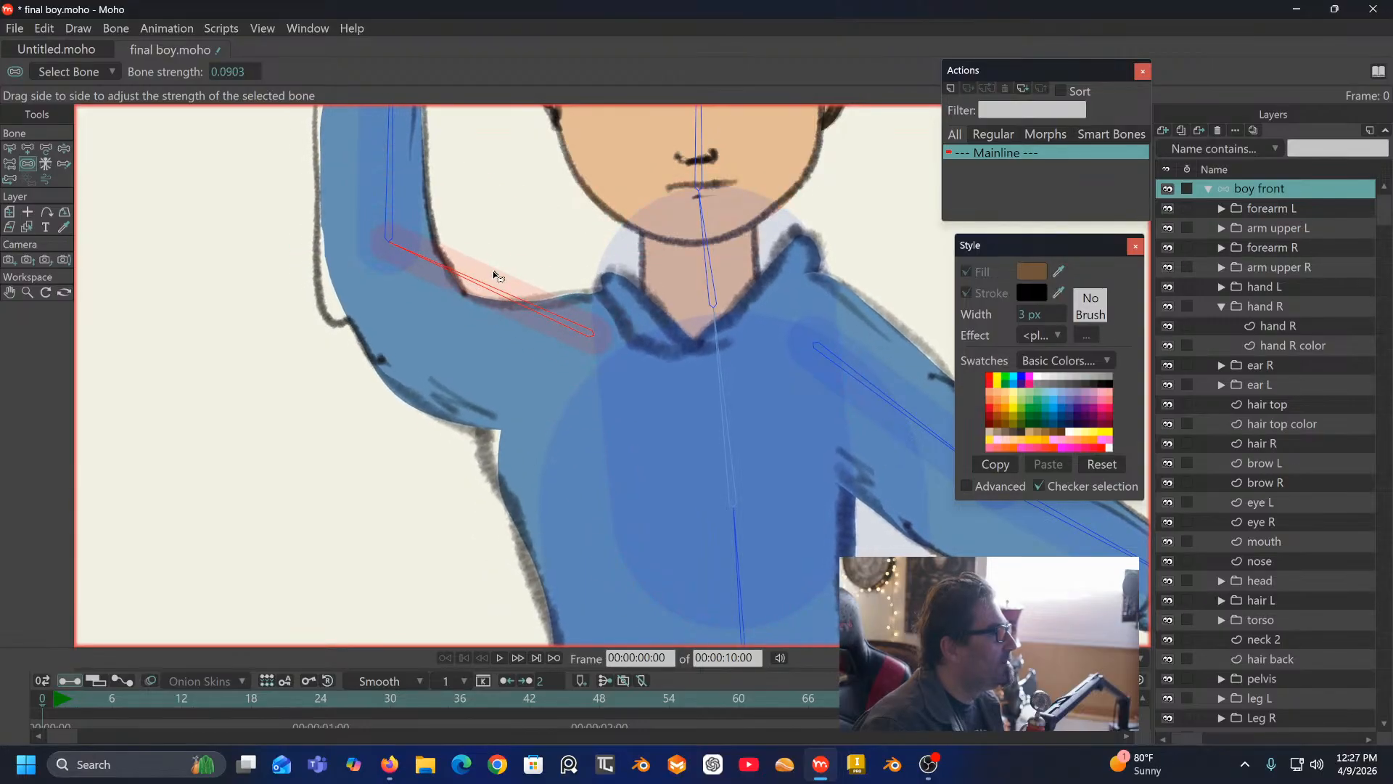
scroll(653, 436, "down", 3)
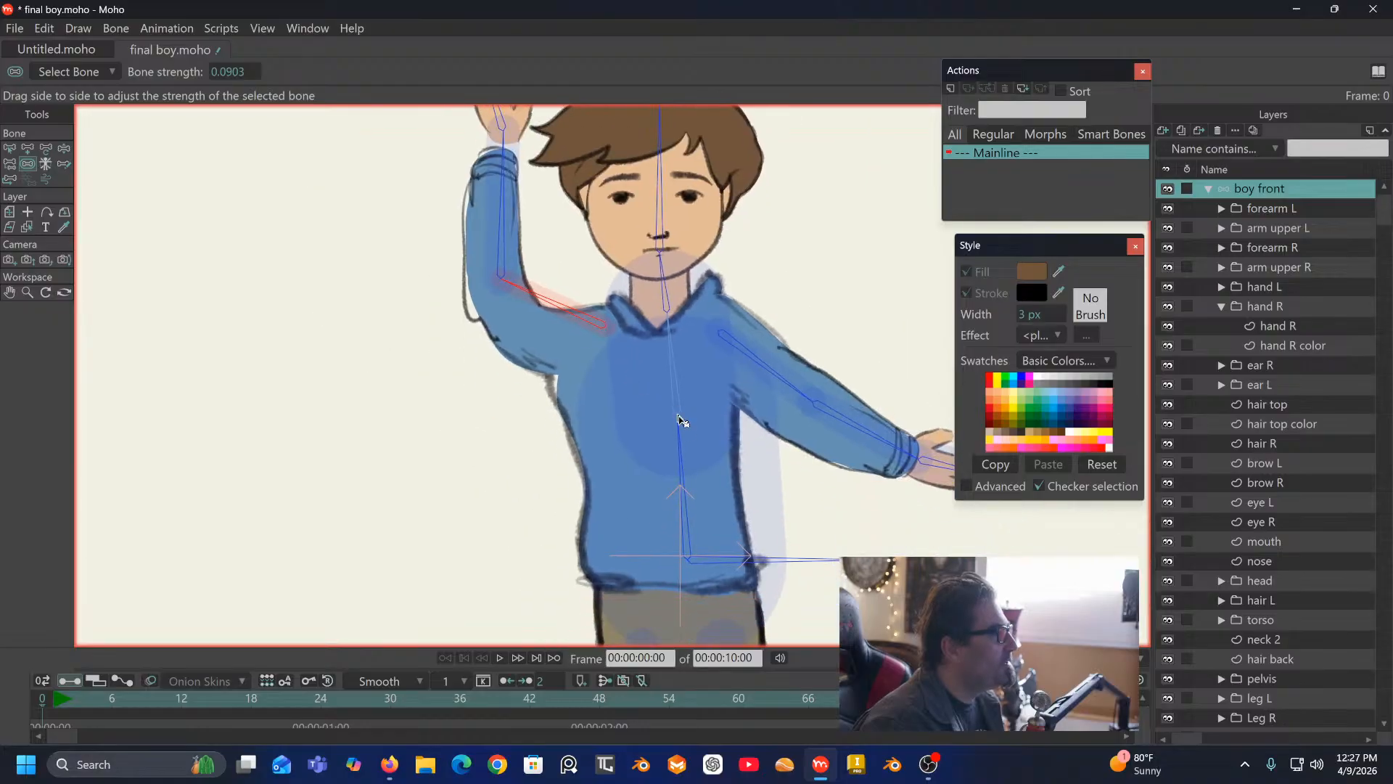
left_click_drag(680, 425, 648, 436)
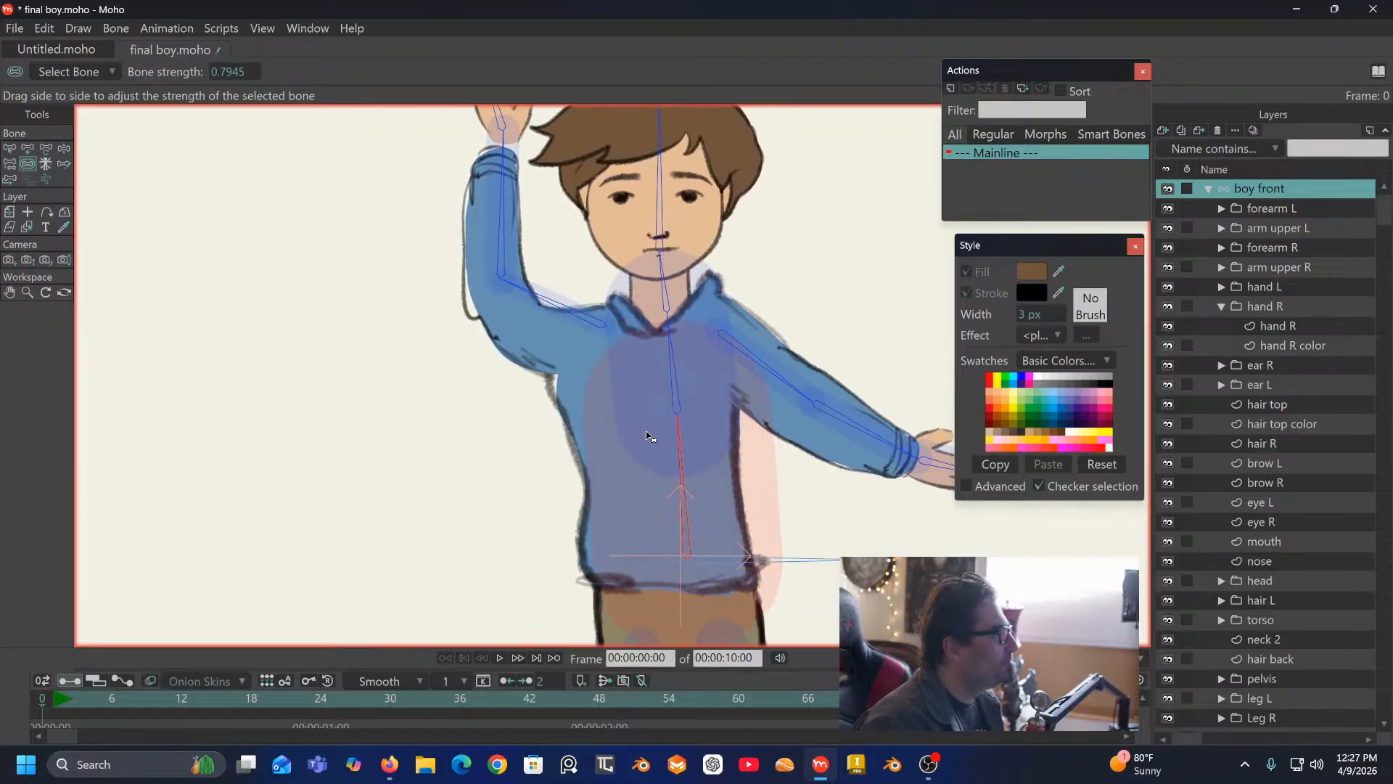
Step: Test the adjusted strengths by moving the right upper arm and bending the spine with the bones, then return to the rest pose
left_click(64, 148)
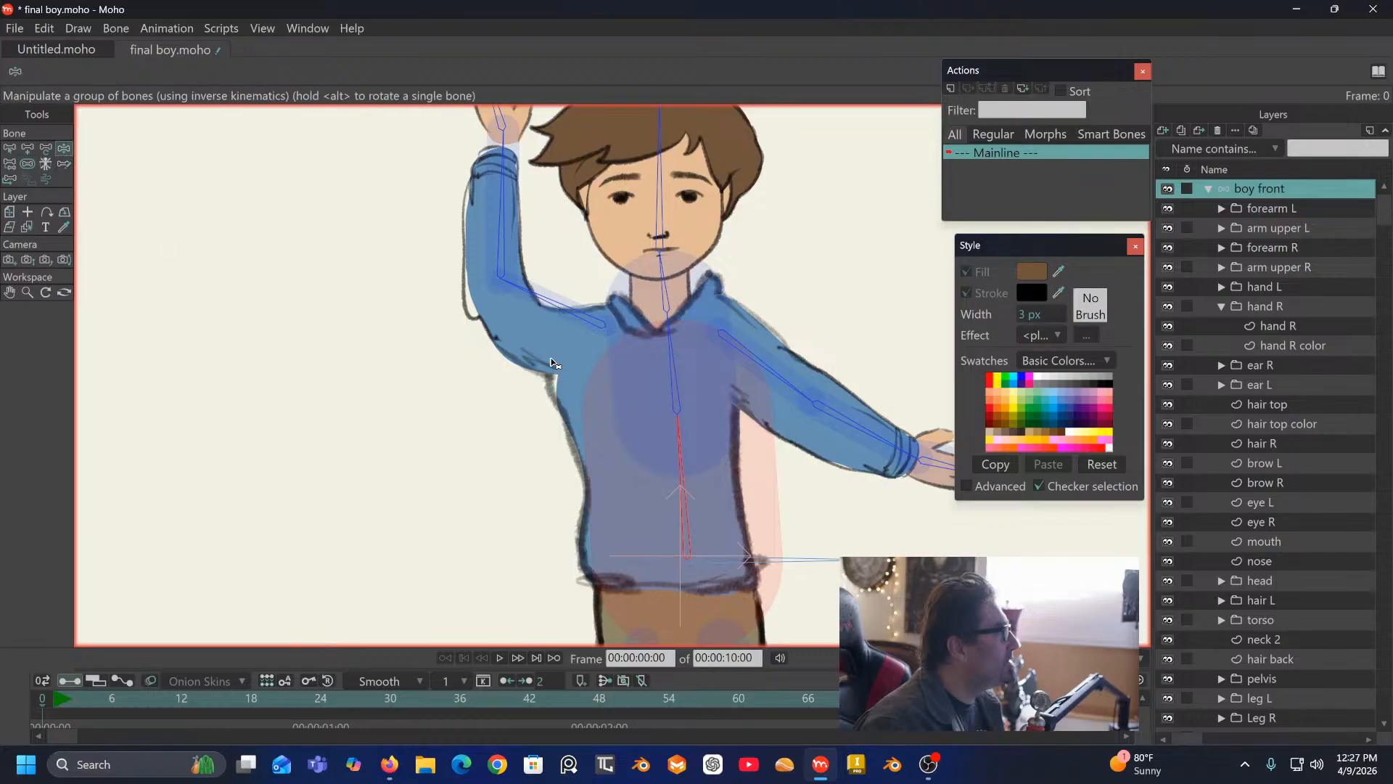
left_click_drag(540, 301, 560, 383)
left_click_drag(662, 371, 624, 309)
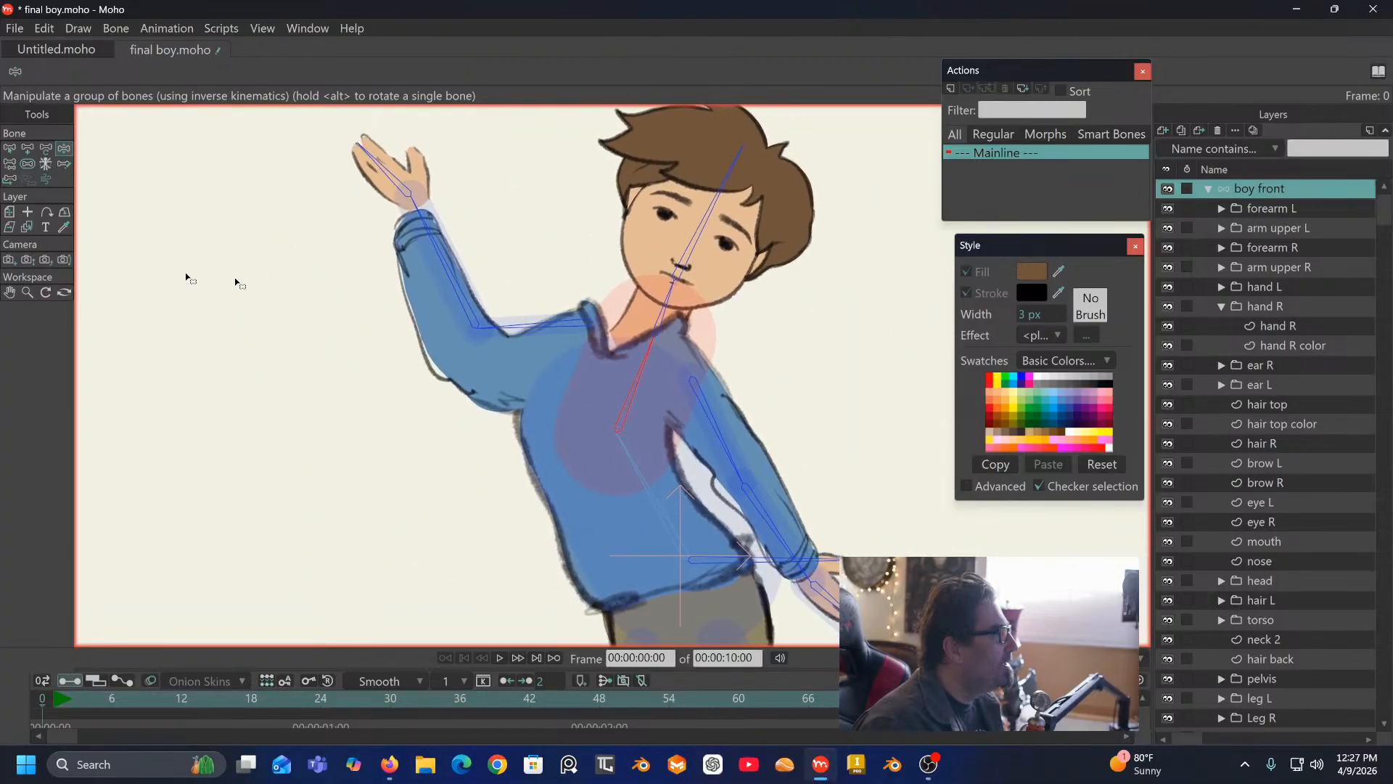
left_click(10, 148)
left_click_drag(193, 277, 192, 151)
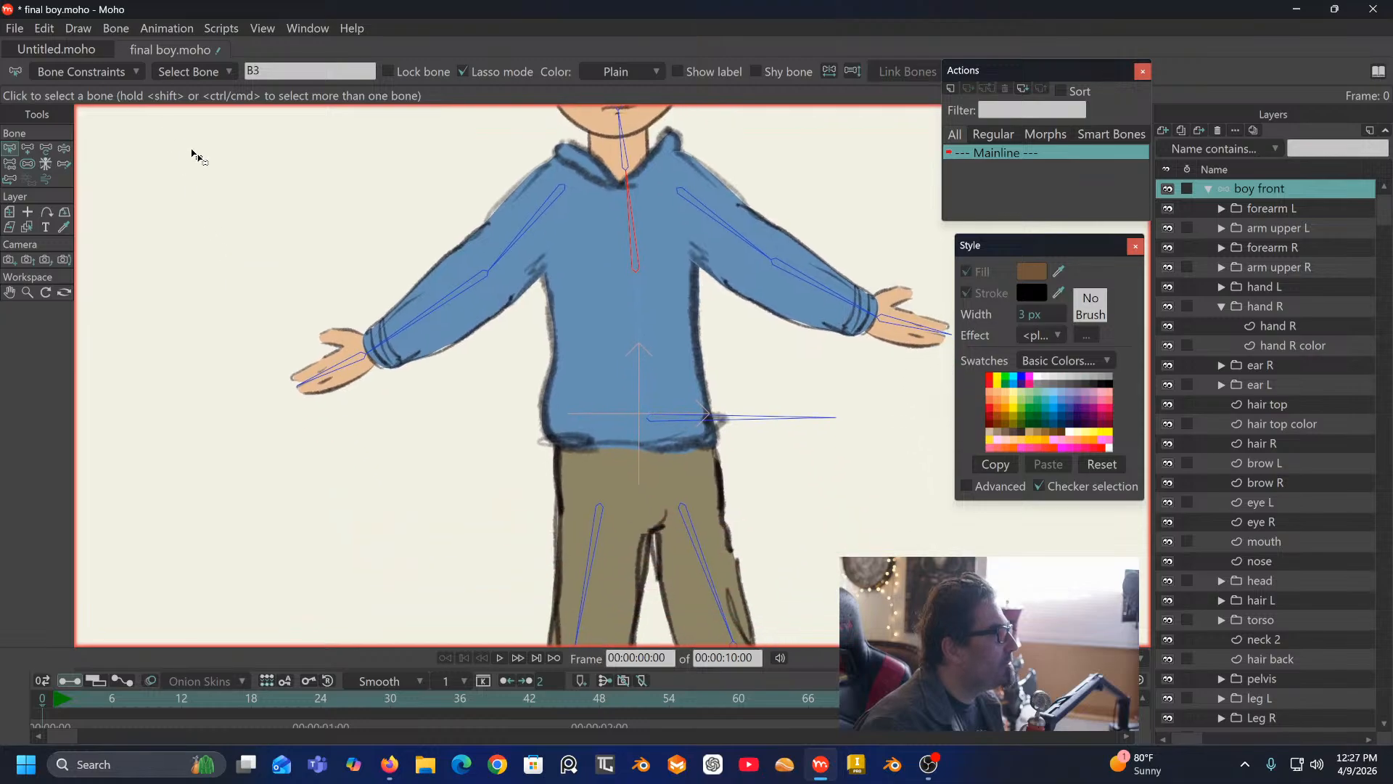
scroll(279, 222, "down", 4)
left_click_drag(279, 222, 356, 321)
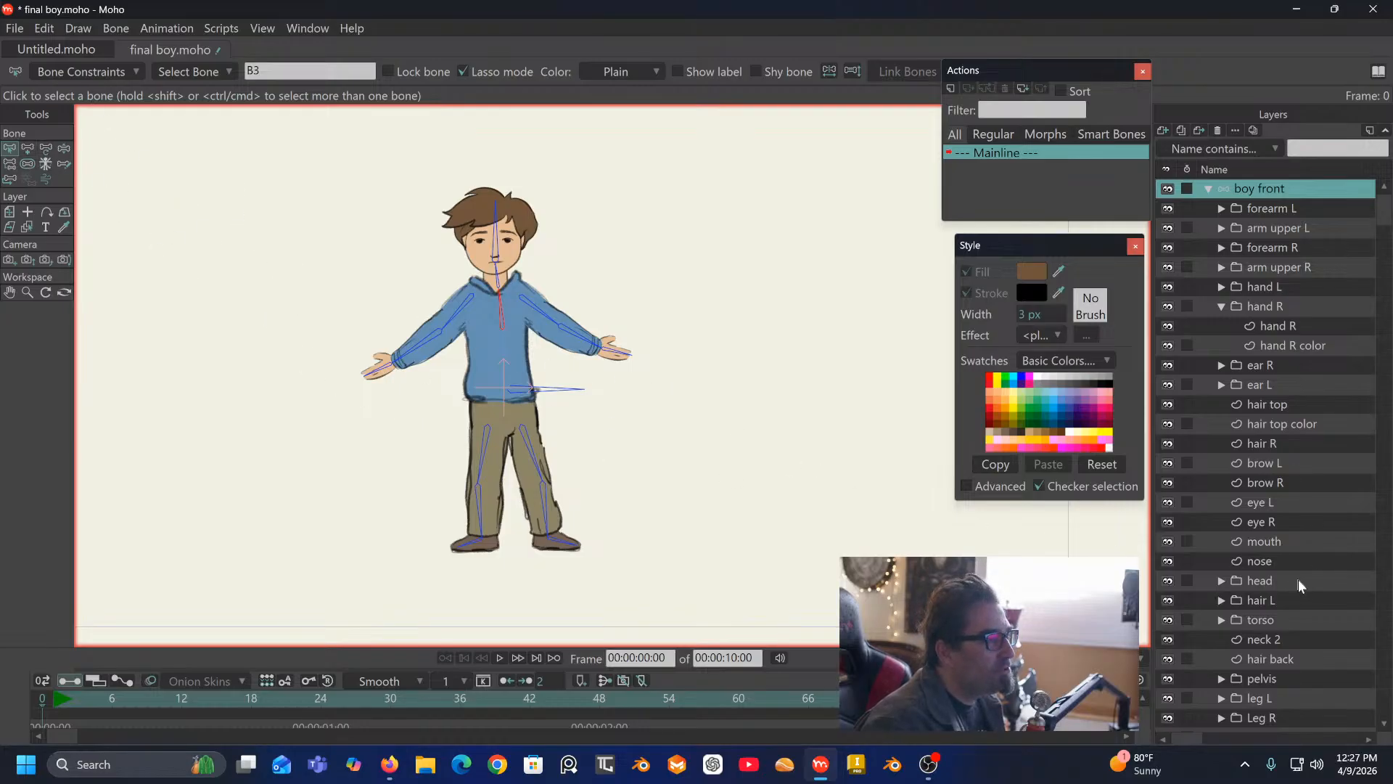
Step: Expand the leg L group in the boy front bone layer to show its outline and color layers
scroll(1309, 566, "down", 2)
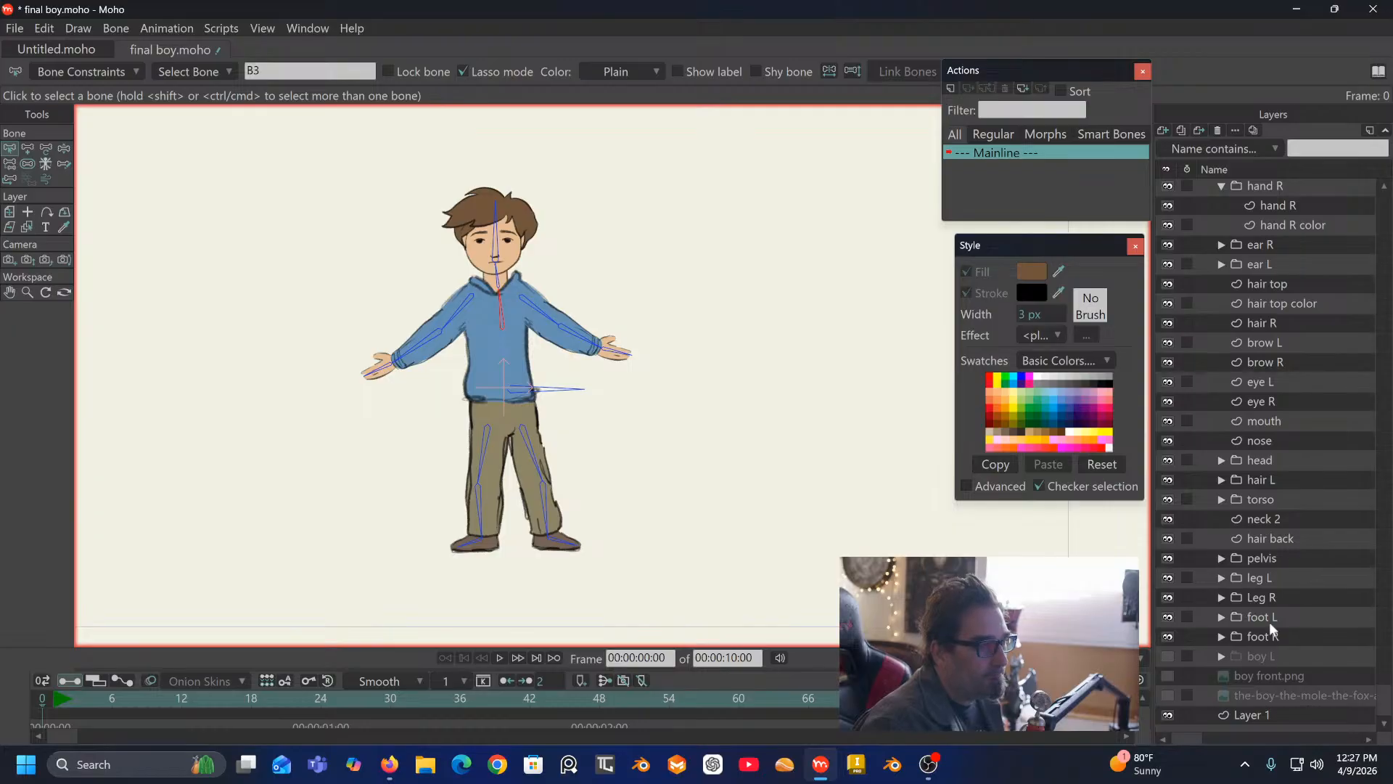
left_click(1221, 579)
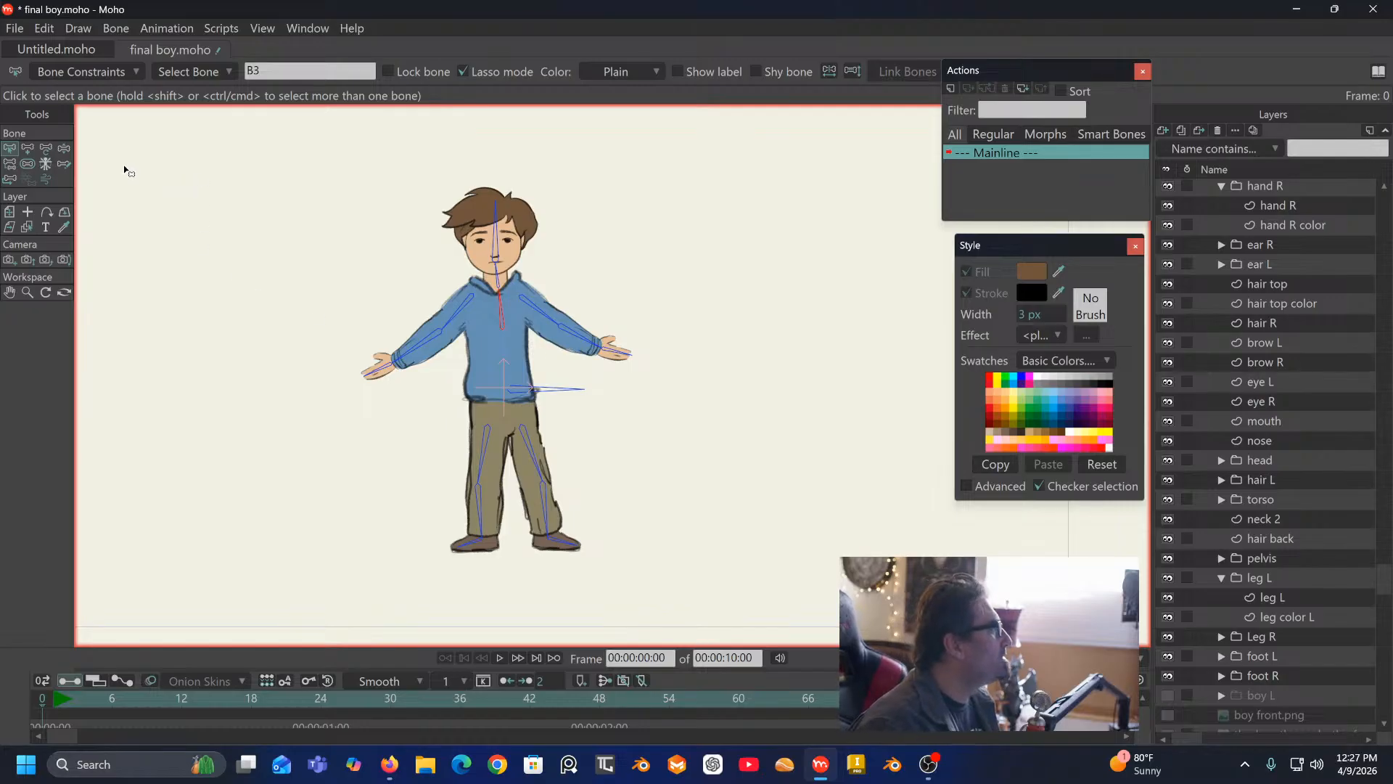
scroll(1269, 410, "up", 1)
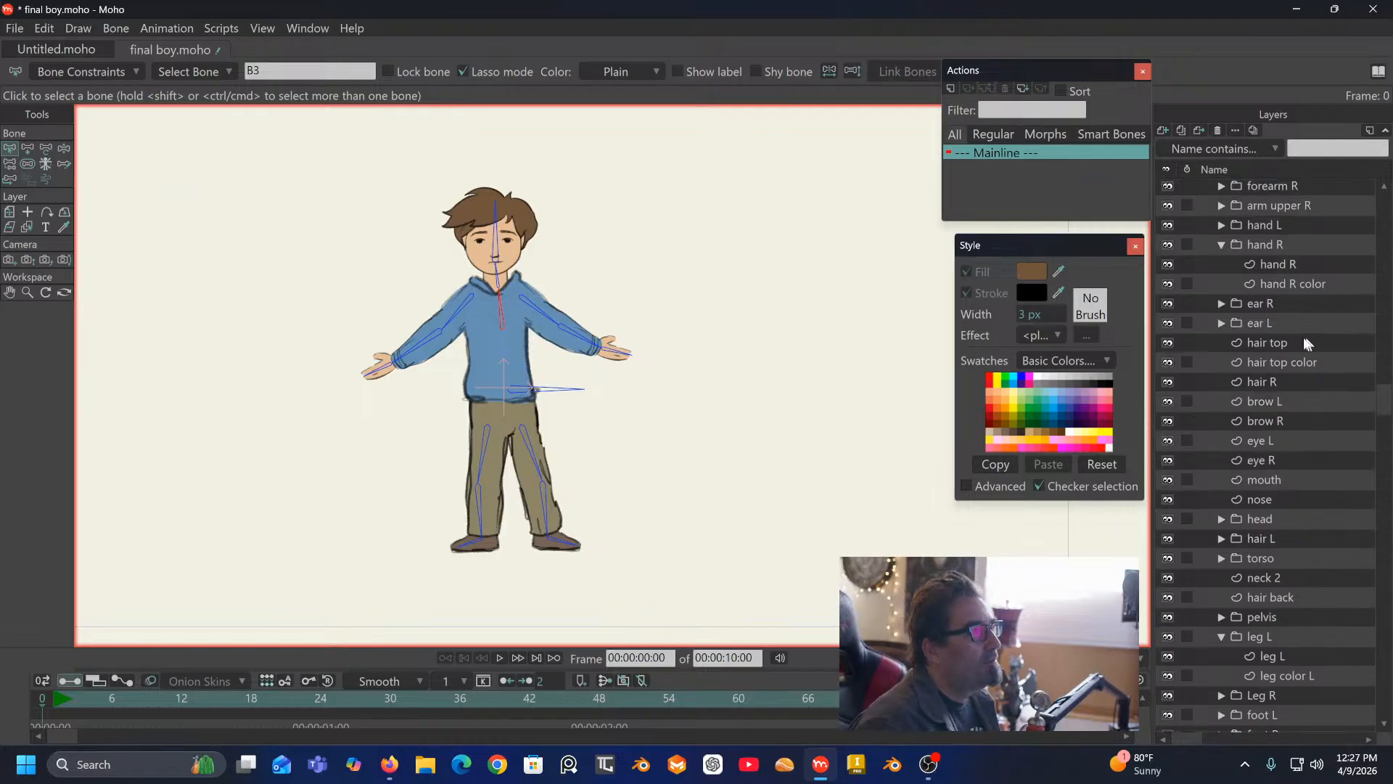
scroll(1303, 332, "up", 5)
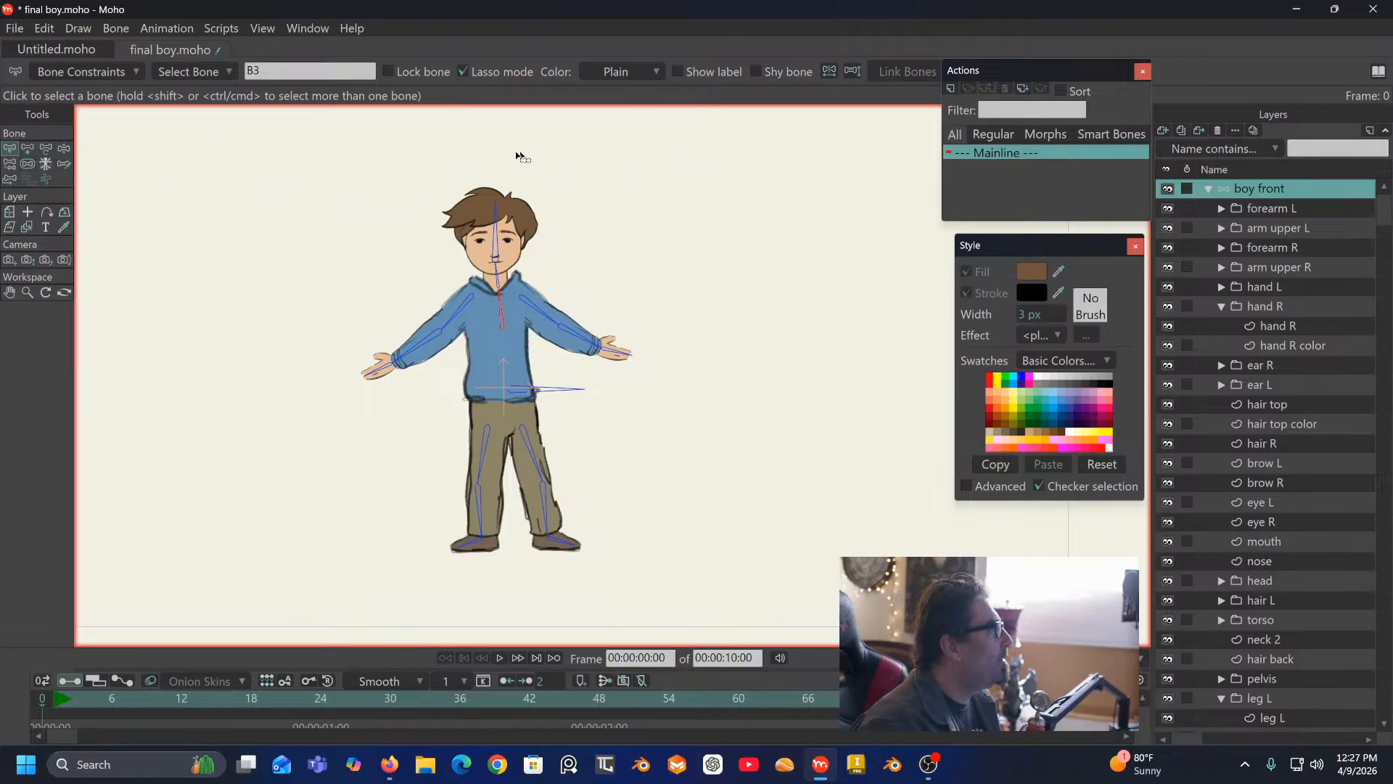
Step: Select all bones of the boy front rig, check them with the Bone Strength tool, and clear the bone selection
mouse_move(517, 156)
left_mouse_down()
mouse_move(228, 360)
mouse_move(231, 452)
mouse_move(456, 625)
mouse_move(809, 484)
mouse_move(811, 349)
mouse_move(506, 152)
mouse_move(408, 124)
left_mouse_up()
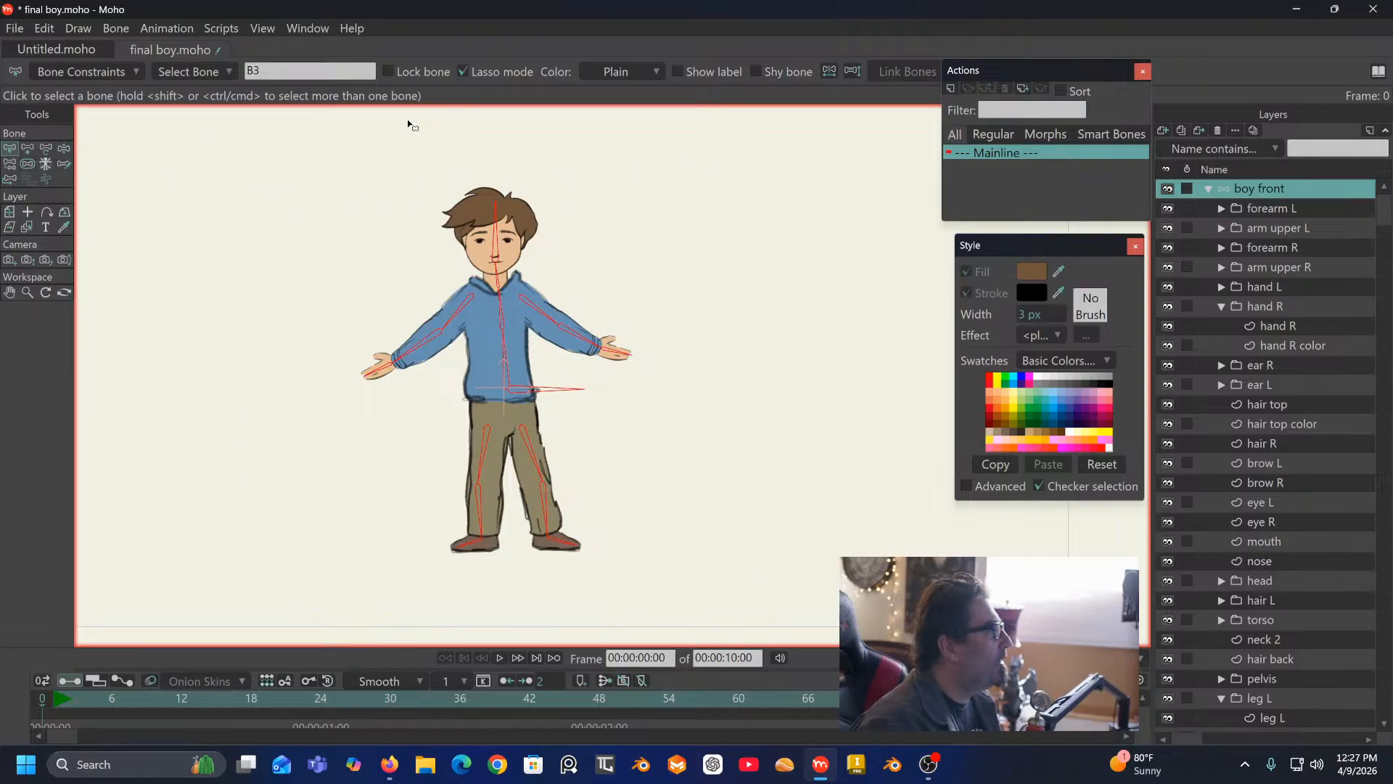
left_click(28, 163)
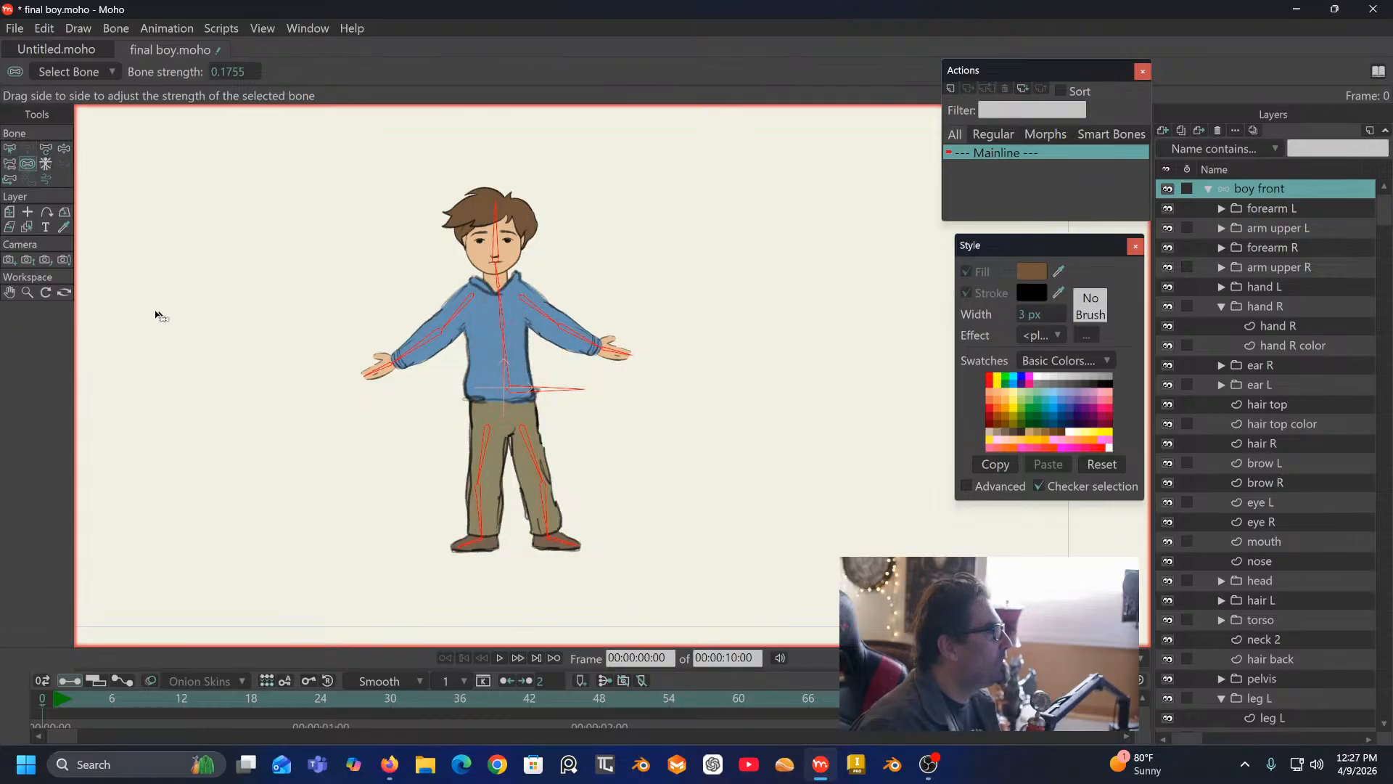
left_click(8, 150)
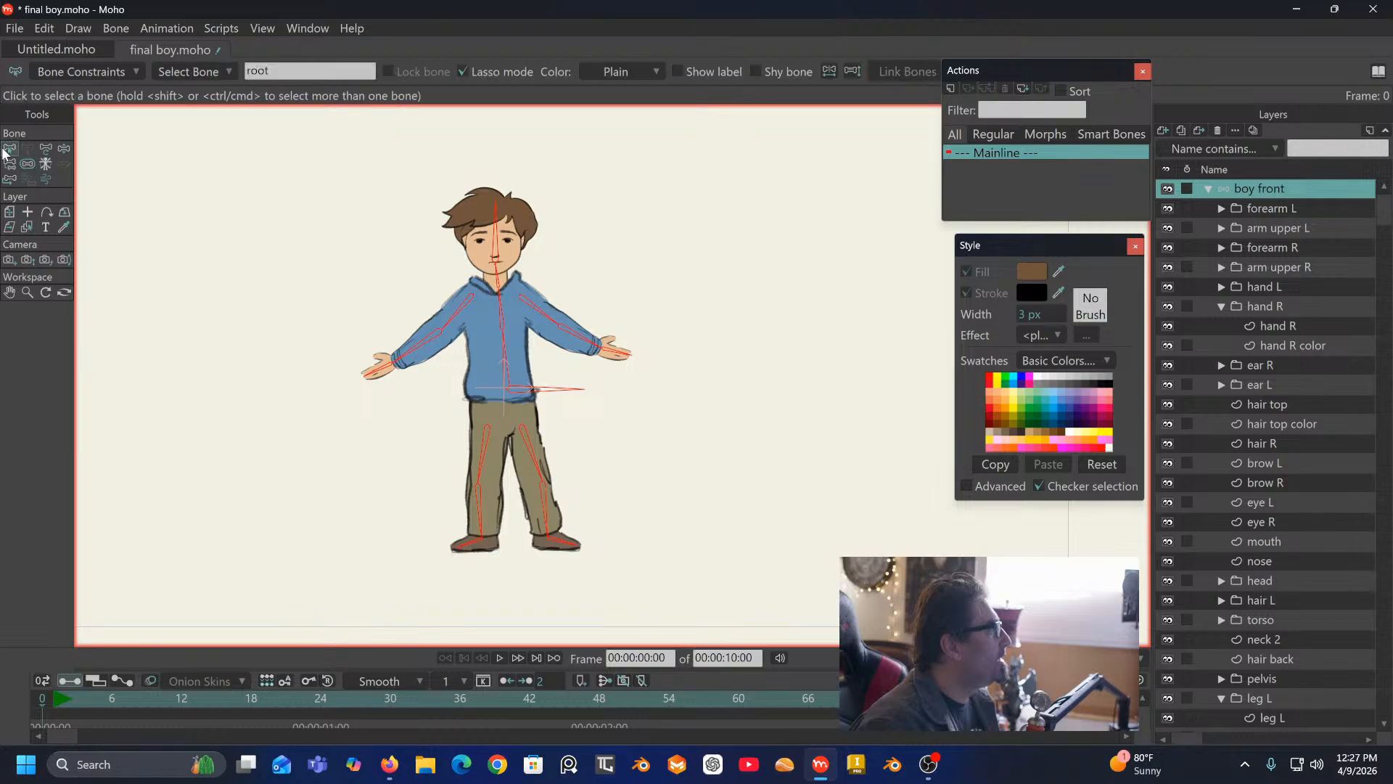
scroll(457, 357, "up", 2)
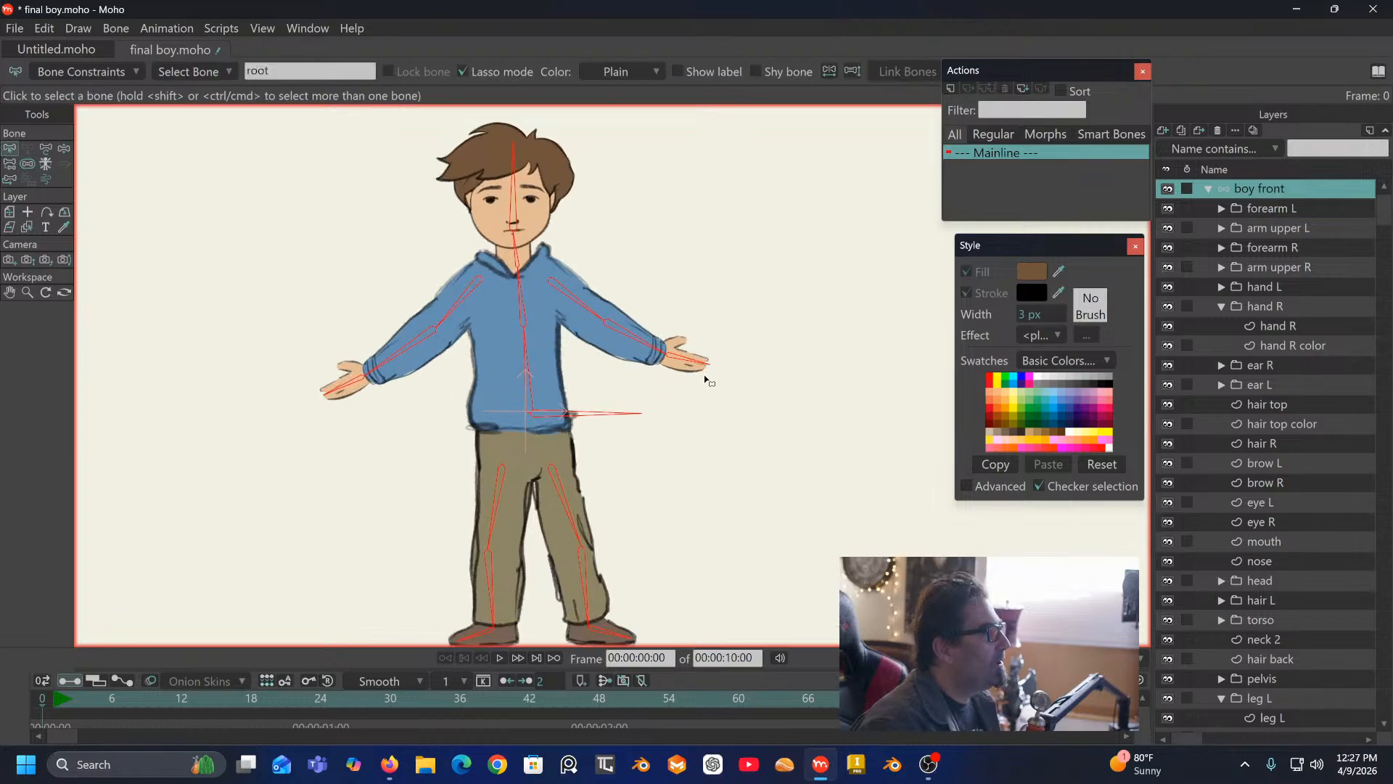
left_click(703, 415)
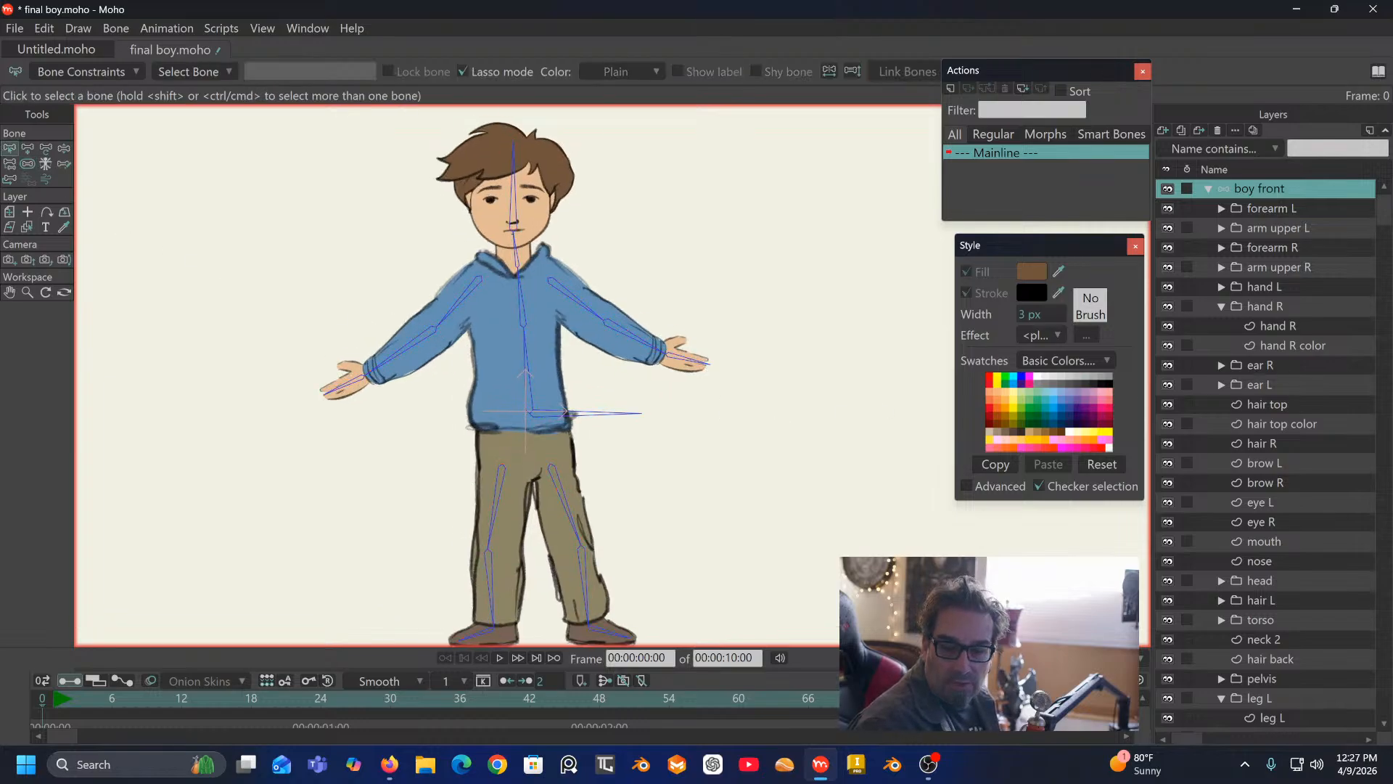